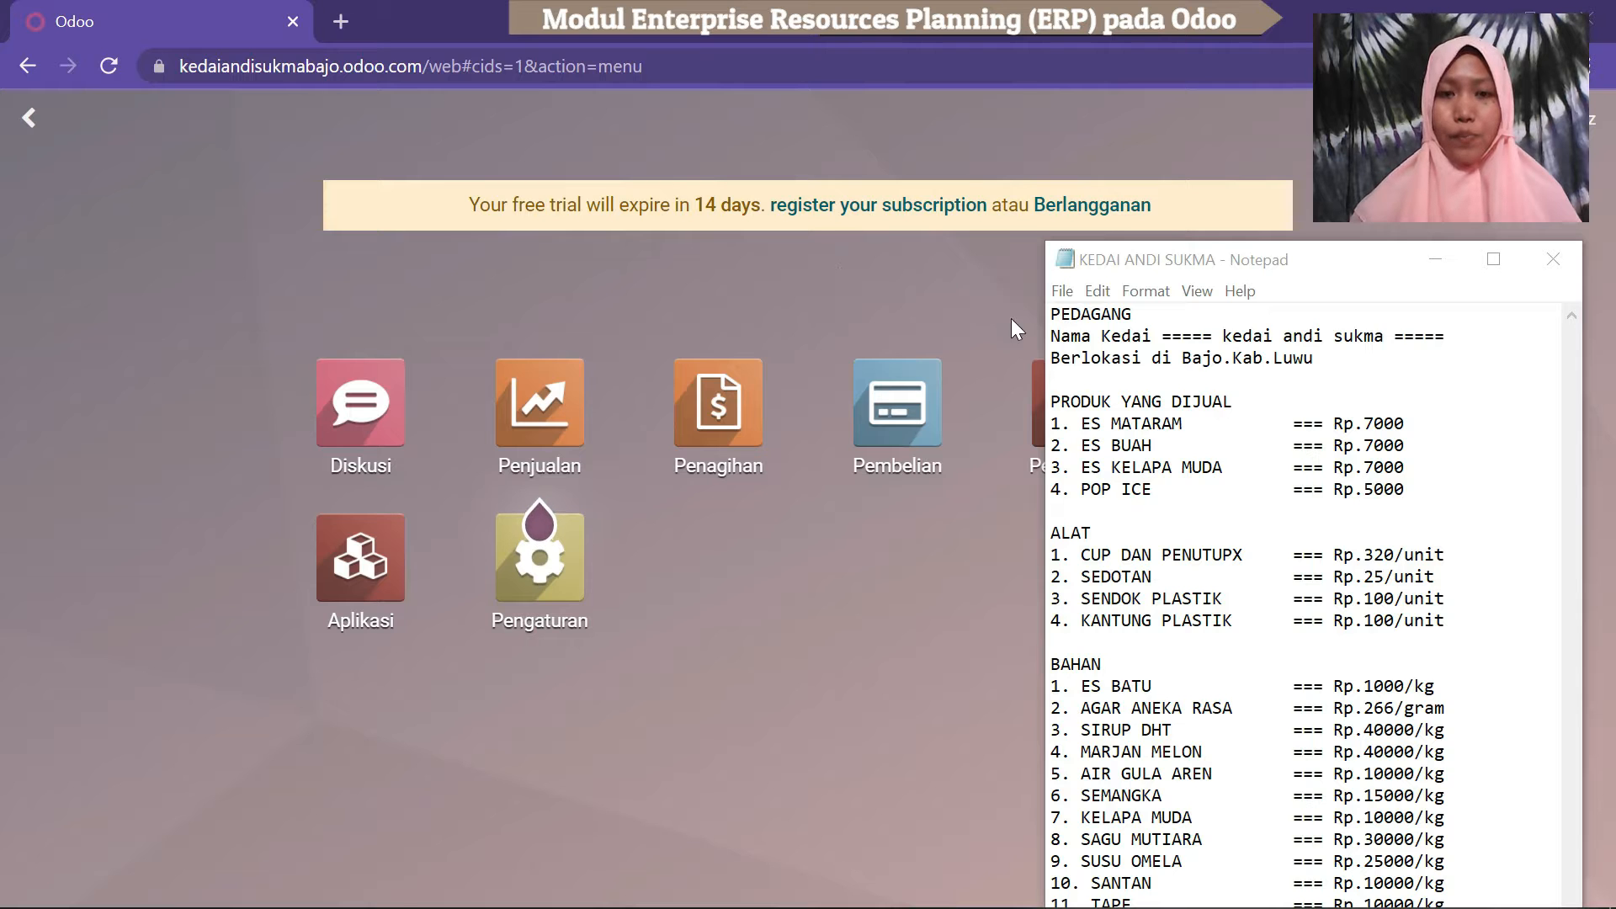
# Review the KEDAI ANDI SUKMA note listing the shop's products, tools and ingredients with prices, and return to the Odoo app overview.
pyautogui.moveTo(1156, 261); pyautogui.dragTo(943, 109)
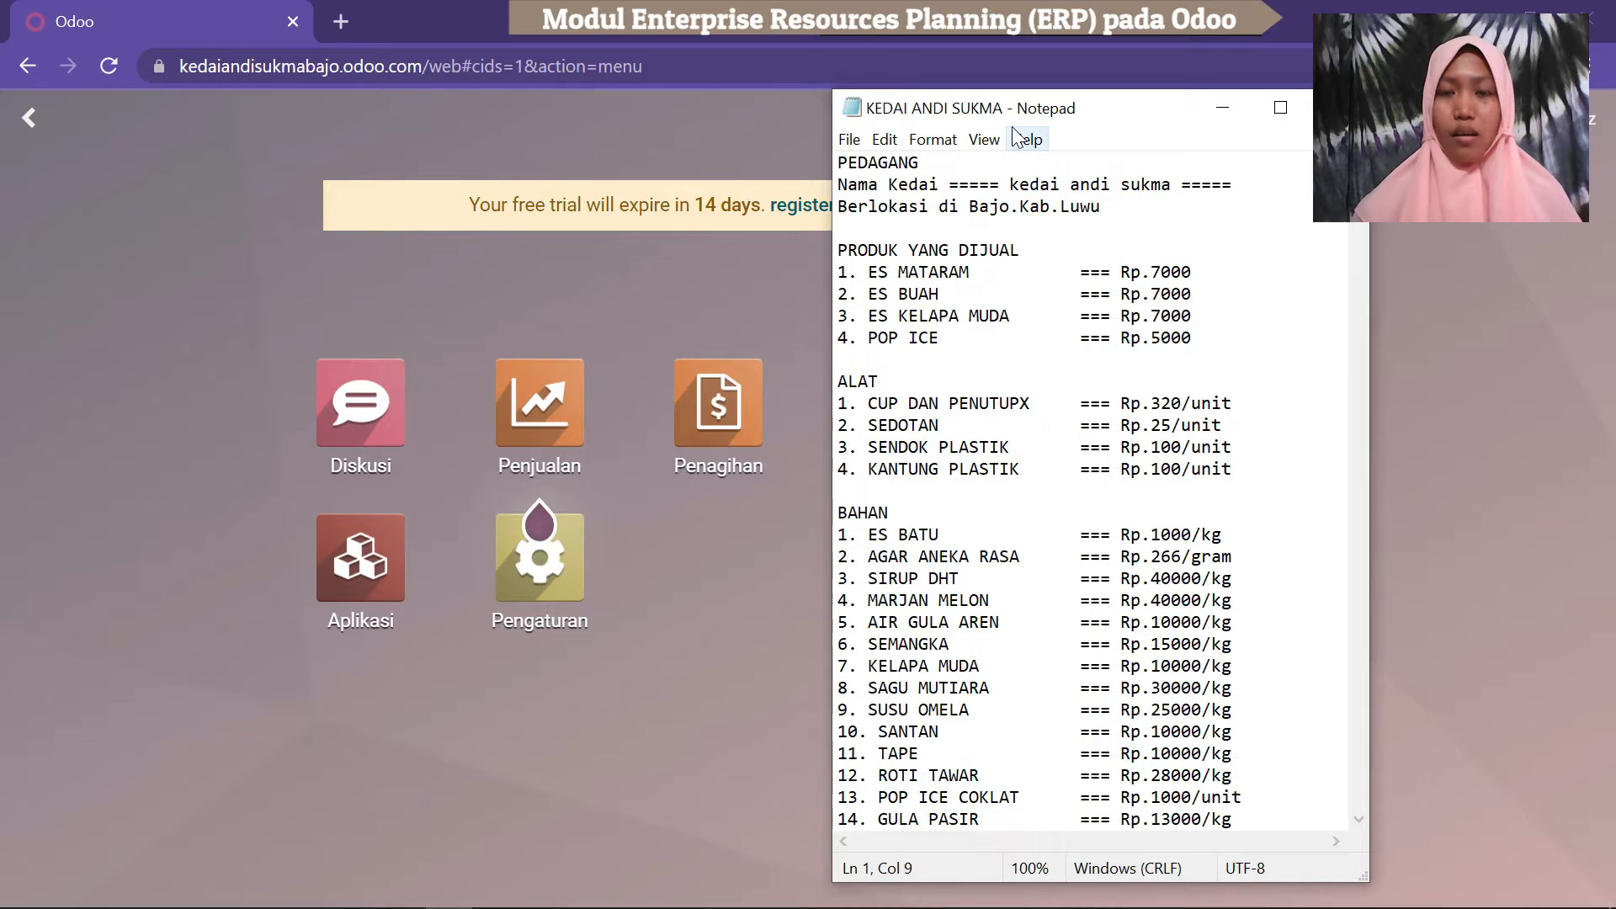
pyautogui.moveTo(1111, 107); pyautogui.dragTo(1079, 94)
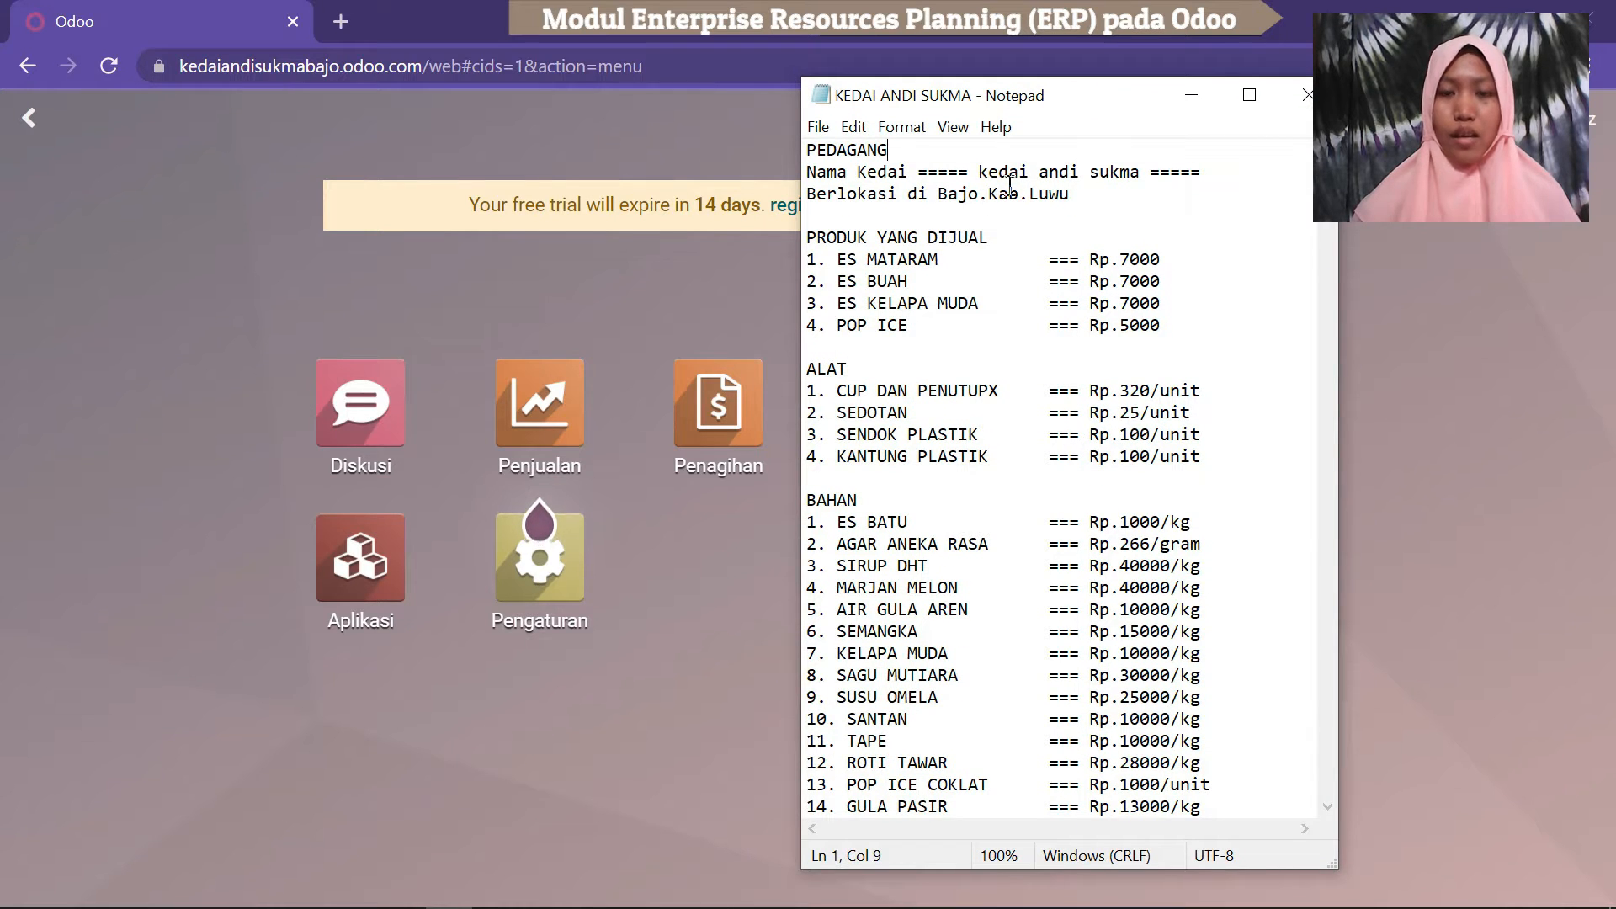
pyautogui.moveTo(1088, 95); pyautogui.dragTo(1094, 79)
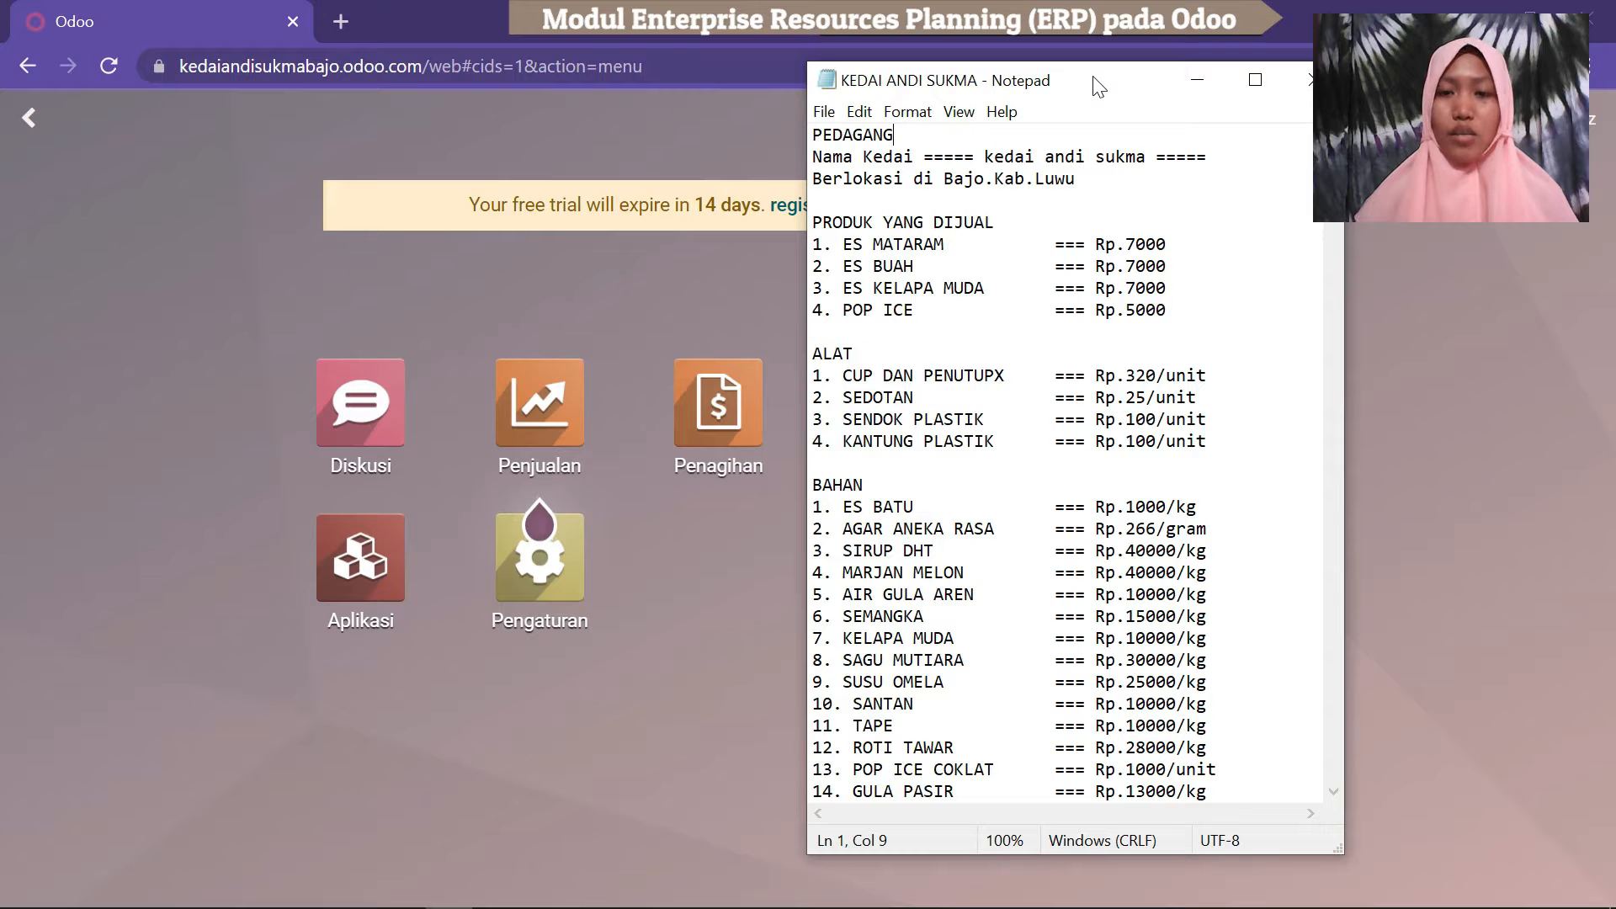
pyautogui.moveTo(1098, 87); pyautogui.dragTo(1139, 84)
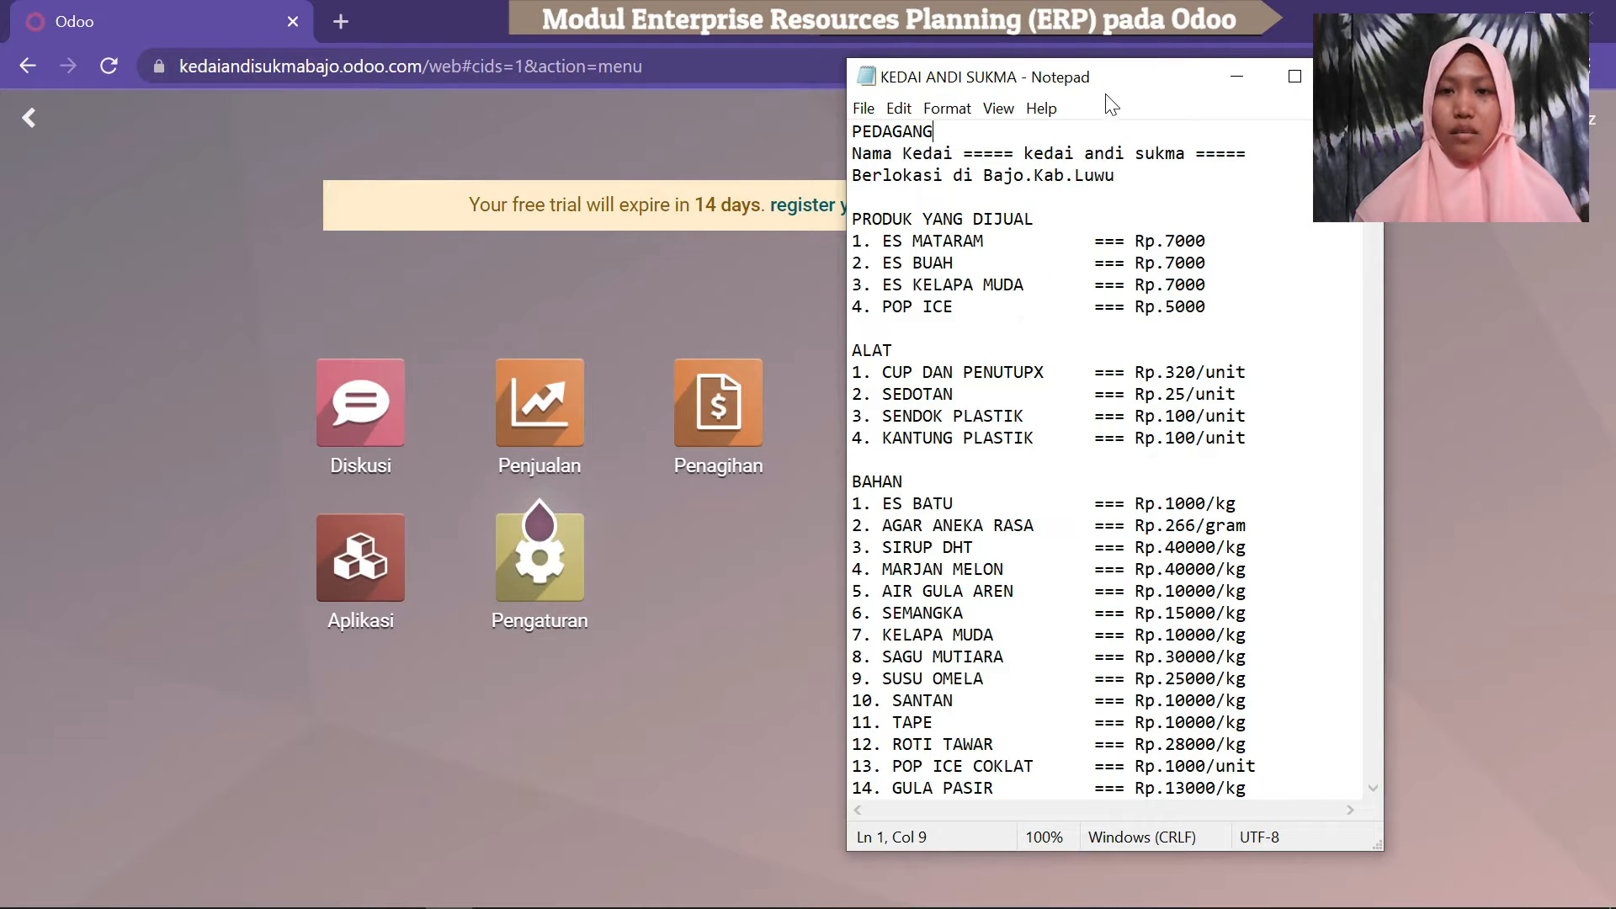
pyautogui.moveTo(1112, 86)
pyautogui.mouseDown()
pyautogui.moveTo(1085, 93)
pyautogui.moveTo(1107, 81)
pyautogui.mouseUp()
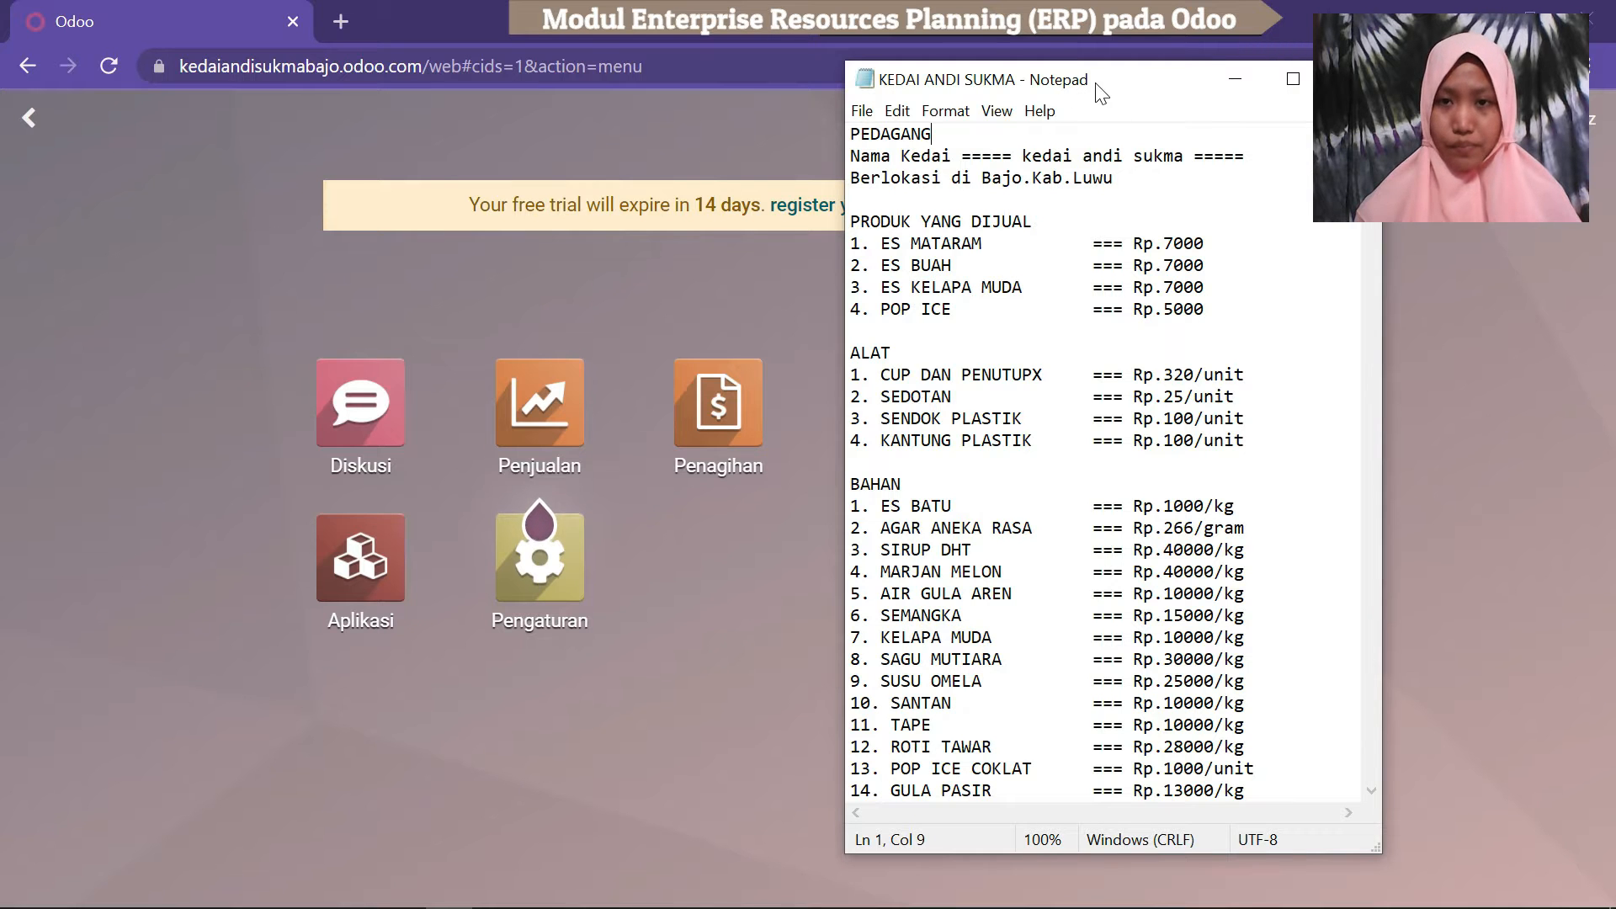
pyautogui.moveTo(1103, 91); pyautogui.dragTo(1194, 175)
pyautogui.click(862, 587)
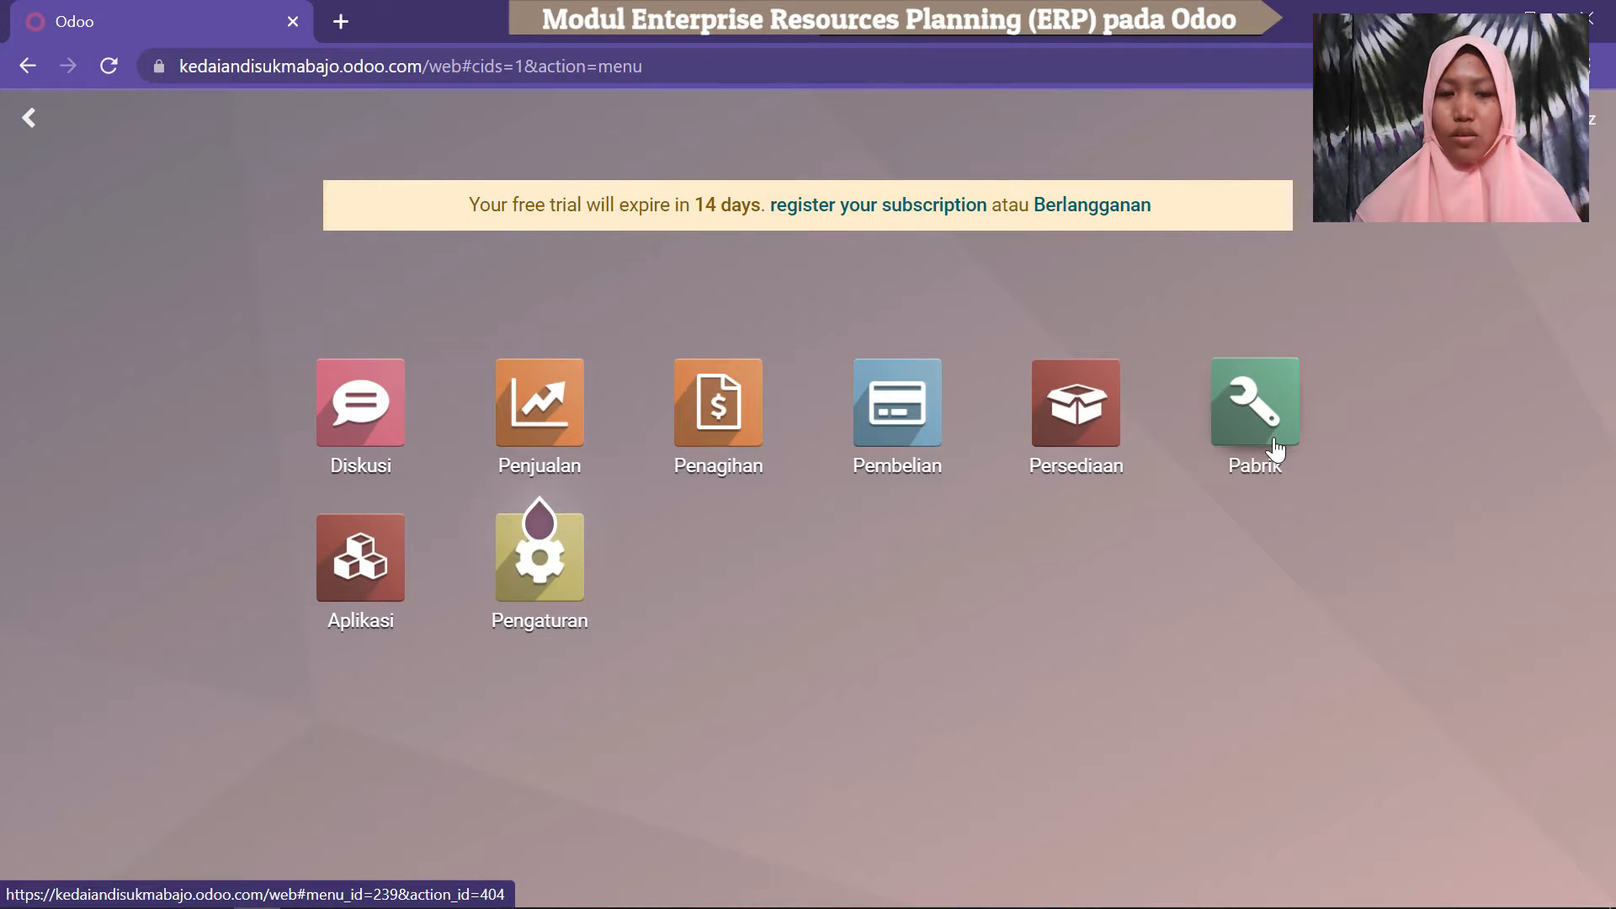
pyautogui.moveTo(535, 473)
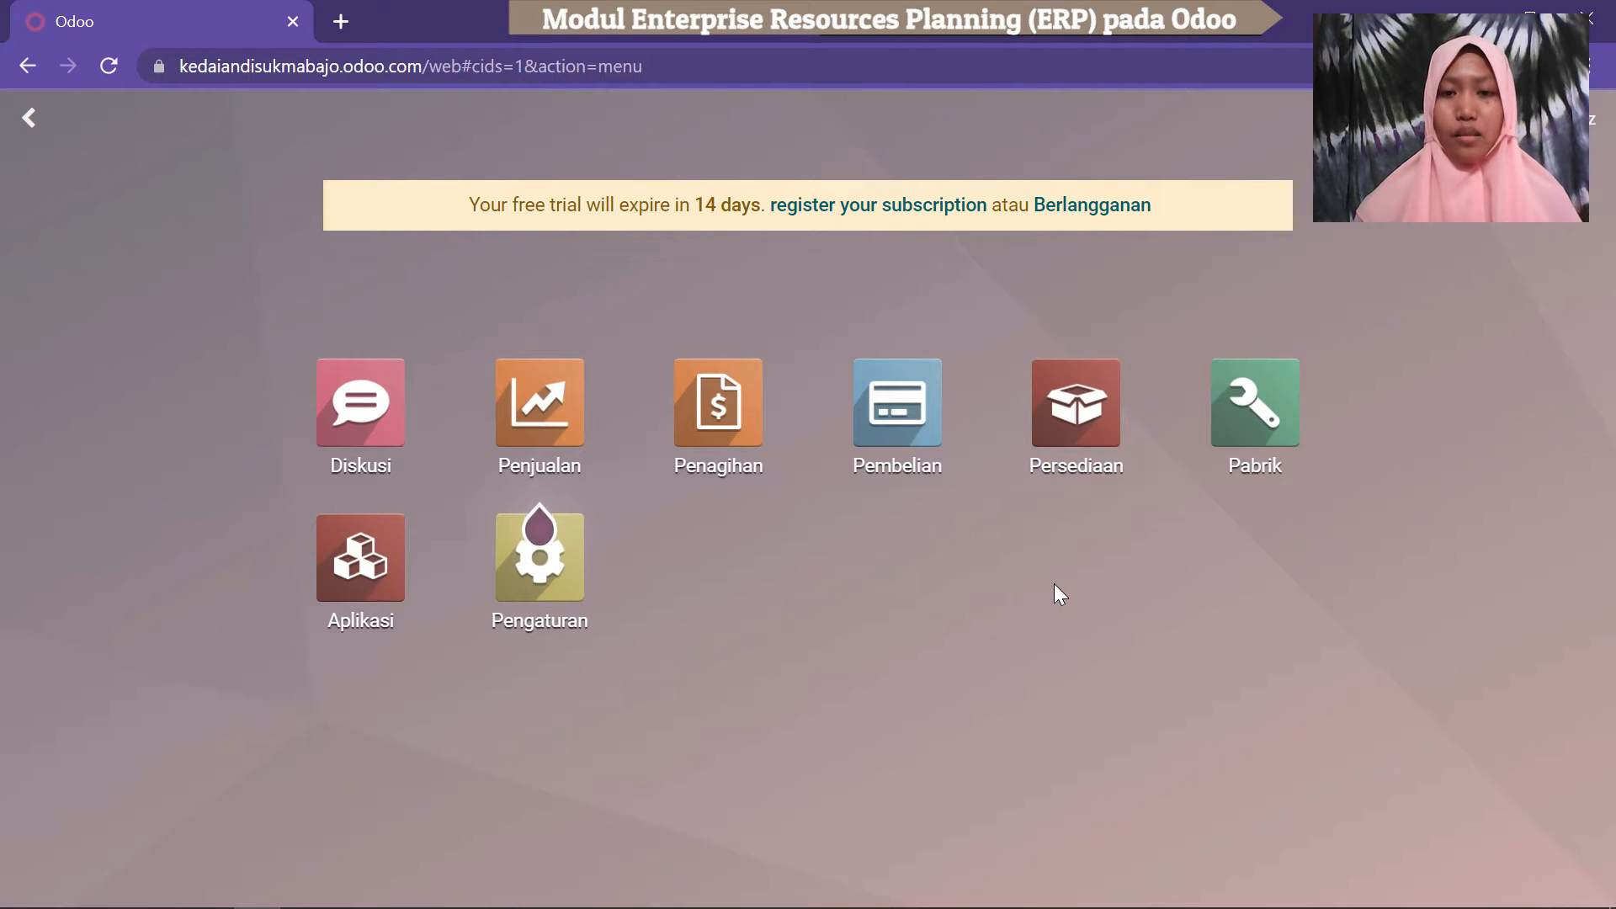
# Start a new product record from the product list of the Persediaan module.
pyautogui.click(1071, 438)
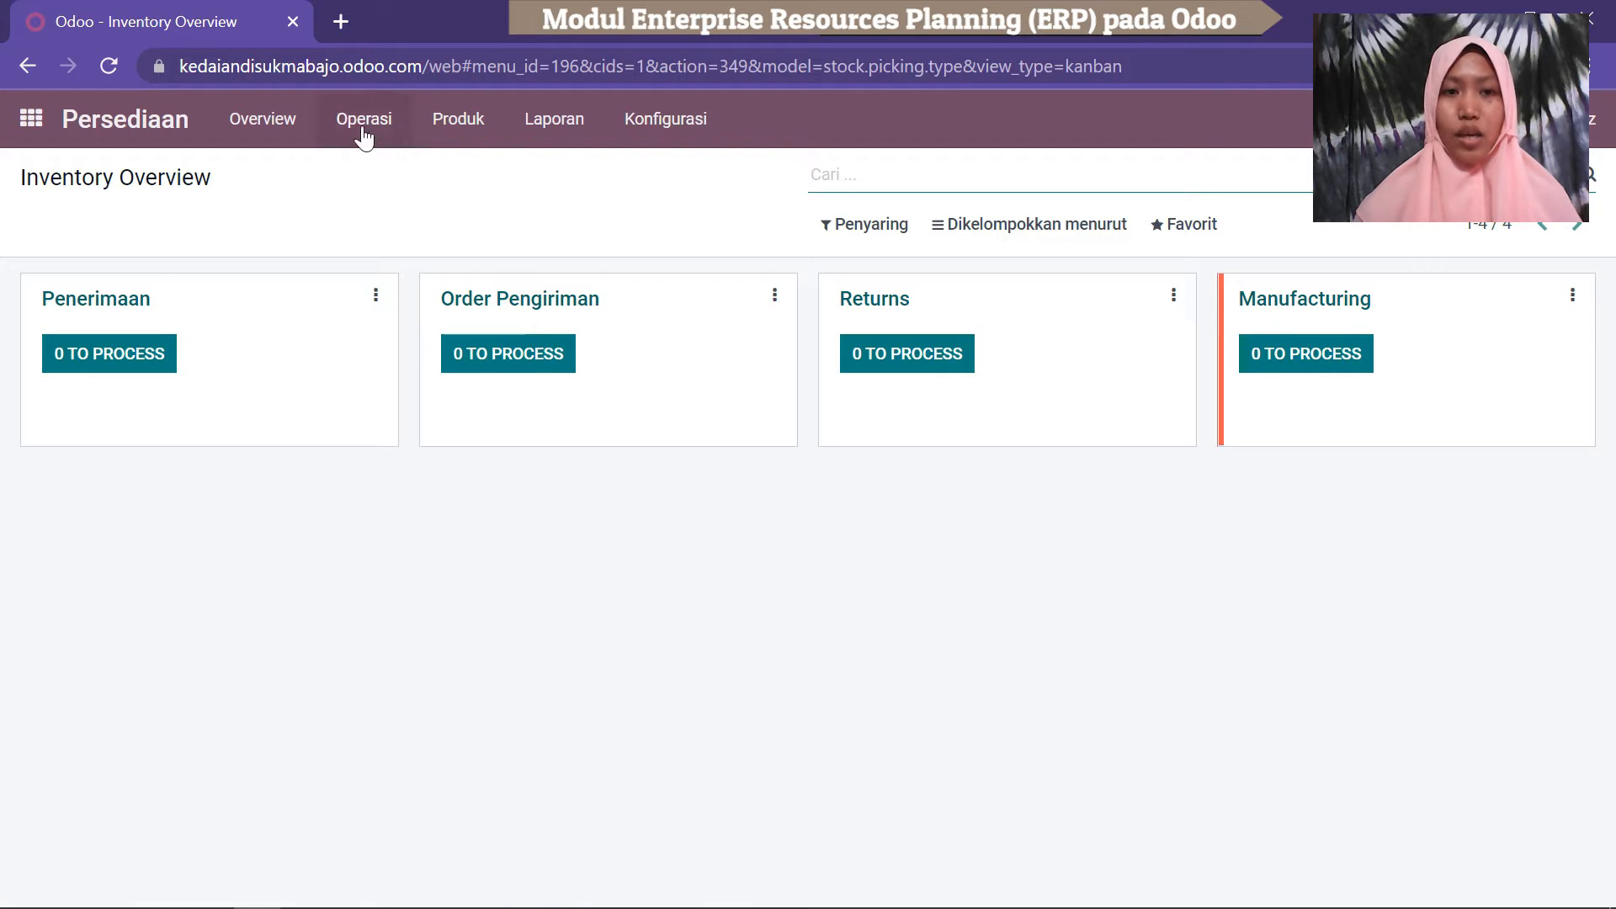
pyautogui.click(459, 134)
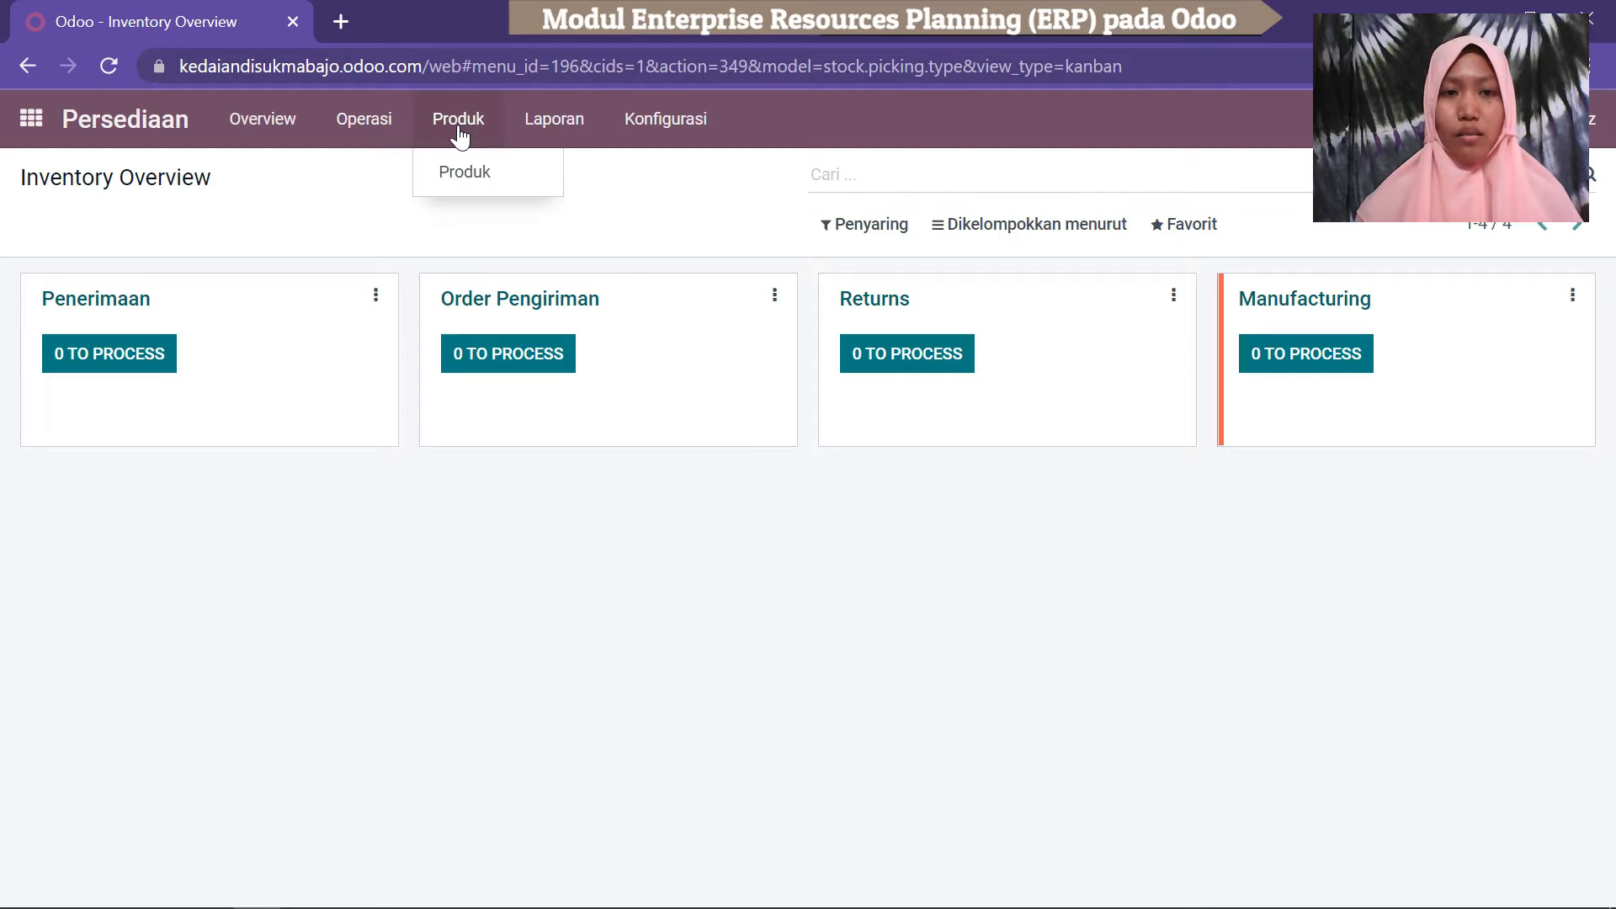
pyautogui.click(476, 187)
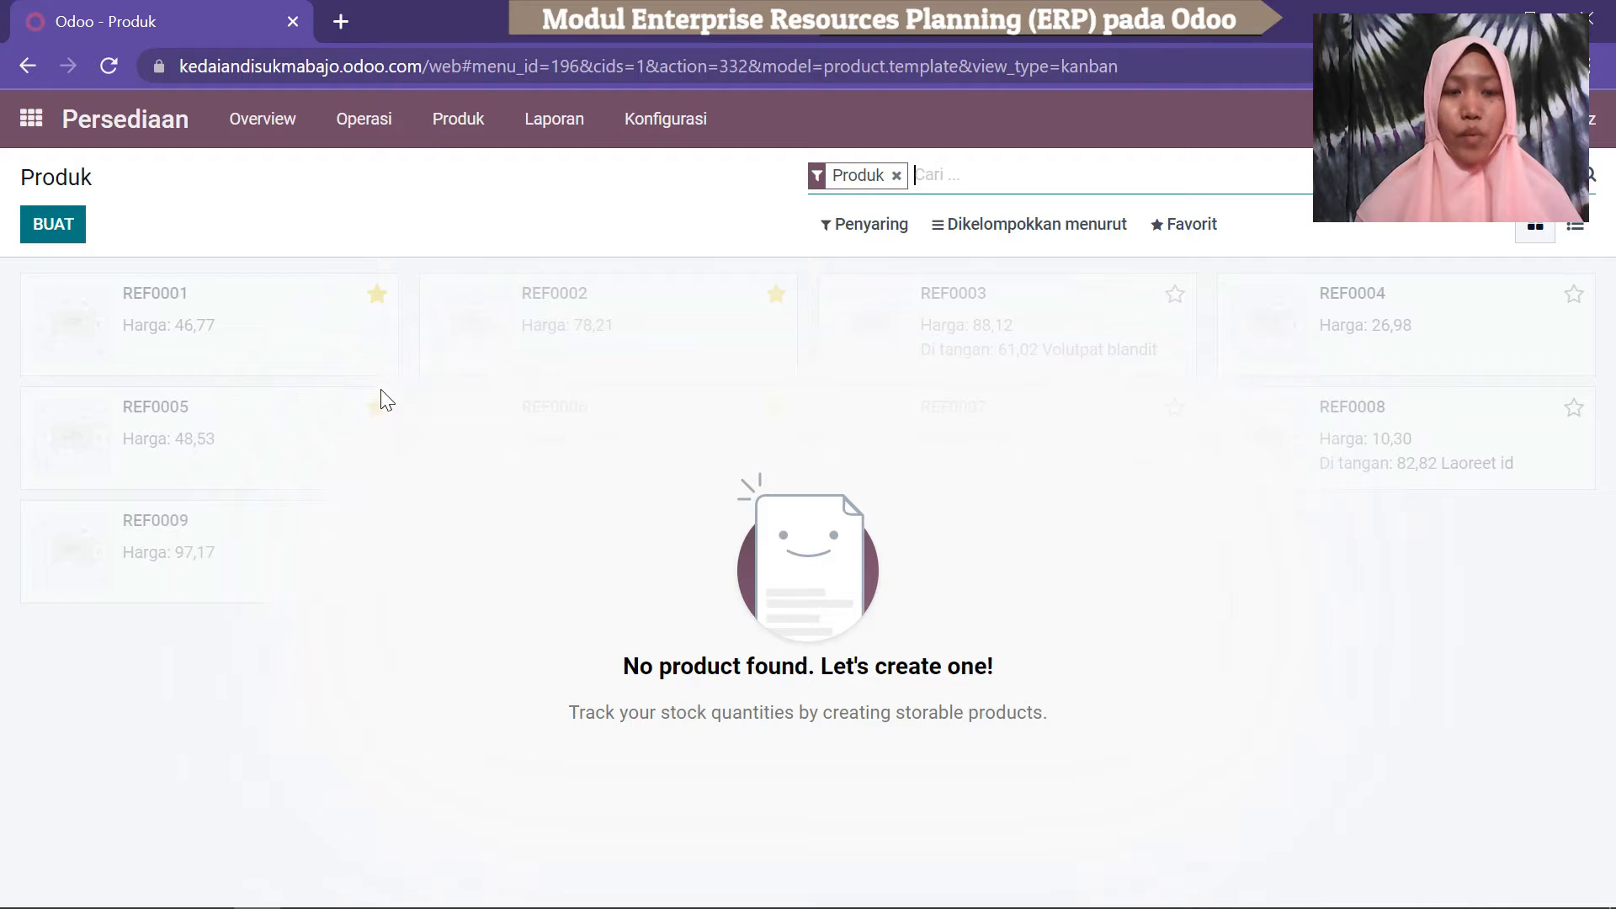
pyautogui.click(53, 228)
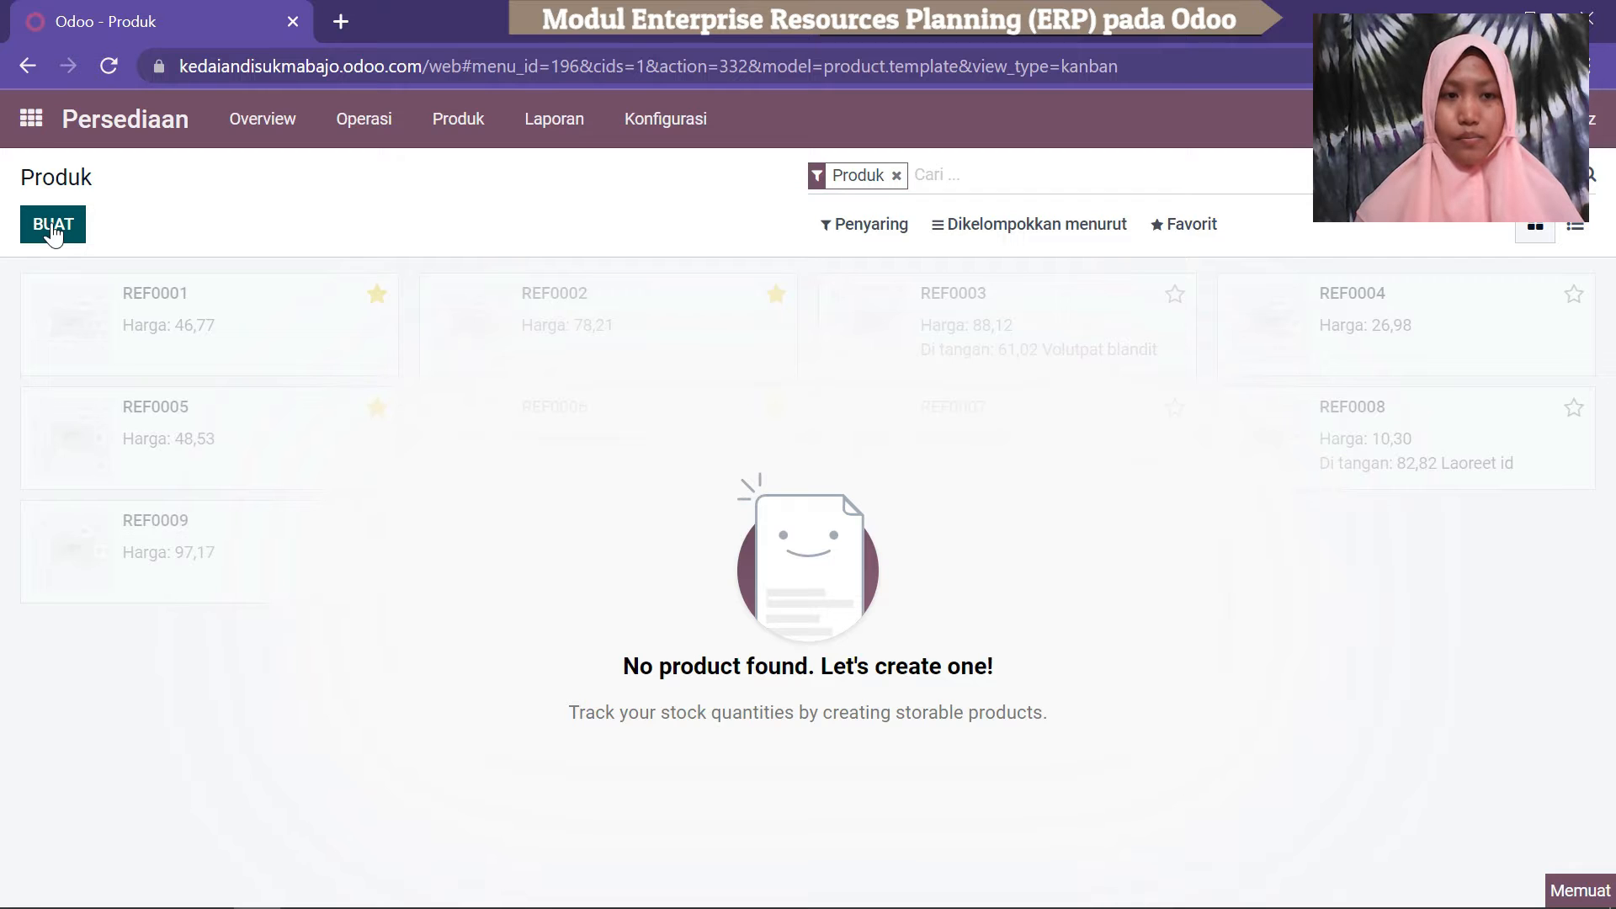
pyautogui.moveTo(1613, 367)
pyautogui.mouseDown()
pyautogui.moveTo(1613, 393)
pyautogui.moveTo(1613, 345)
pyautogui.mouseUp()
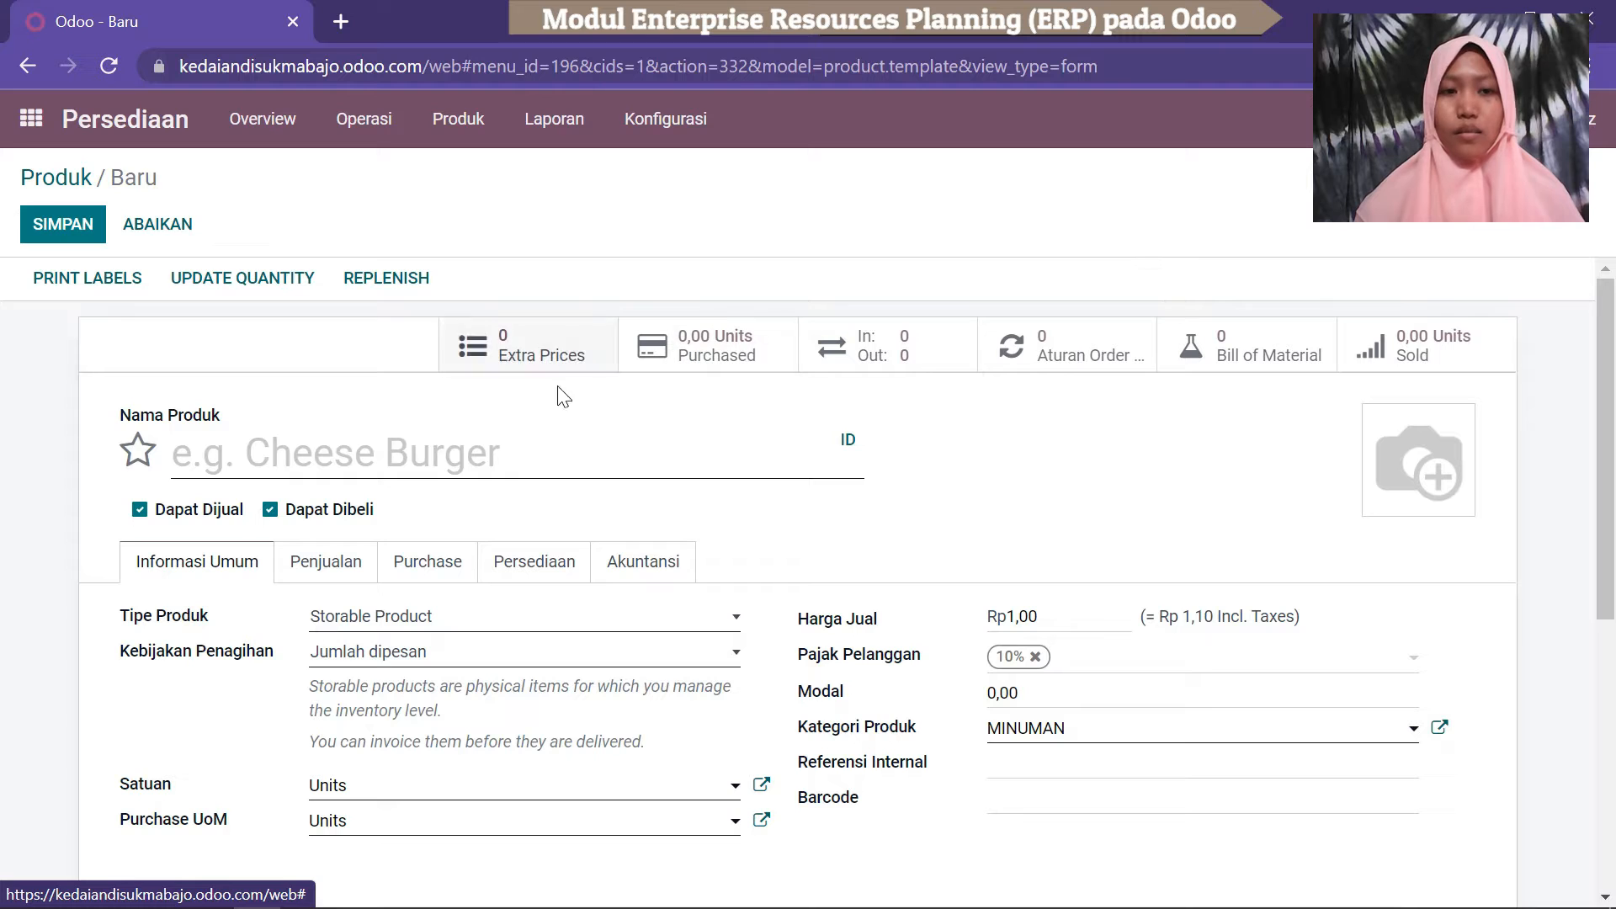
# Name the new product ES MATARAM and turn off its Dapat Dibeli option.
pyautogui.click(310, 444)
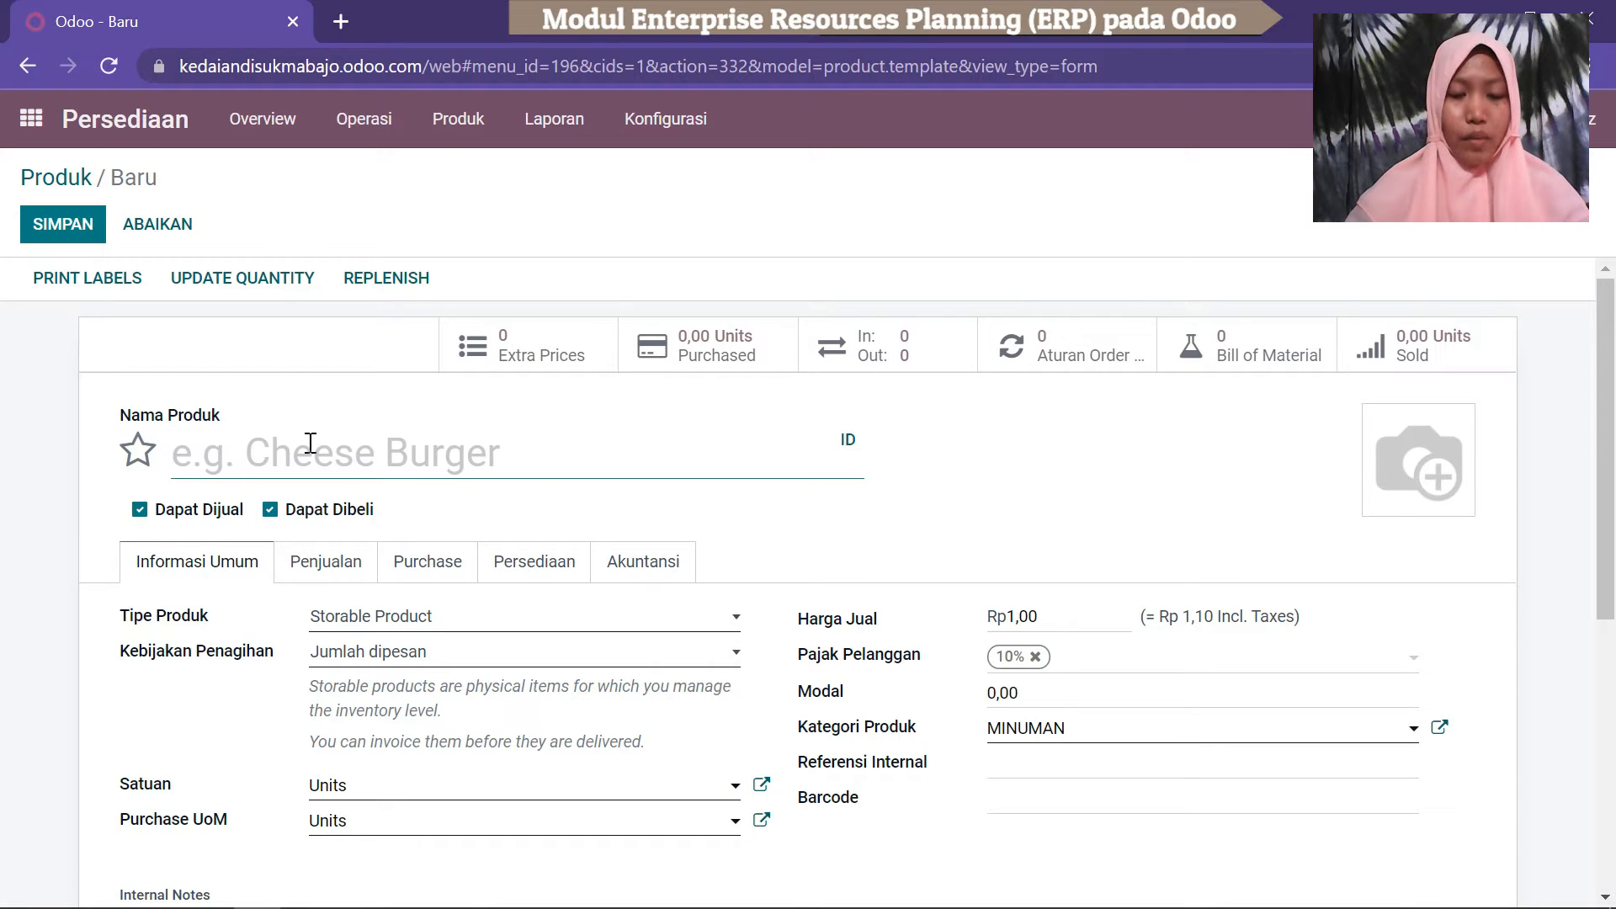
pyautogui.write('ES ')
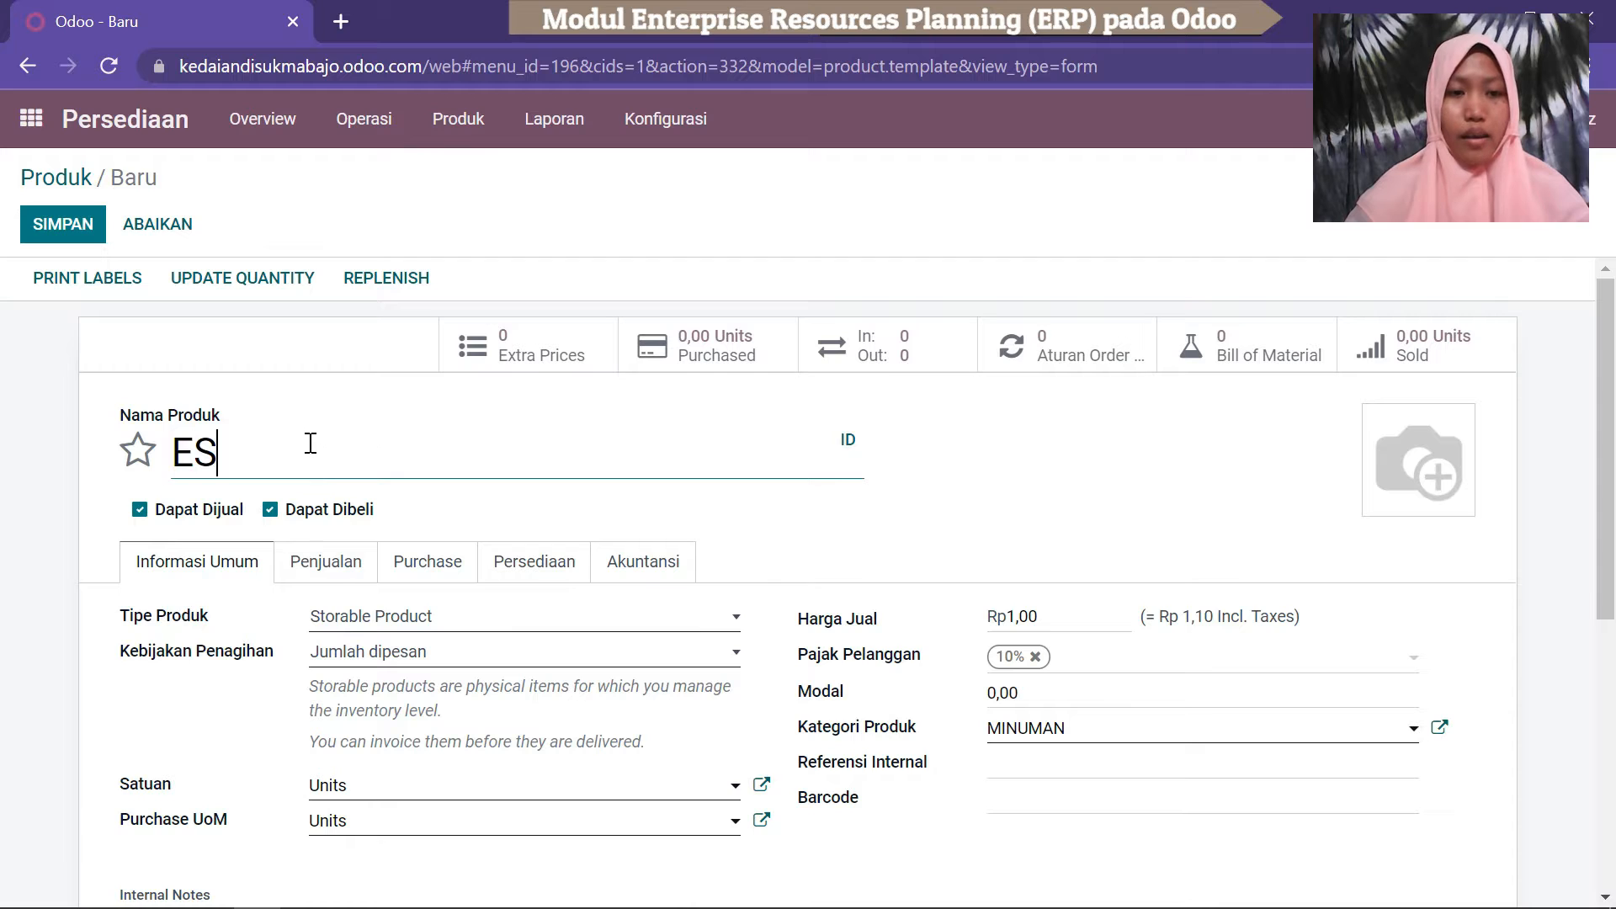
pyautogui.write('MATARAM')
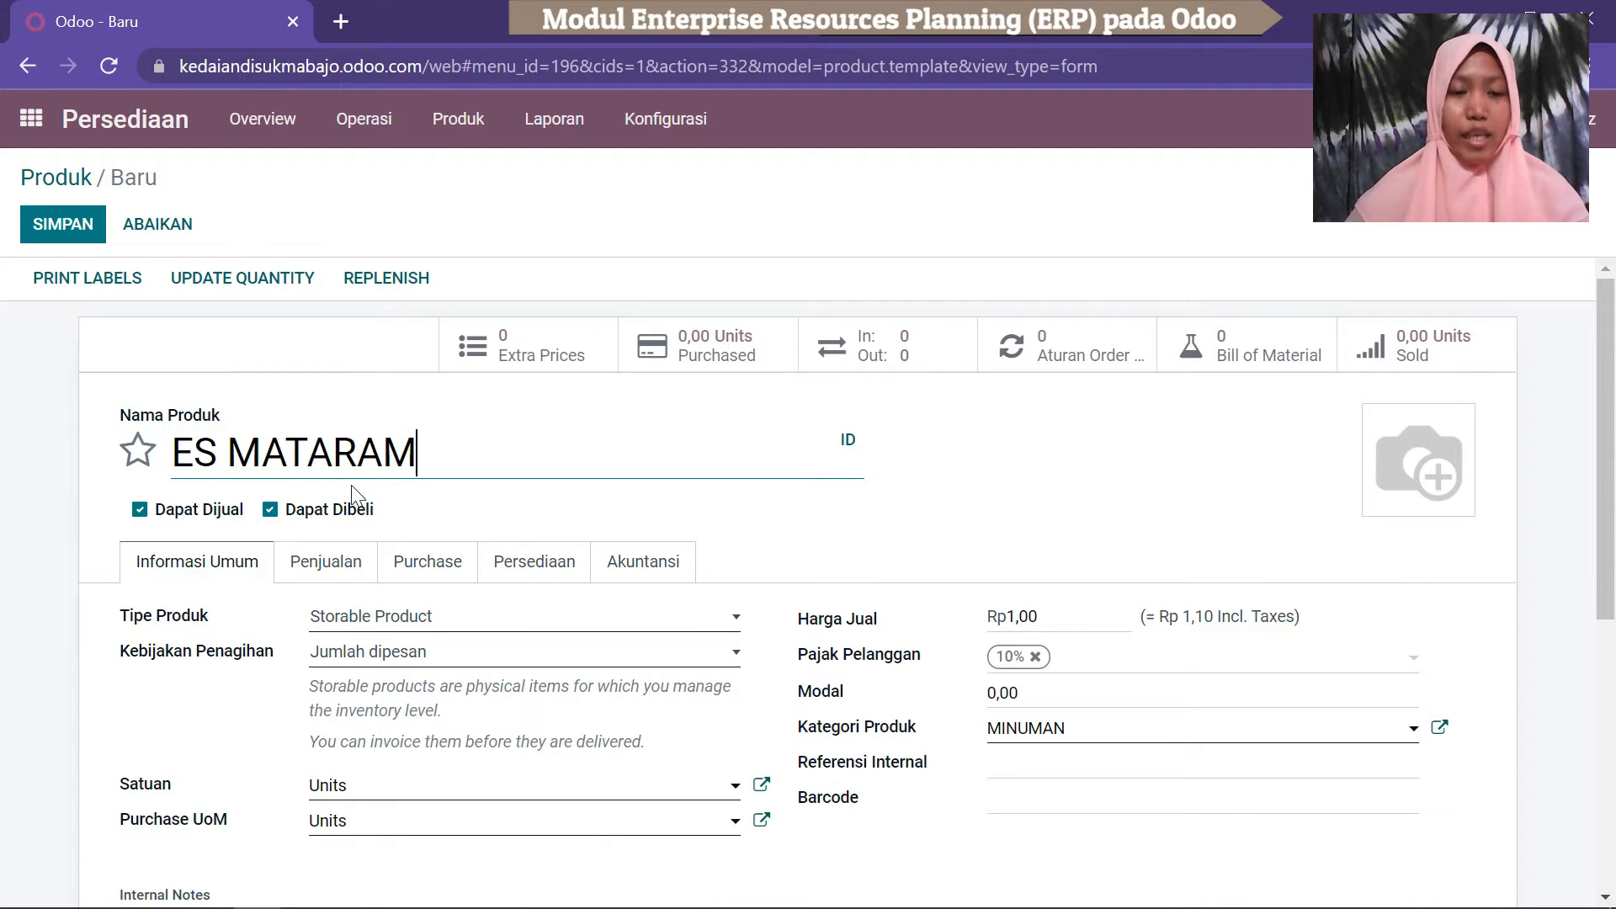
pyautogui.click(270, 510)
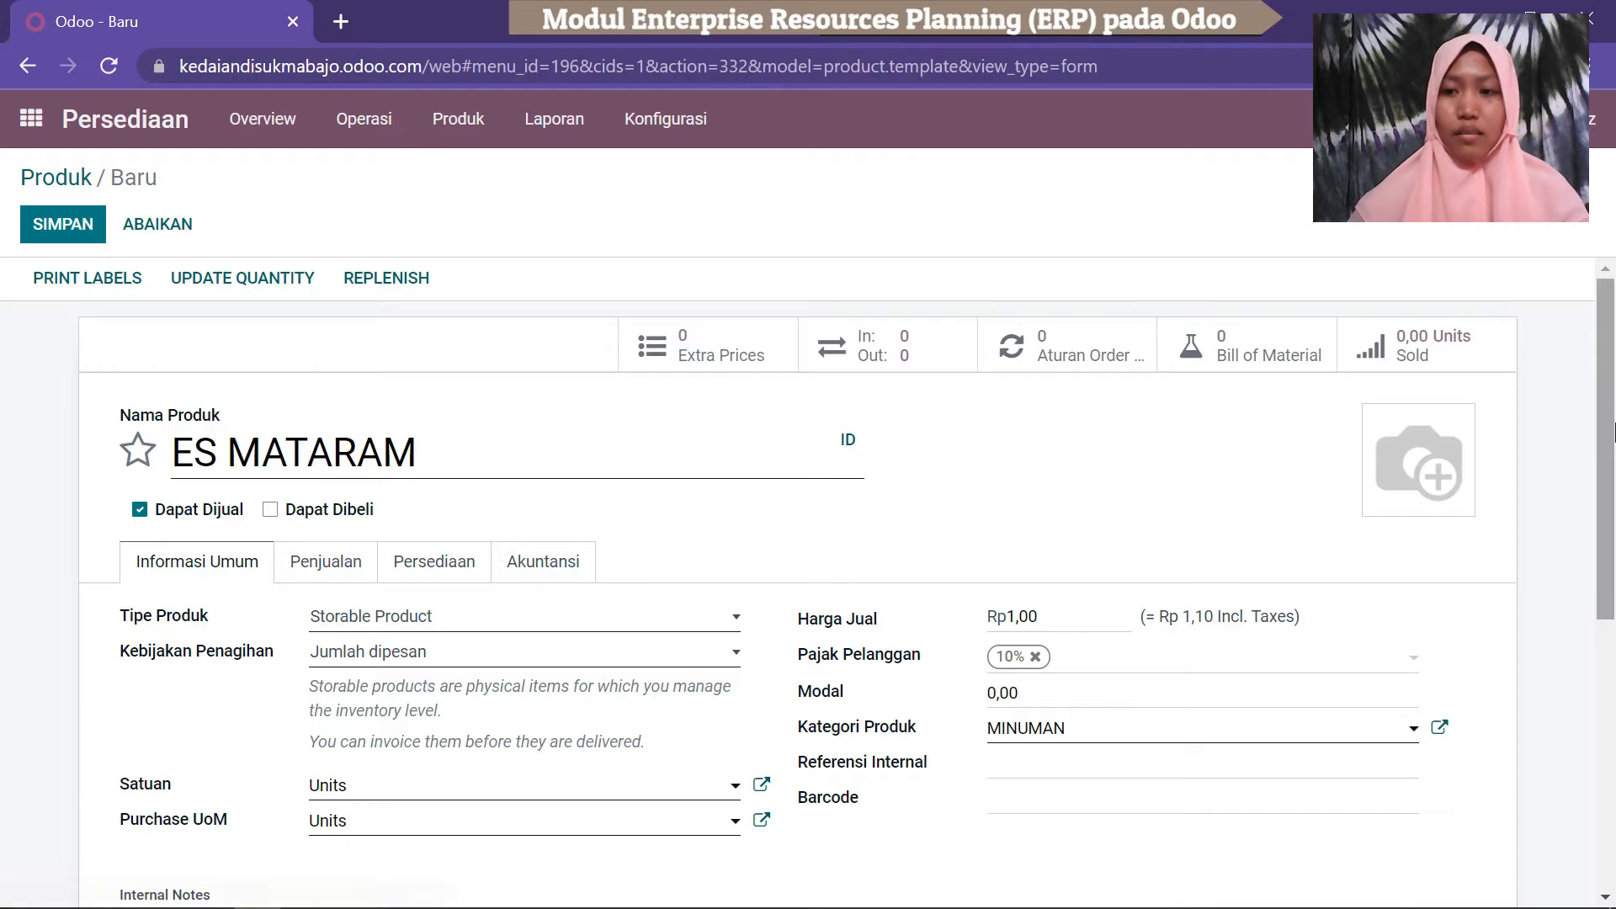
# Set ES MATARAM's sales price to Rp 7000 and remove the 10% customer tax.
pyautogui.scroll(-1, 1494, 520)
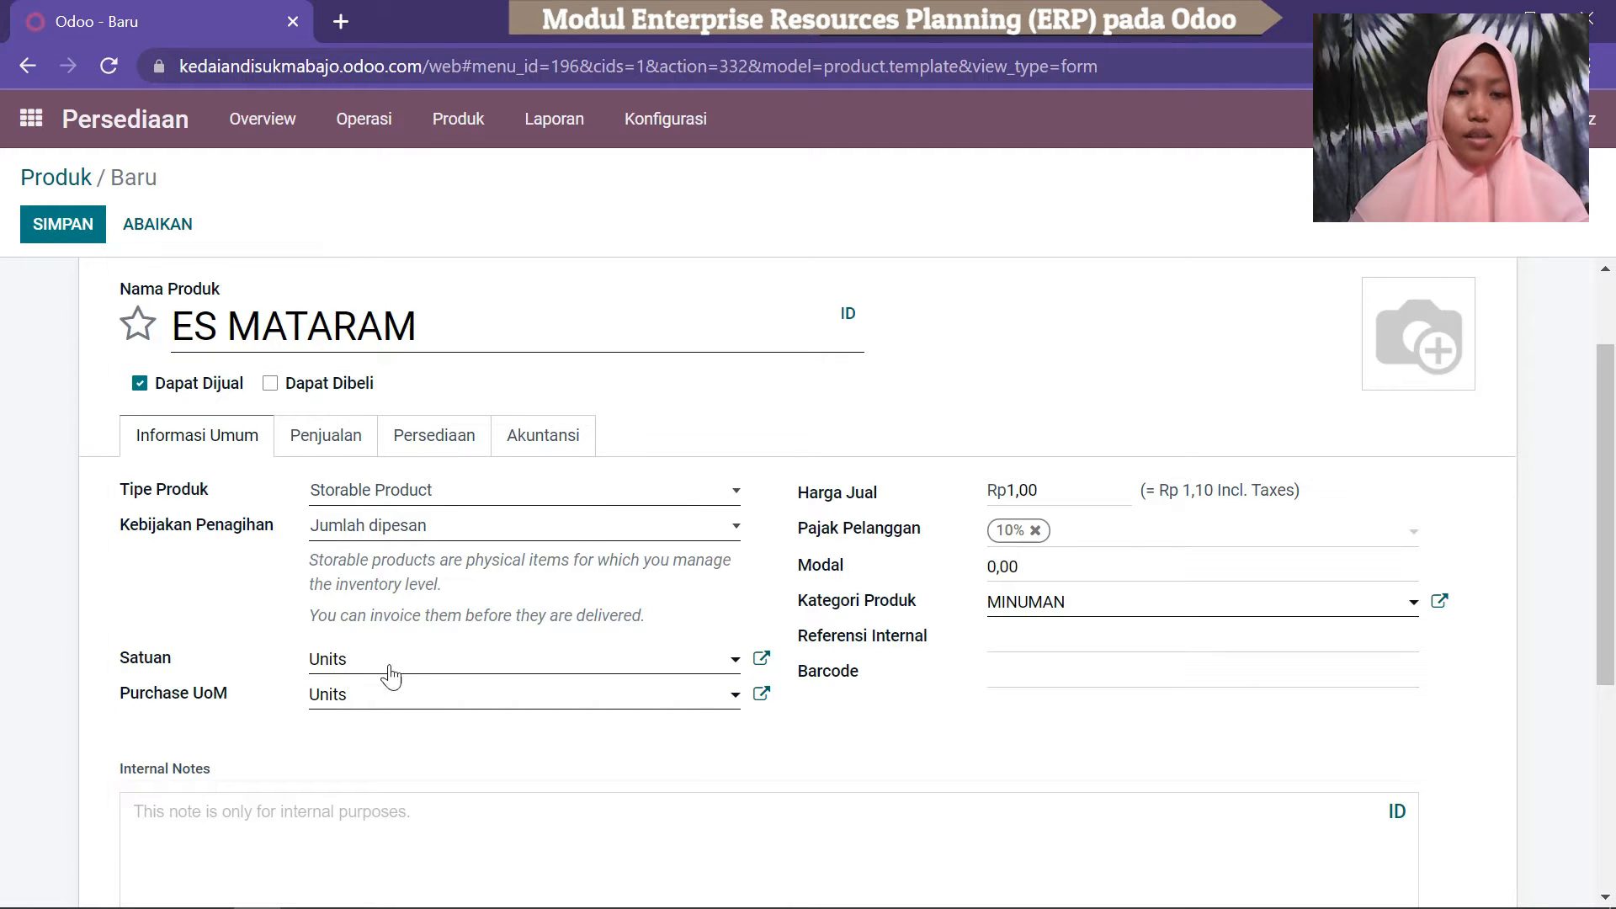
pyautogui.click(1051, 486)
pyautogui.press('BackSpace')
pyautogui.write('7000')
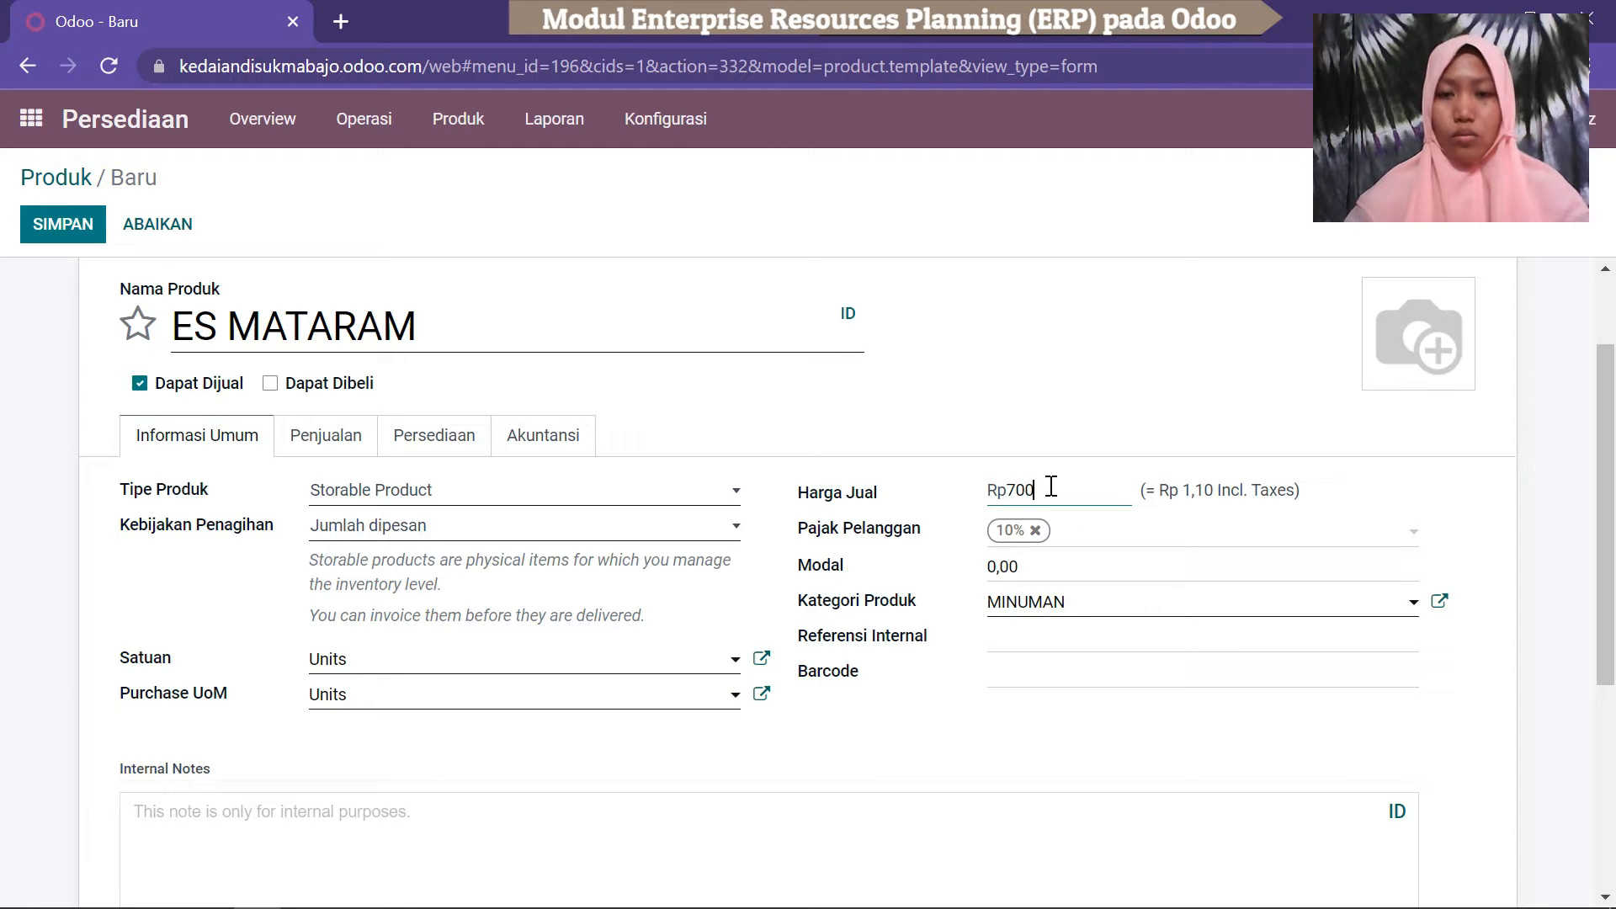
pyautogui.click(1036, 532)
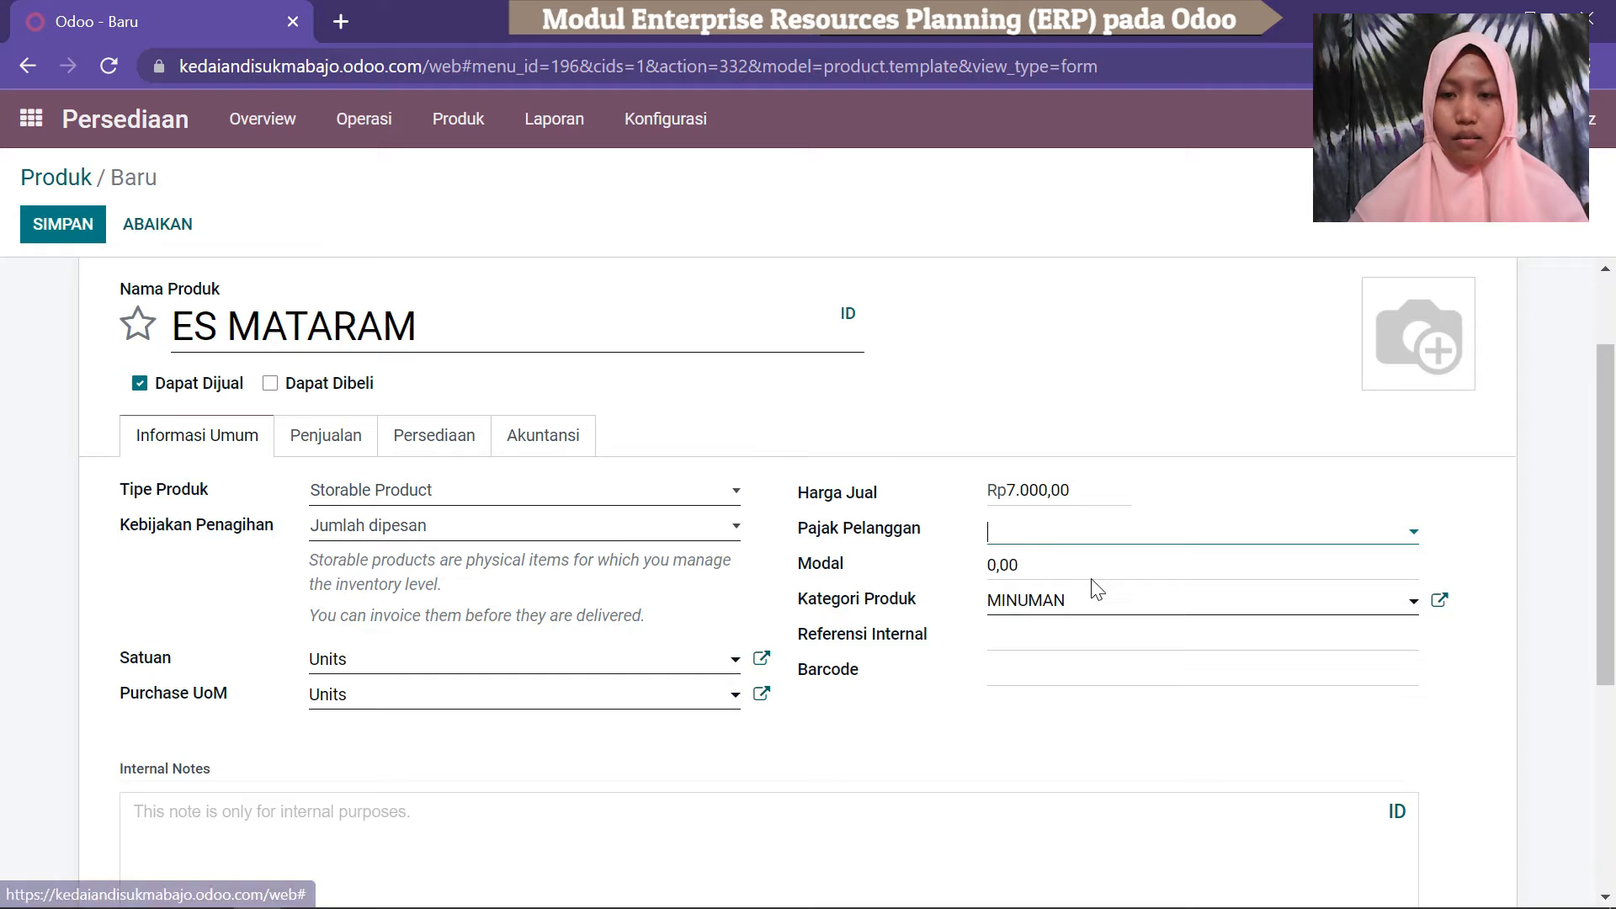
# Set ES MATARAM's cost (Modal) to 5000.
pyautogui.click(1041, 564)
pyautogui.press('BackSpace')
pyautogui.press('BackSpace')
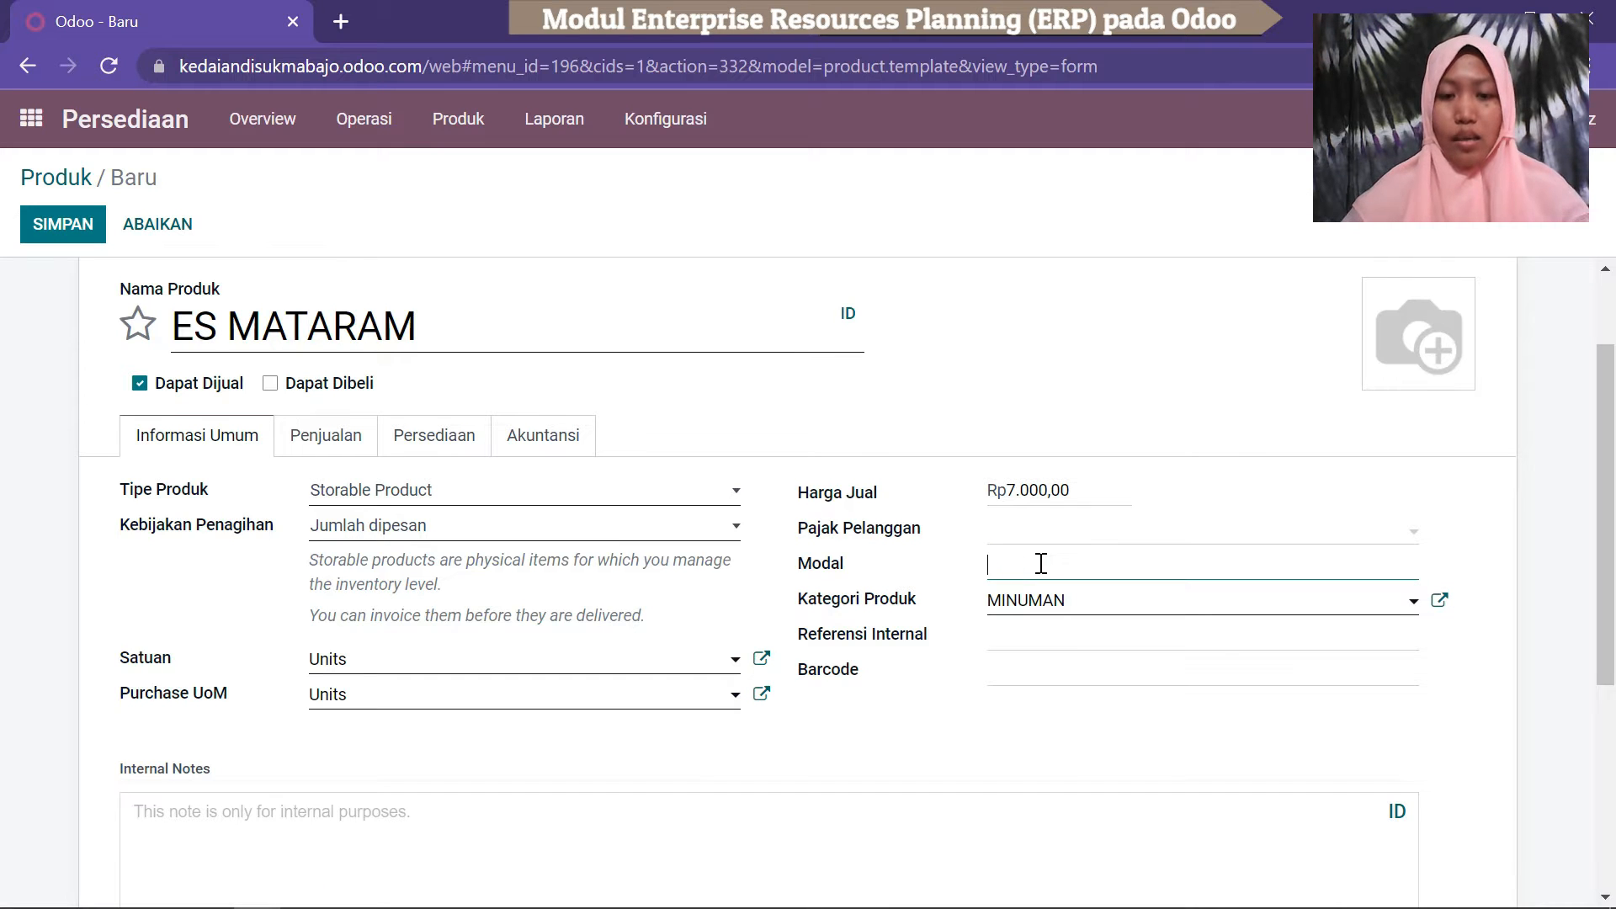
pyautogui.write('5000')
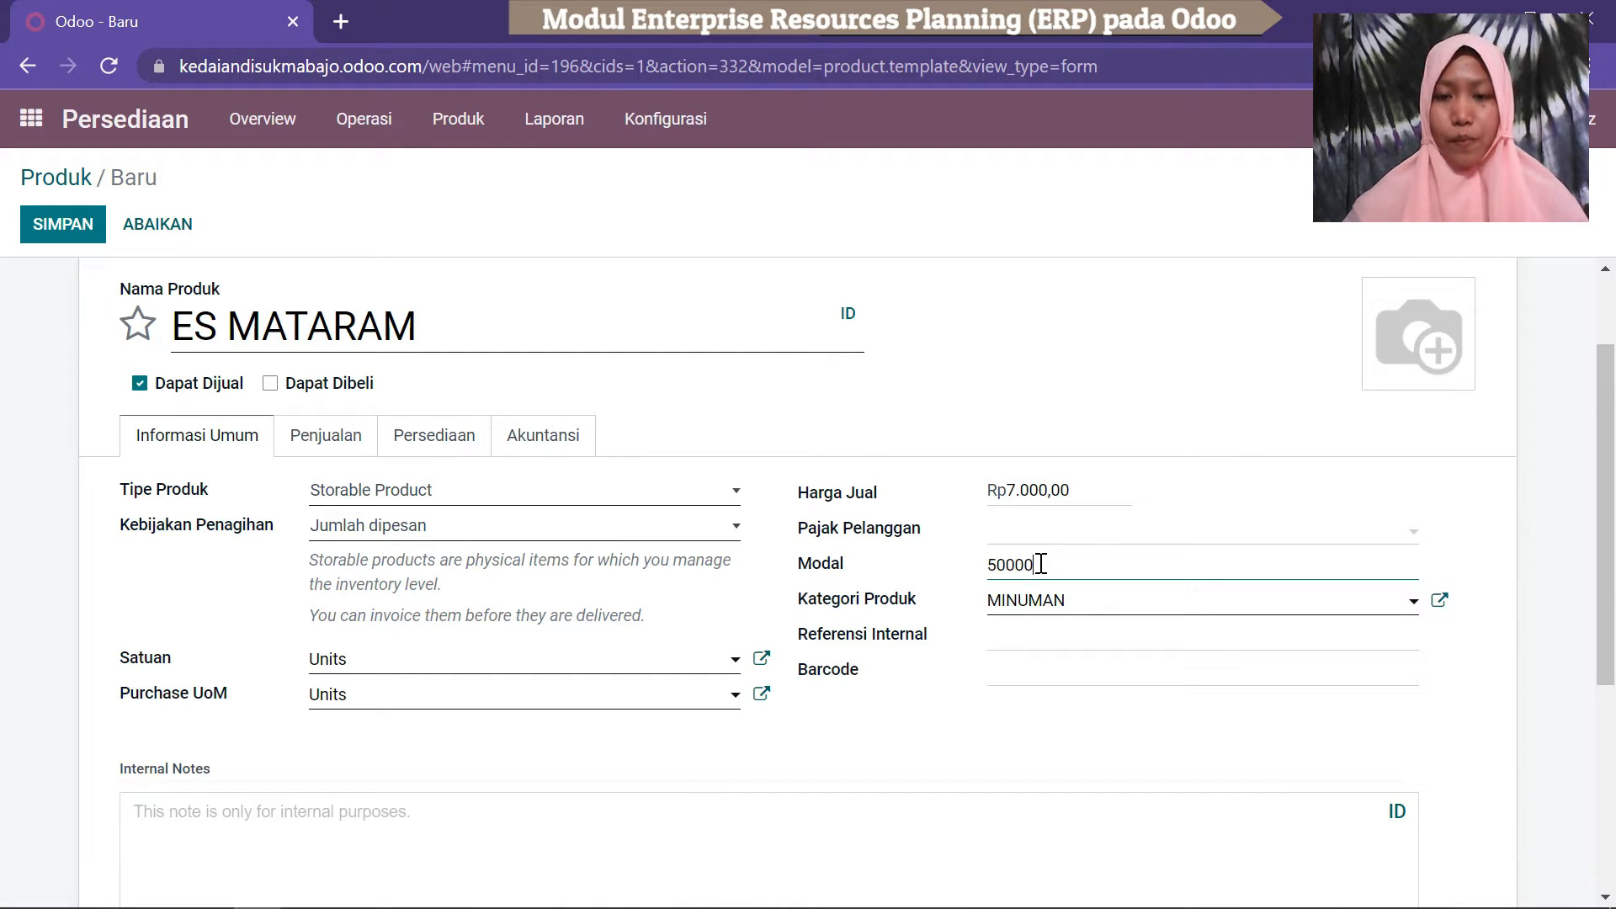
# Enter EM as ES MATARAM's internal reference, and open and save its MINUMAN product category.
pyautogui.click(1021, 635)
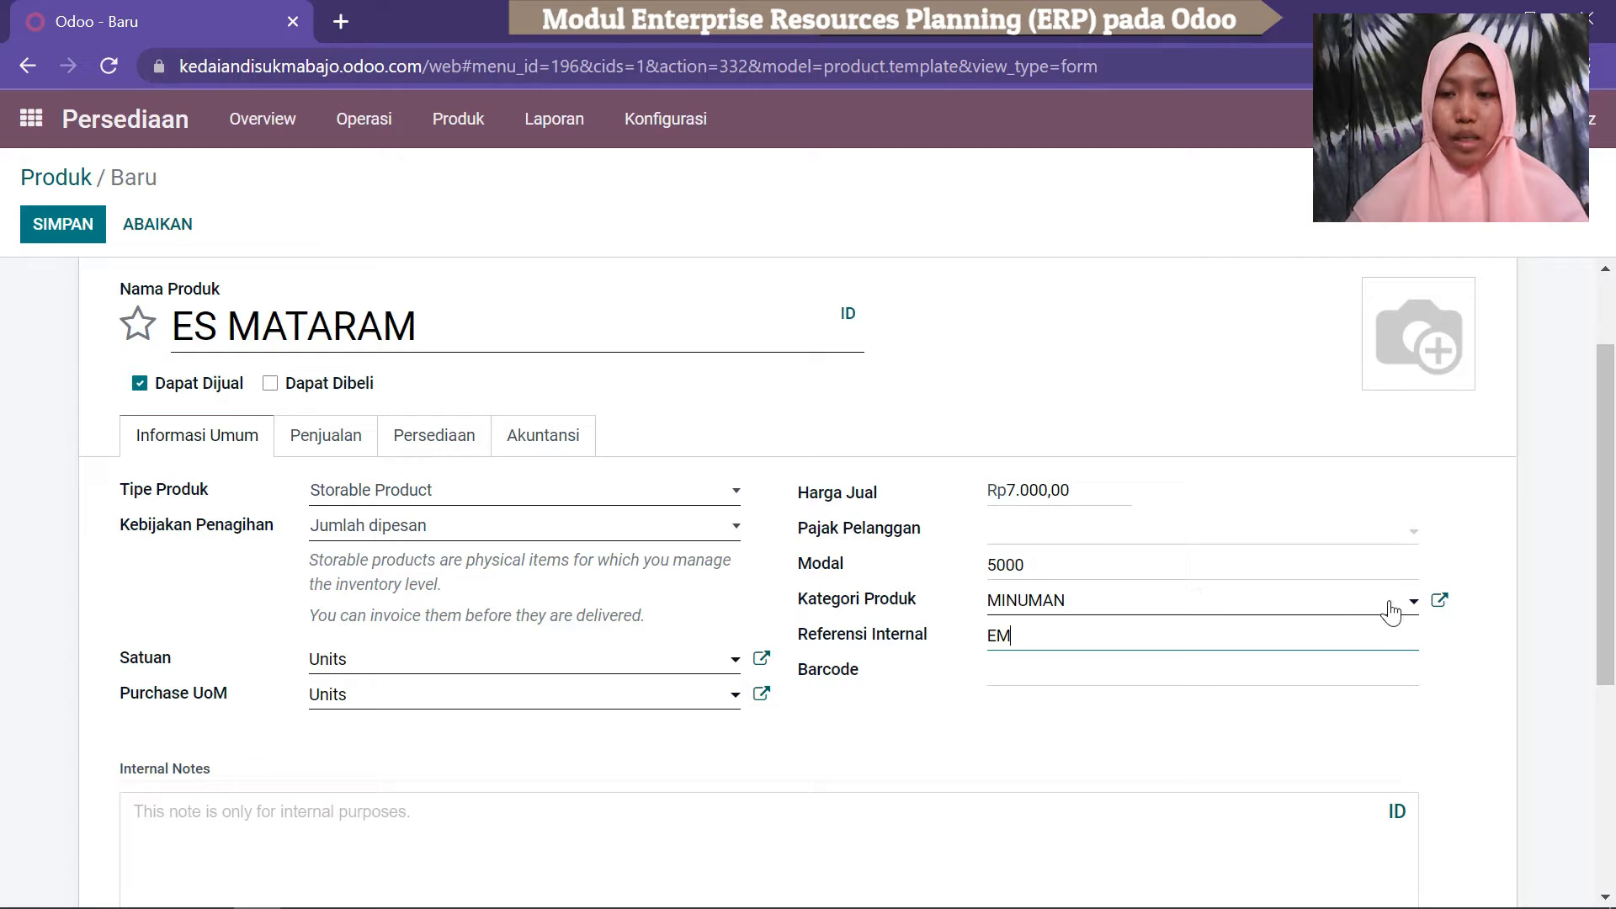
pyautogui.click(1437, 603)
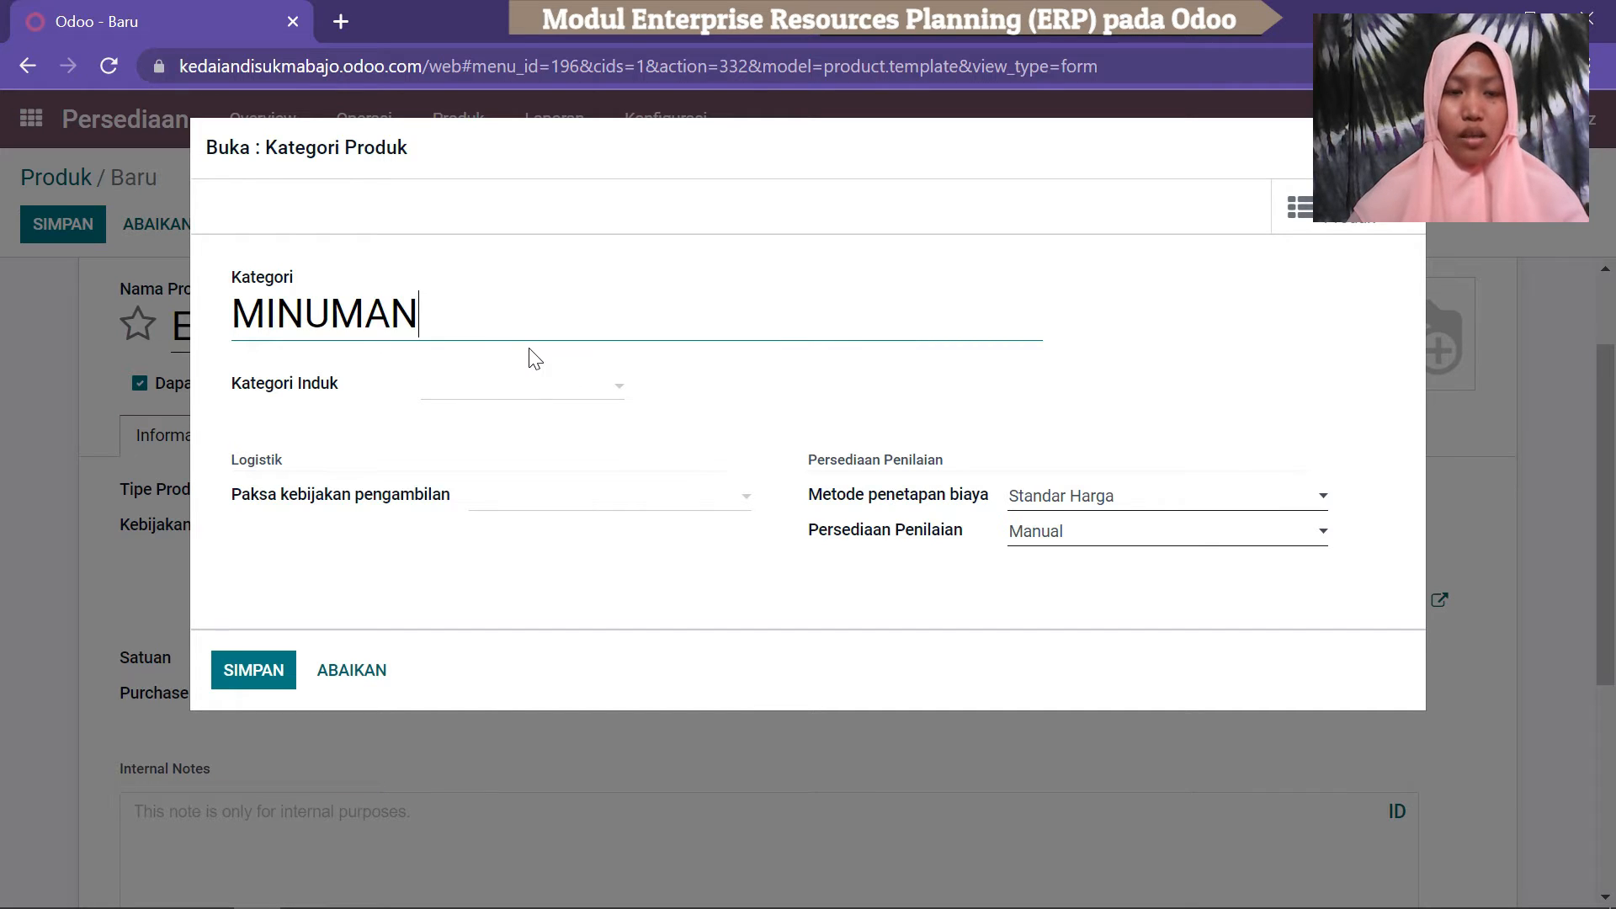
pyautogui.click(255, 686)
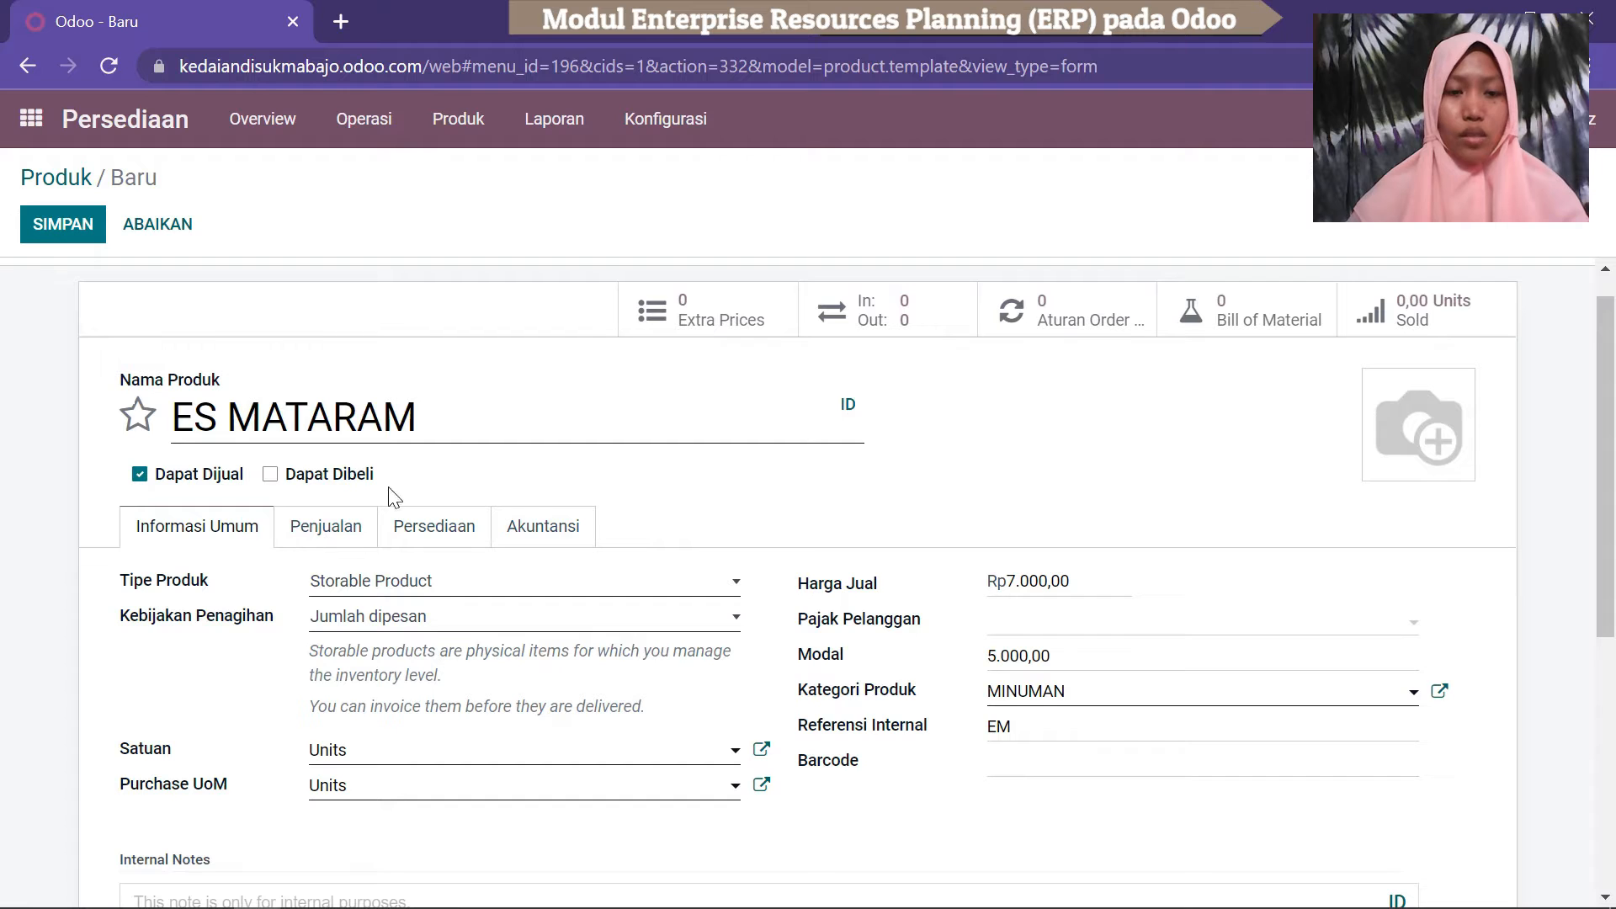
# Switch ES MATARAM's inventory route from Buy to Pabrik and save the product.
pyautogui.click(450, 534)
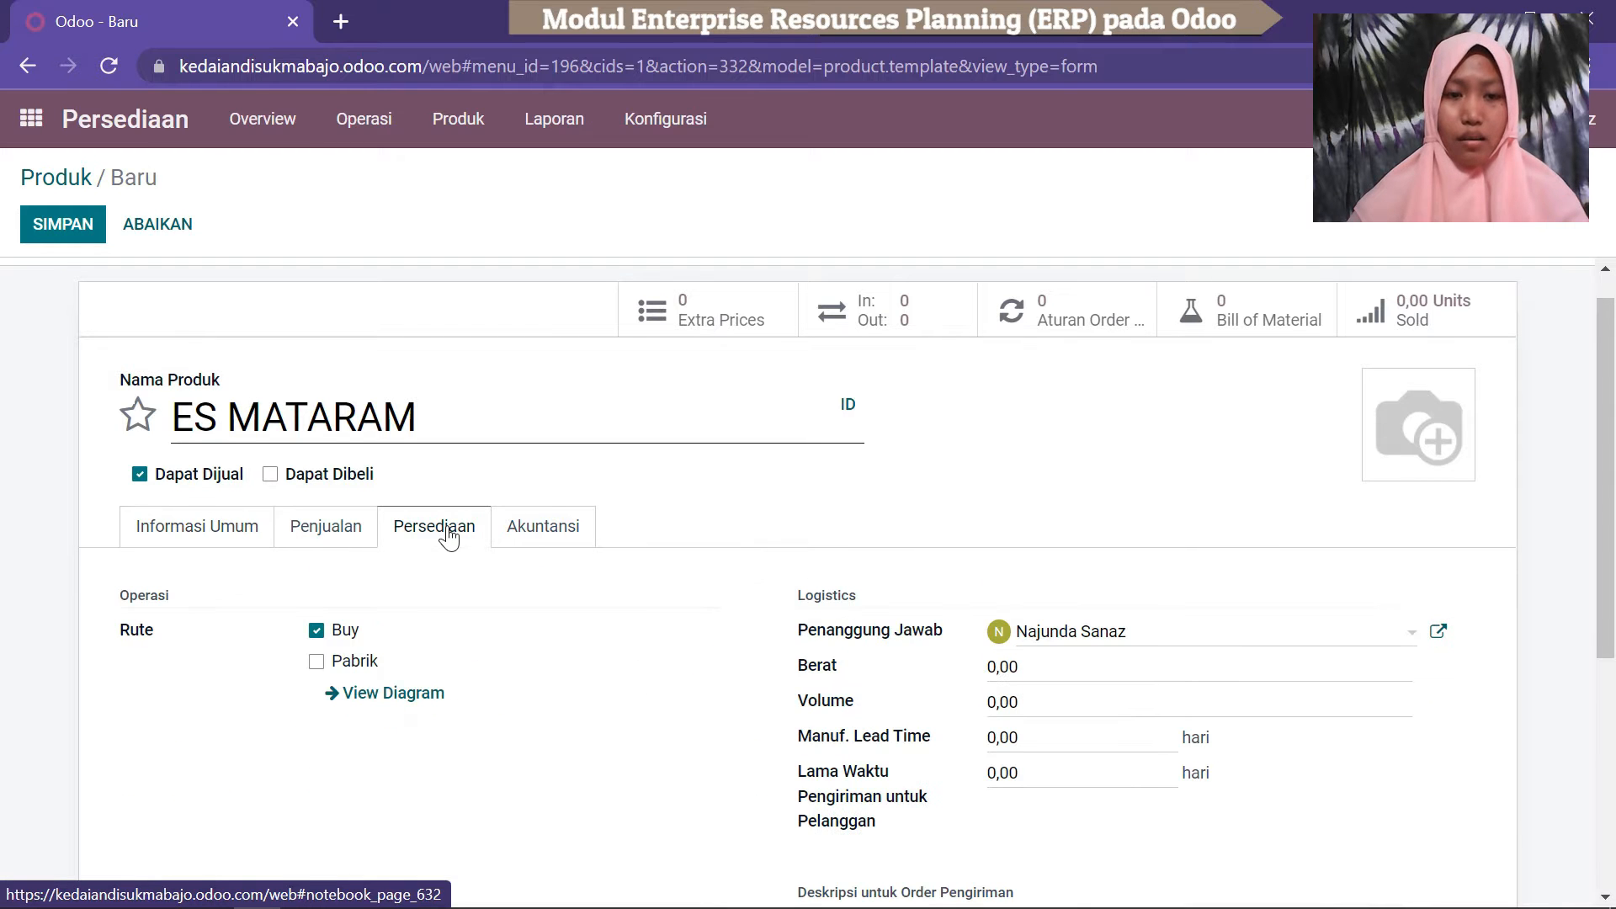
pyautogui.scroll(-1, 484, 488)
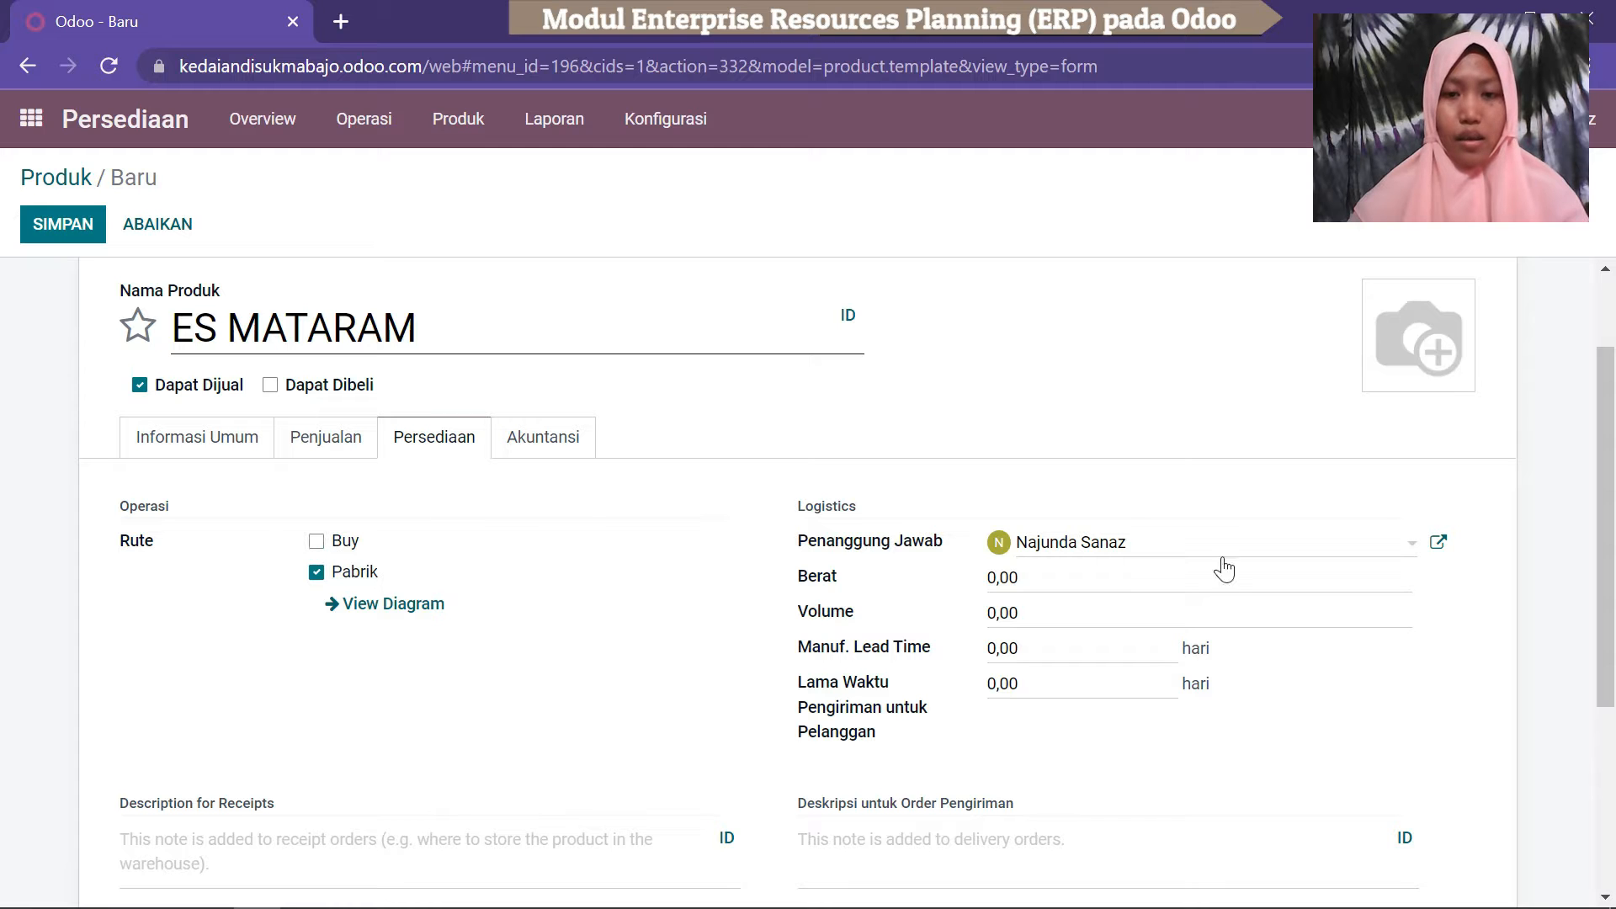
pyautogui.scroll(-1, 1610, 579)
pyautogui.scroll(1, 1610, 579)
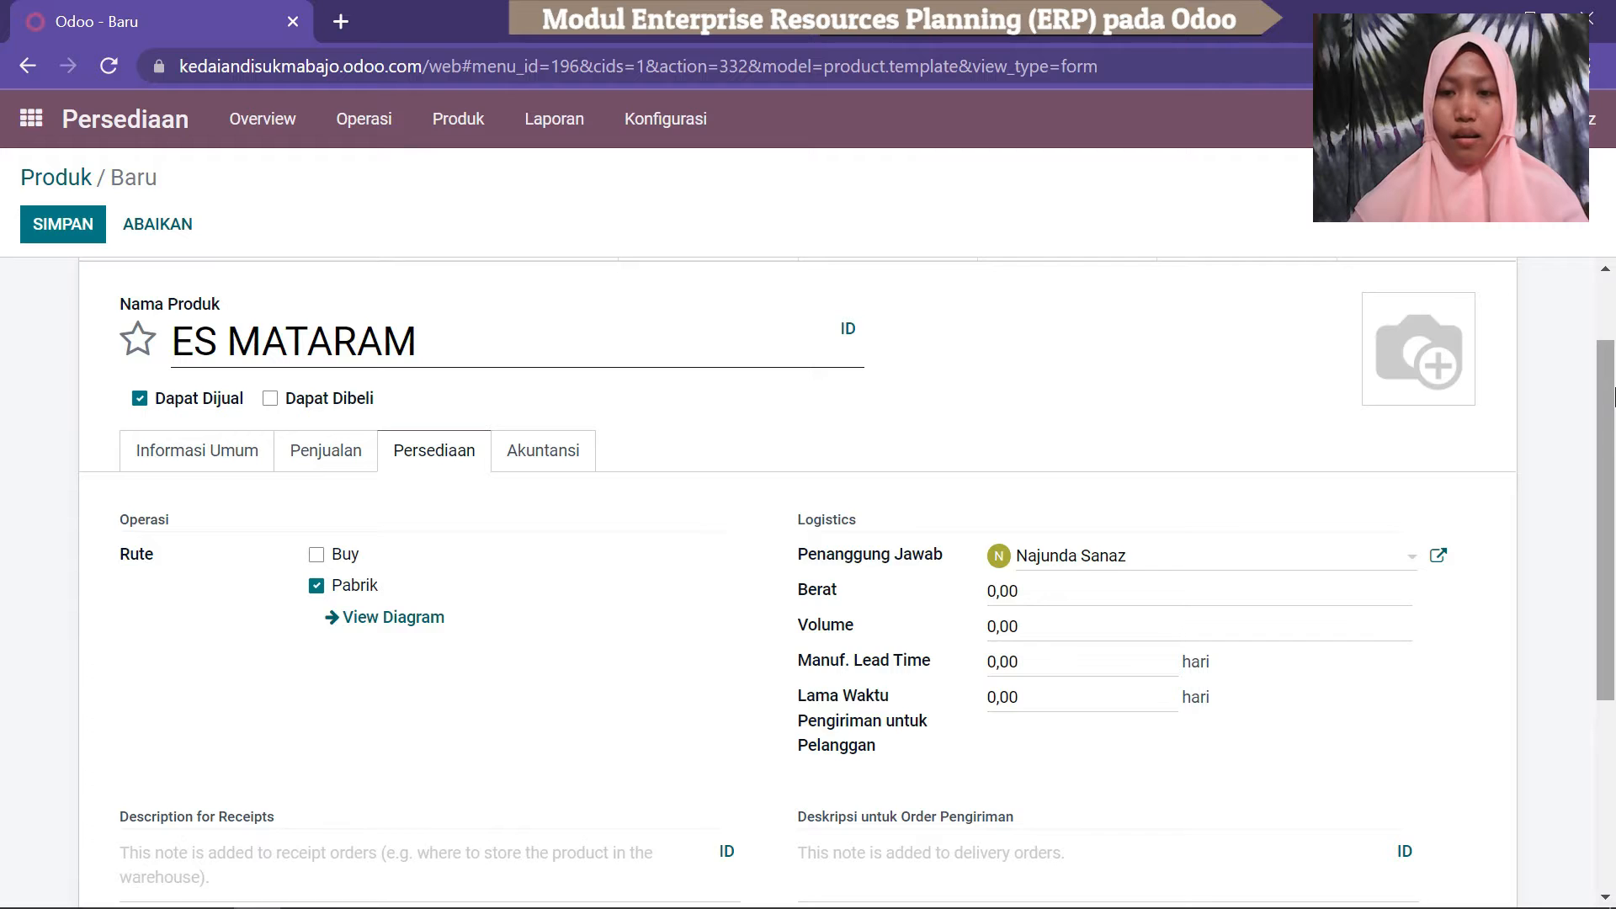
pyautogui.scroll(-2, 1612, 503)
pyautogui.moveTo(855, 577)
pyautogui.moveTo(1614, 537); pyautogui.dragTo(1614, 464)
pyautogui.scroll(2, 581, 665)
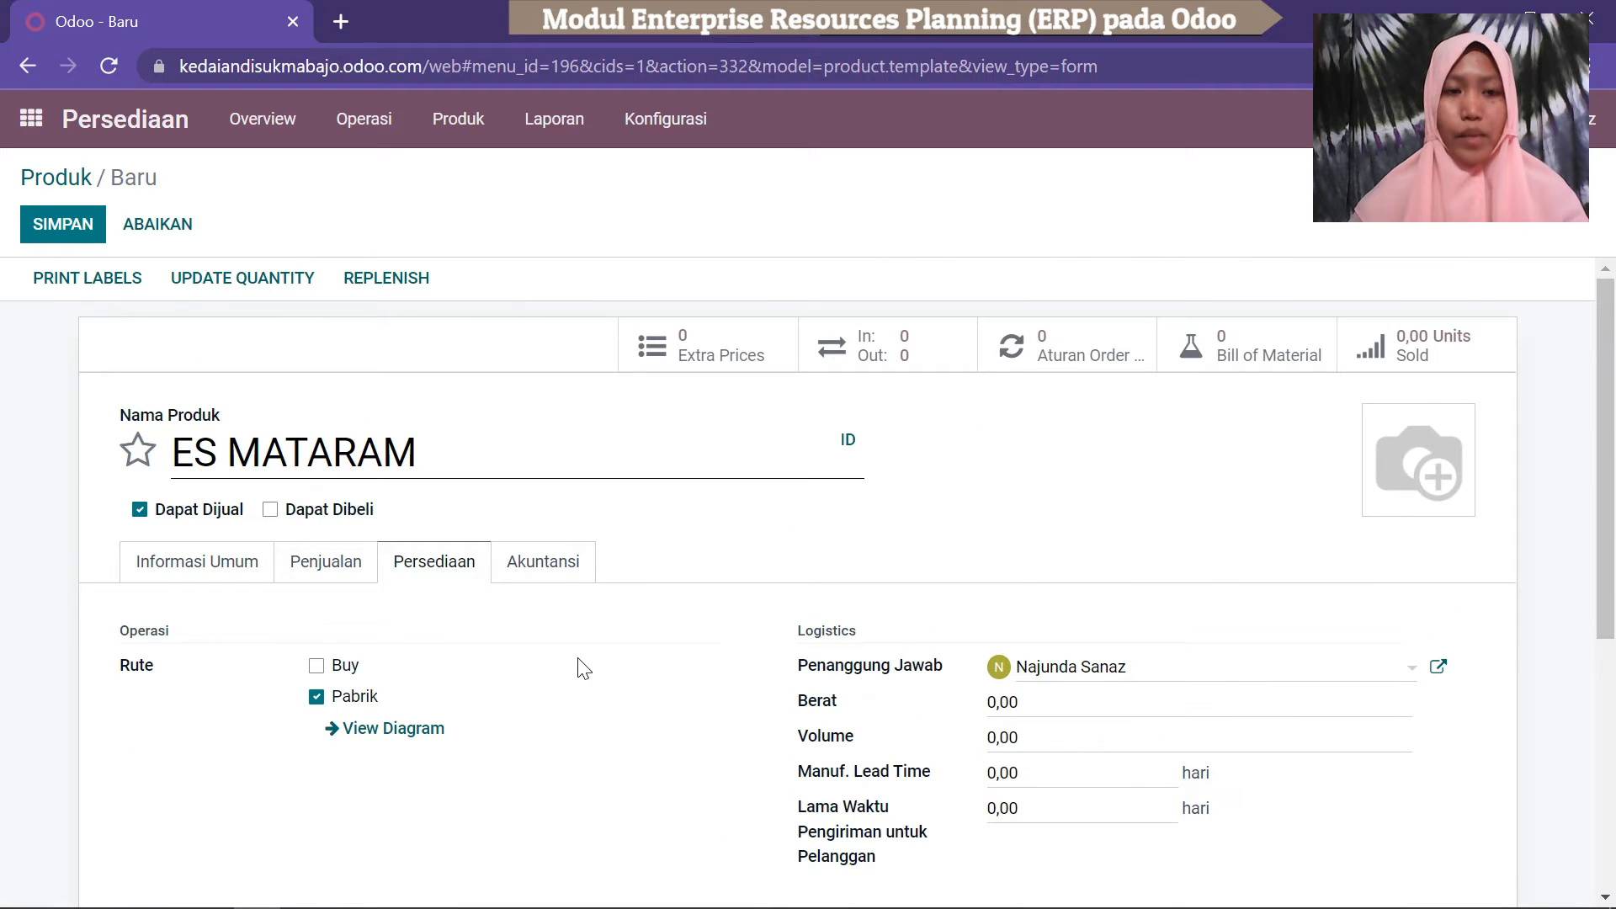
pyautogui.click(63, 227)
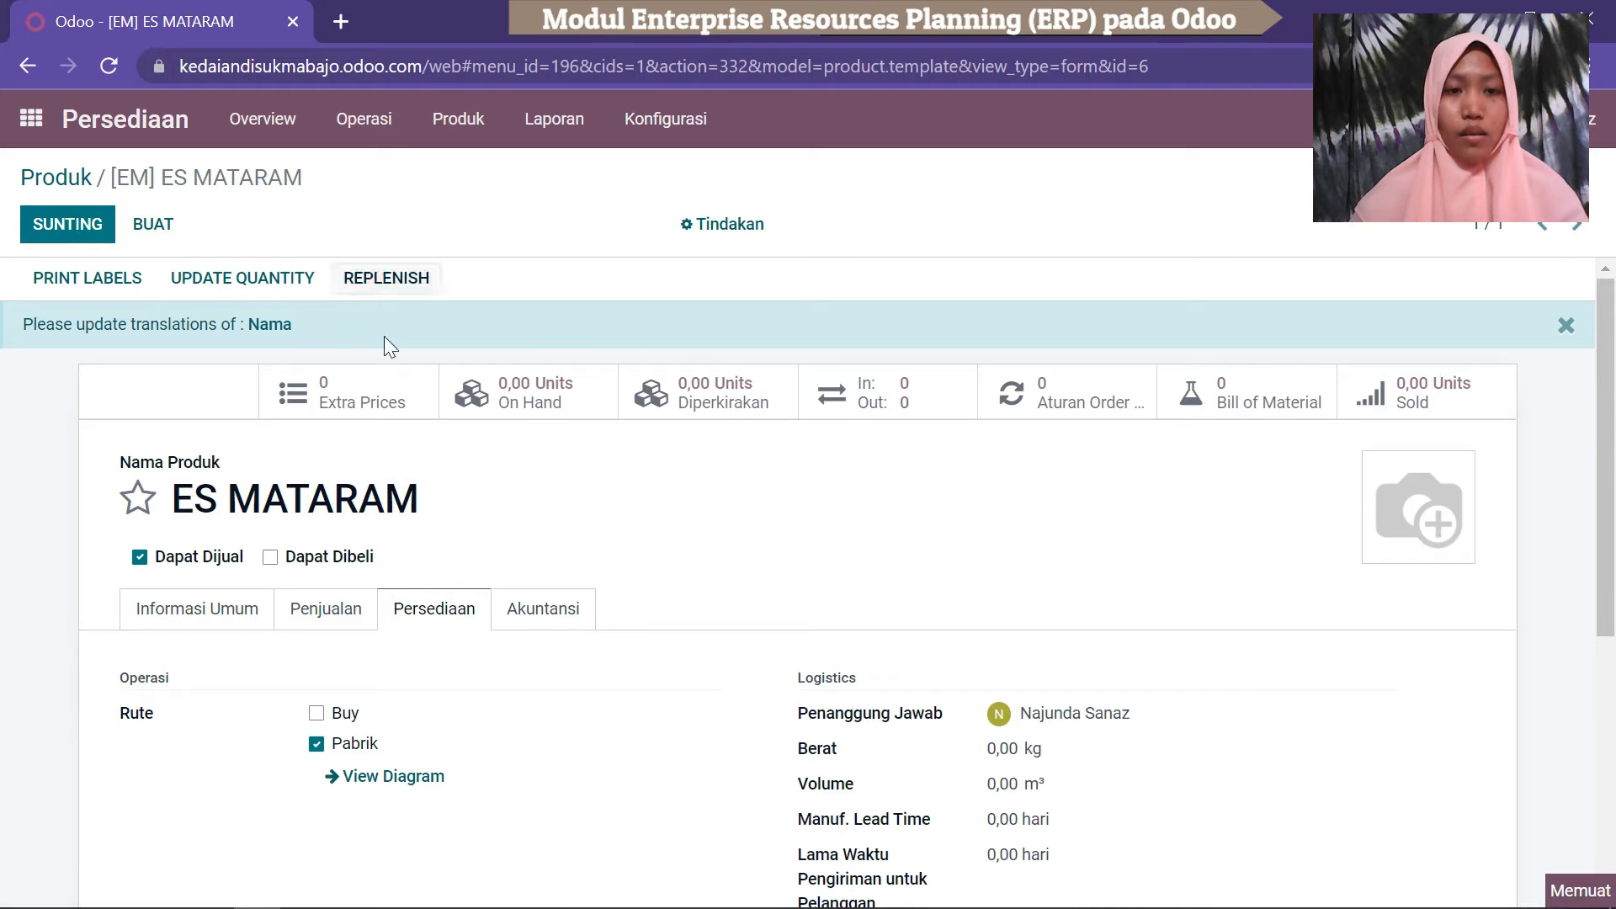
# Create a product named ES BUAH with Dapat Dibeli turned off and its route switched from Buy to Pabrik.
pyautogui.click(154, 229)
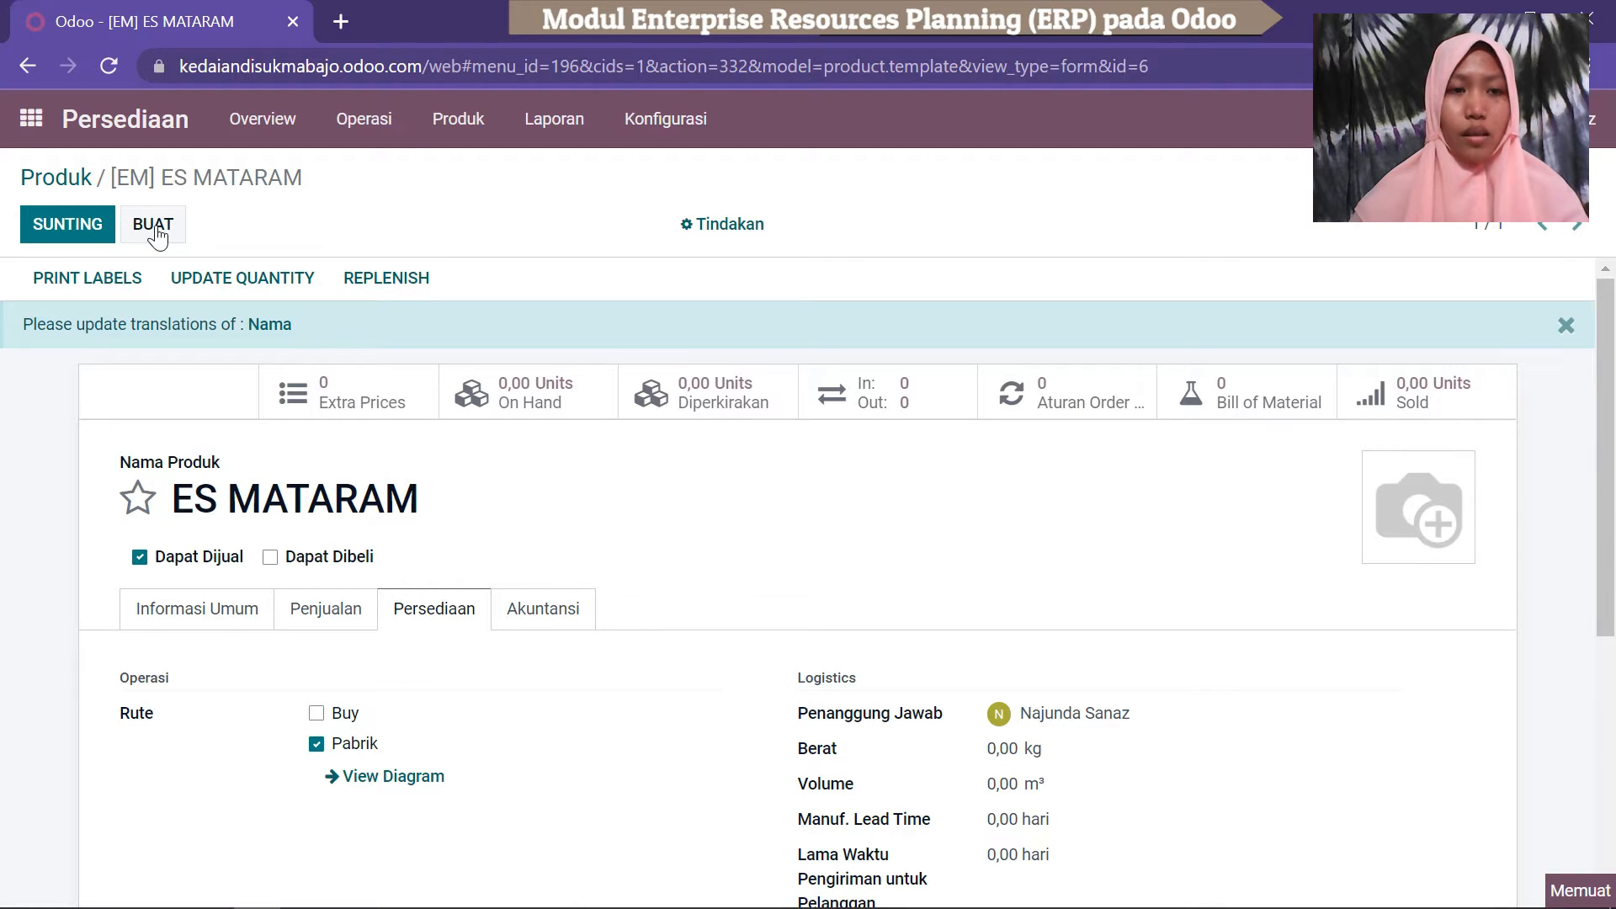
pyautogui.click(249, 447)
pyautogui.write('ES BUAH')
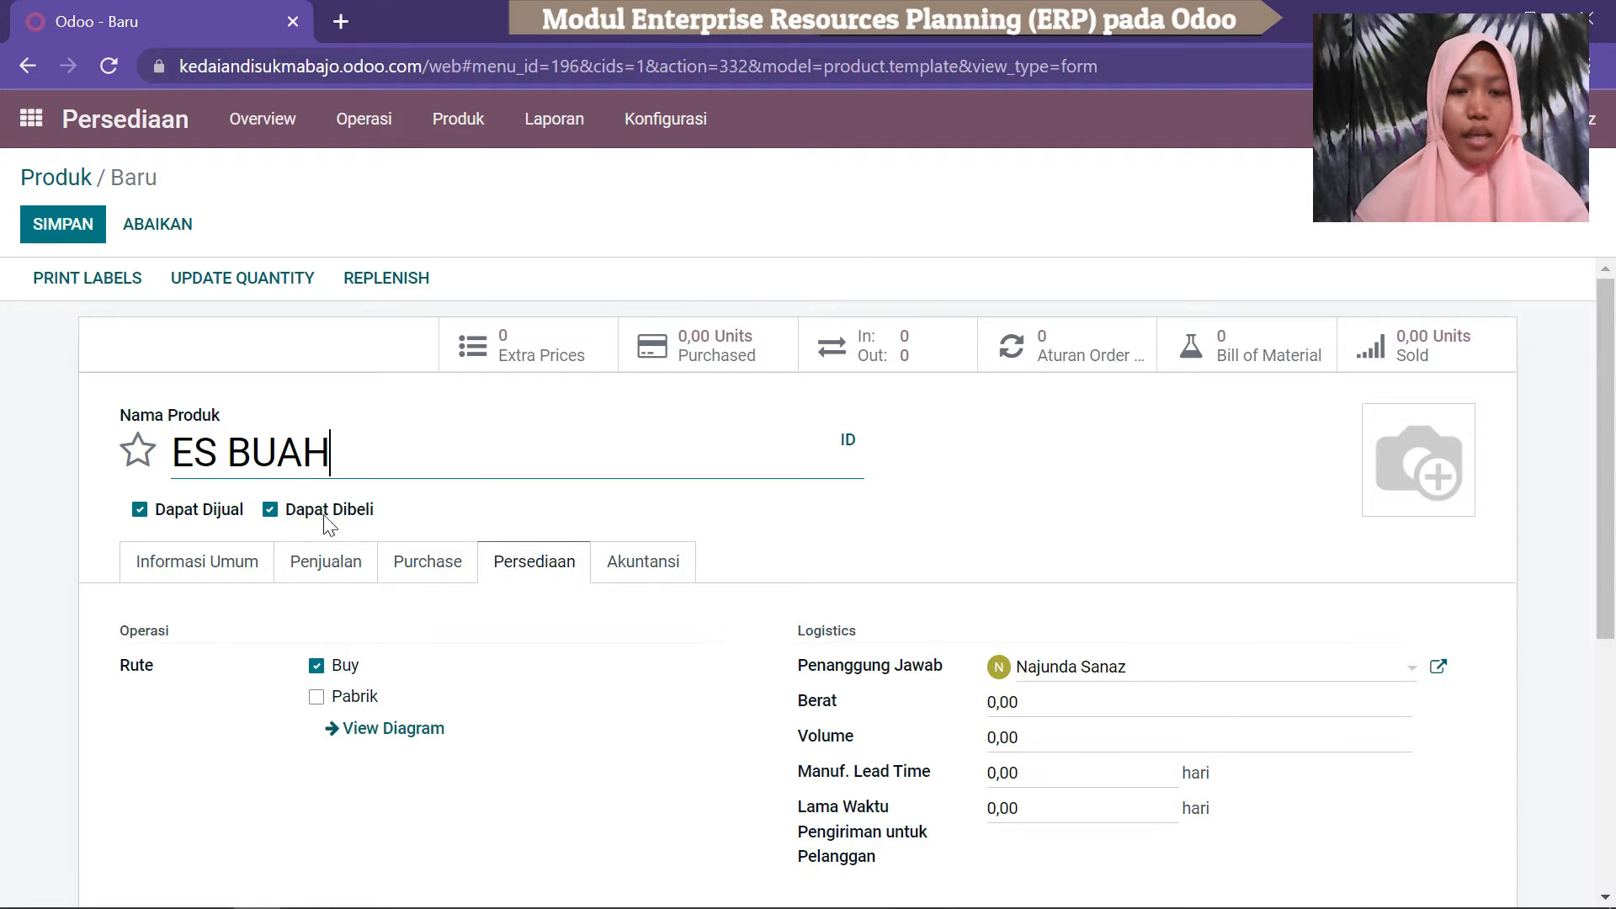
pyautogui.click(270, 509)
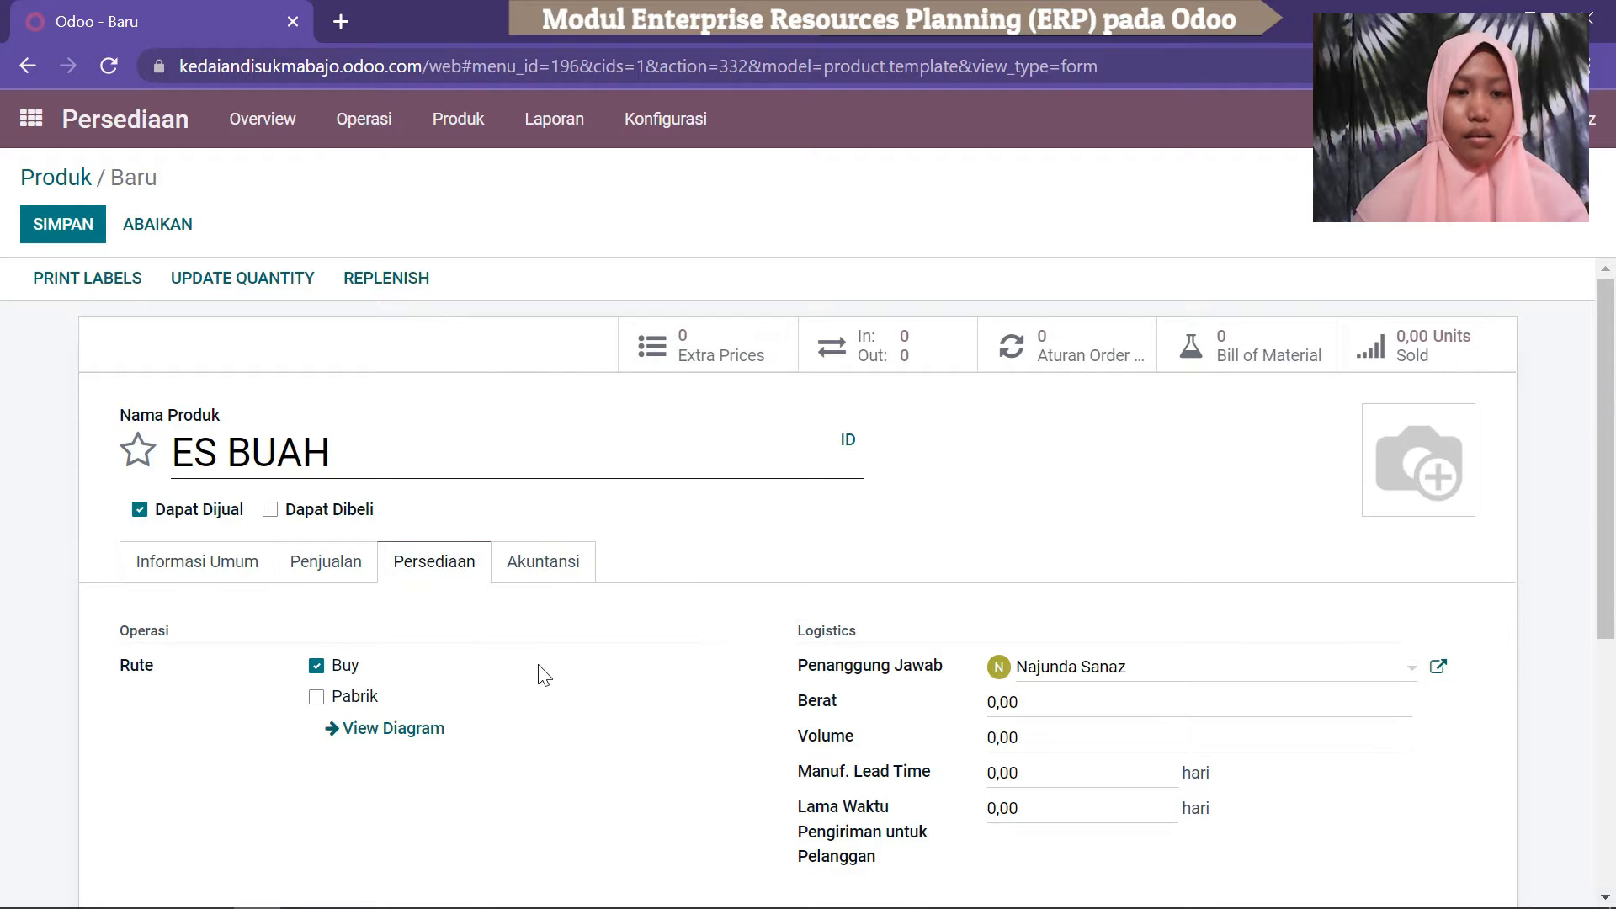
pyautogui.click(318, 669)
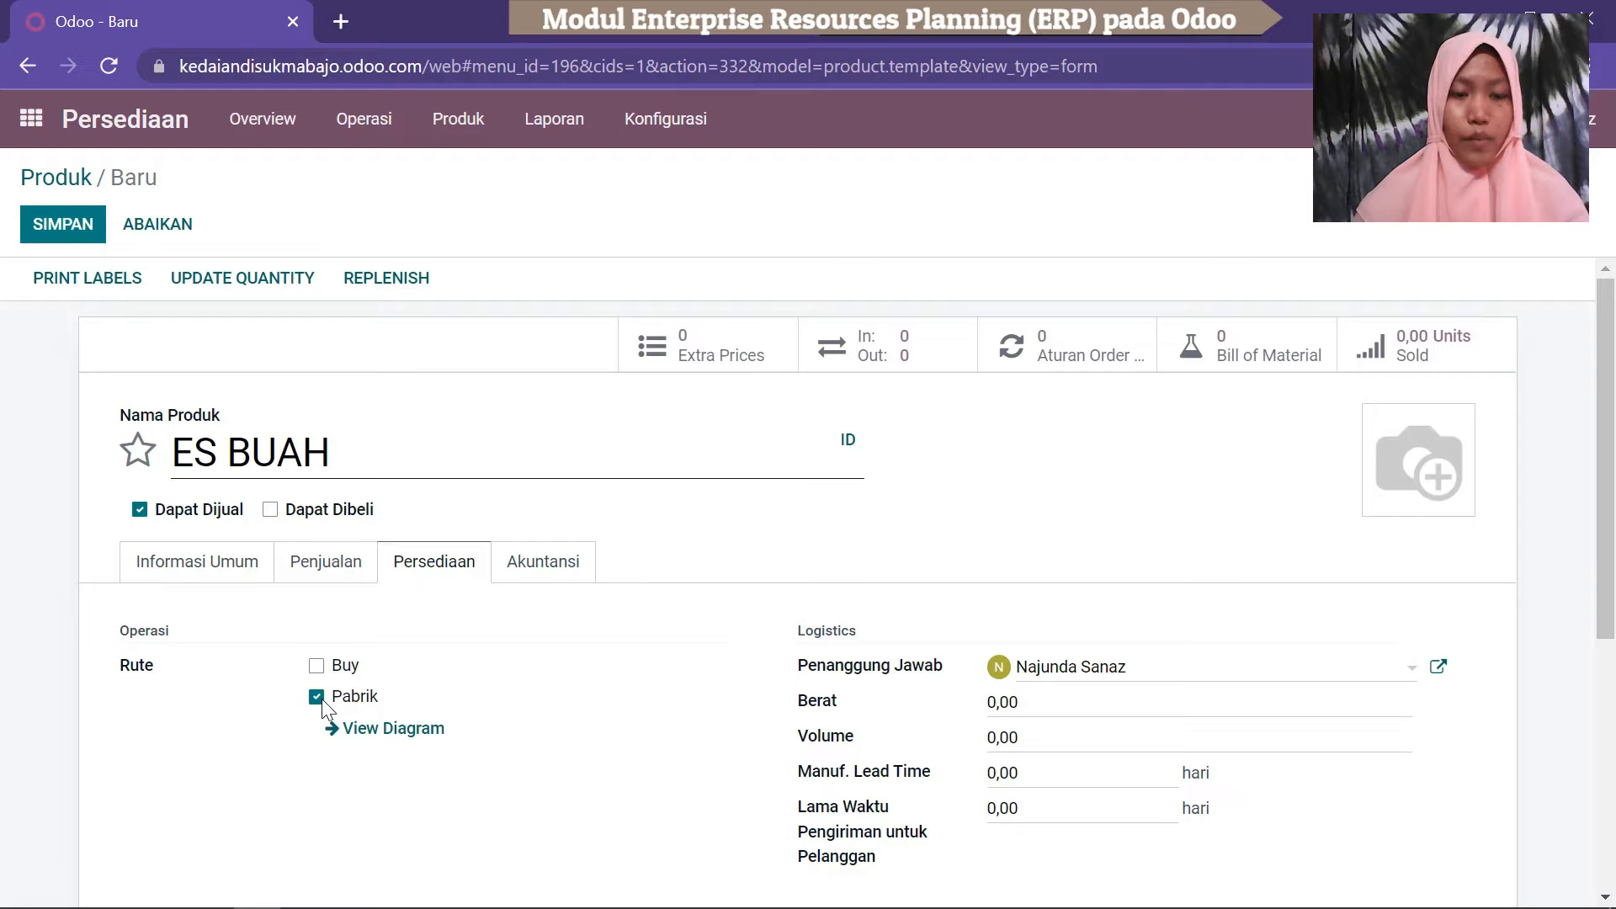
# Set ES BUAH's sales price (Harga Jual) to 7000 and remove its 10% customer tax.
pyautogui.click(192, 556)
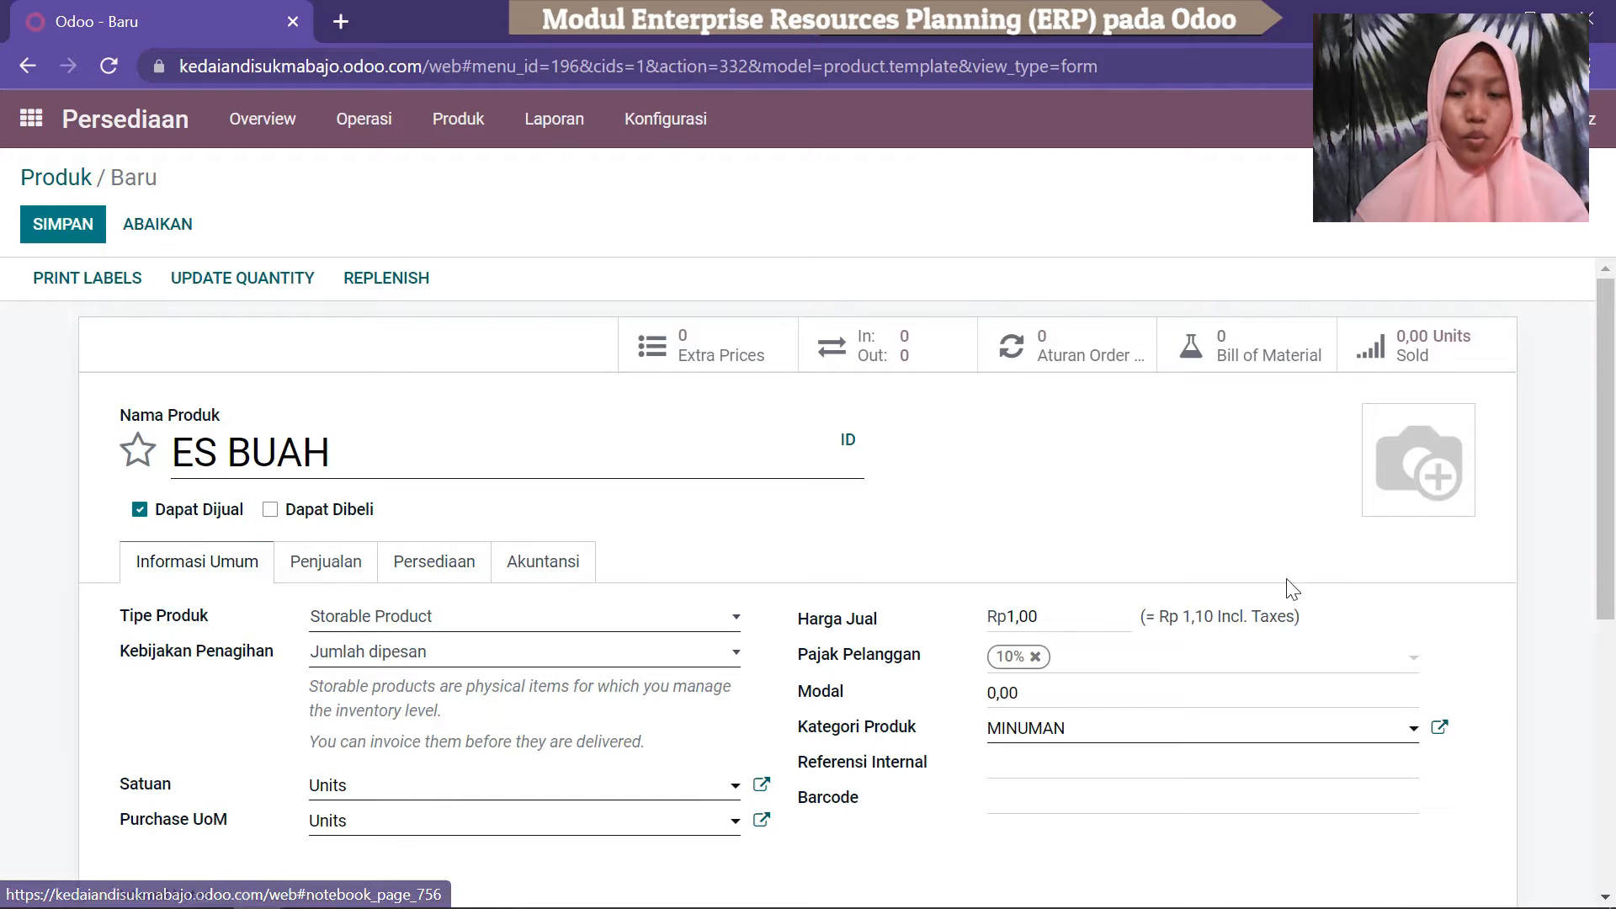
pyautogui.scroll(-1, 1221, 581)
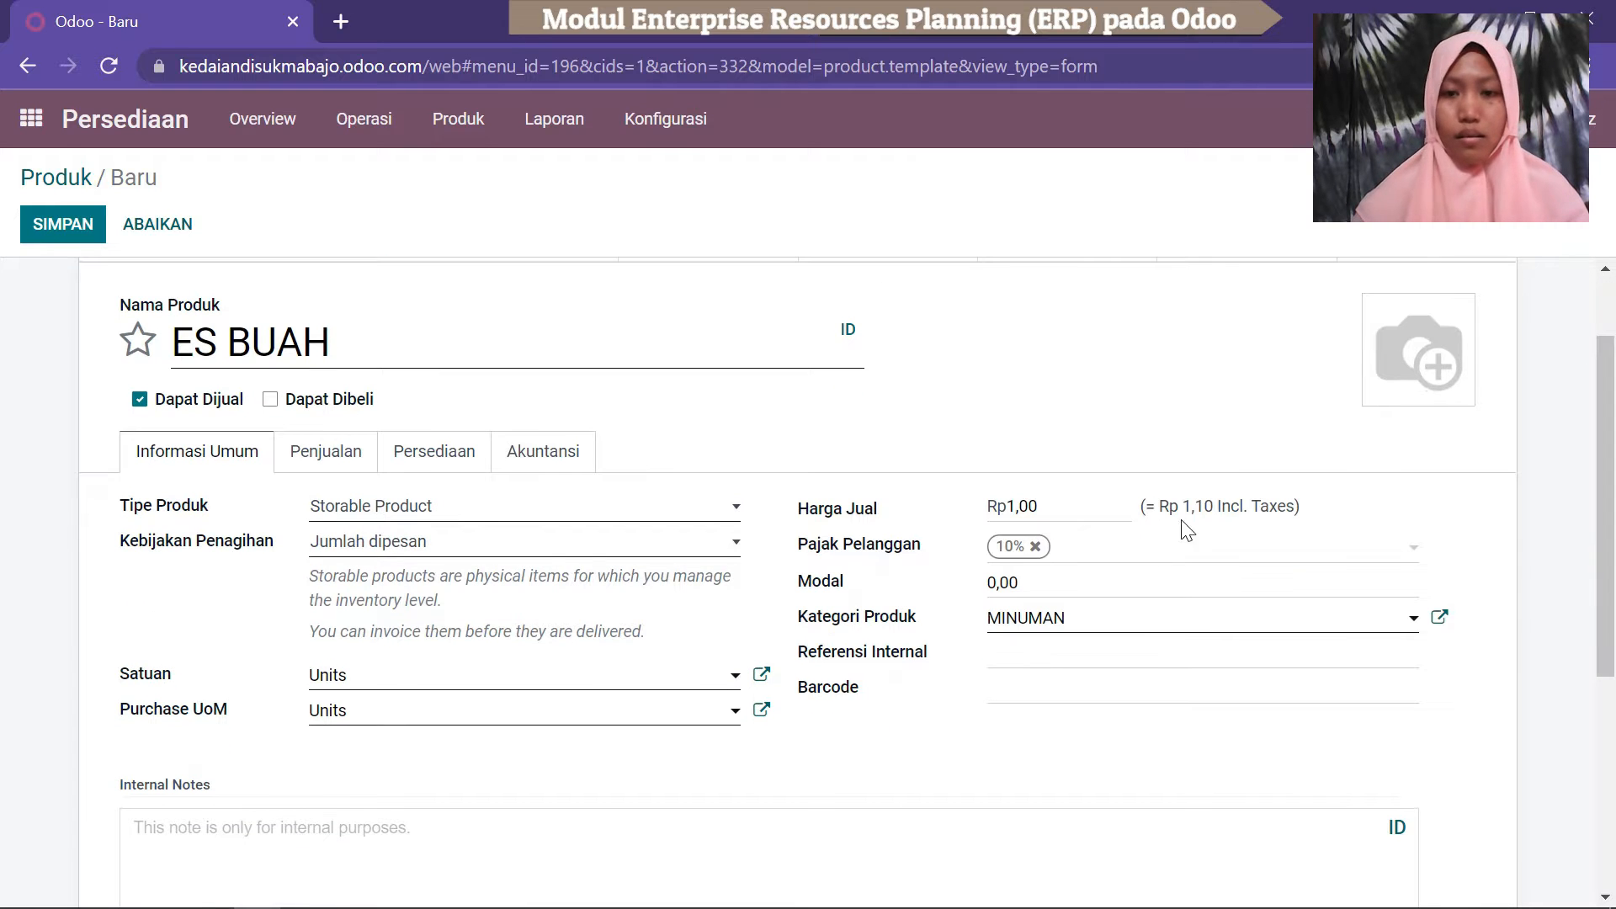
pyautogui.click(1061, 511)
pyautogui.press('BackSpace')
pyautogui.write('7000')
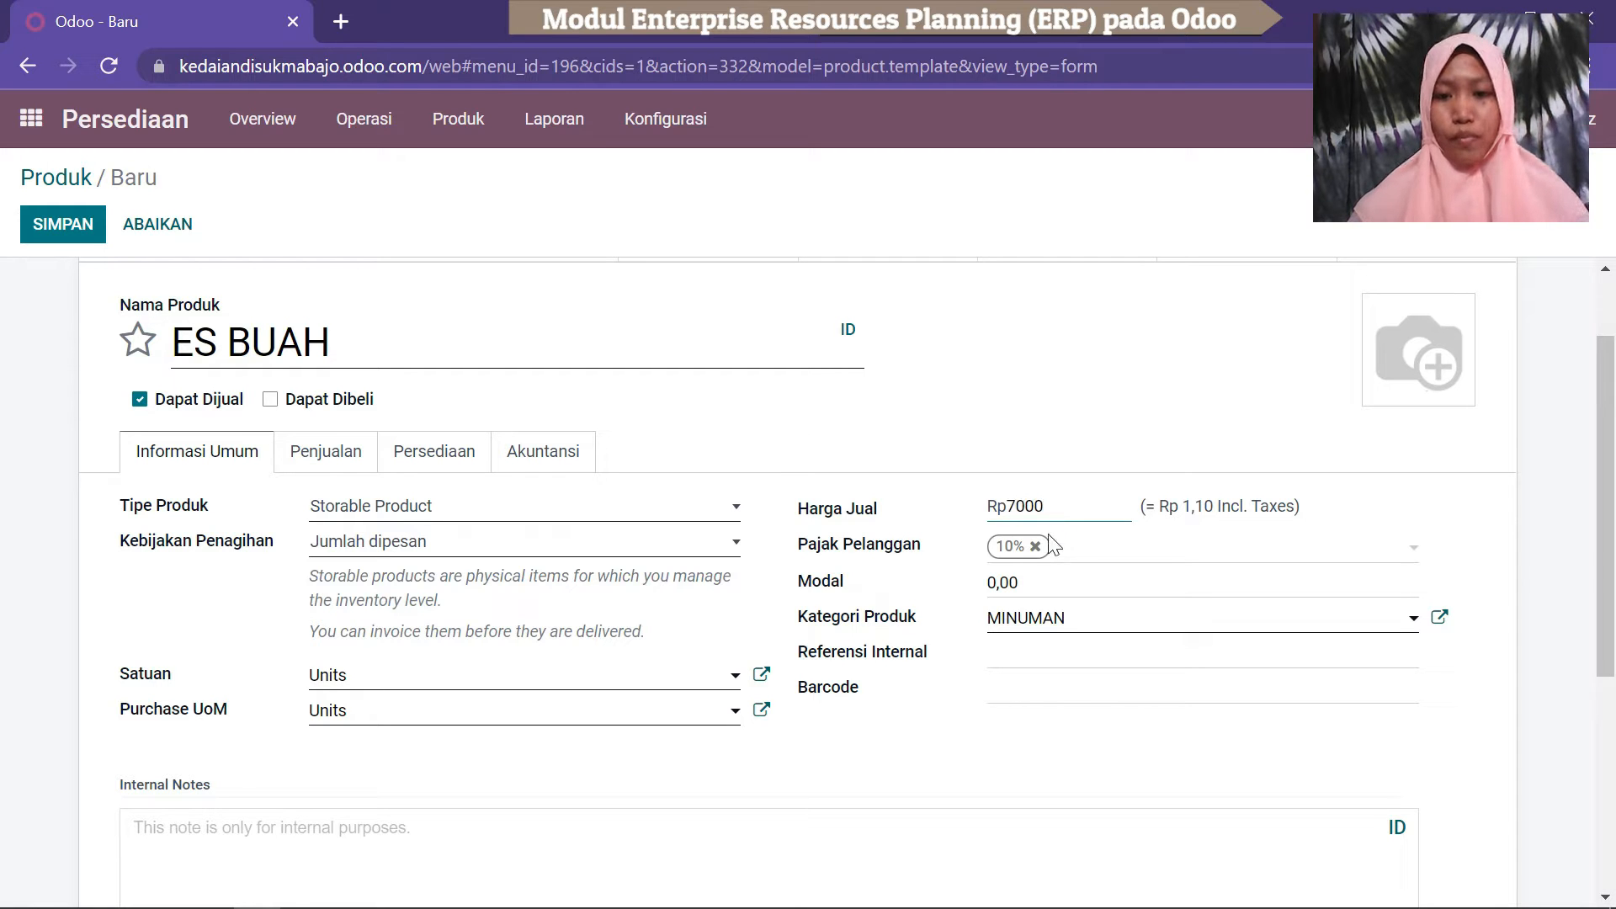
pyautogui.click(1036, 548)
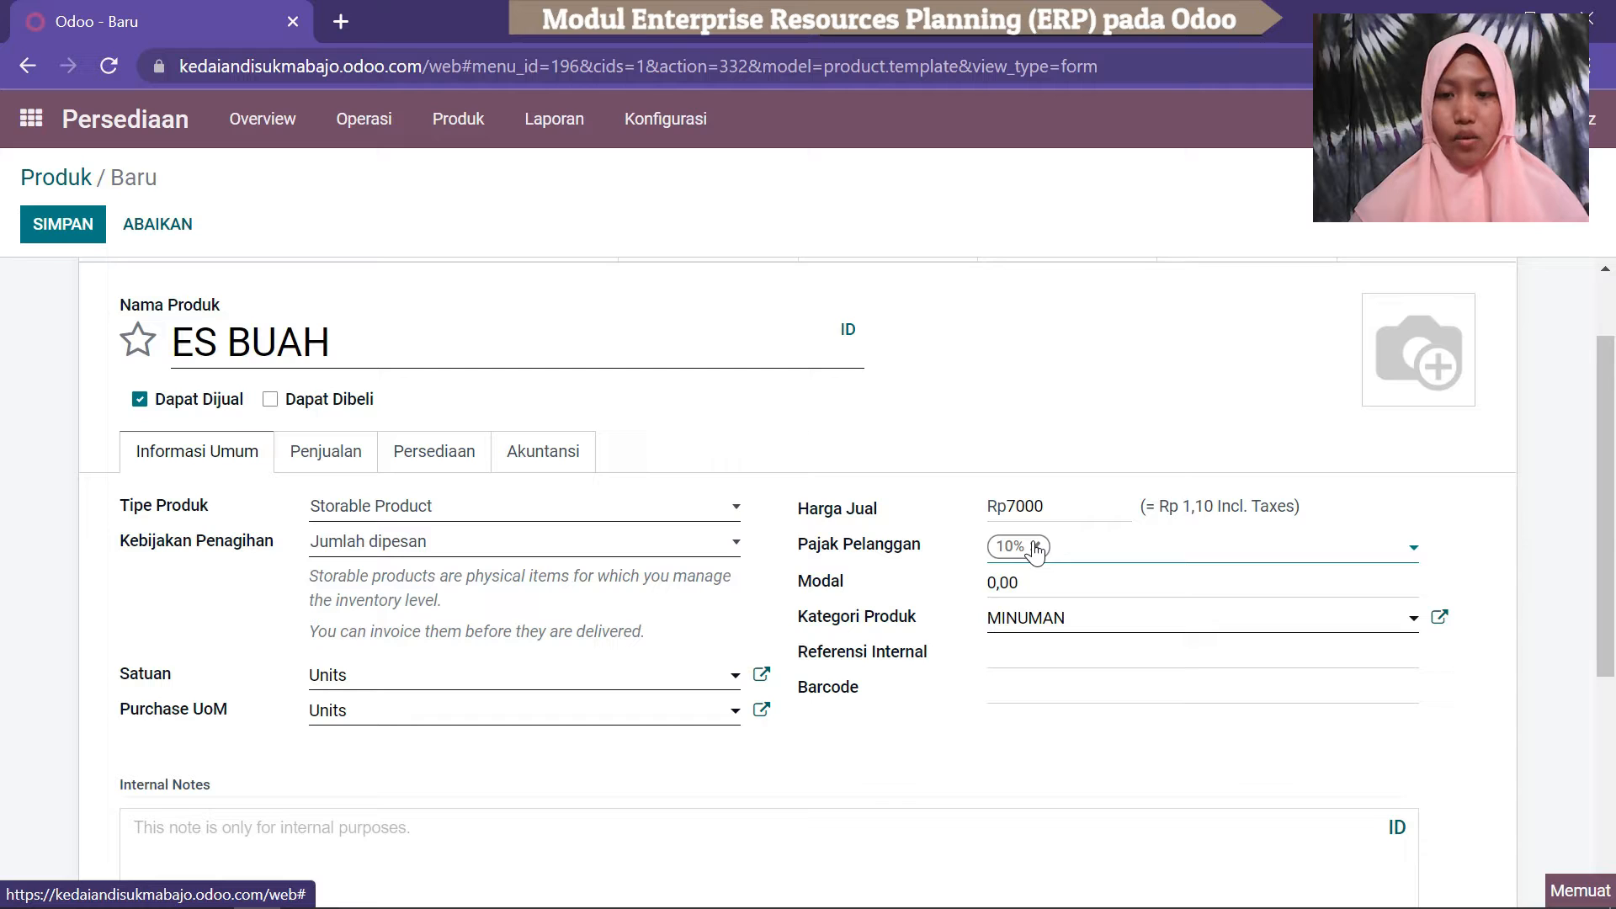
# Set ES BUAH's cost (Modal) to 5000 and its internal reference to EB.
pyautogui.click(1012, 579)
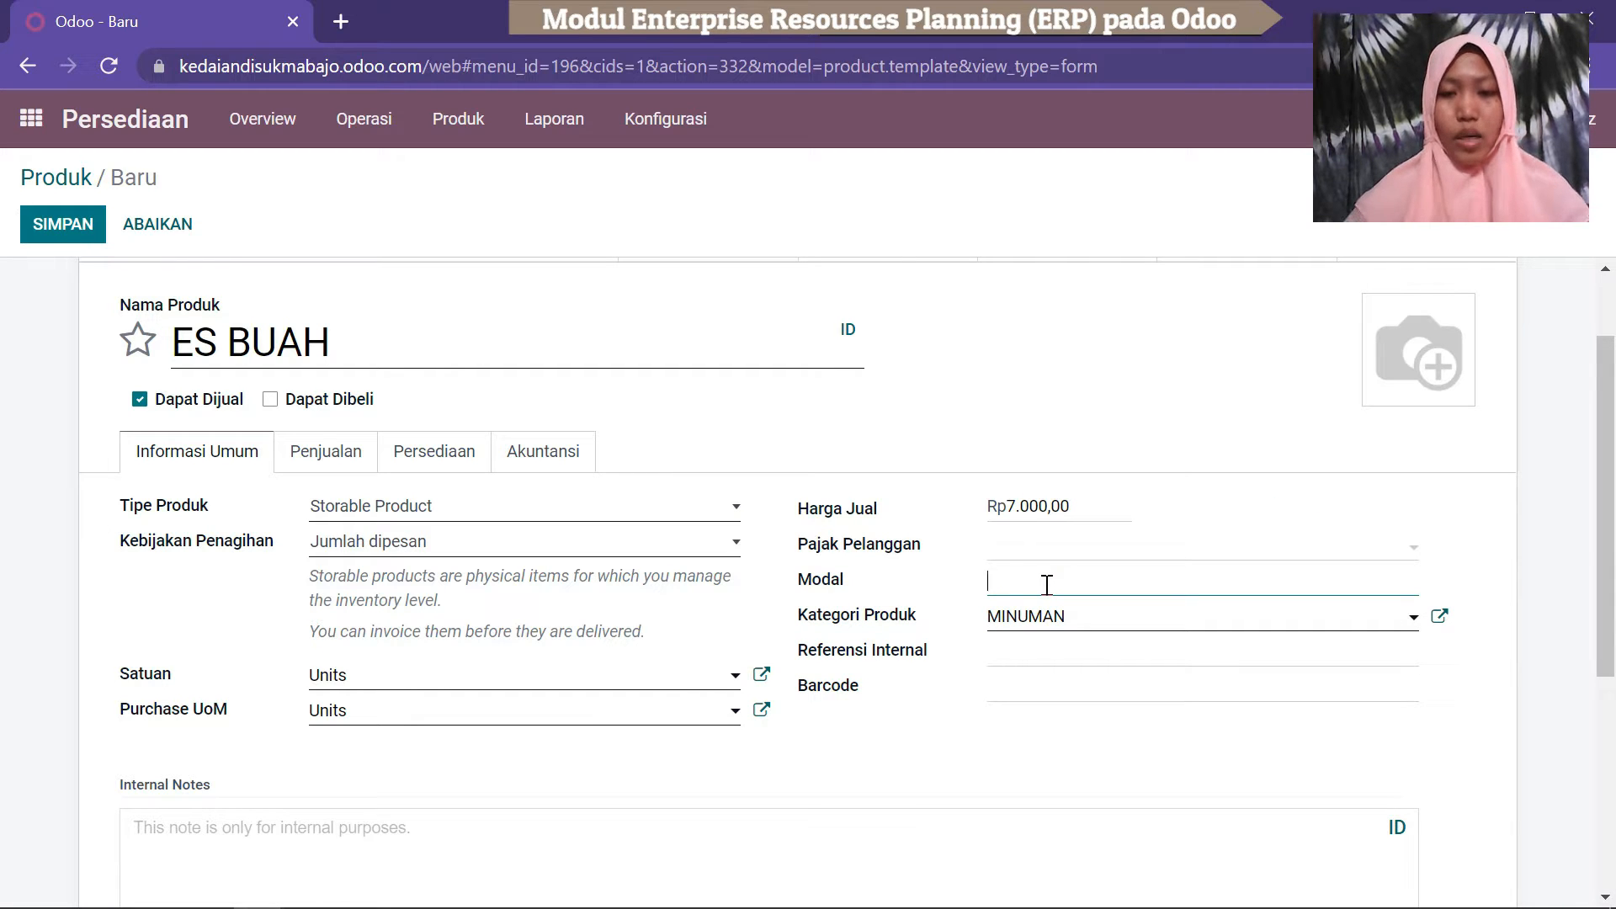
pyautogui.write('5000')
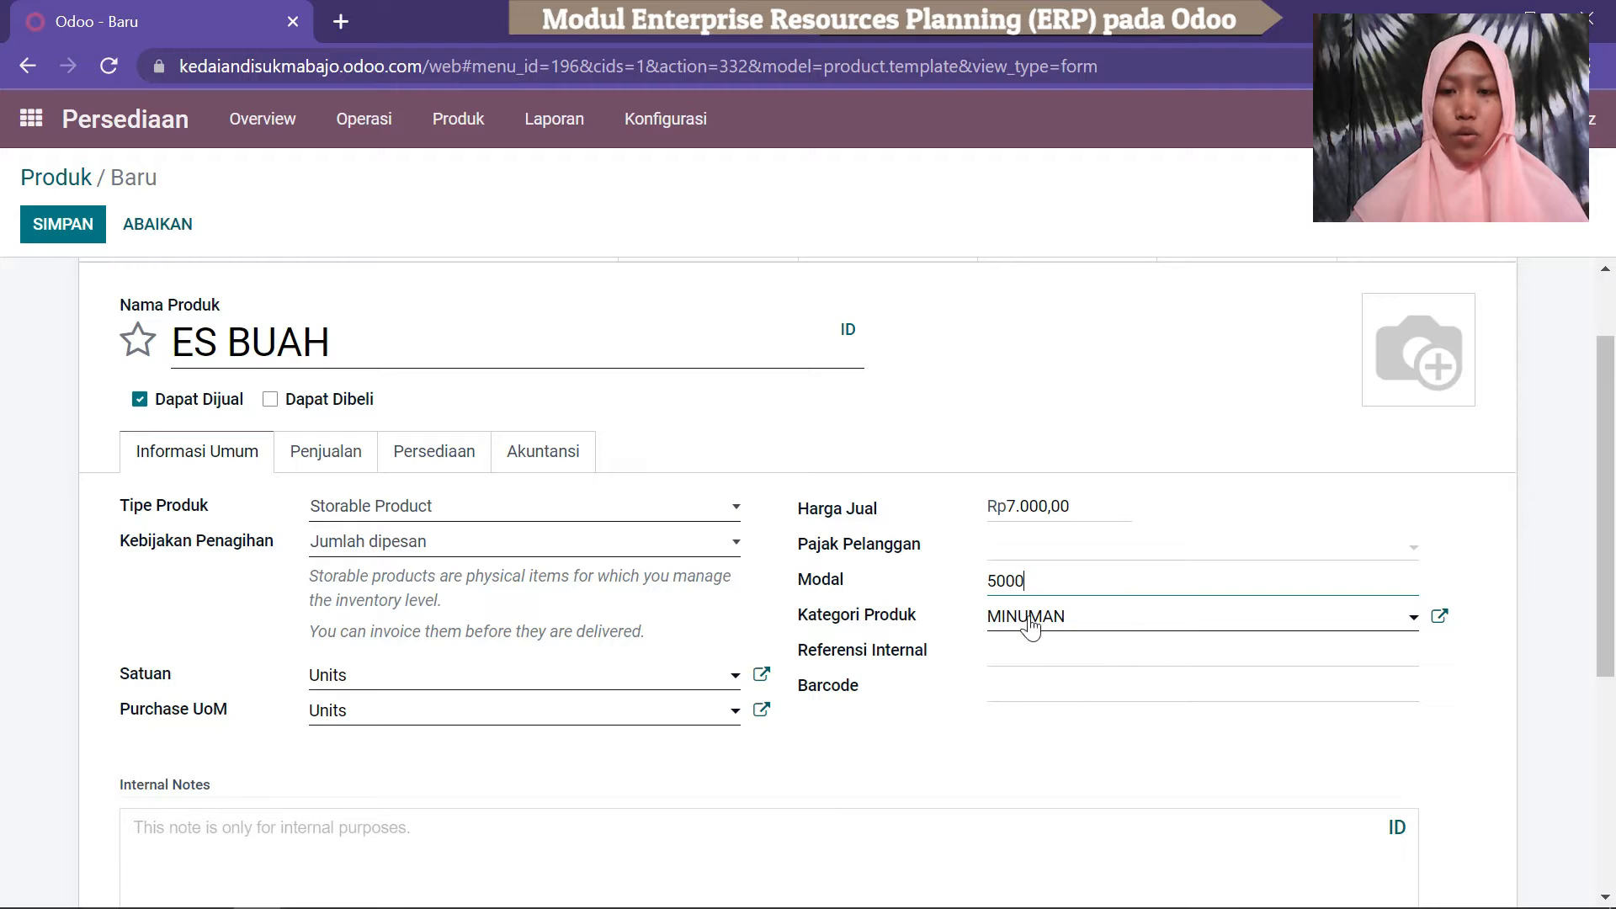
pyautogui.click(1036, 649)
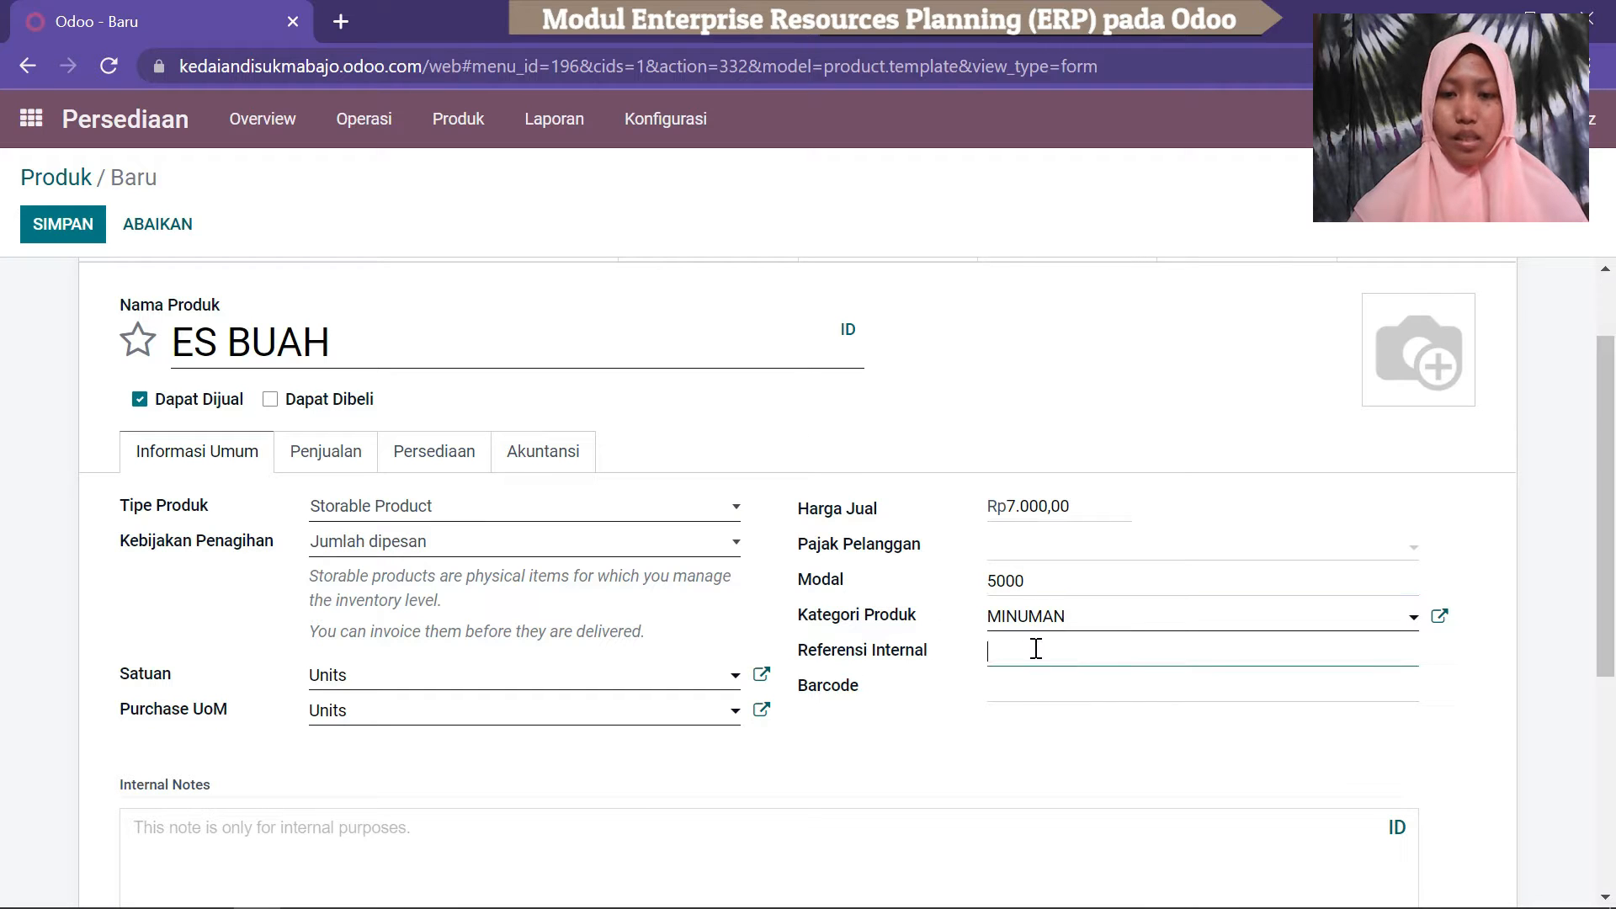
pyautogui.write('EB')
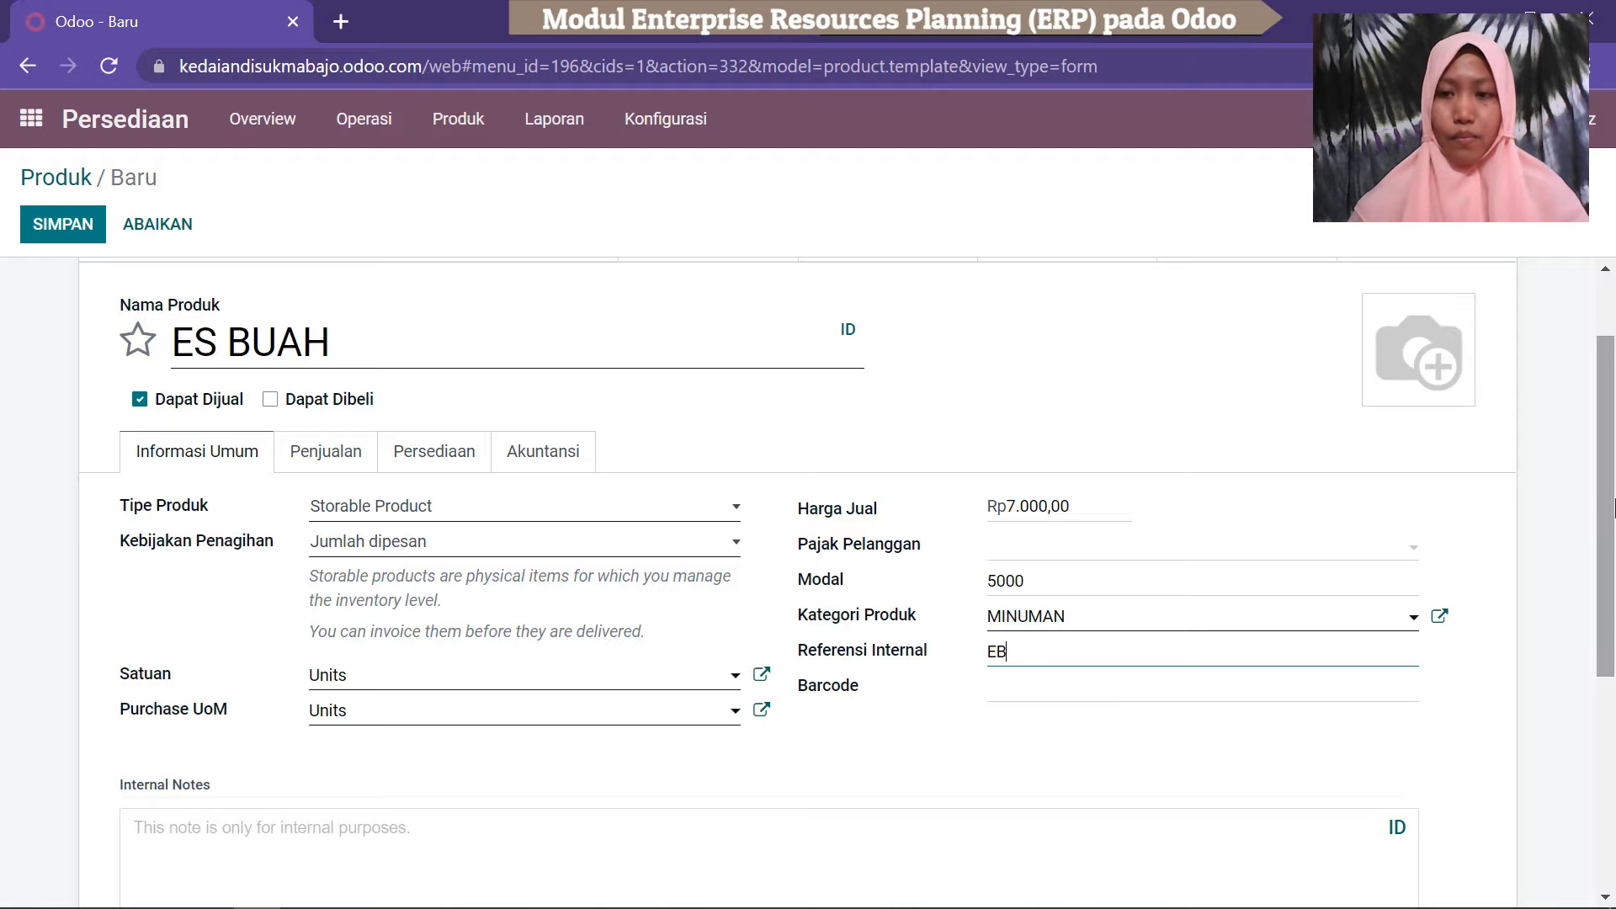
# Check ES BUAH's inventory route and save the product.
pyautogui.moveTo(1615, 517)
pyautogui.mouseDown()
pyautogui.moveTo(1614, 598)
pyautogui.moveTo(1613, 534)
pyautogui.mouseUp()
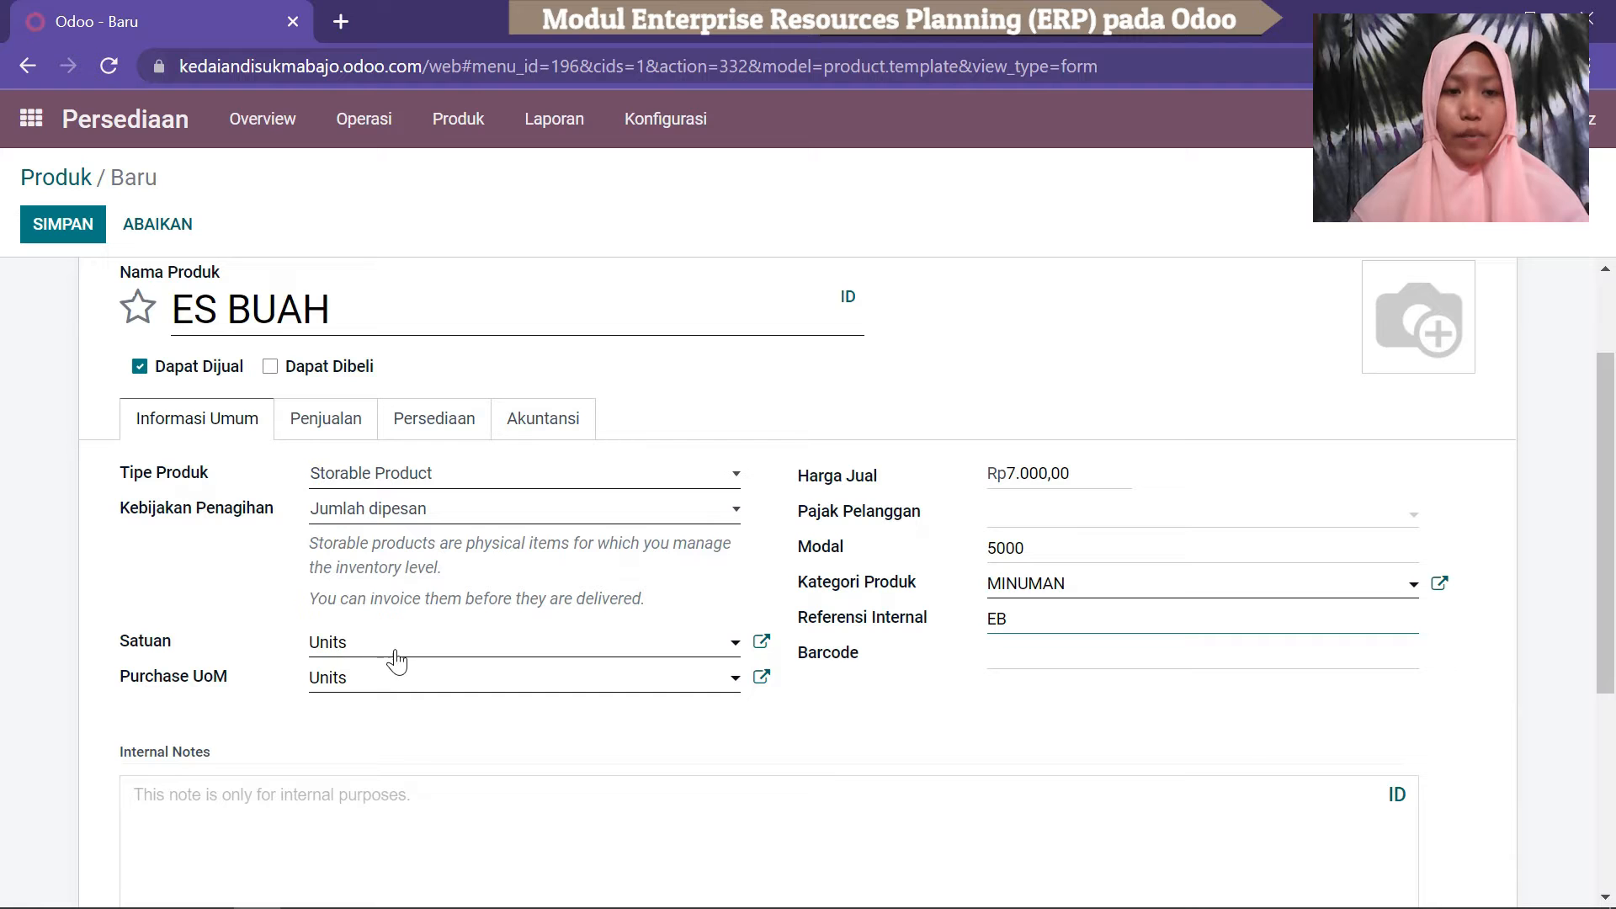
pyautogui.moveTo(1610, 488); pyautogui.dragTo(1599, 440)
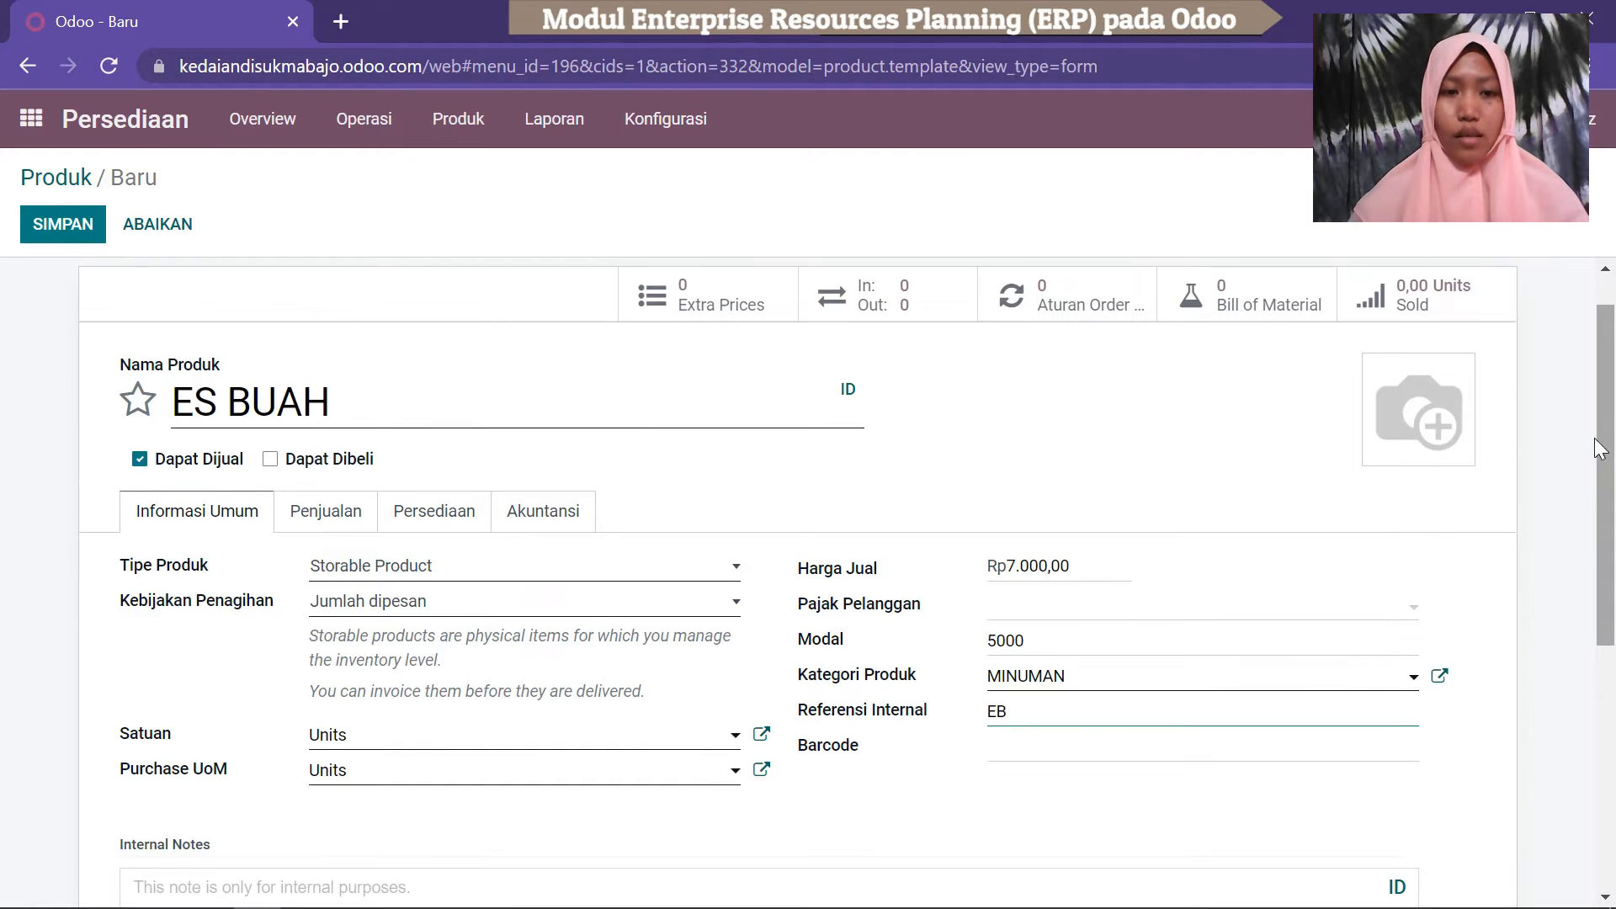
pyautogui.click(450, 515)
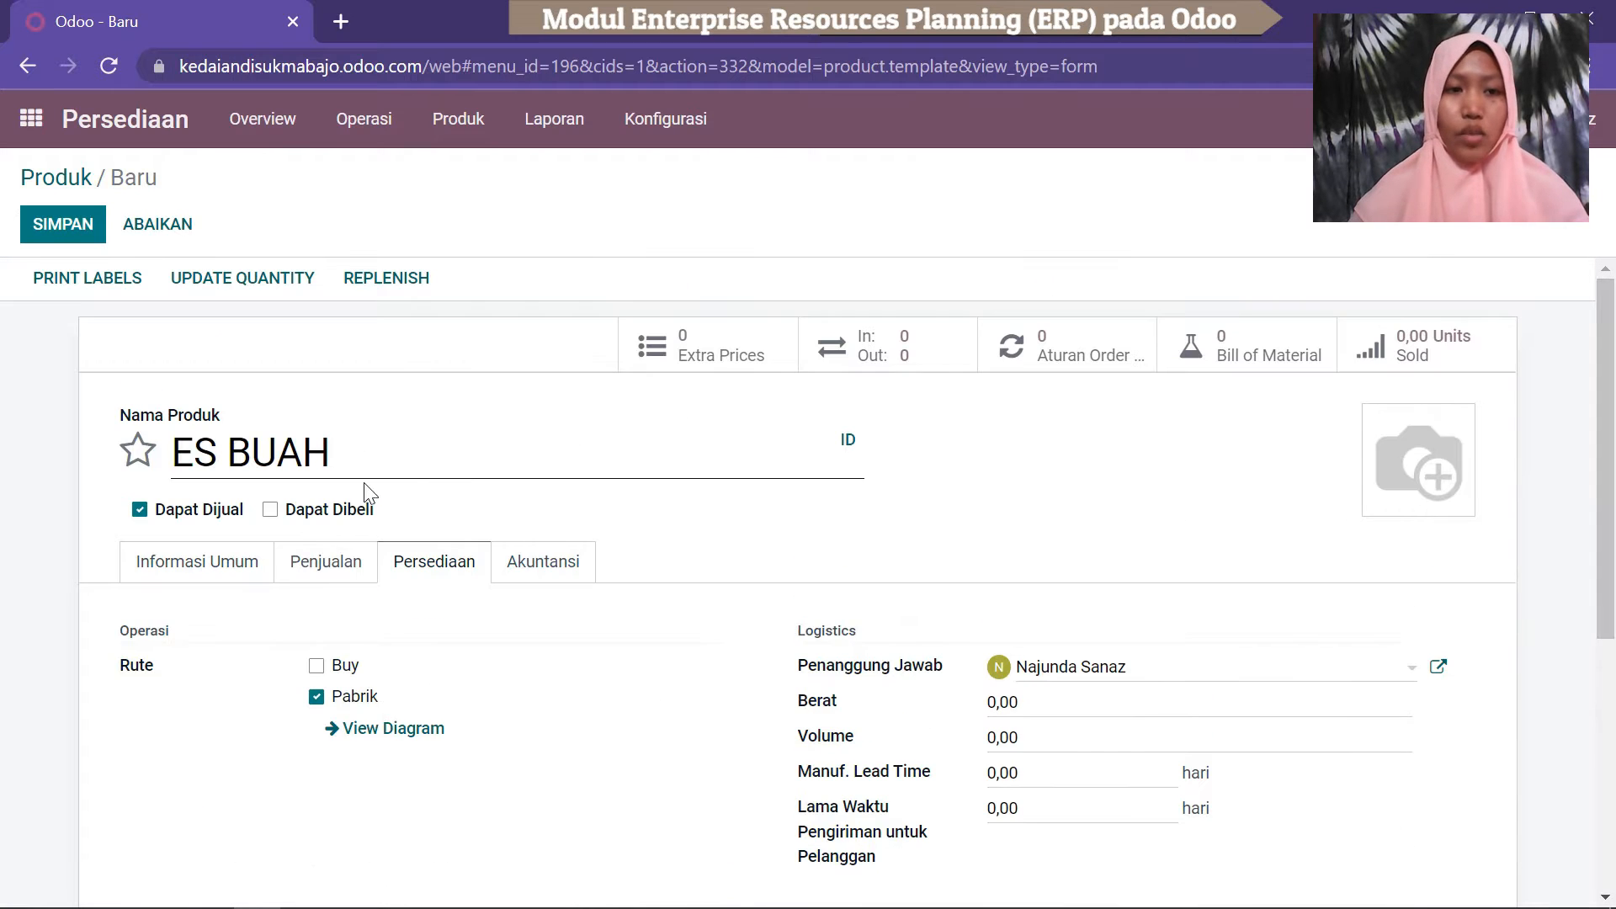
pyautogui.click(66, 226)
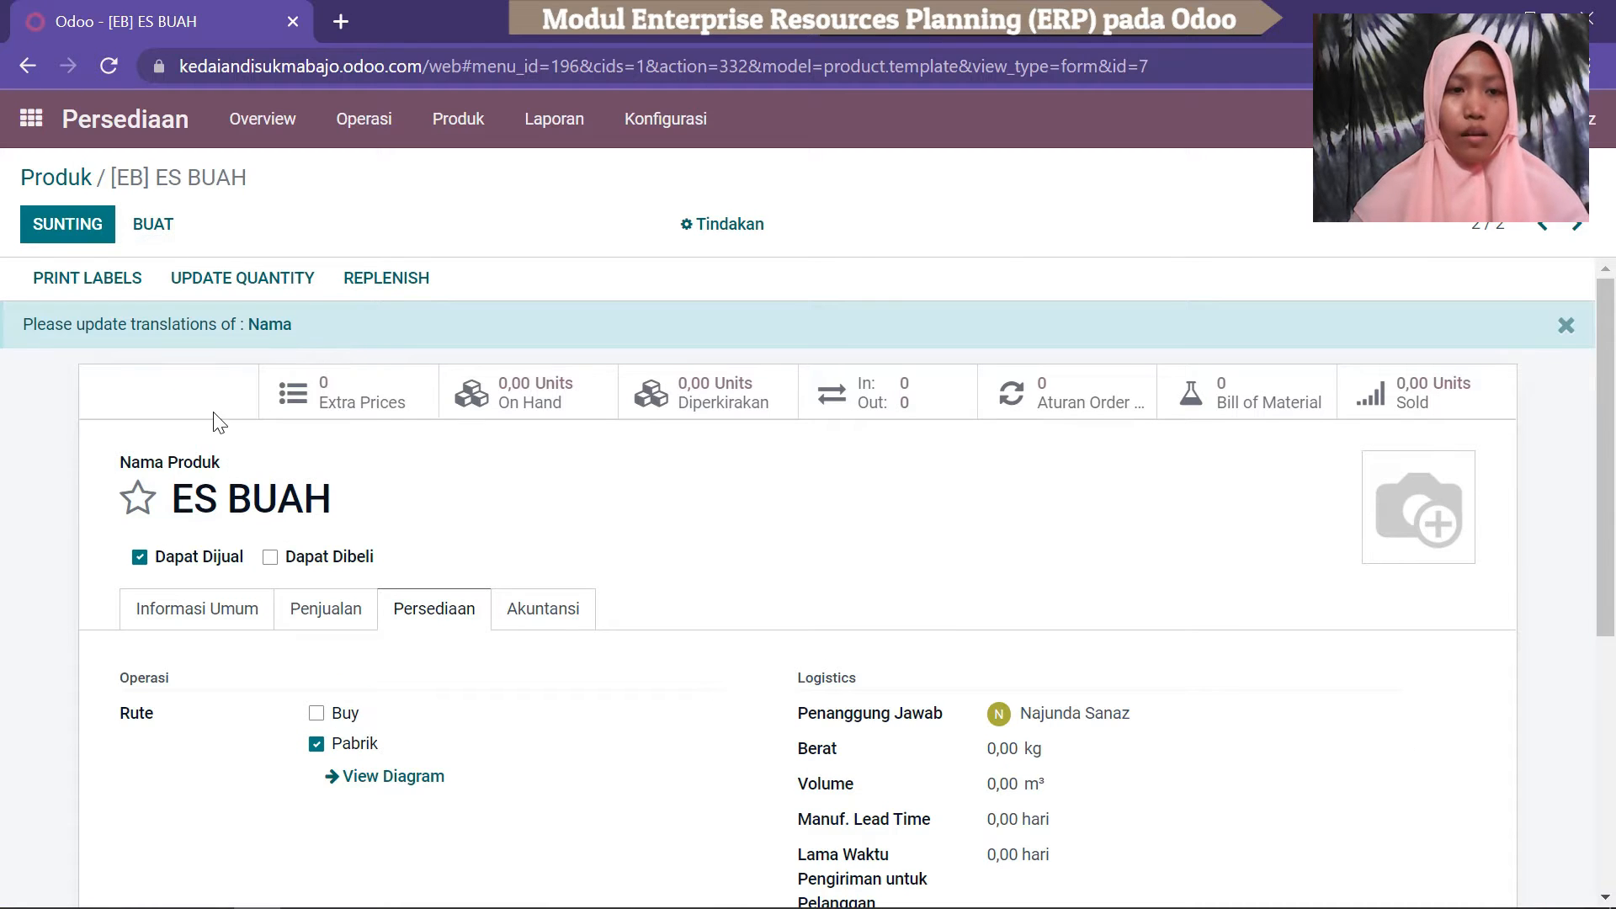
# Create a product named ES KELAPA MUDA with Dapat Dibeli turned off and its route switched from Buy to Pabrik.
pyautogui.click(160, 234)
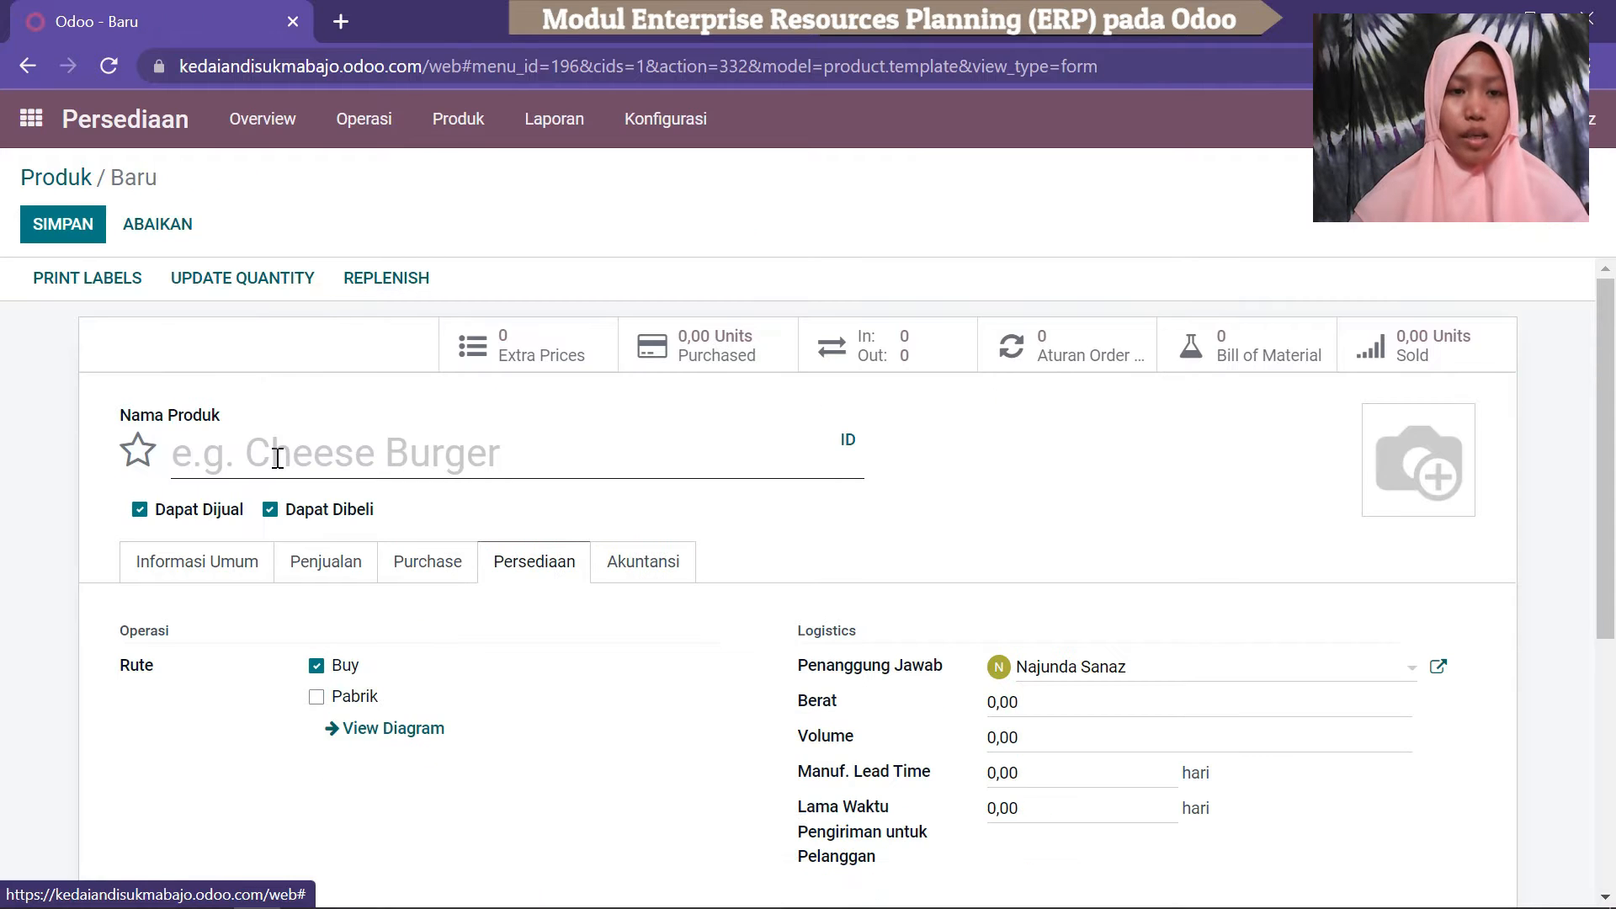
pyautogui.write('ES KELAPA MUDA')
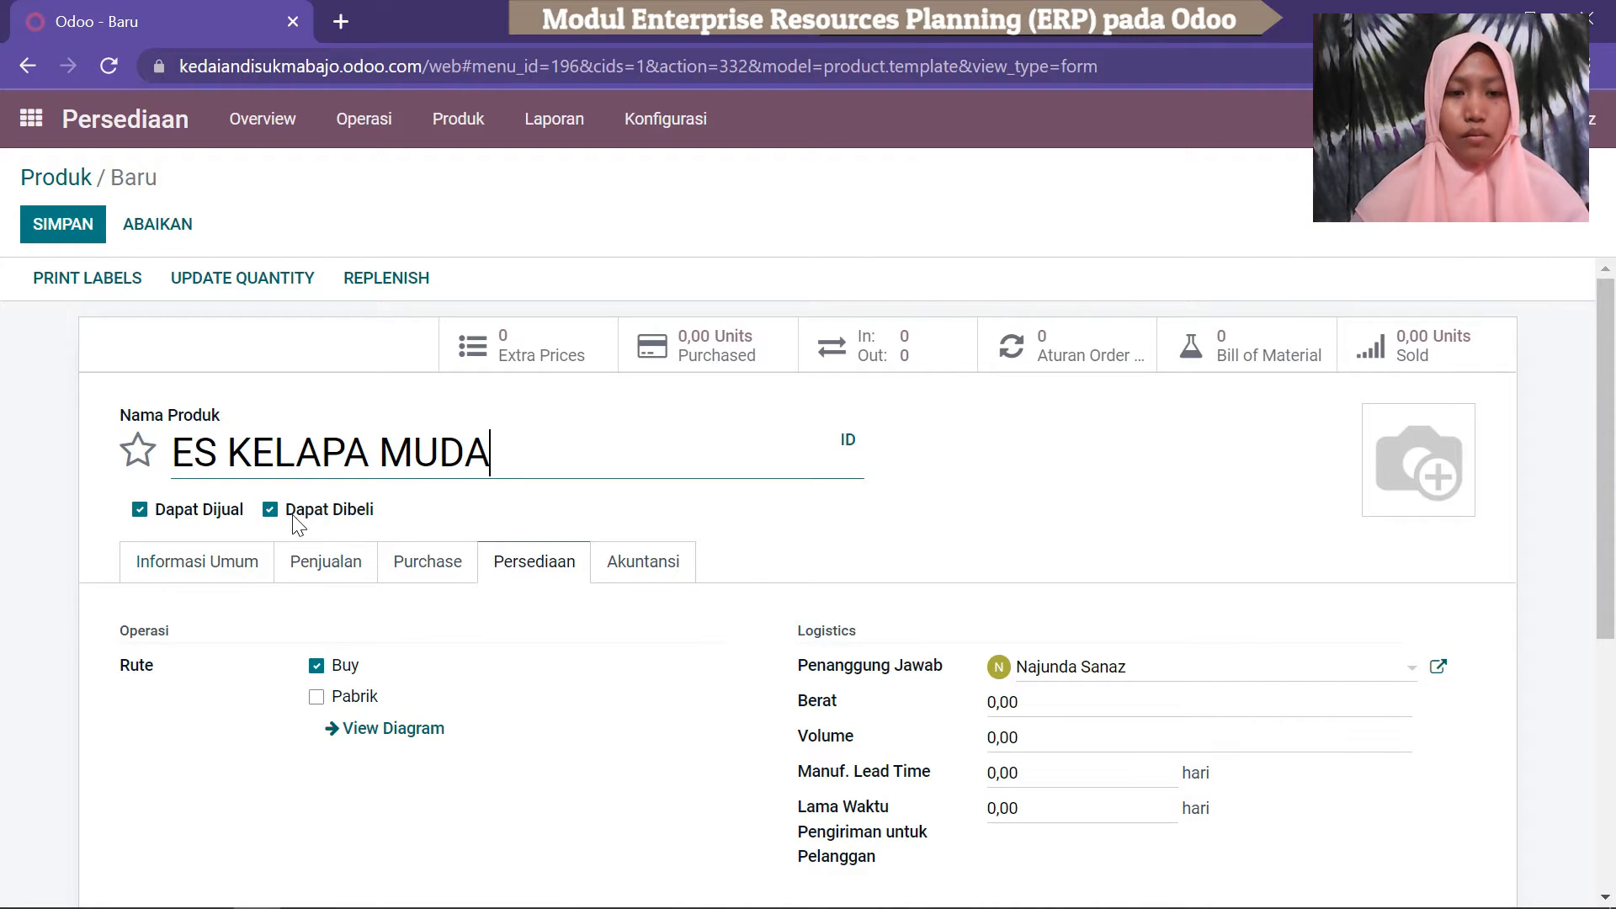
pyautogui.click(270, 508)
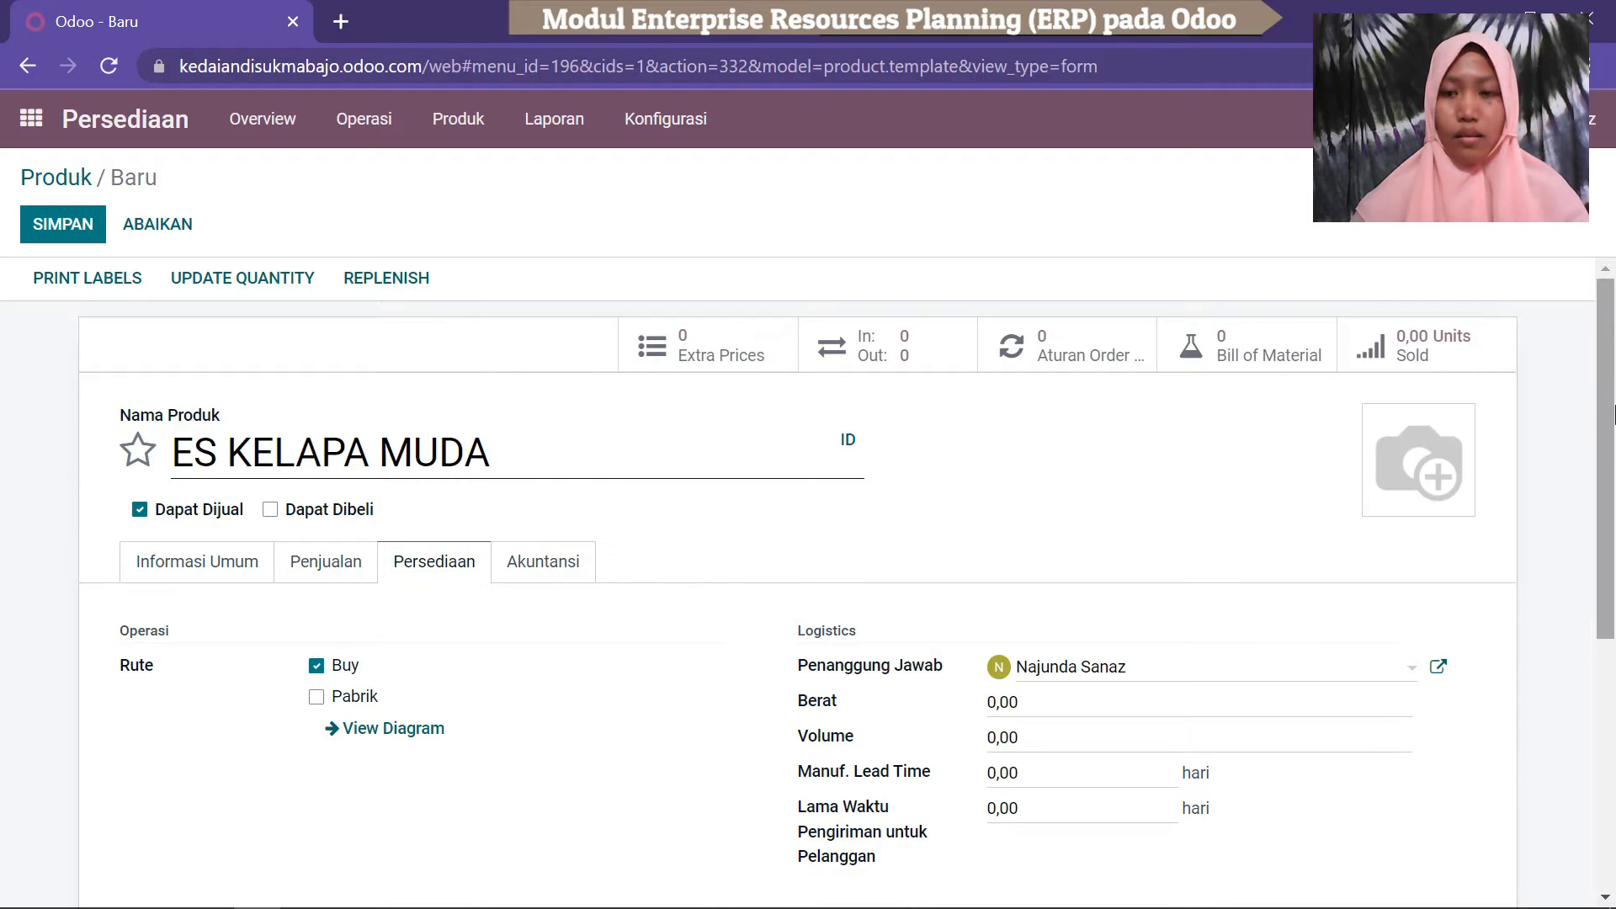
pyautogui.moveTo(1612, 433); pyautogui.dragTo(1612, 514)
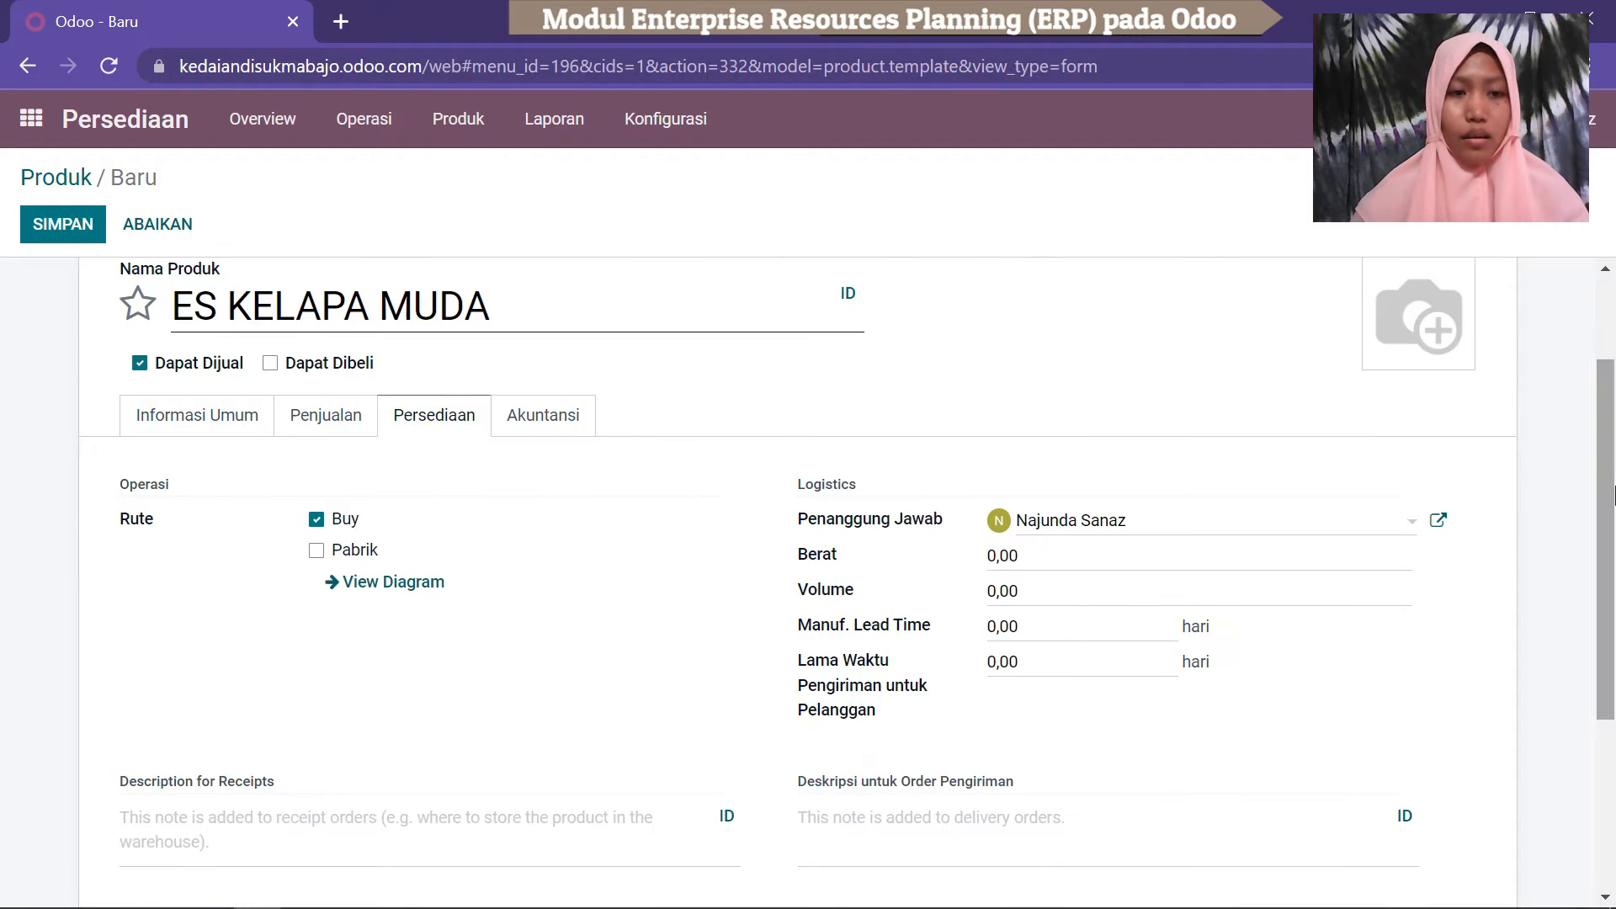
pyautogui.click(316, 549)
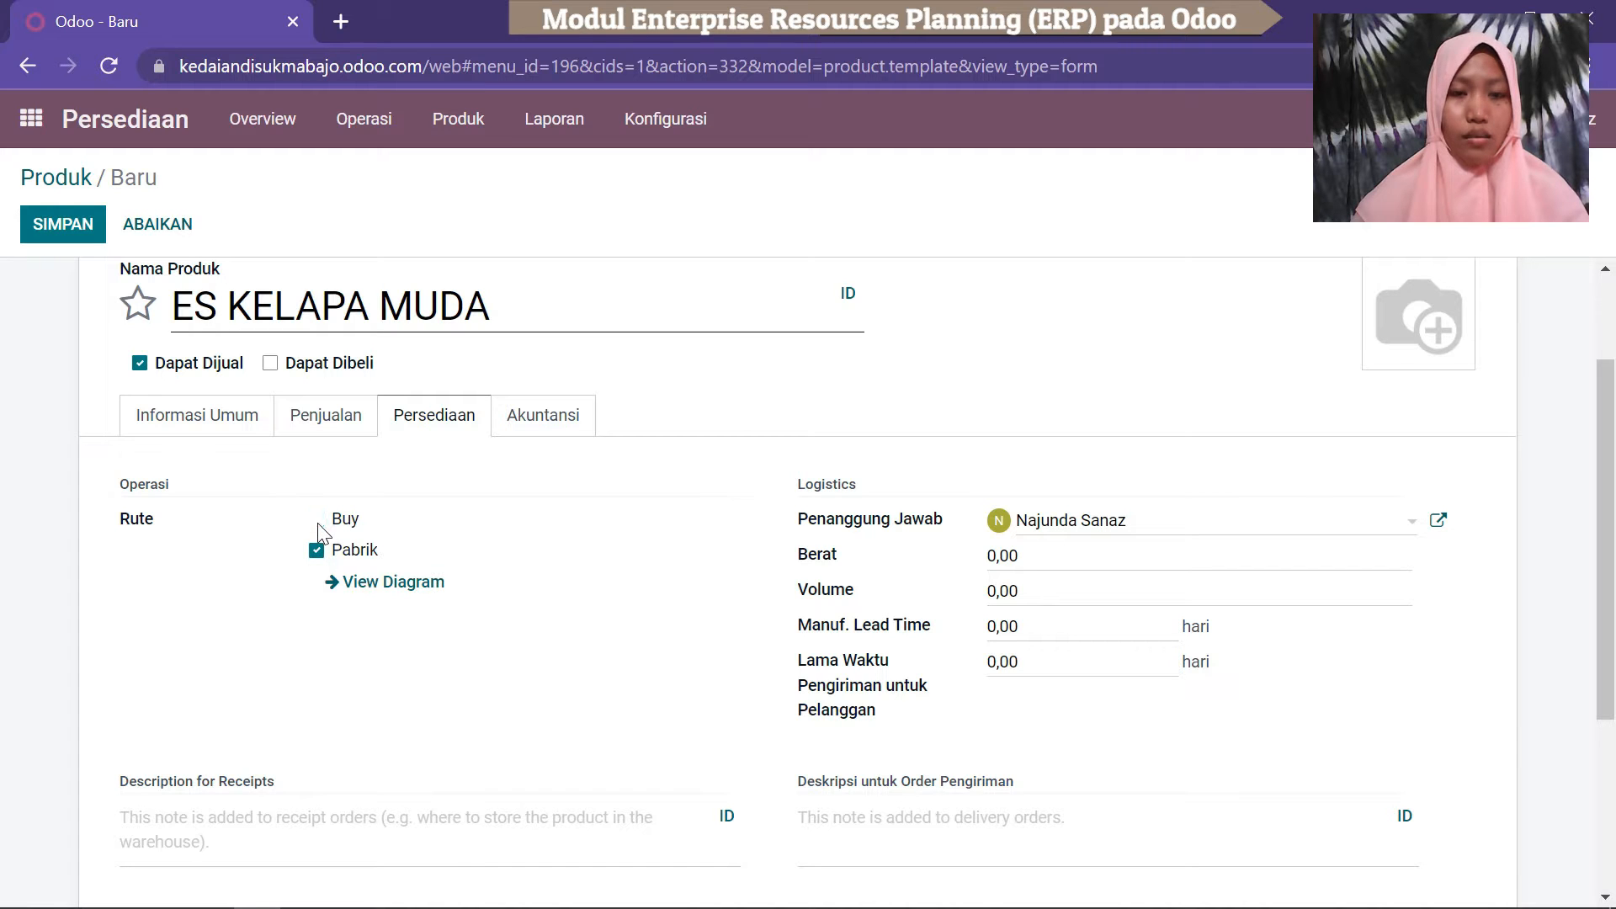
# Set ES KELAPA MUDA's sales price (Harga Jual) to 7000 and remove its 10% customer tax.
pyautogui.click(190, 431)
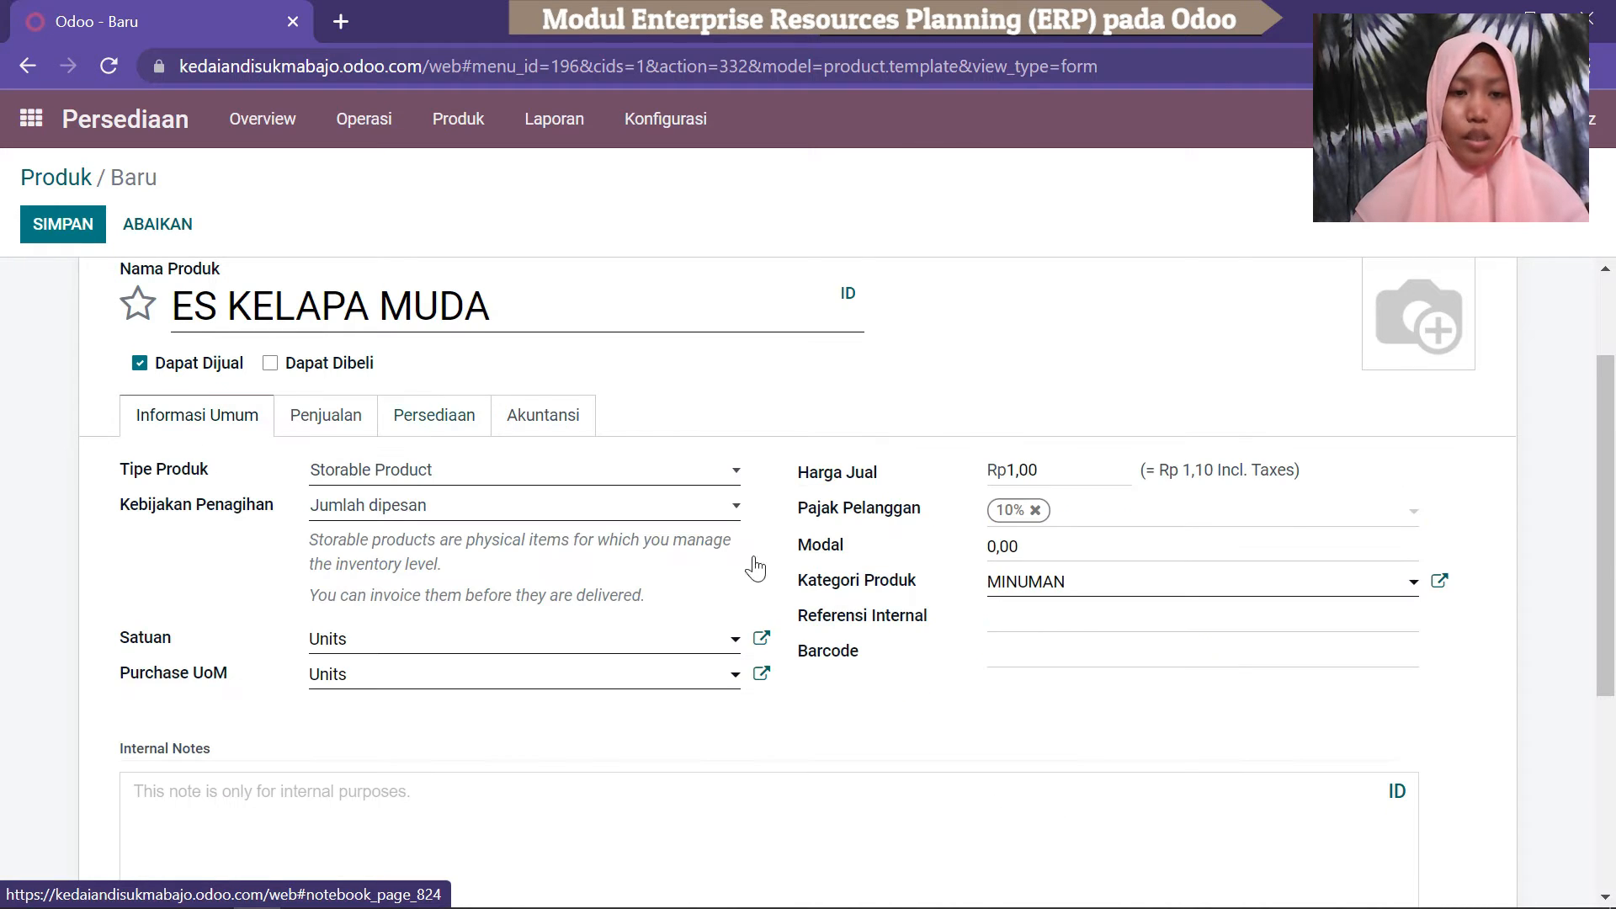
pyautogui.click(1080, 467)
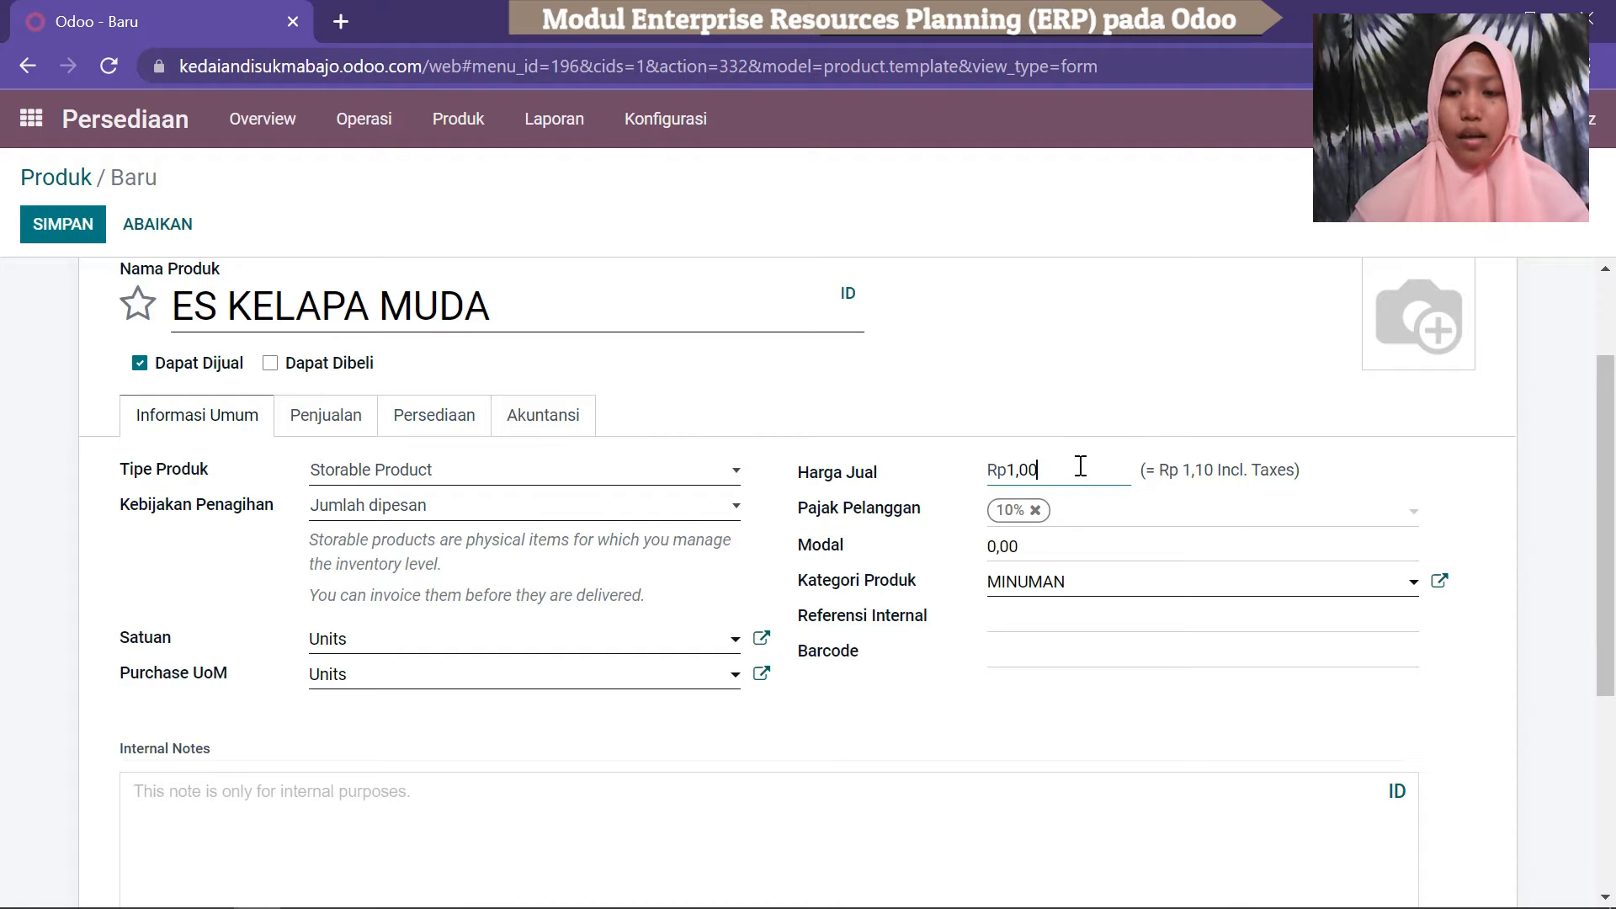
pyautogui.write('7000')
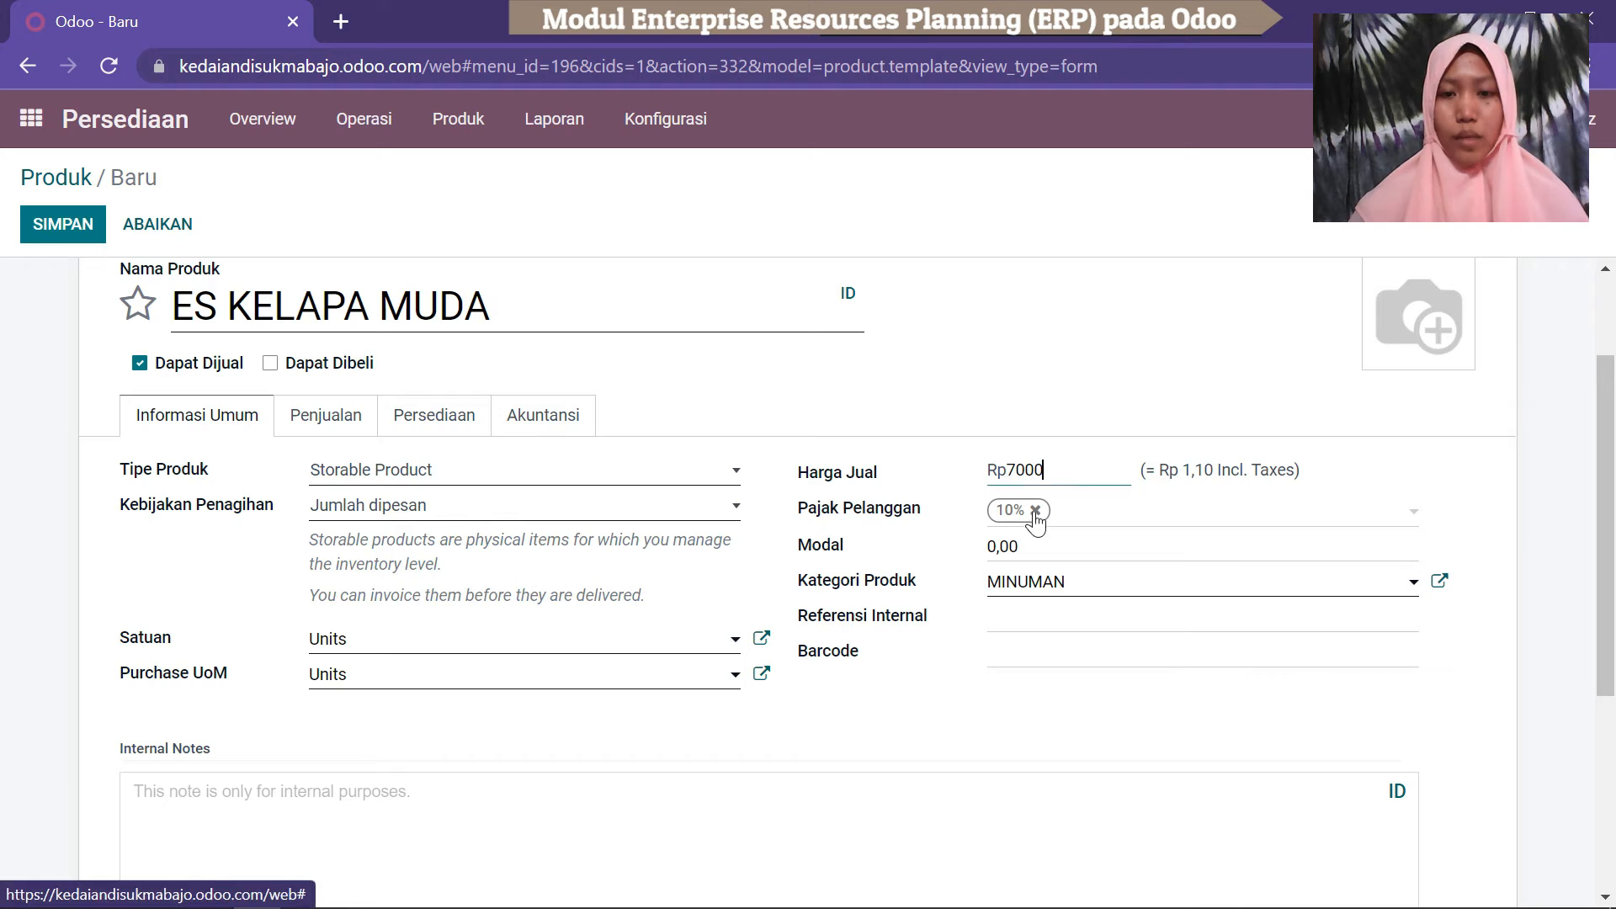
pyautogui.click(1036, 512)
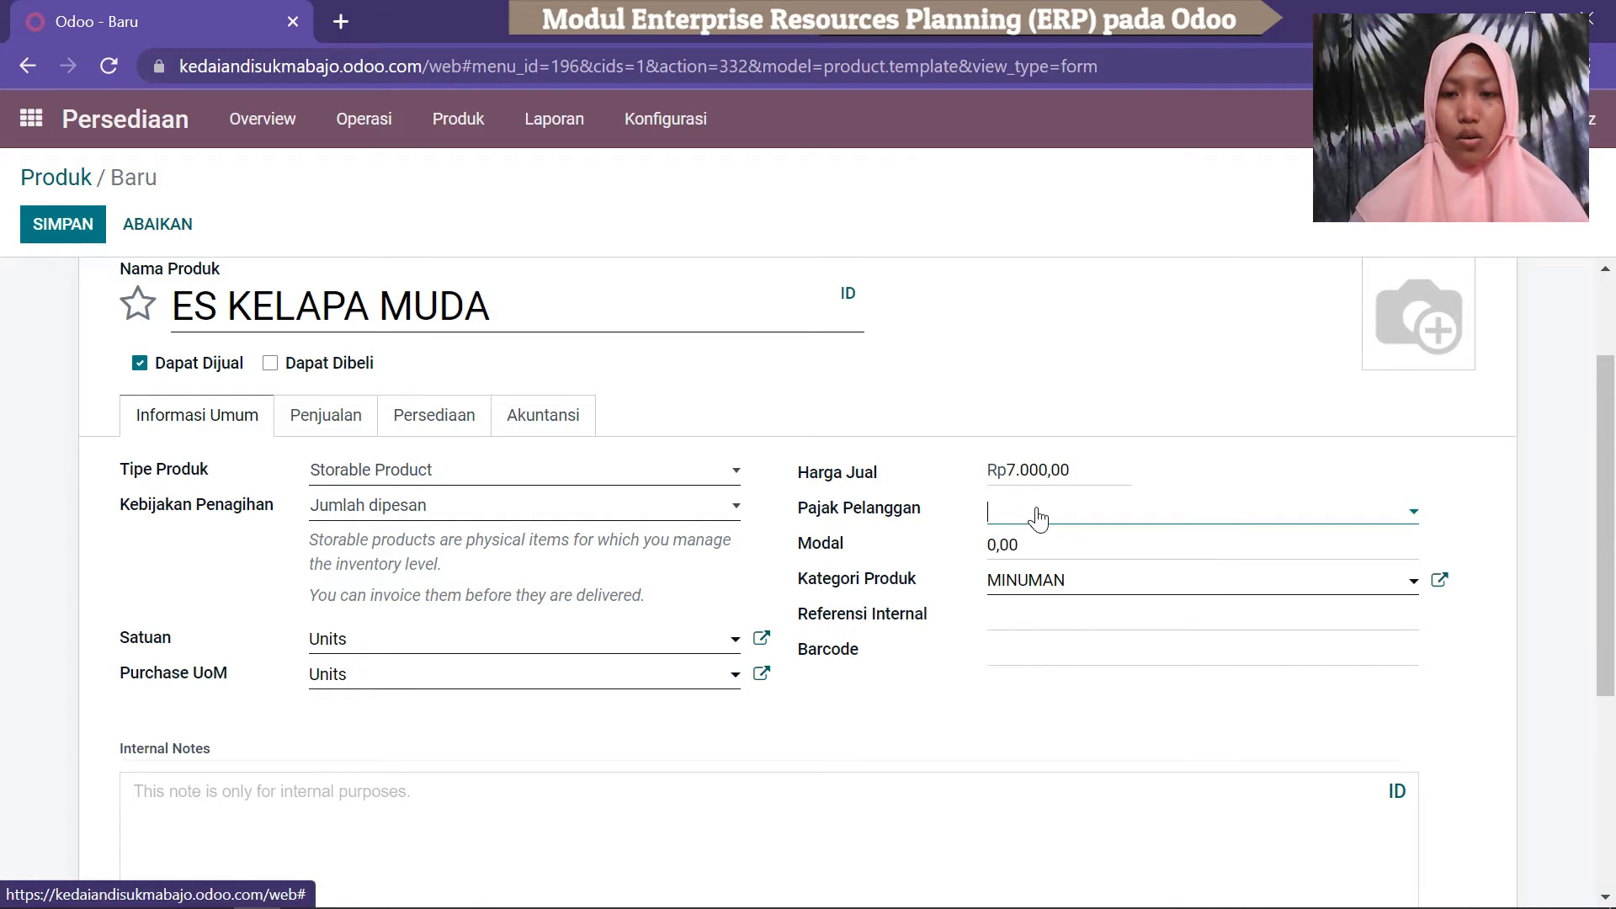
# Set ES KELAPA MUDA's cost (Modal) to 5000.
pyautogui.click(1031, 544)
pyautogui.press('BackSpace')
pyautogui.press('BackSpace')
pyautogui.press('BackSpace')
pyautogui.press('BackSpace')
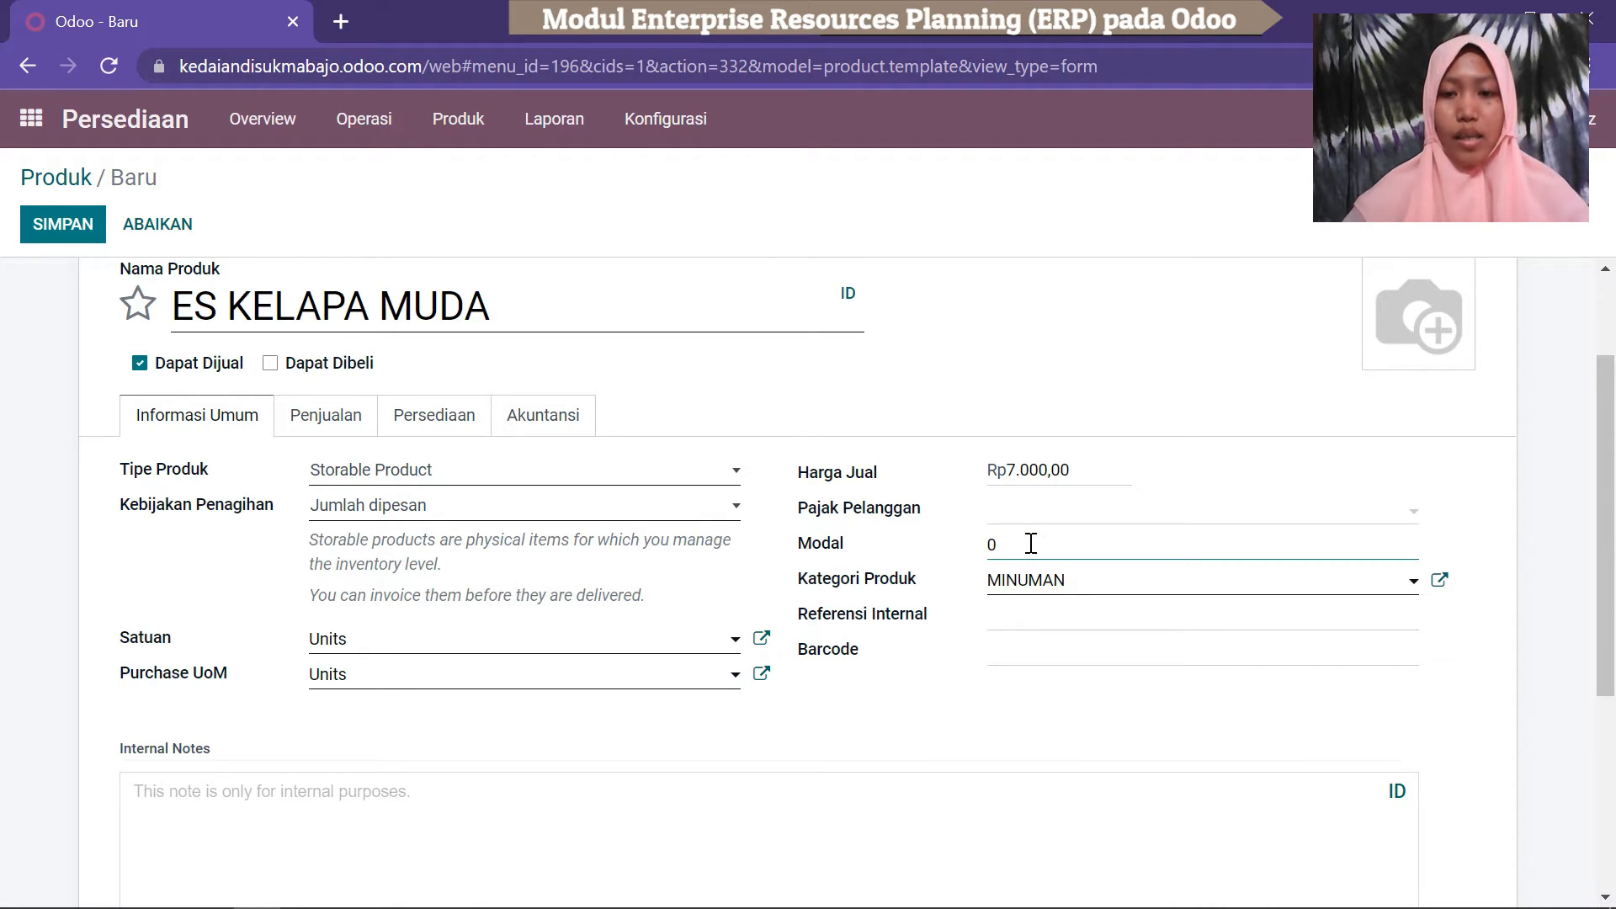
pyautogui.write('5000')
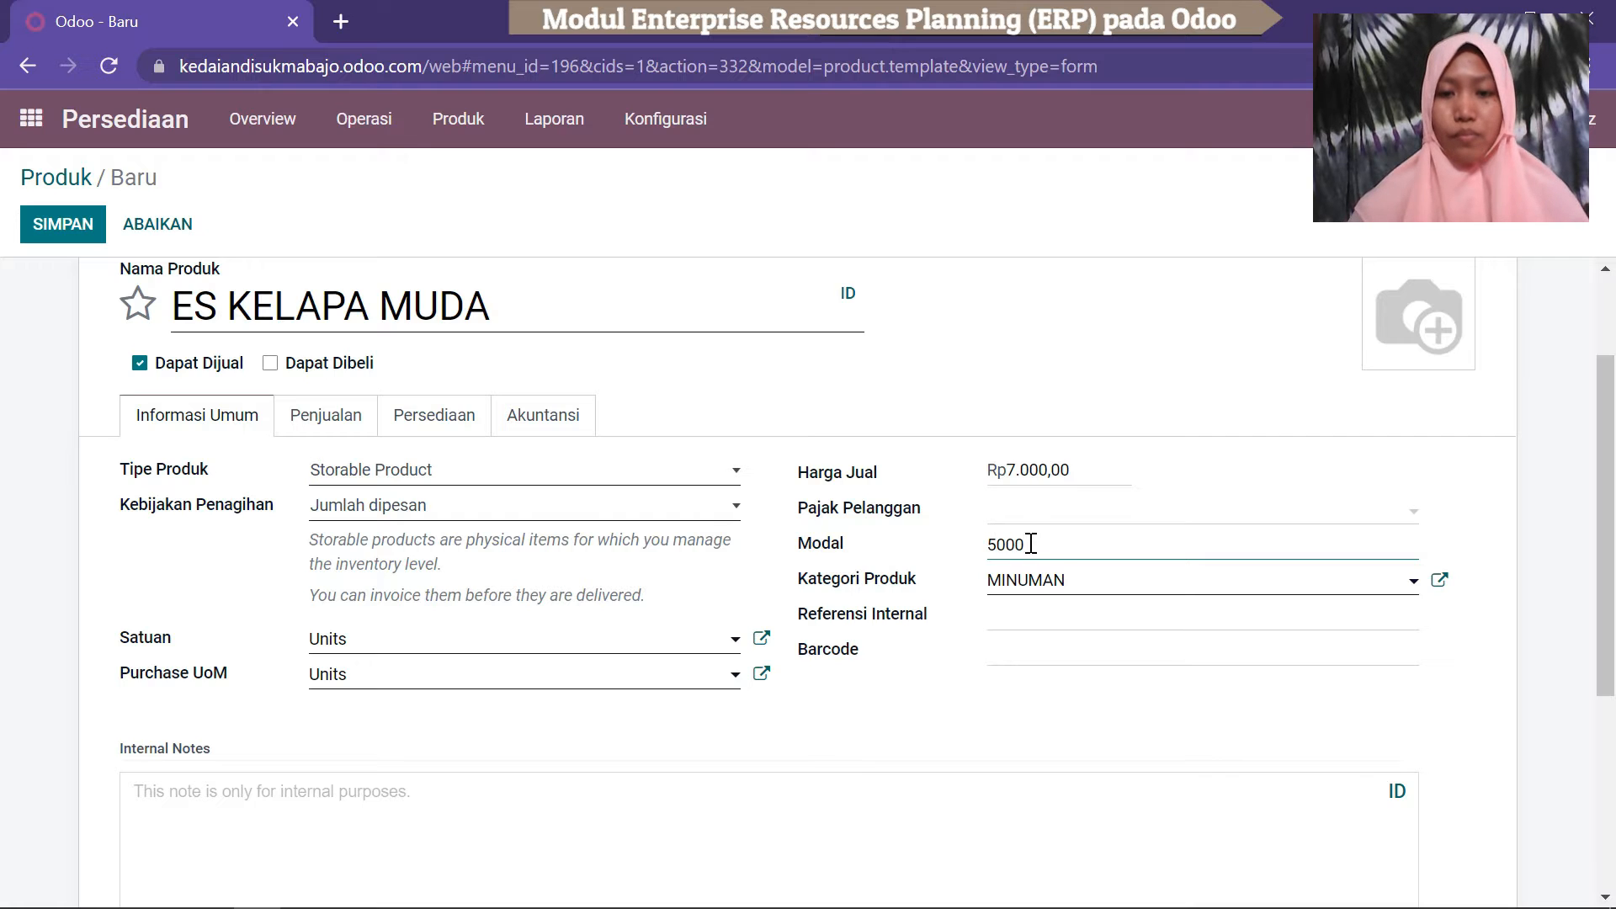
# Enter EKM as ES KELAPA MUDA's internal reference and save the product.
pyautogui.click(1056, 613)
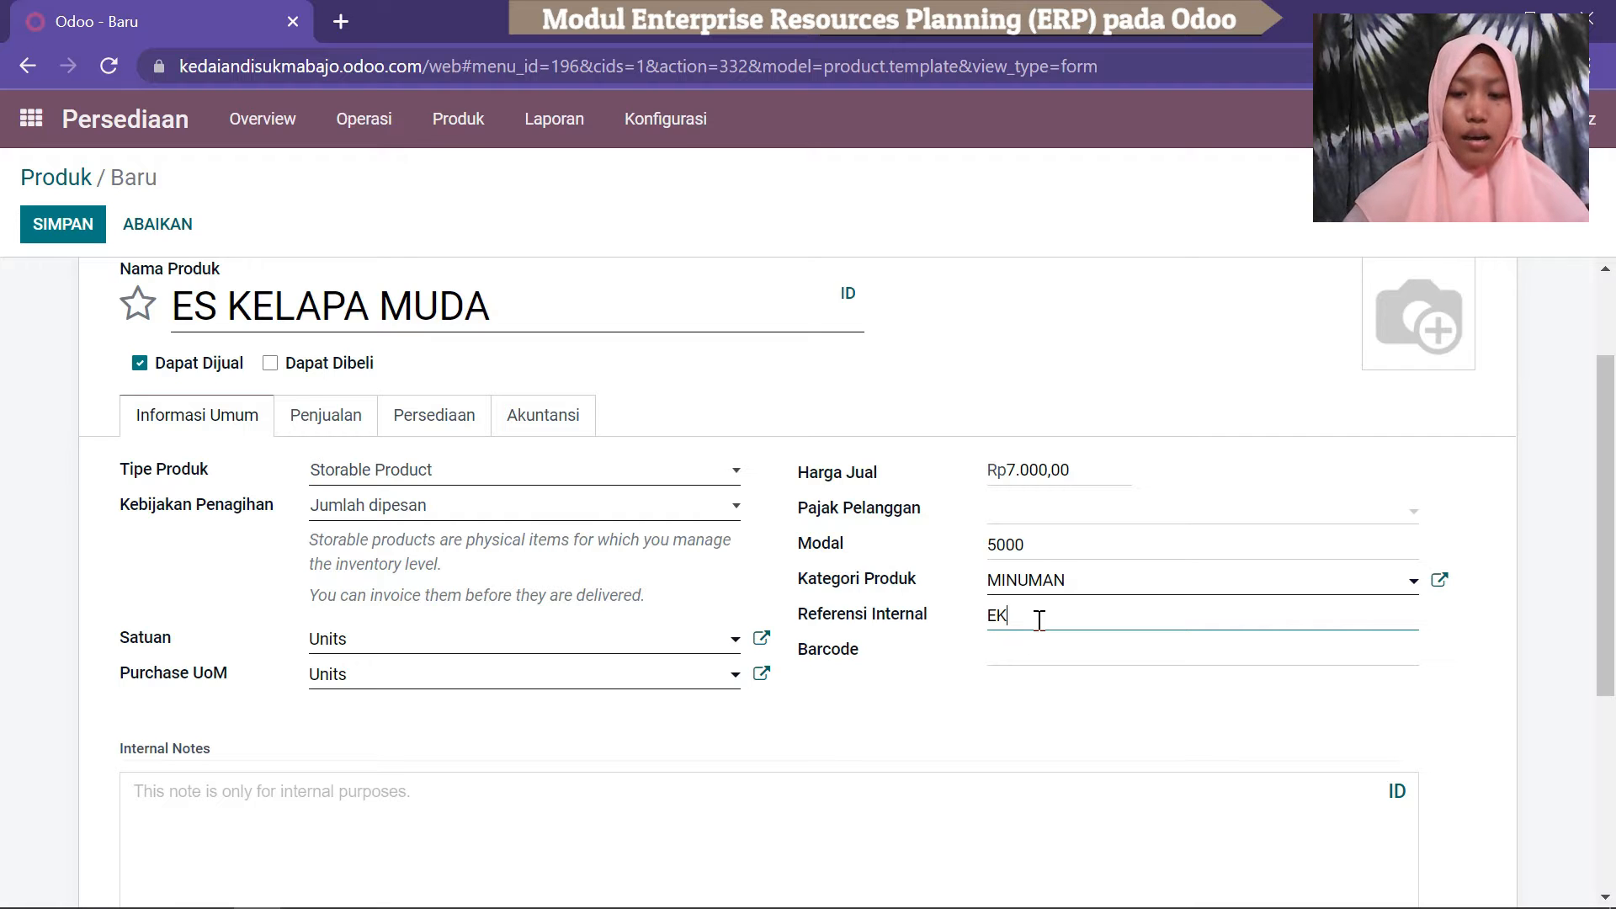
pyautogui.moveTo(1614, 466)
pyautogui.mouseDown()
pyautogui.moveTo(1615, 574)
pyautogui.moveTo(1614, 452)
pyautogui.mouseUp()
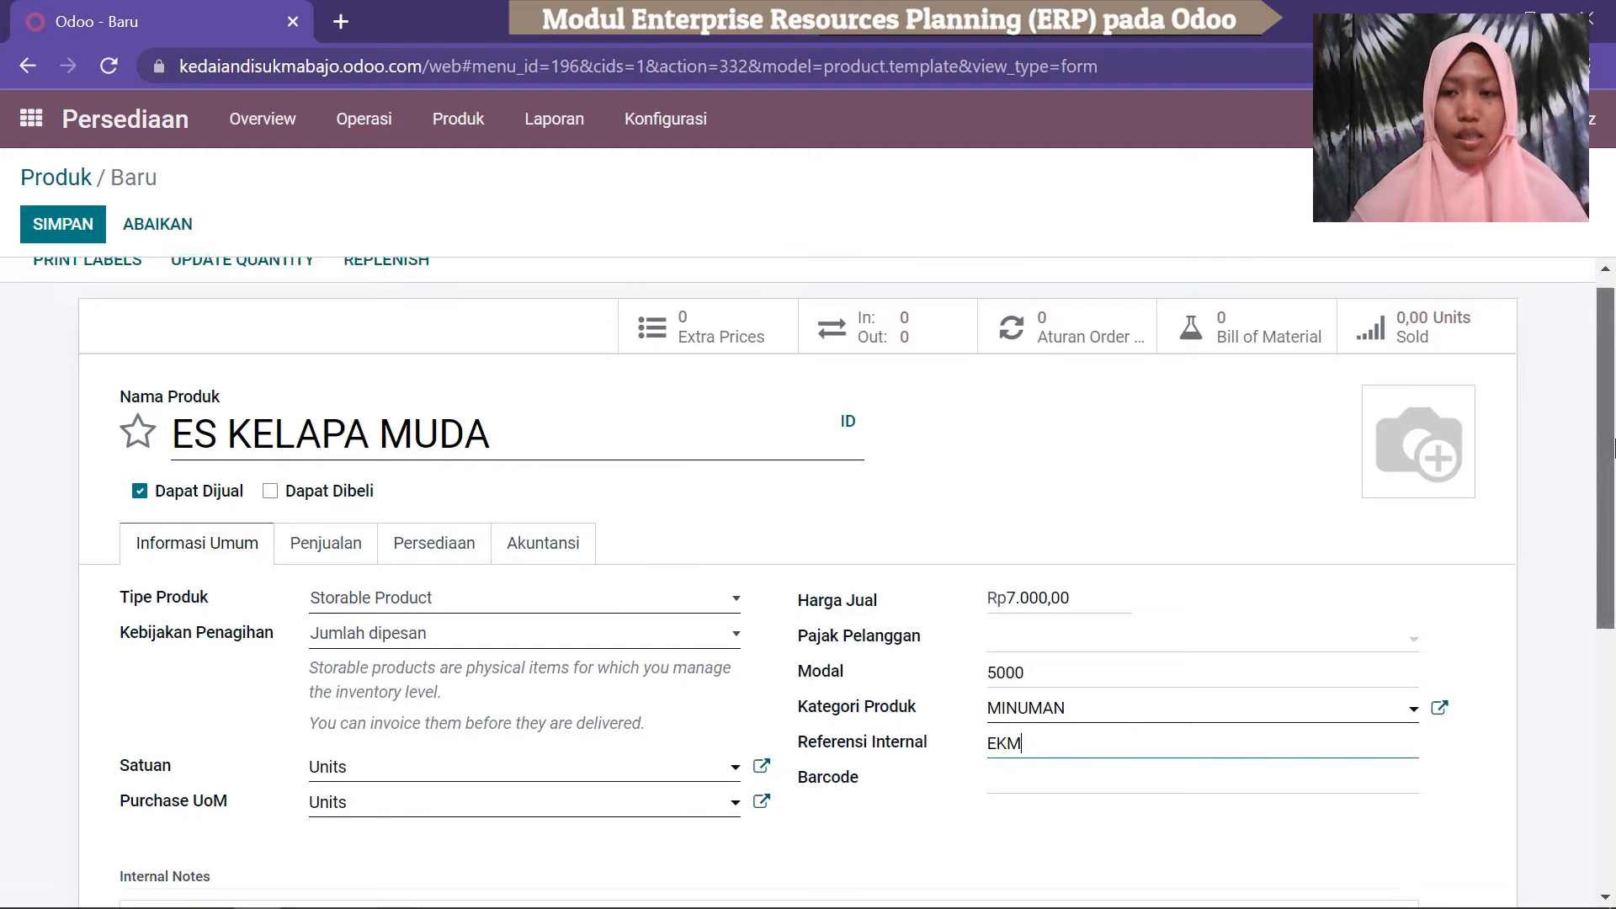
pyautogui.click(39, 227)
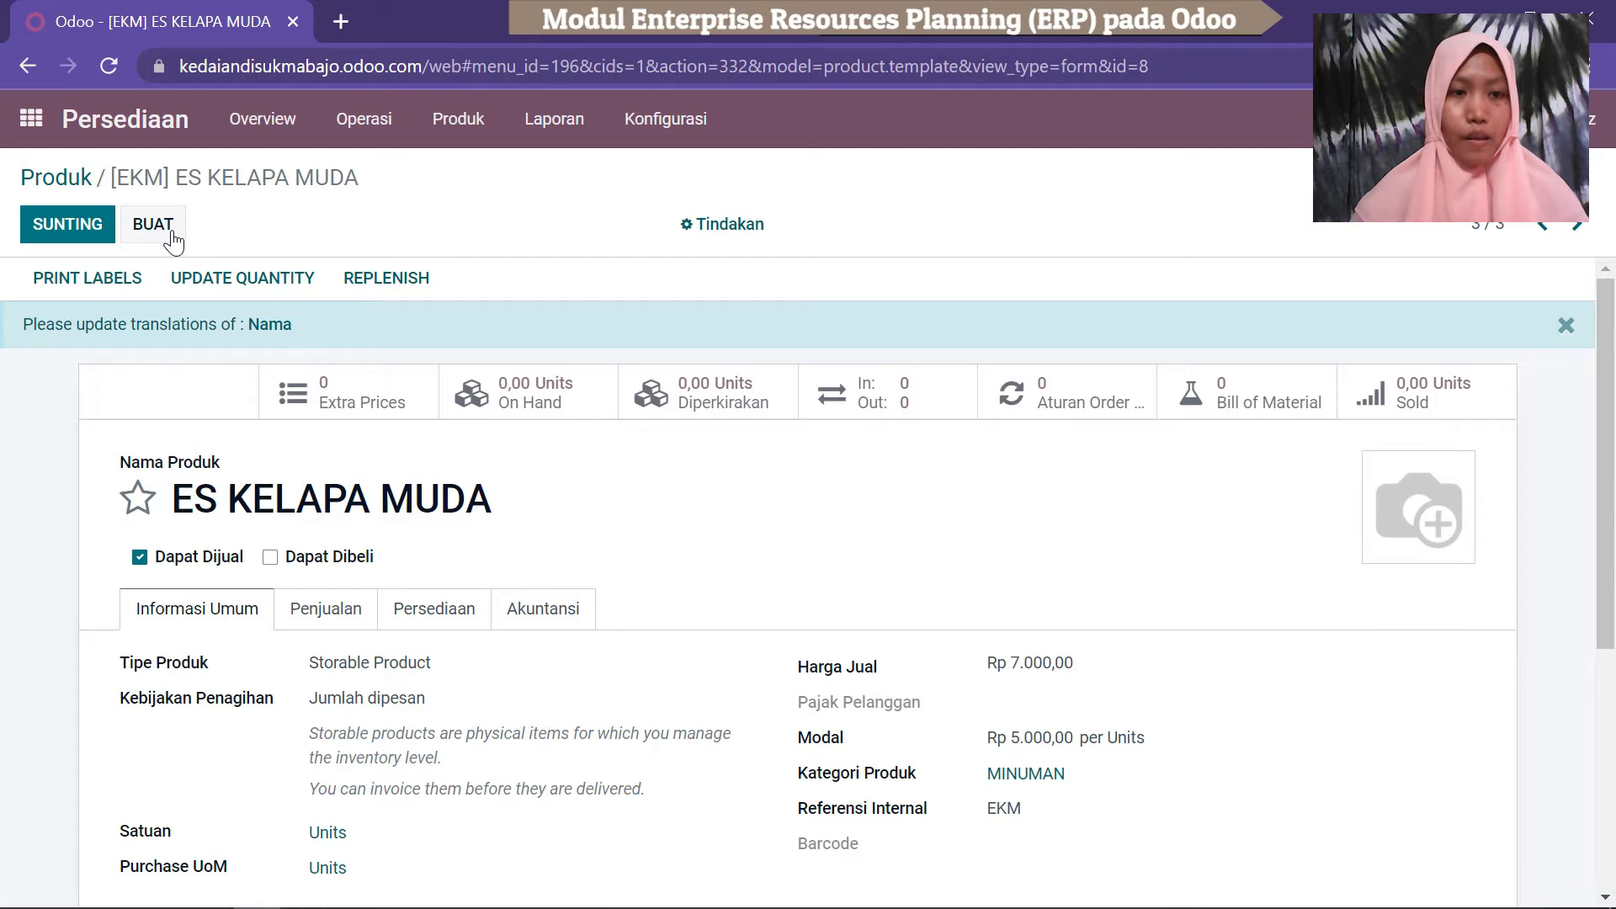
# Start a new product named POP ICE with Dapat Dibeli turned off.
pyautogui.click(159, 229)
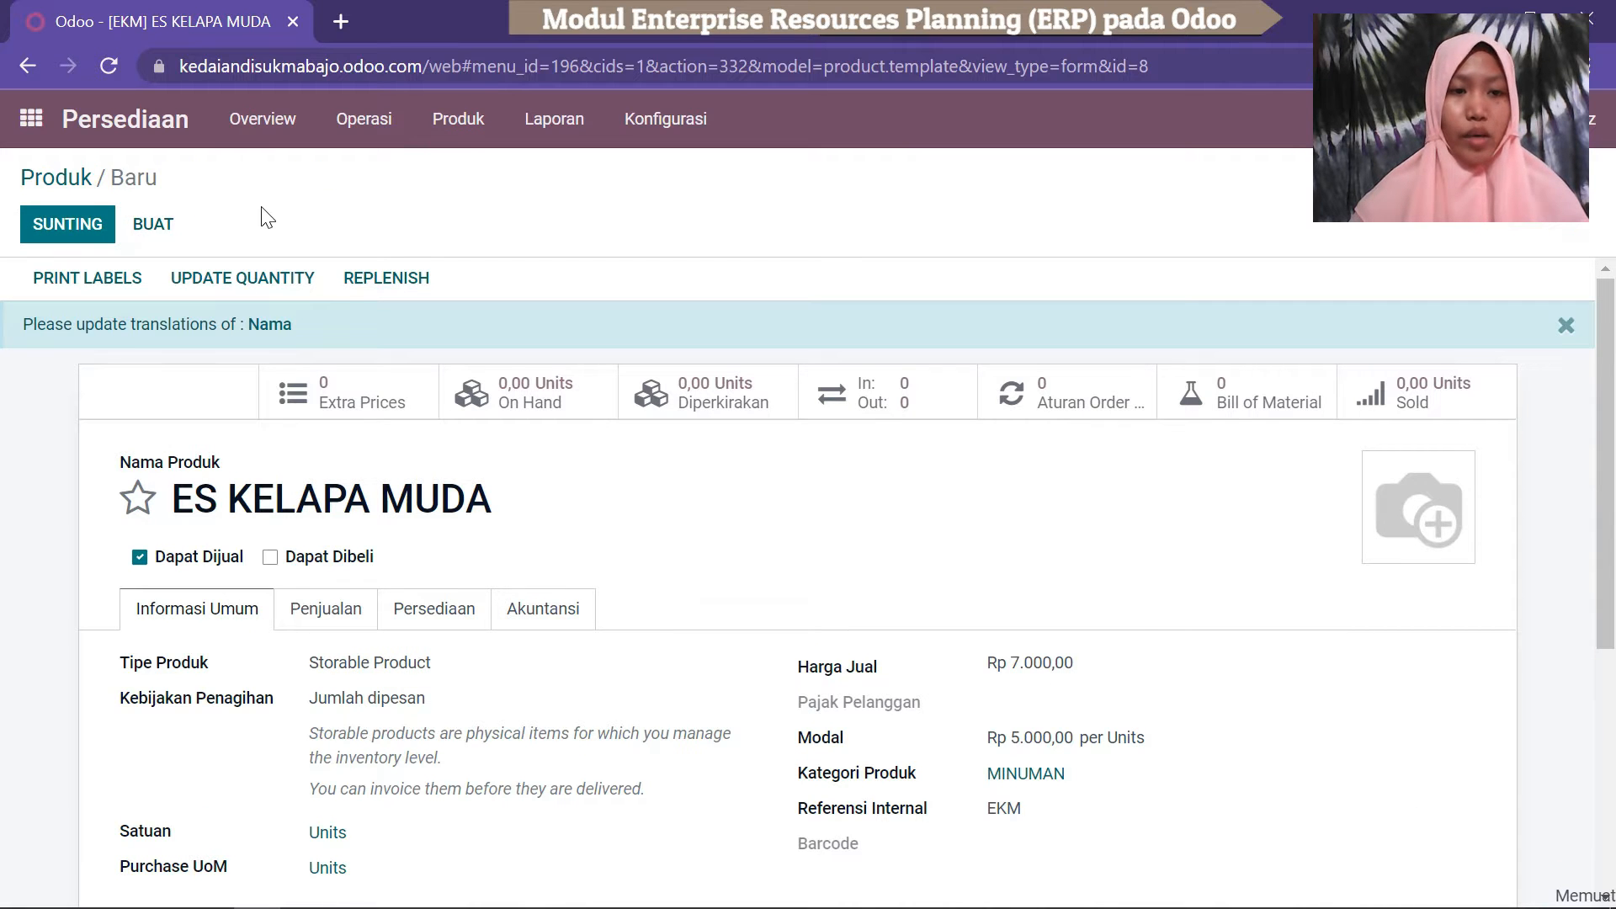
pyautogui.click(259, 457)
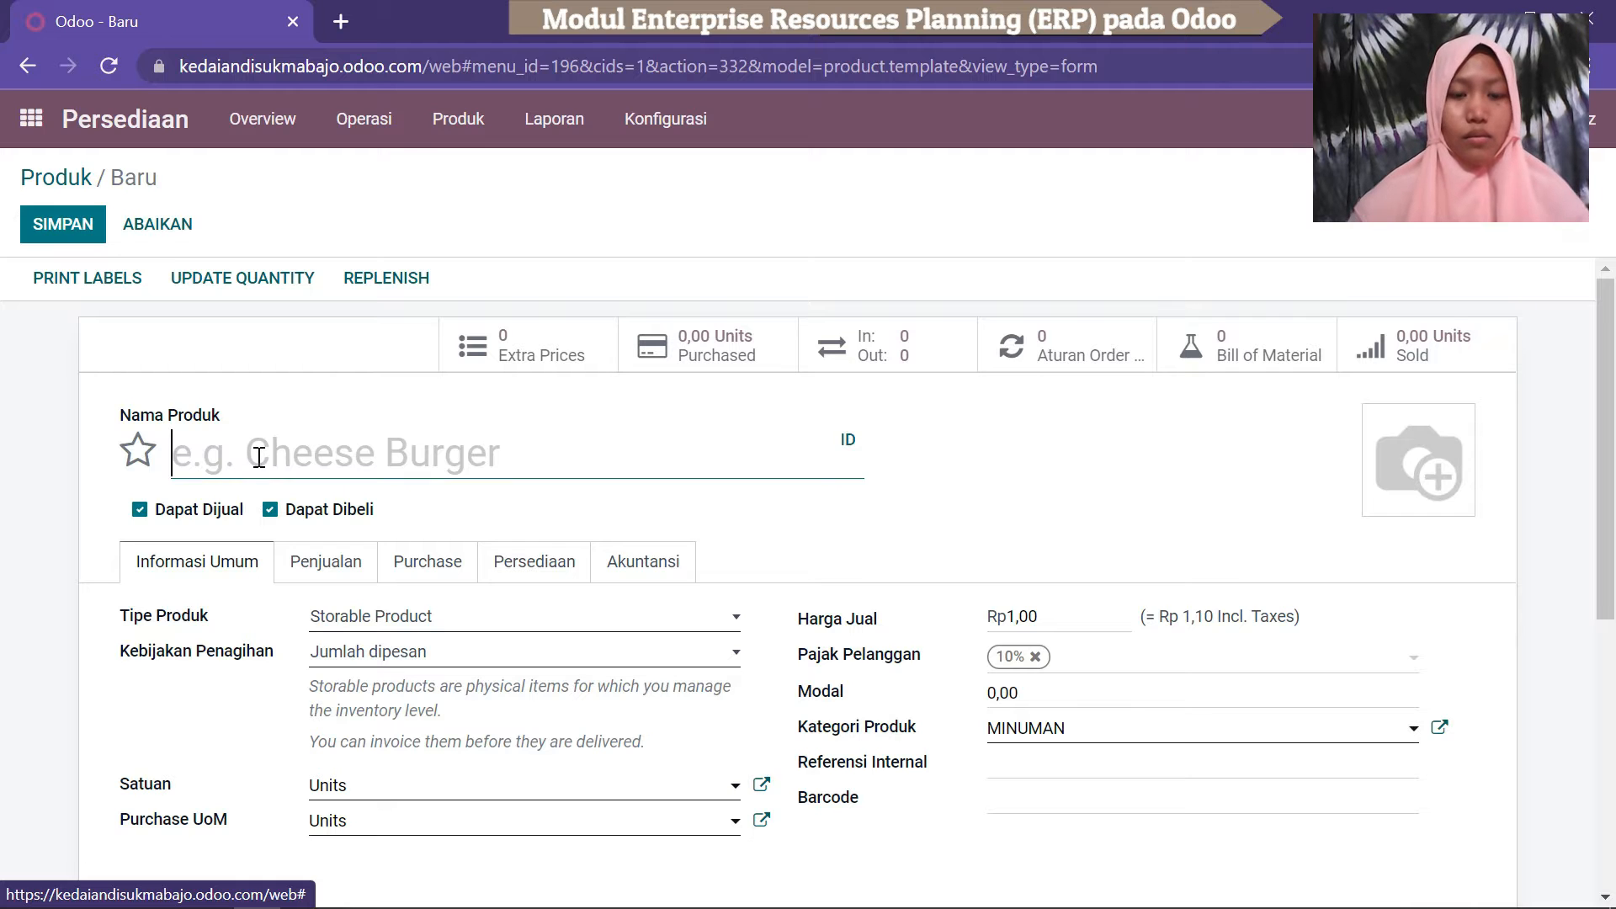
pyautogui.write('POP ICE')
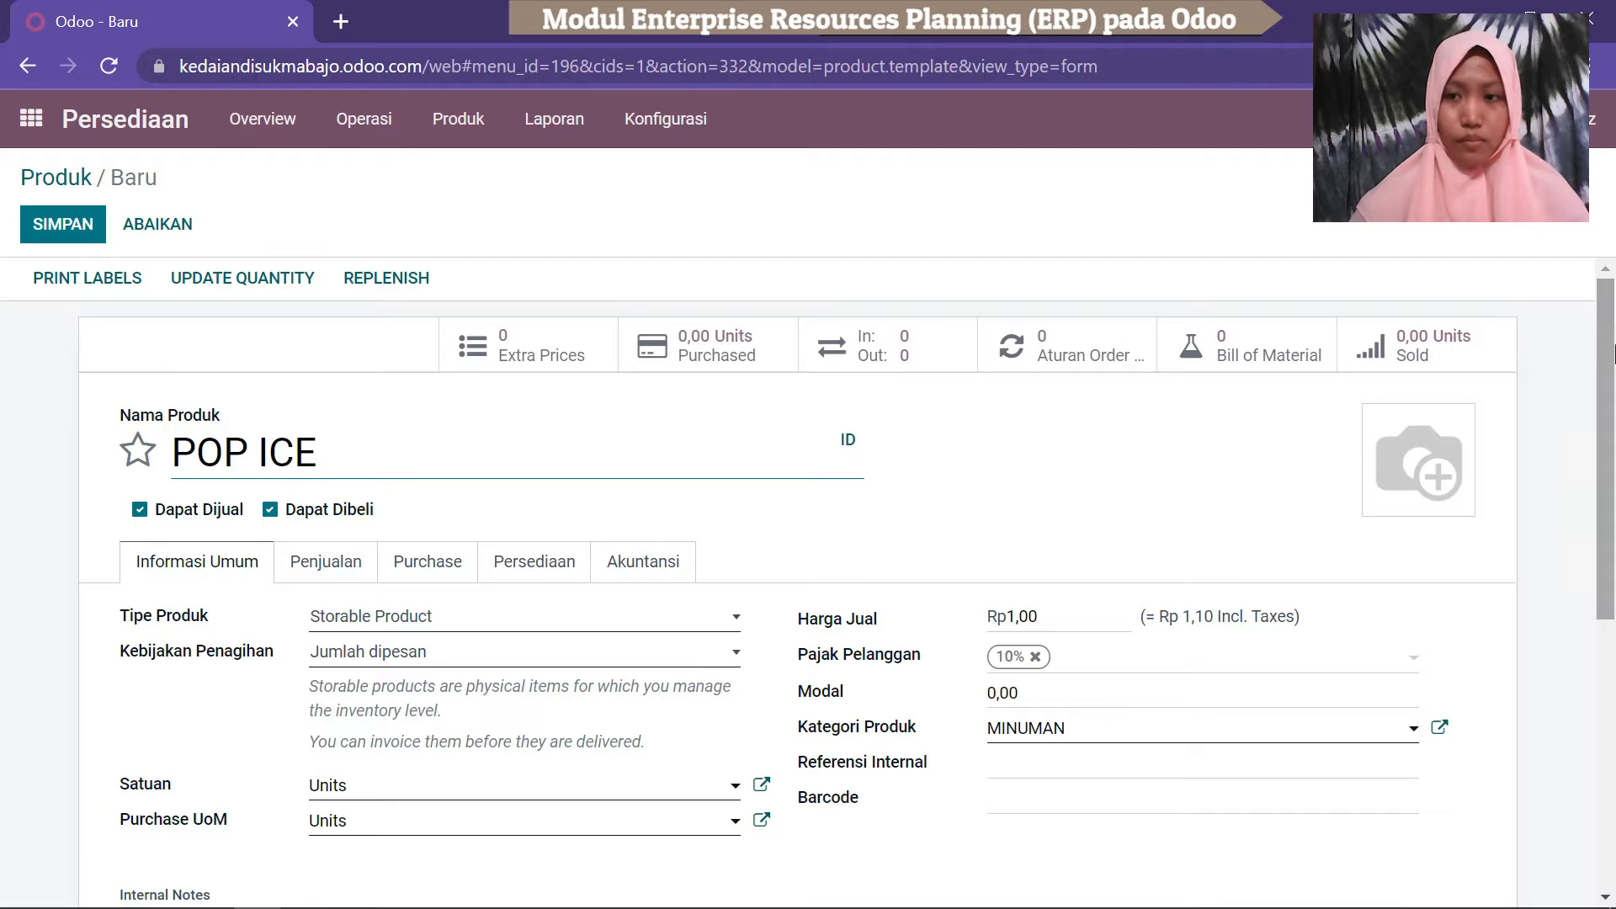
pyautogui.scroll(-1, 480, 455)
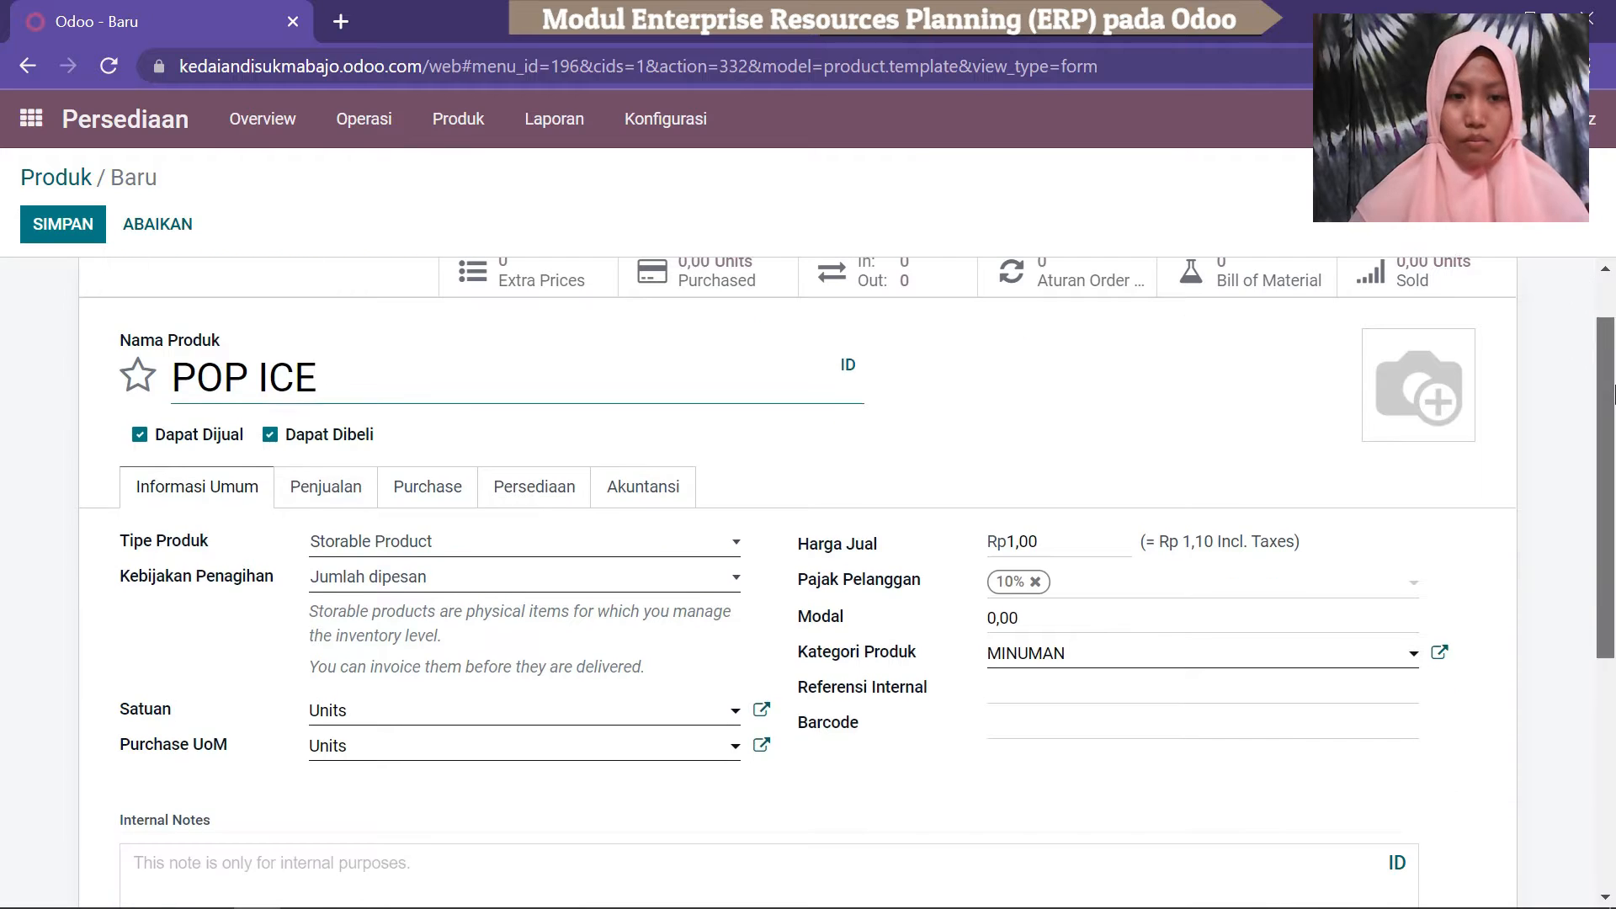
pyautogui.click(270, 435)
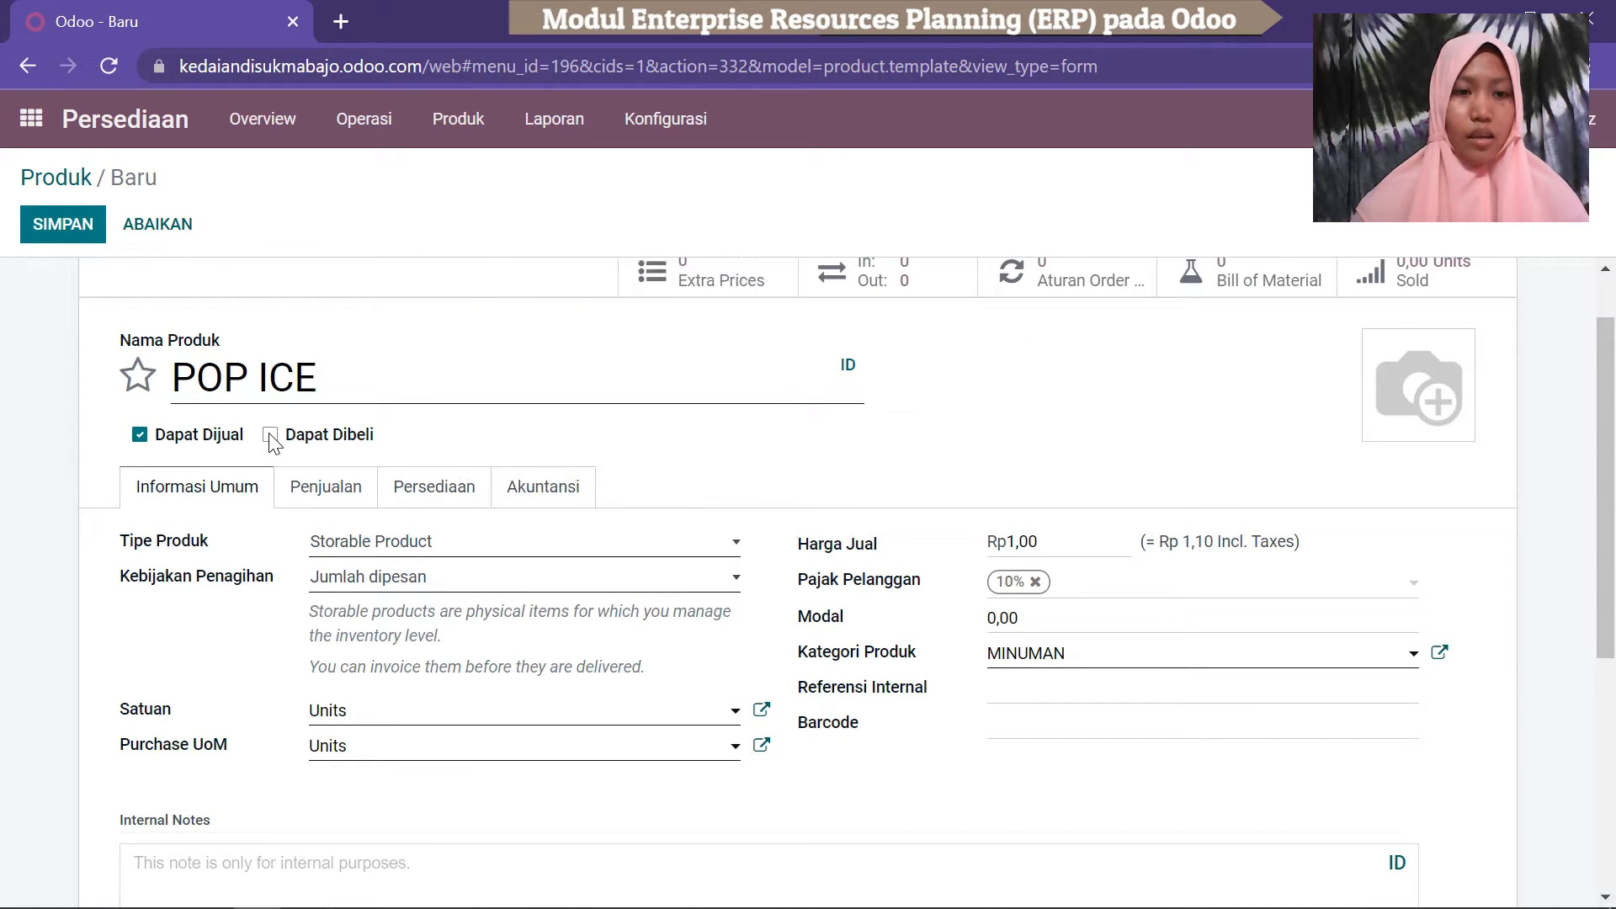
# Set POP ICE's sales price (Harga Jual) to 5000 and remove its 10% customer tax.
pyautogui.moveTo(1615, 464)
pyautogui.mouseDown()
pyautogui.moveTo(1614, 511)
pyautogui.moveTo(1614, 496)
pyautogui.mouseUp()
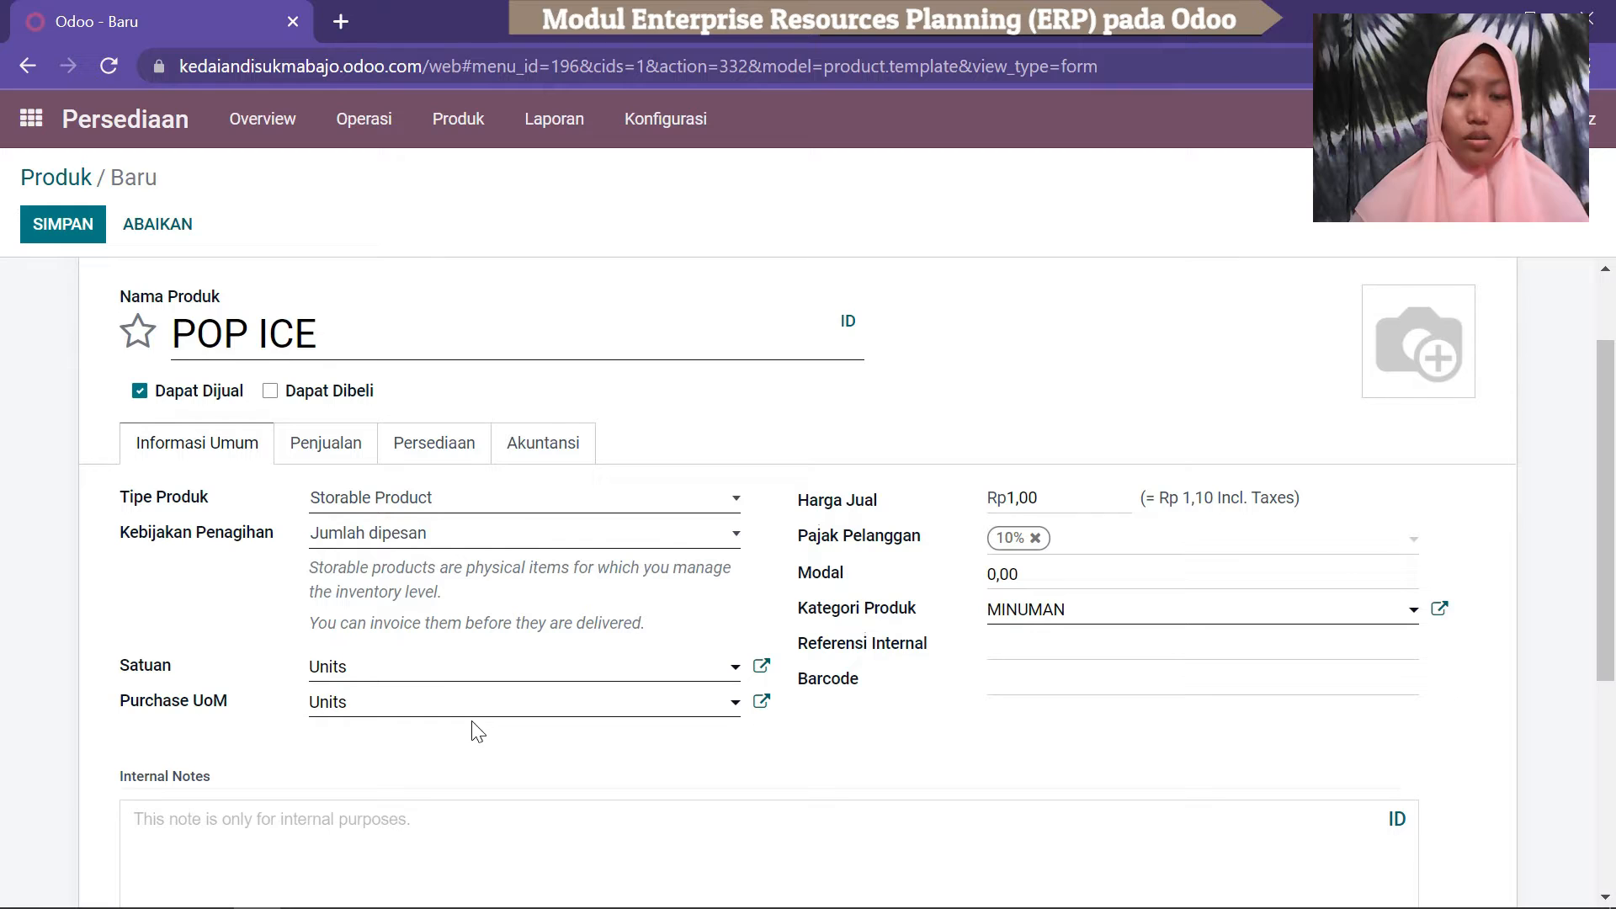
pyautogui.click(1064, 497)
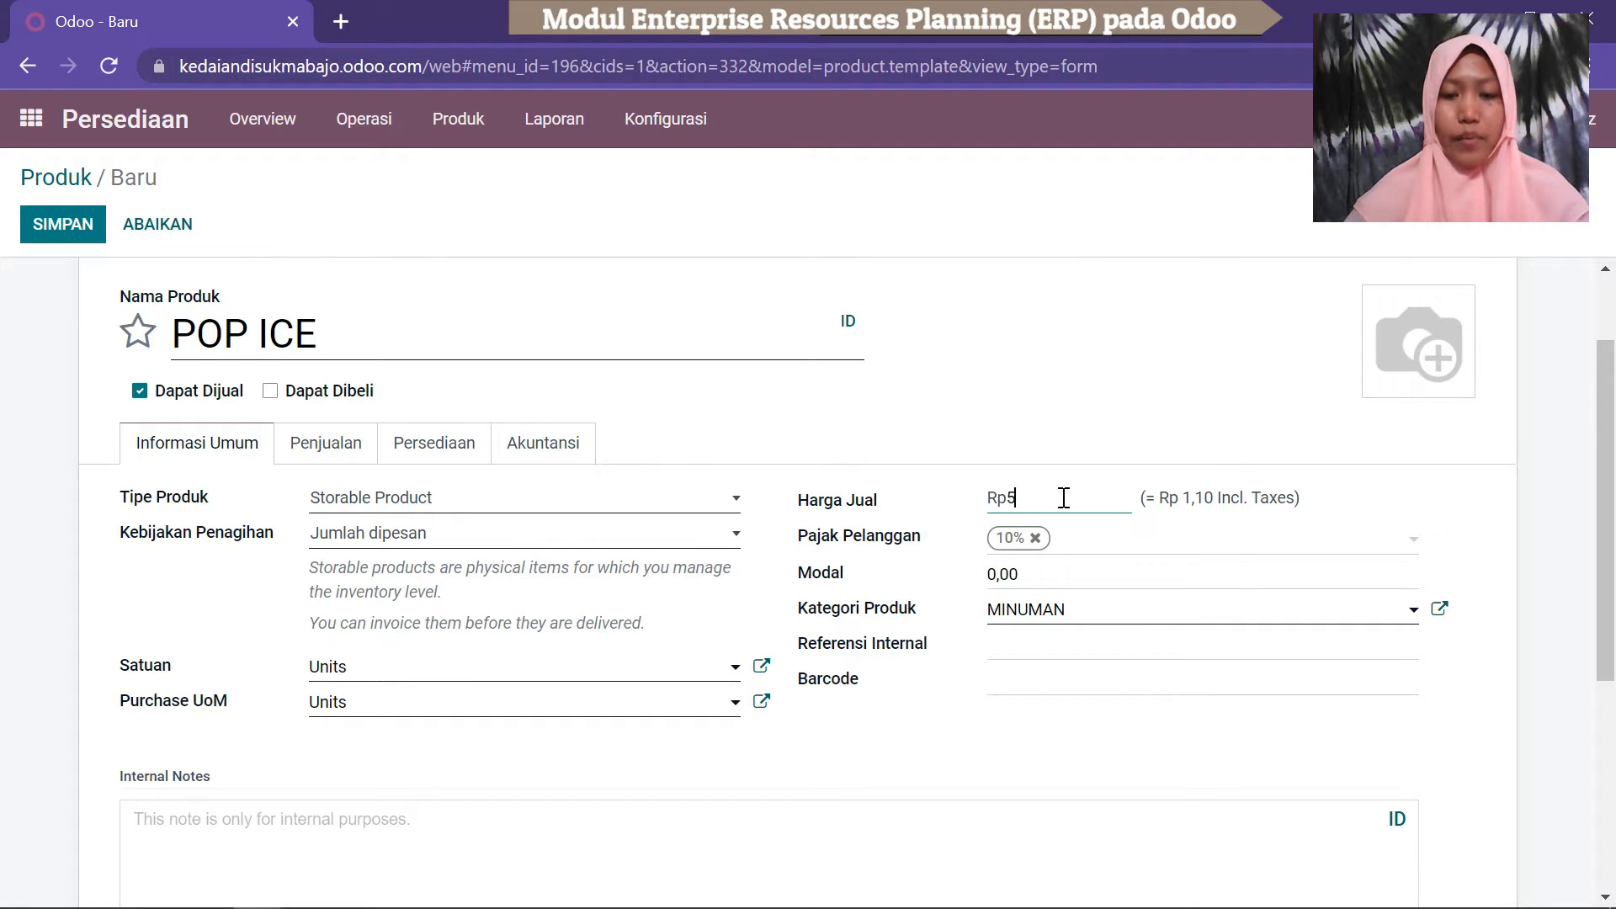
pyautogui.click(1038, 542)
pyautogui.click(1037, 540)
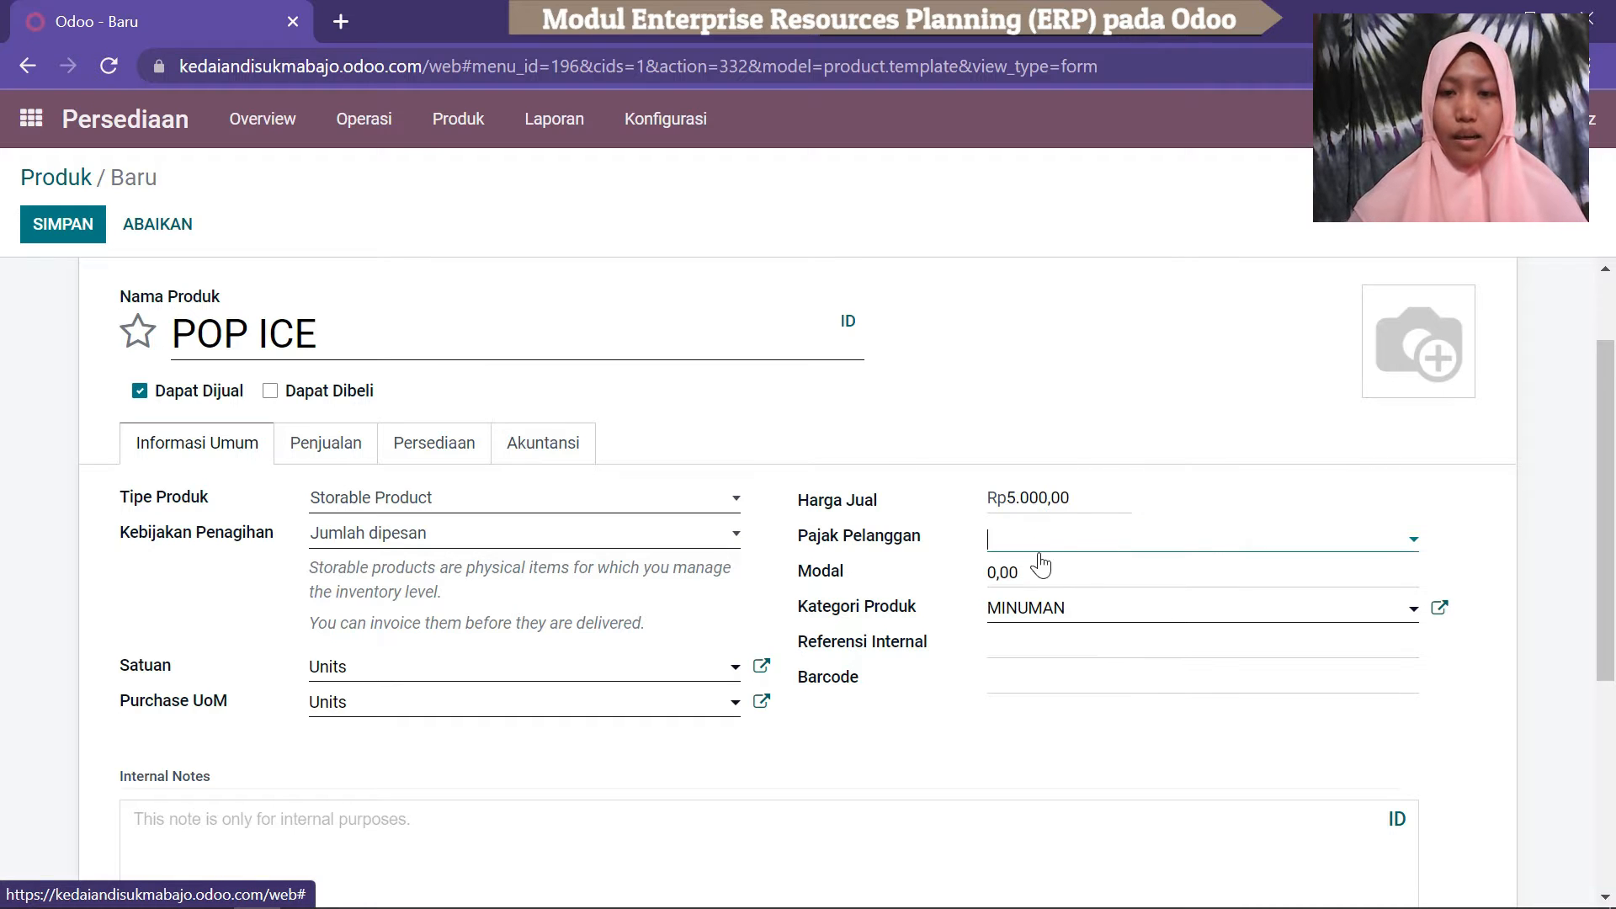
# Set POP ICE's cost (Modal) to 3000.
pyautogui.click(1044, 568)
pyautogui.press('BackSpace')
pyautogui.press('BackSpace')
pyautogui.press('BackSpace')
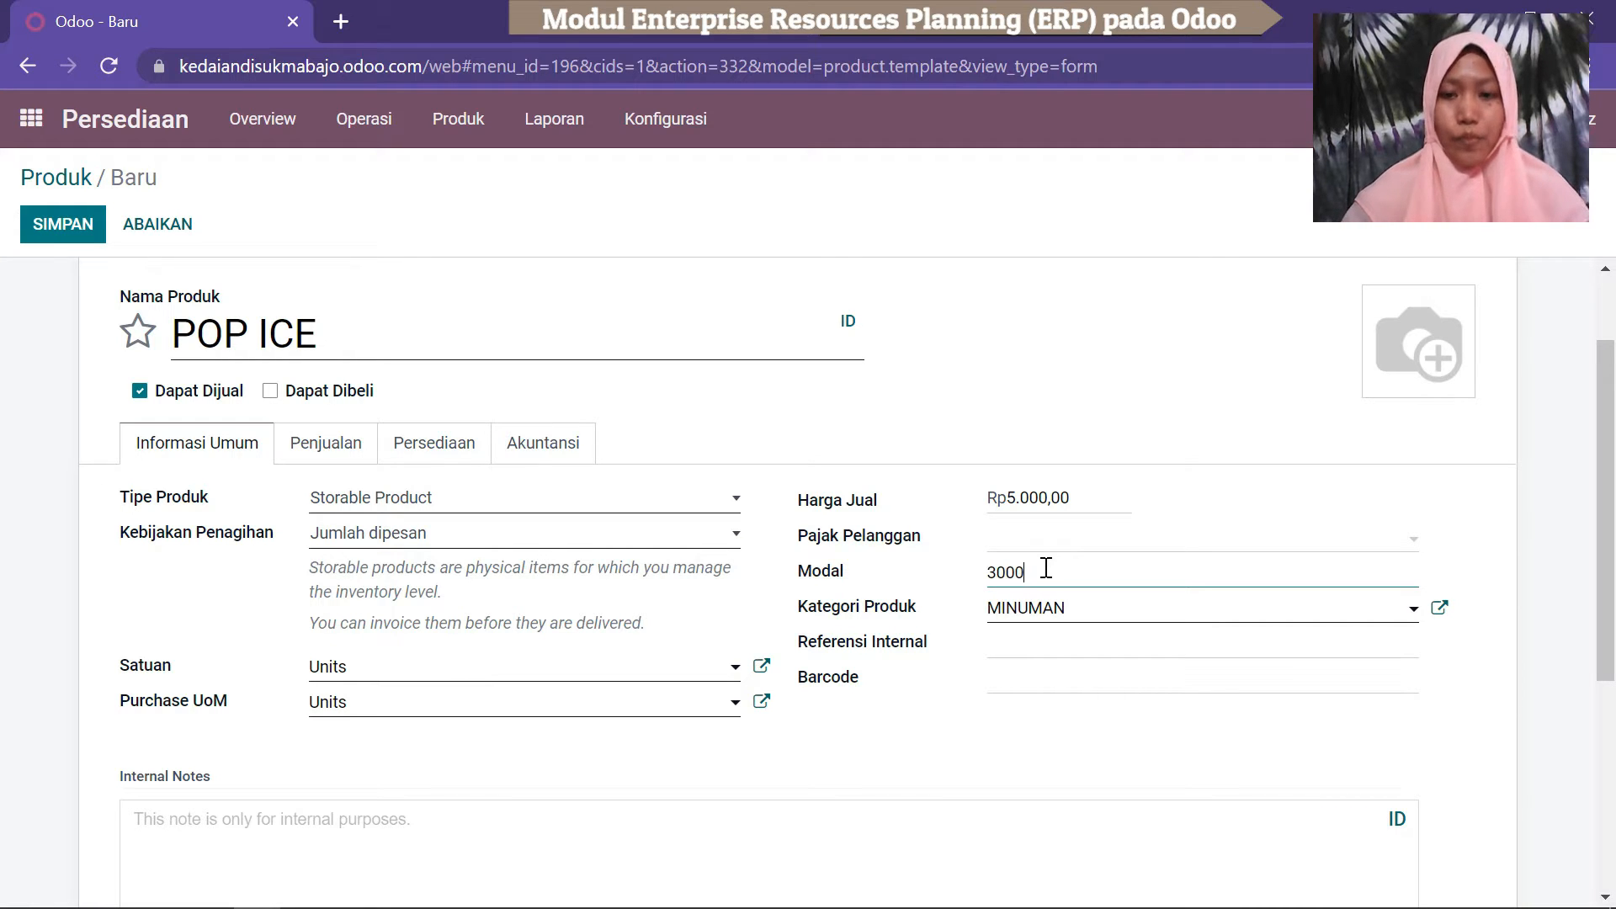
# Enter PI as POP ICE's internal reference (Referensi Internal).
pyautogui.click(1015, 646)
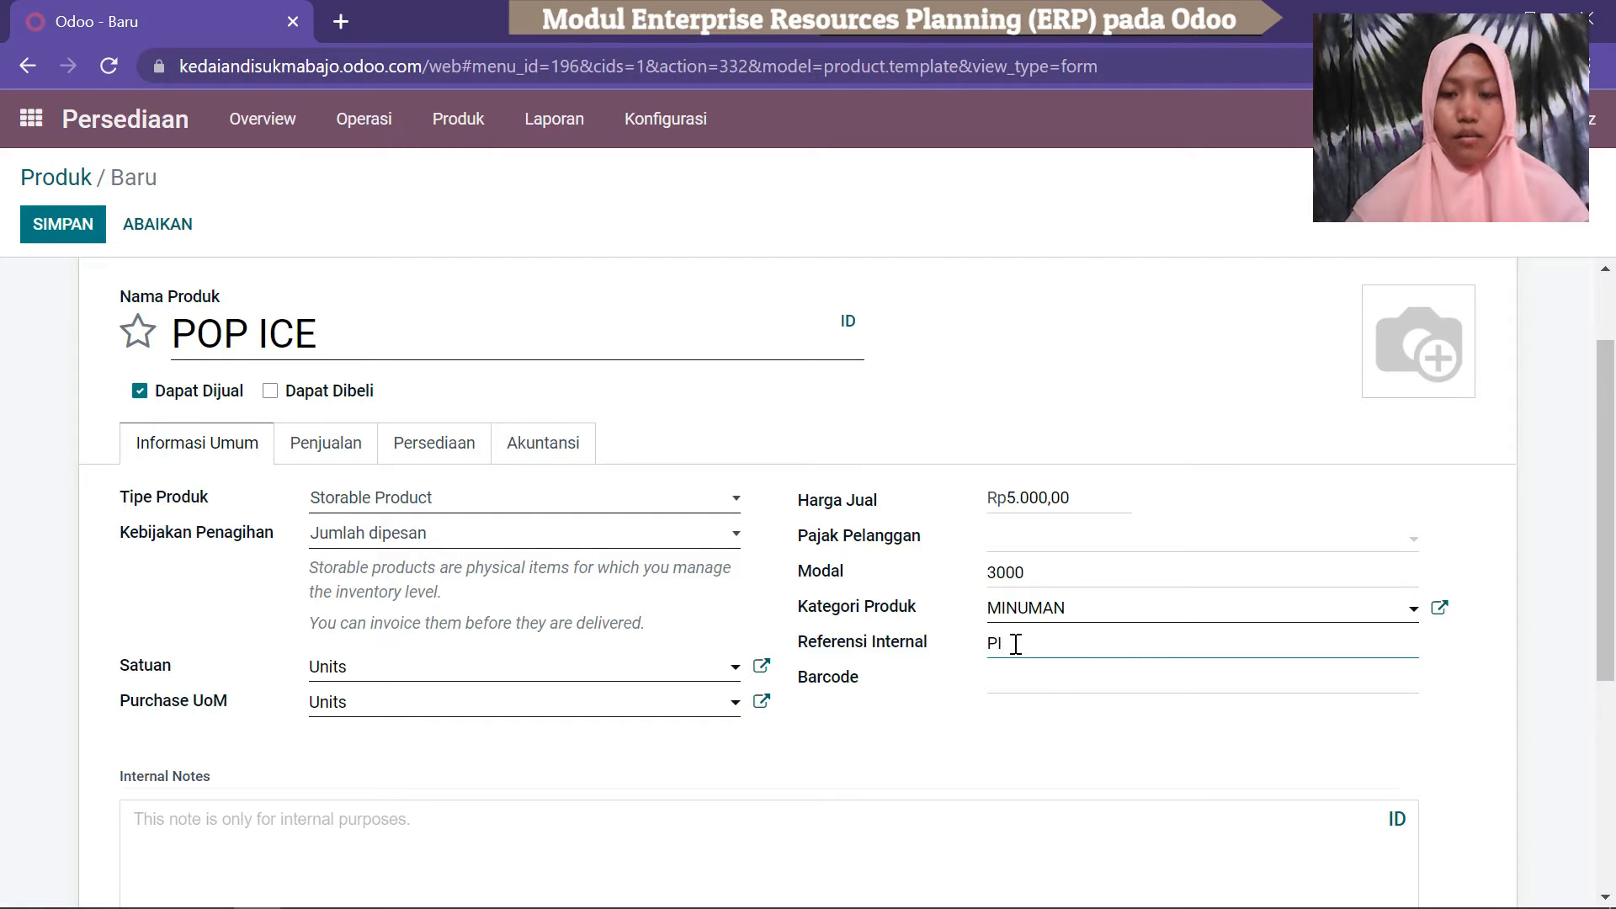
pyautogui.scroll(-1, 1612, 575)
pyautogui.scroll(1, 1613, 575)
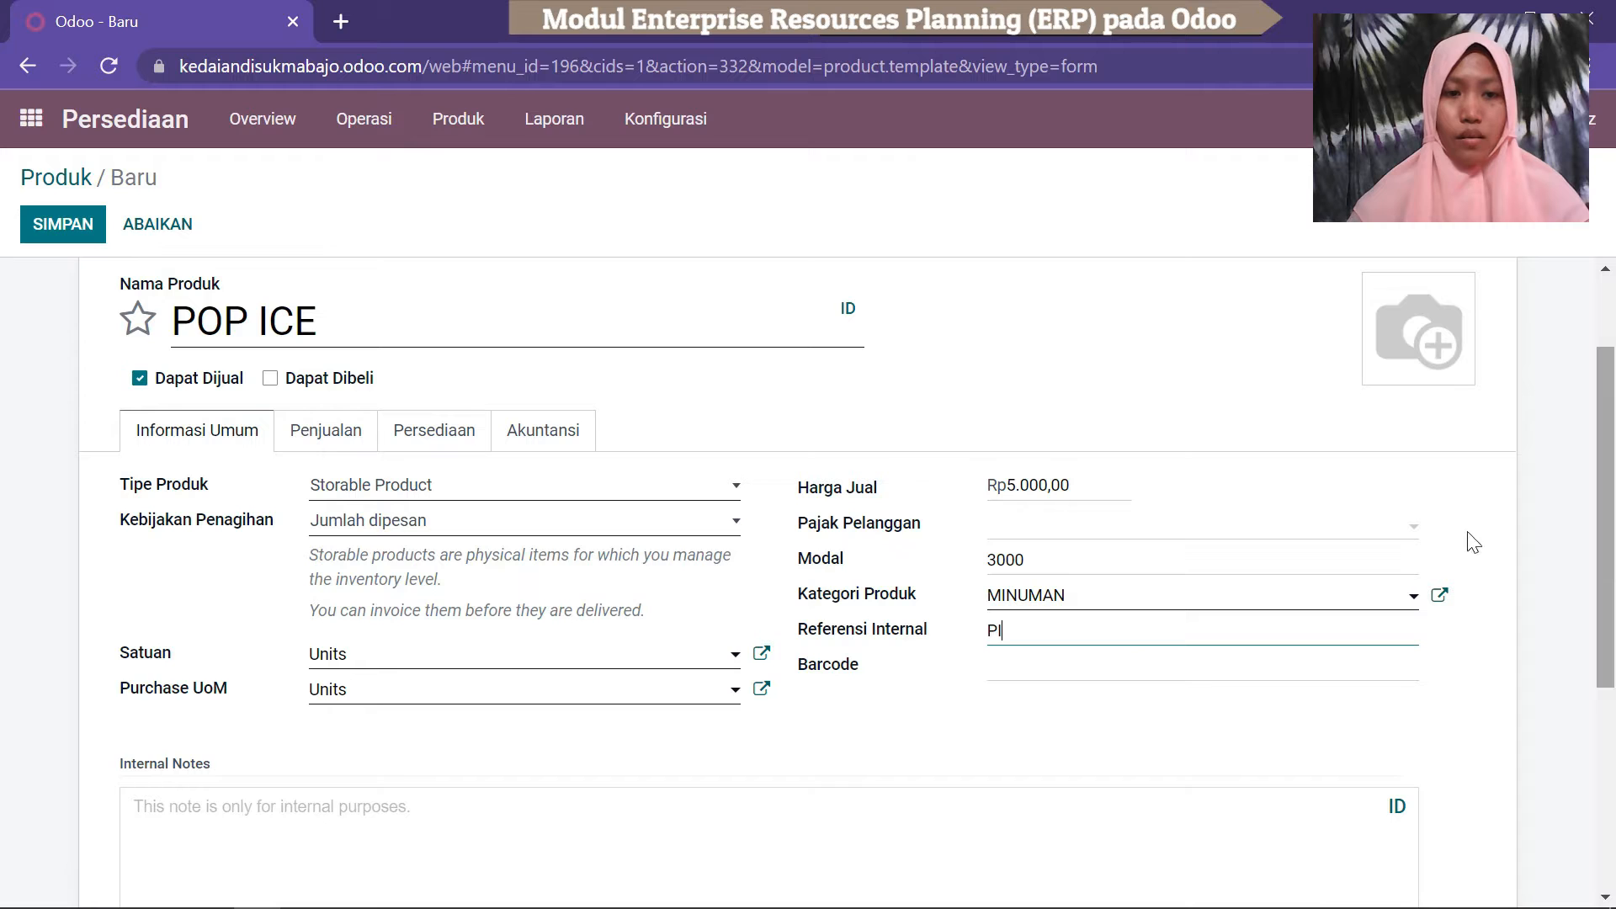
# Set POP ICE's inventory route to Pabrik and save the product.
pyautogui.click(421, 440)
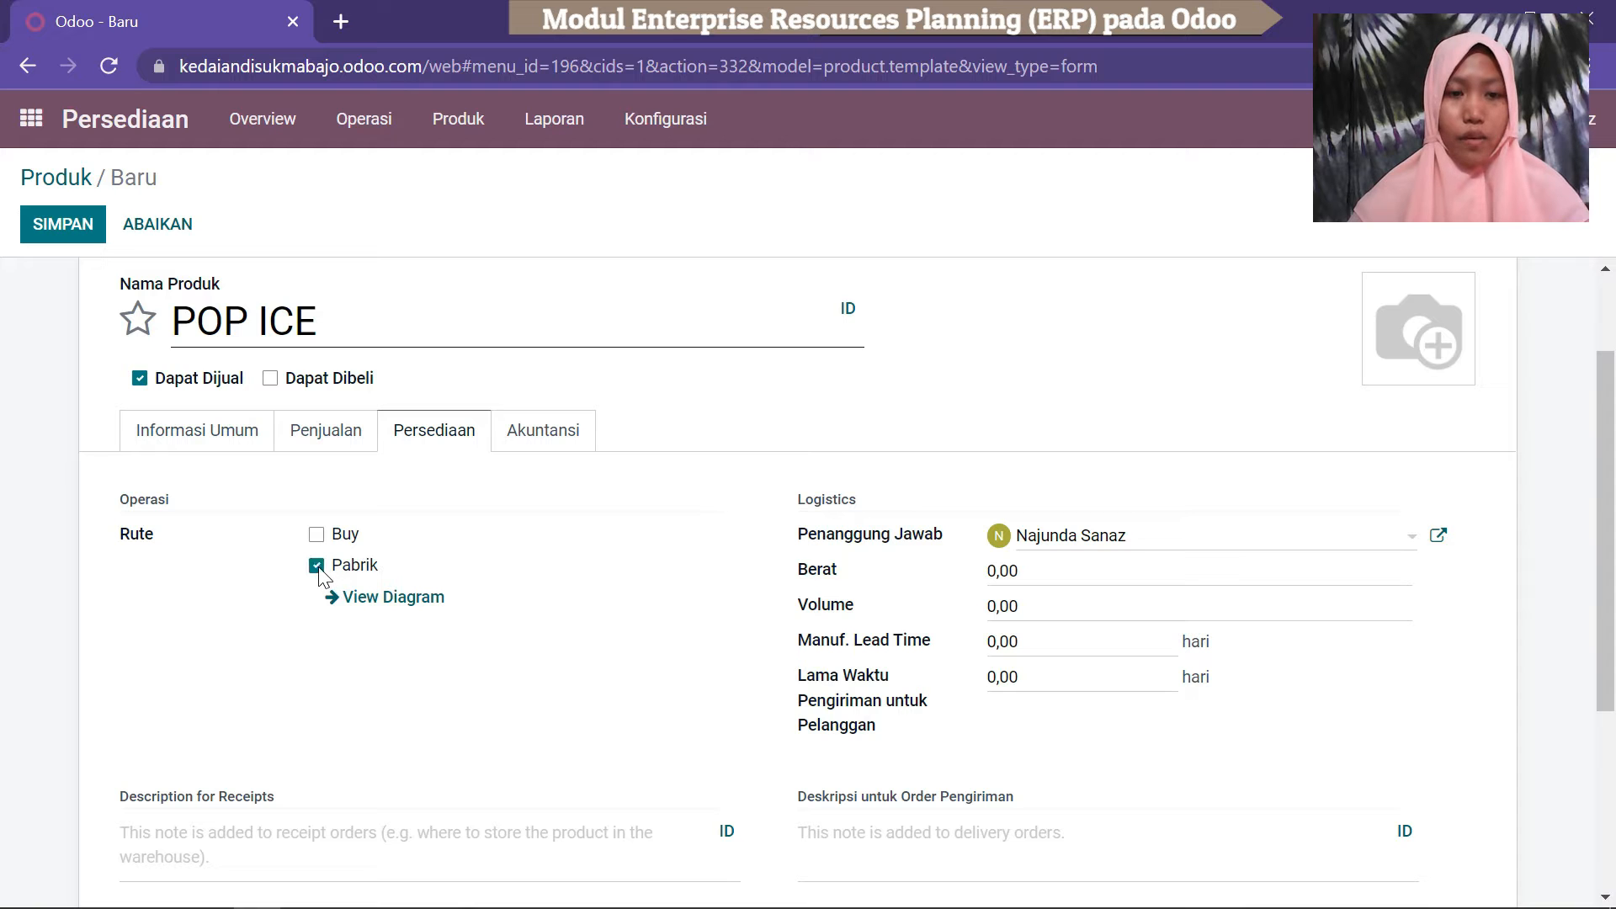
pyautogui.click(211, 450)
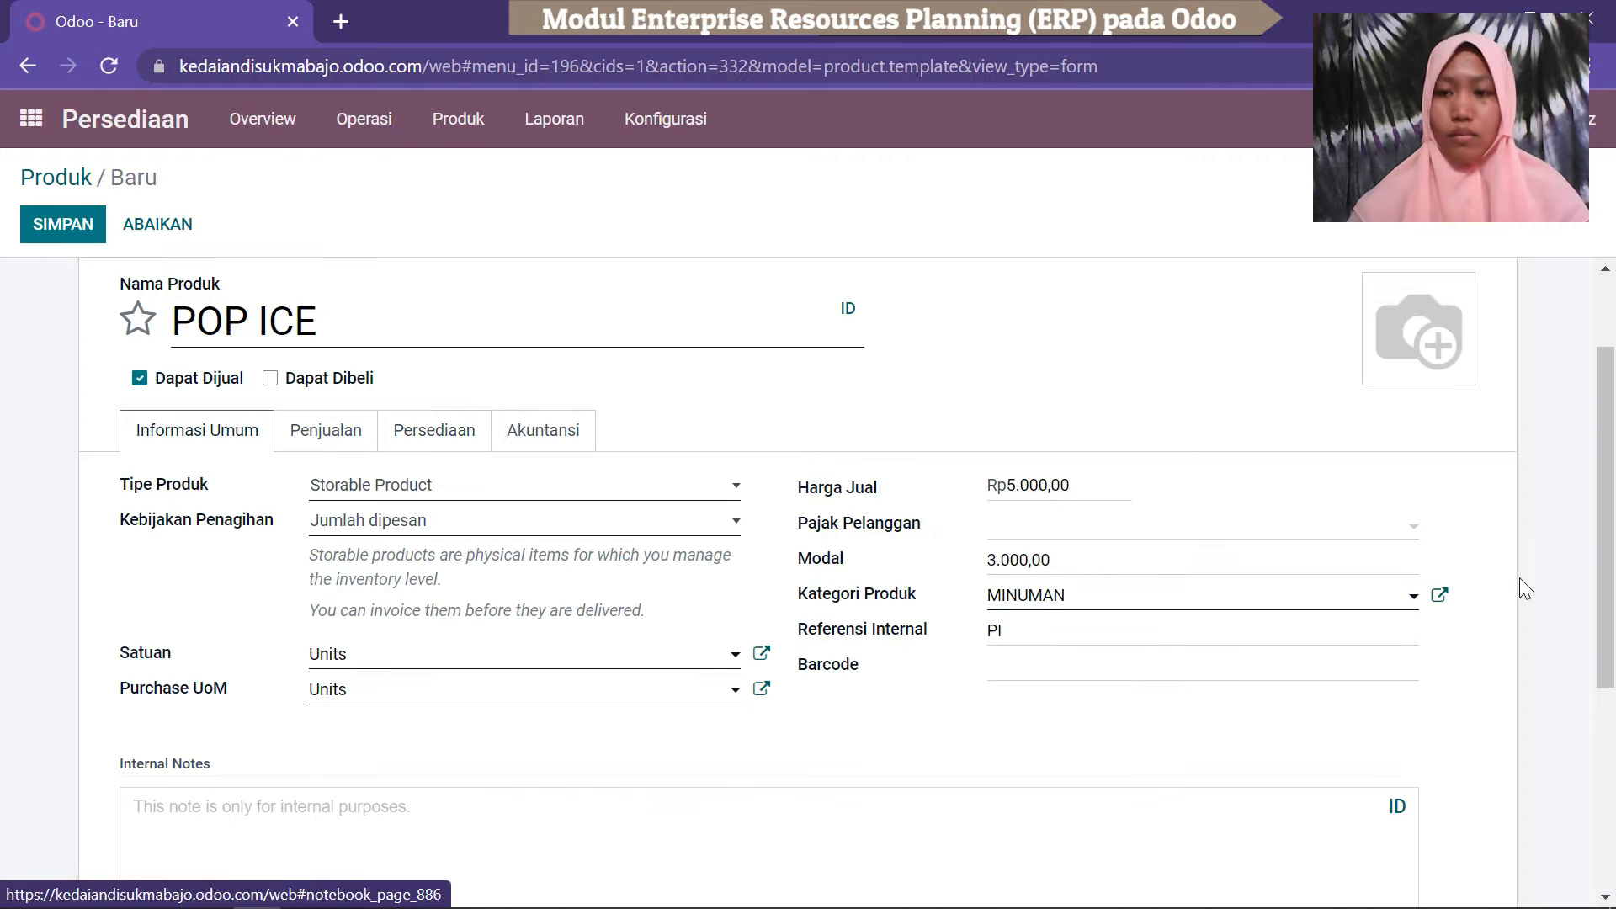
pyautogui.scroll(2, 1612, 585)
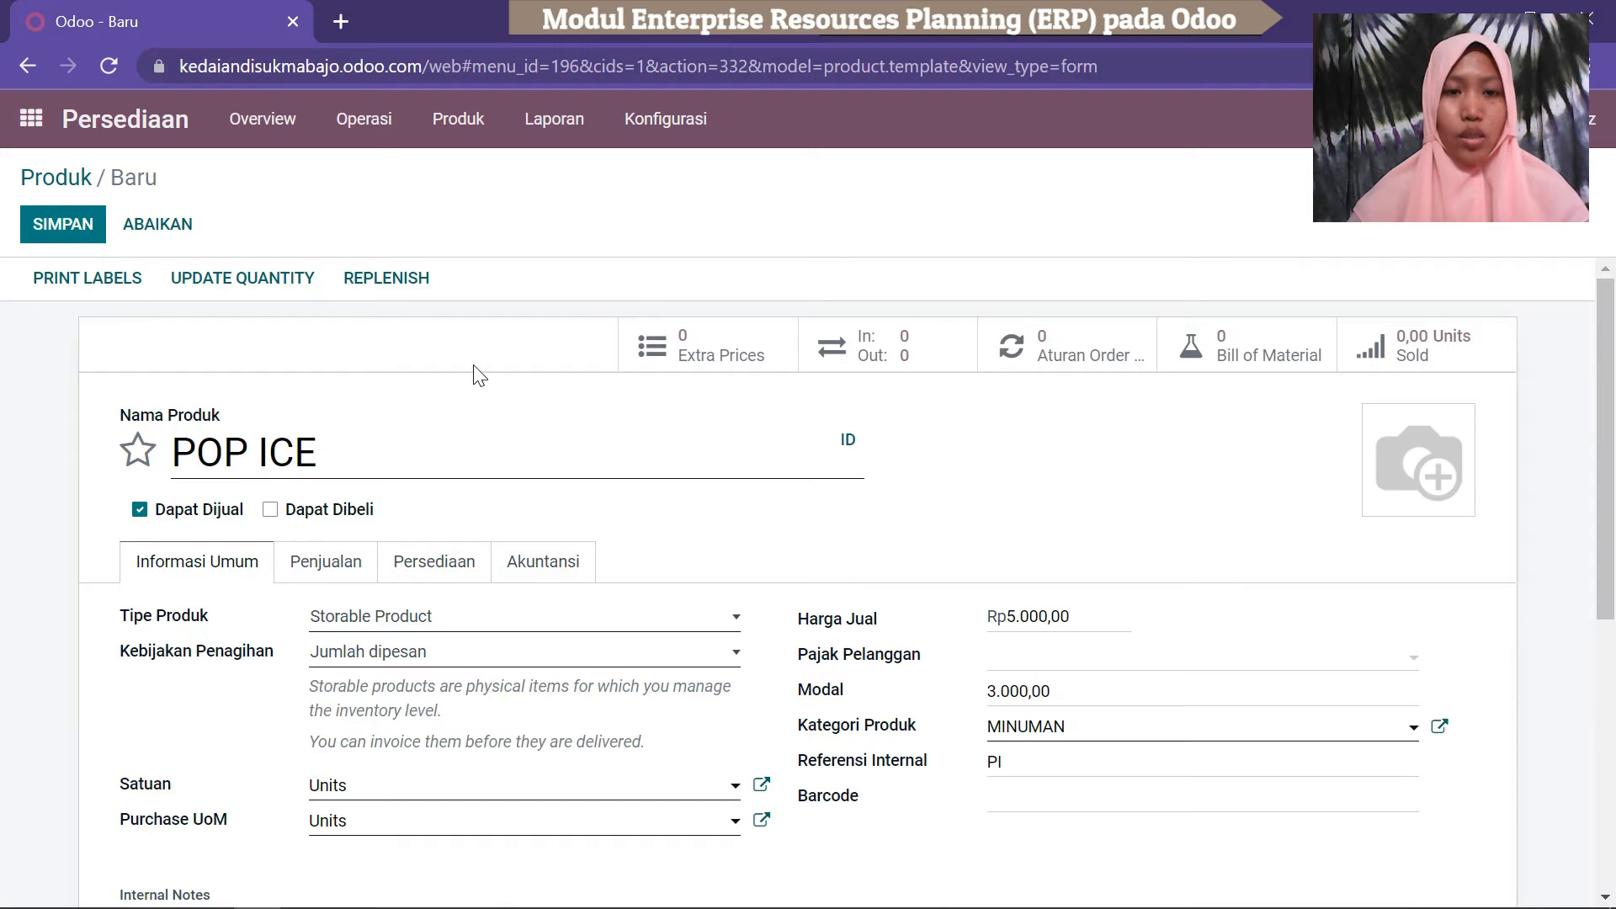
pyautogui.click(71, 229)
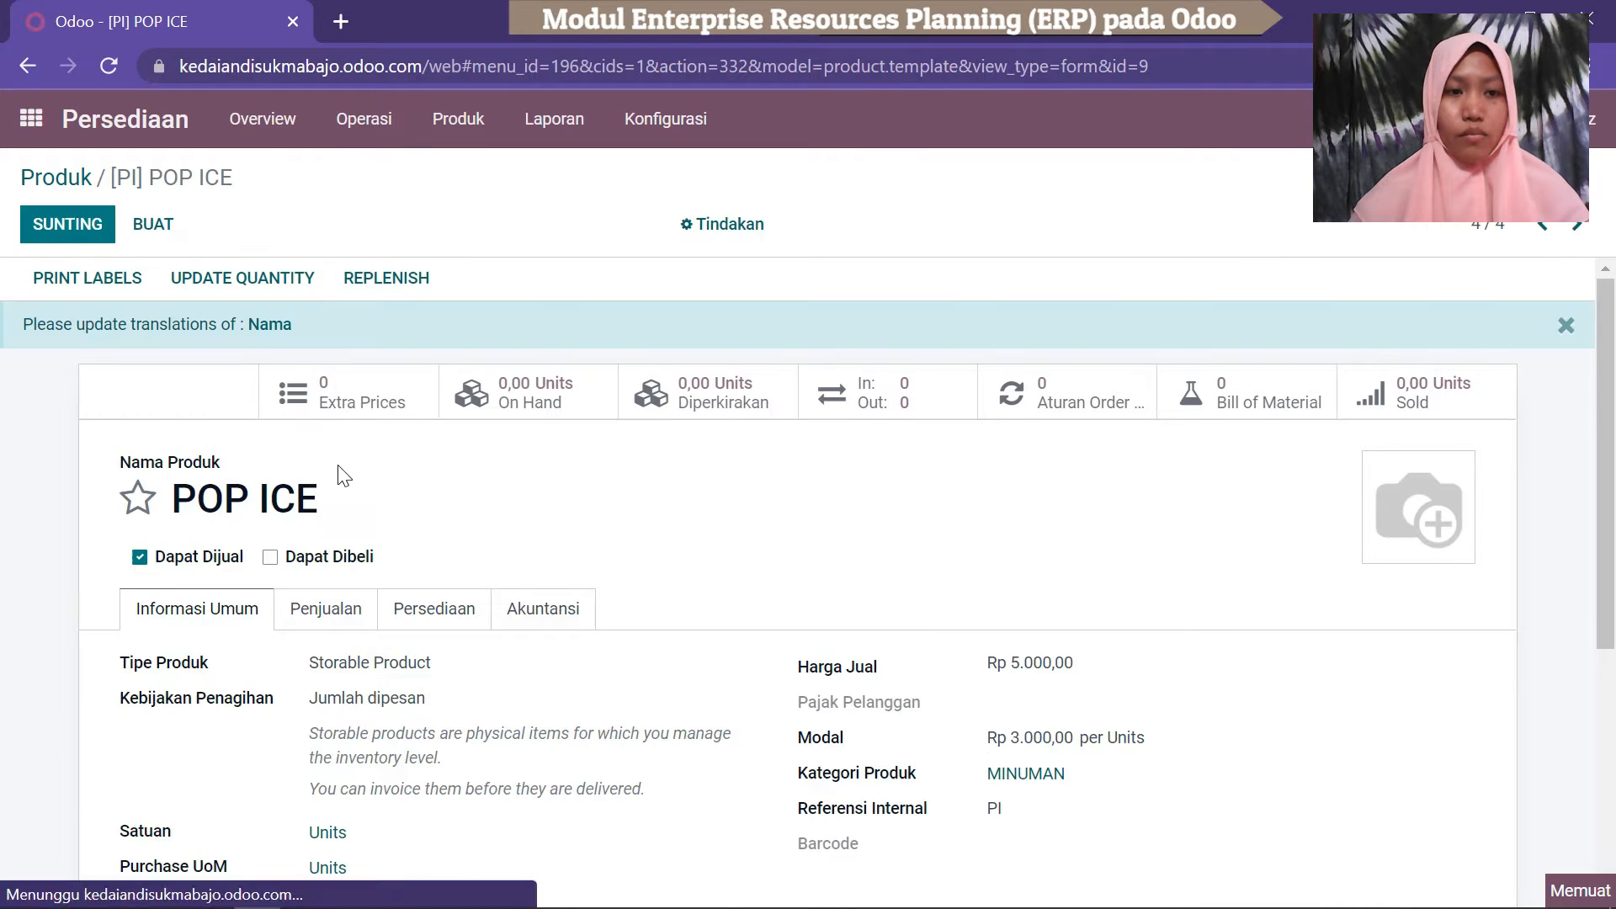
pyautogui.moveTo(1613, 463); pyautogui.dragTo(1588, 372)
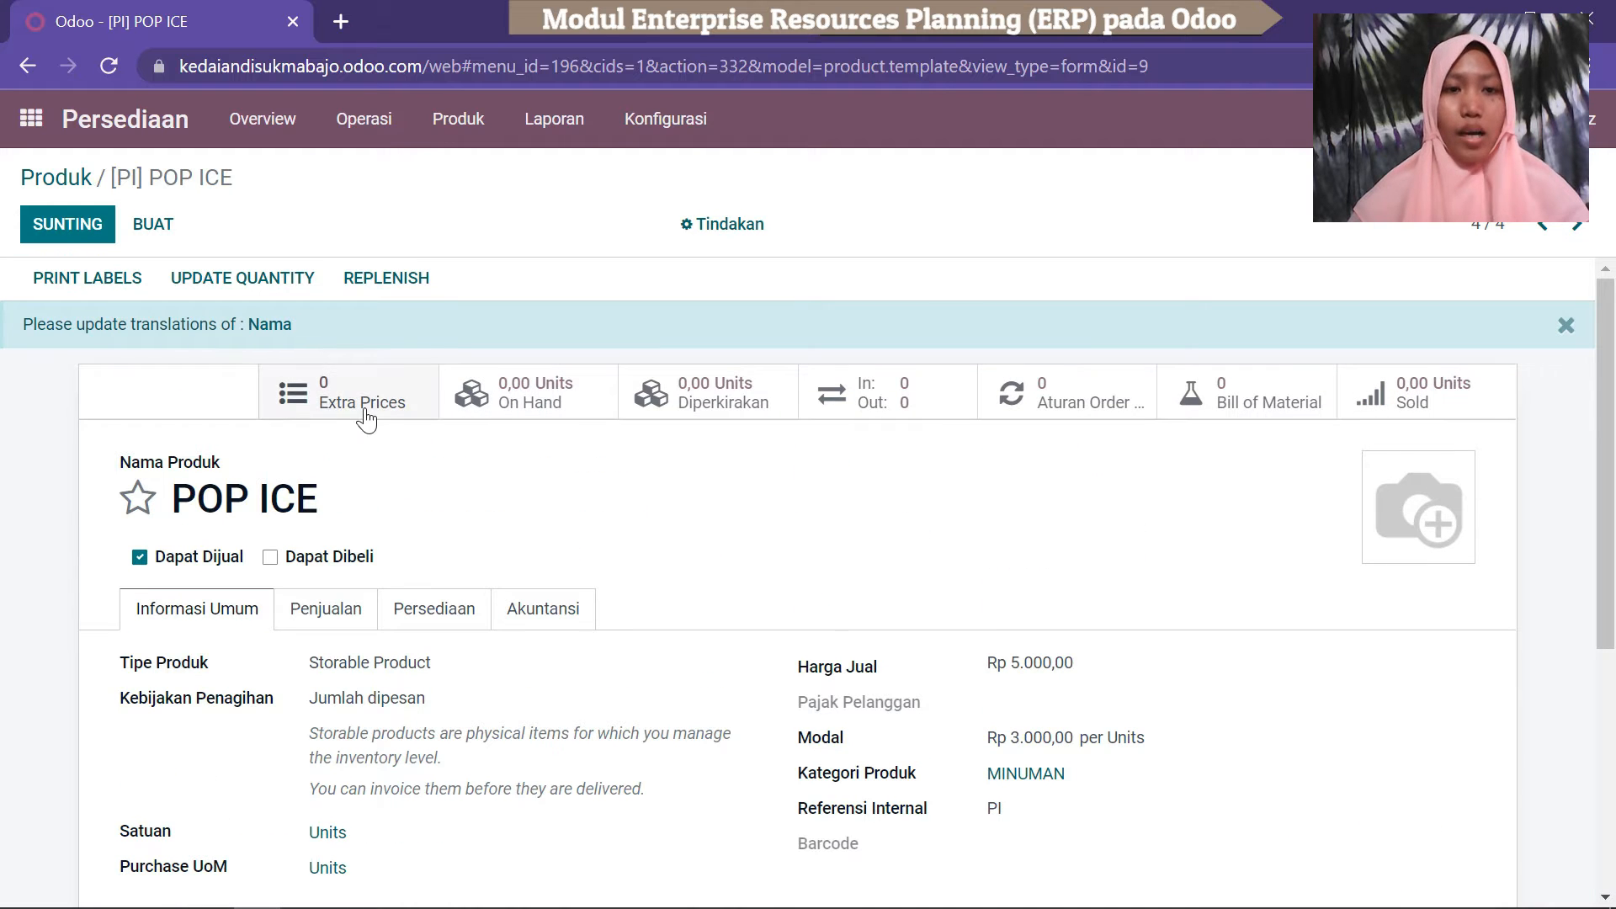
# Go back to the product list and start a new product named CUP DAN PENUTUP with Dapat Dijual turned off.
pyautogui.click(446, 126)
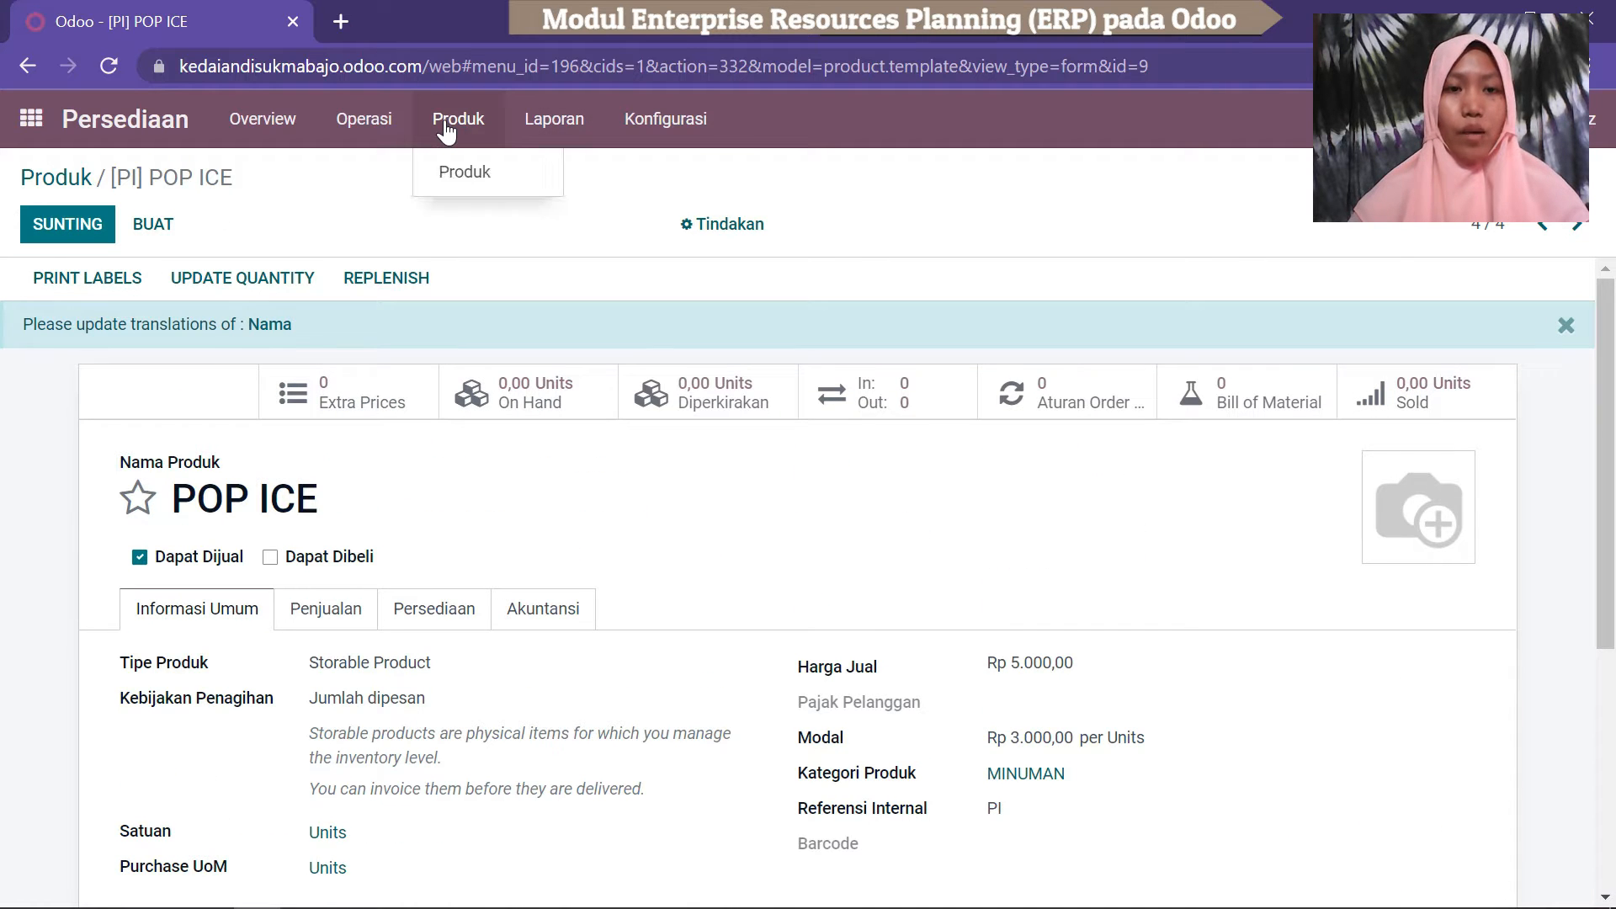
pyautogui.click(471, 177)
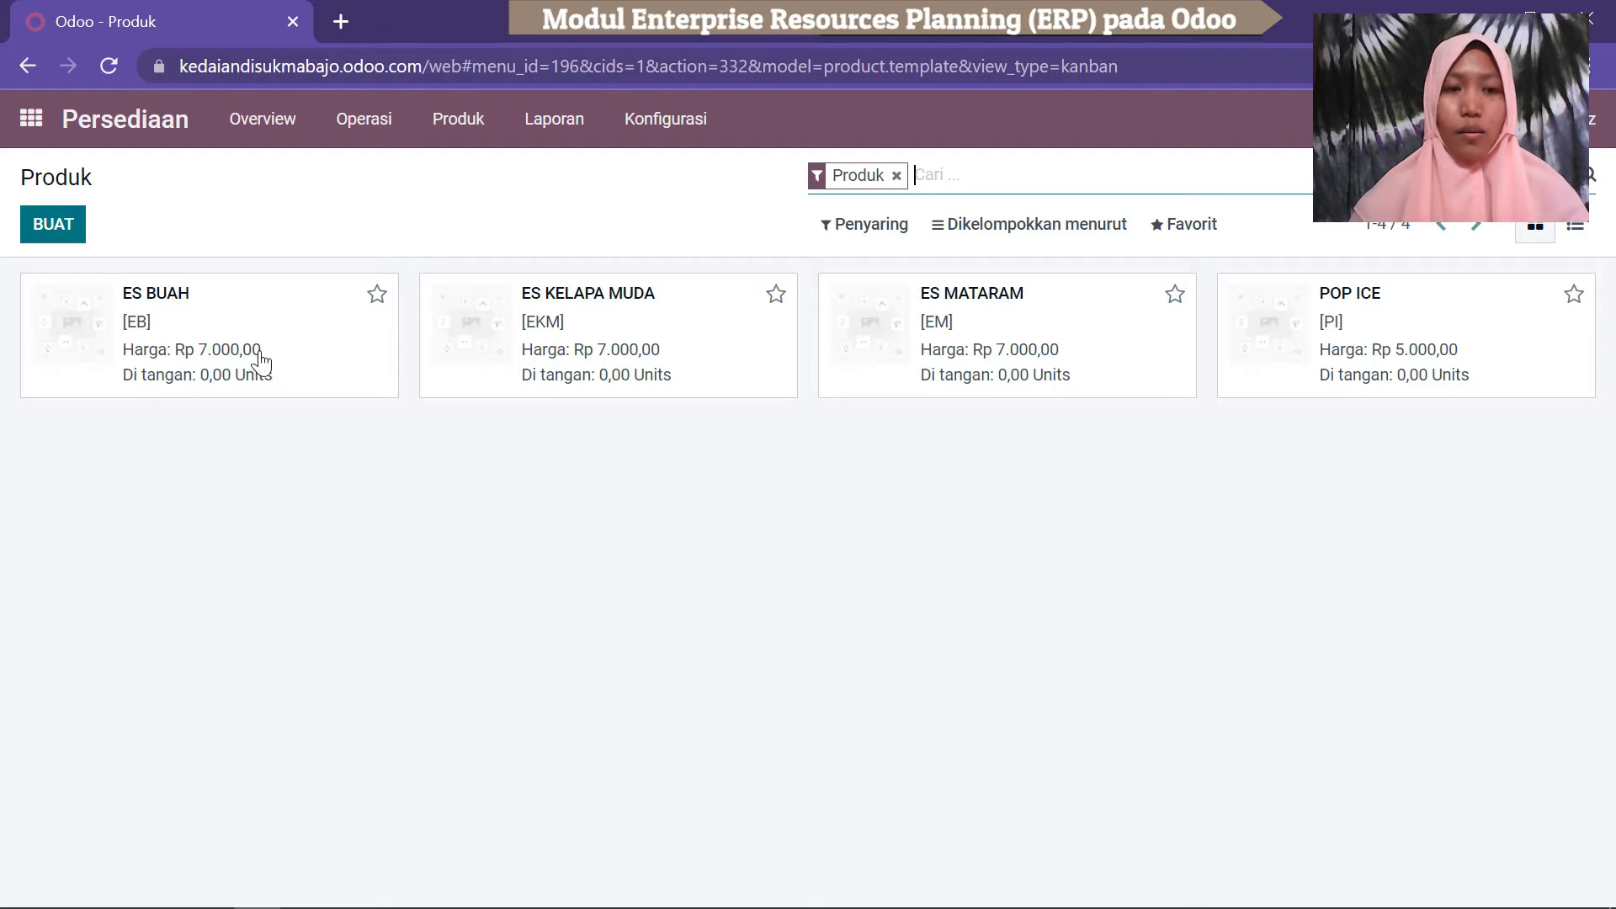
pyautogui.click(53, 236)
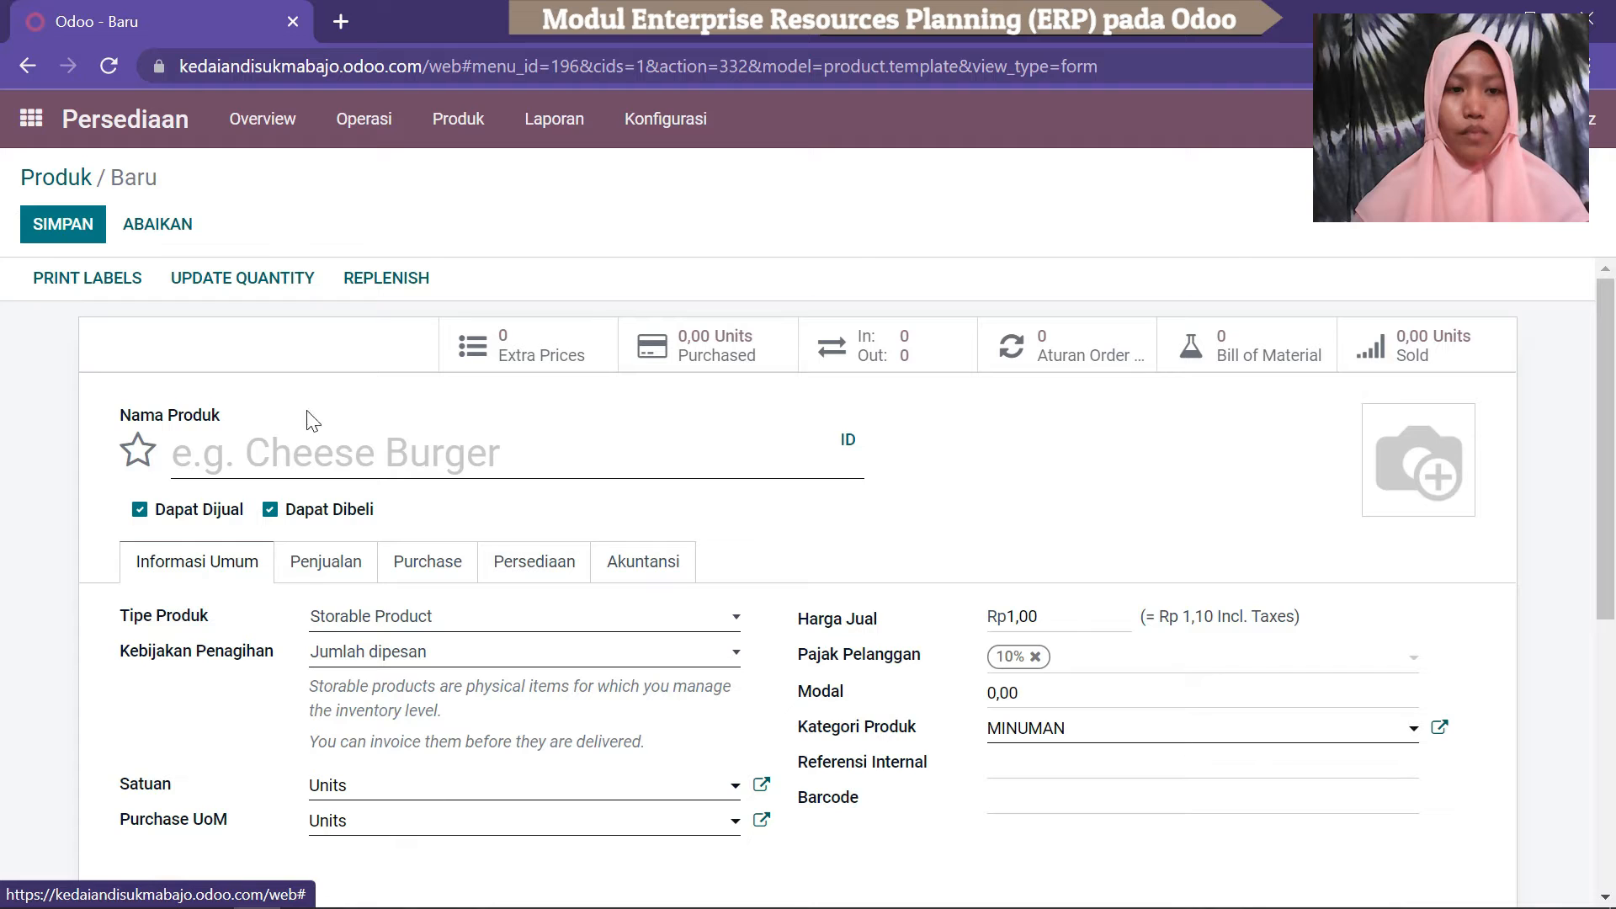
pyautogui.click(242, 450)
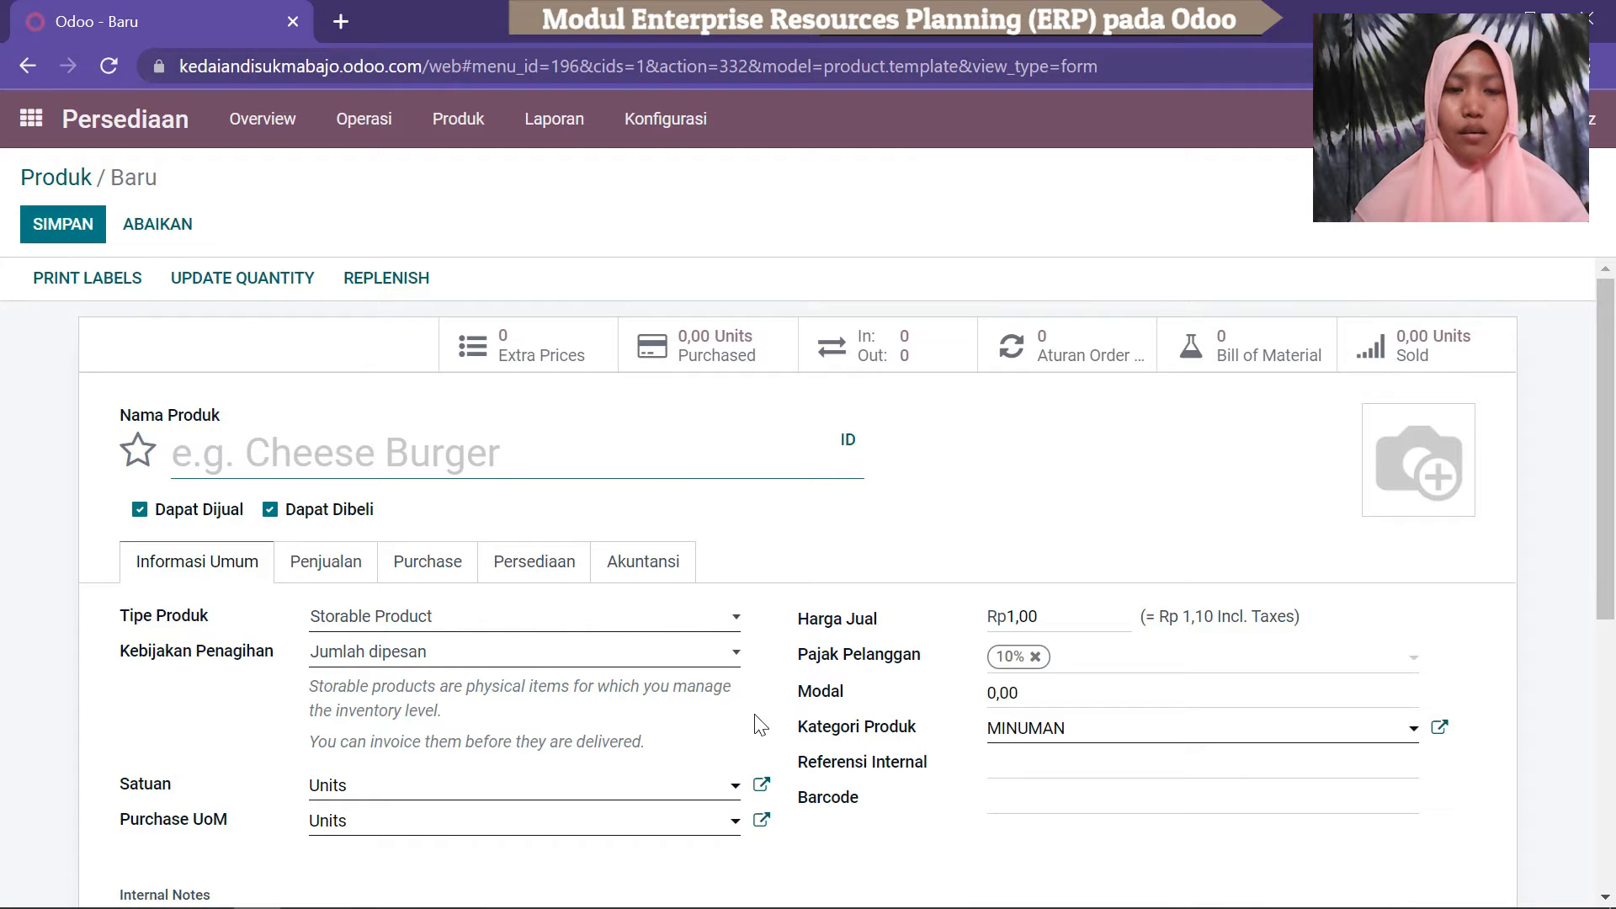
pyautogui.write('CUR DAN PEN')
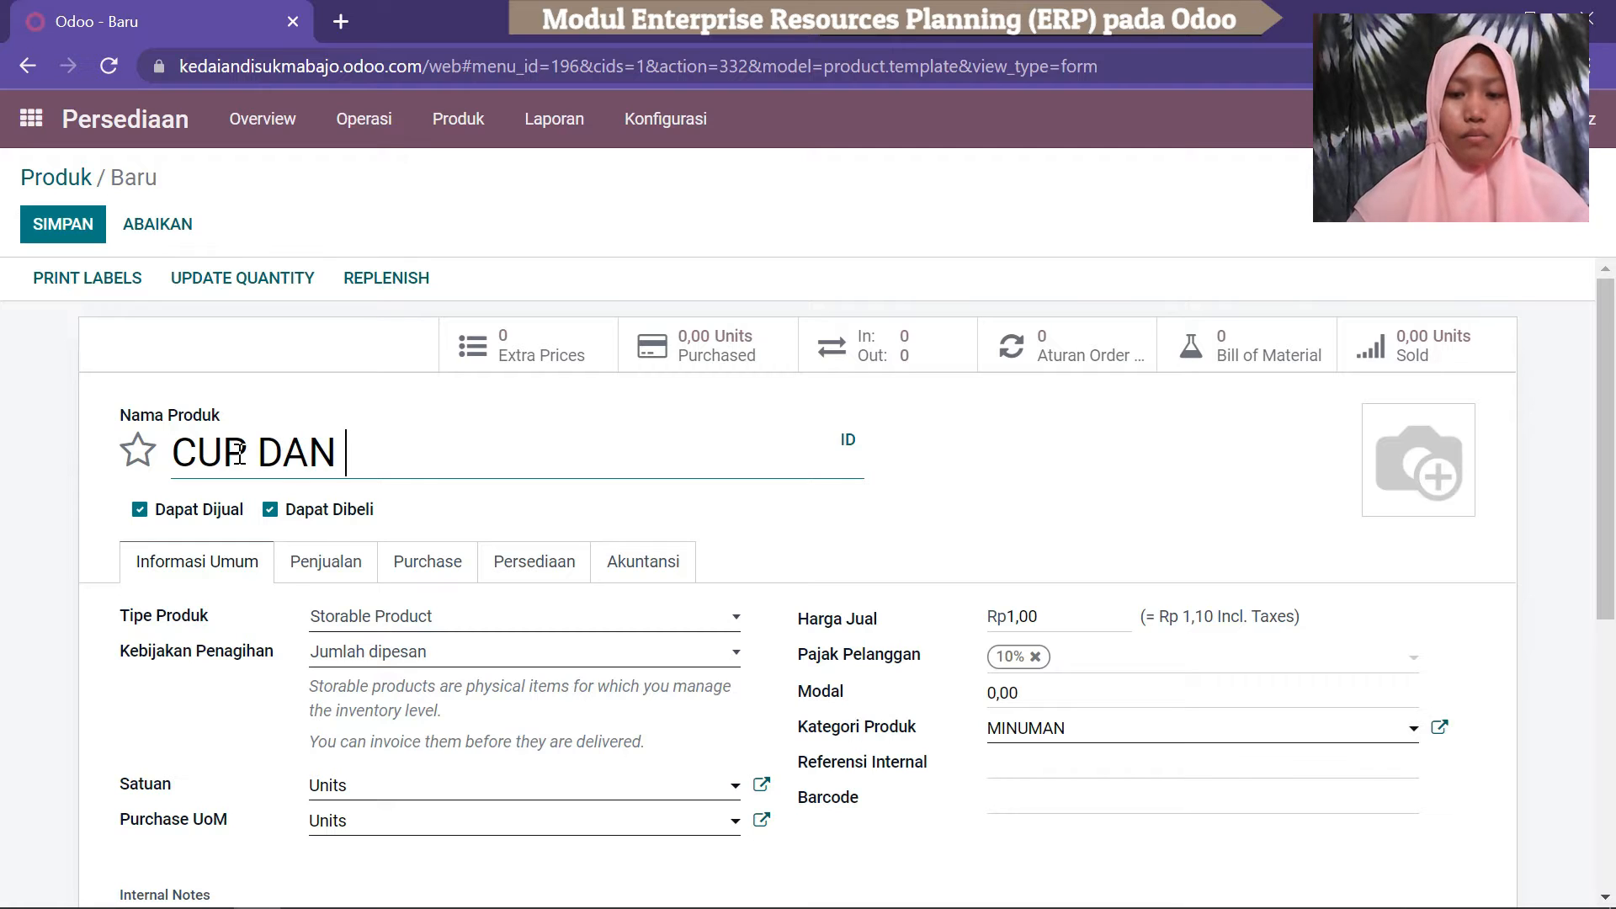
pyautogui.write('UTUP')
pyautogui.click(240, 452)
pyautogui.press('BackSpace')
pyautogui.write('P')
pyautogui.press('End')
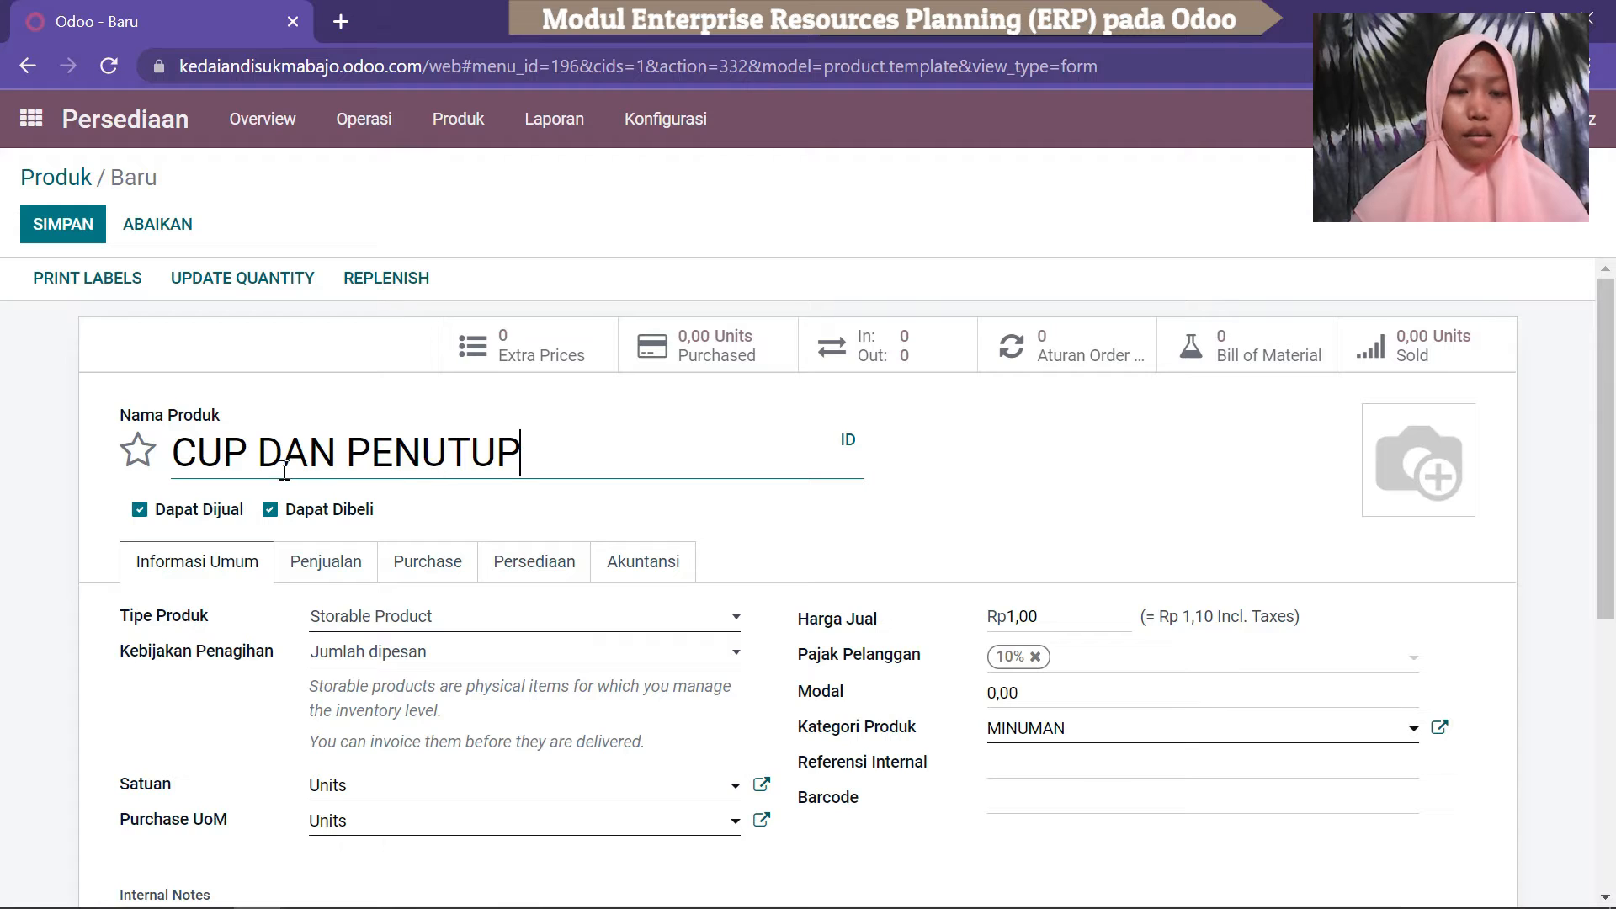
pyautogui.click(140, 510)
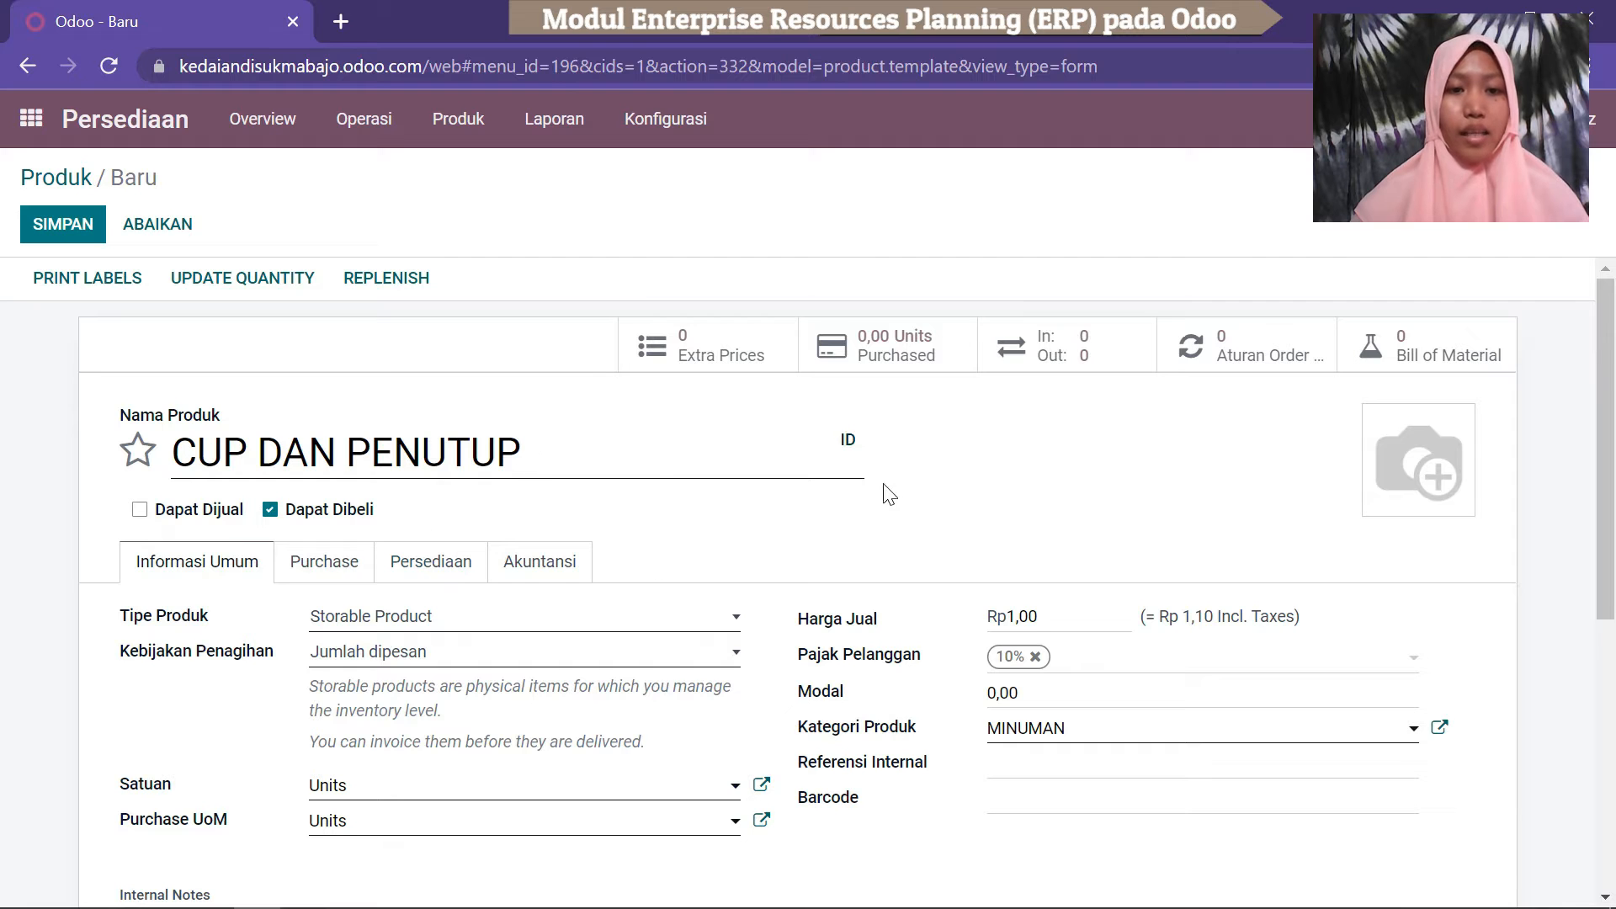
# Clear CUP DAN PENUTUP's sales price (Harga Jual) and remove its 10% customer tax.
pyautogui.moveTo(1607, 396)
pyautogui.mouseDown()
pyautogui.moveTo(1607, 452)
pyautogui.moveTo(1607, 405)
pyautogui.mouseUp()
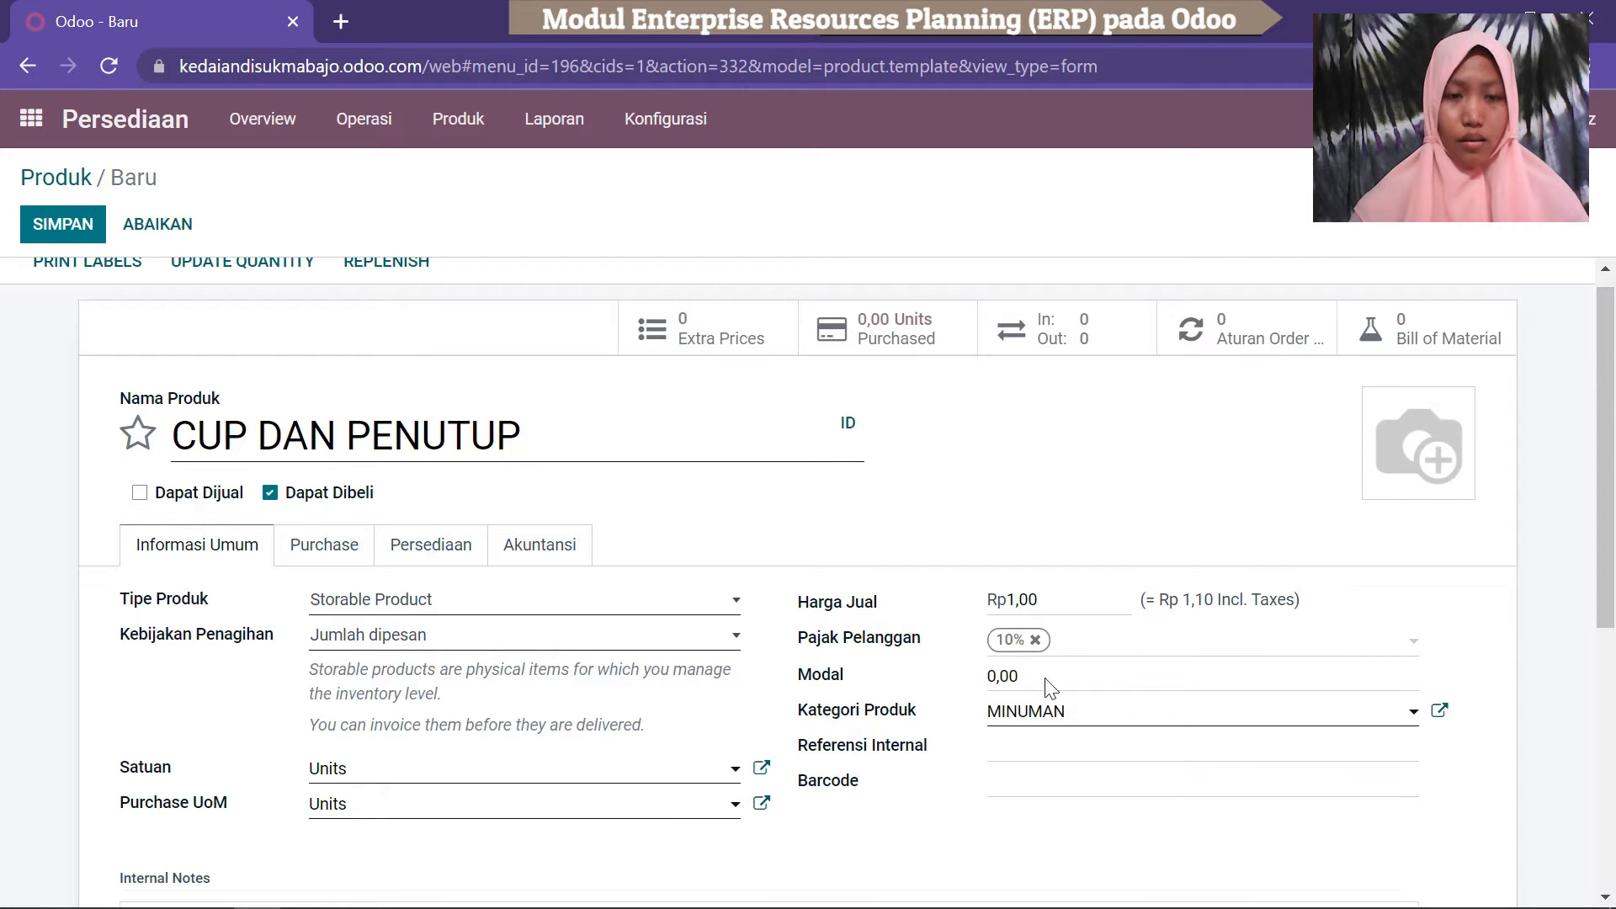
pyautogui.scroll(-1, 1614, 589)
pyautogui.scroll(-1, 1614, 589)
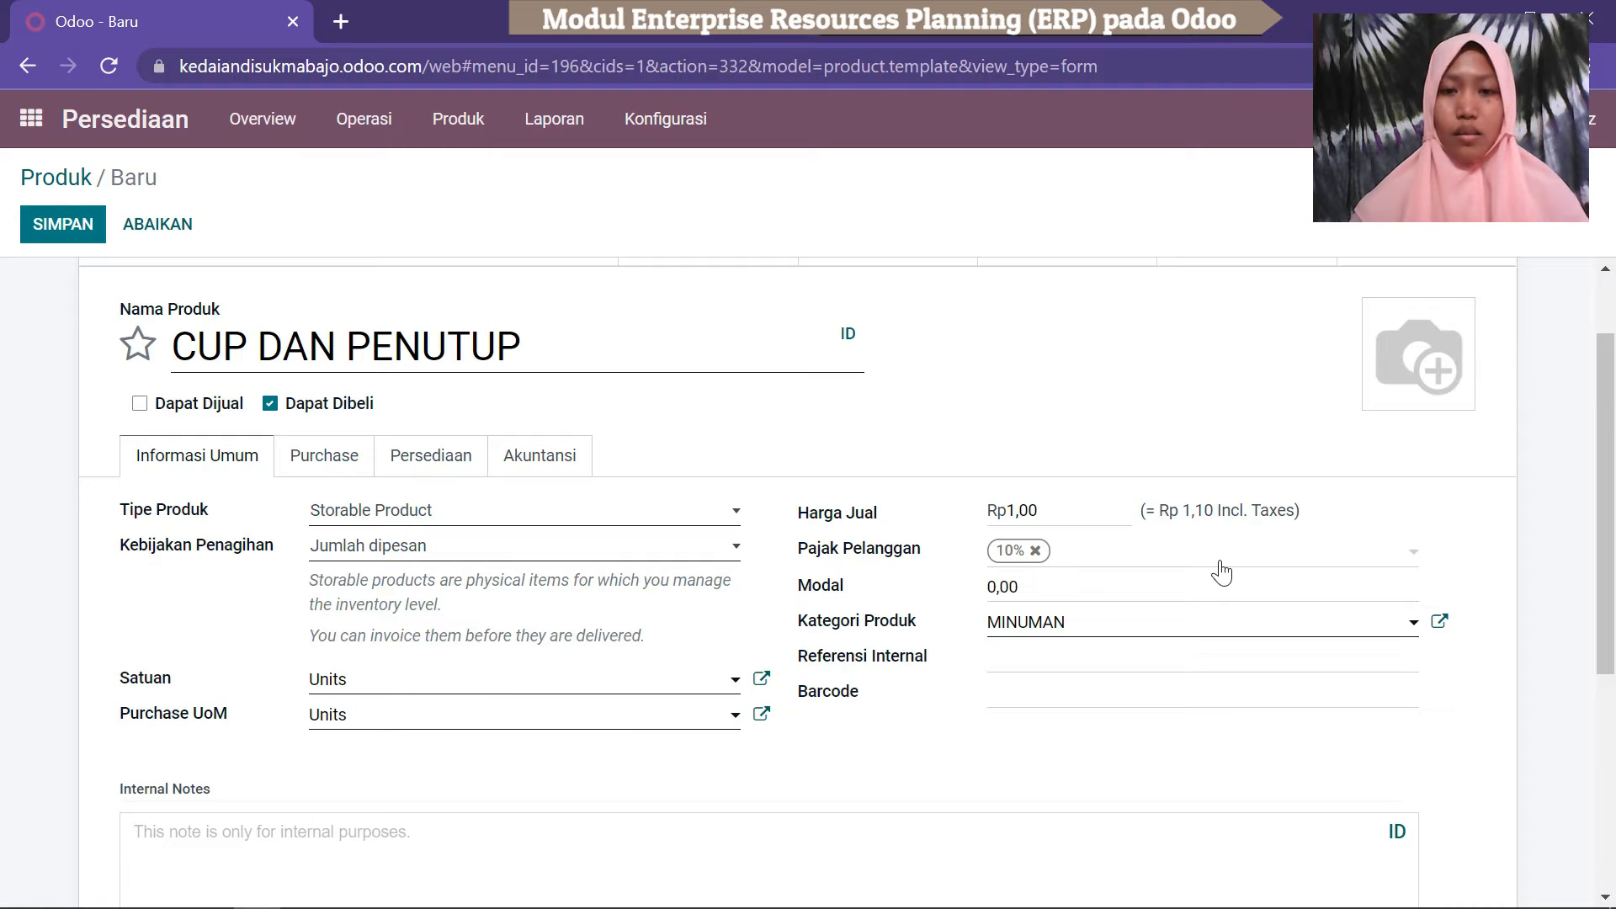
pyautogui.scroll(1, 1614, 485)
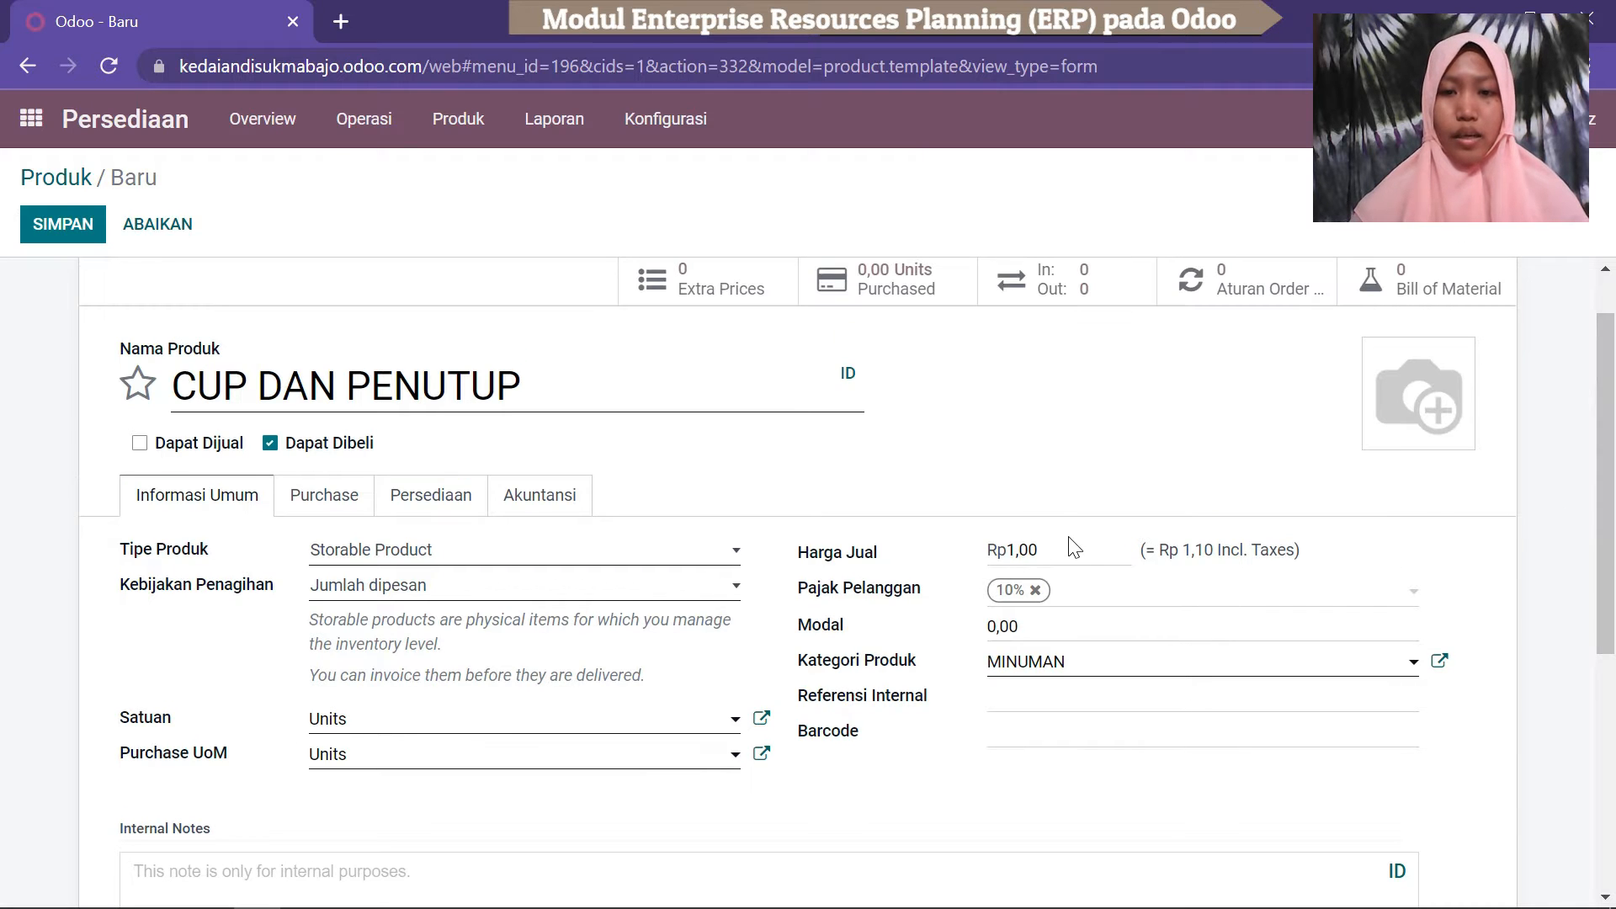
pyautogui.click(1065, 547)
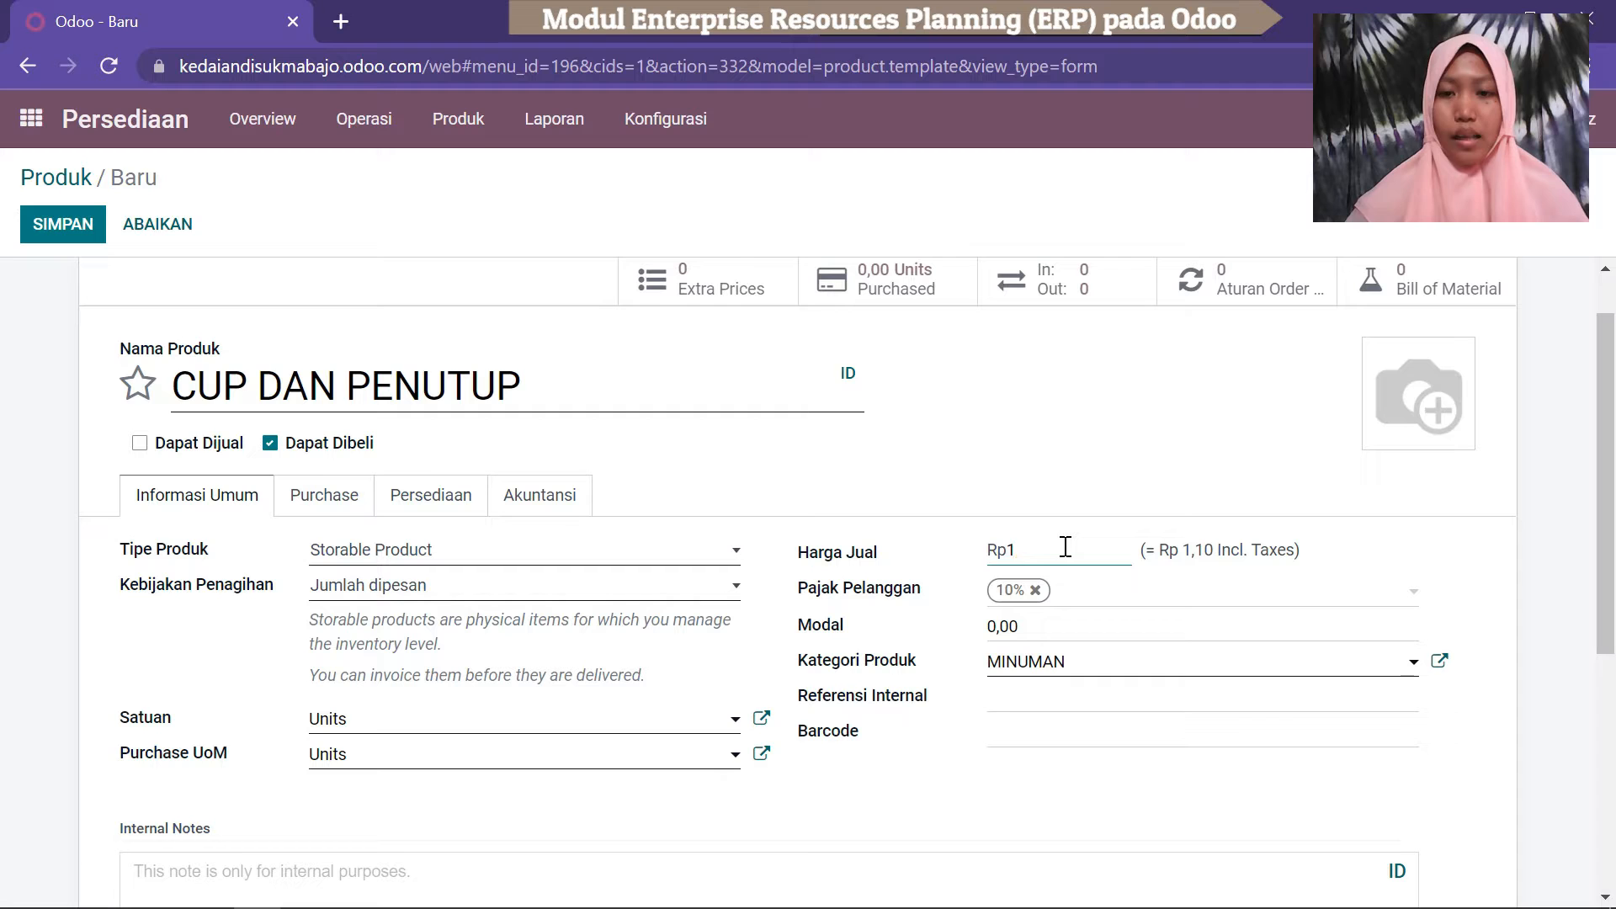
pyautogui.scroll(-1, 1044, 551)
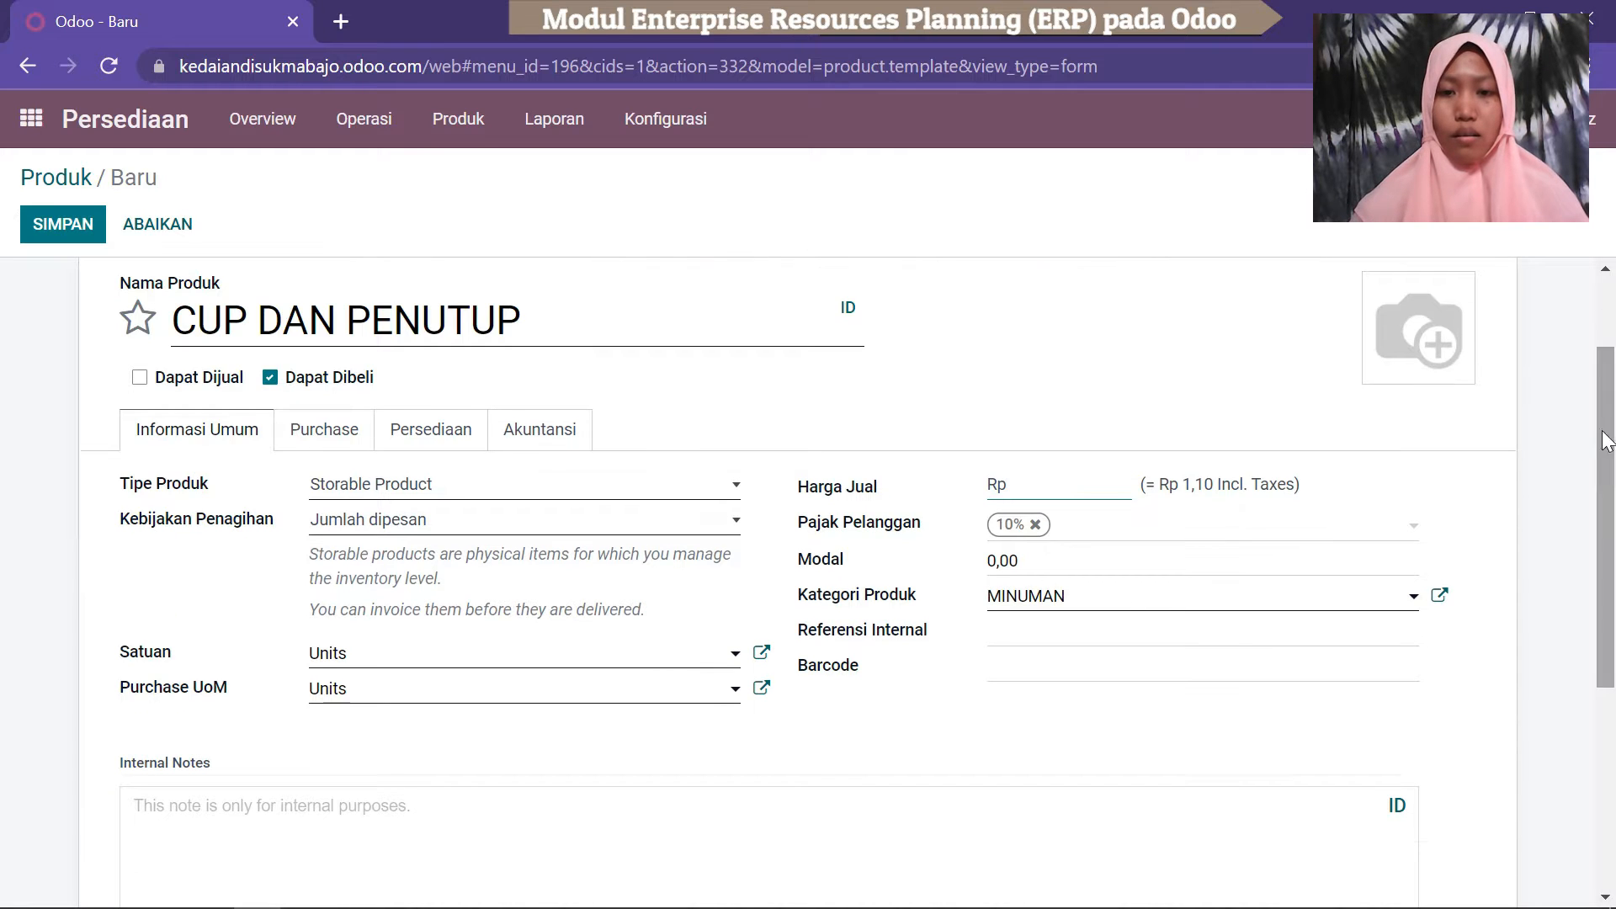
pyautogui.click(1035, 530)
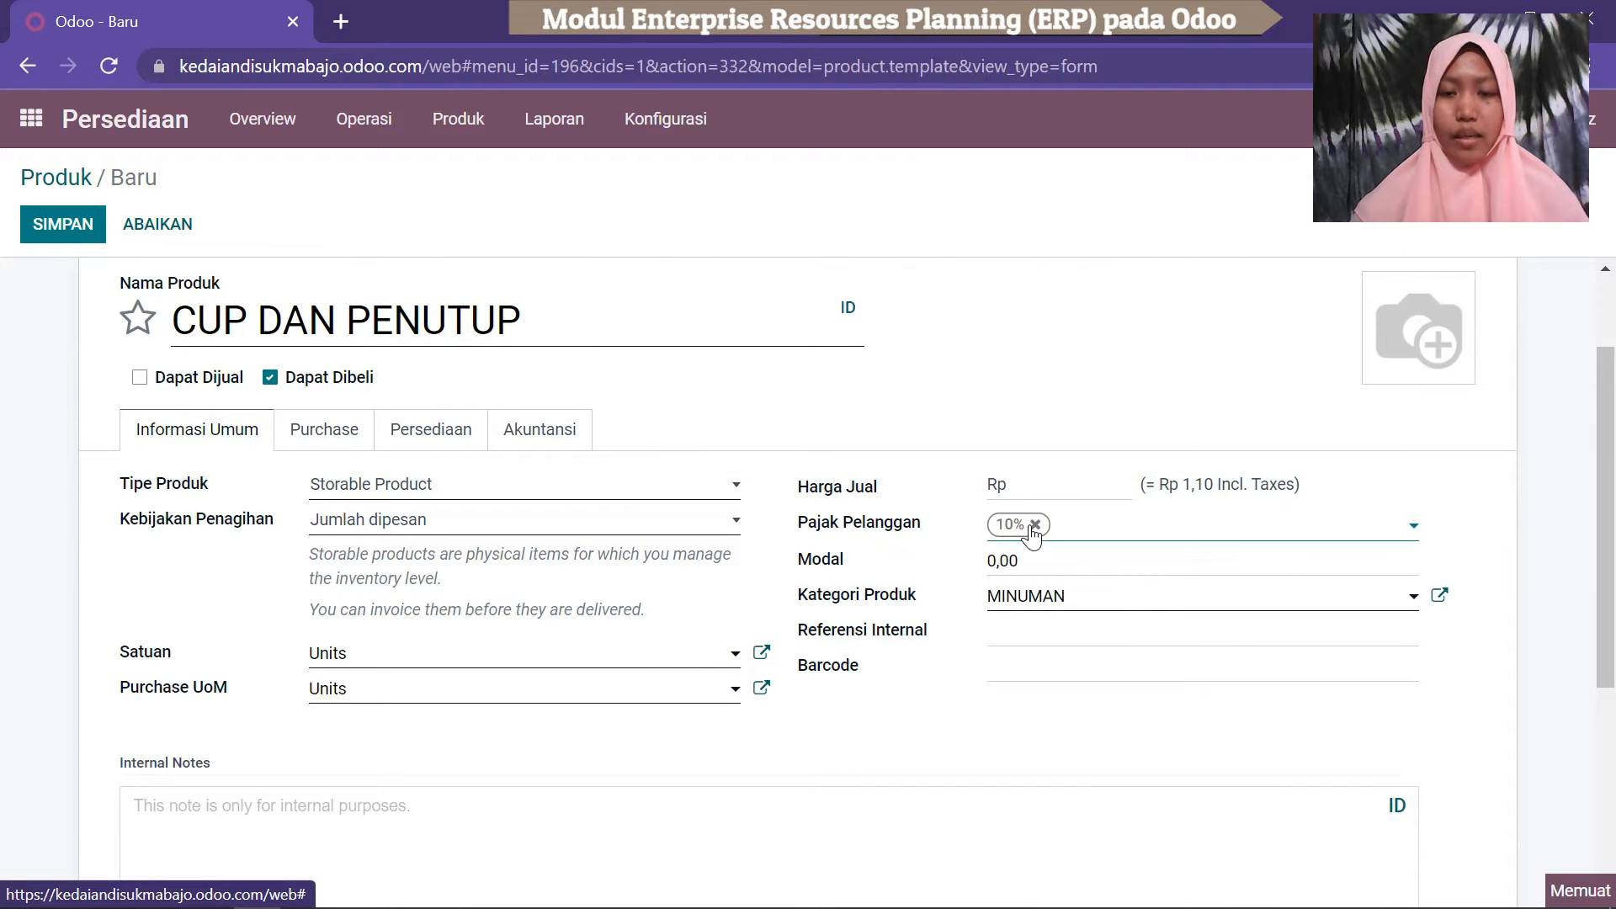
# Set CUP DAN PENUTUP's cost (Modal) to 320 and its internal reference to CDP.
pyautogui.click(1053, 556)
pyautogui.press('BackSpace')
pyautogui.press('BackSpace')
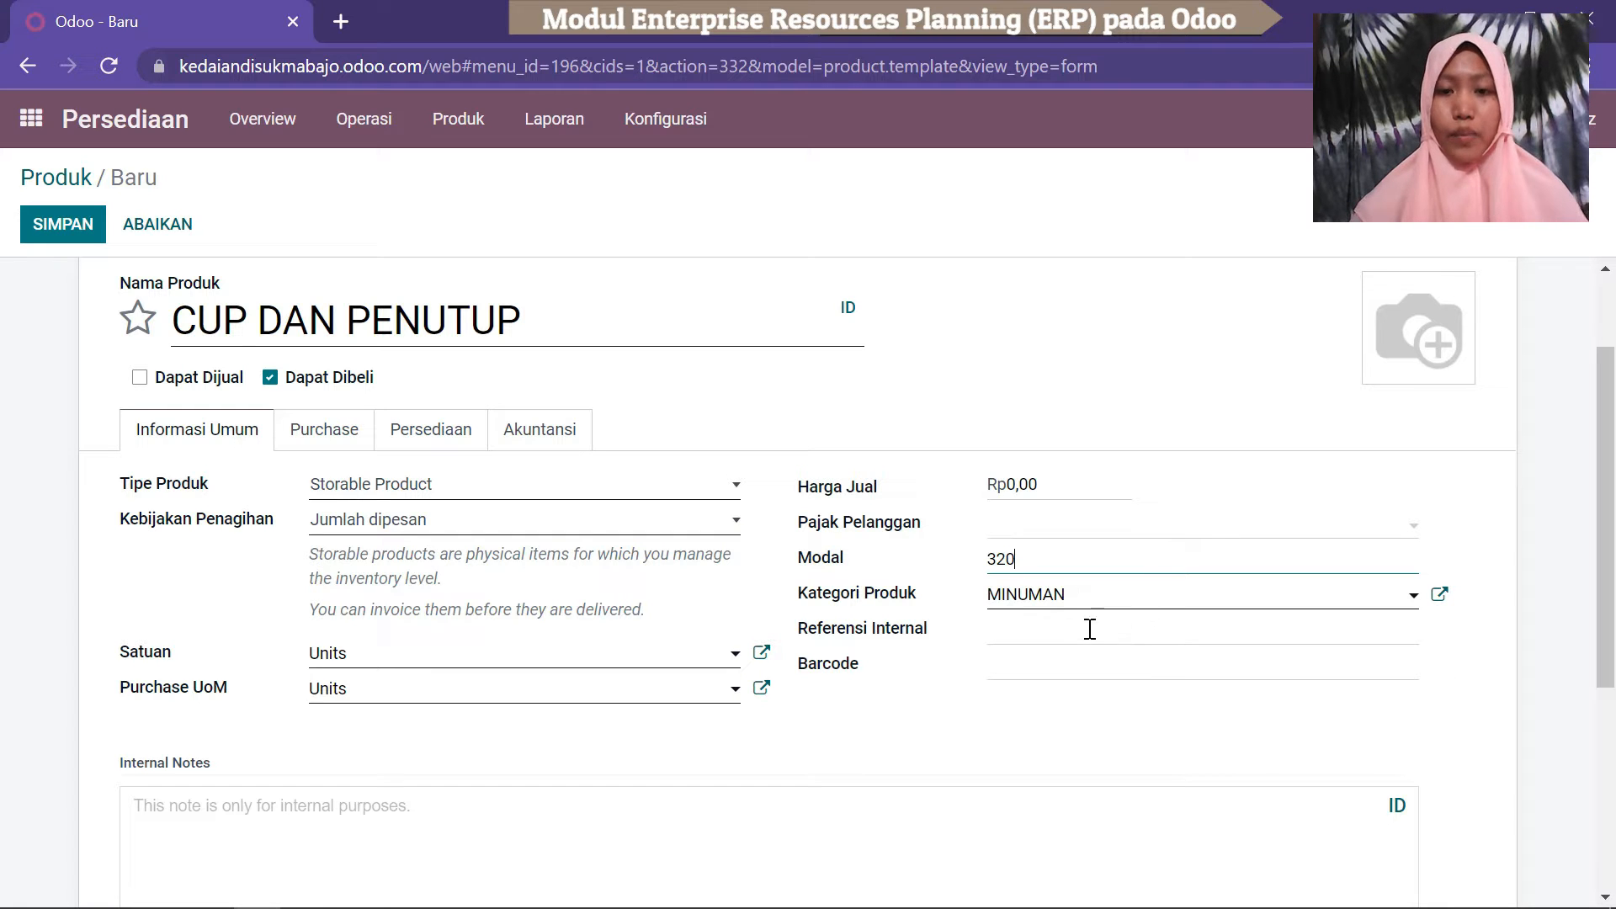
pyautogui.click(1030, 626)
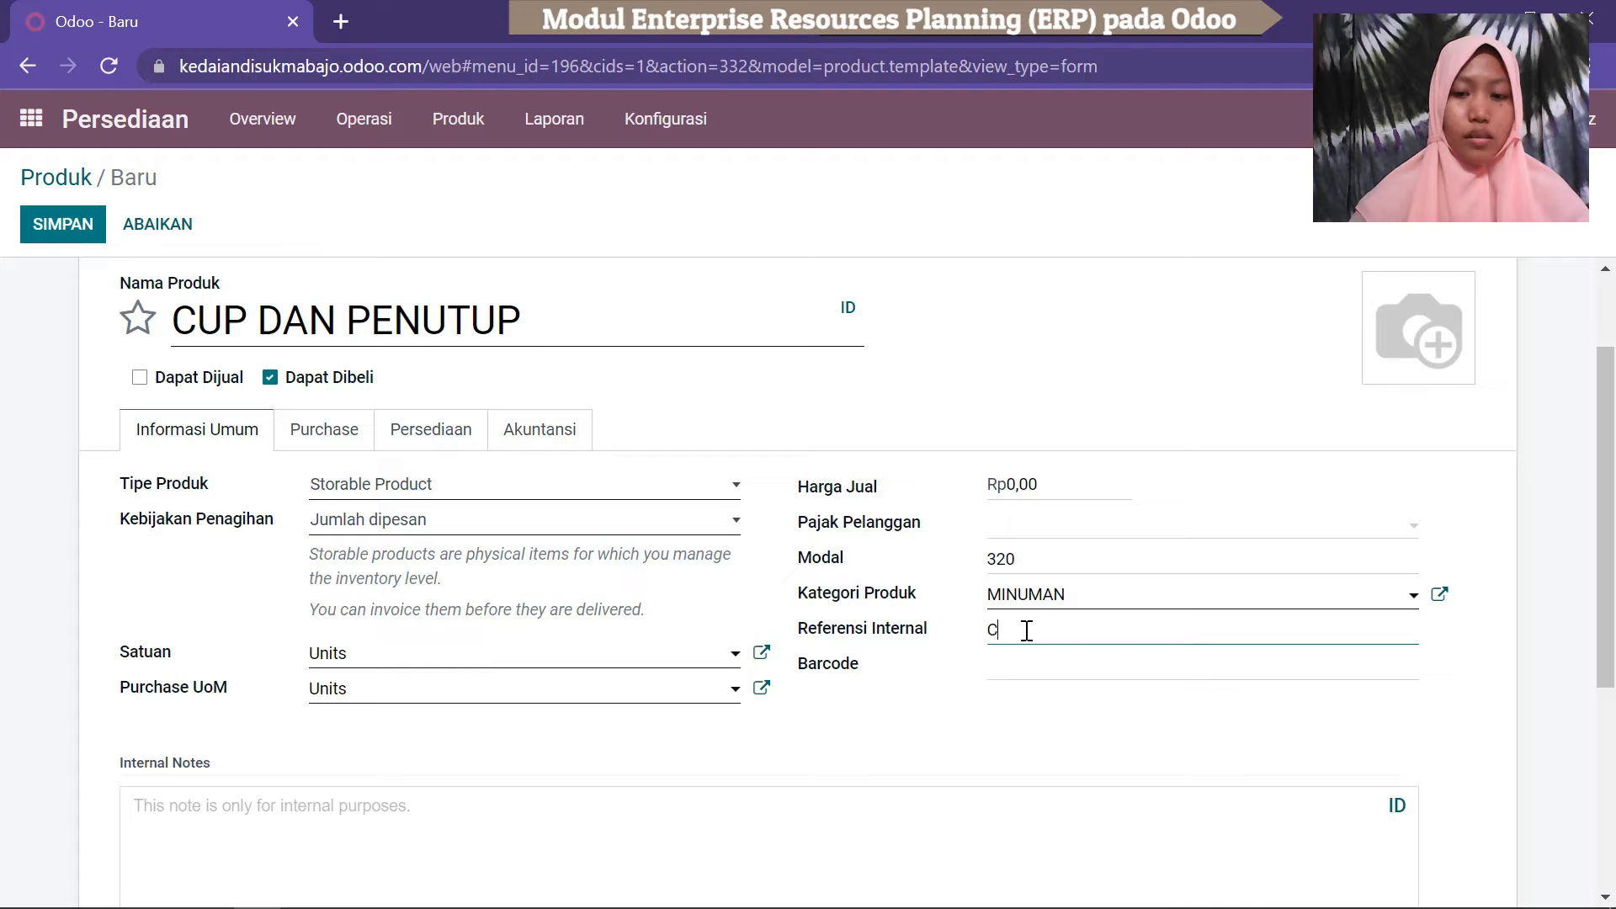
pyautogui.write('CDP')
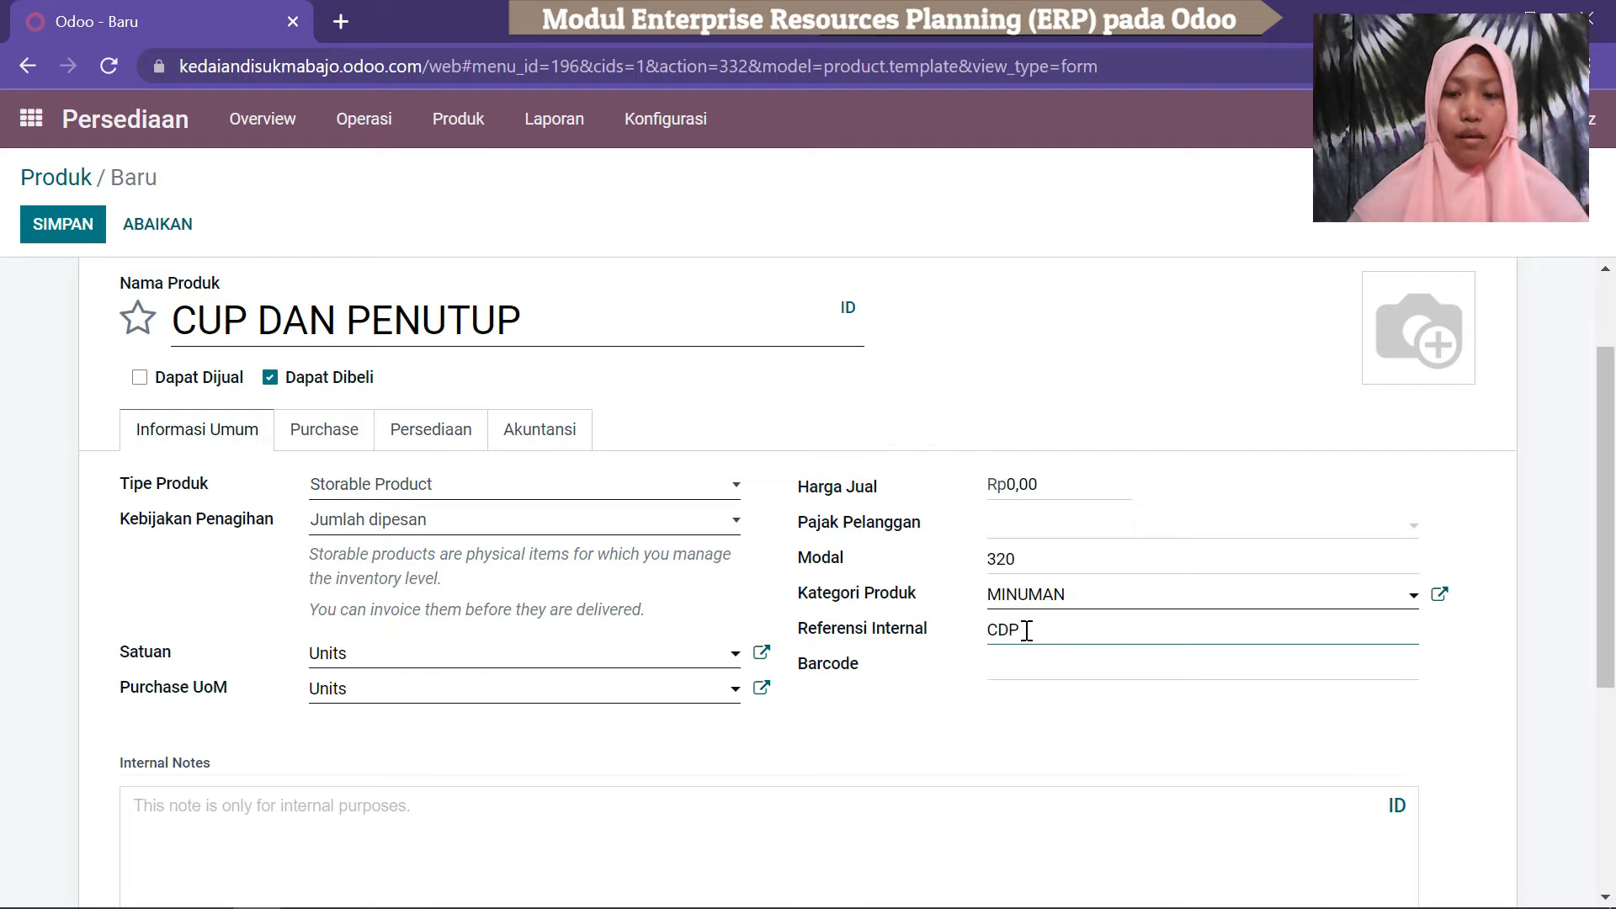
# Check CUP DAN PENUTUP's inventory route and save the product.
pyautogui.moveTo(1614, 381)
pyautogui.mouseDown()
pyautogui.moveTo(1614, 482)
pyautogui.moveTo(1614, 397)
pyautogui.mouseUp()
pyautogui.click(427, 404)
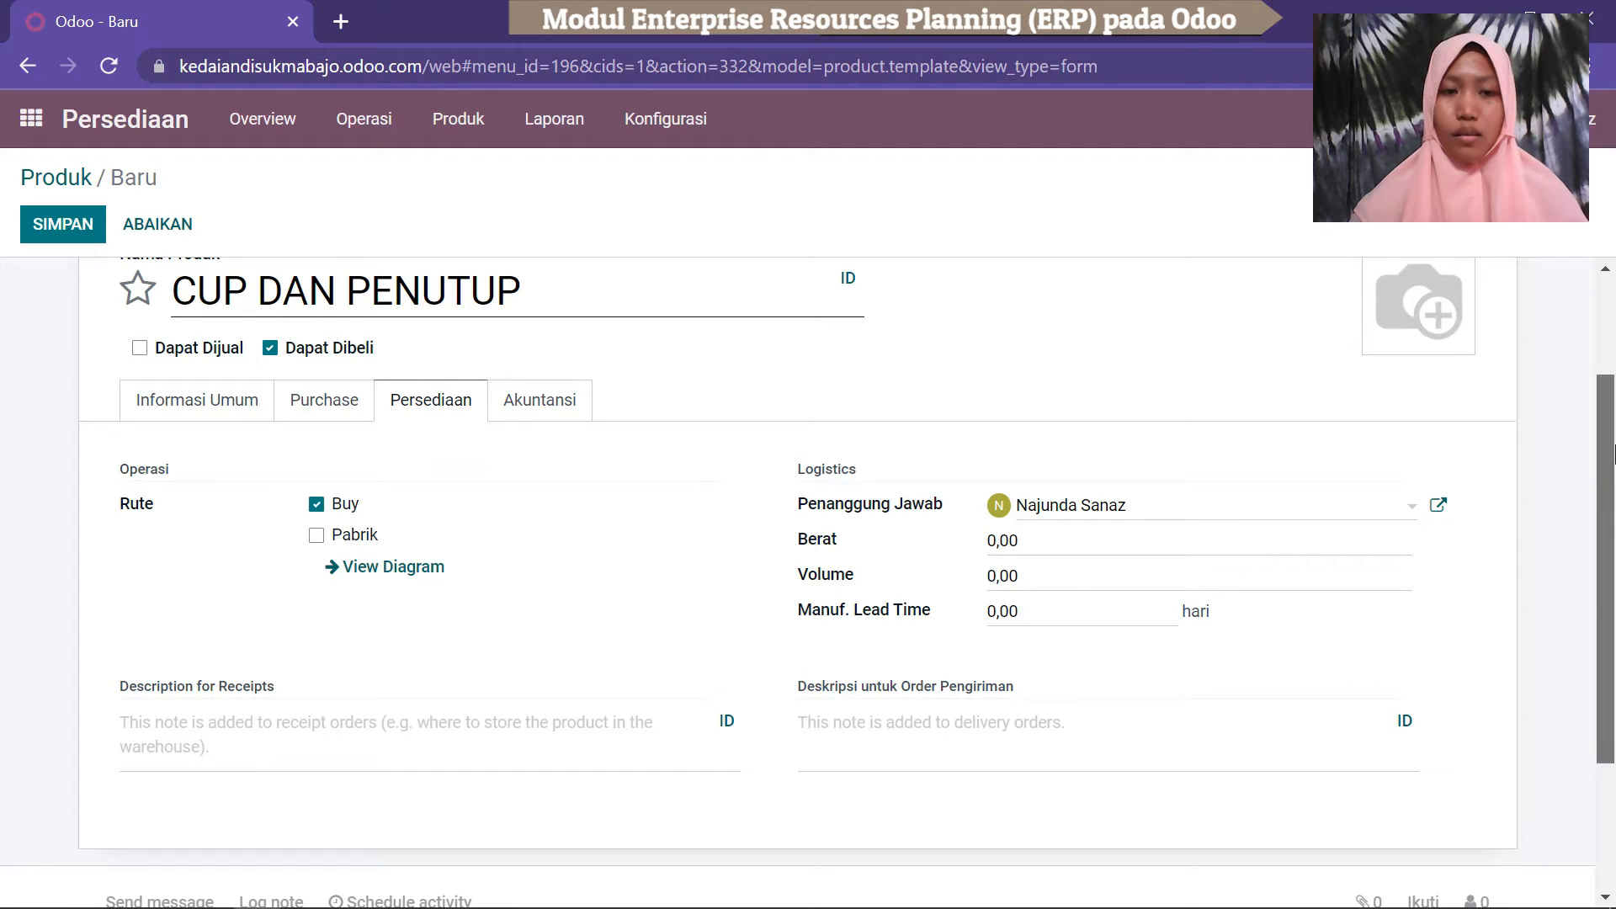
pyautogui.scroll(2, 497, 291)
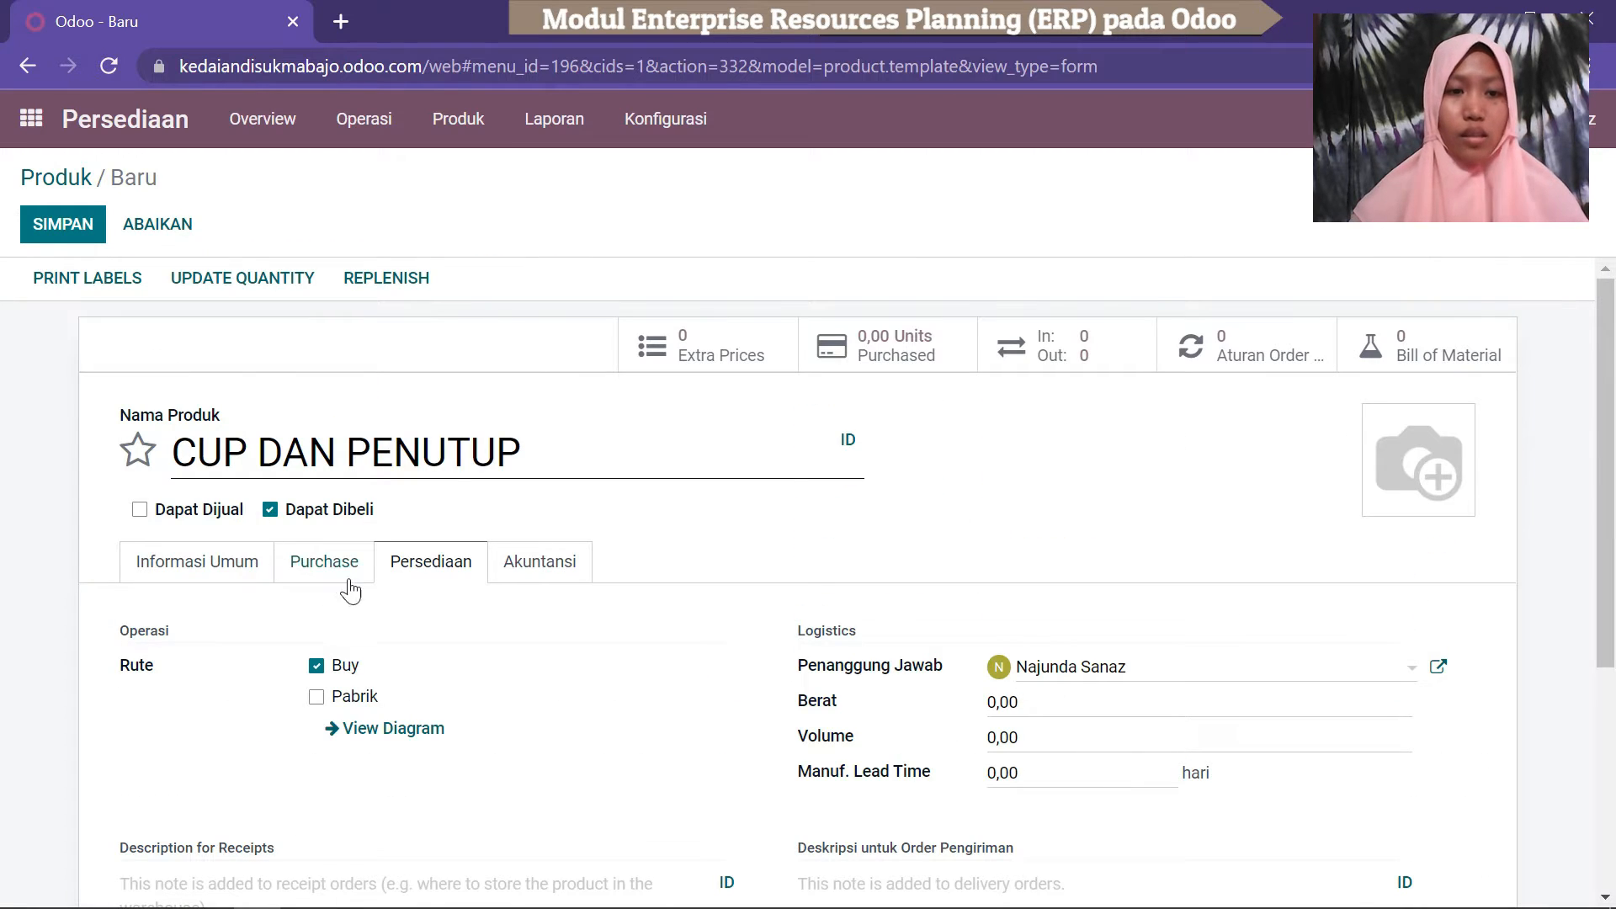
pyautogui.click(154, 571)
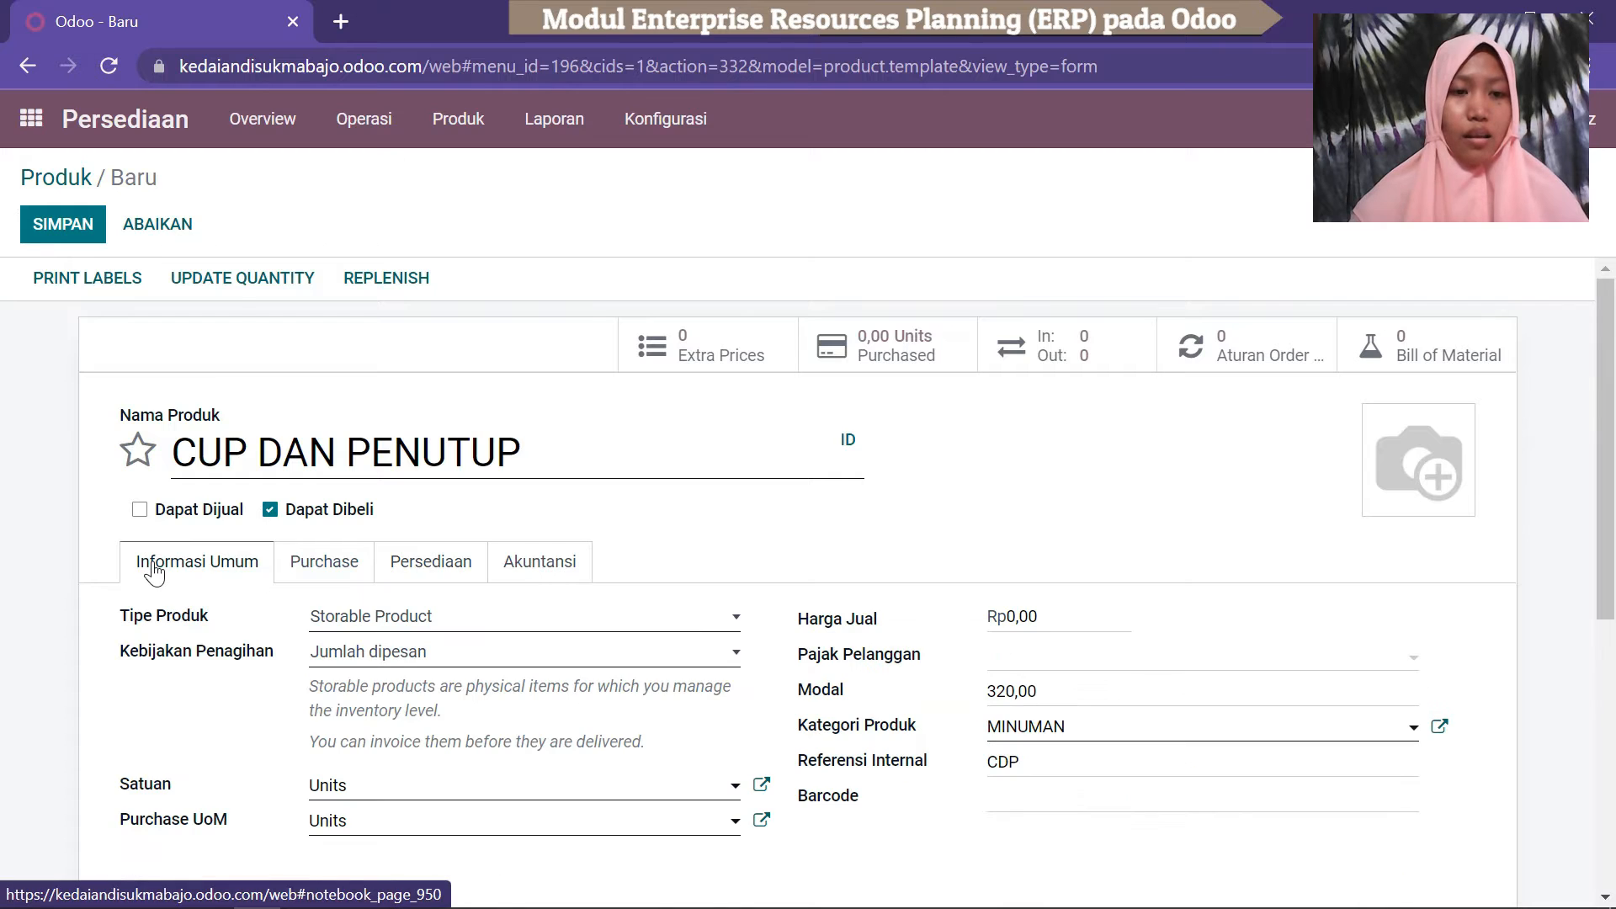
pyautogui.click(69, 246)
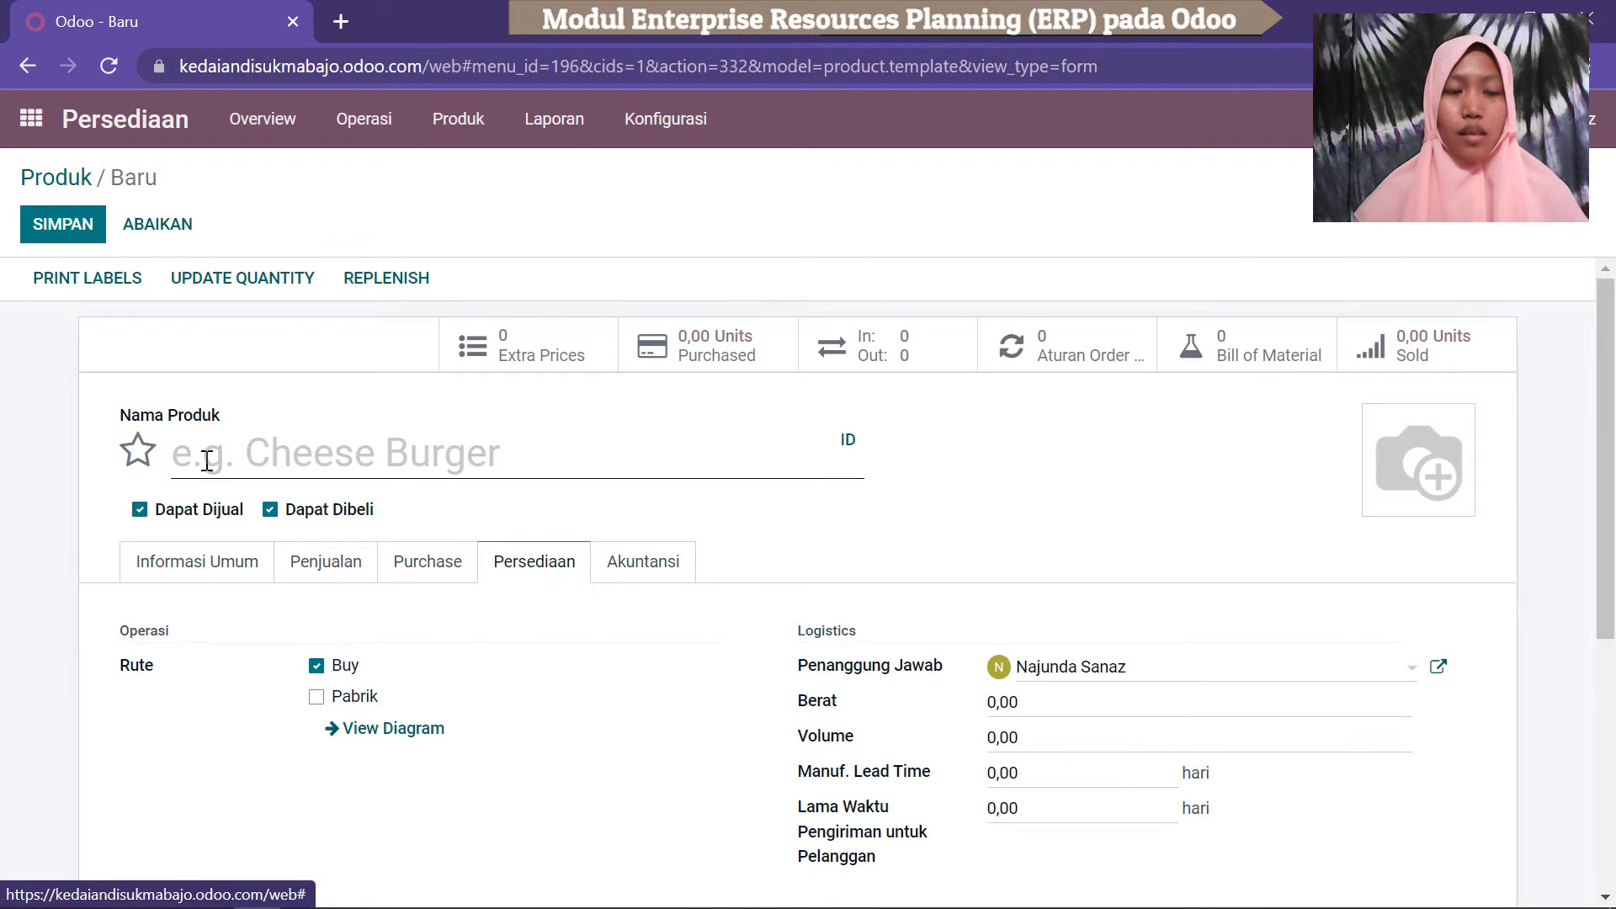
# Consult the KEDAI ANDI SUKMA notes in Notepad for the tools and ingredients, and return to the blank product's name in Odoo.
pyautogui.click(271, 450)
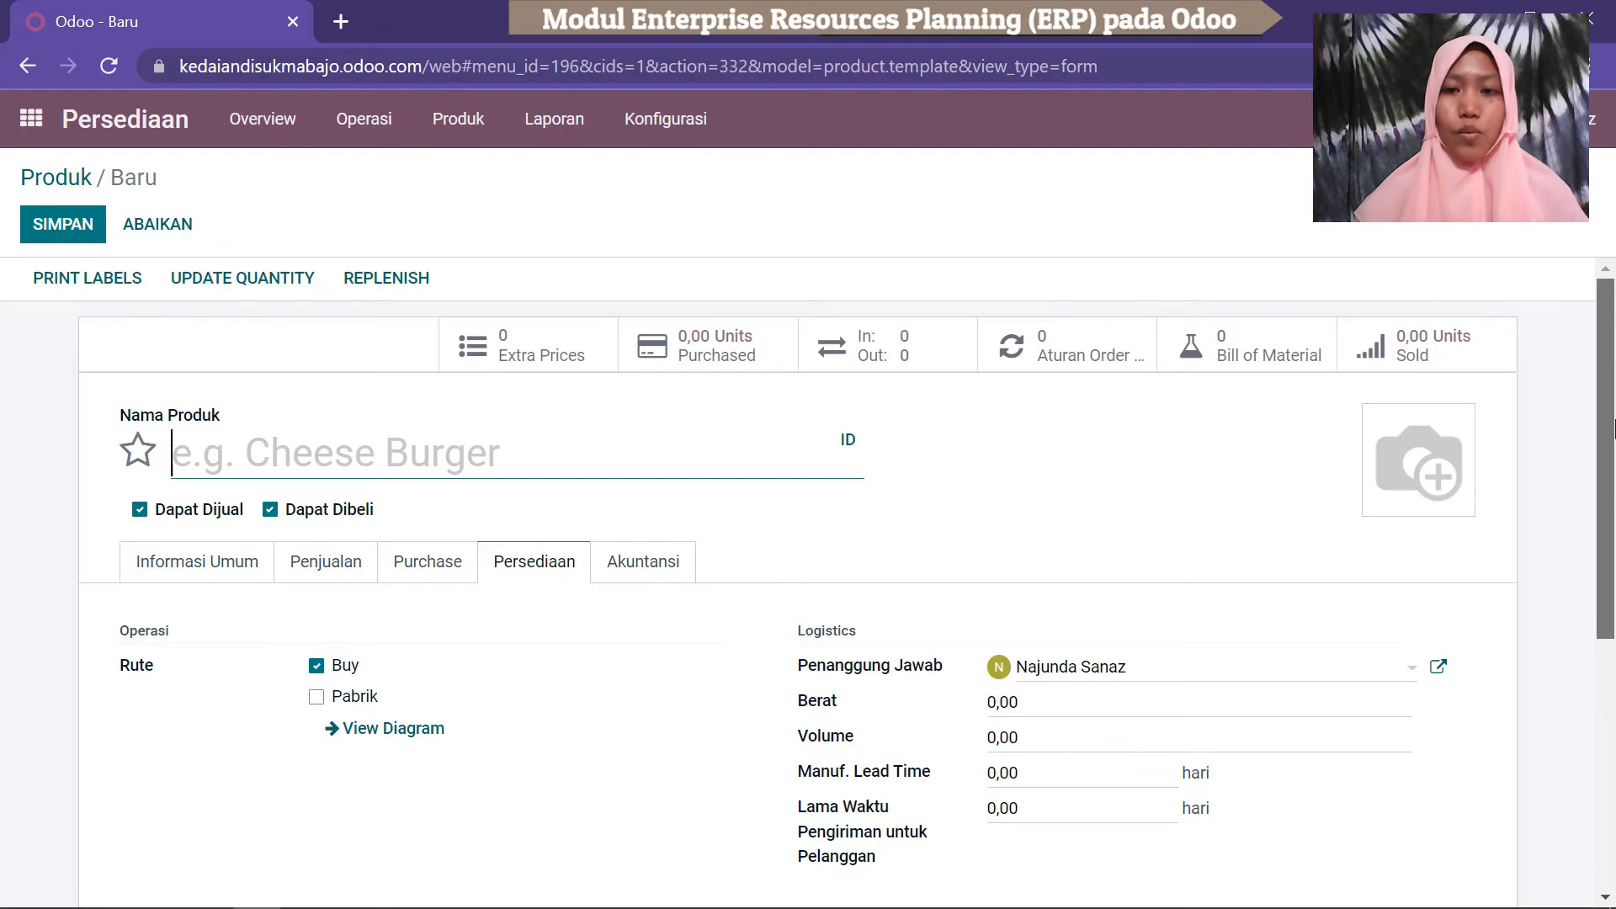
pyautogui.scroll(-1, 1350, 429)
pyautogui.moveTo(521, 908)
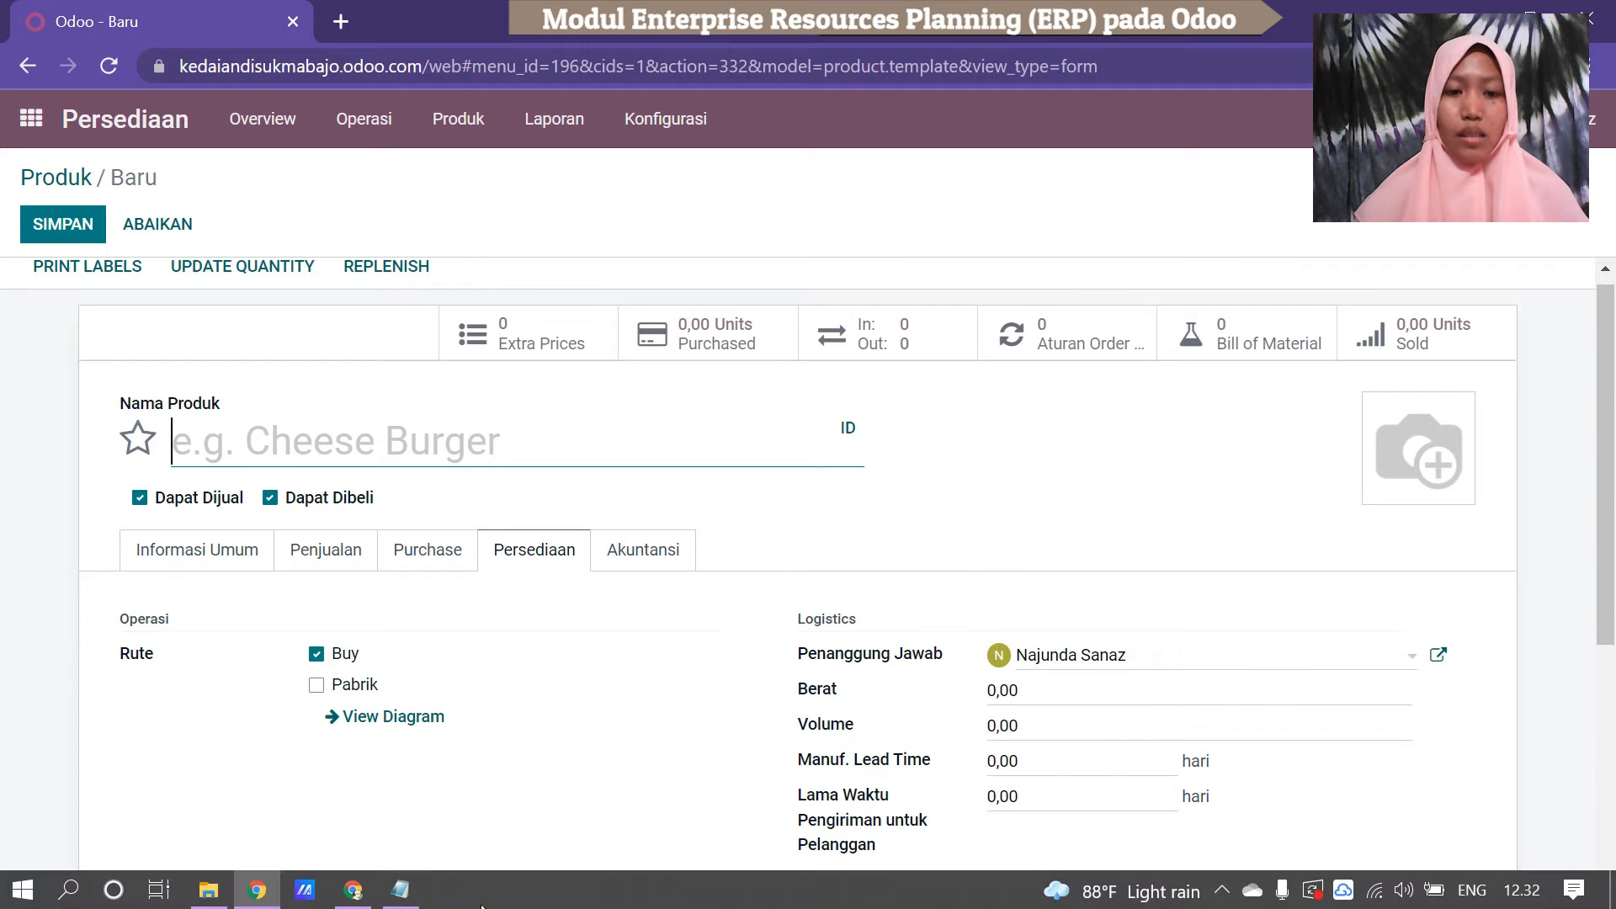
pyautogui.click(400, 894)
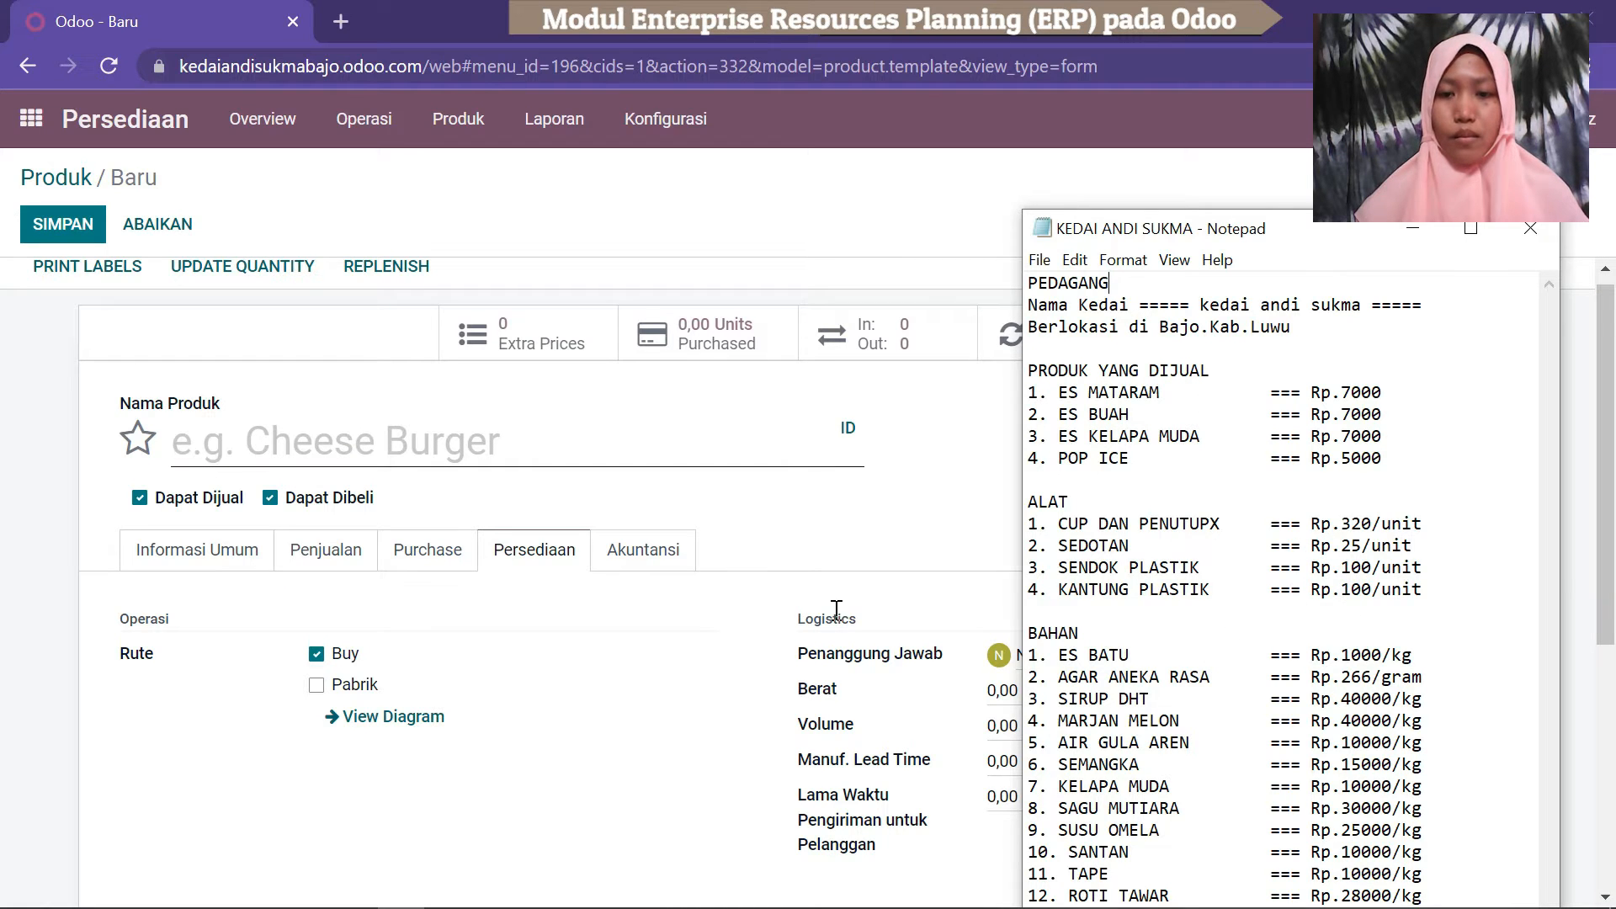
pyautogui.click(758, 432)
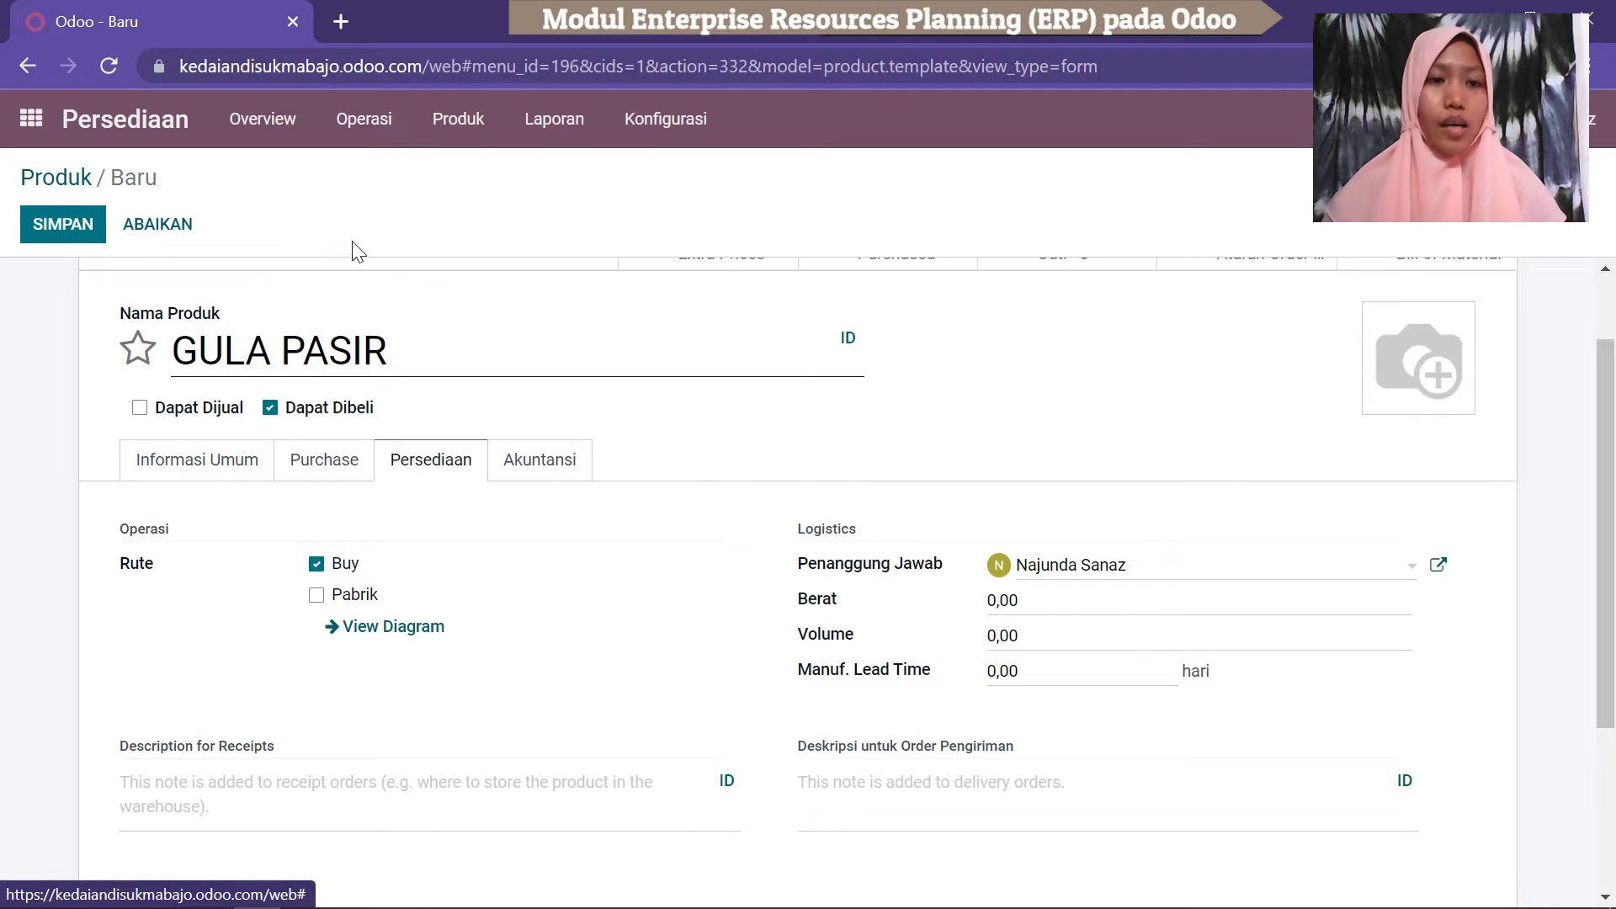
# Save the GULA PASIR product and open the product list to review all registered products.
pyautogui.click(68, 244)
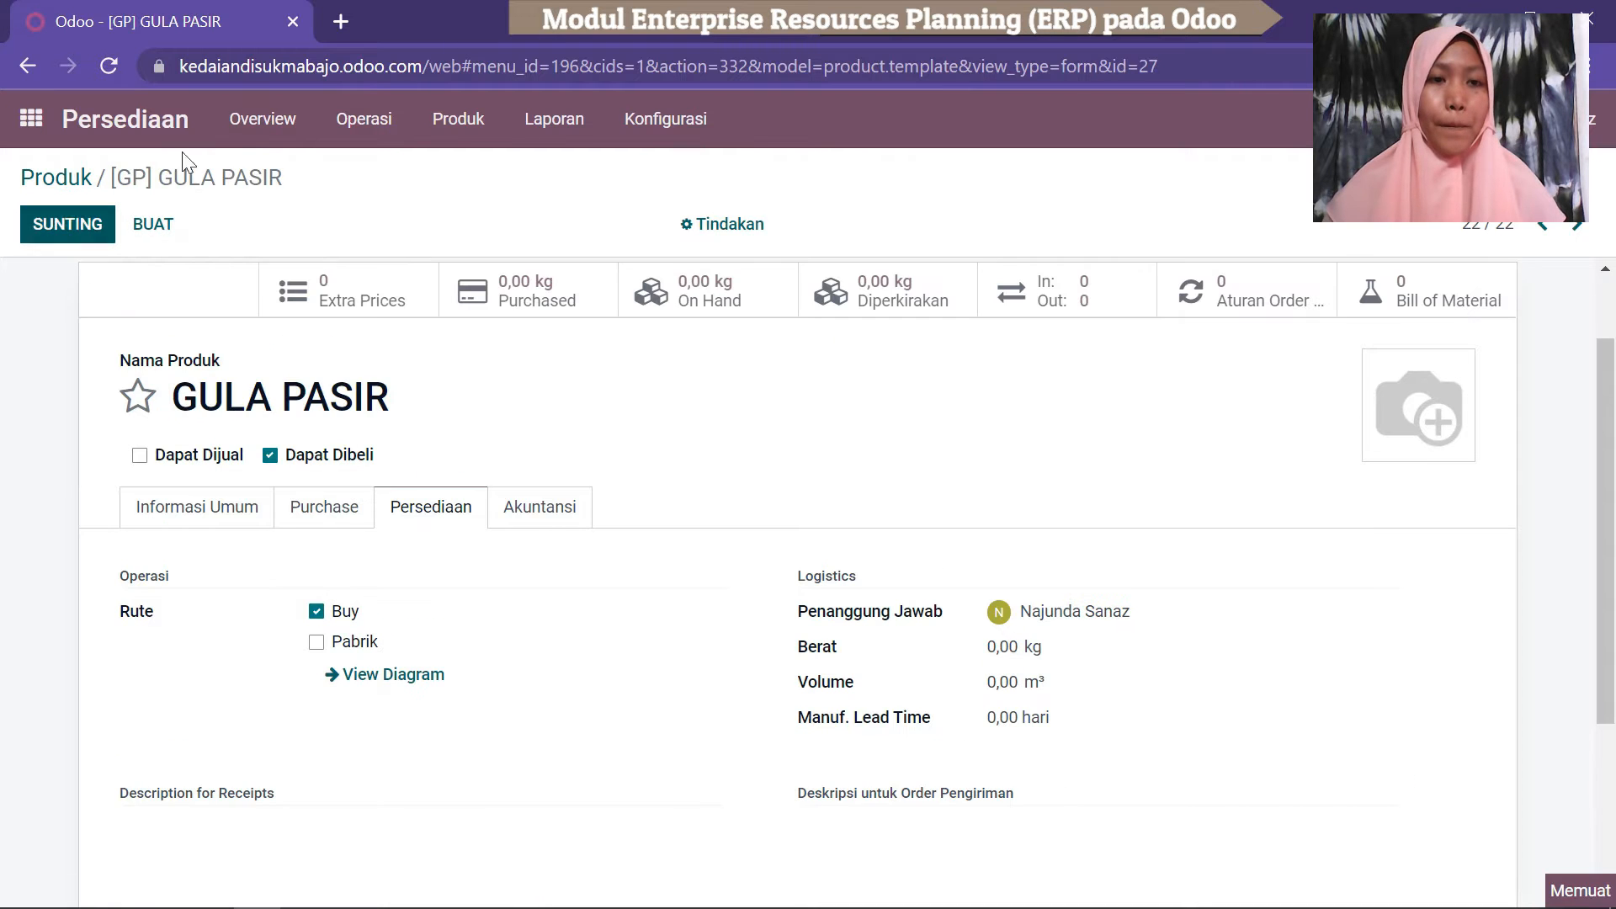
pyautogui.click(459, 117)
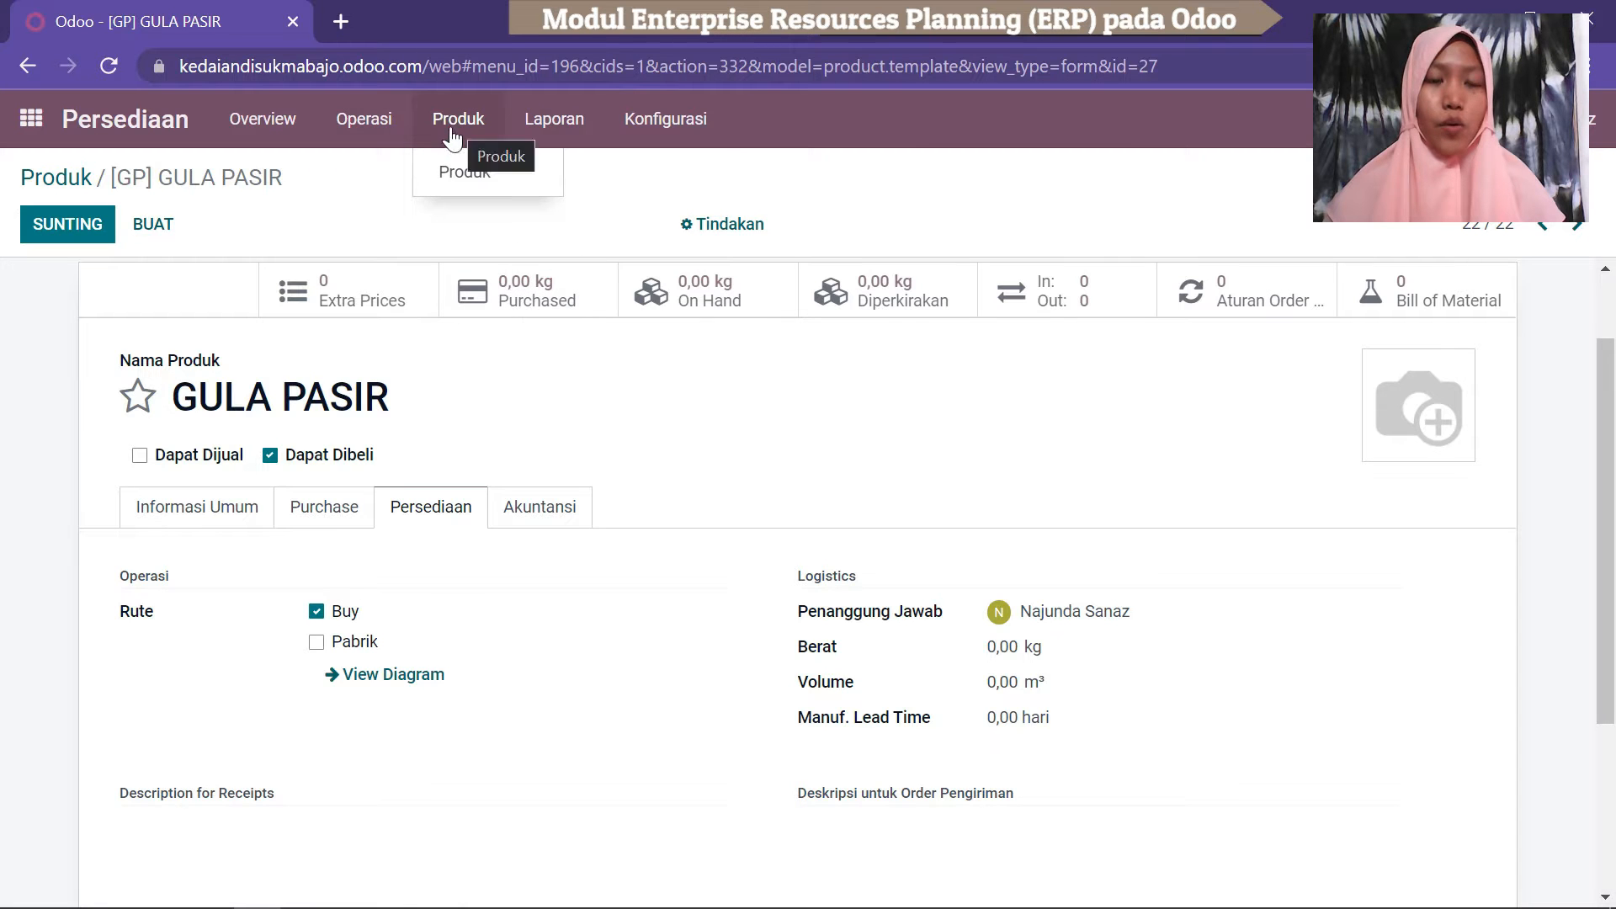
pyautogui.click(459, 174)
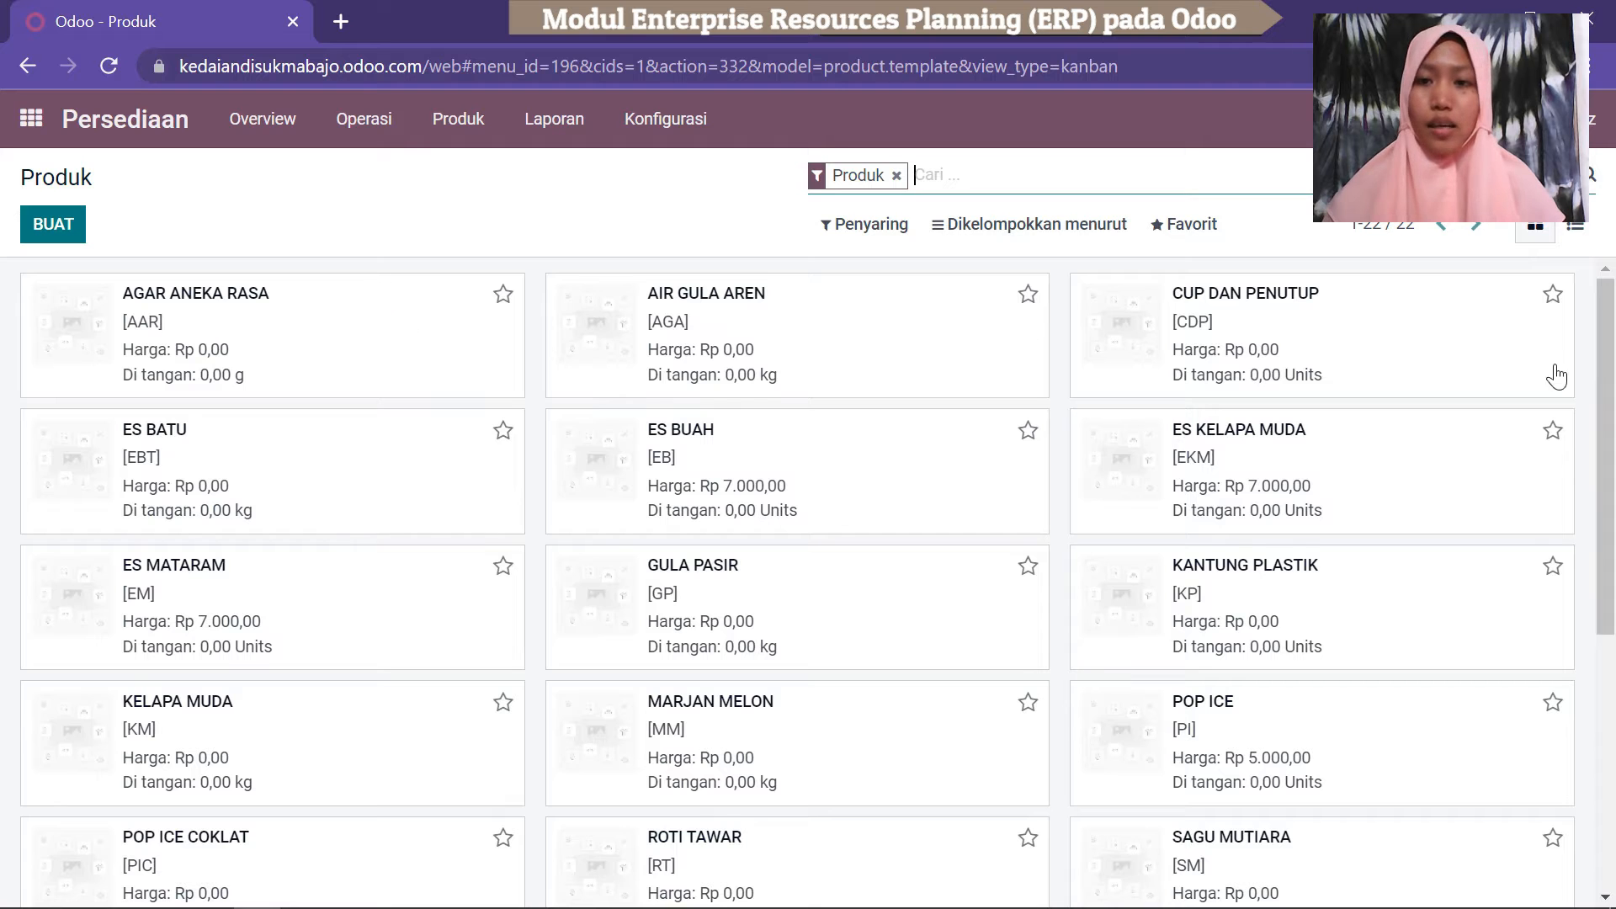
pyautogui.moveTo(1610, 426); pyautogui.dragTo(1612, 299)
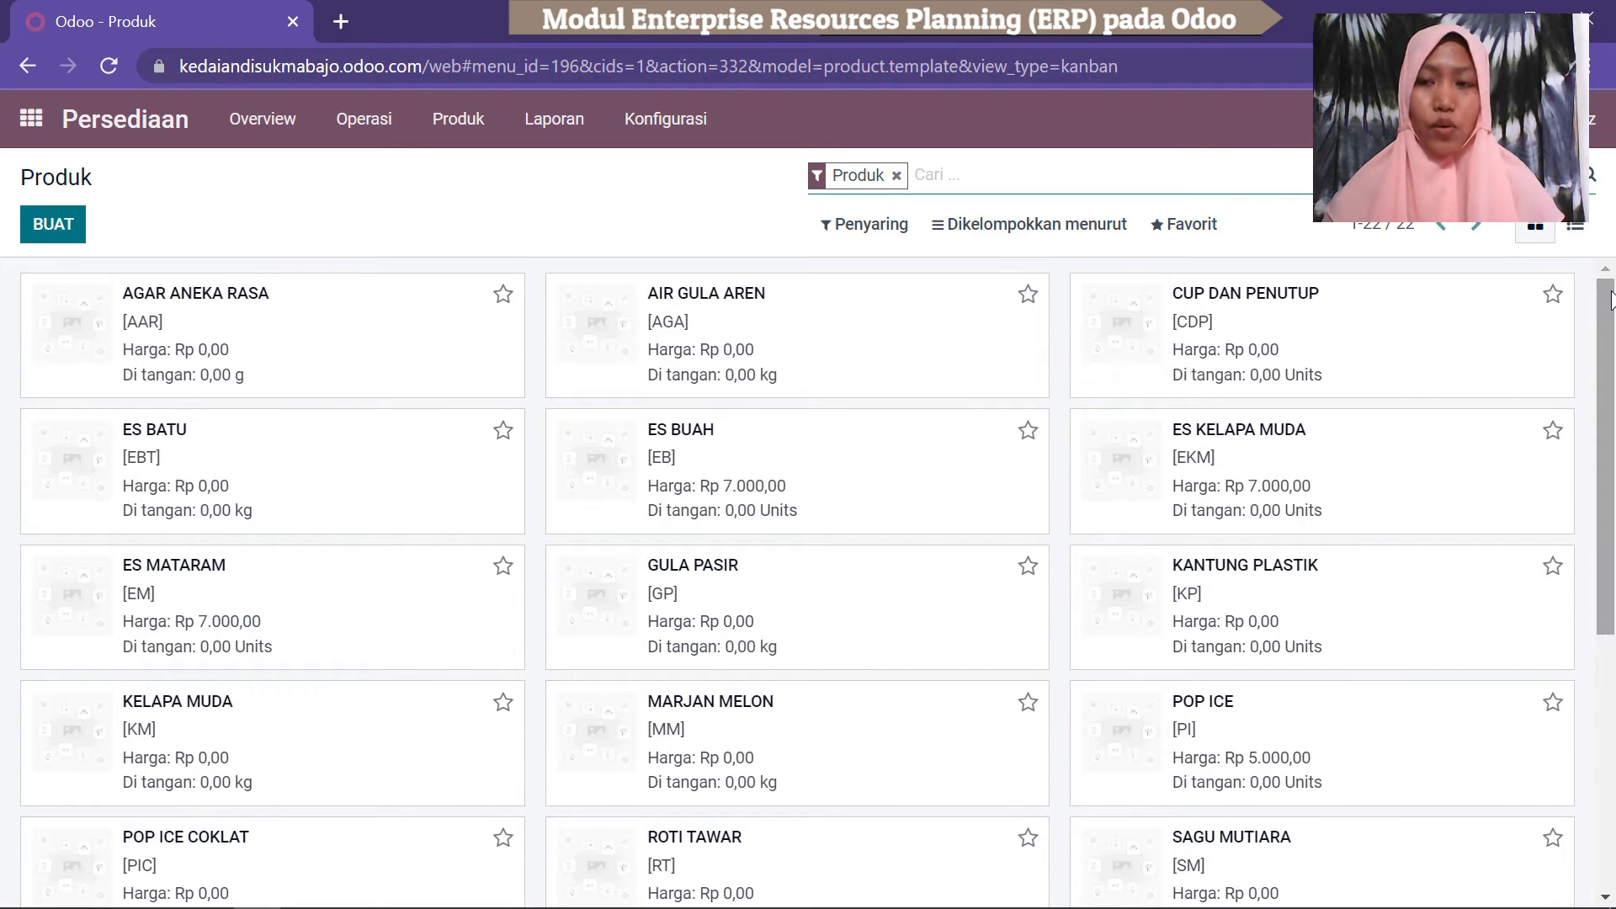
# Look through the whole product list to check the registered drinks, tools and ingredients with their references and prices.
pyautogui.moveTo(1612, 298)
pyautogui.mouseDown()
pyautogui.moveTo(1613, 638)
pyautogui.moveTo(1614, 313)
pyautogui.moveTo(1582, 362)
pyautogui.moveTo(1585, 289)
pyautogui.mouseUp()
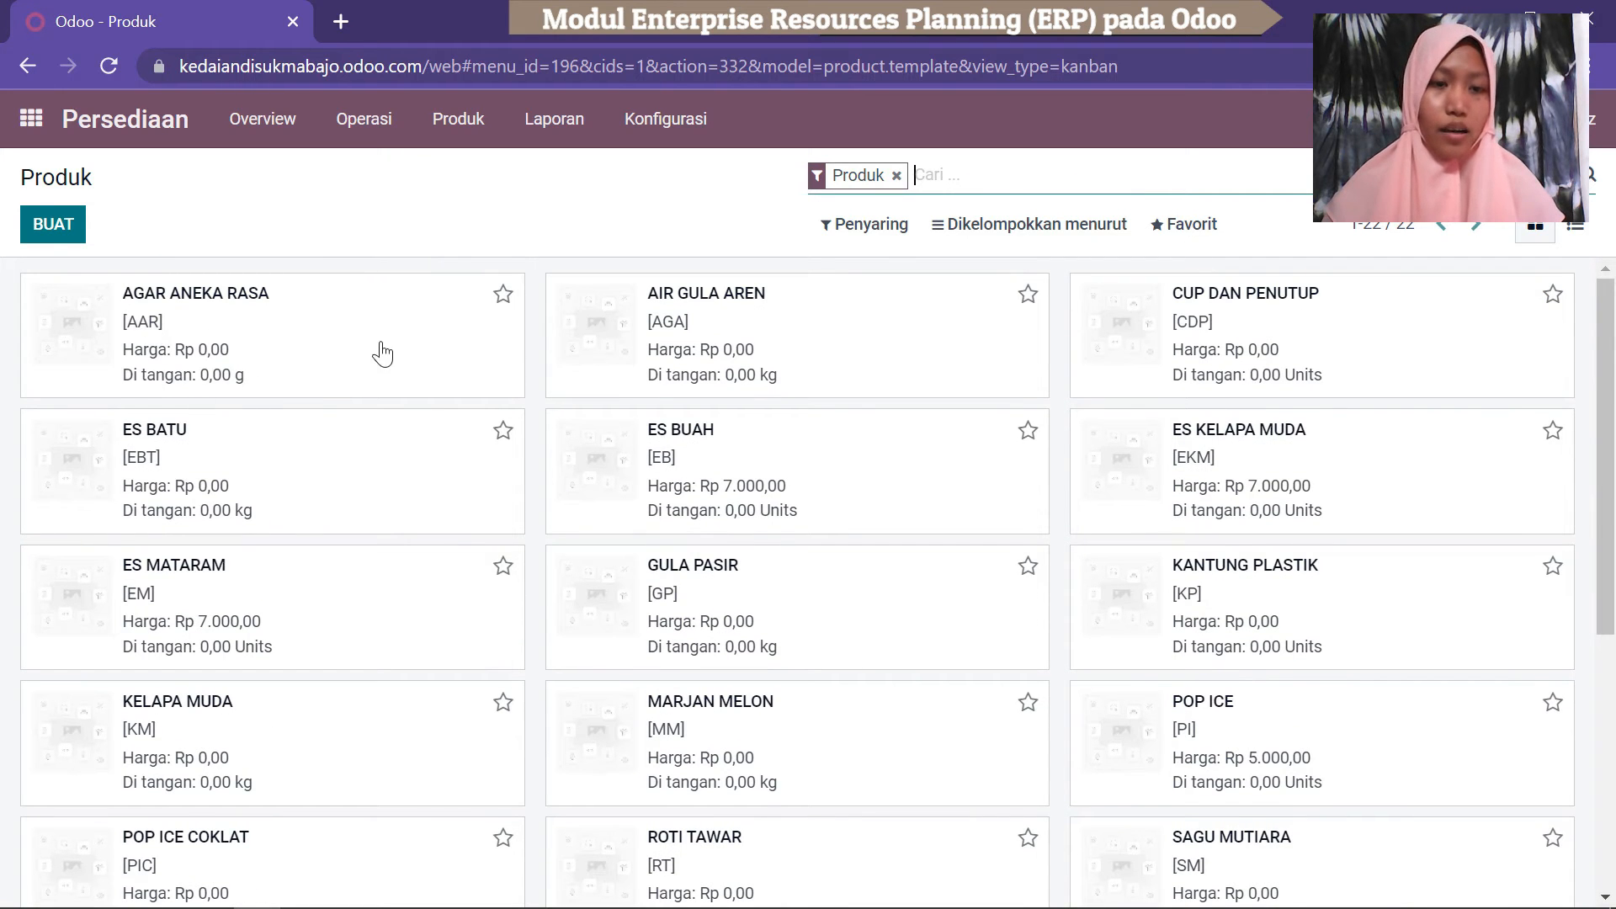
pyautogui.moveTo(1611, 399); pyautogui.dragTo(1608, 291)
pyautogui.moveTo(1611, 362)
pyautogui.mouseDown()
pyautogui.moveTo(1611, 632)
pyautogui.moveTo(1593, 552)
pyautogui.moveTo(1615, 364)
pyautogui.mouseUp()
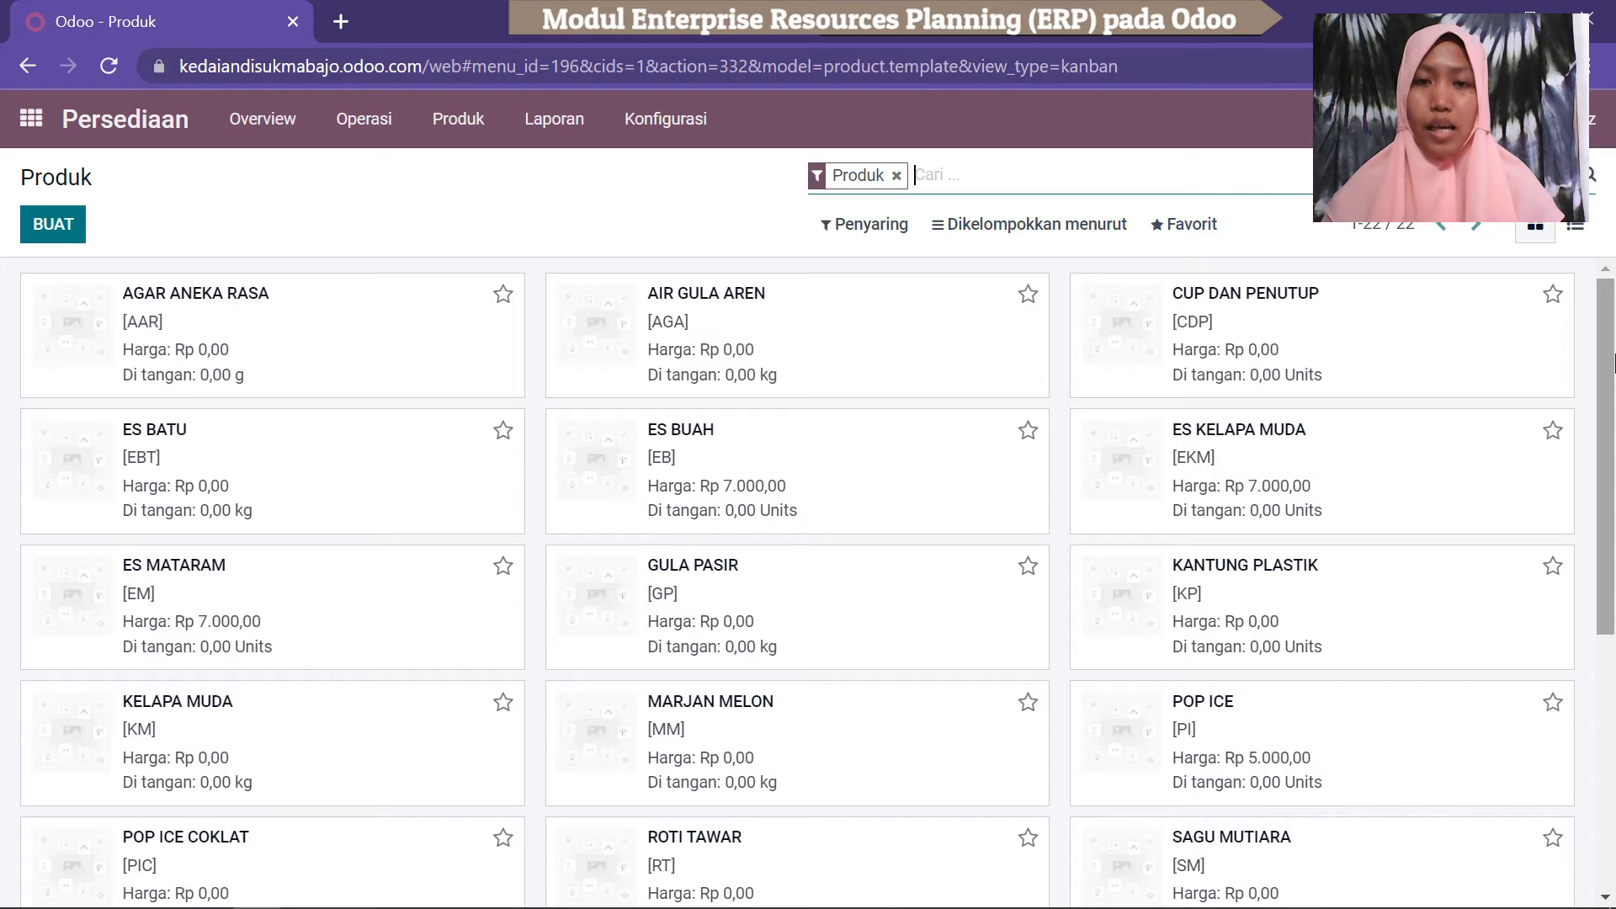
pyautogui.moveTo(1614, 365); pyautogui.dragTo(1615, 202)
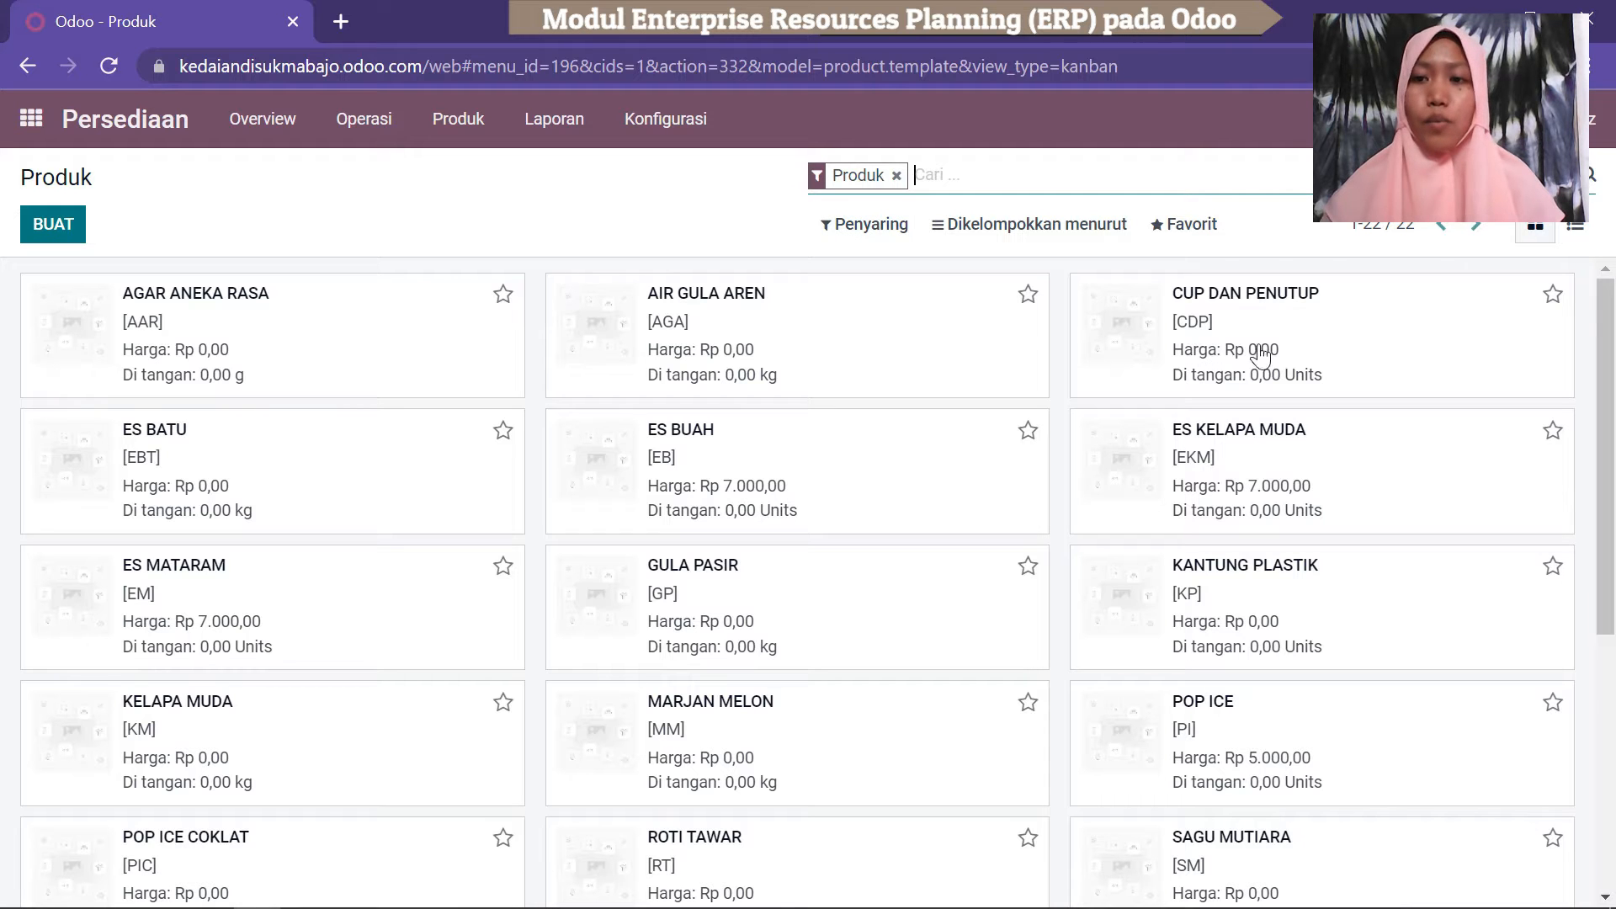
pyautogui.moveTo(1614, 374); pyautogui.dragTo(1608, 217)
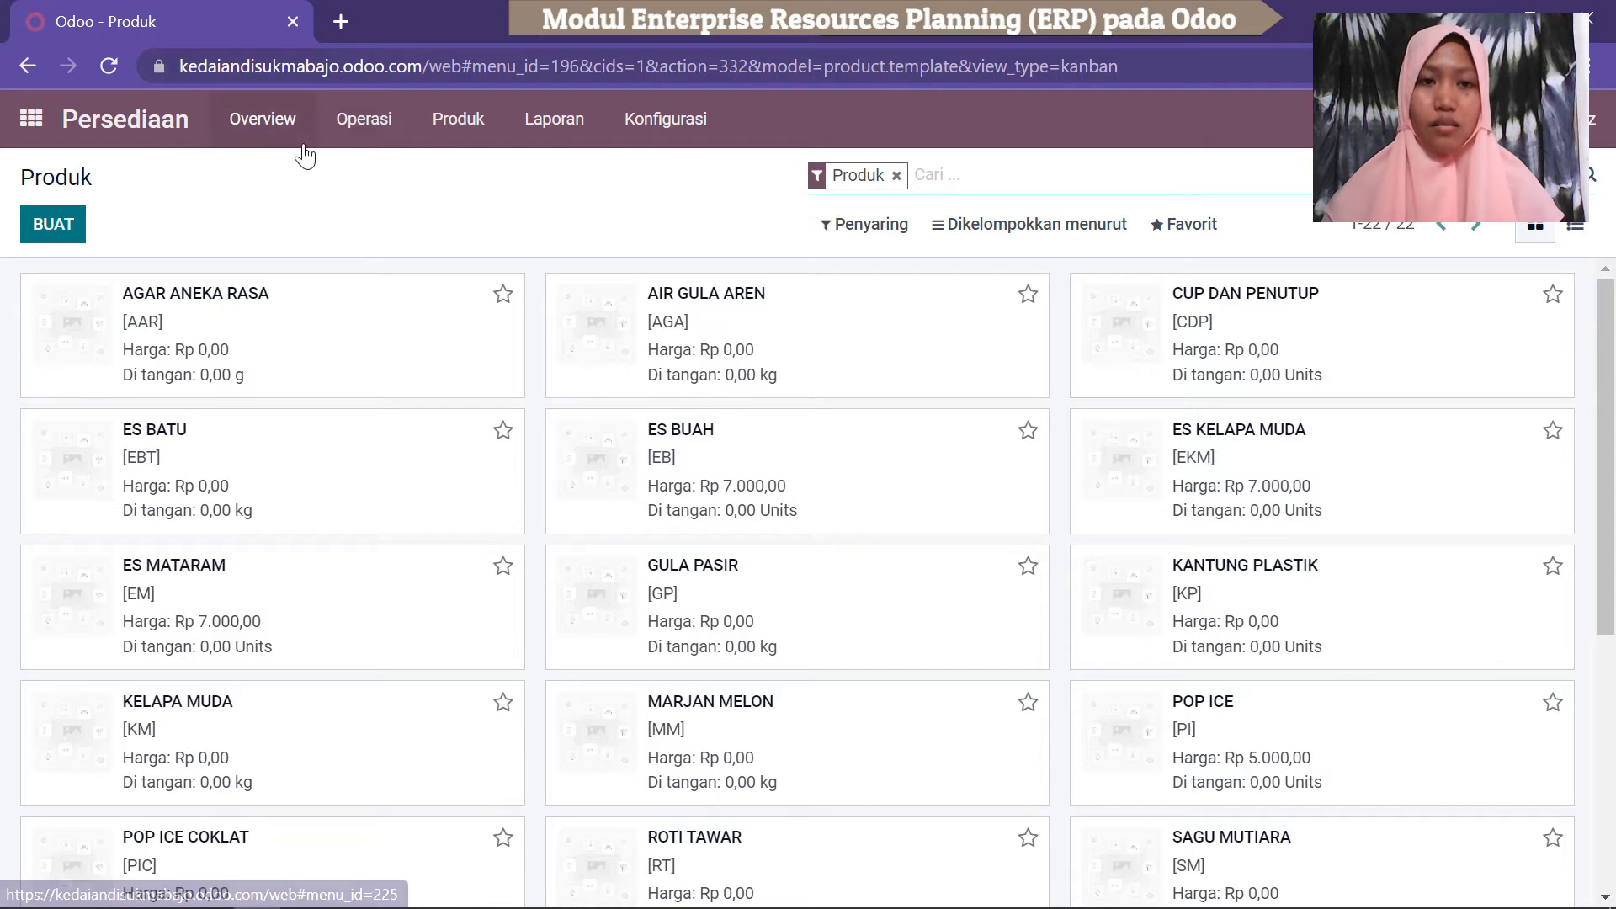
# Switch to the Pembelian module, open its supplier (Pemasok) list and start a new vendor record.
pyautogui.click(32, 122)
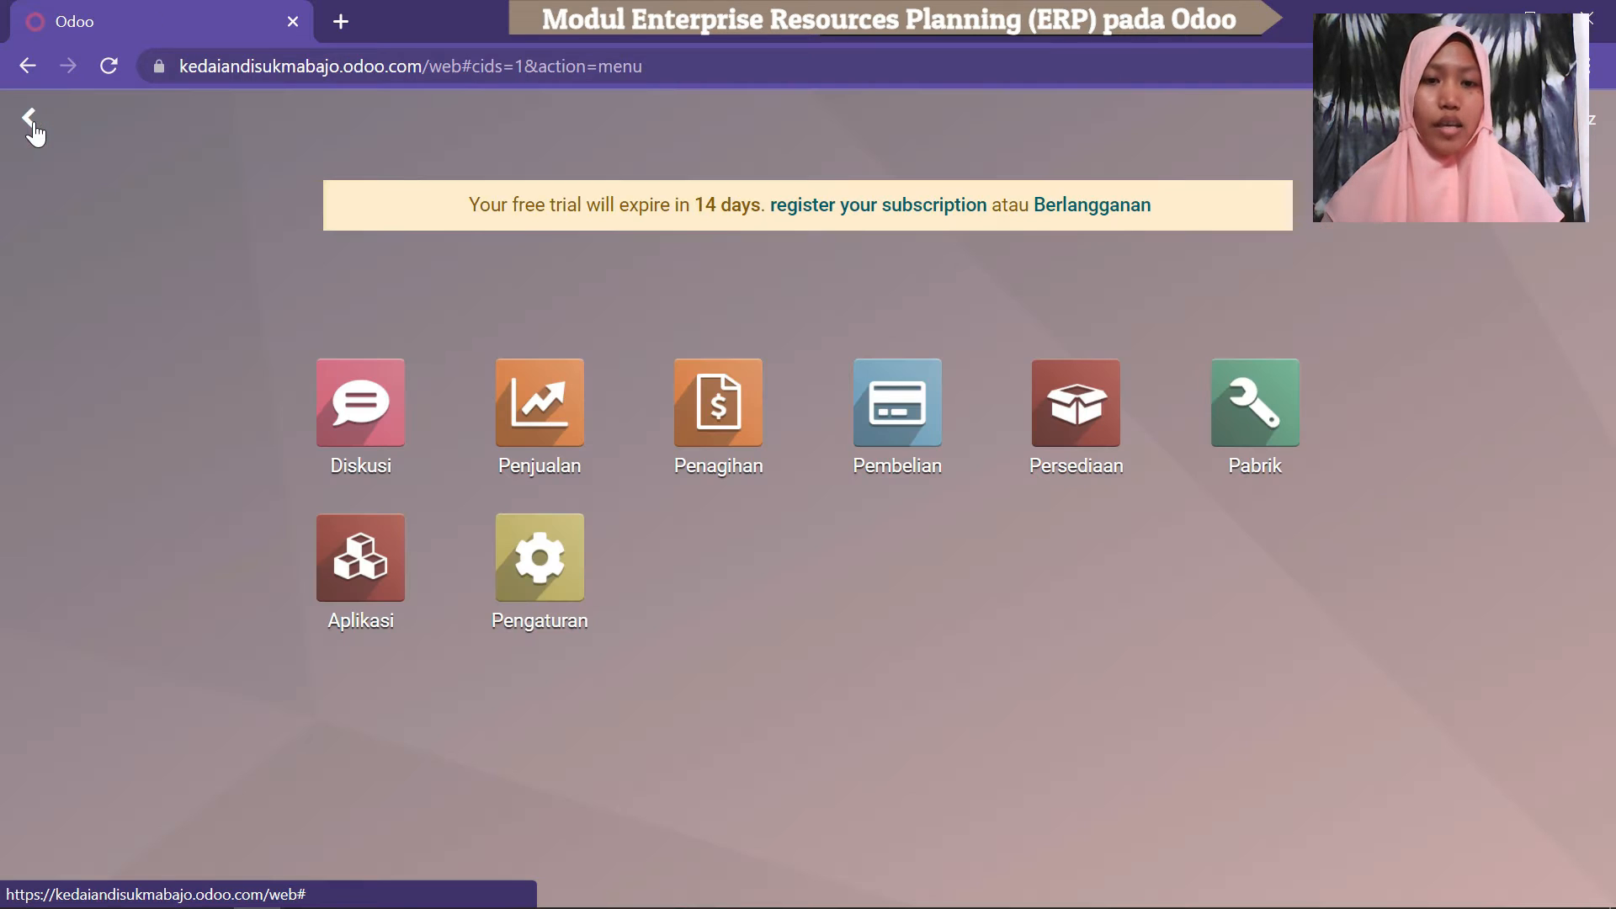
pyautogui.click(911, 418)
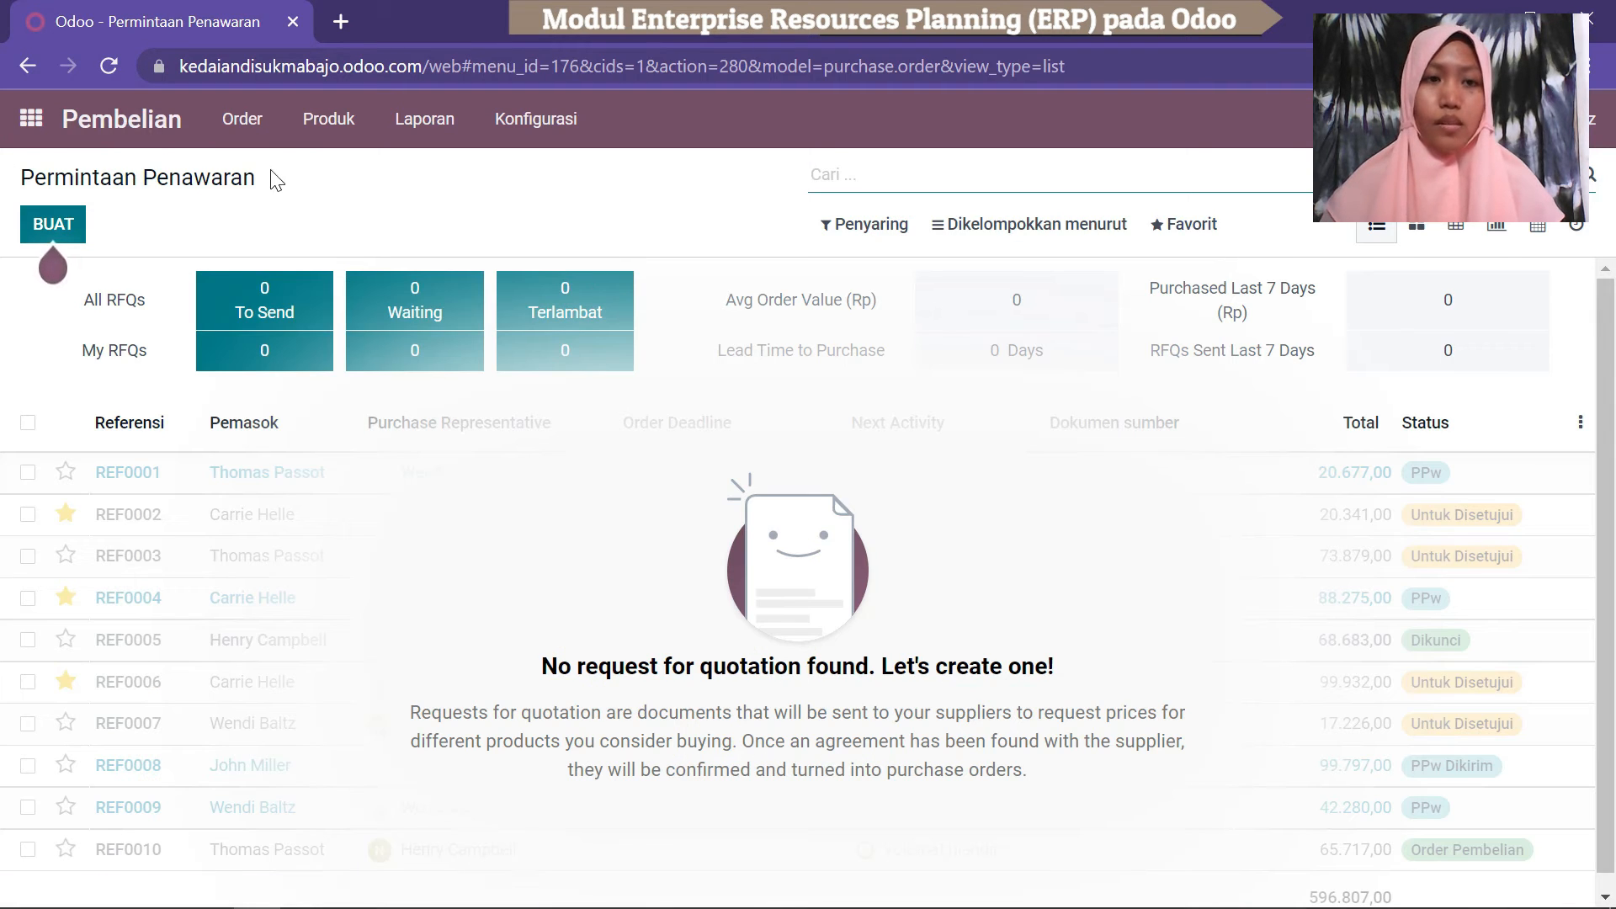
pyautogui.click(243, 136)
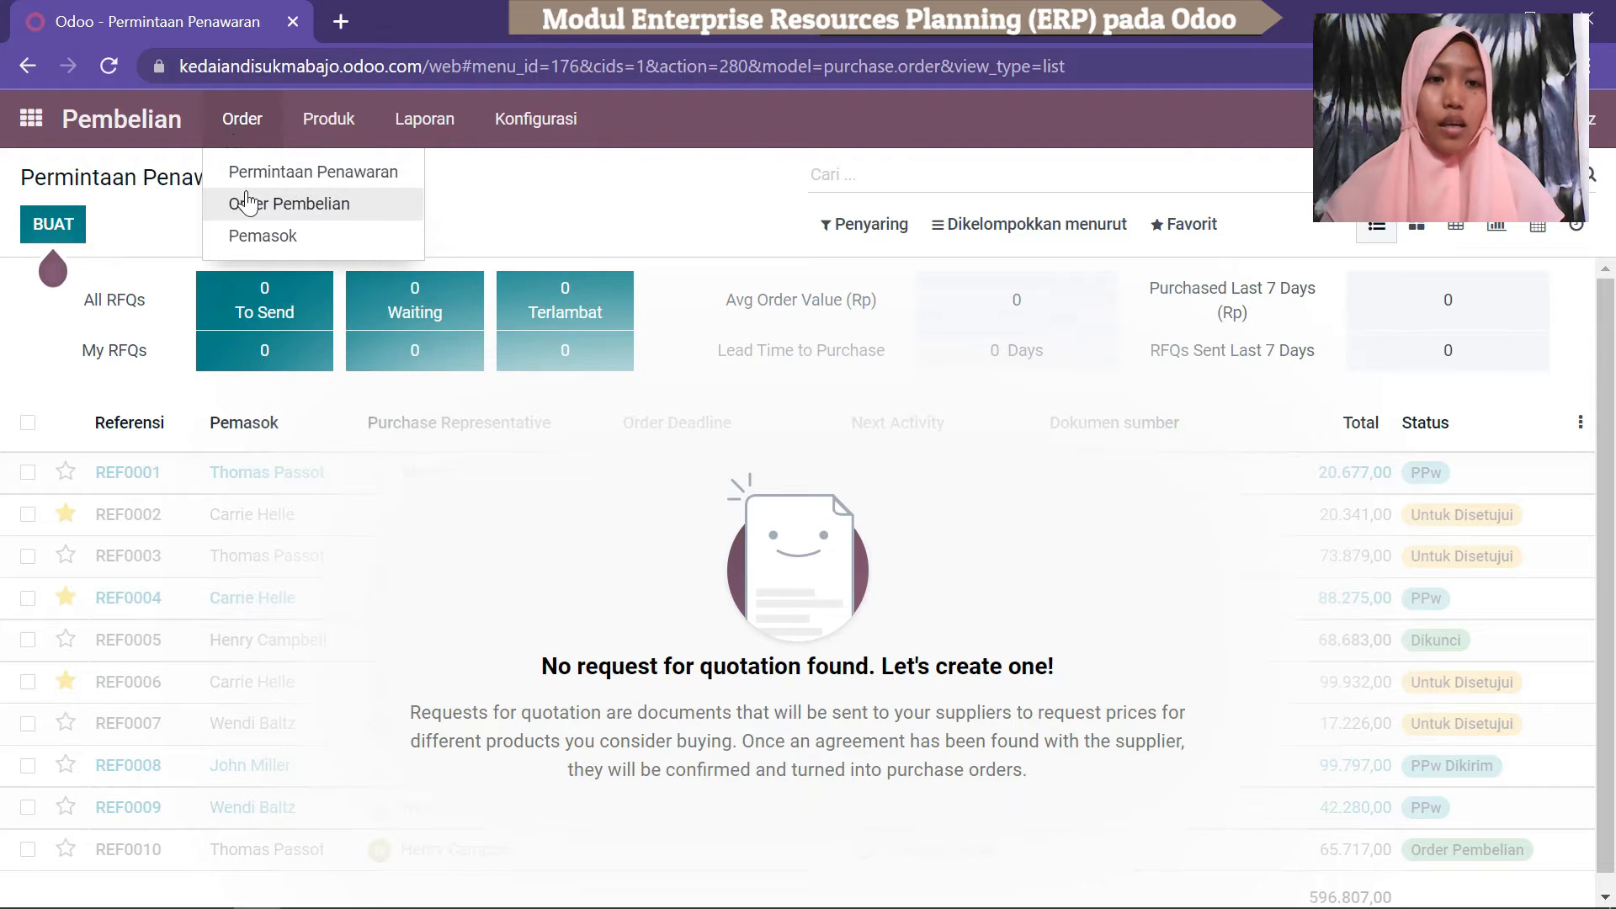
pyautogui.click(313, 239)
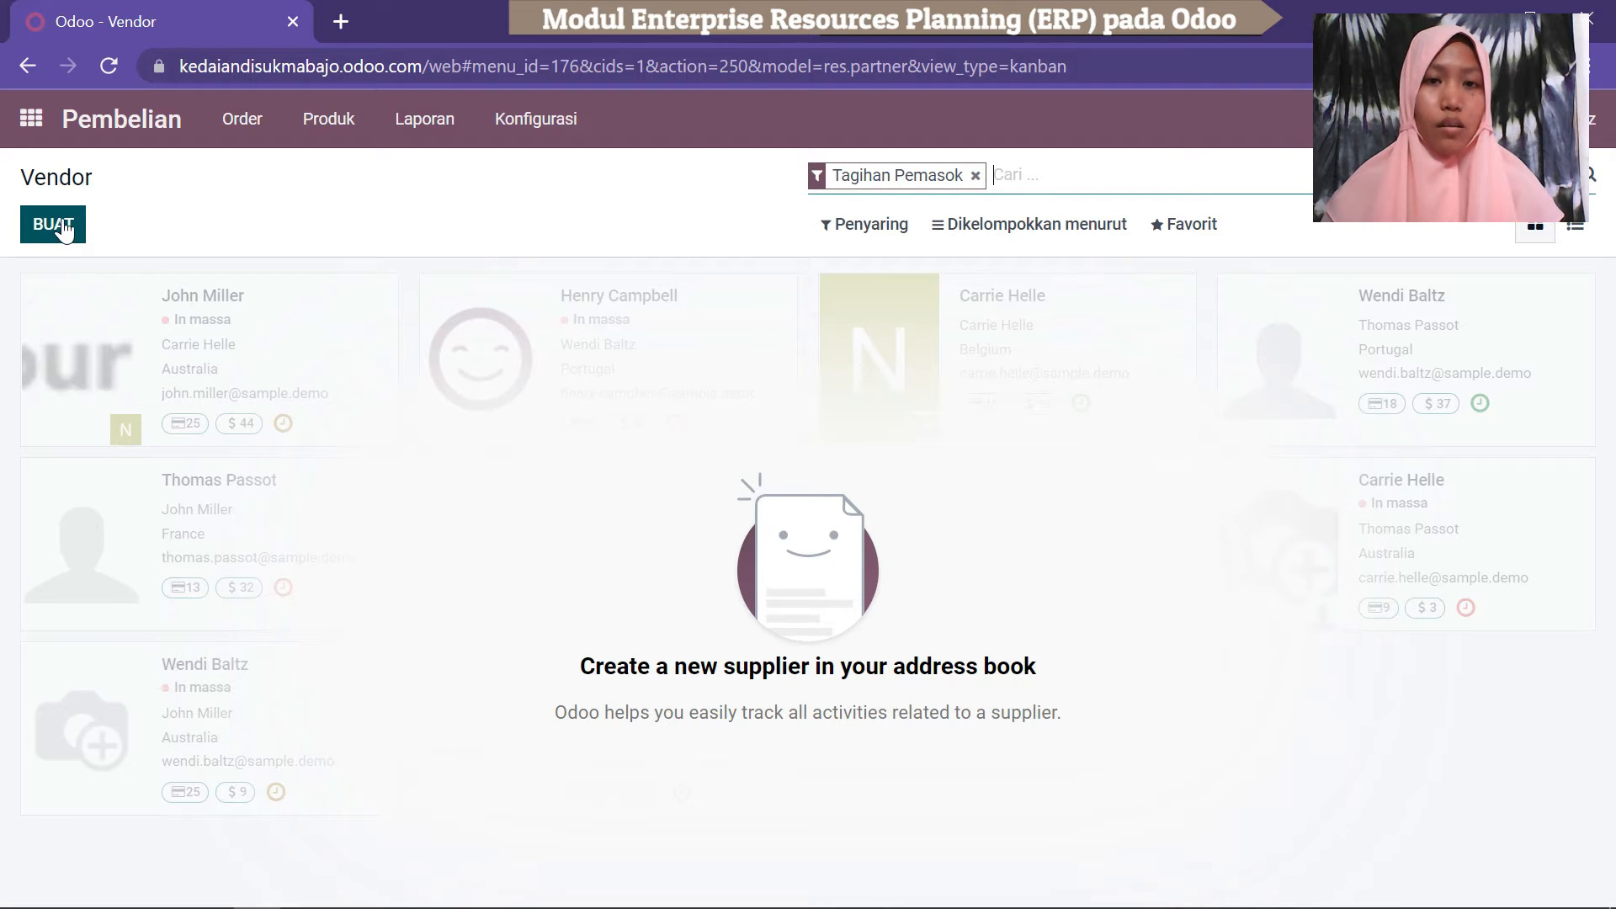
pyautogui.click(67, 229)
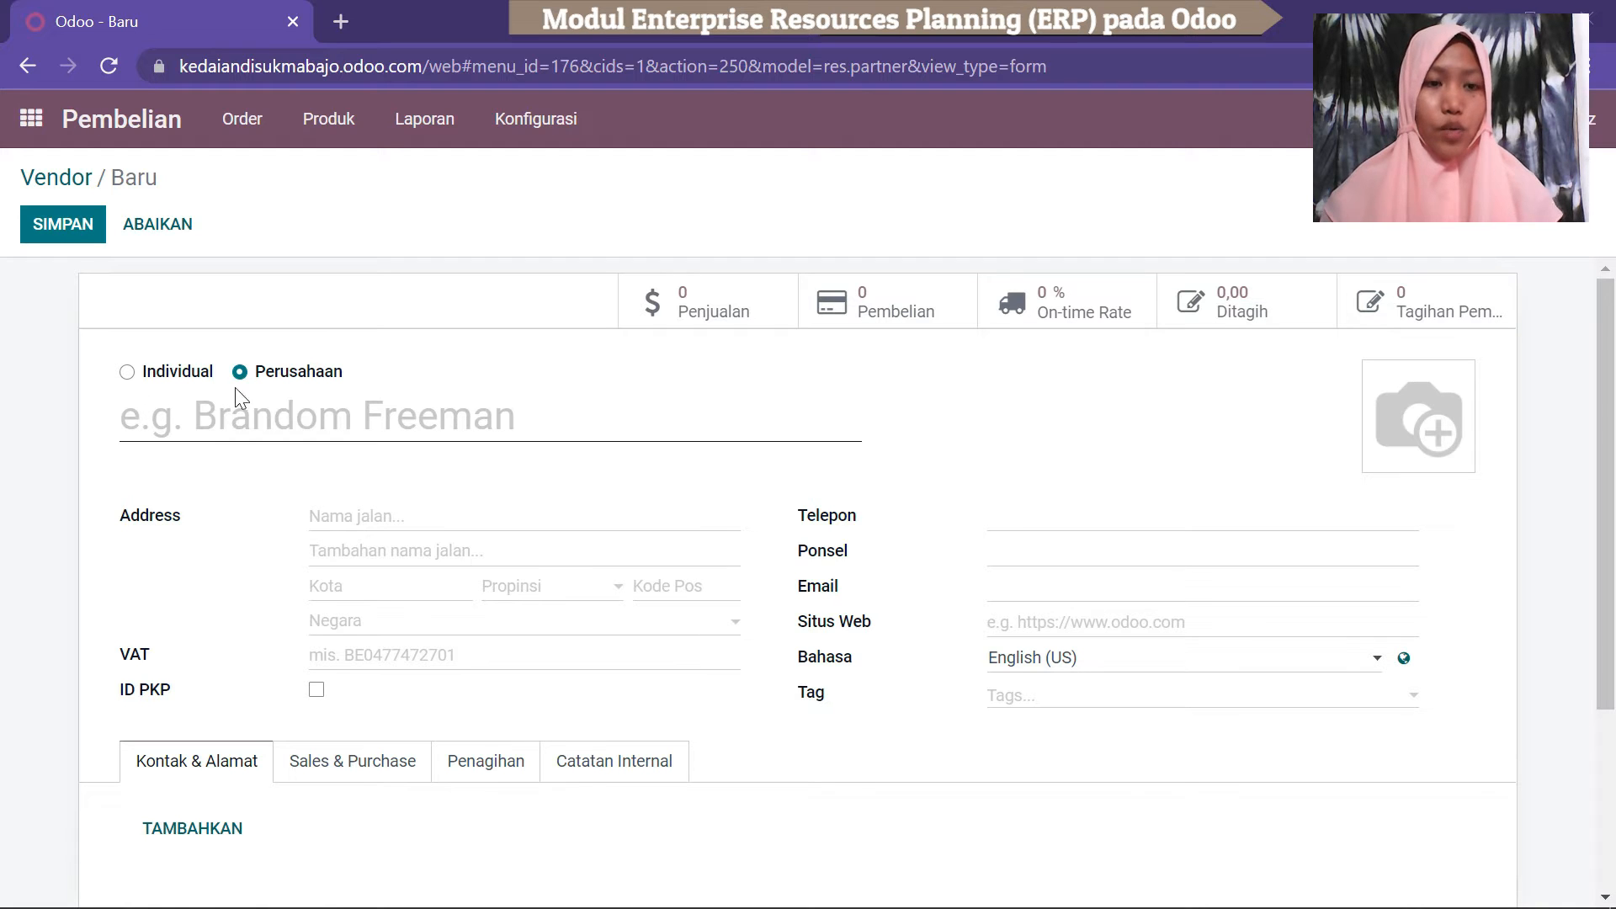
# Set the new vendor's type to Individual and name it Toko Cahaya Baru.
pyautogui.click(127, 373)
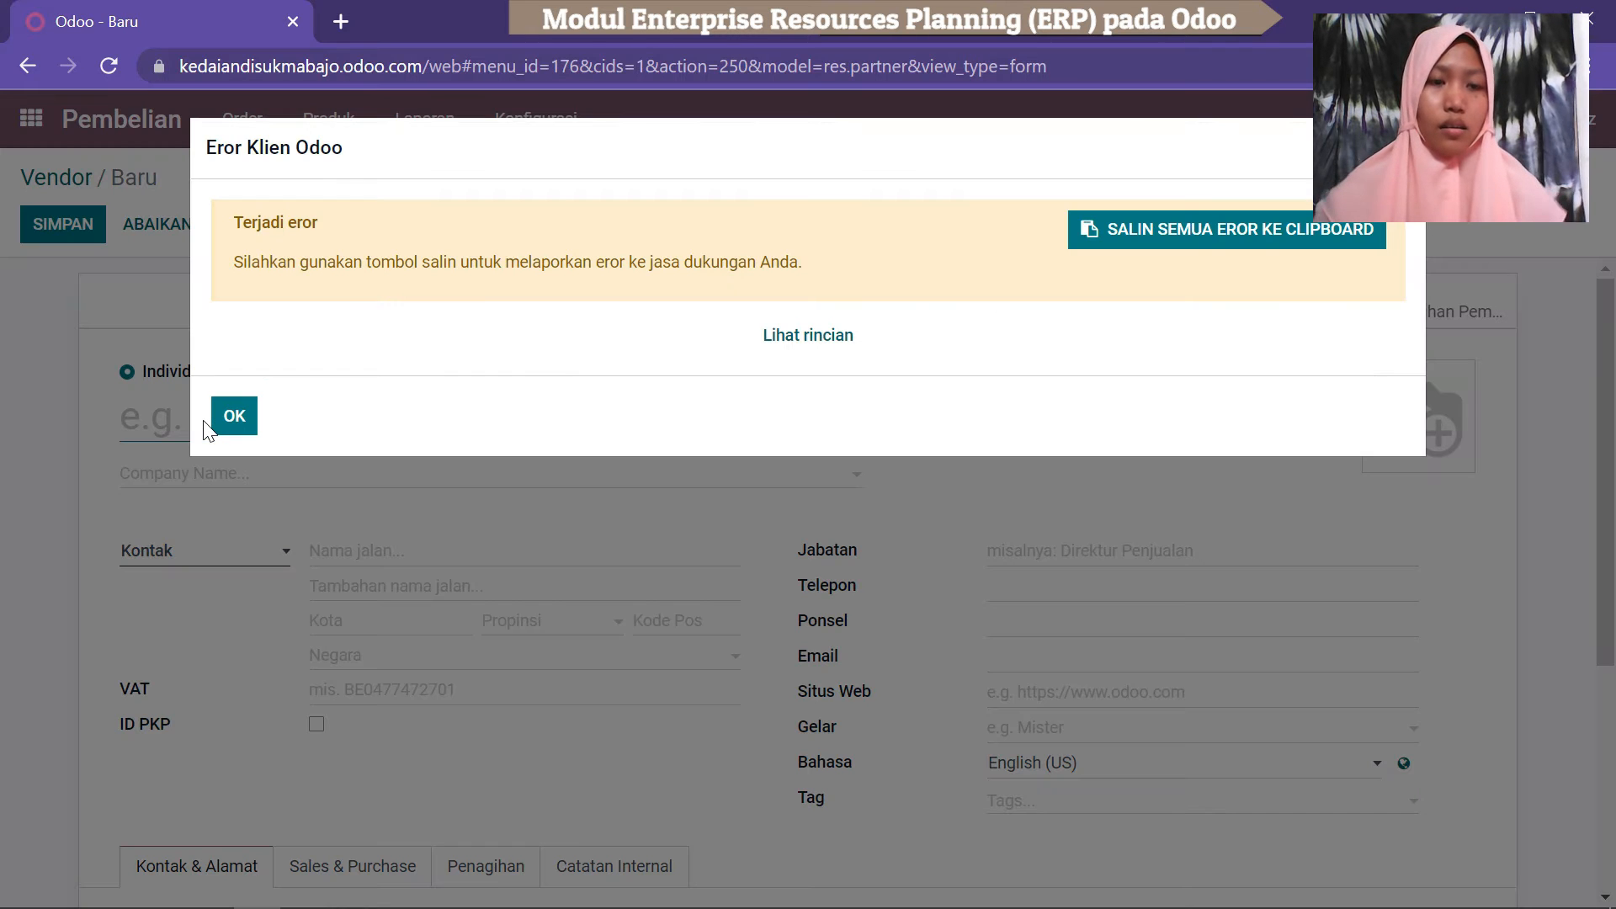
pyautogui.click(235, 417)
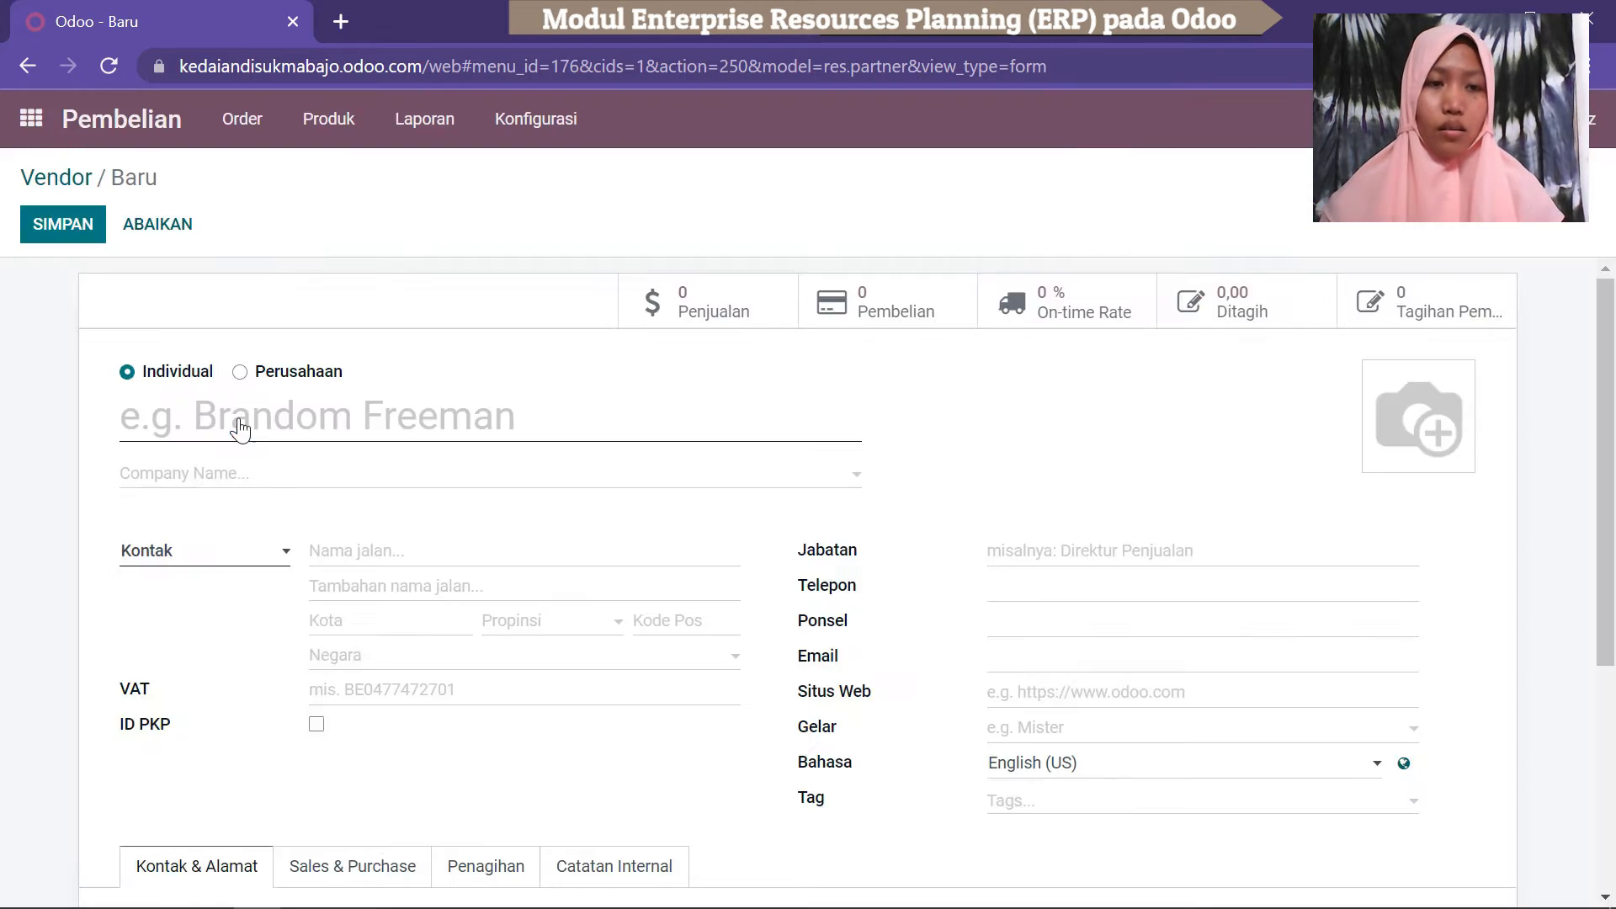
pyautogui.click(170, 407)
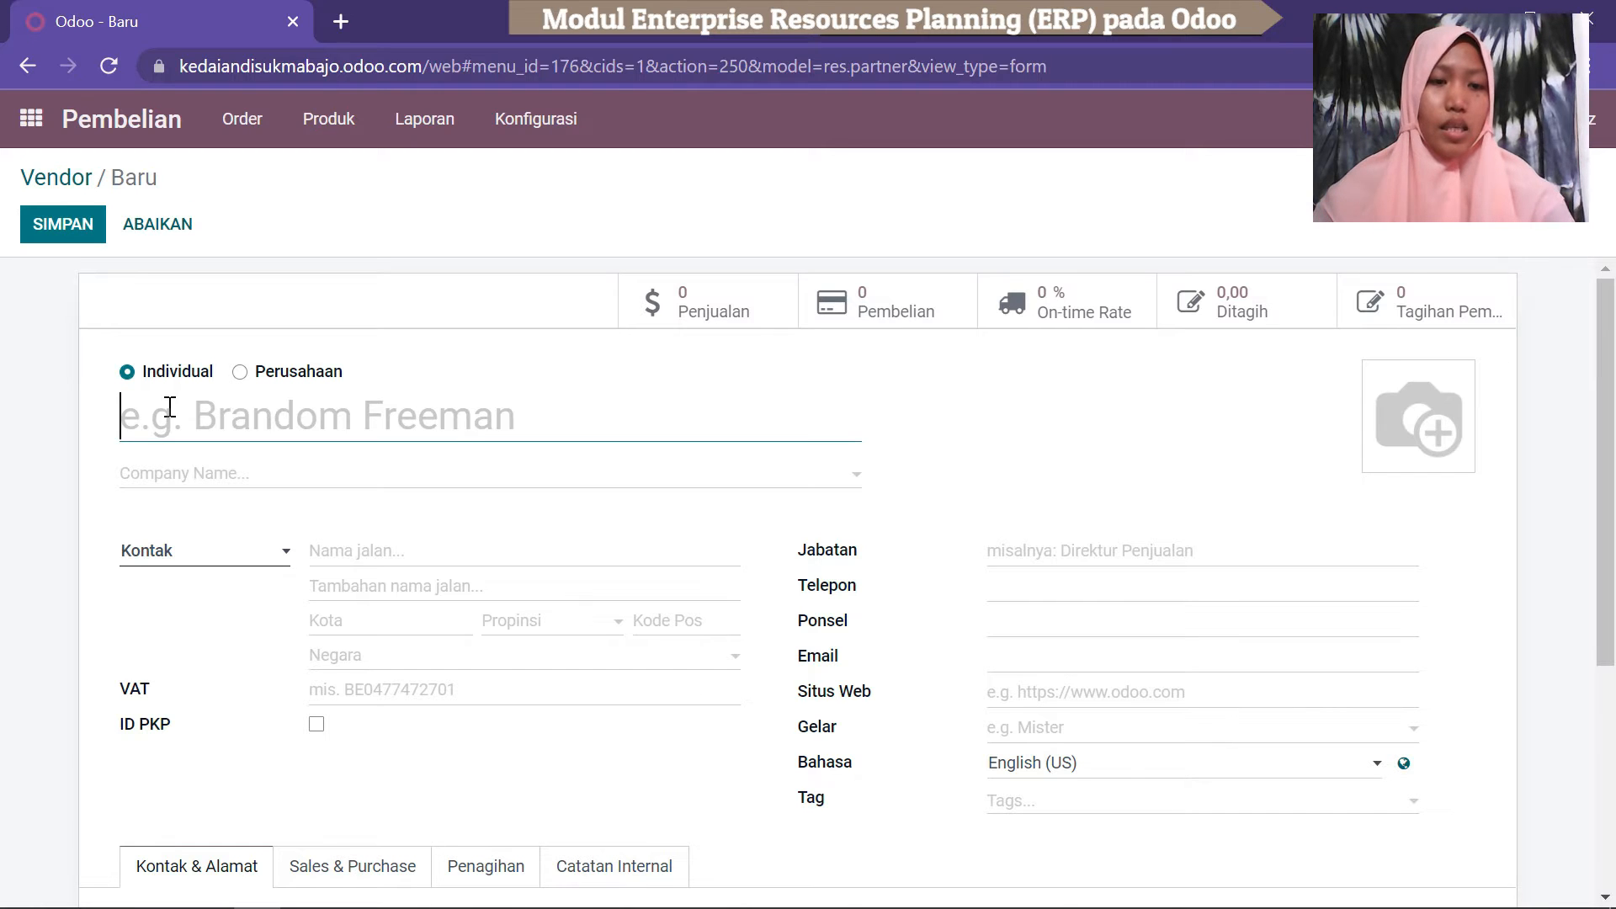
pyautogui.write('Toko c')
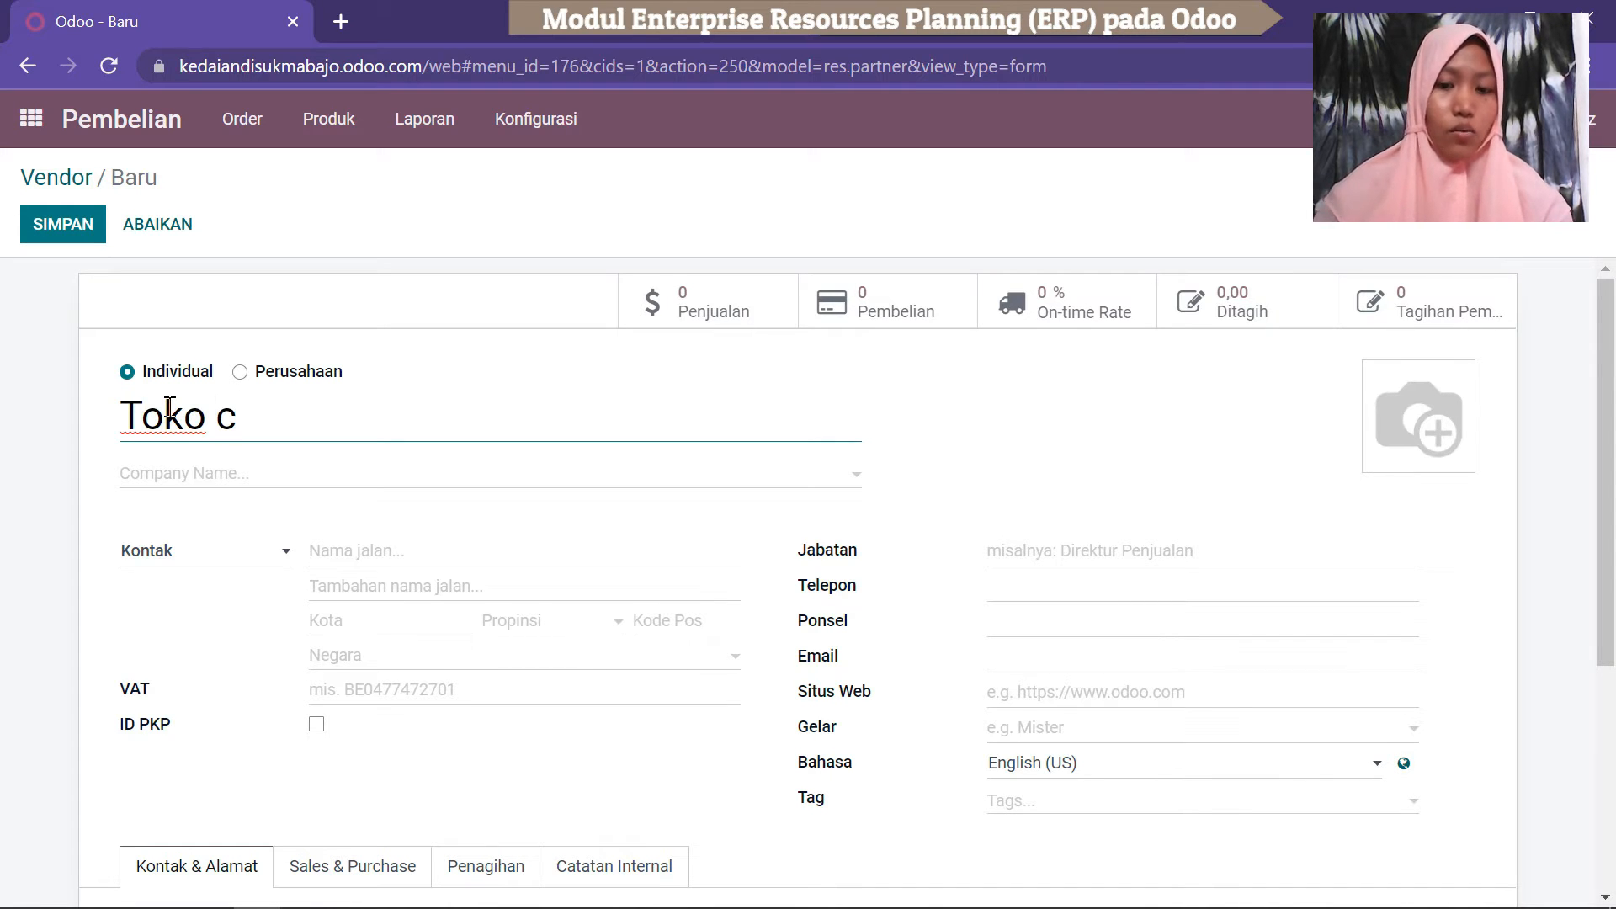
pyautogui.write('haya Ba')
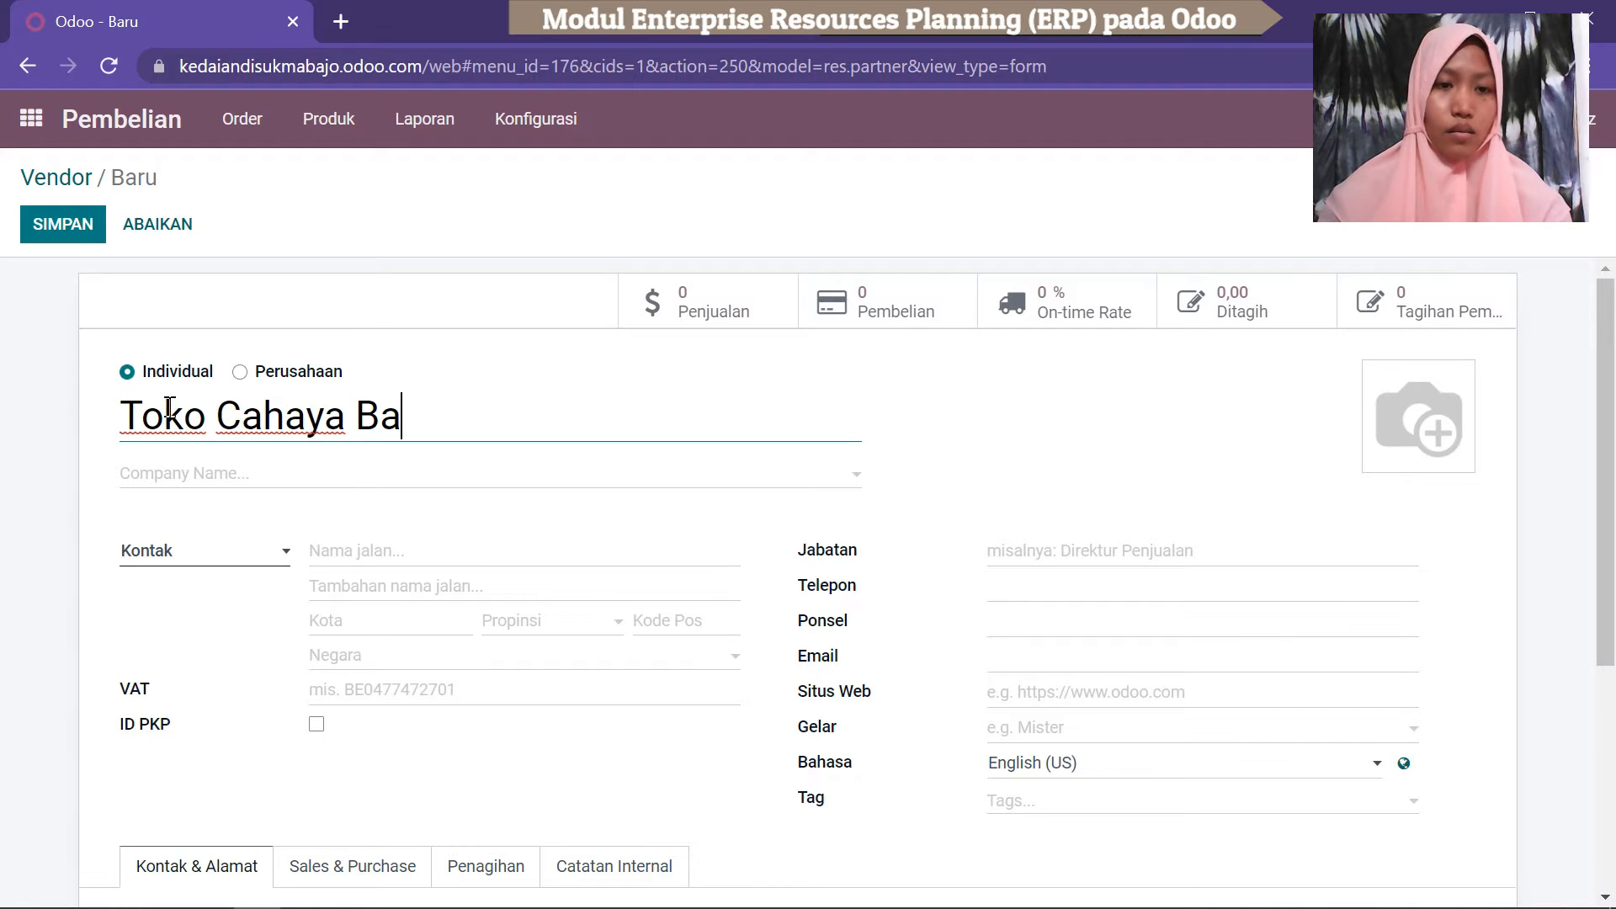
pyautogui.write('ru')
# Review the vendor's address and contact fields, leave them blank, and save the Toko Cahaya Baru record.
pyautogui.scroll(-1, 1614, 523)
pyautogui.scroll(-1, 1614, 524)
pyautogui.scroll(1, 1486, 505)
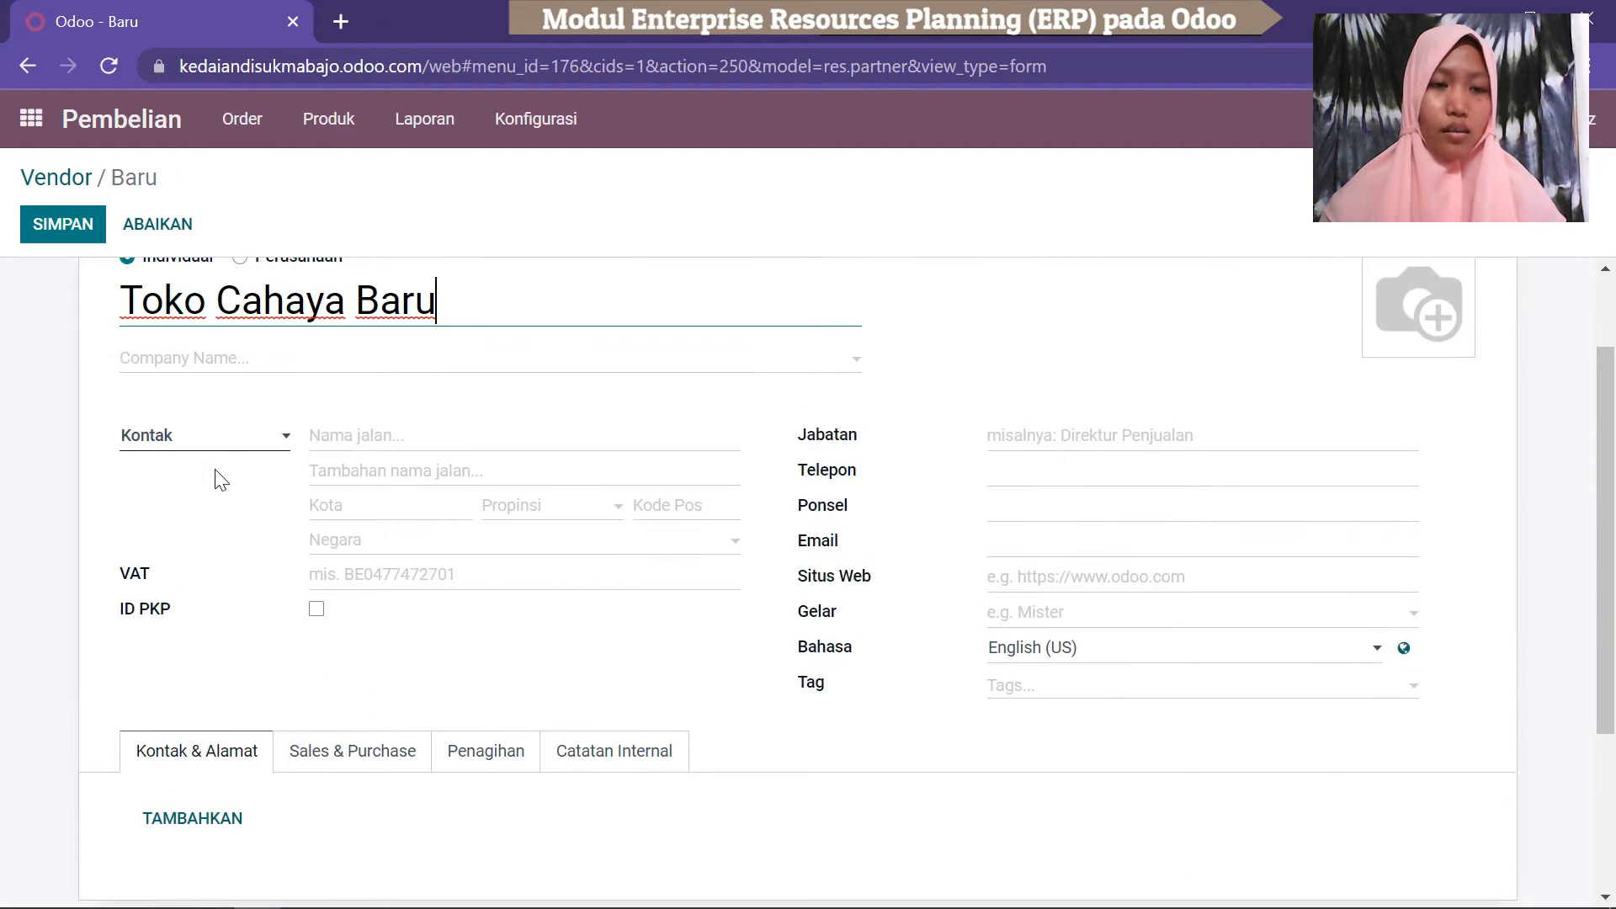
pyautogui.click(377, 439)
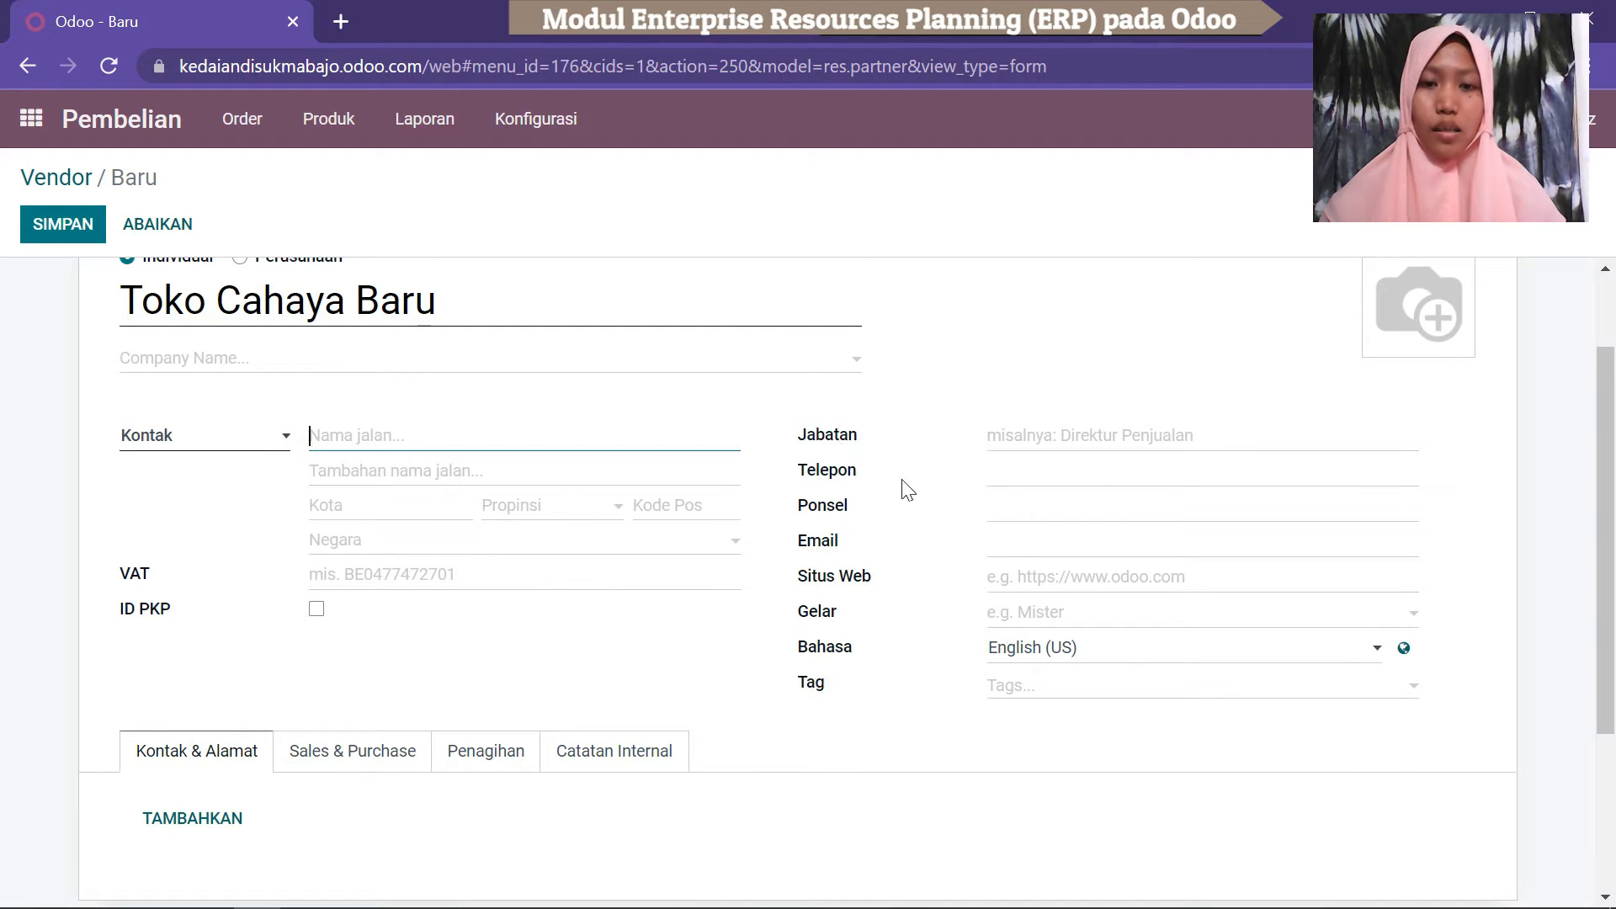
pyautogui.moveTo(1614, 502)
pyautogui.mouseDown()
pyautogui.moveTo(1614, 657)
pyautogui.moveTo(1614, 488)
pyautogui.mouseUp()
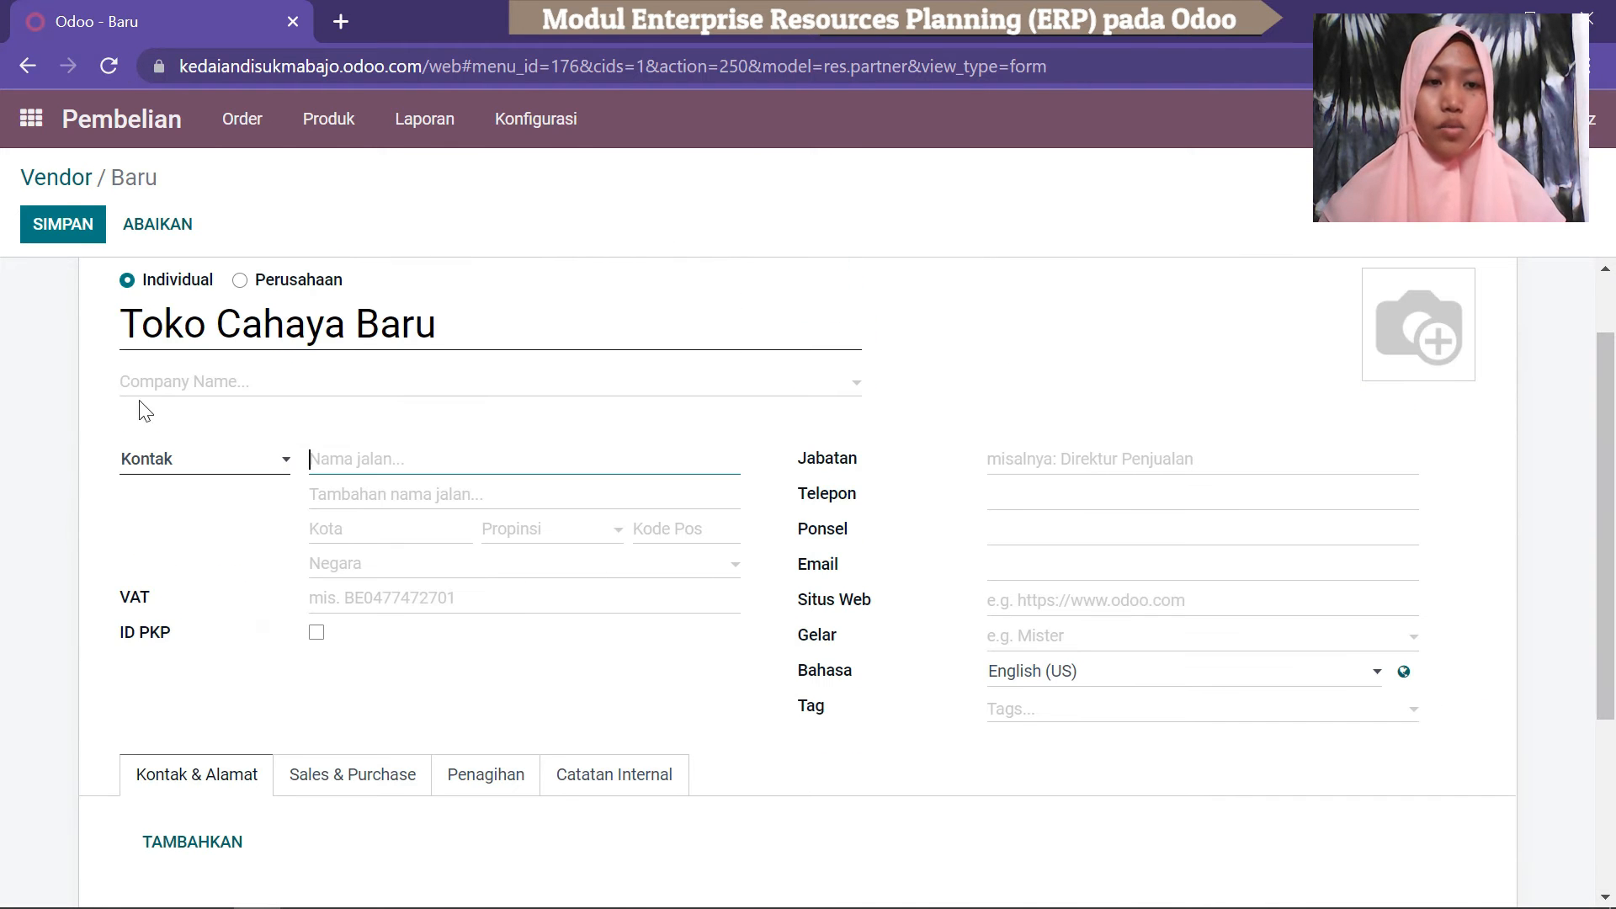
pyautogui.click(70, 231)
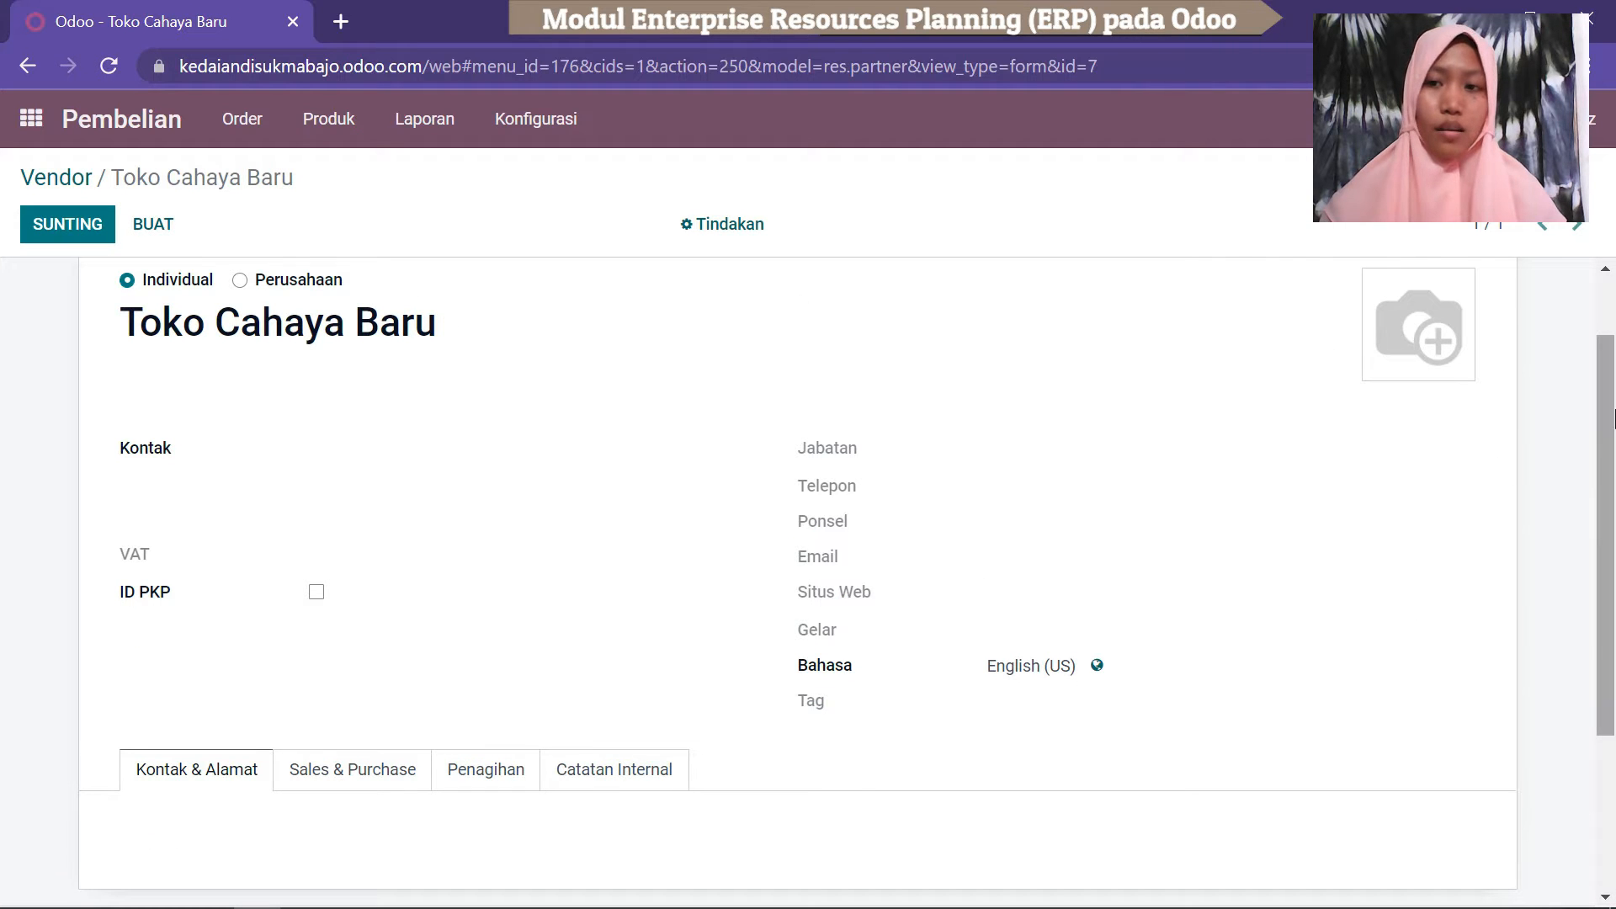
pyautogui.scroll(-3, 1610, 362)
pyautogui.moveTo(1615, 365); pyautogui.dragTo(1608, 311)
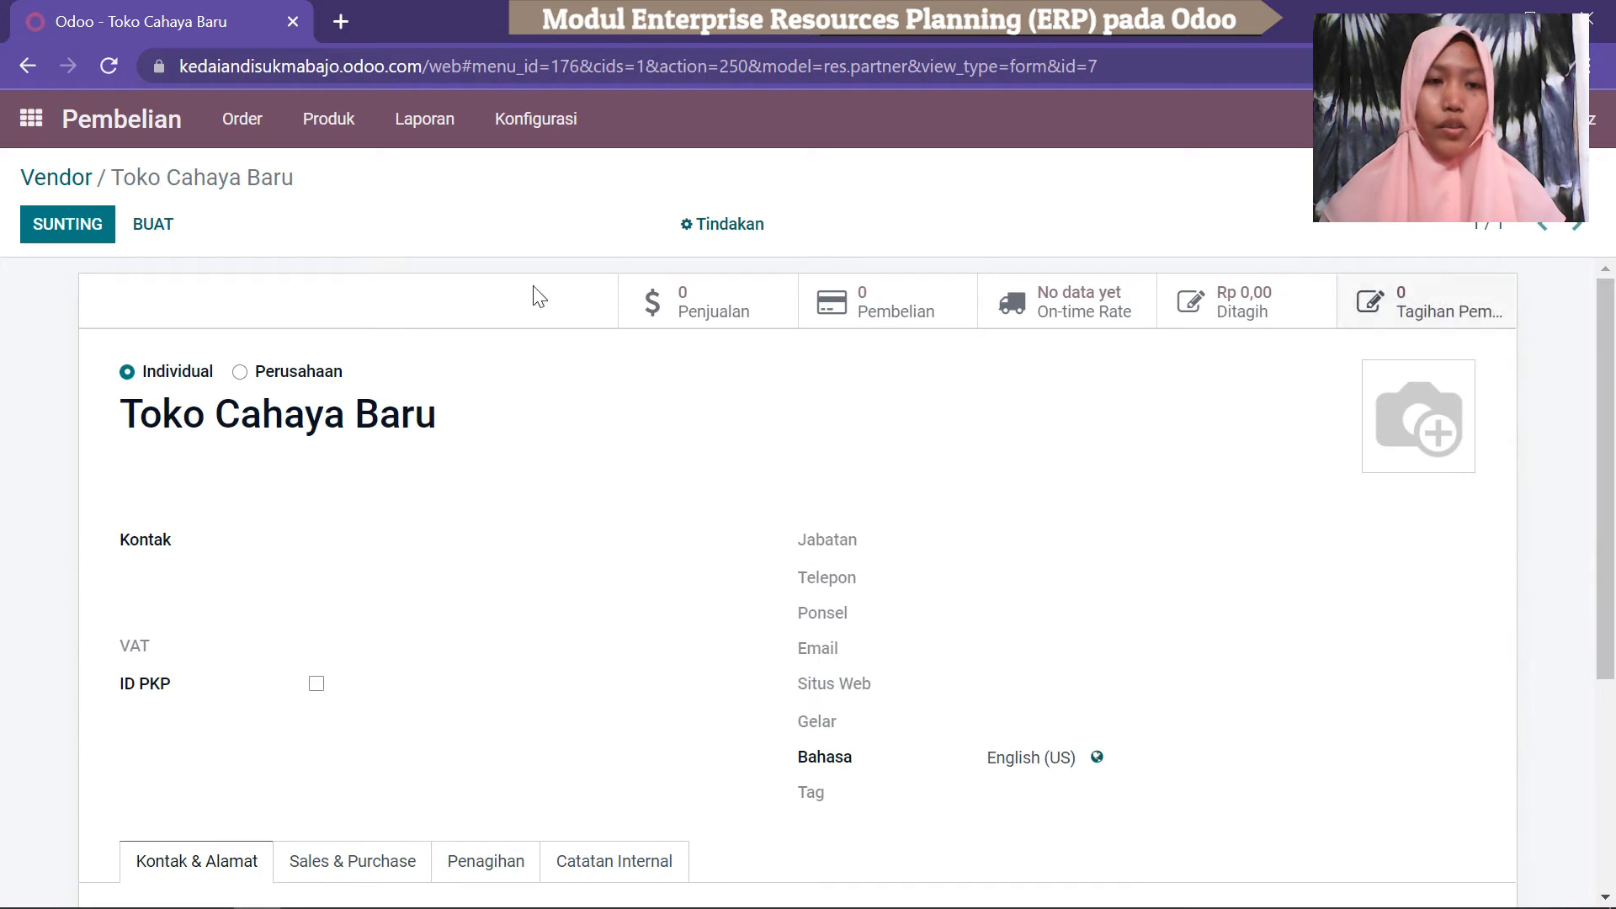
# Create a second vendor of type Individual named Raja Buah Belopa.
pyautogui.click(160, 234)
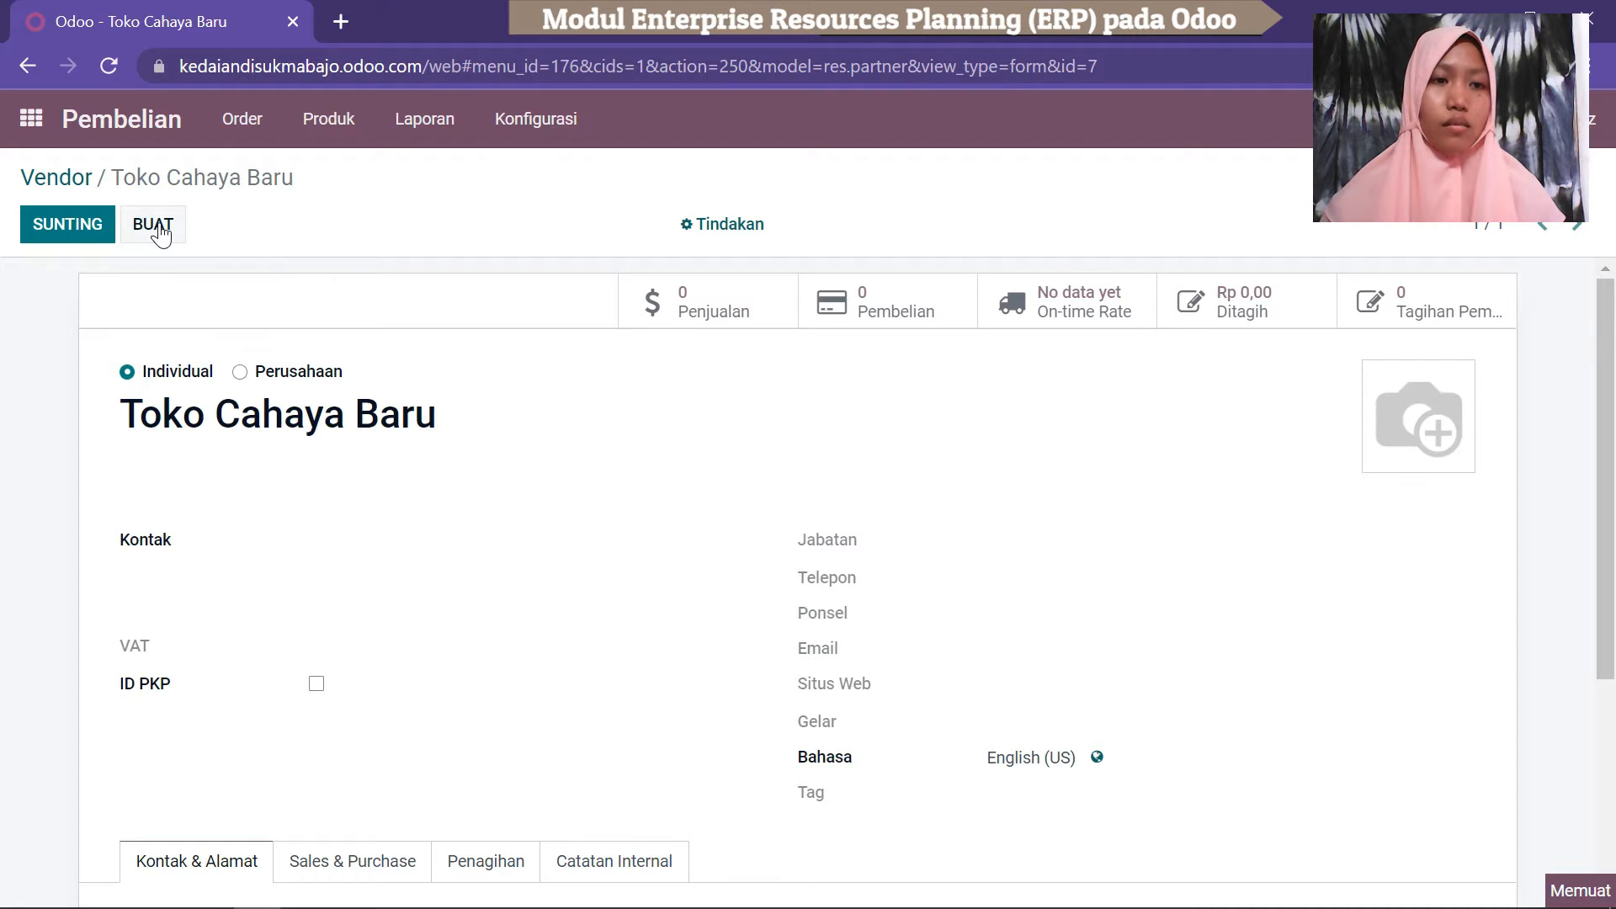
pyautogui.click(161, 415)
pyautogui.click(128, 373)
pyautogui.click(161, 424)
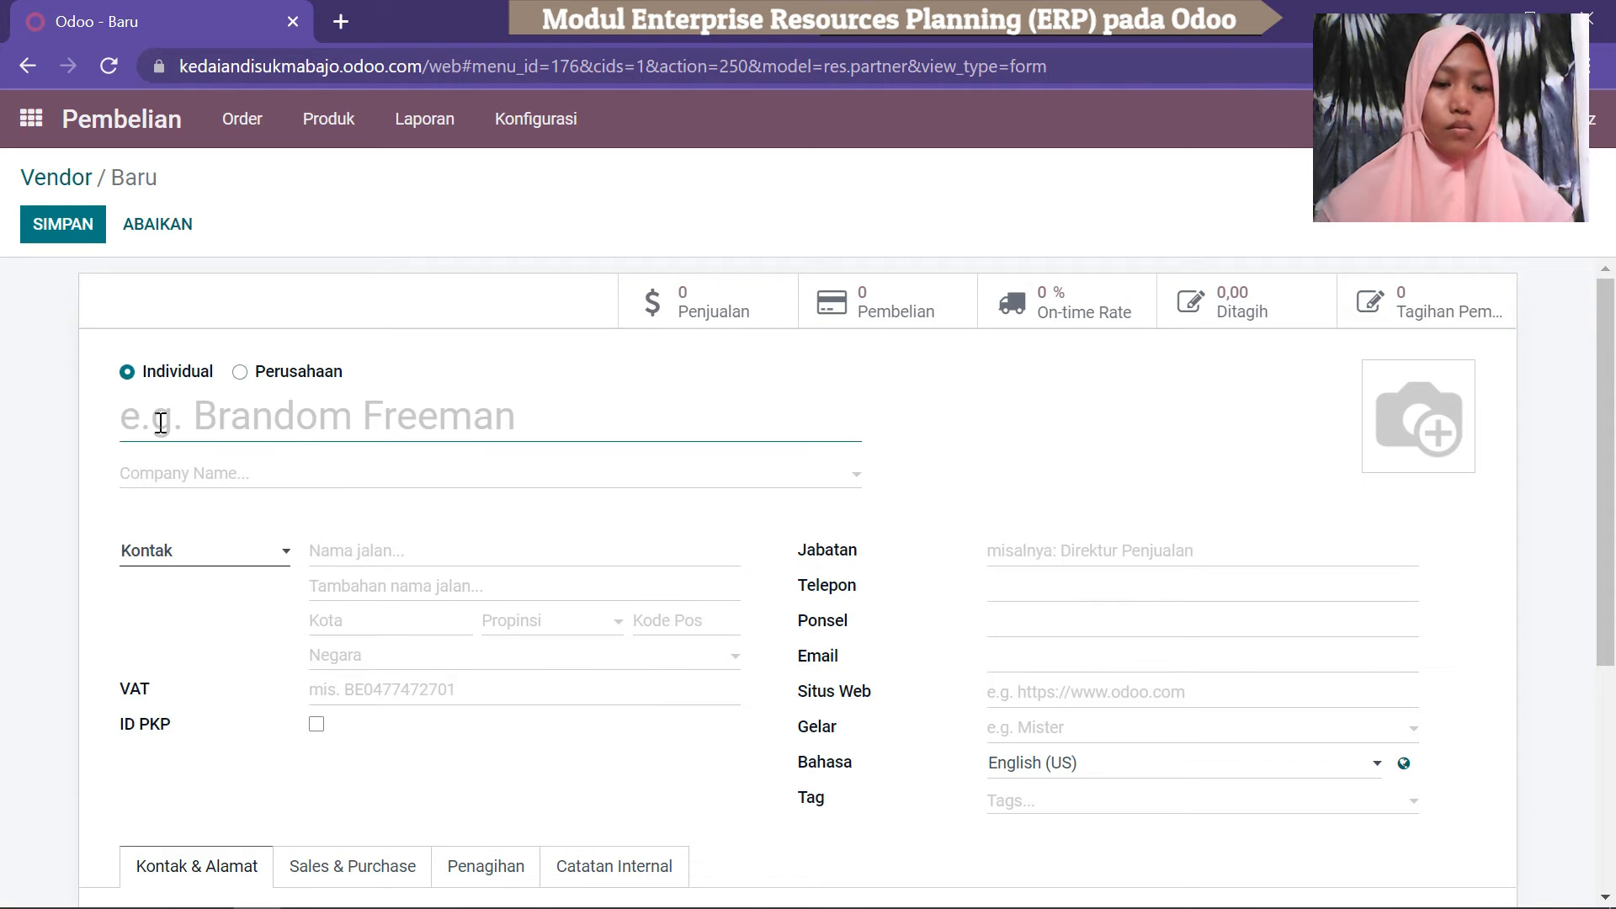
pyautogui.write('r')
pyautogui.press('BackSpace')
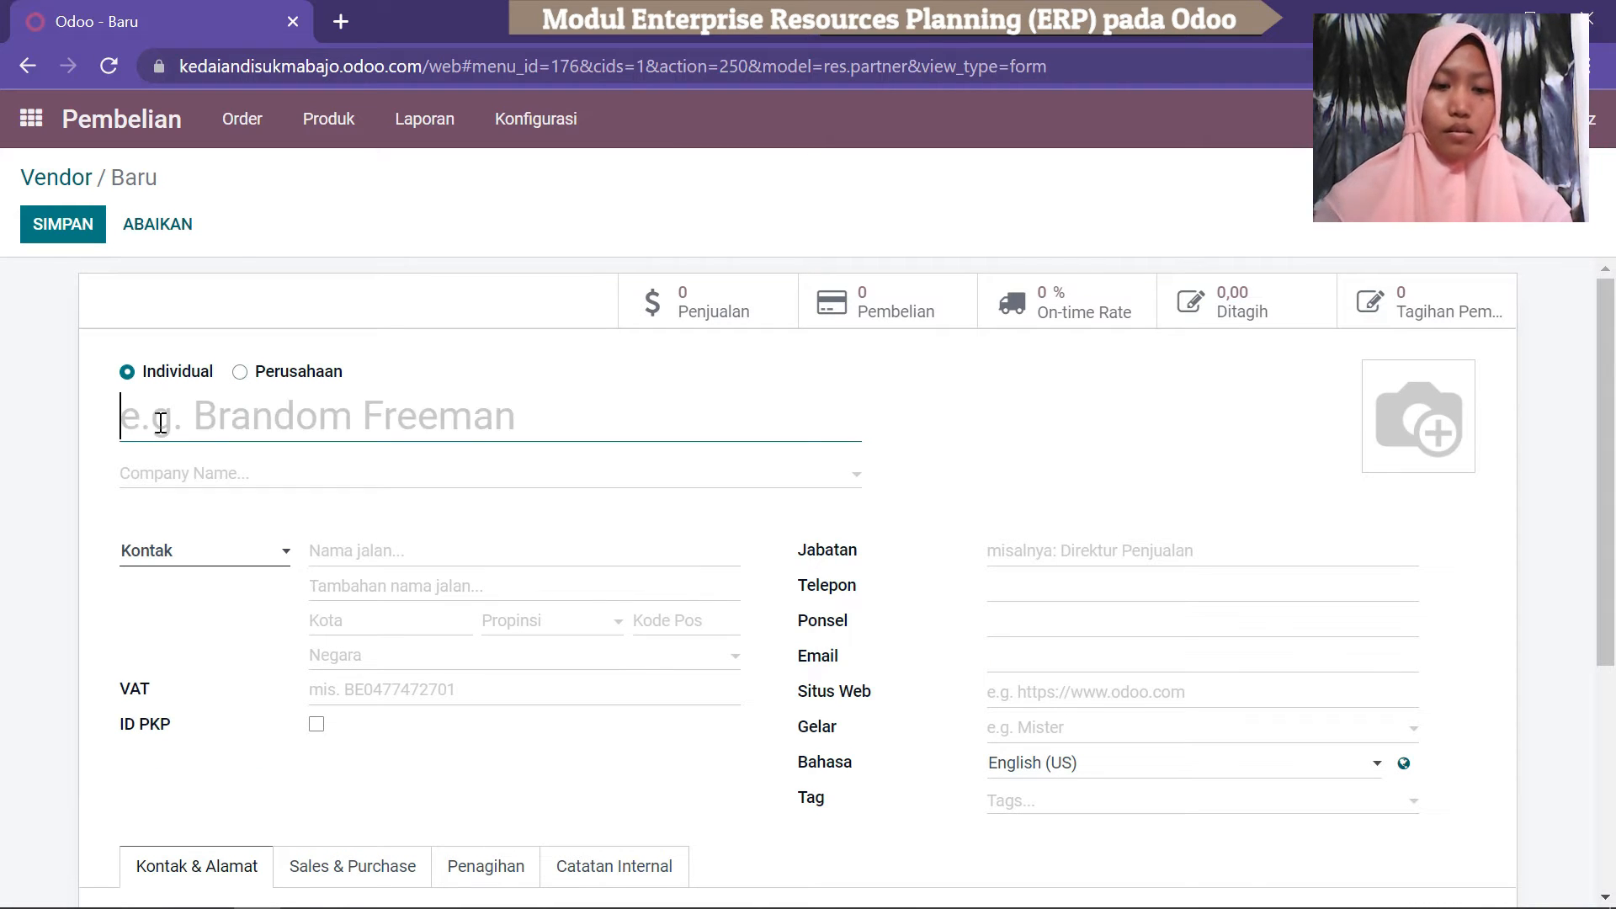
pyautogui.write('Raja Buah B')
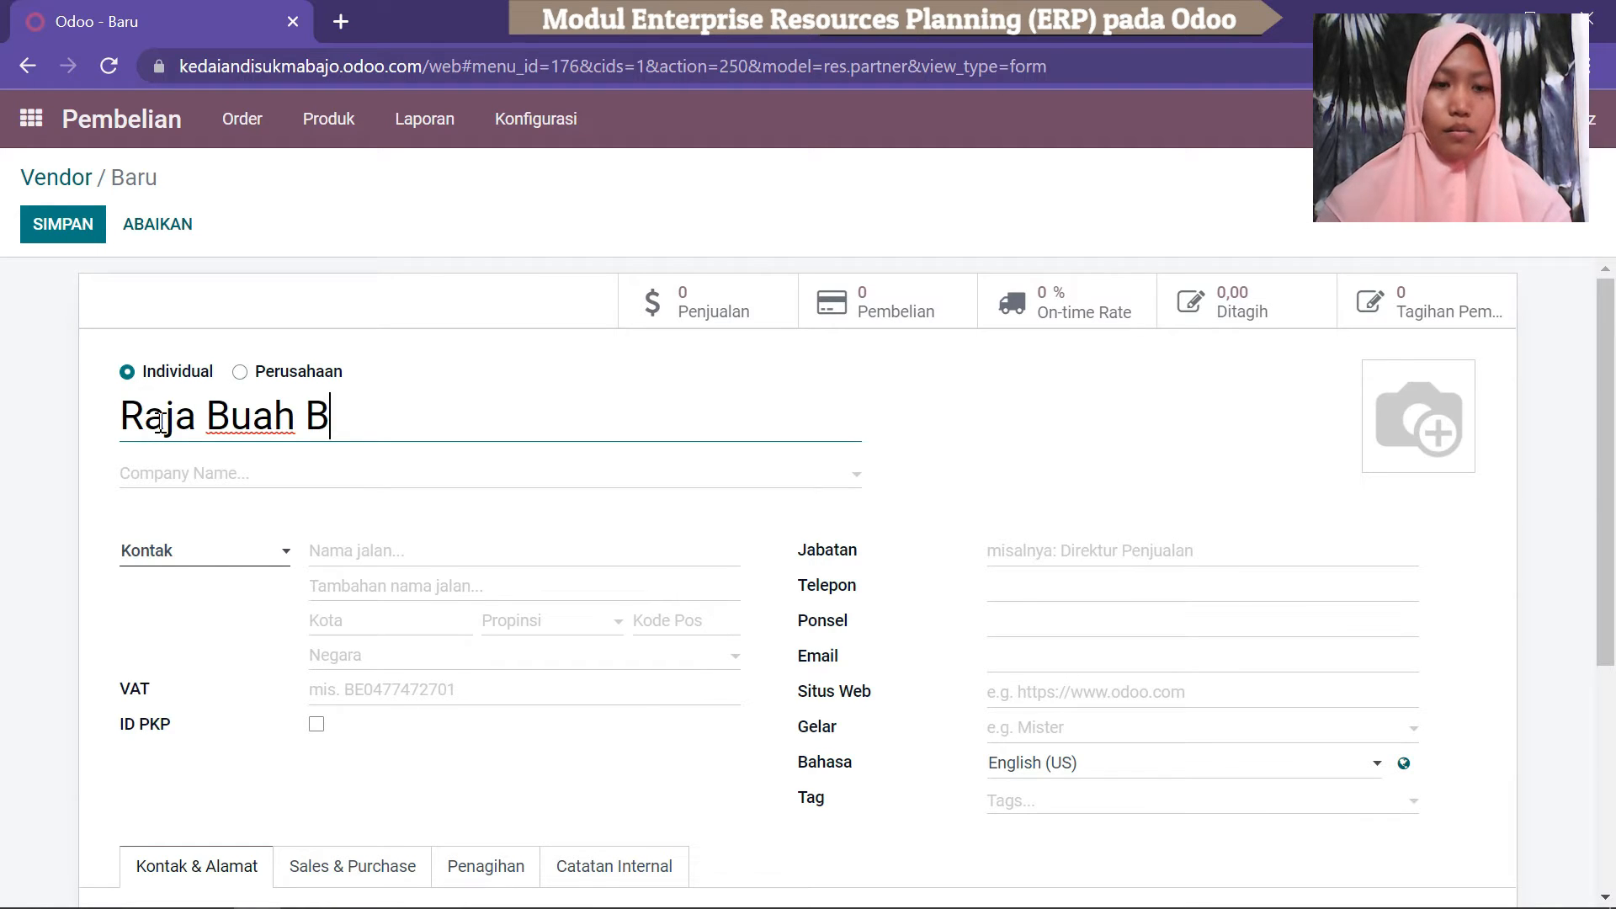
pyautogui.write('elopa')
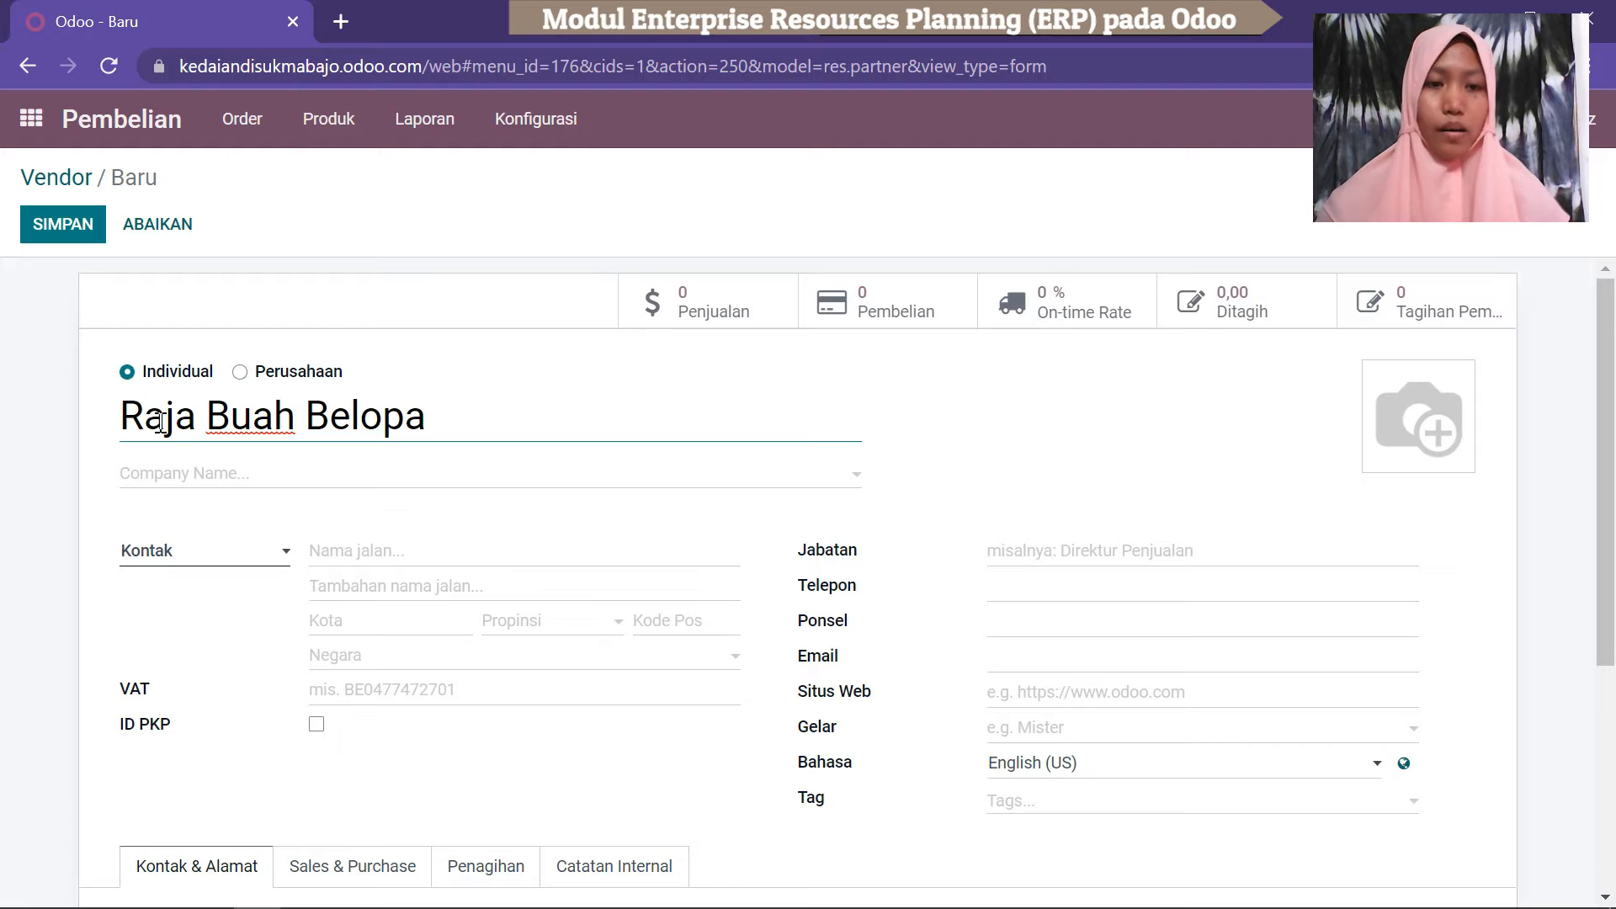
# Check the Raja Buah Belopa form and save the vendor.
pyautogui.scroll(-3, 1612, 640)
pyautogui.scroll(3, 1612, 640)
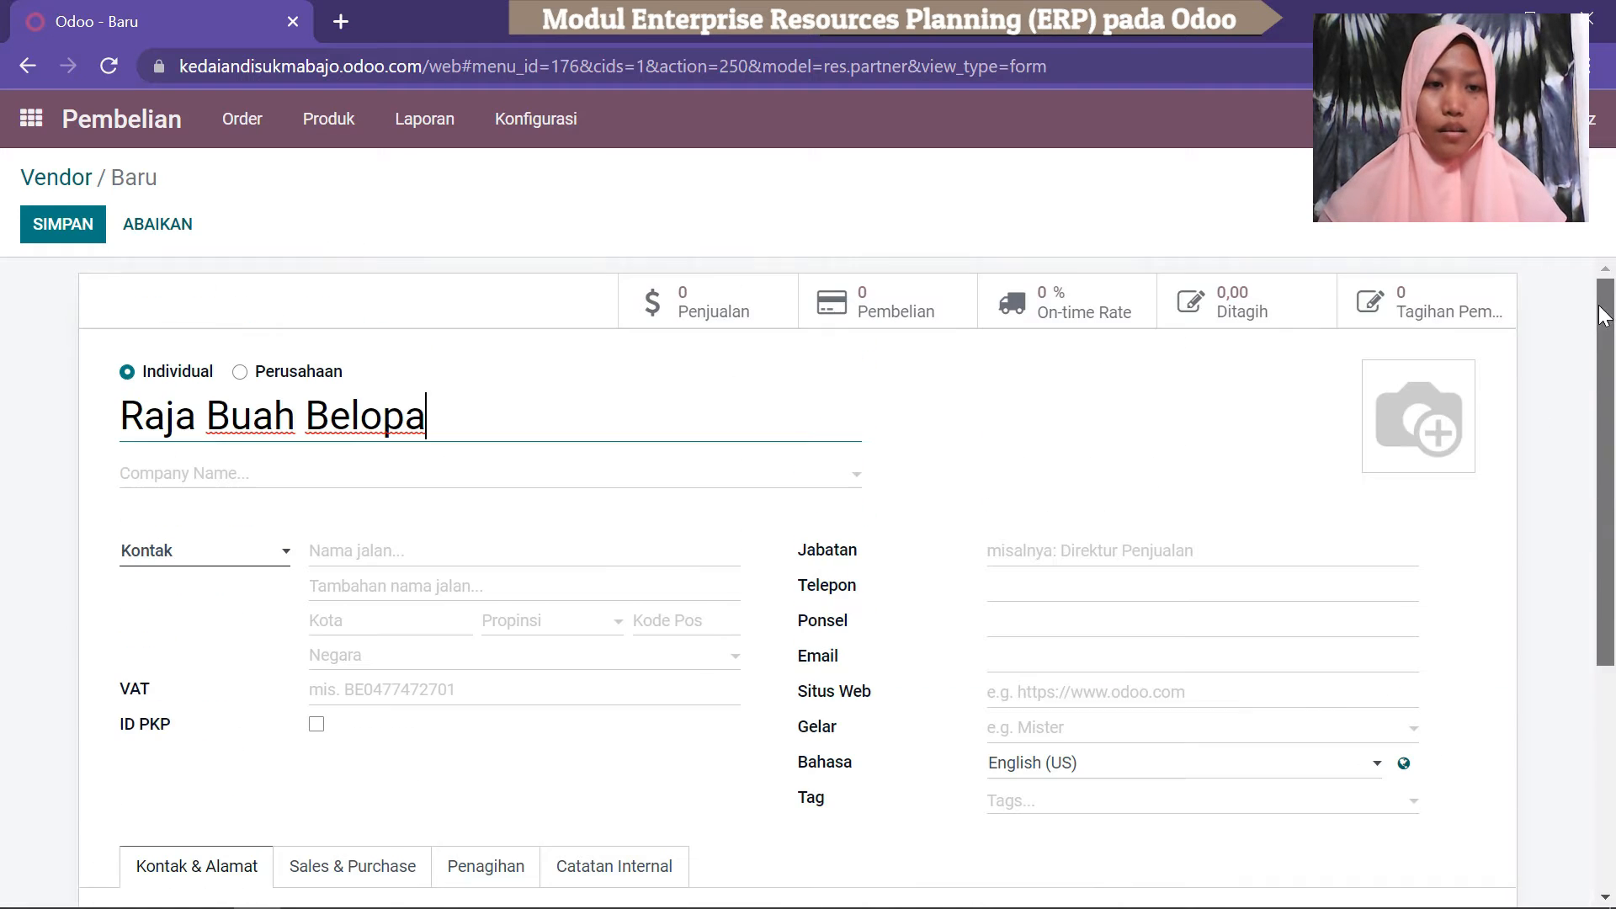
pyautogui.click(59, 226)
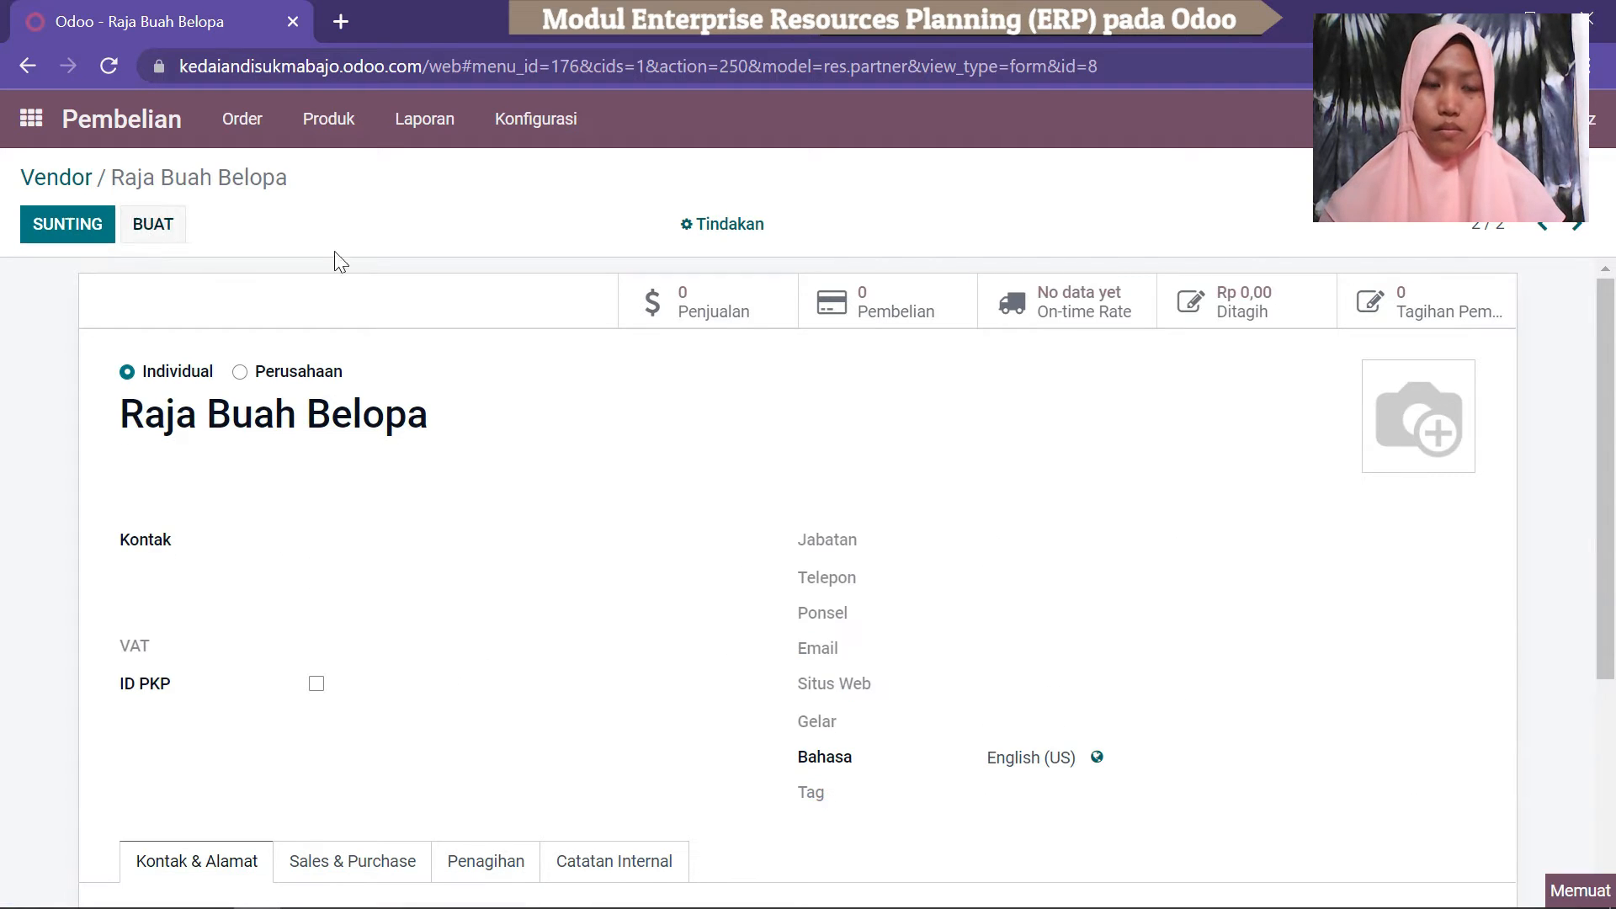
pyautogui.scroll(-4, 1606, 472)
pyautogui.scroll(4, 1206, 271)
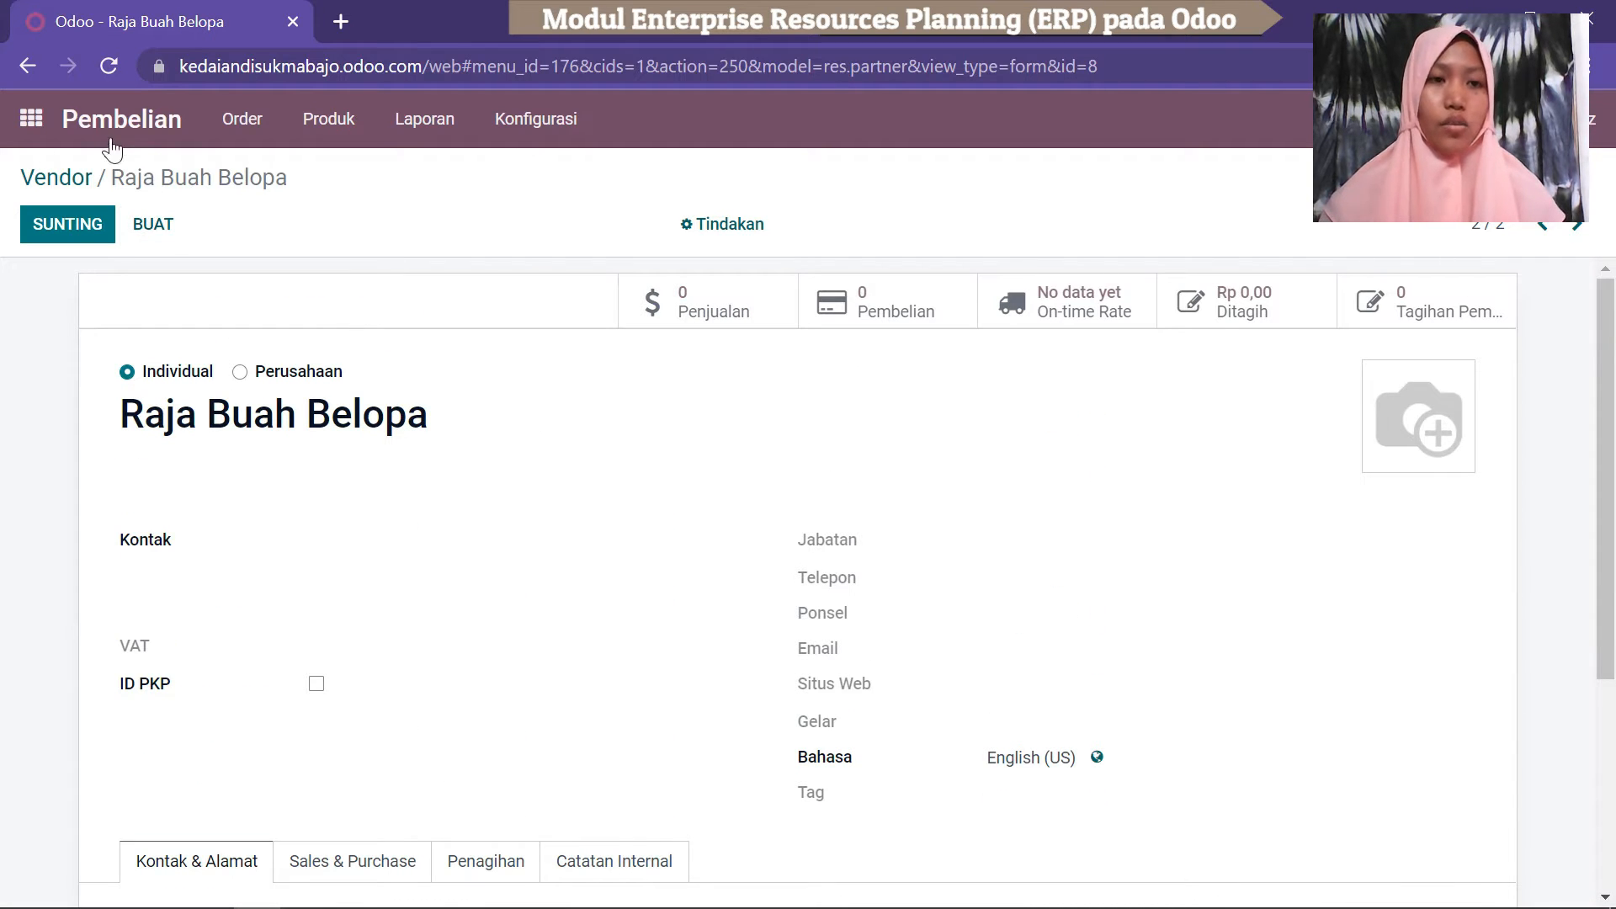
# Start a new request for quotation in Pembelian with Toko Cahaya Baru as the supplier.
pyautogui.click(139, 122)
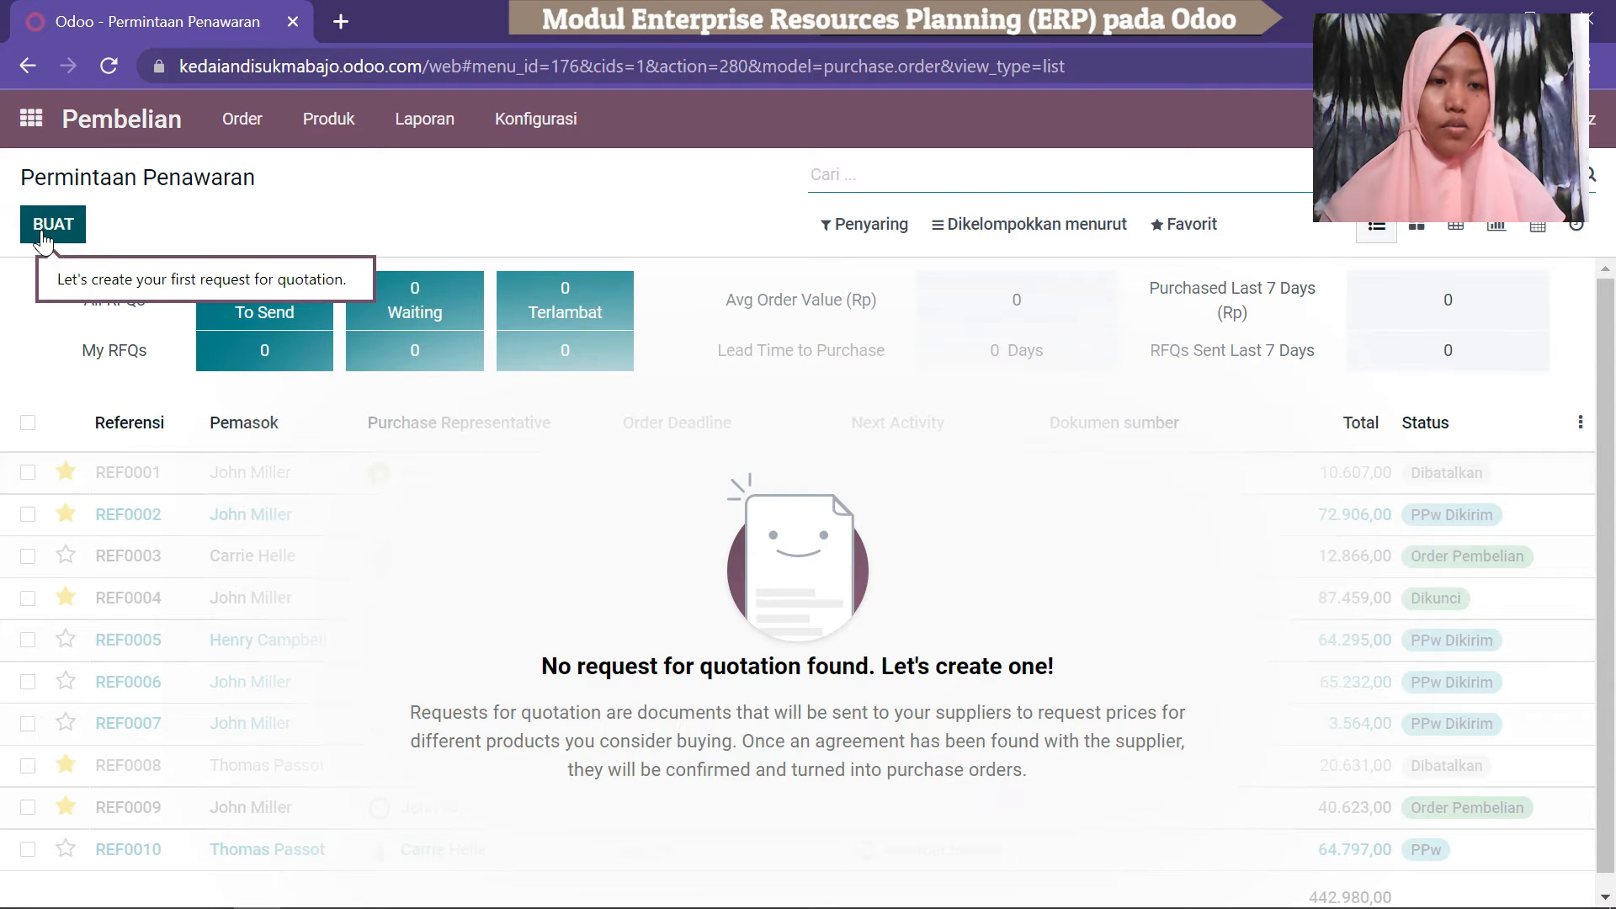
pyautogui.click(46, 226)
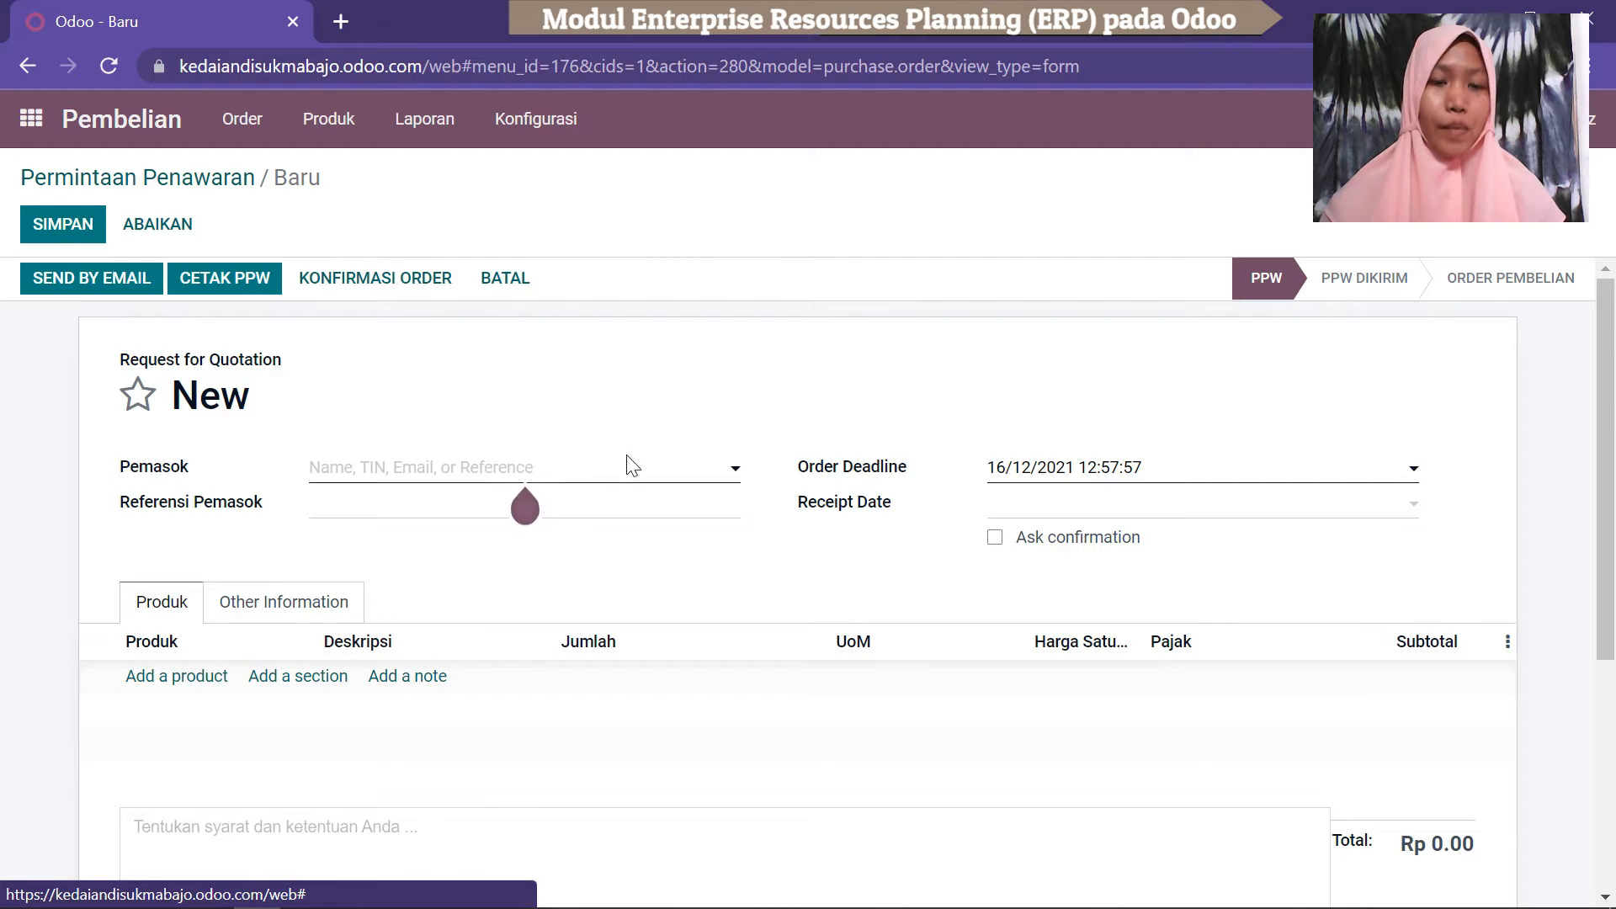
pyautogui.click(732, 472)
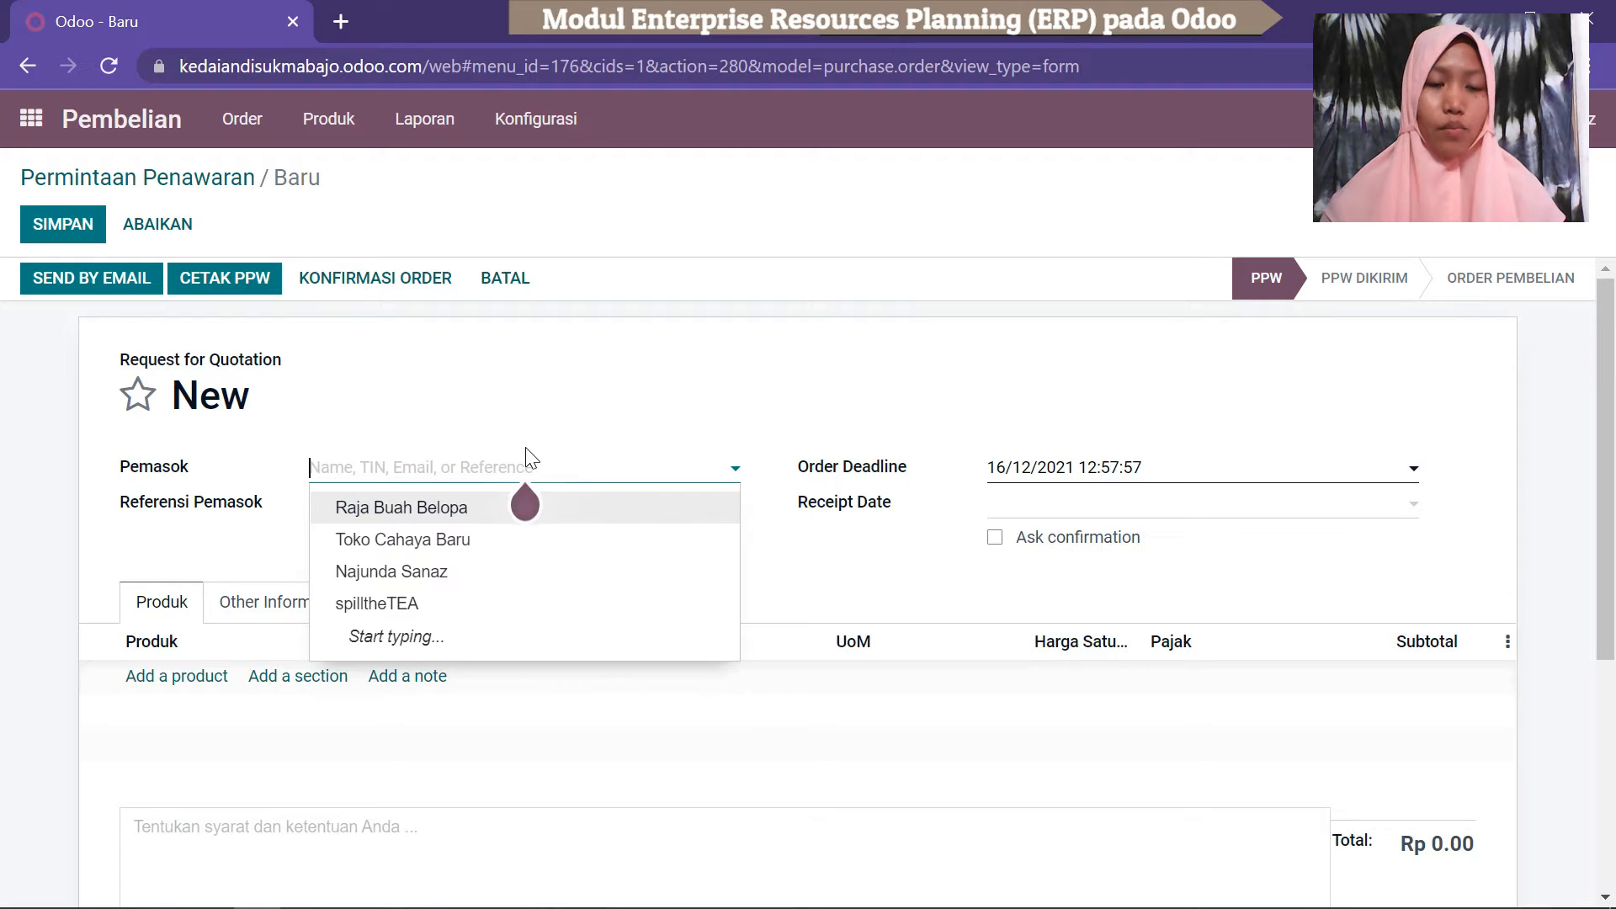
pyautogui.click(440, 547)
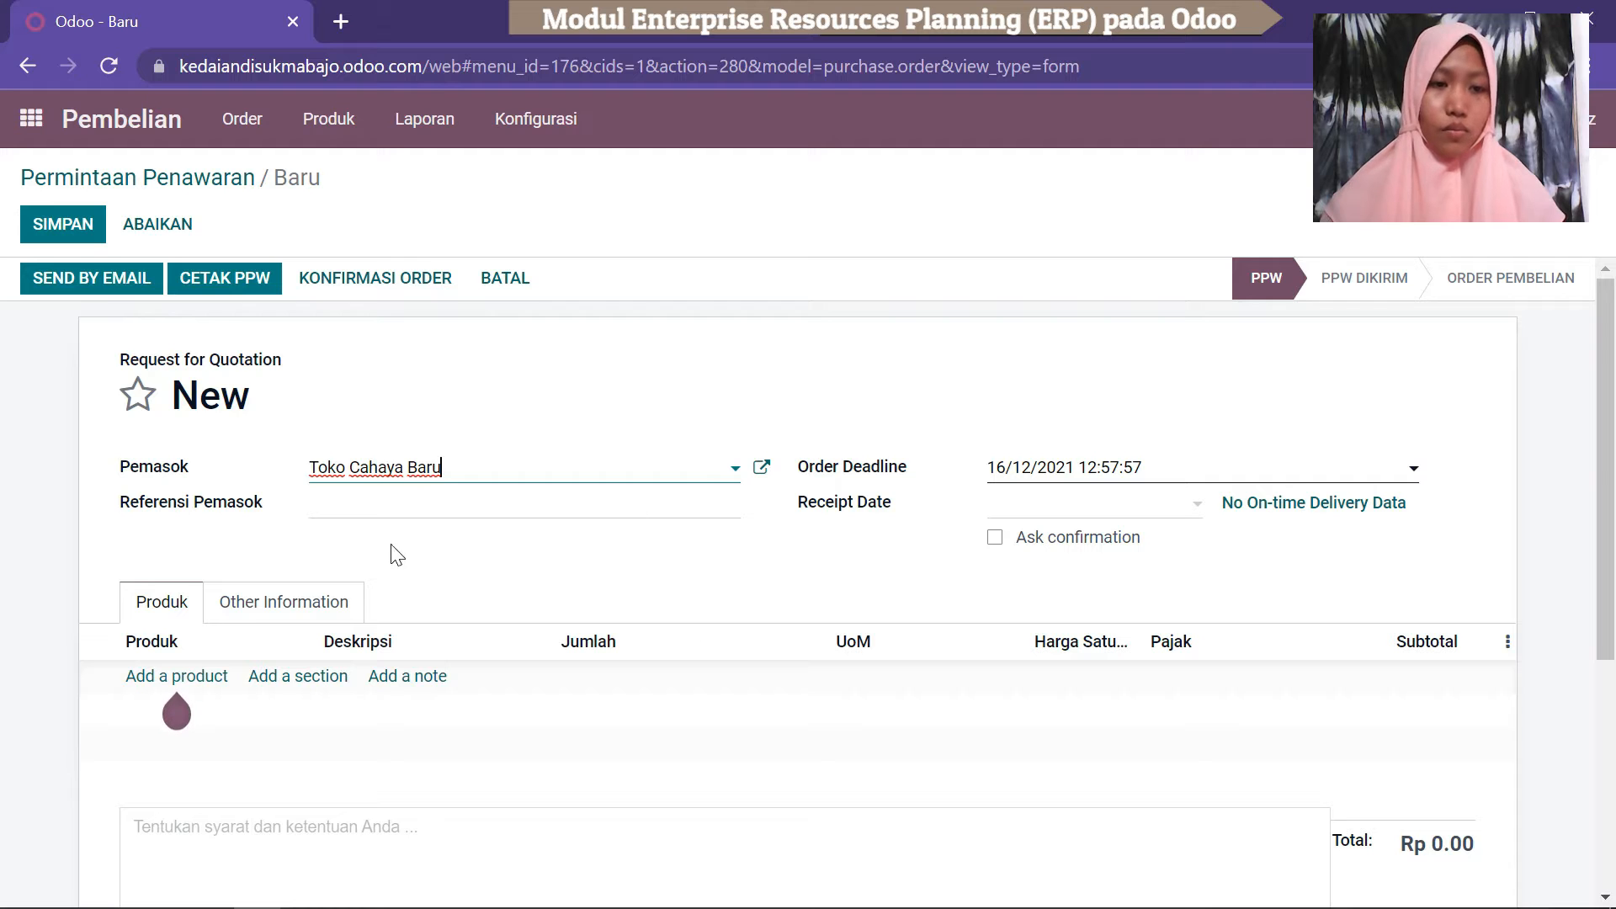
# Add a section titled "Alat dan bahan" to the product lines of the request for quotation.
pyautogui.moveTo(1614, 340)
pyautogui.mouseDown()
pyautogui.moveTo(1606, 414)
pyautogui.moveTo(1606, 350)
pyautogui.mouseUp()
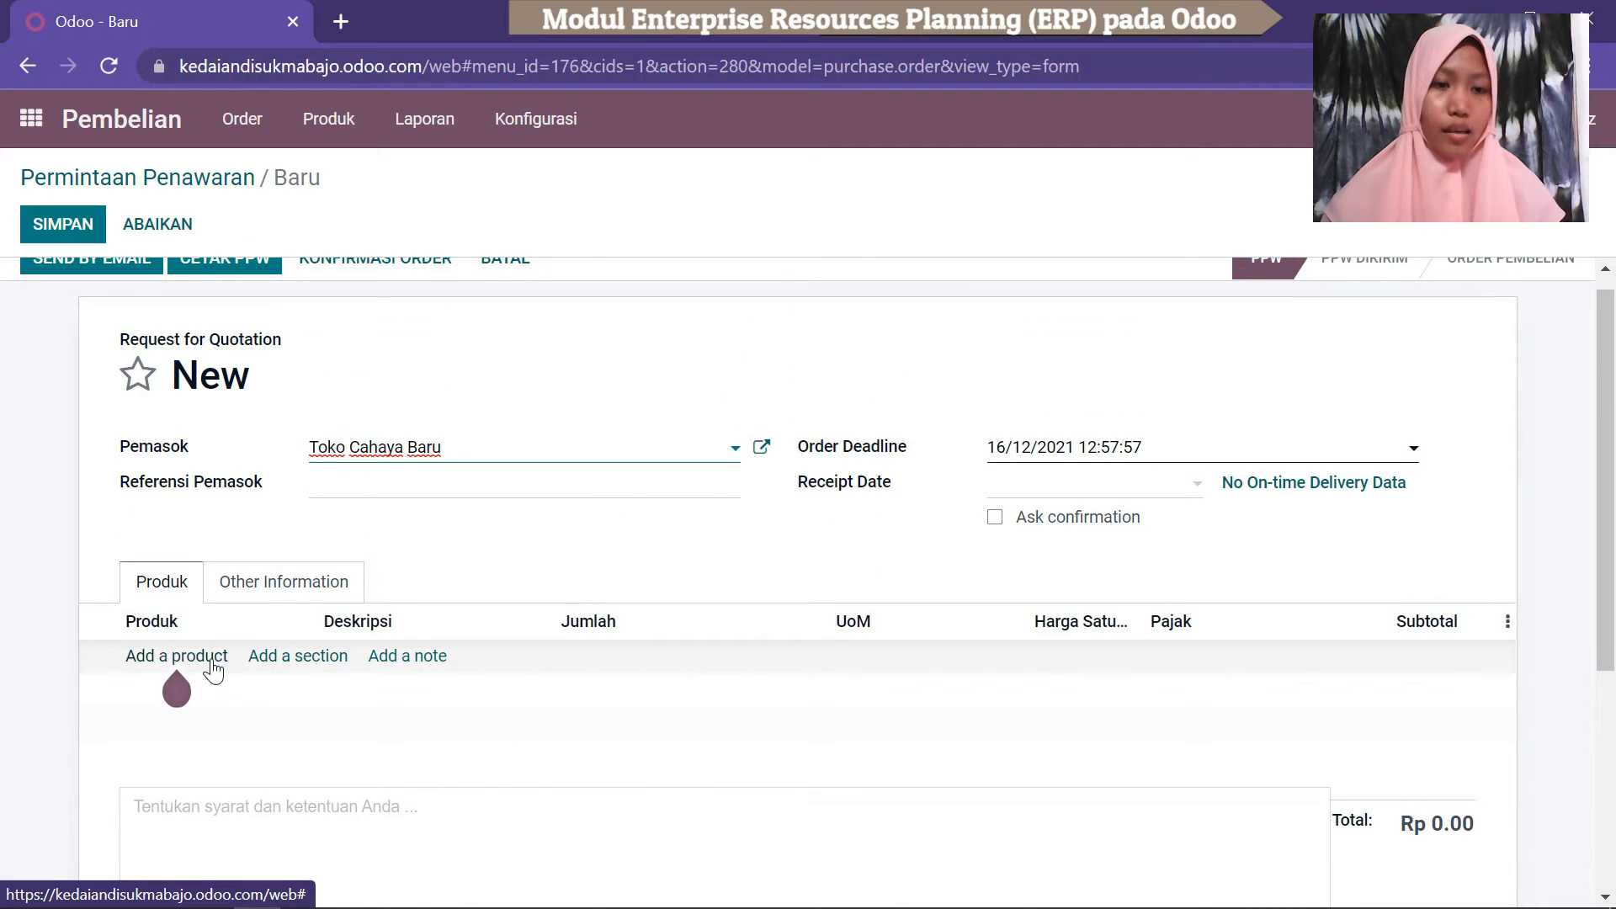
pyautogui.click(287, 669)
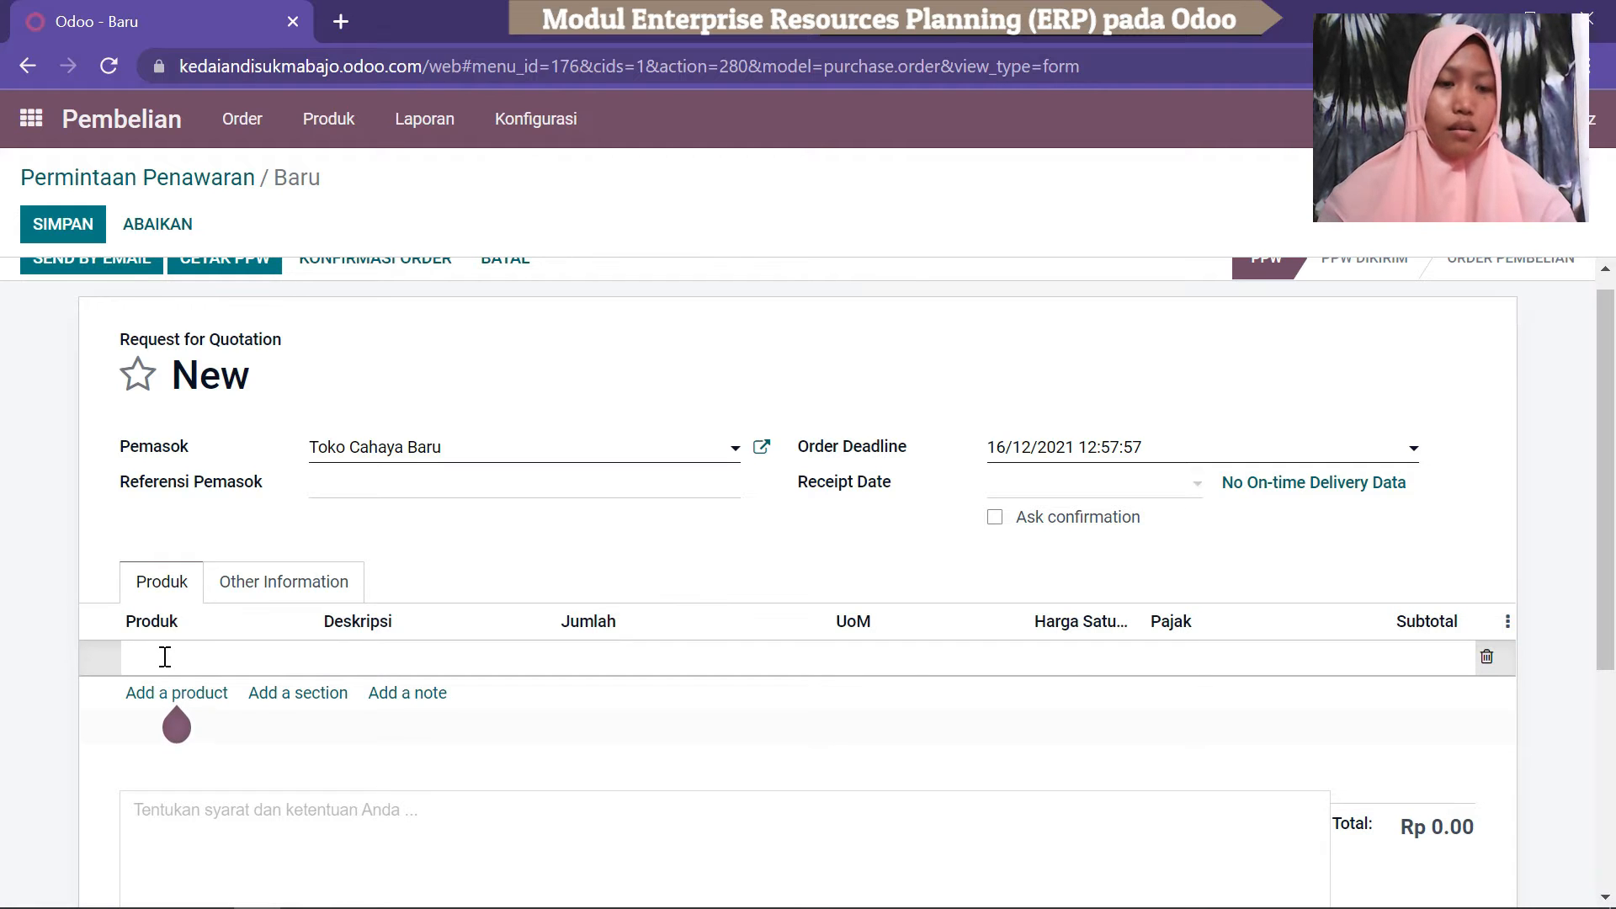
pyautogui.press('BackSpace')
pyautogui.press('BackSpace')
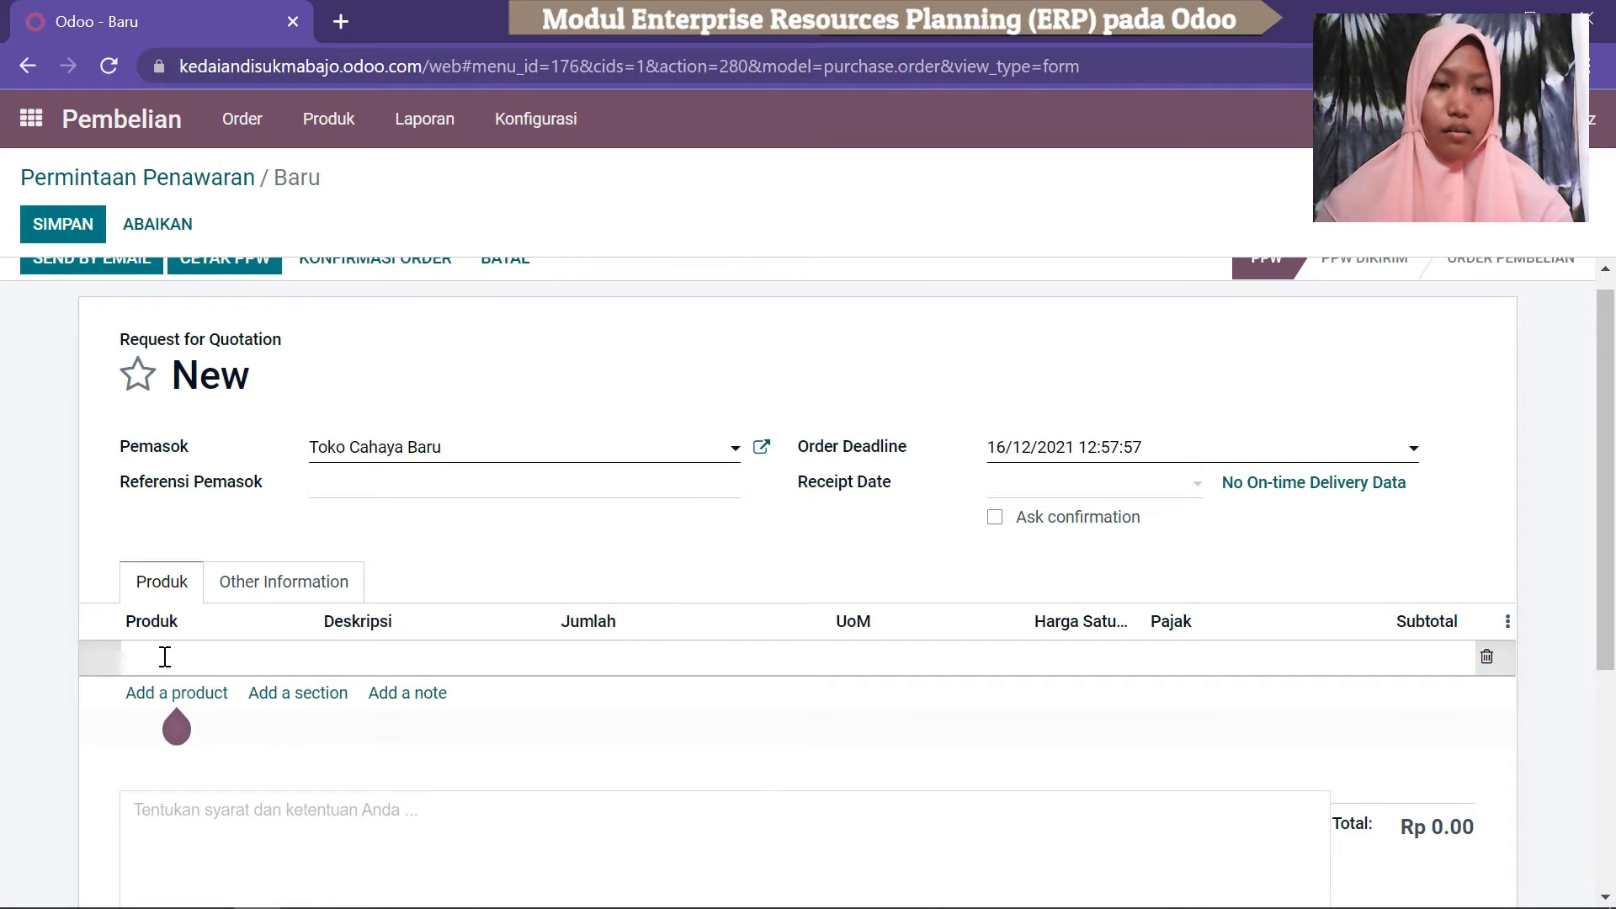
pyautogui.write('Alat dan')
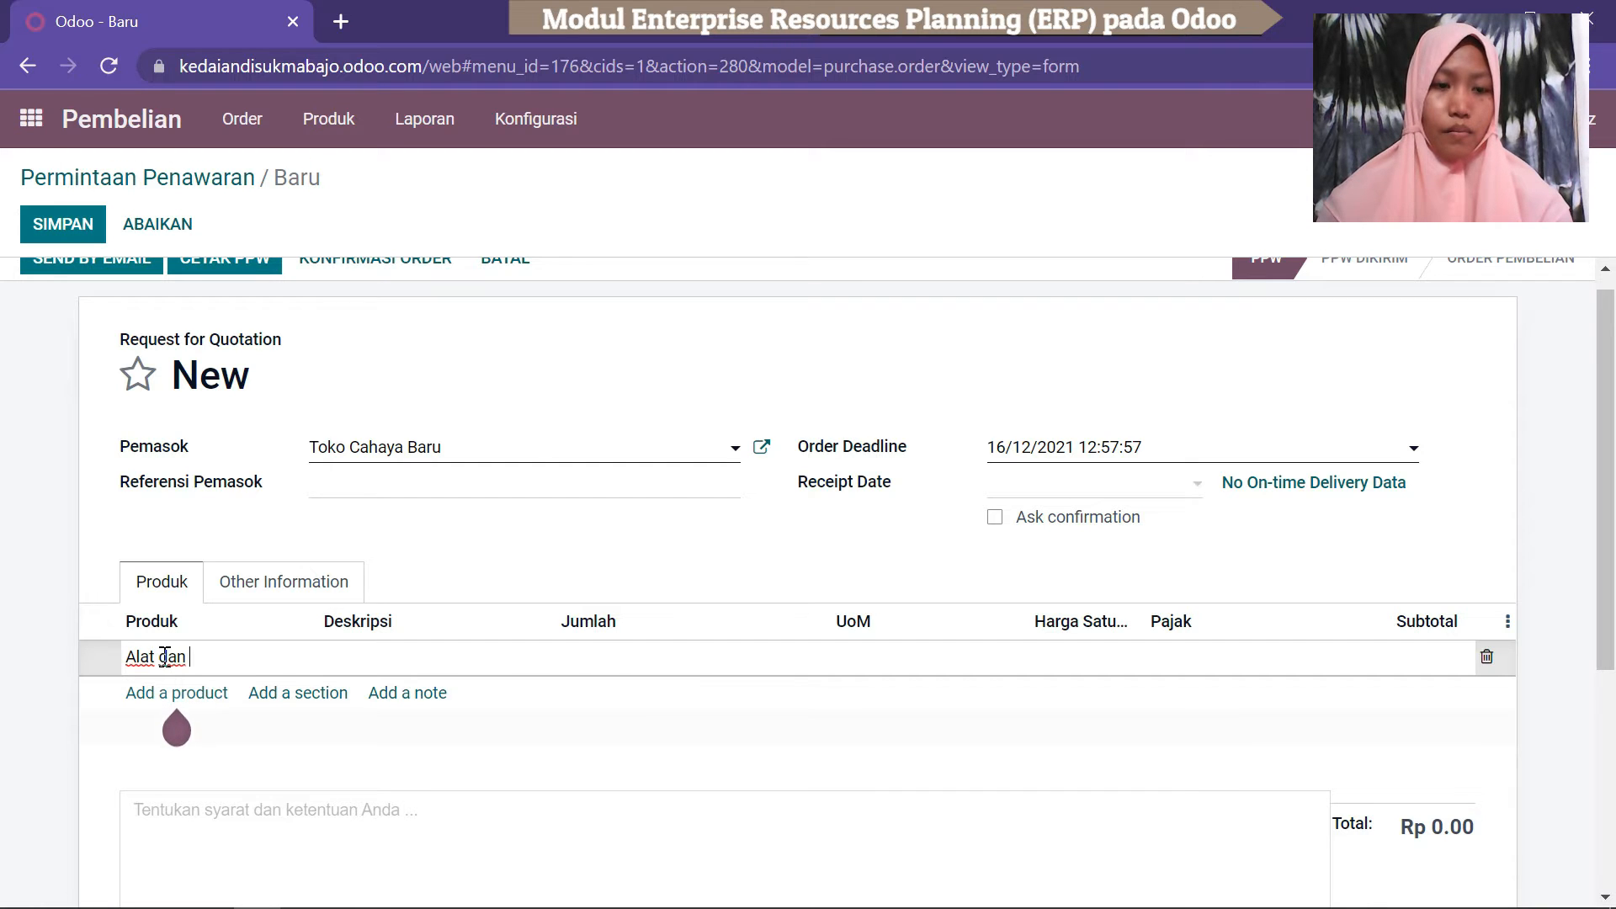
pyautogui.write(' bahan')
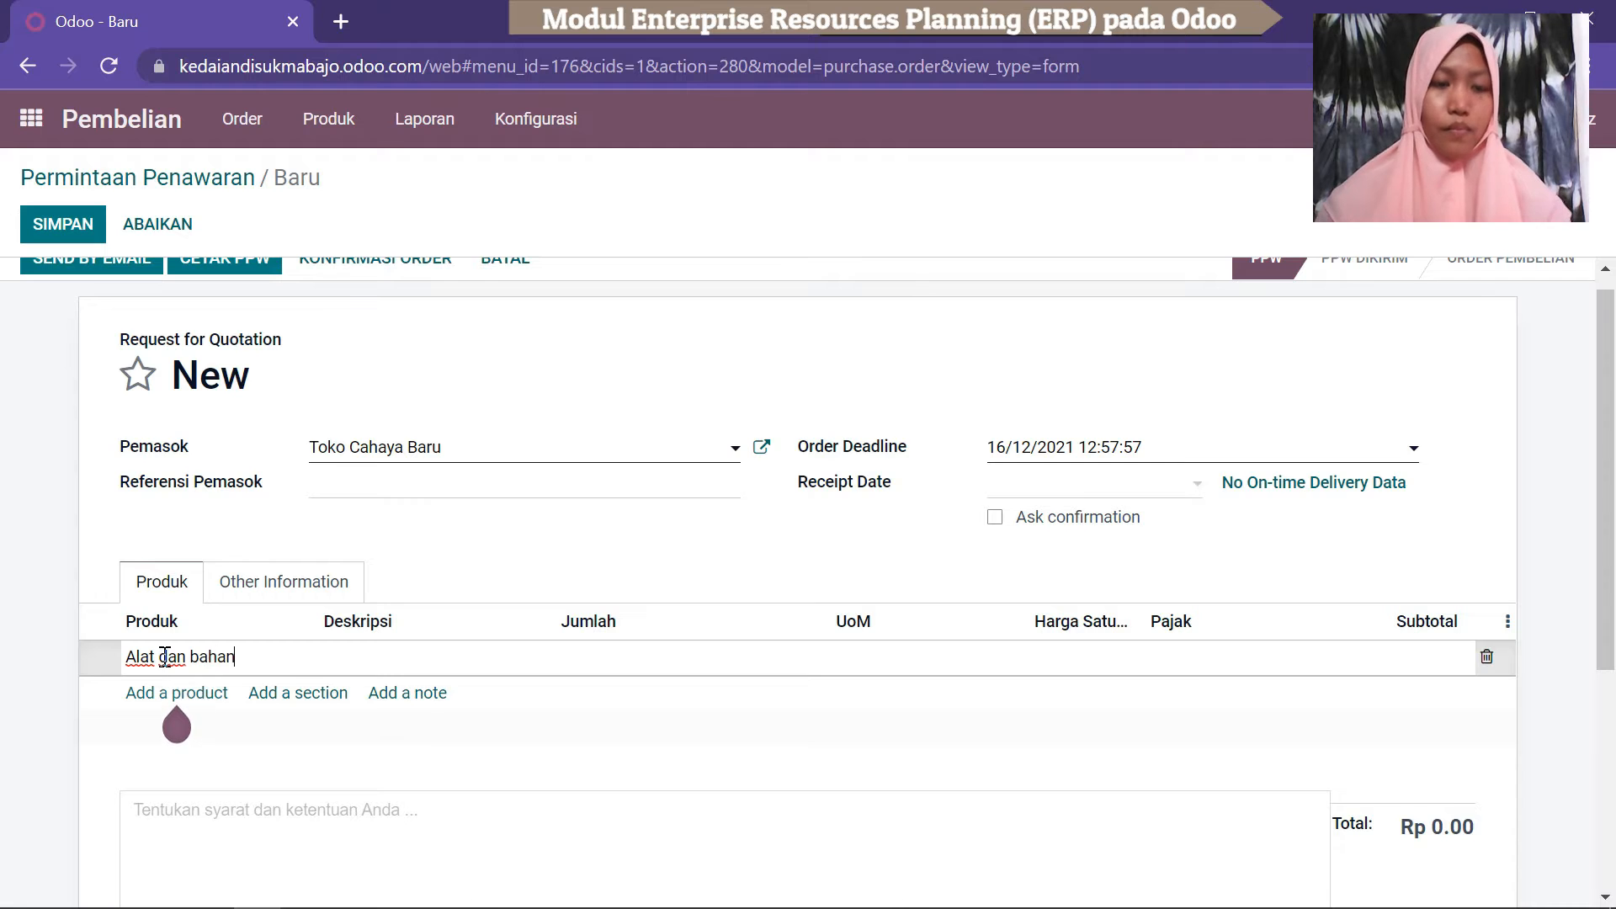
# Add SEDOTAN from the full product list as the first product line under the Alat dan bahan section.
pyautogui.click(199, 700)
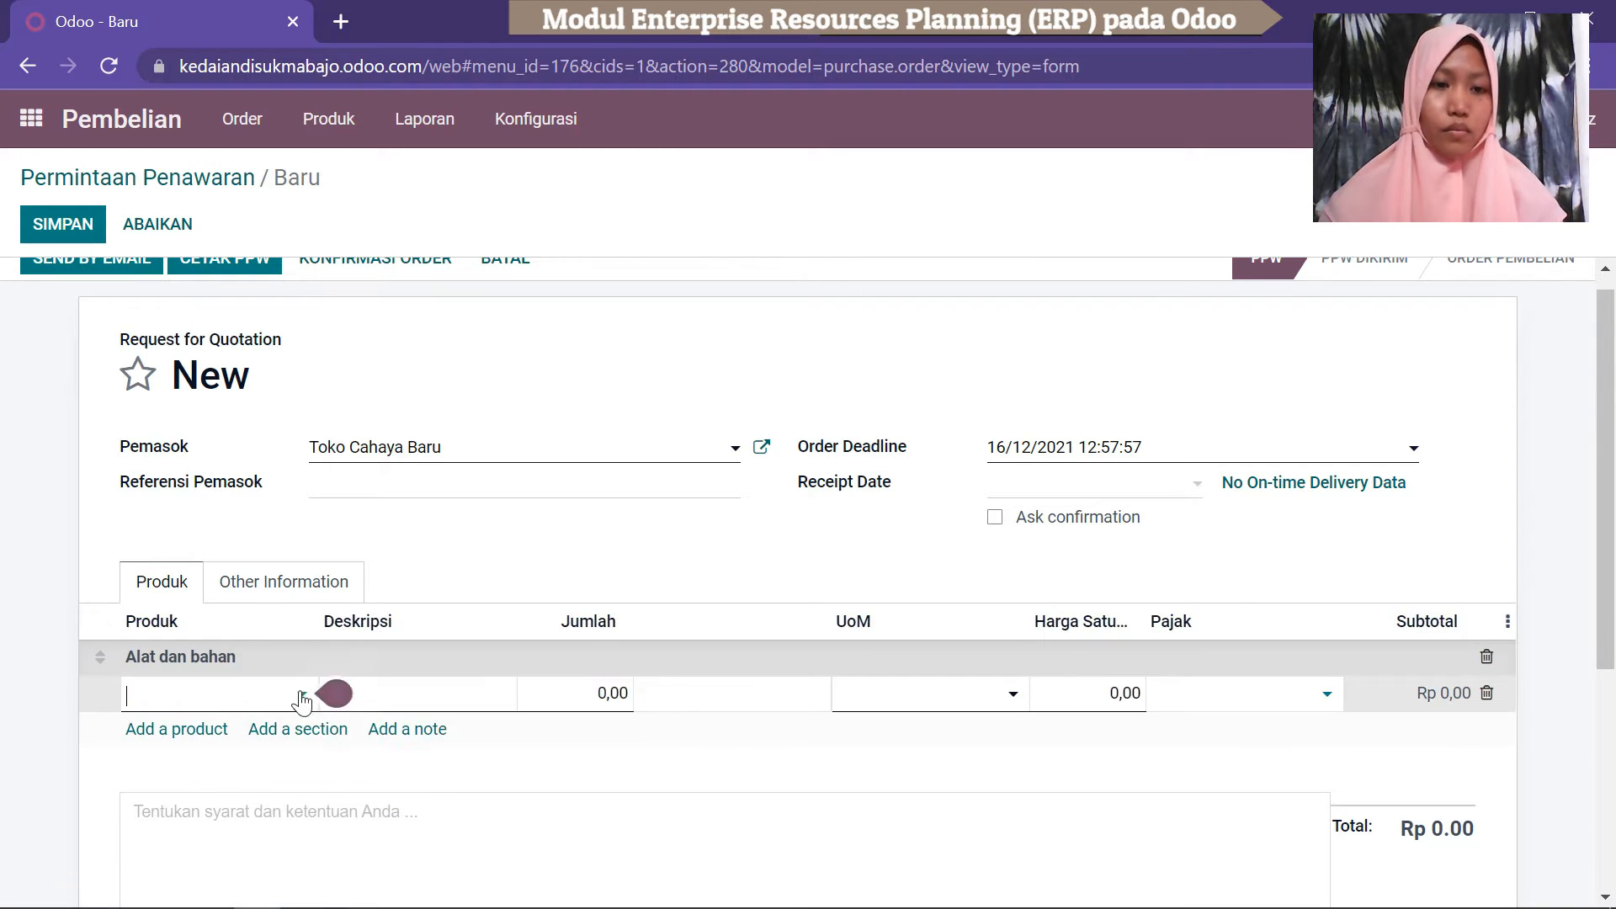
pyautogui.click(302, 695)
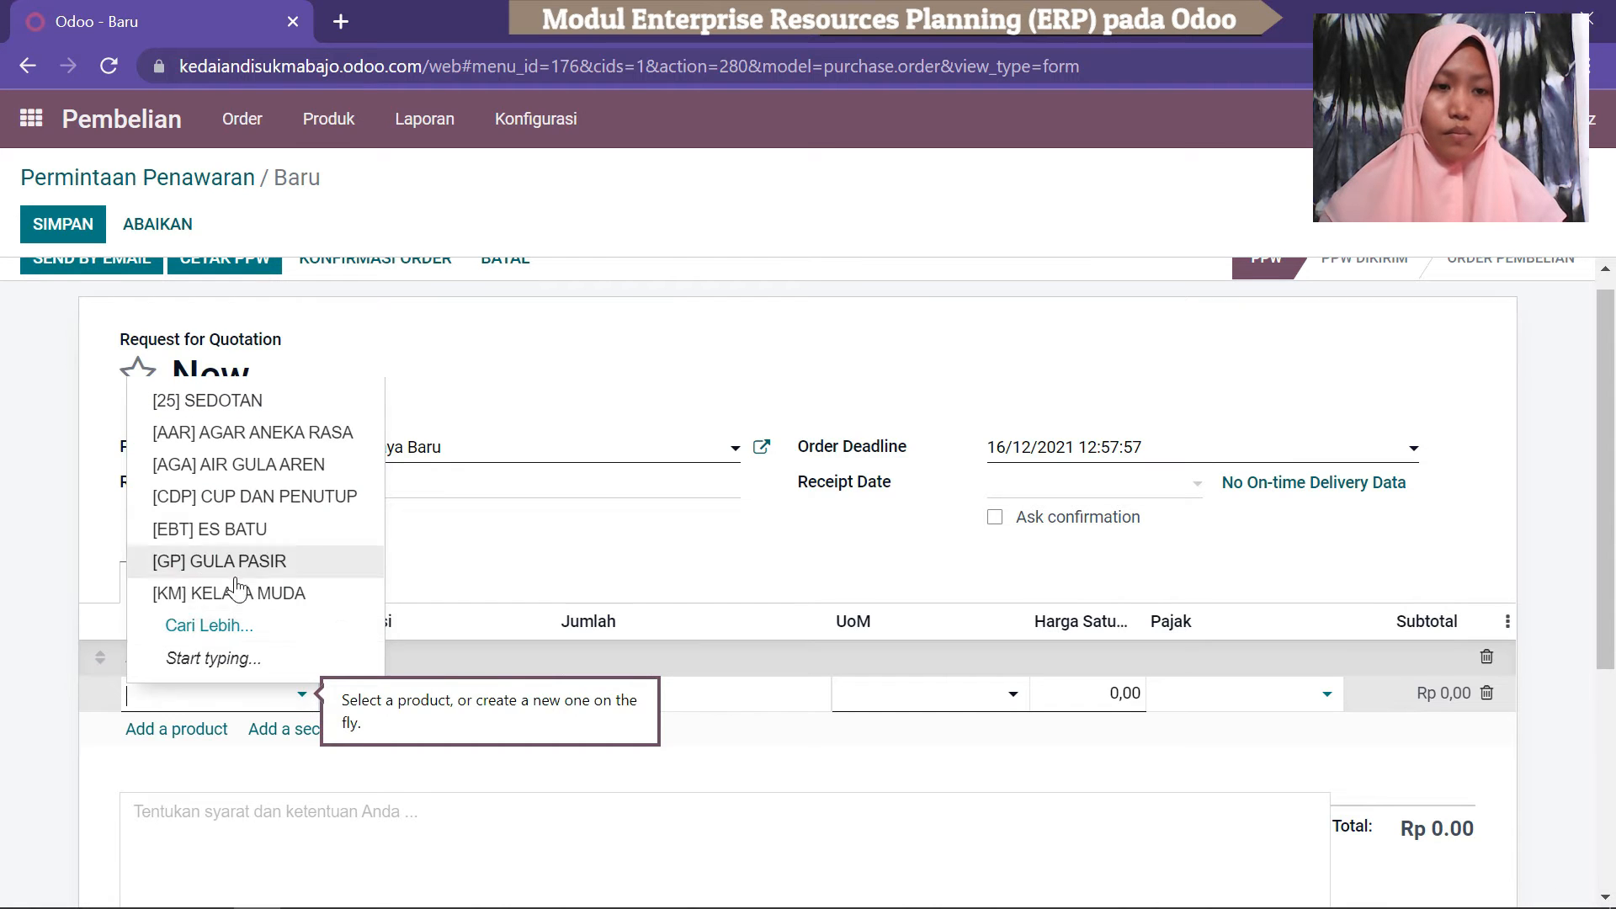
pyautogui.click(250, 628)
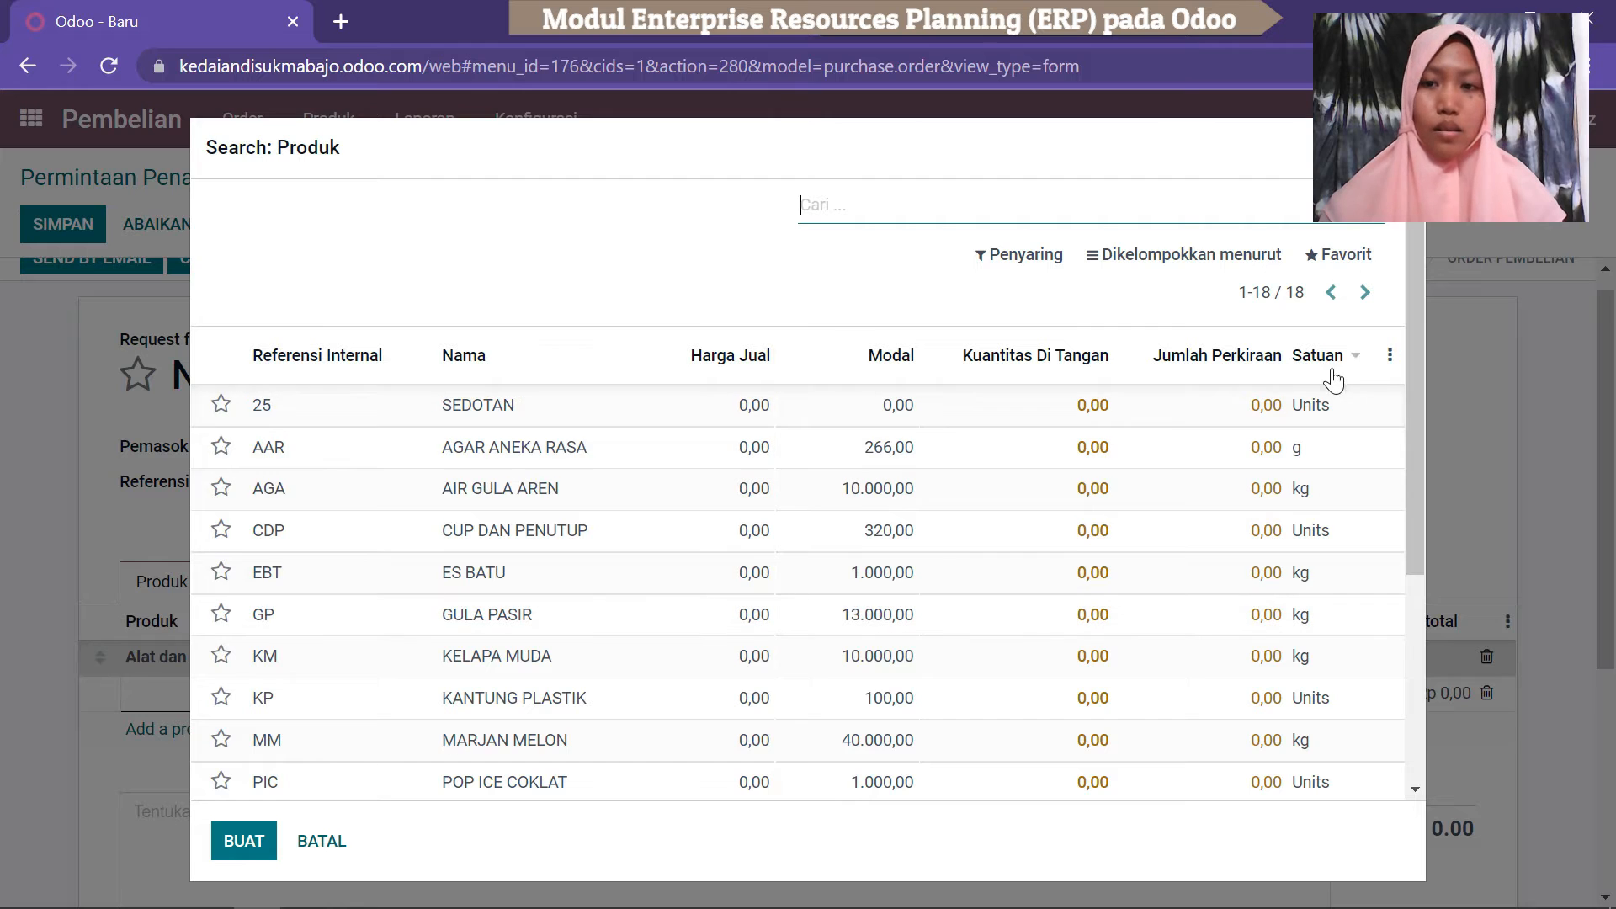
pyautogui.moveTo(1410, 294)
pyautogui.mouseDown()
pyautogui.moveTo(1421, 310)
pyautogui.moveTo(1416, 280)
pyautogui.mouseUp()
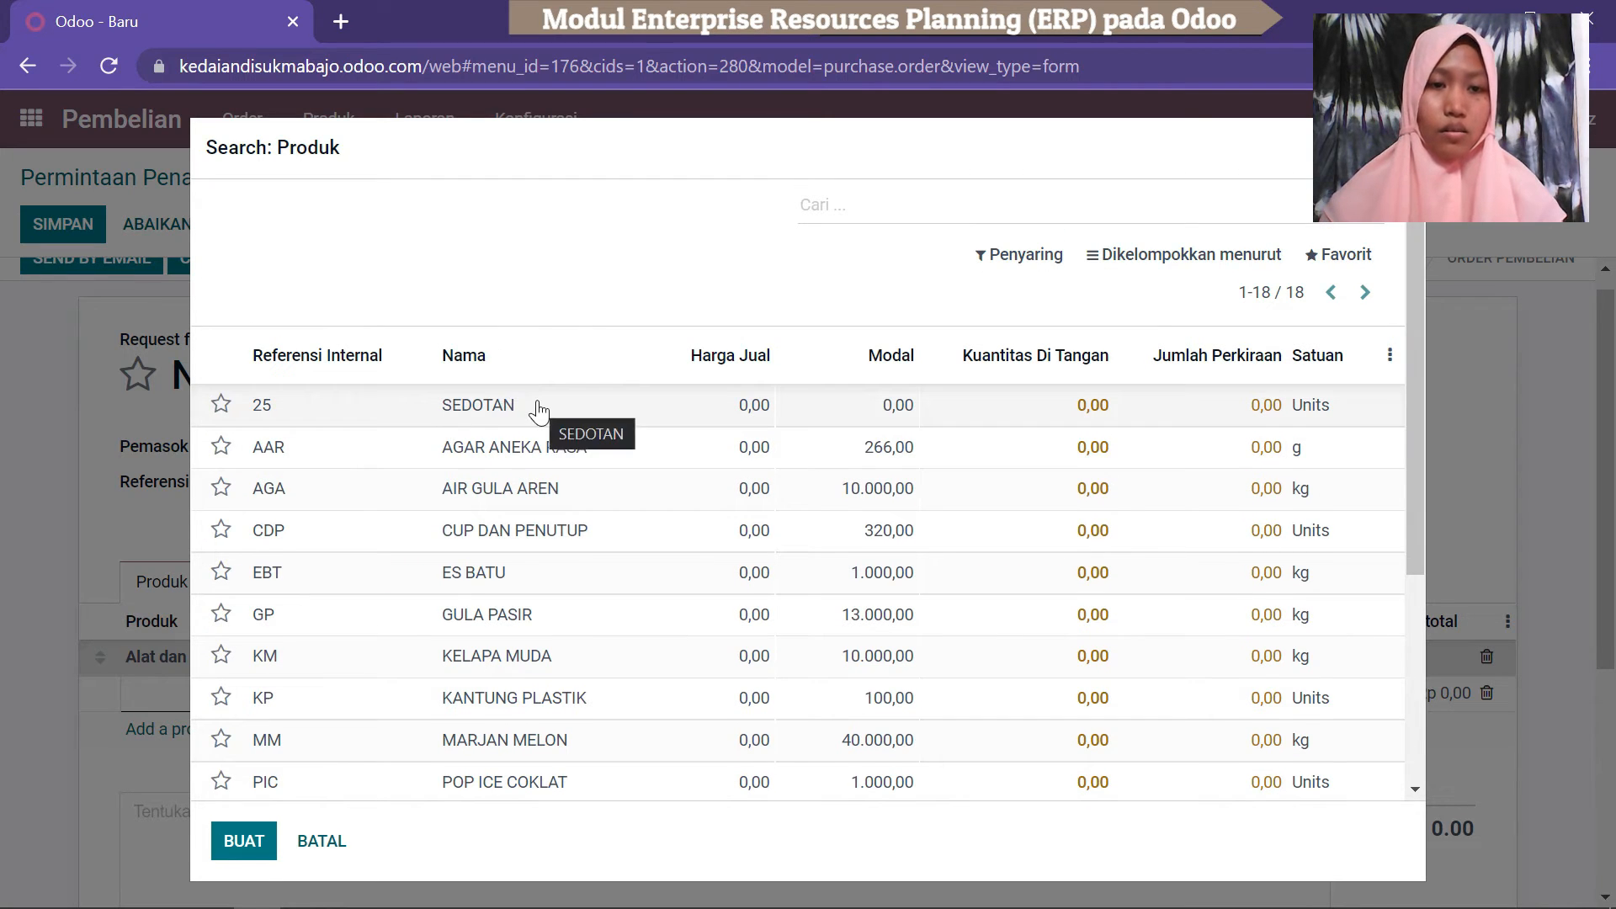
pyautogui.click(564, 416)
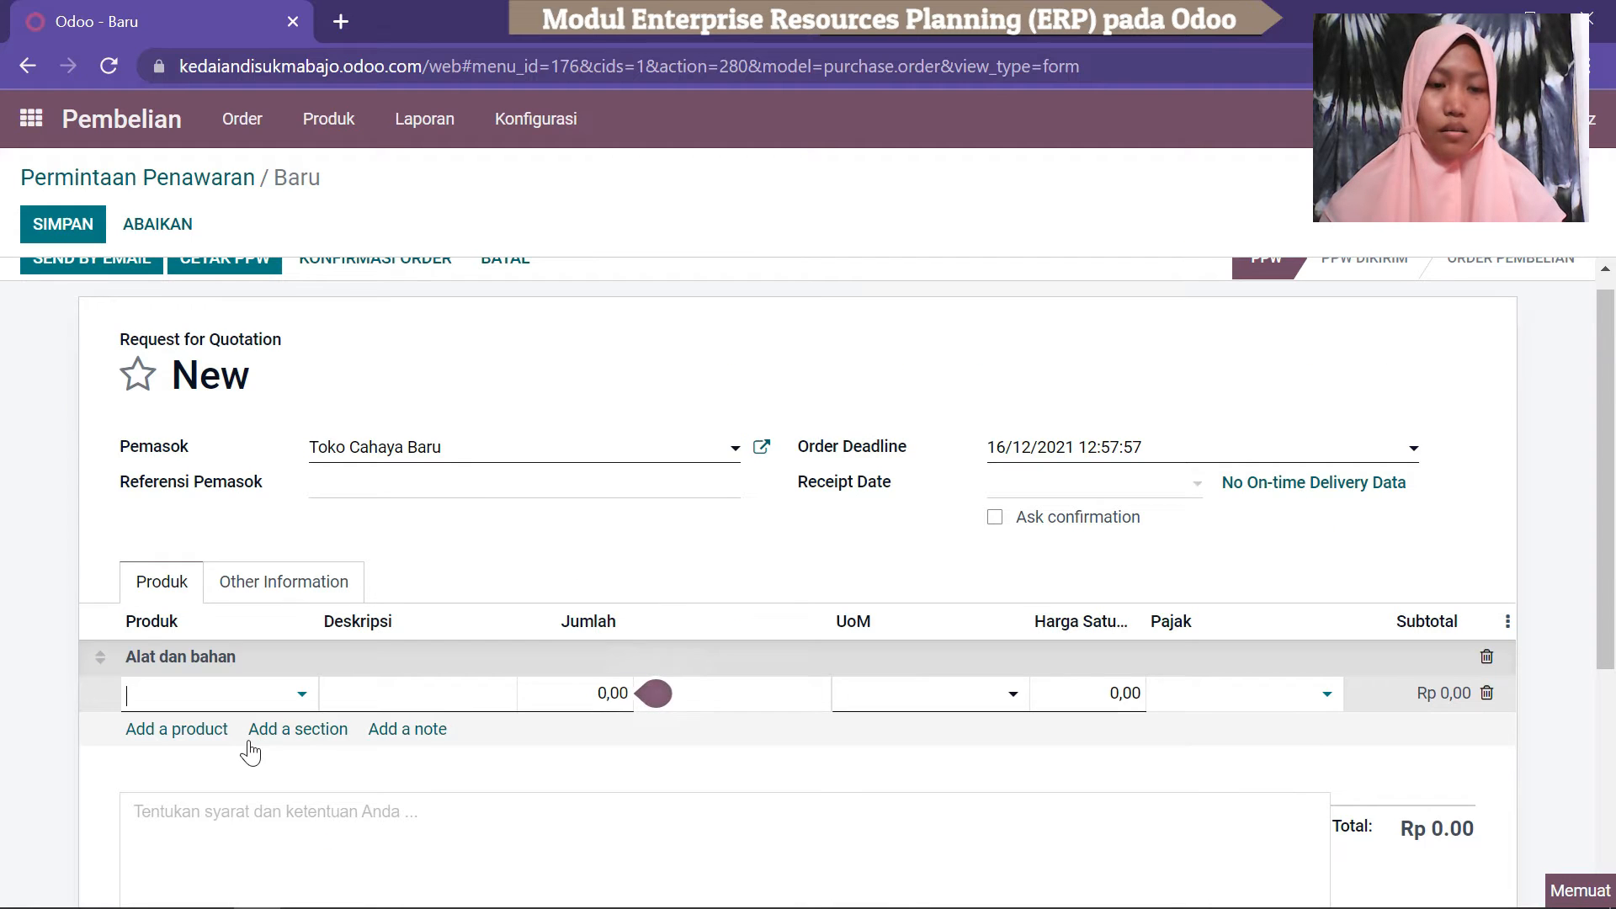
# Add a second product line for AGAR ANEKA RASA from the full product list.
pyautogui.click(175, 730)
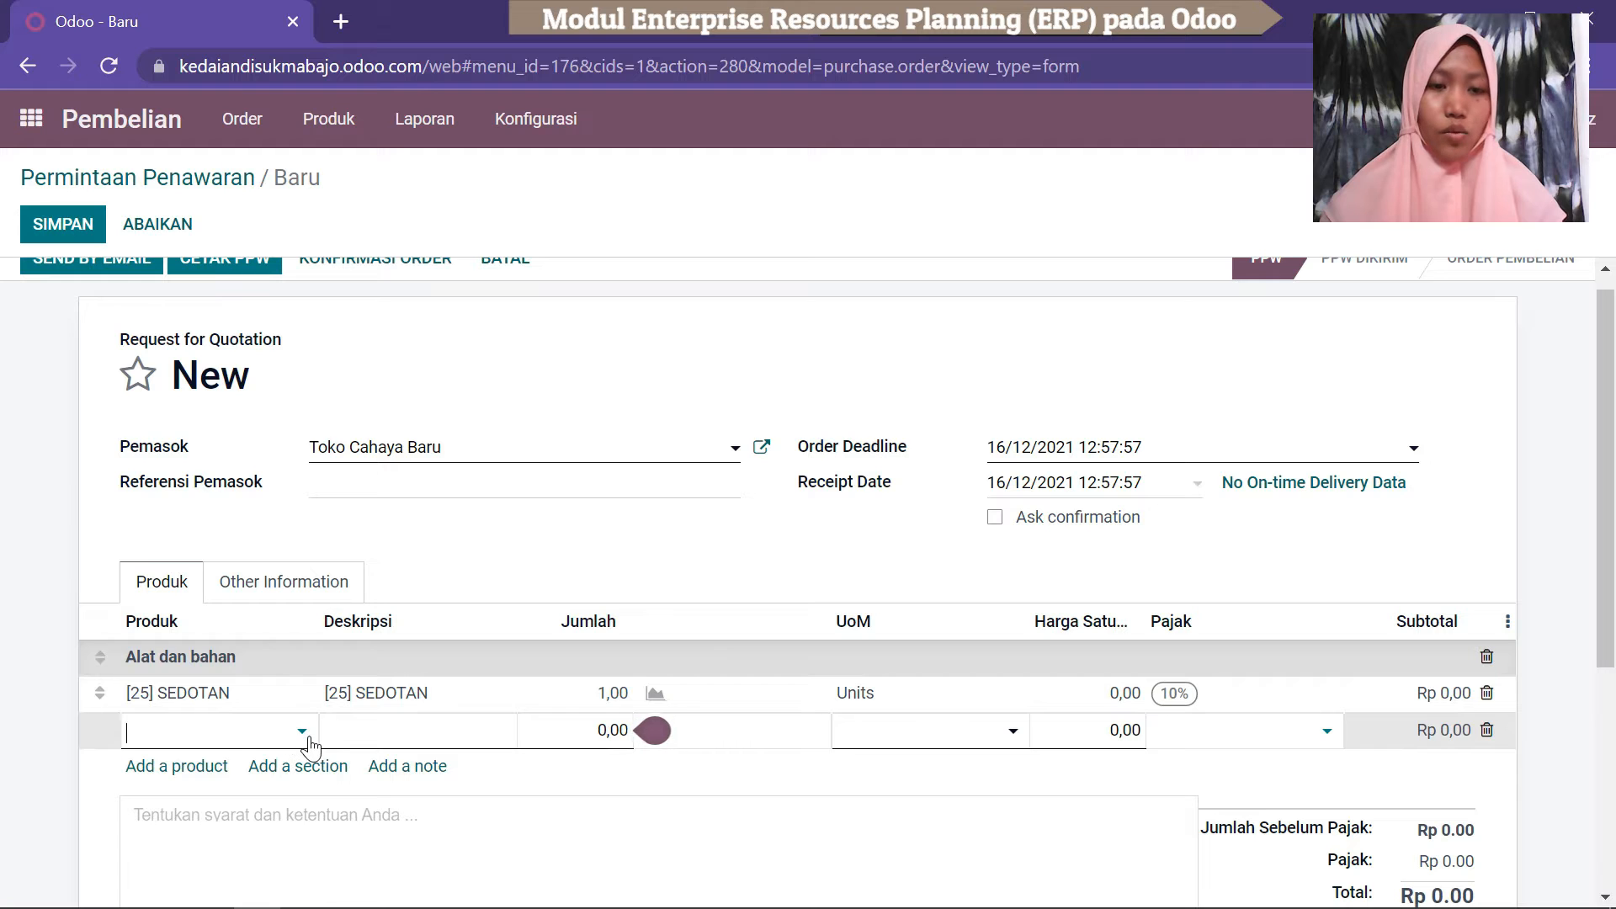
pyautogui.click(303, 732)
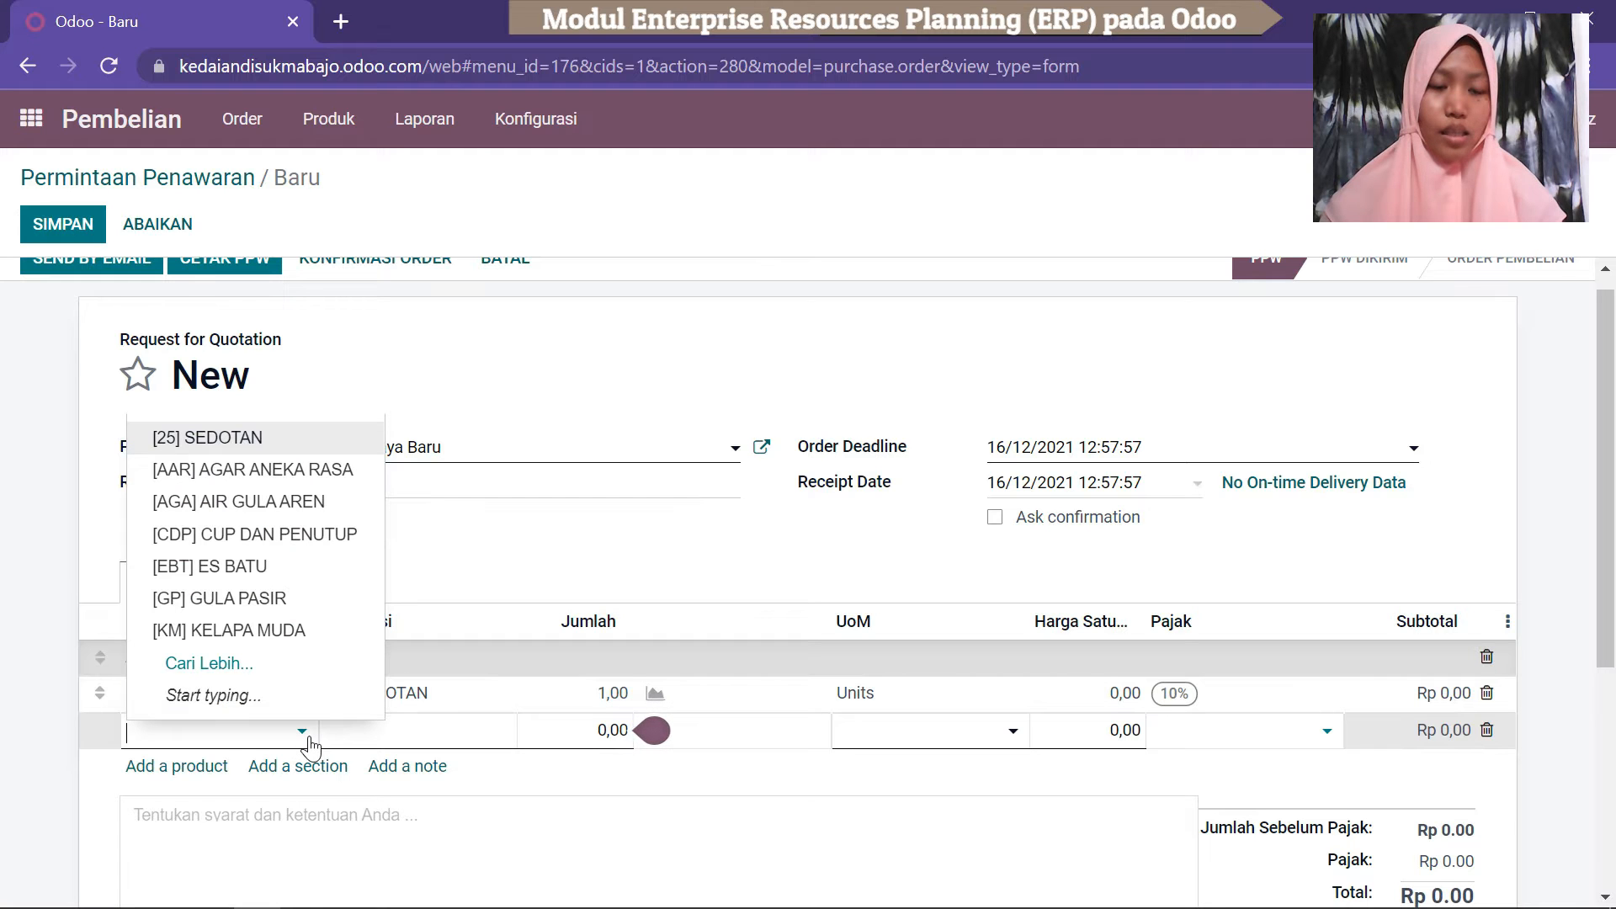
pyautogui.click(268, 665)
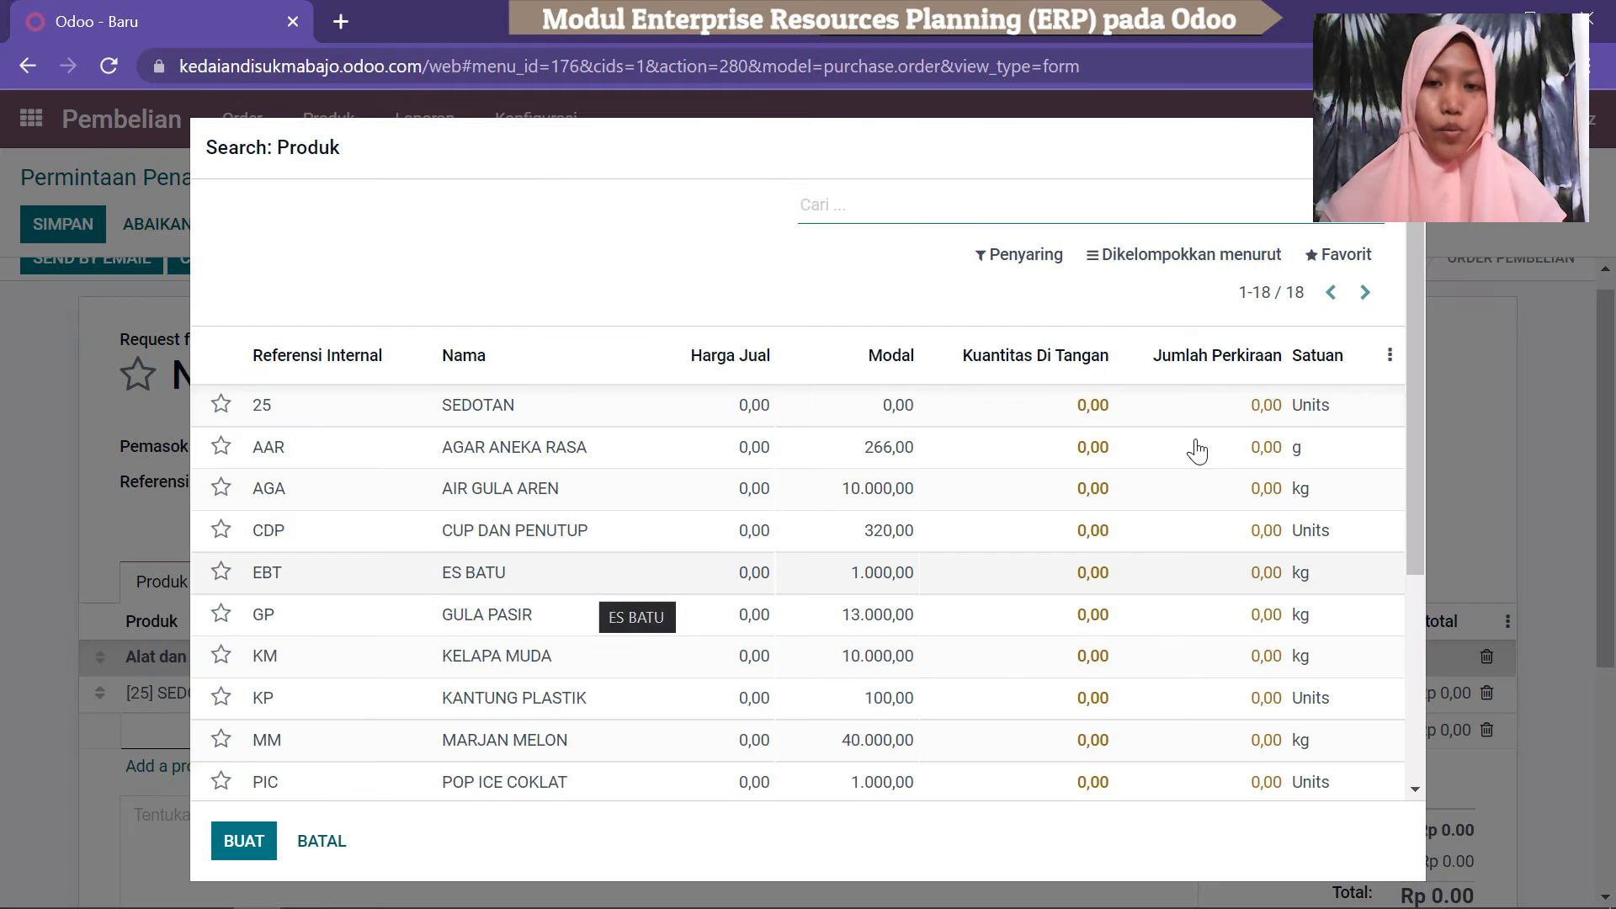
pyautogui.moveTo(1412, 316)
pyautogui.mouseDown()
pyautogui.moveTo(1422, 500)
pyautogui.moveTo(1396, 325)
pyautogui.mouseUp()
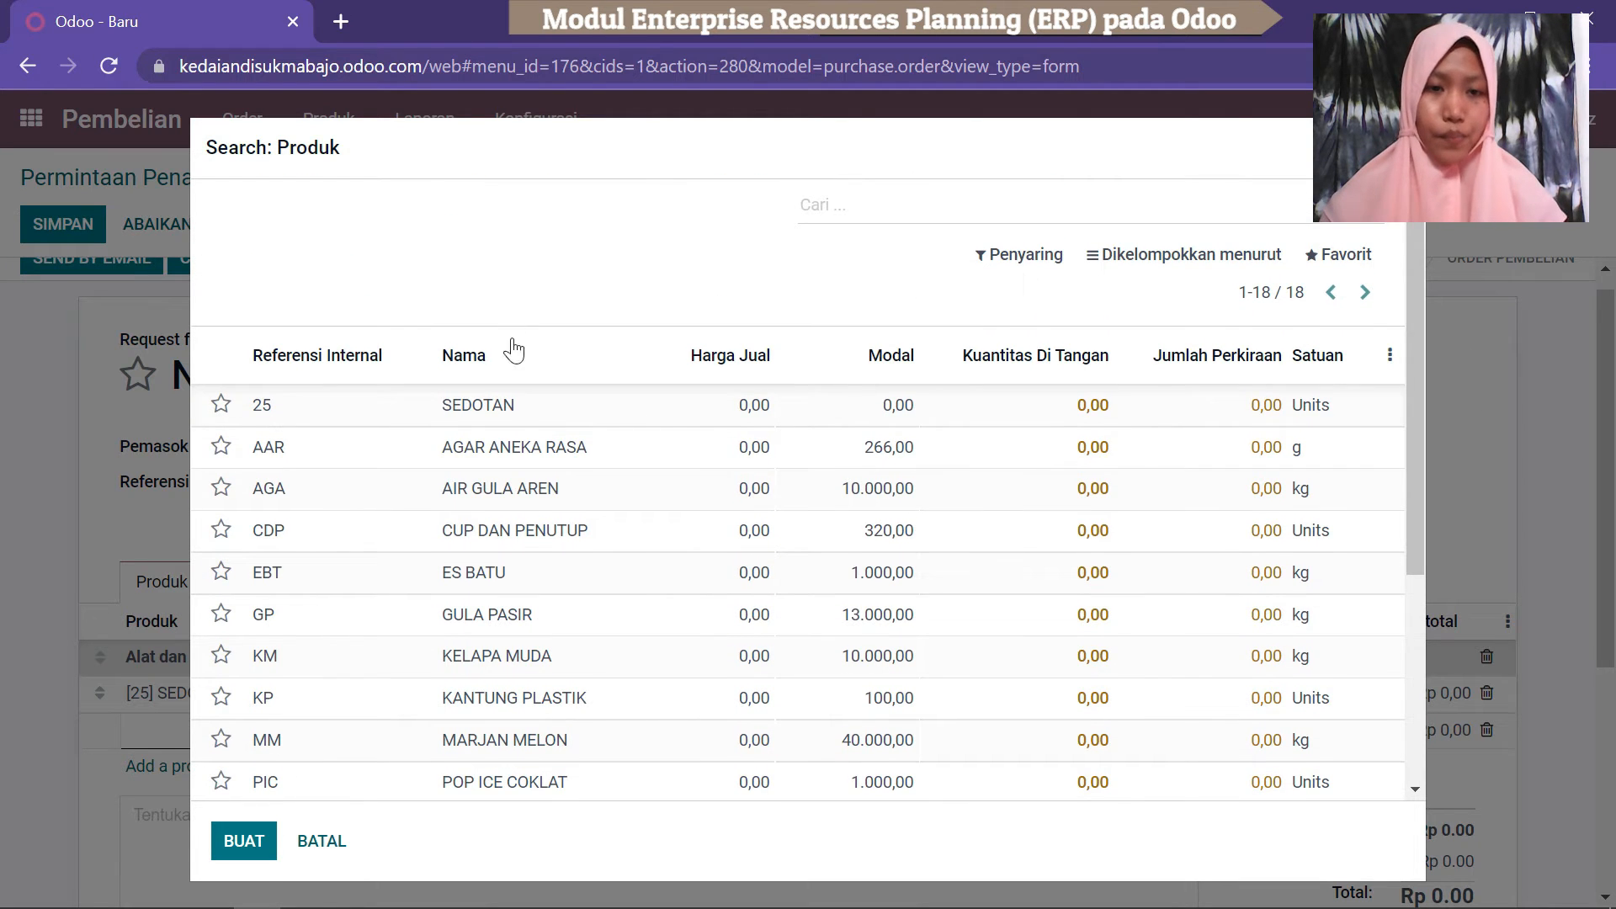
pyautogui.click(521, 459)
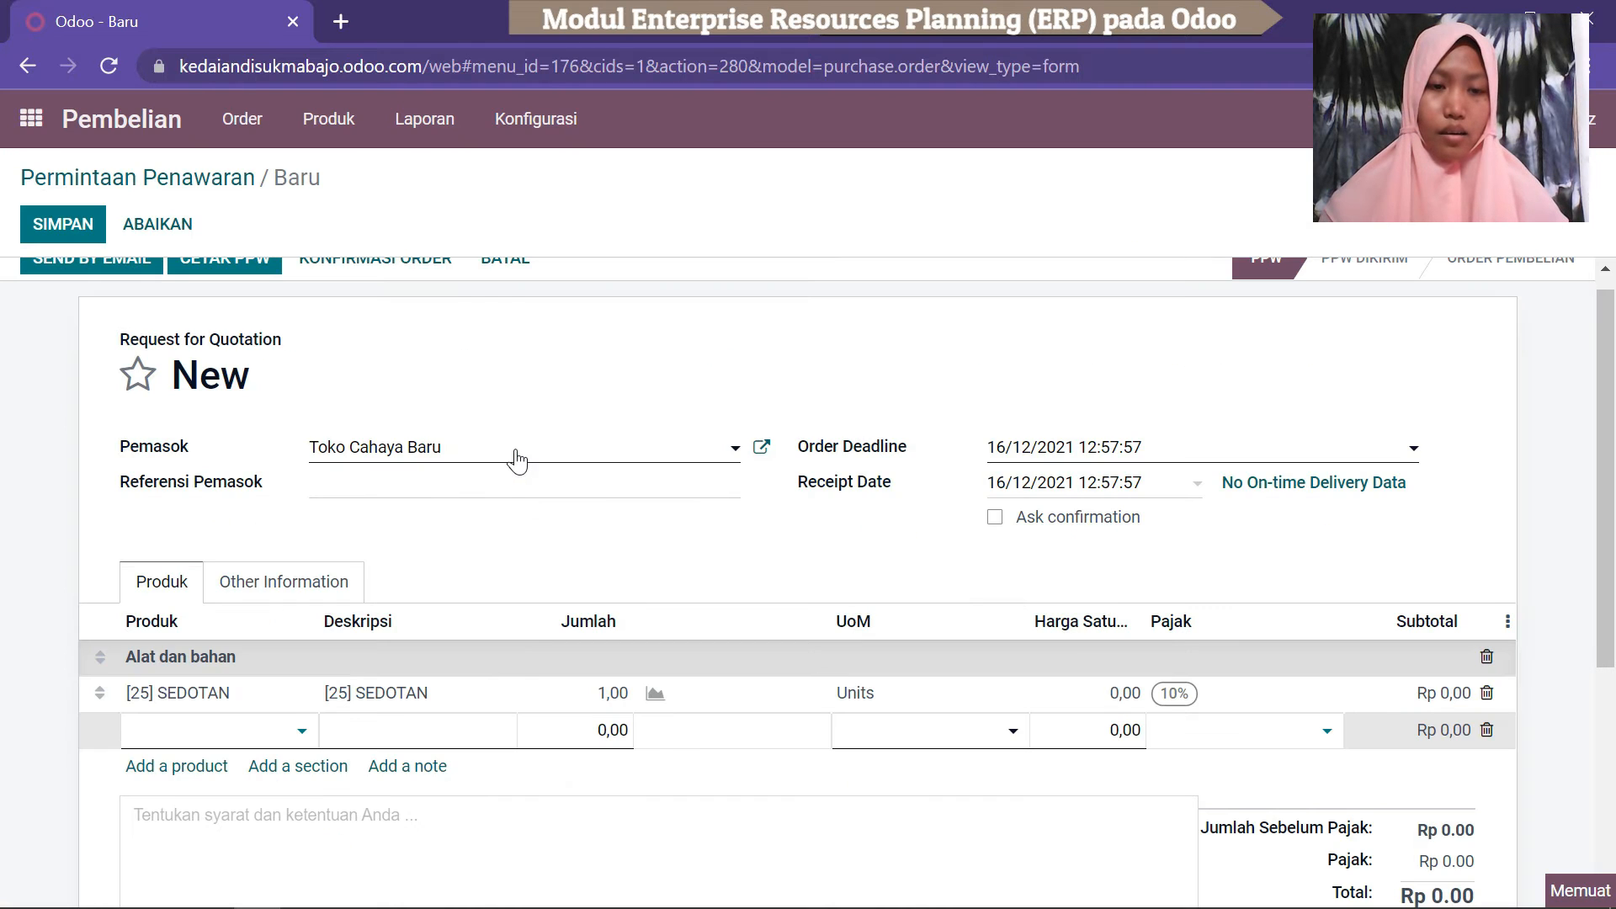
# Add a third product line for CUP DAN PENUTUP from the full product list.
pyautogui.click(184, 790)
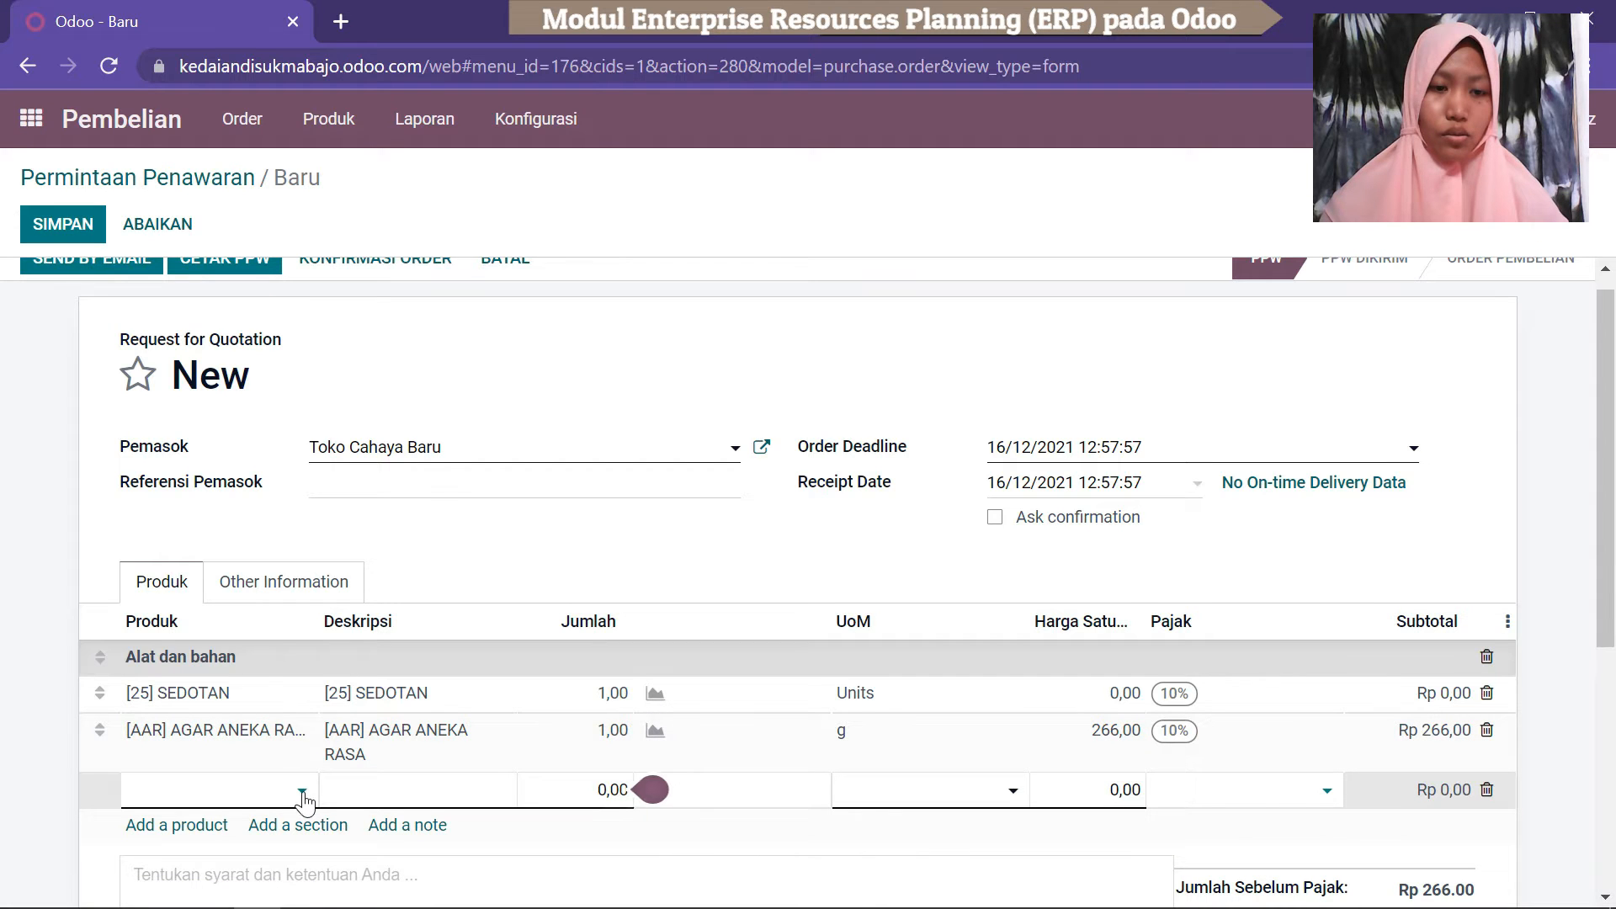
pyautogui.click(302, 793)
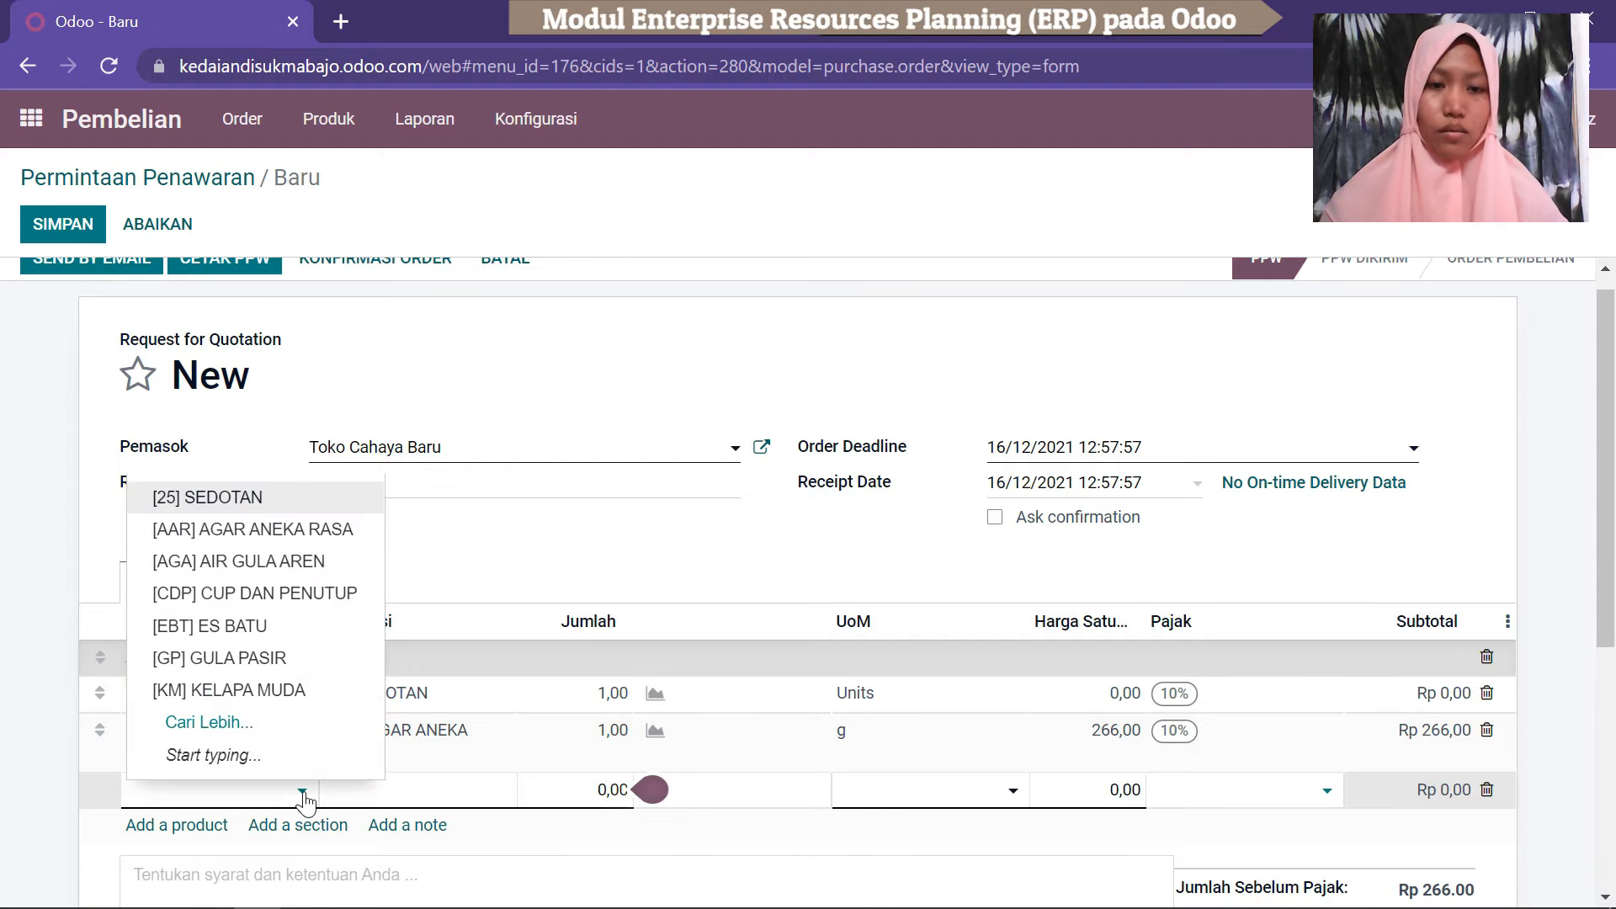
pyautogui.click(238, 726)
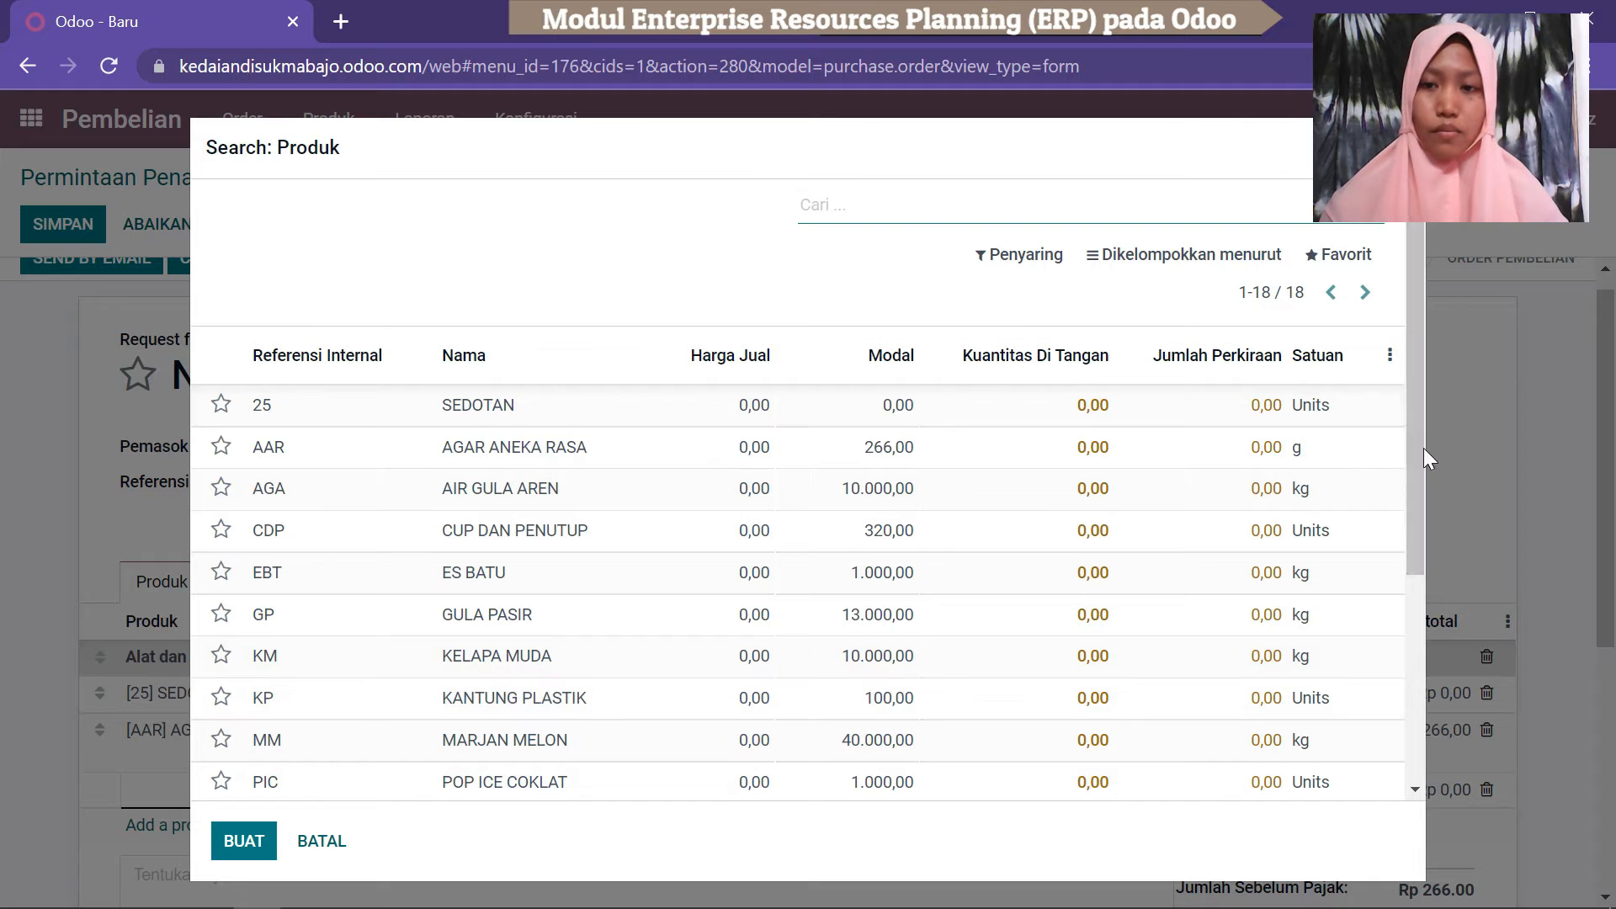
pyautogui.moveTo(1417, 417); pyautogui.dragTo(1445, 549)
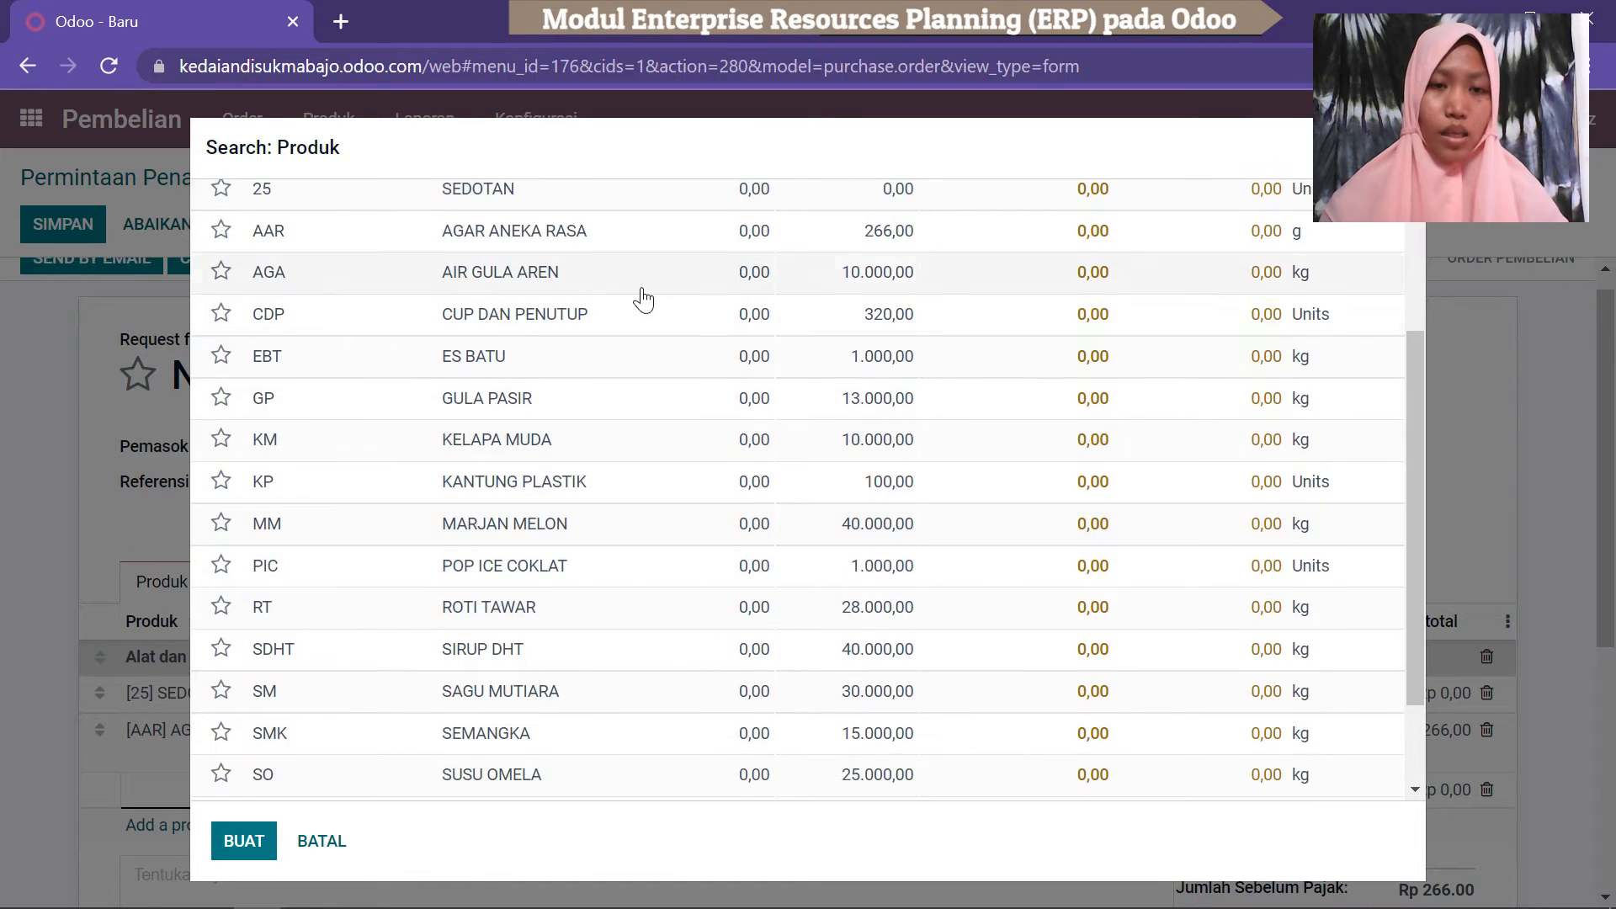
pyautogui.click(503, 324)
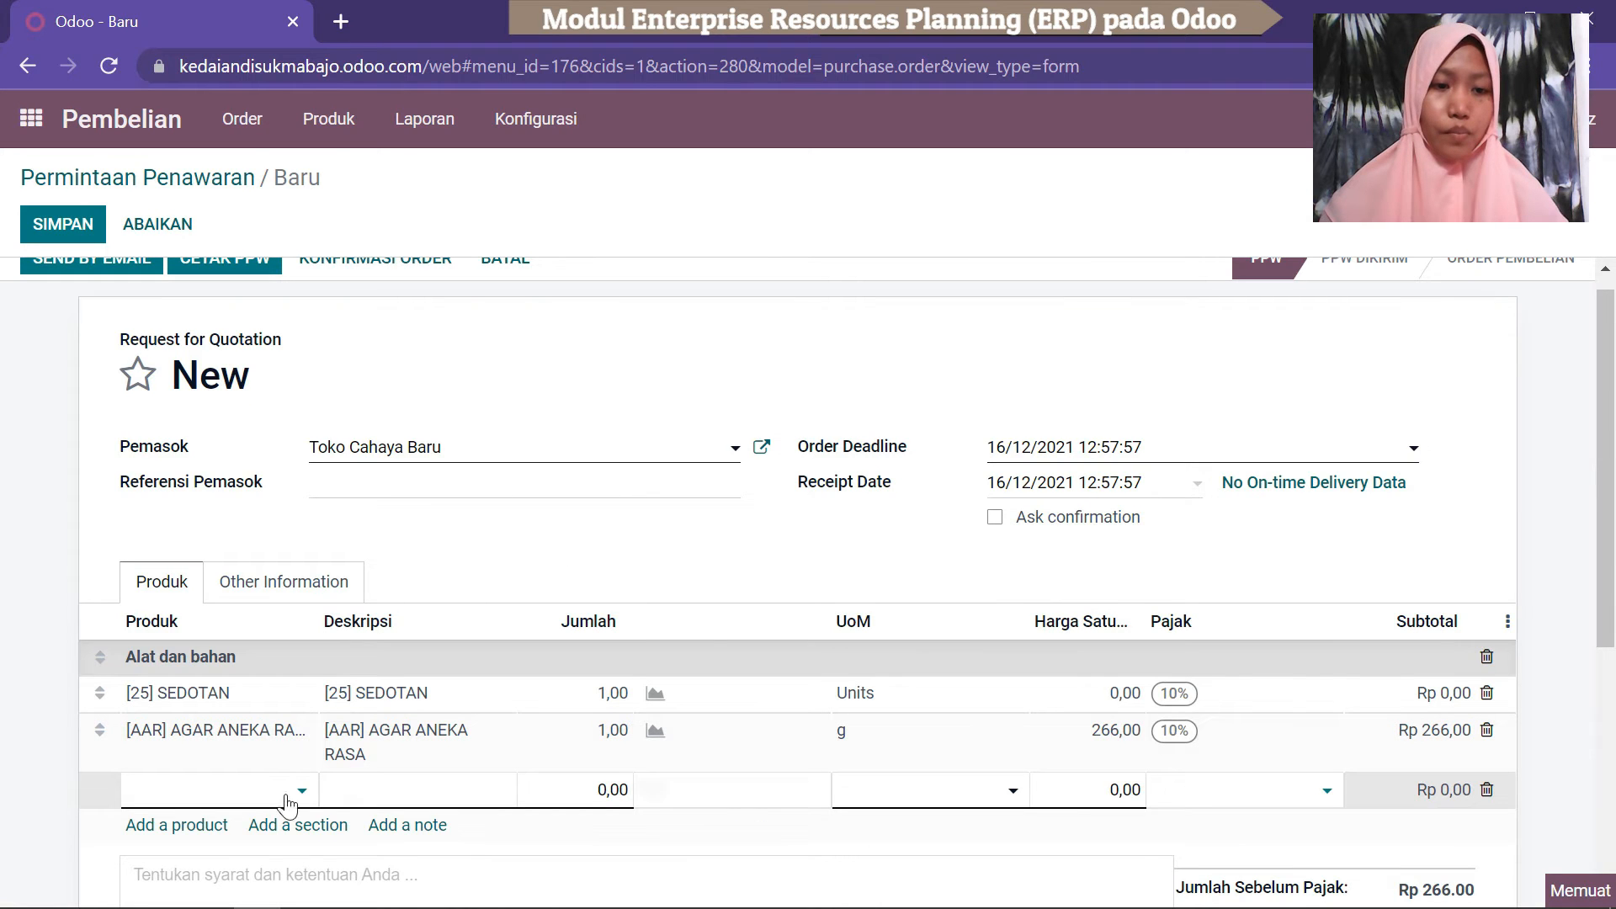
# Add ES BATU from the full product list as the line below CUP DAN PENUTUP.
pyautogui.moveTo(1608, 526); pyautogui.dragTo(1608, 630)
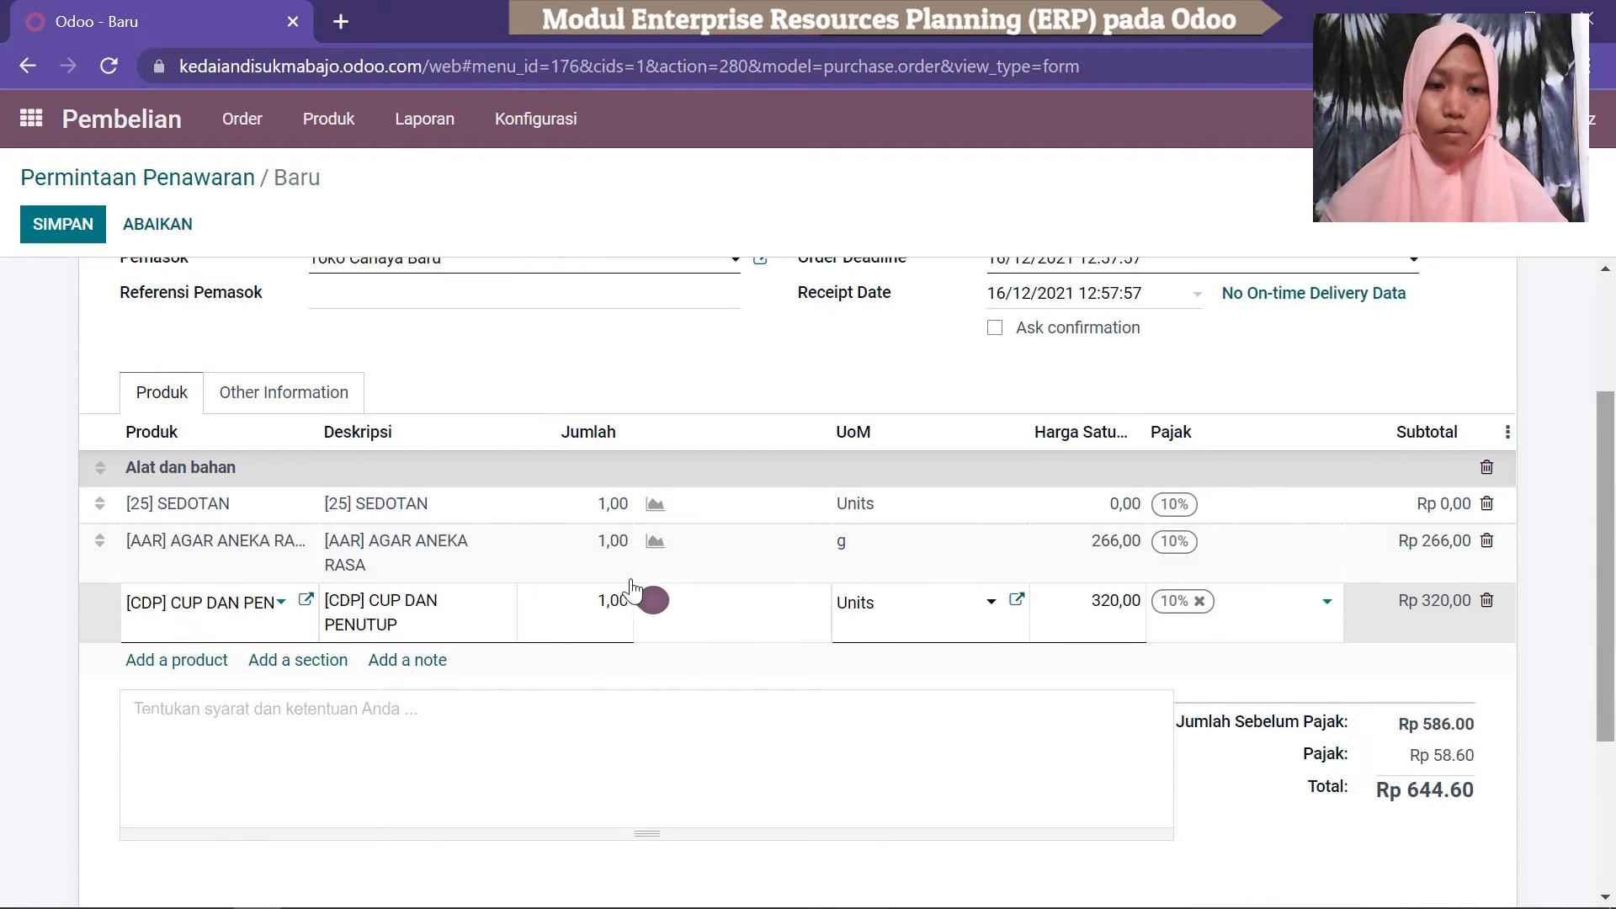
pyautogui.click(188, 665)
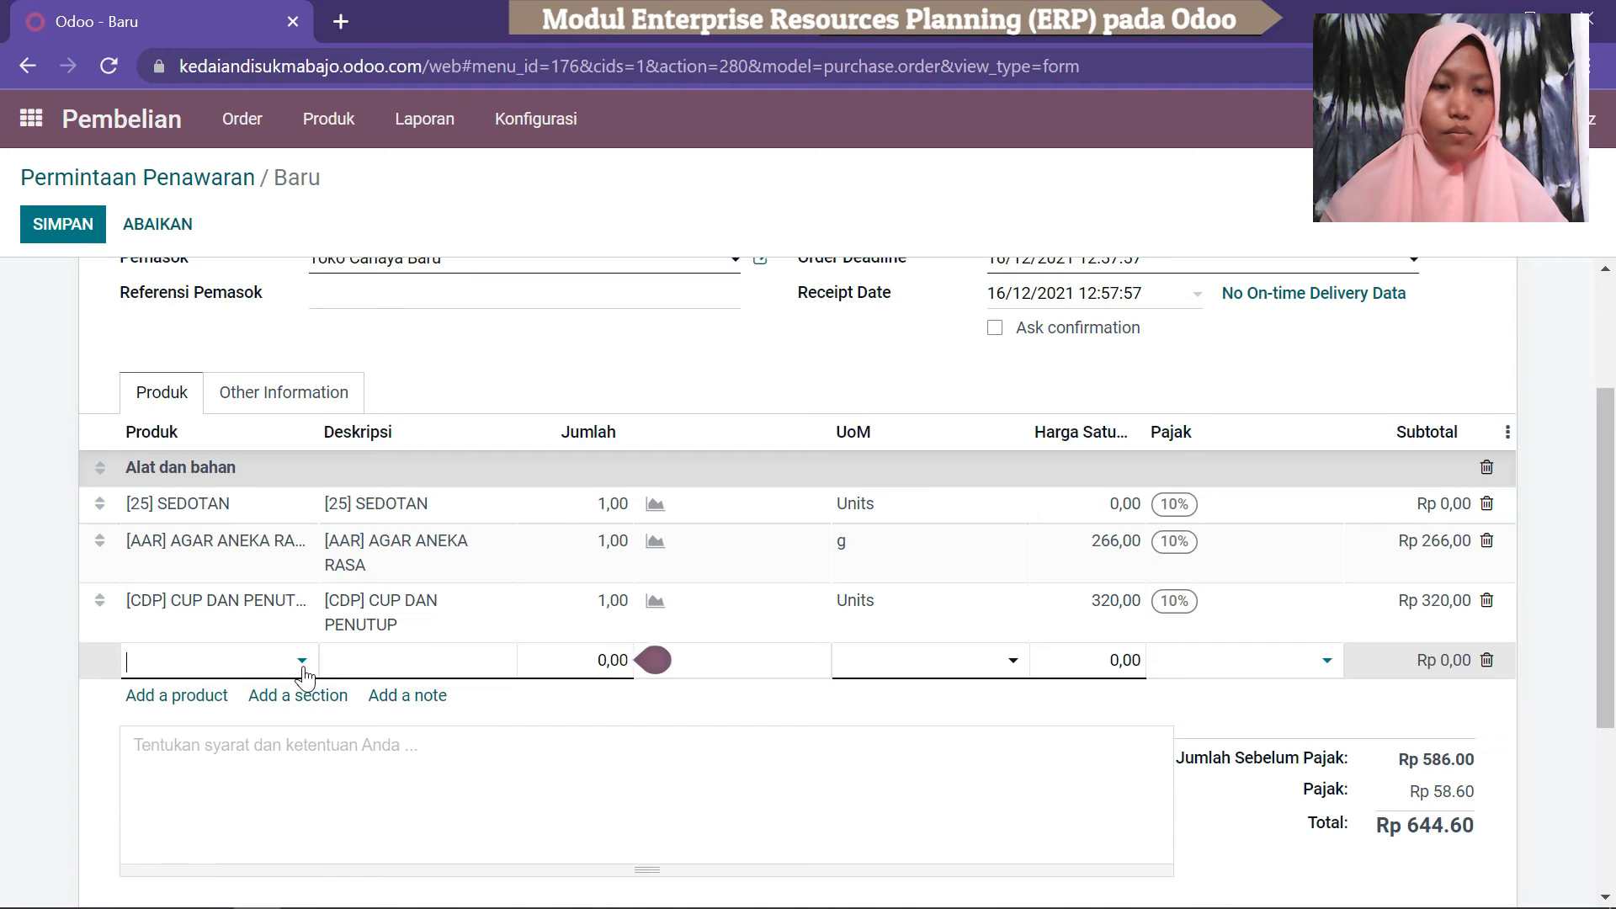
pyautogui.click(302, 664)
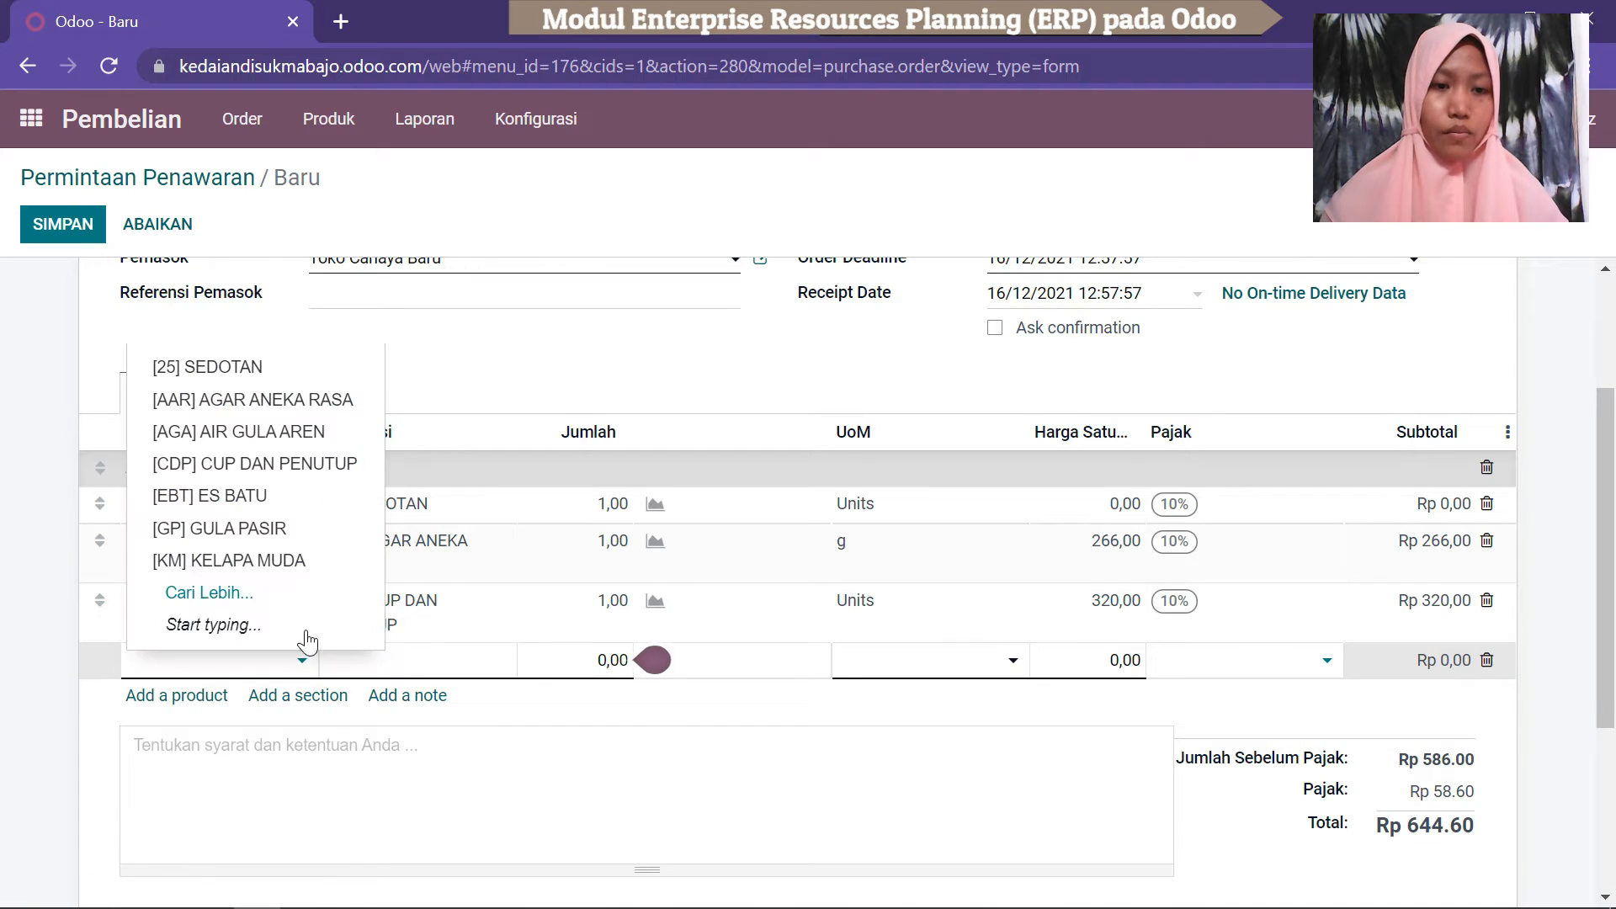
pyautogui.click(239, 596)
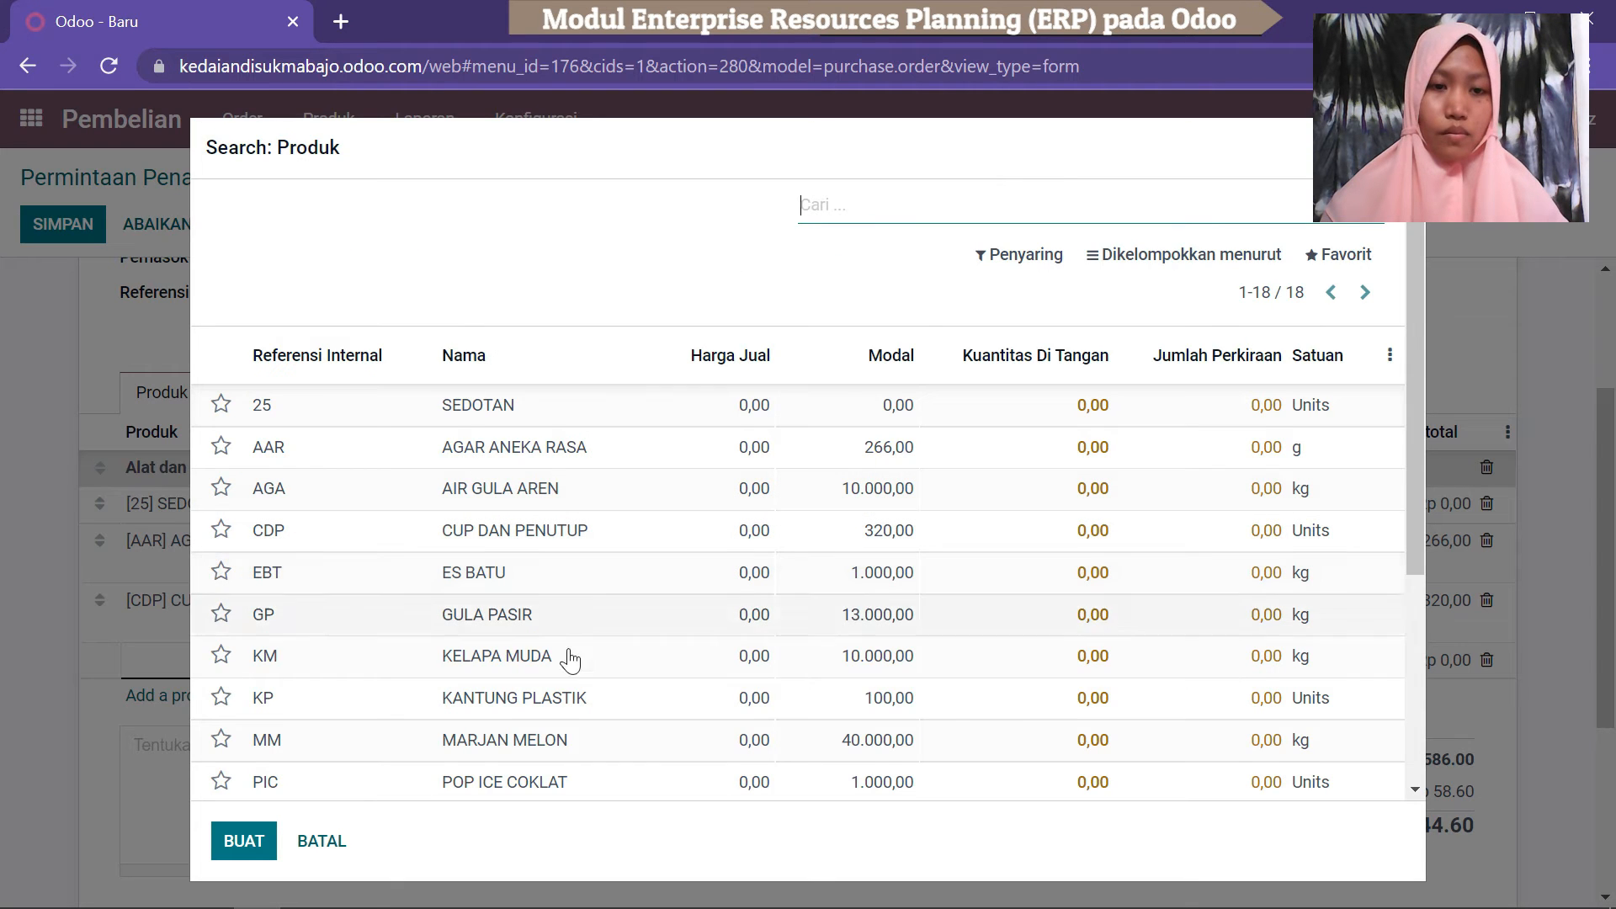
pyautogui.click(508, 582)
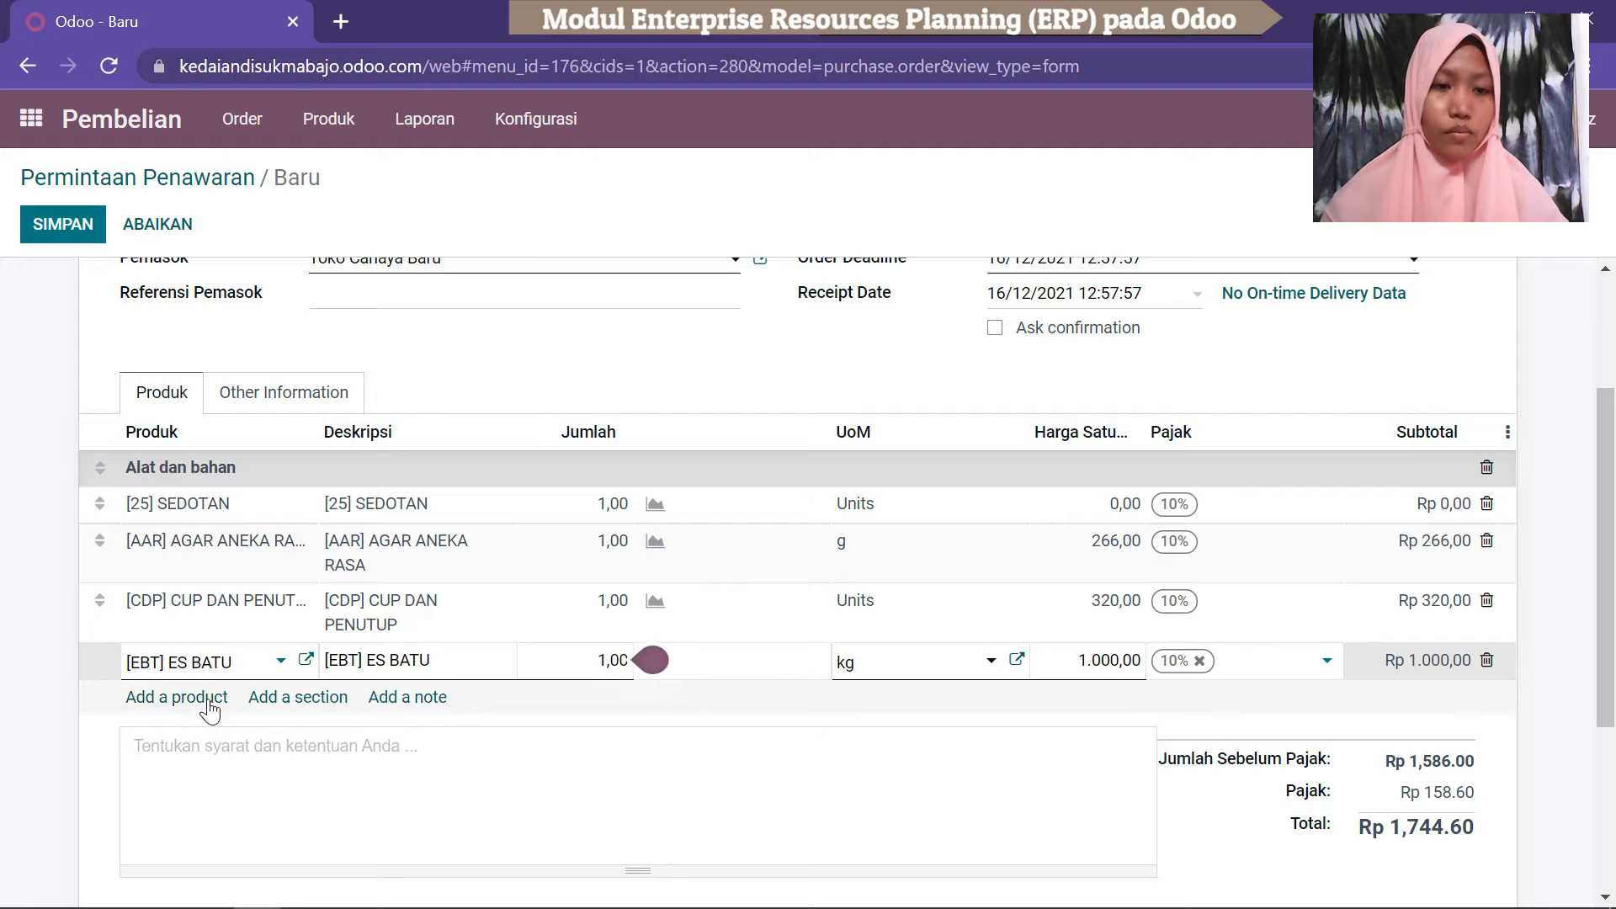
# Add GULA PASIR from the full product list as the line below ES BATU.
pyautogui.click(178, 705)
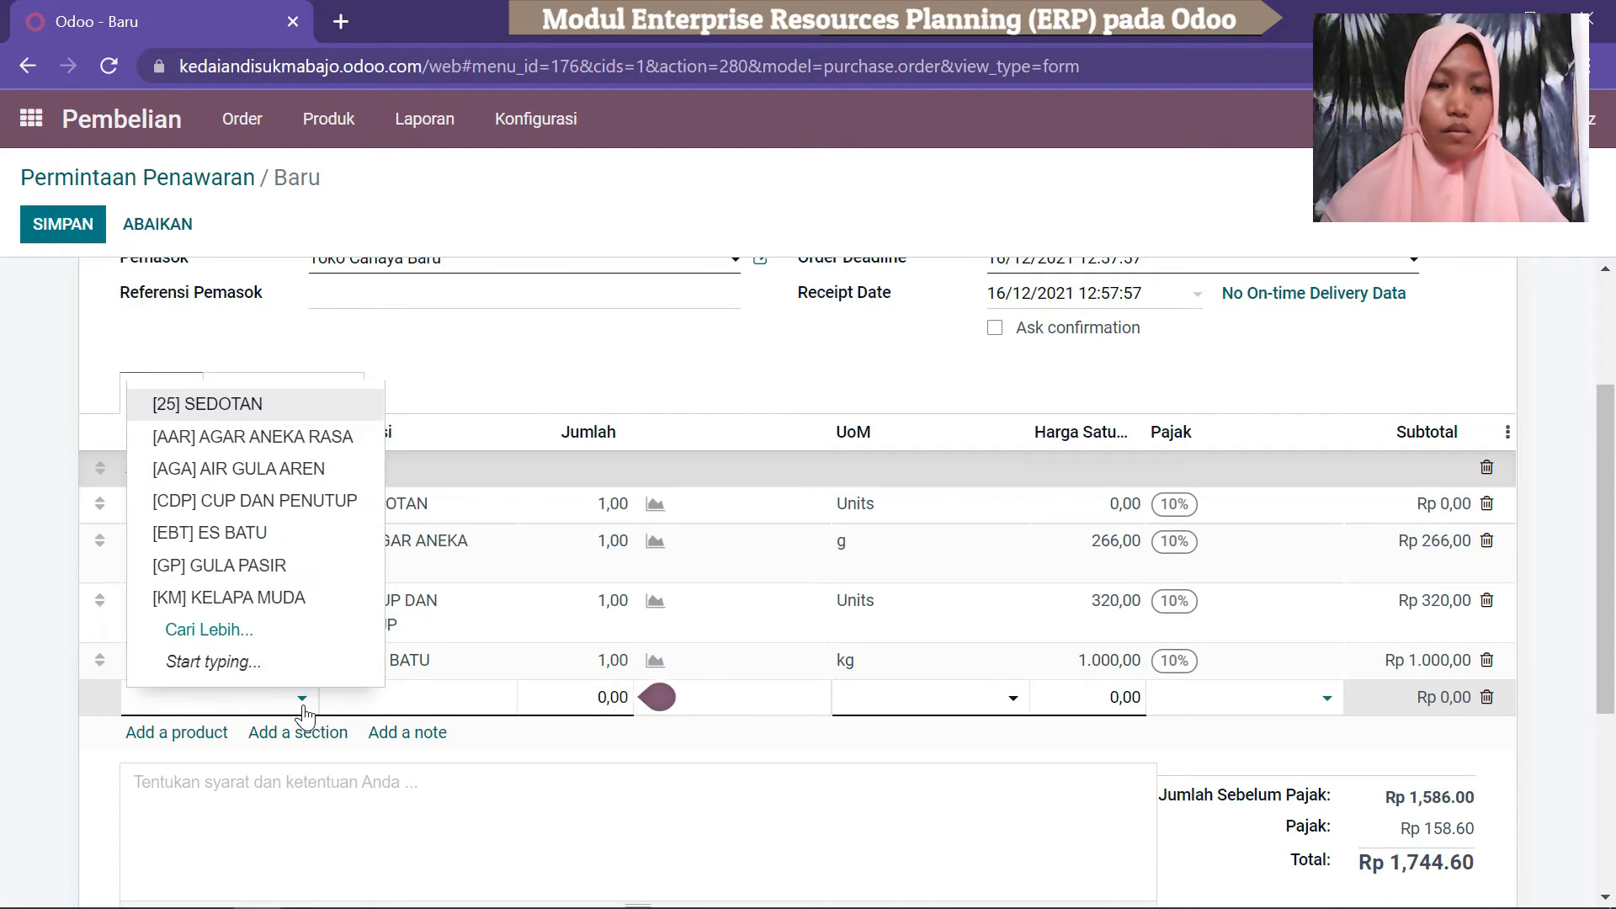
pyautogui.click(220, 629)
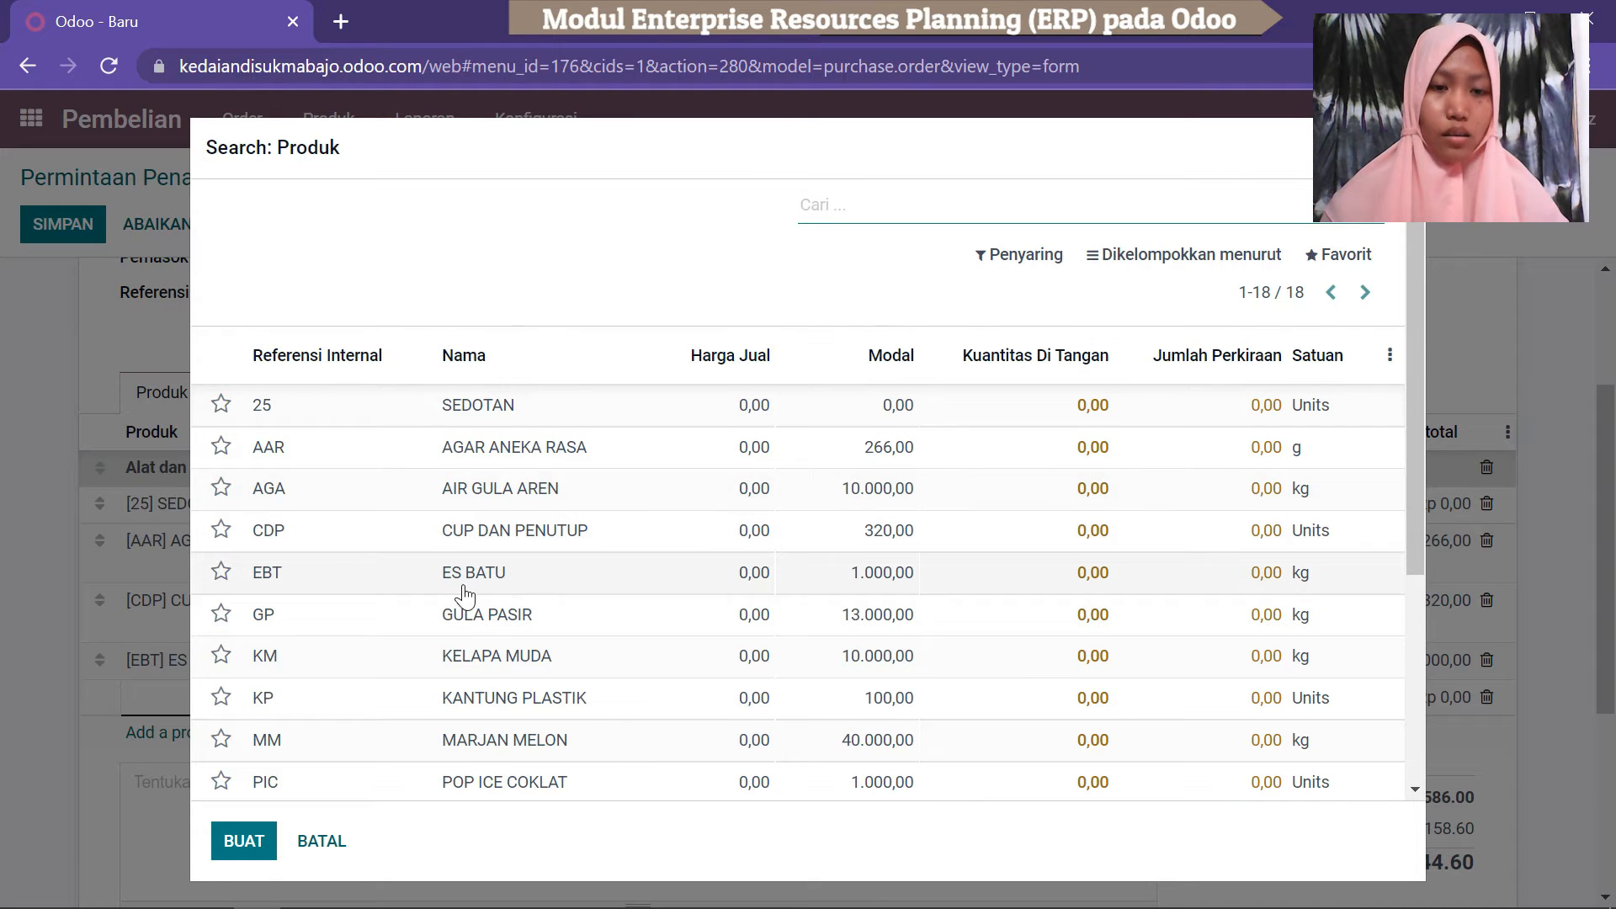
pyautogui.click(505, 628)
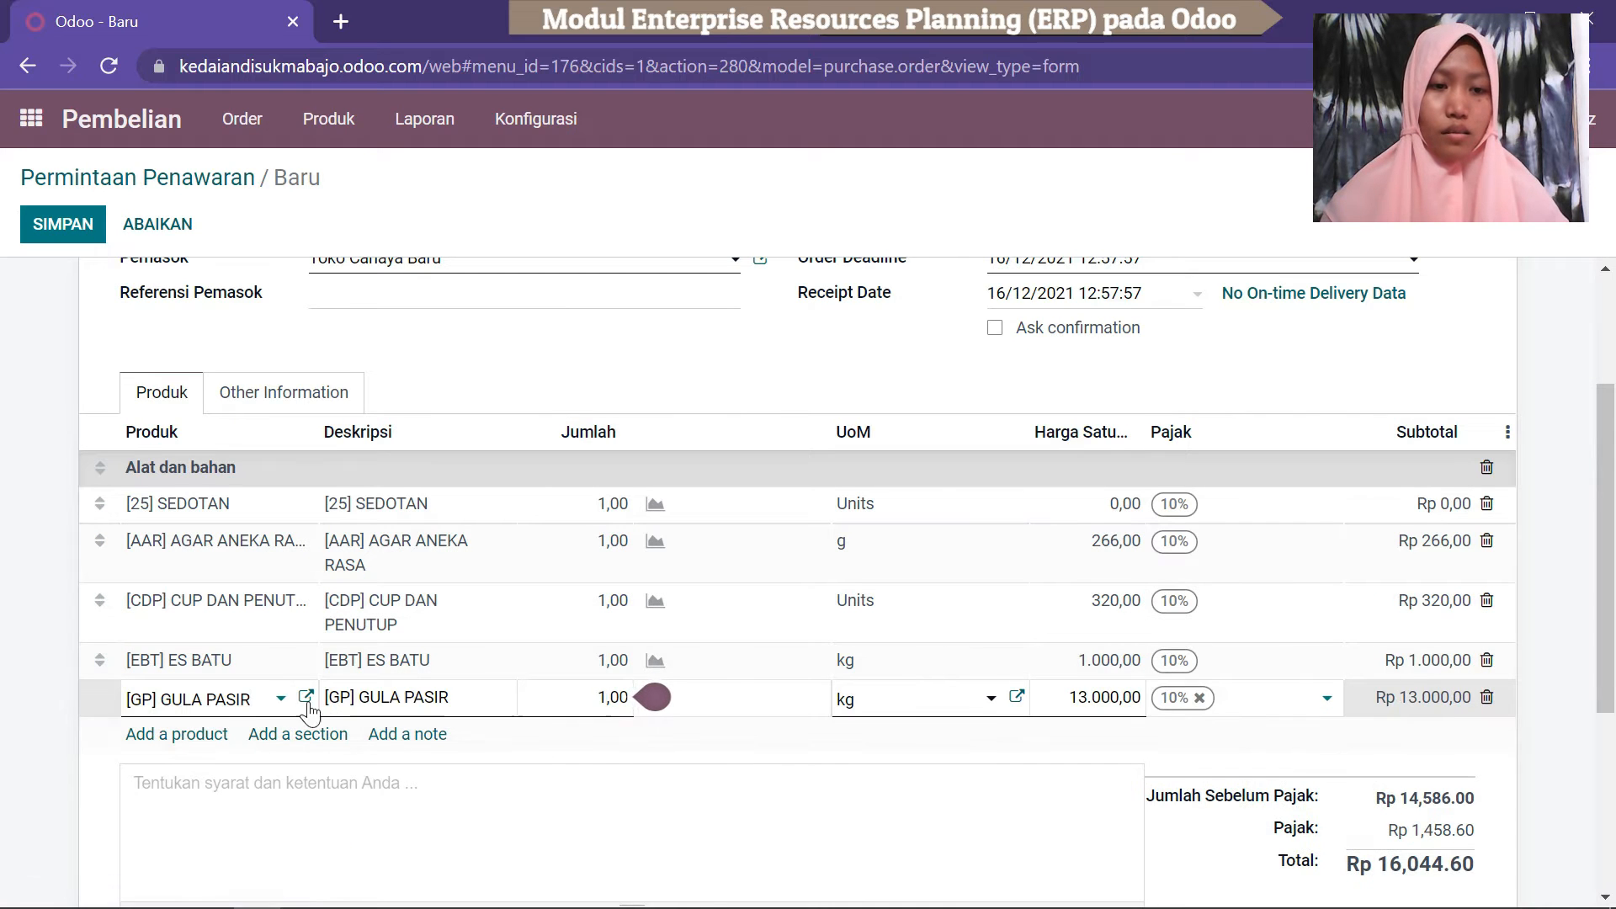
# Add KANTUNG PLASTIK from the full product list as the line below GULA PASIR.
pyautogui.click(218, 741)
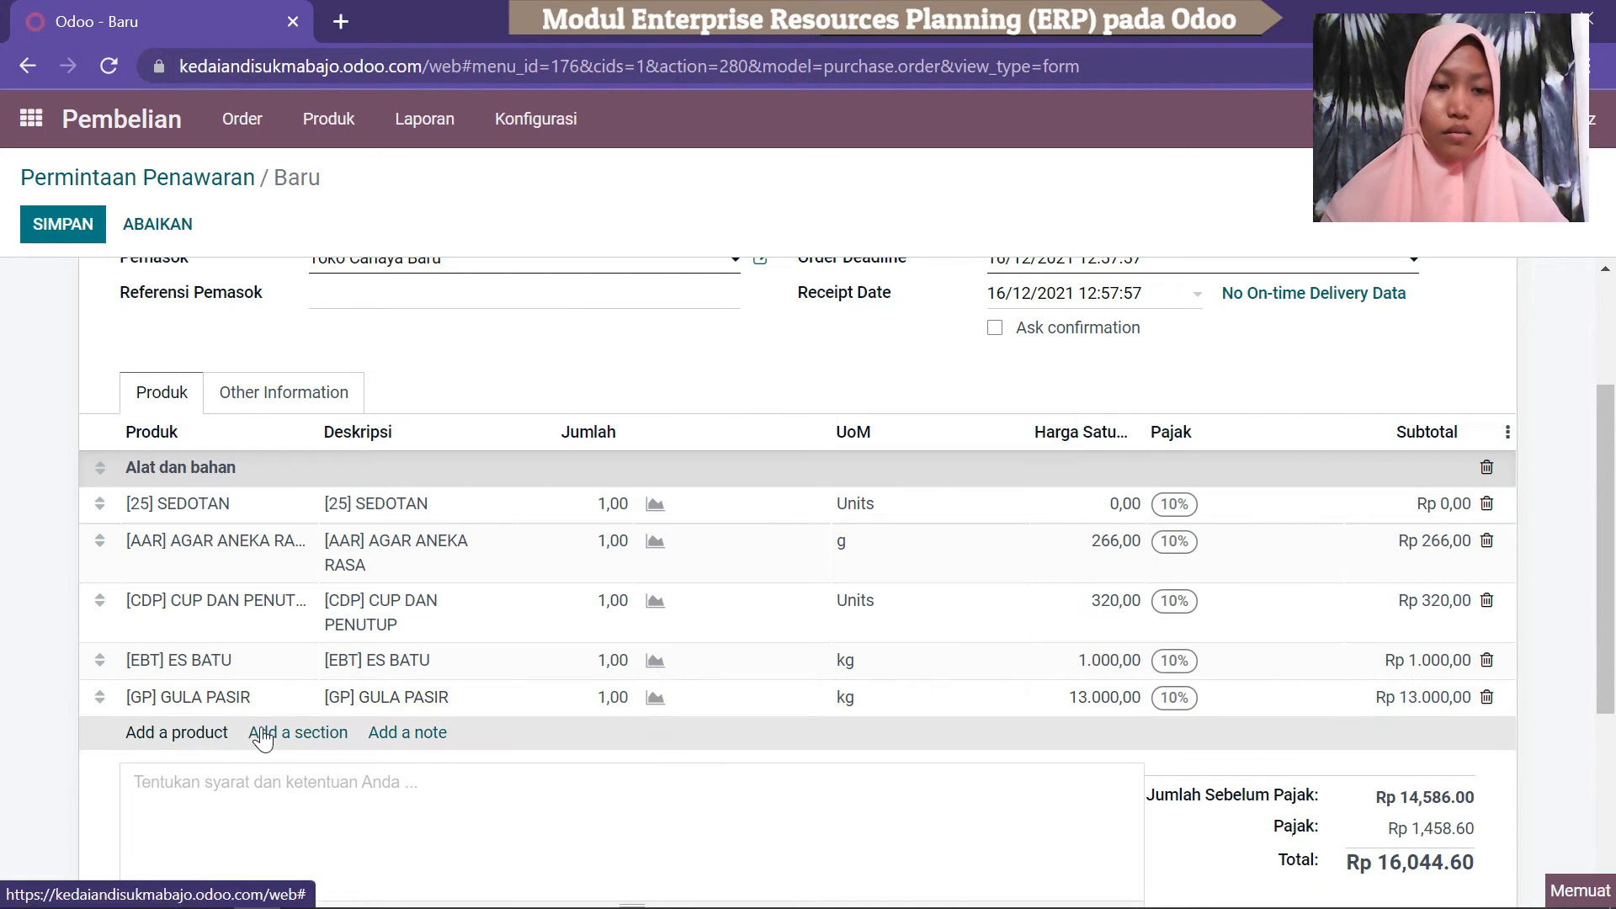
pyautogui.click(301, 735)
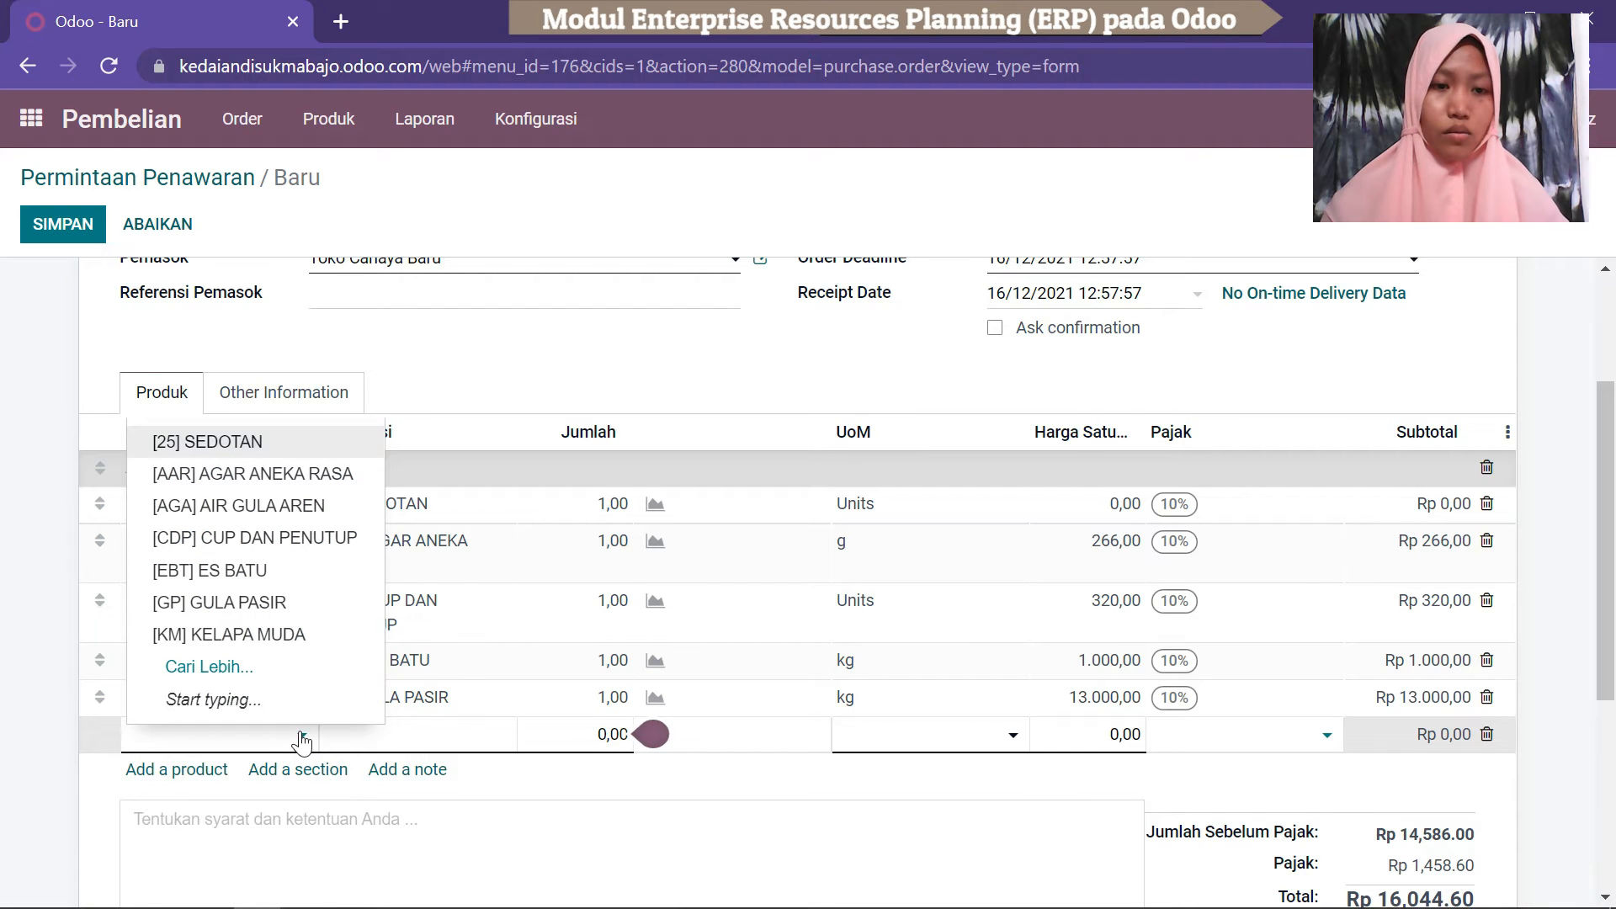
pyautogui.click(252, 667)
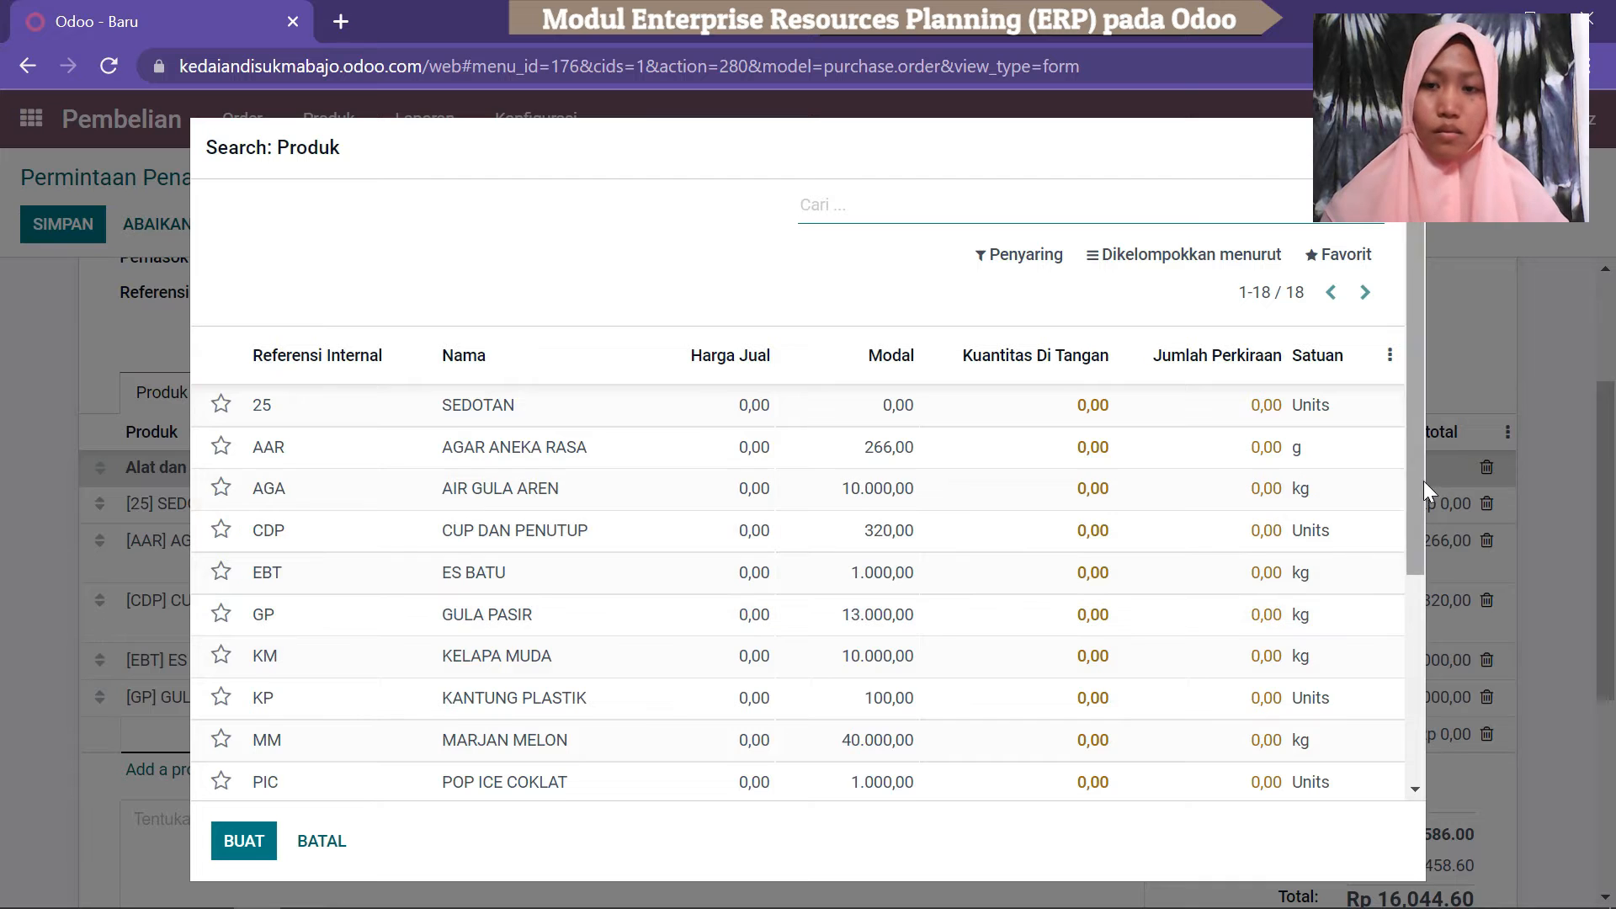
pyautogui.moveTo(1417, 477); pyautogui.dragTo(1461, 634)
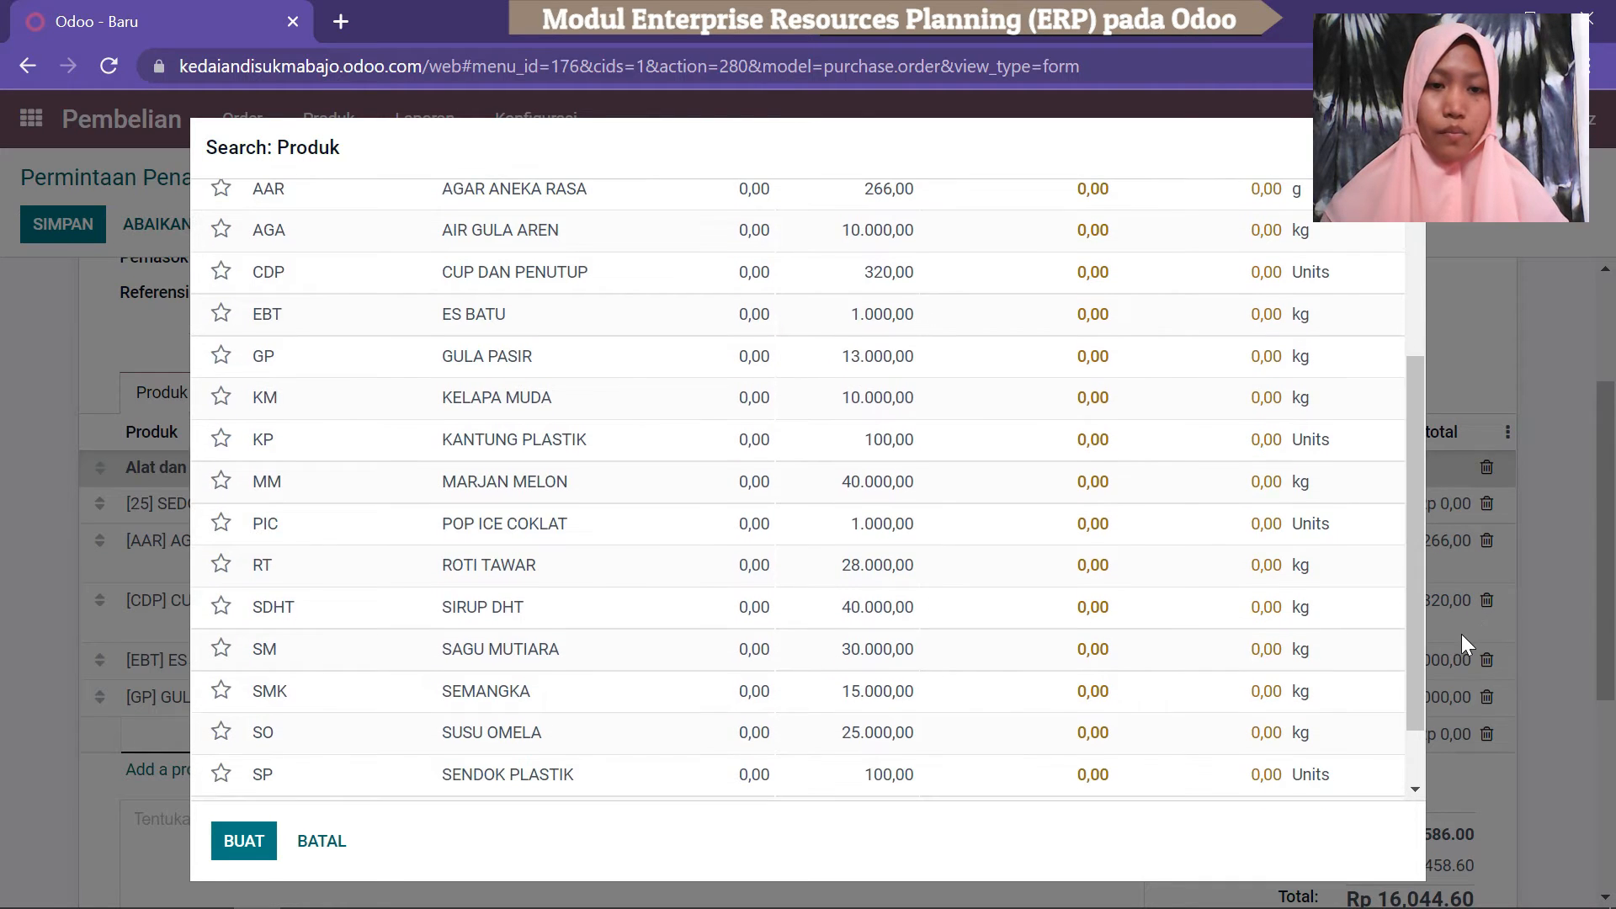
pyautogui.click(451, 454)
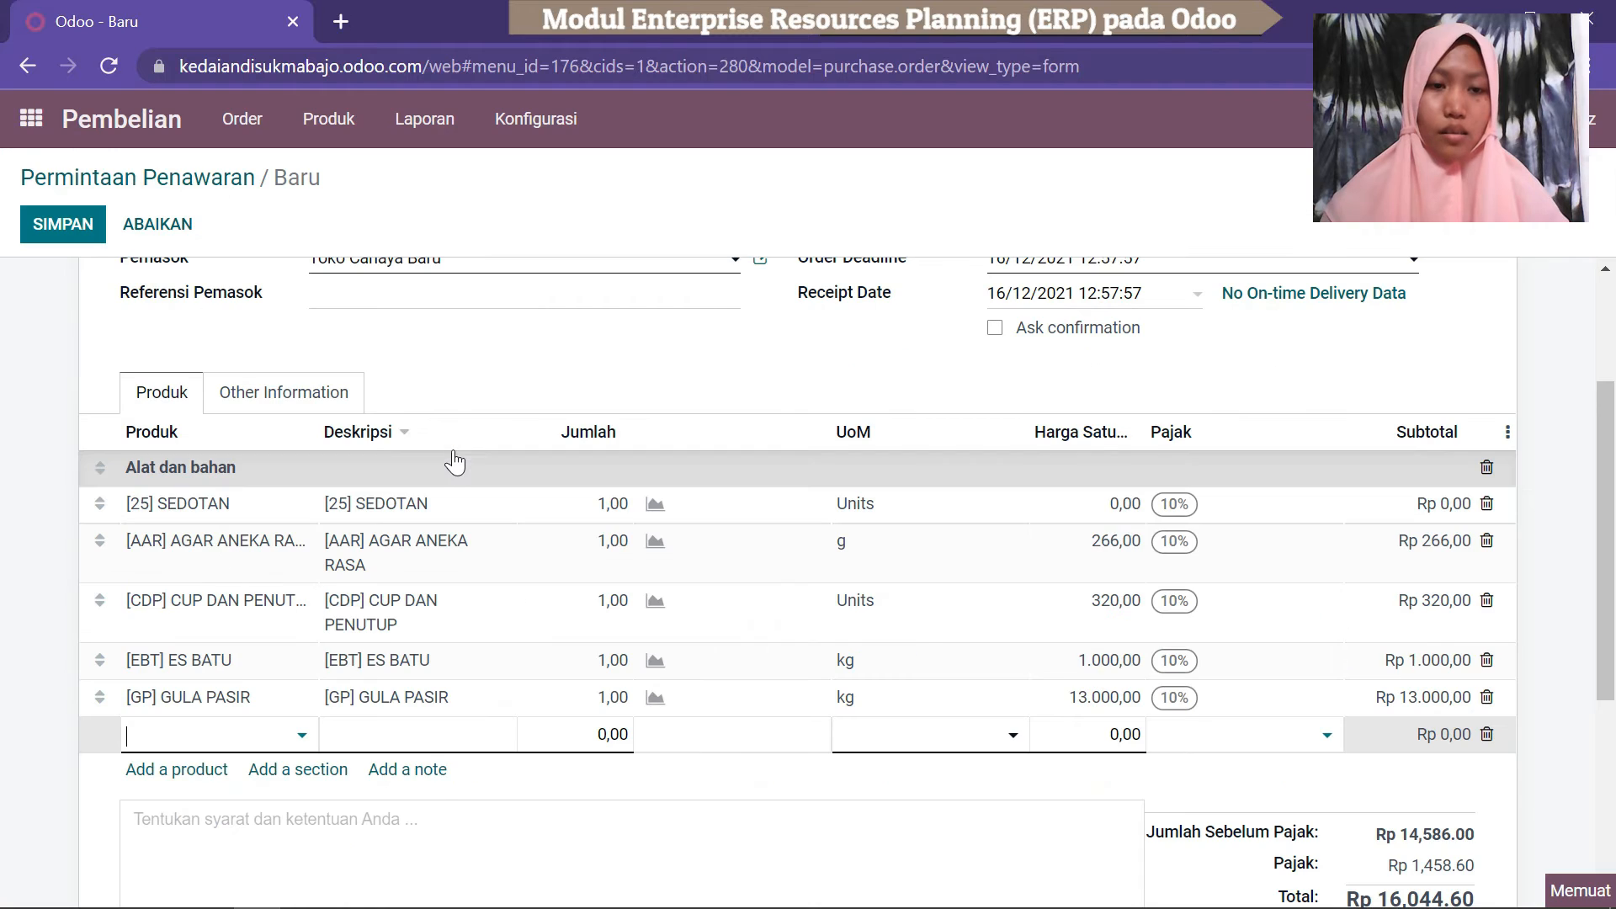
# Add POP ICE COKLAT from the full product list as the line below KANTUNG PLASTIK.
pyautogui.click(185, 773)
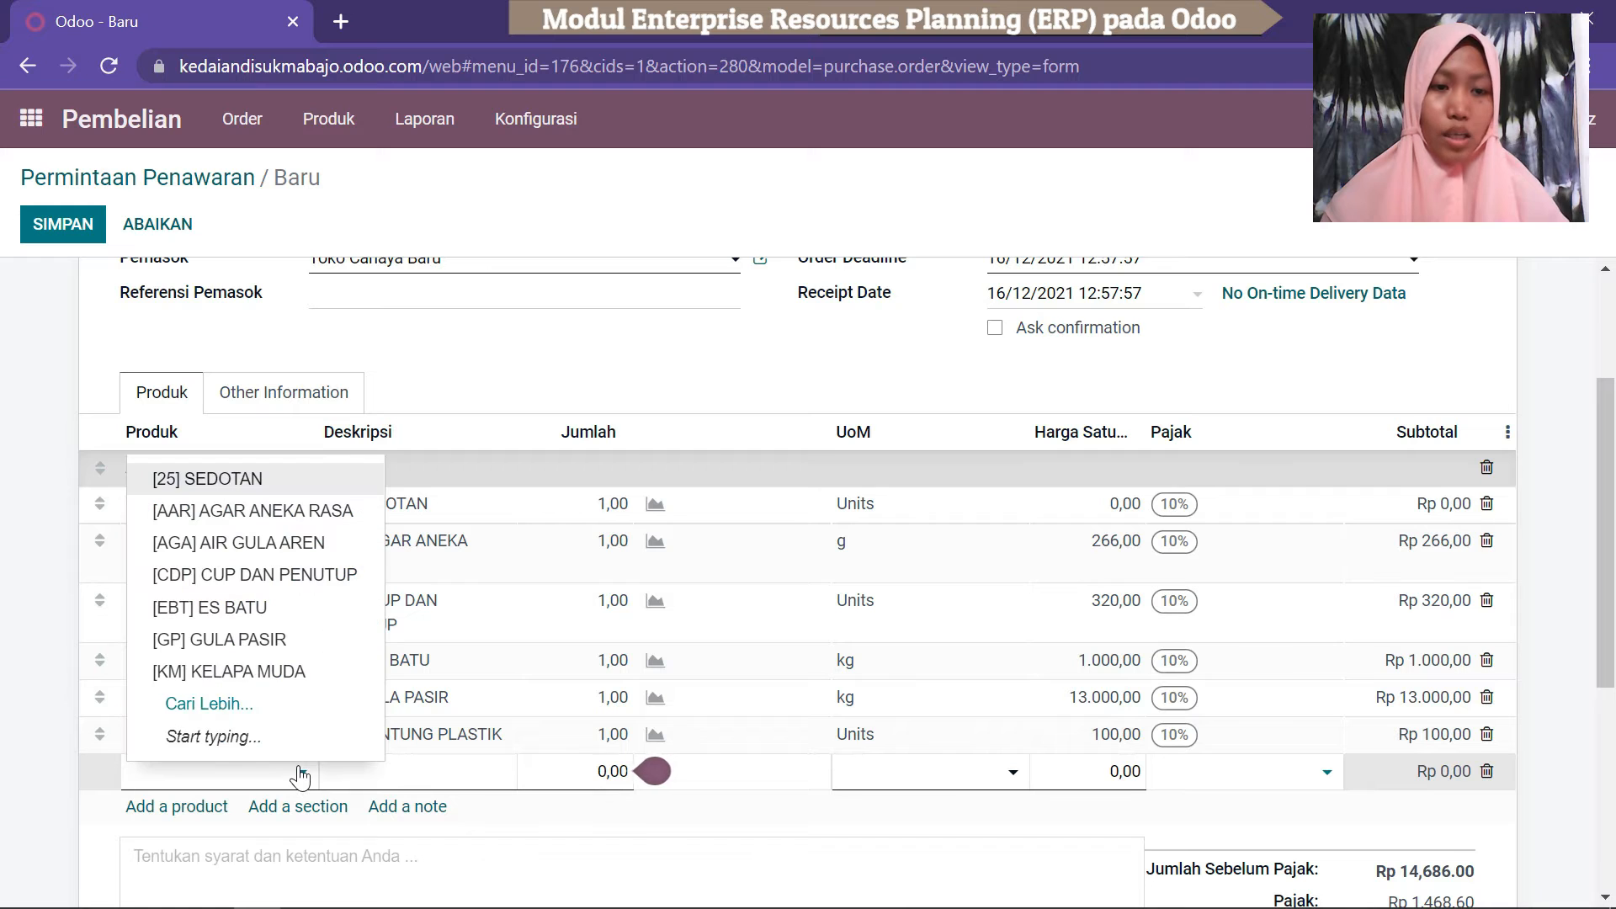
pyautogui.click(209, 711)
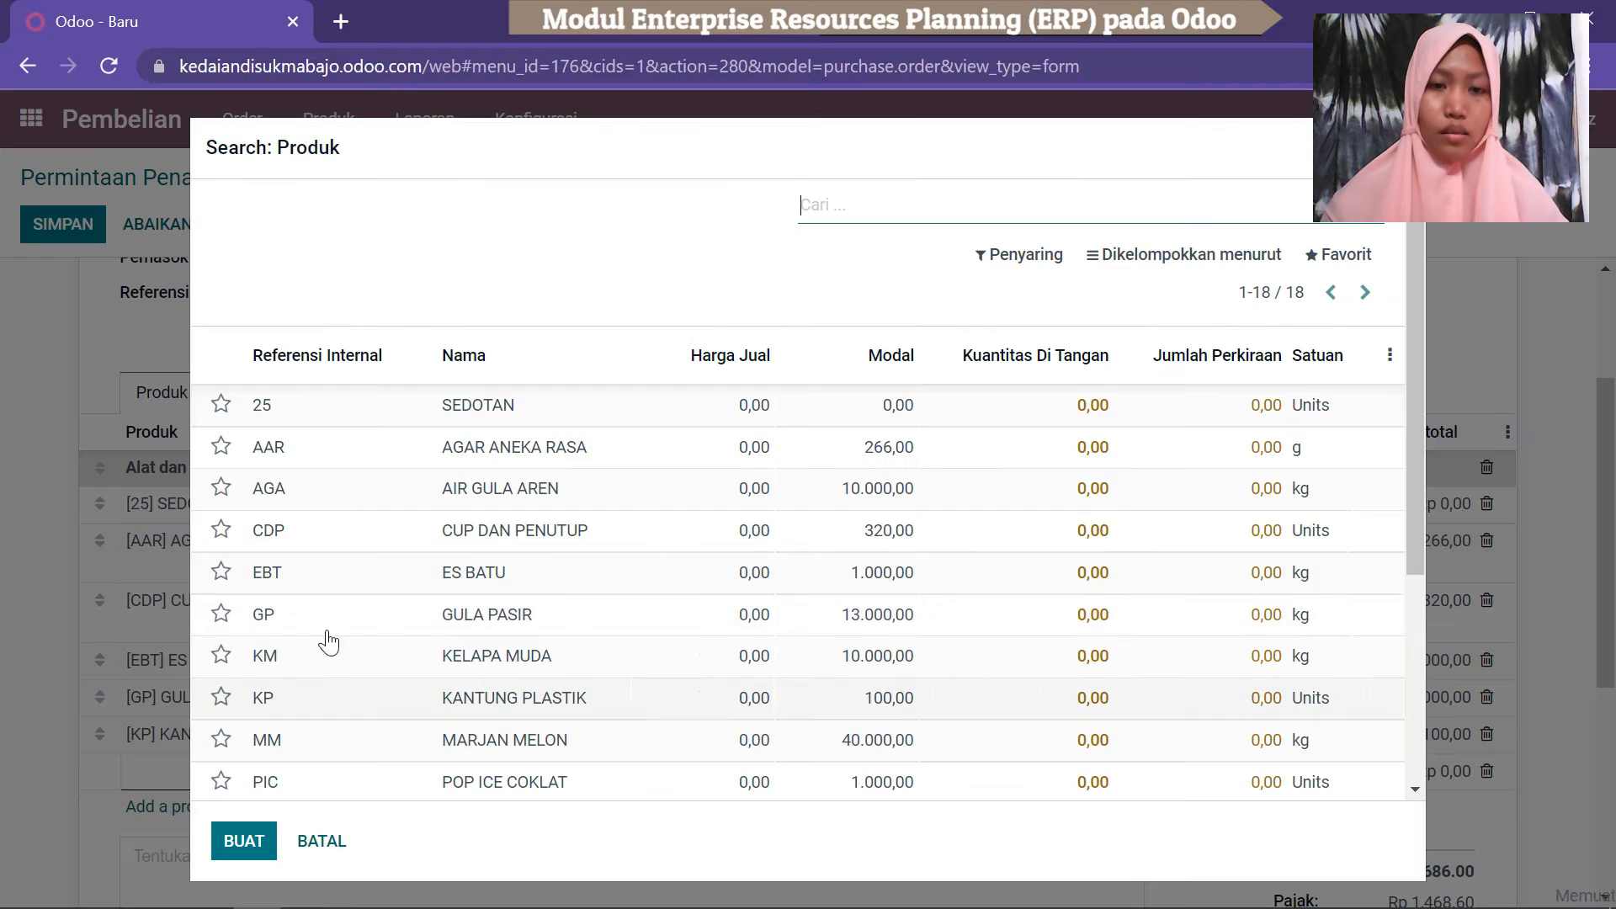
pyautogui.moveTo(1412, 340); pyautogui.dragTo(1461, 568)
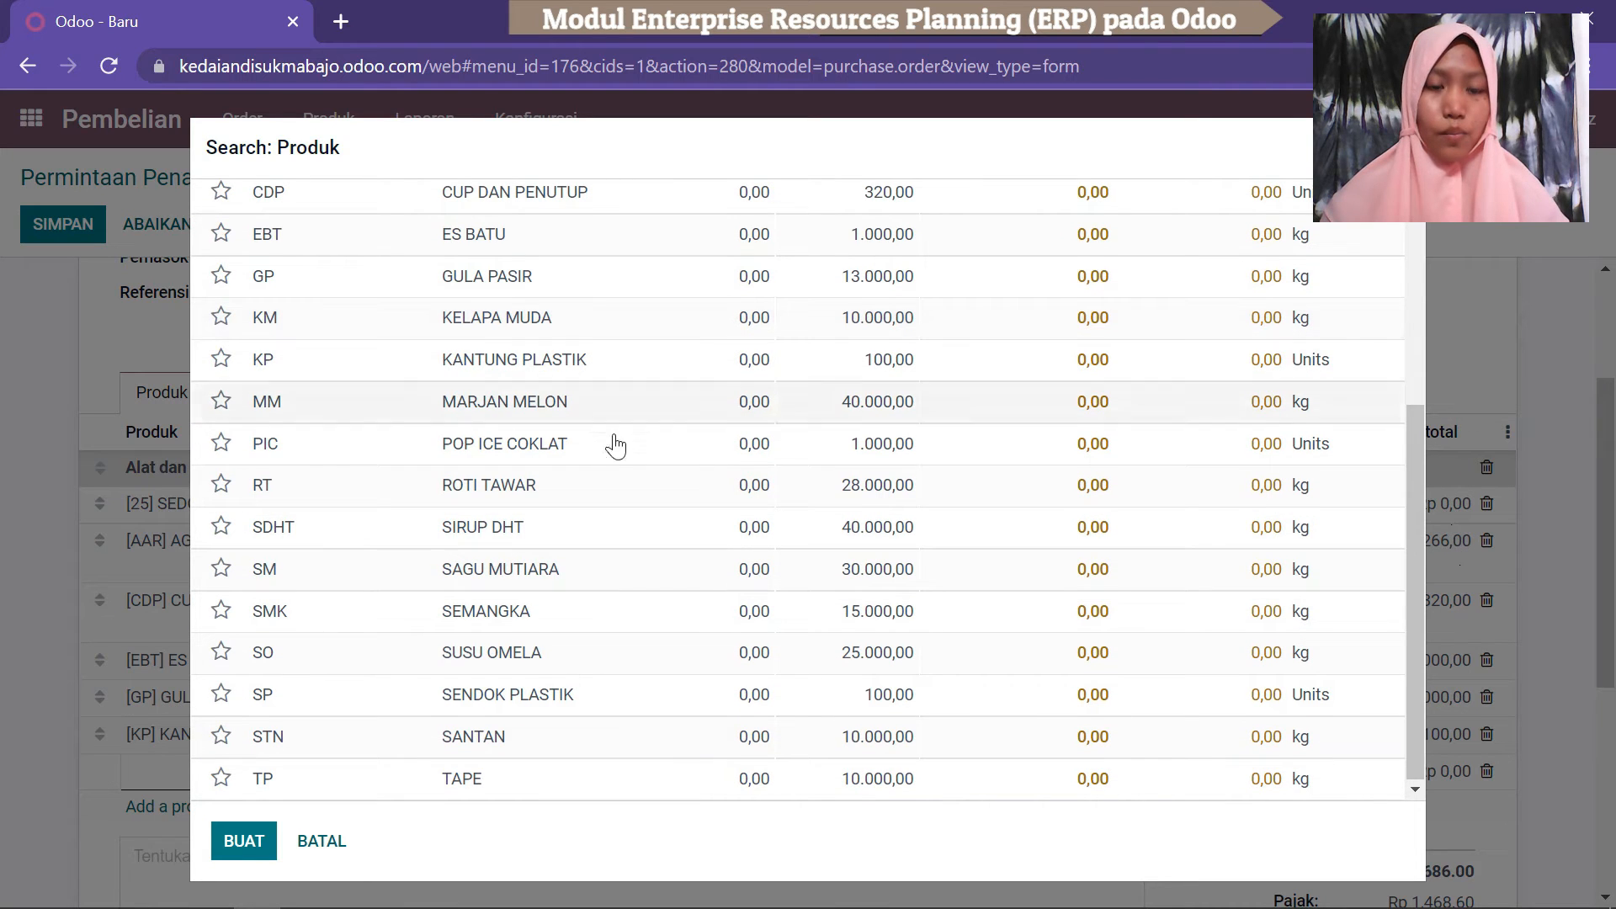
pyautogui.click(505, 444)
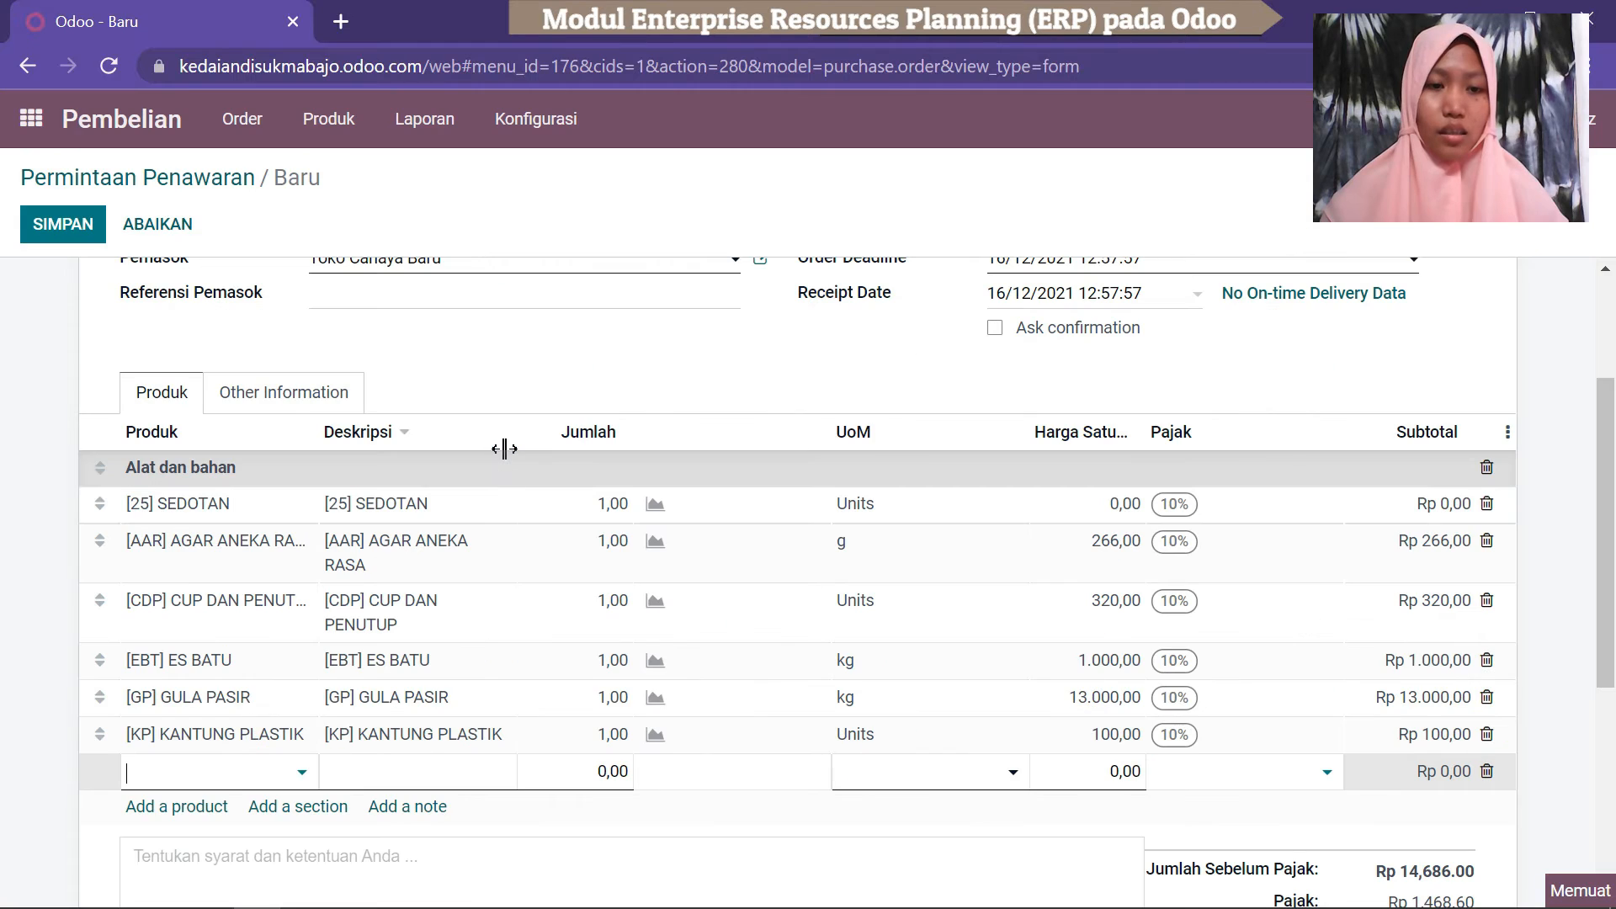
# Add ROTI TAWAR from the full product list as the line below POP ICE COKLAT.
pyautogui.click(175, 809)
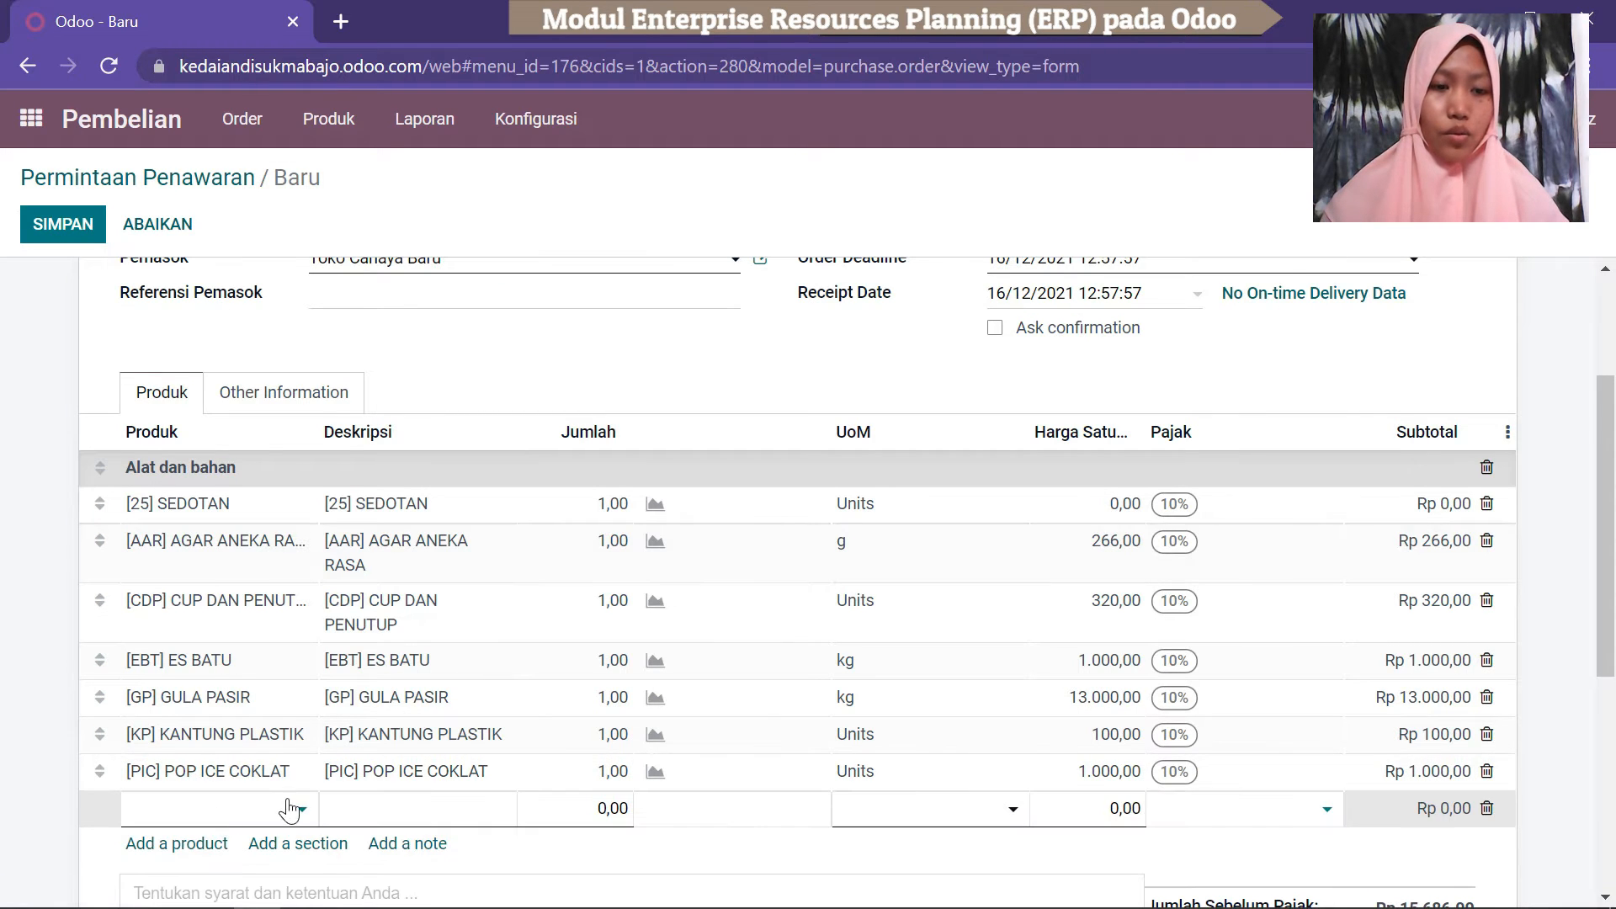
pyautogui.click(303, 814)
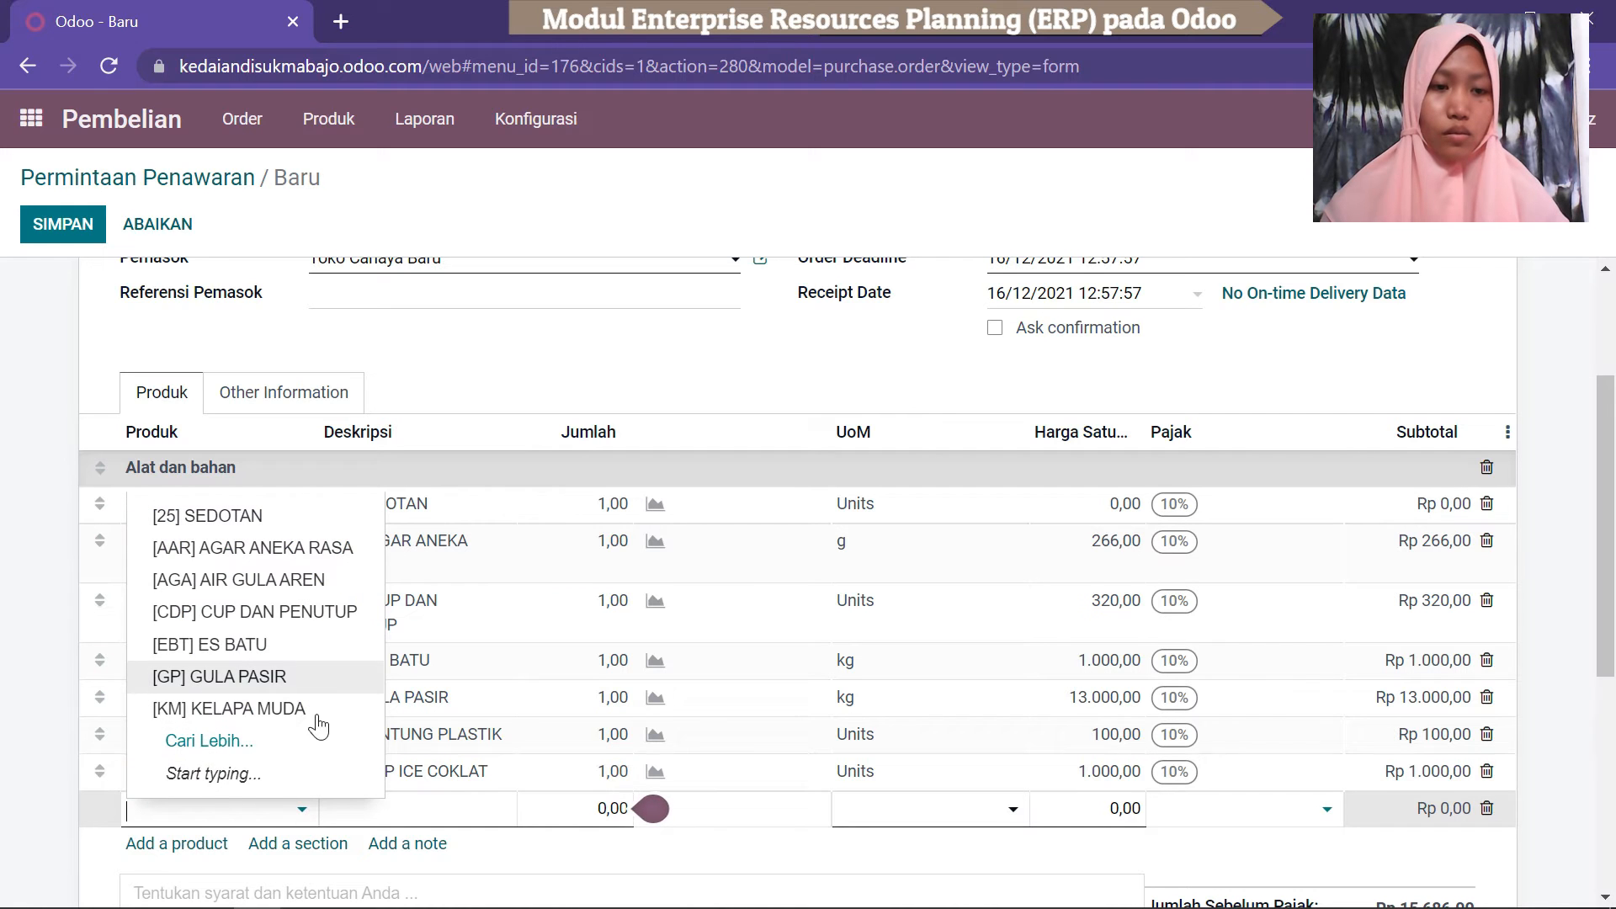
pyautogui.click(209, 741)
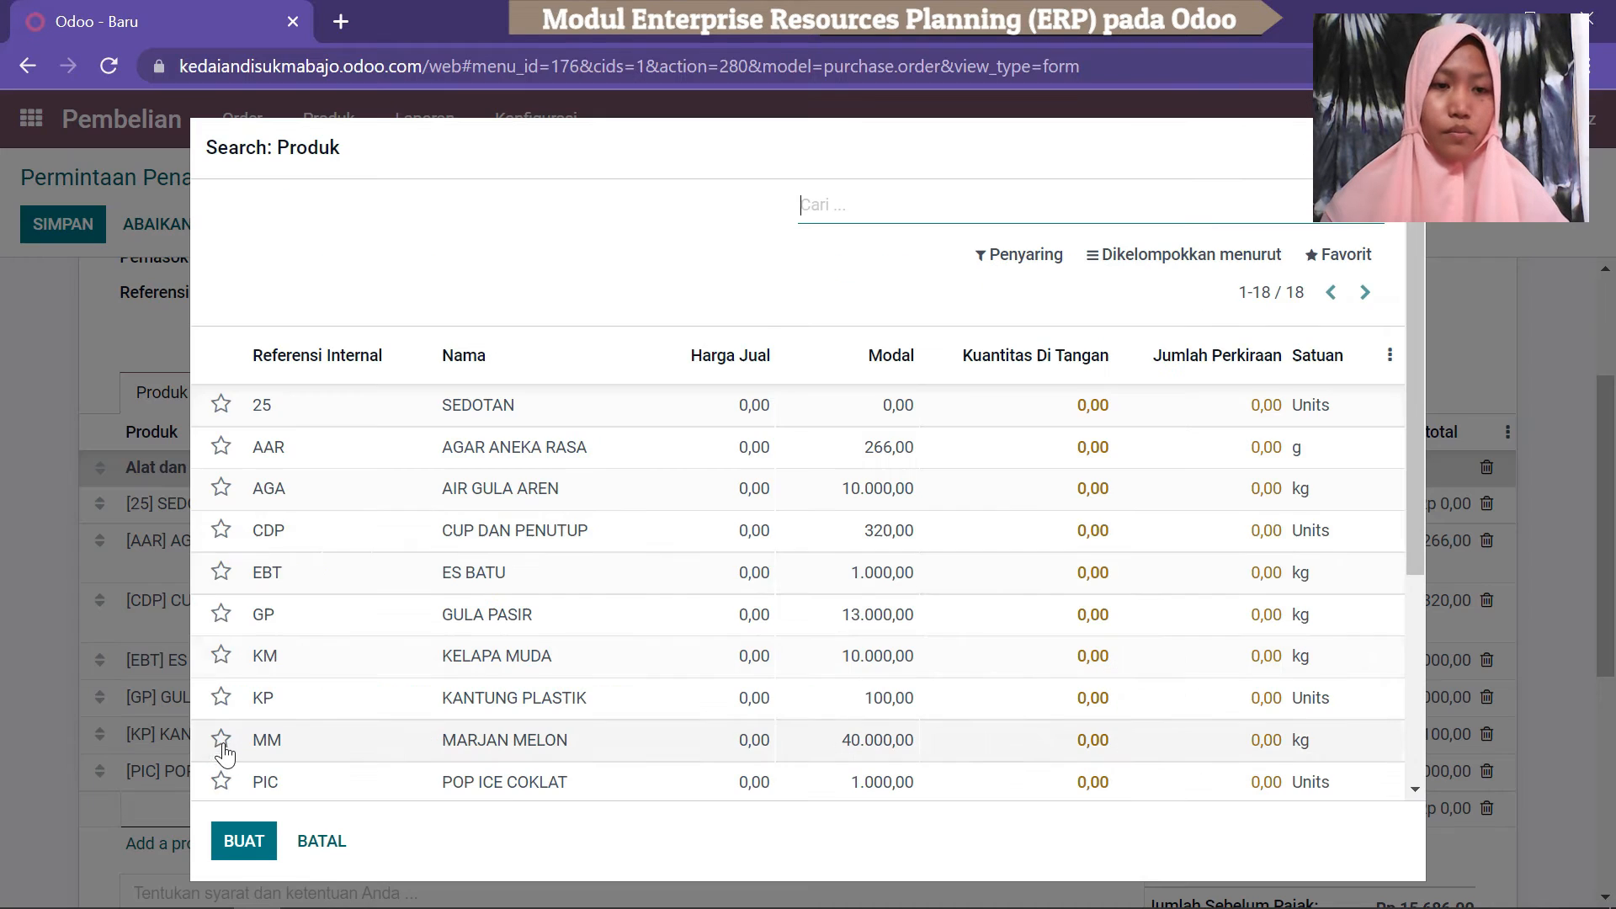
pyautogui.moveTo(1412, 296); pyautogui.dragTo(1437, 552)
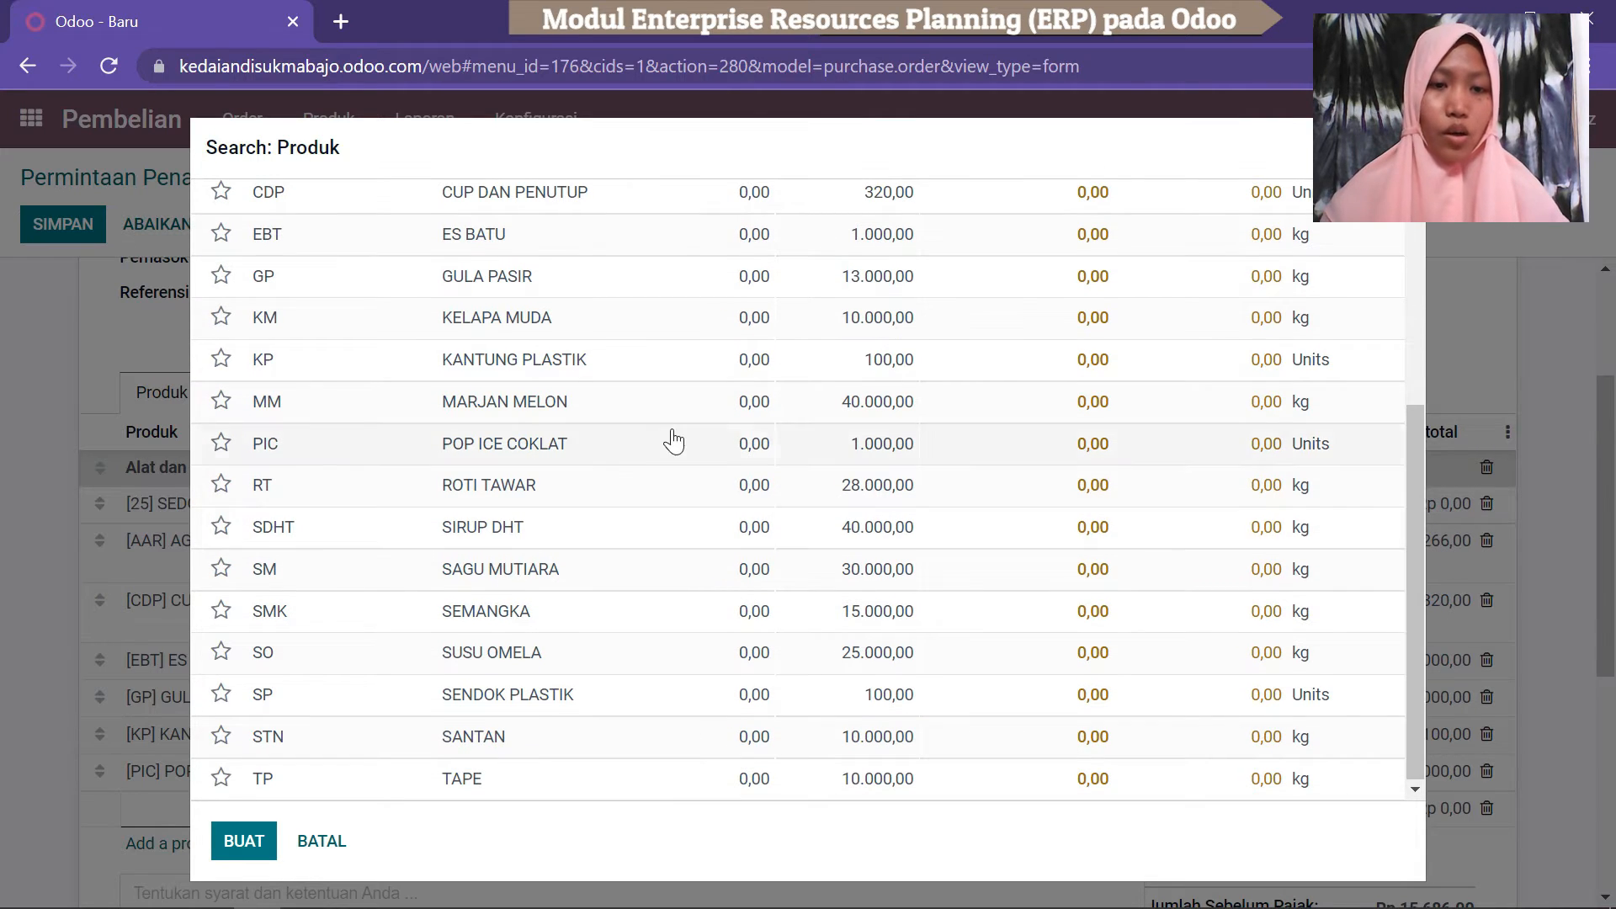
pyautogui.click(451, 494)
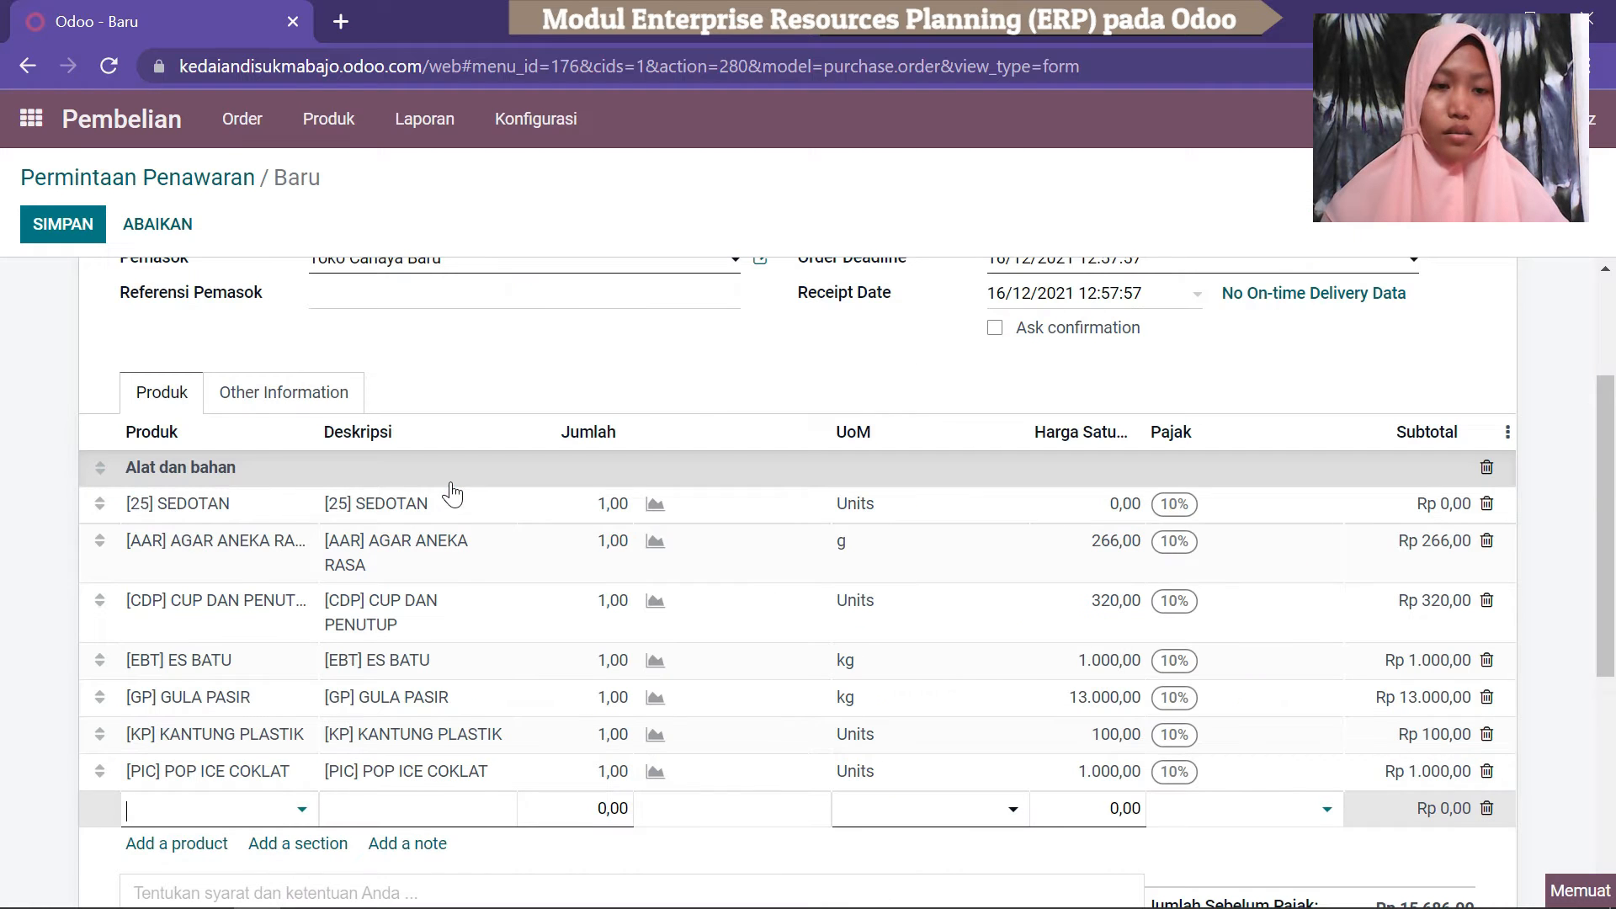
# Add SIRUP DHT from the full product list as the line below ROTI TAWAR.
pyautogui.moveTo(1613, 488); pyautogui.dragTo(1615, 624)
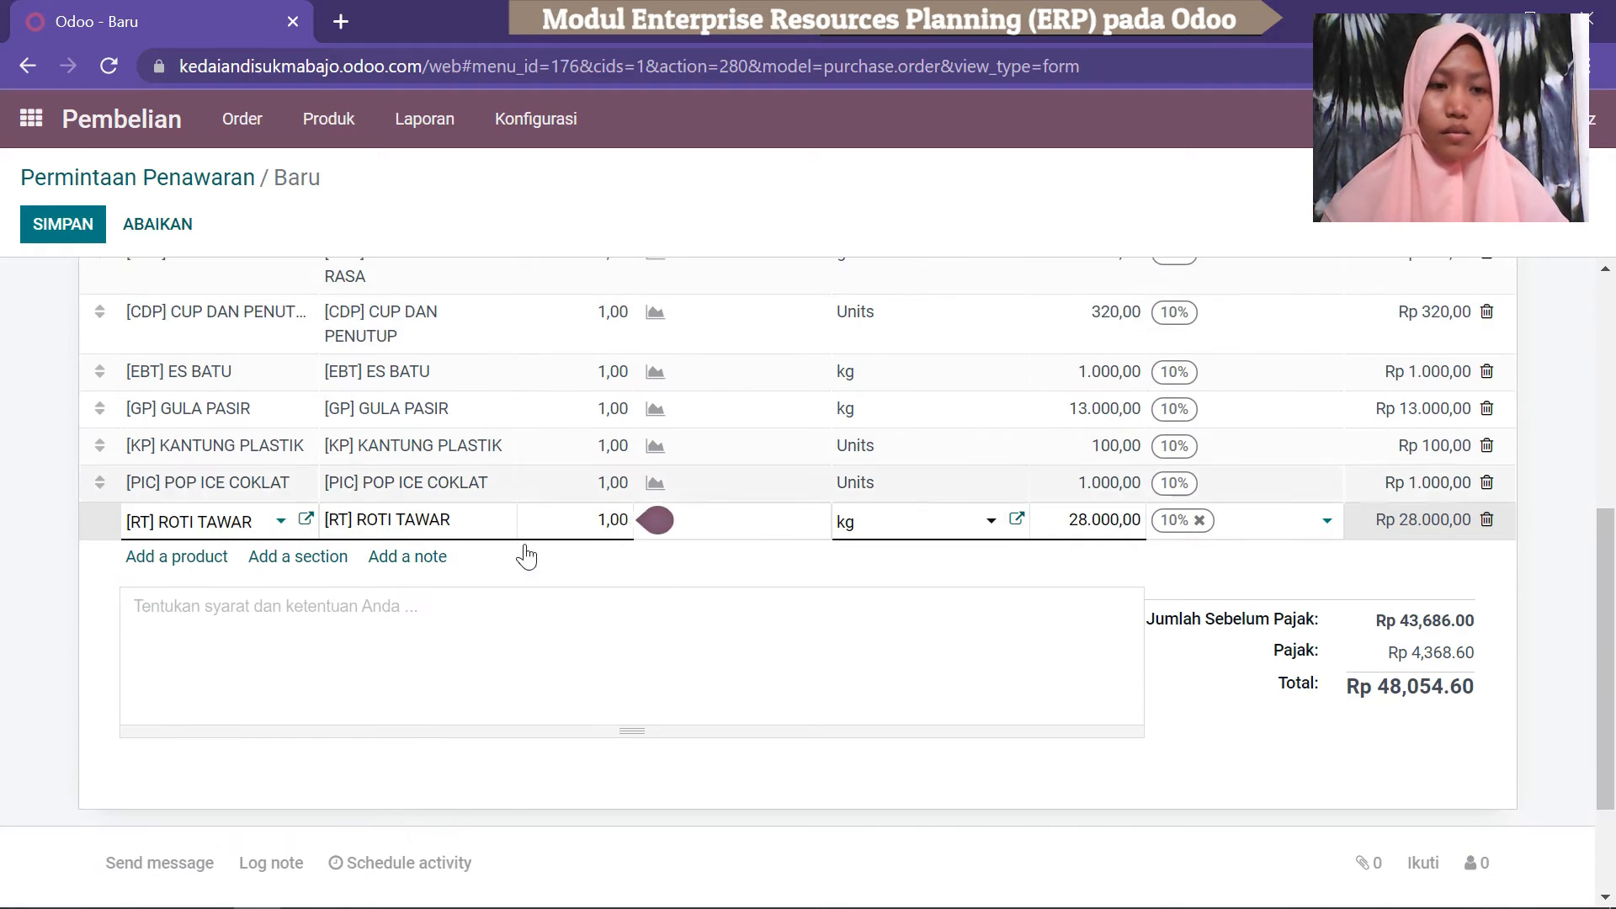
pyautogui.click(172, 562)
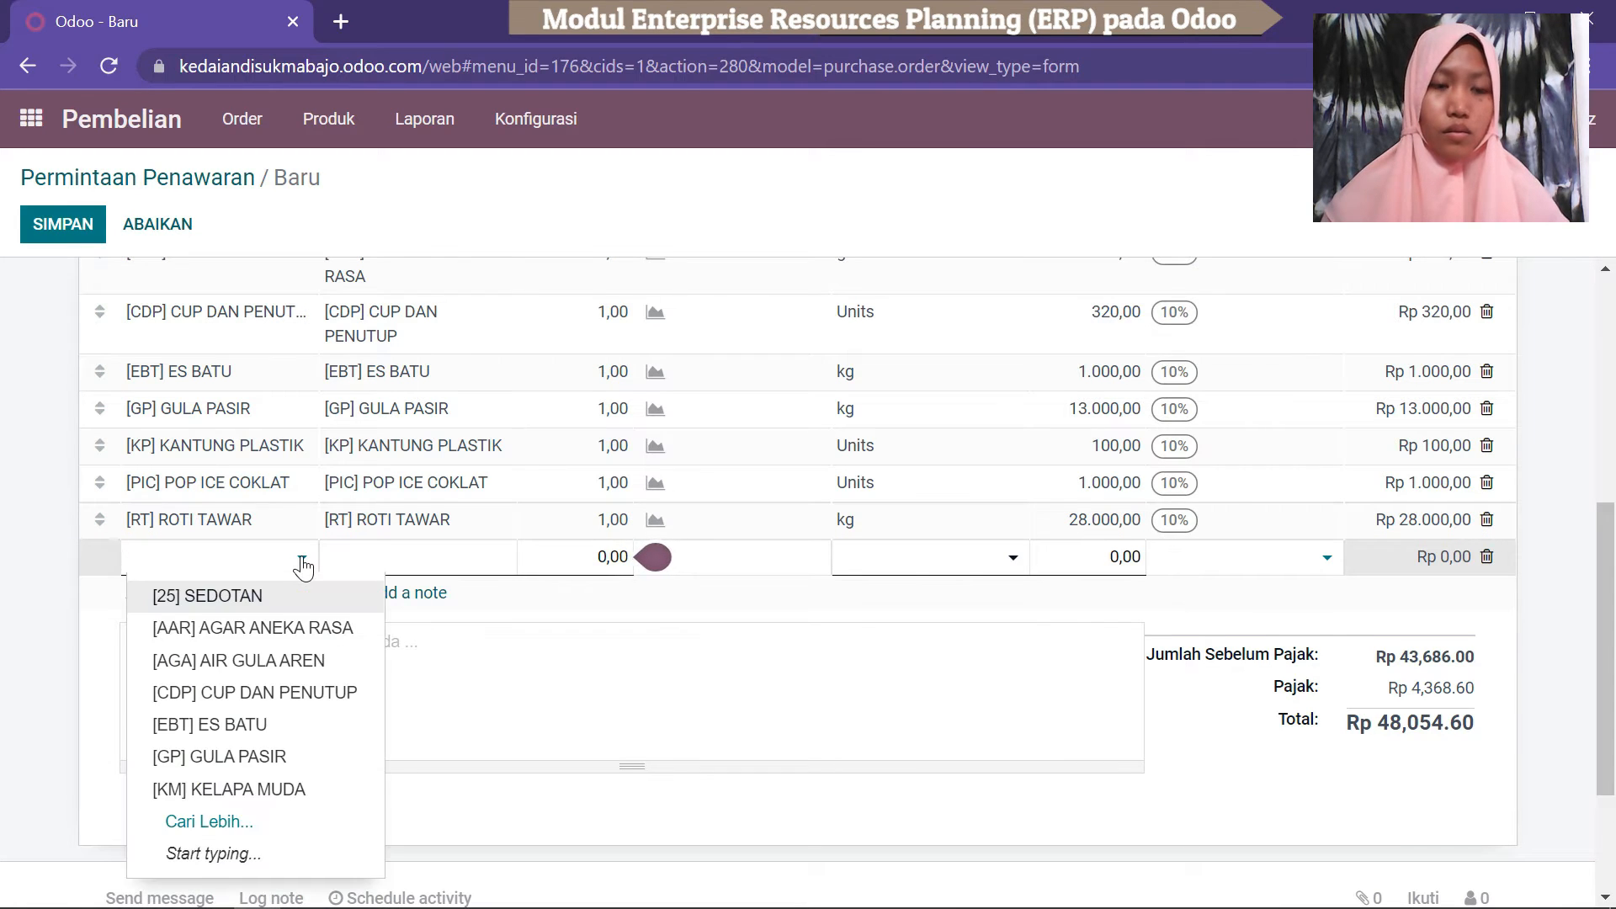
pyautogui.click(220, 825)
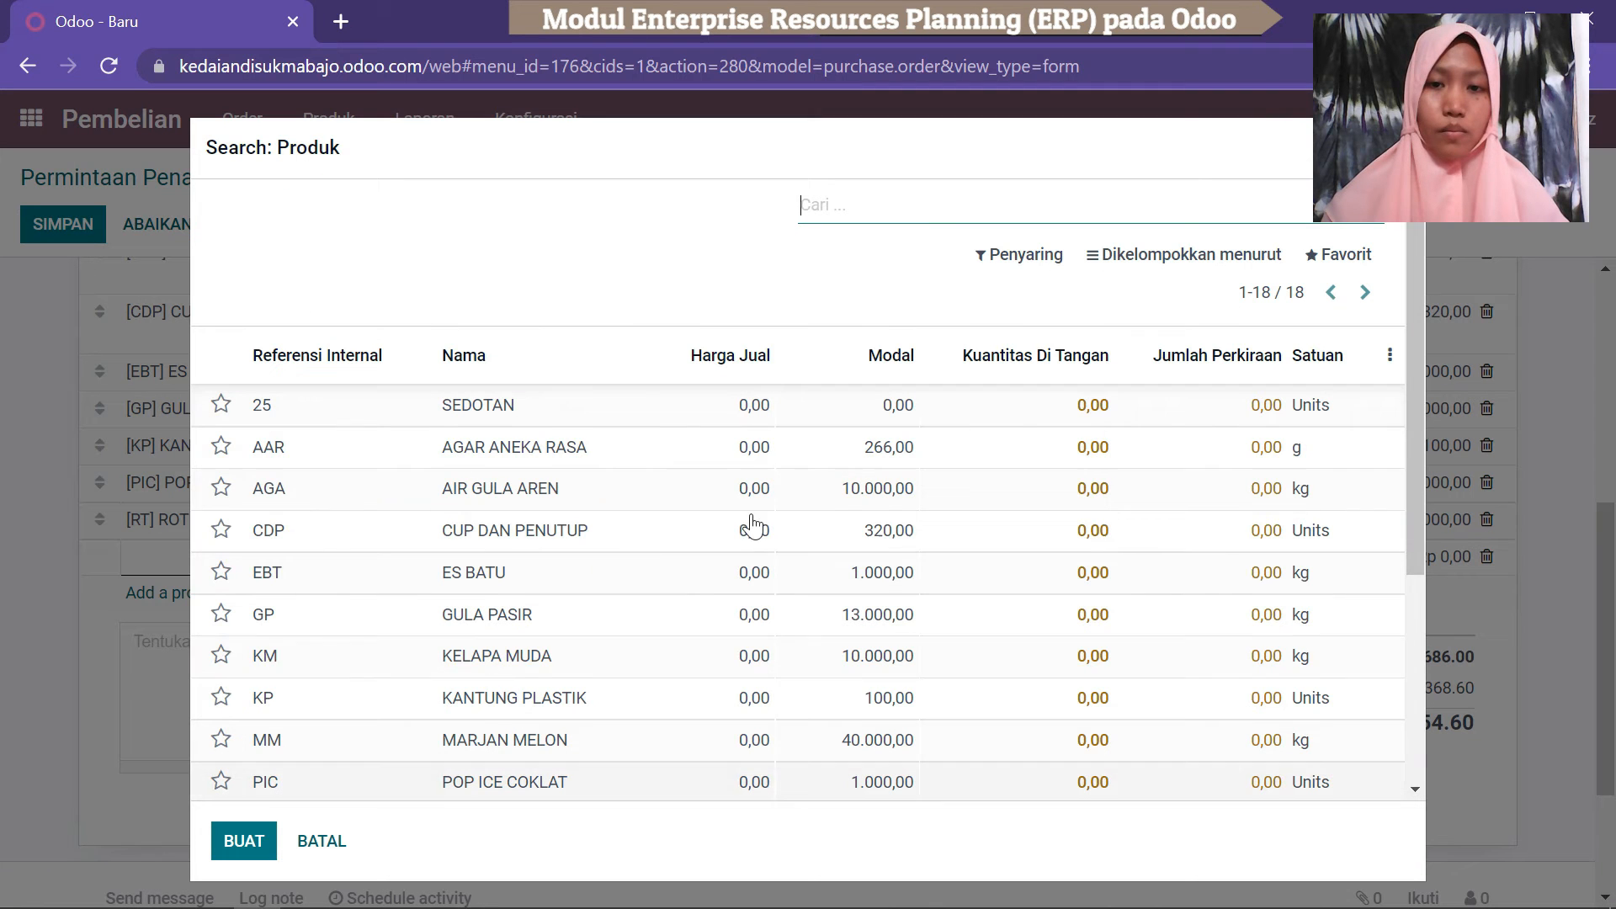
pyautogui.moveTo(1421, 295); pyautogui.dragTo(1453, 505)
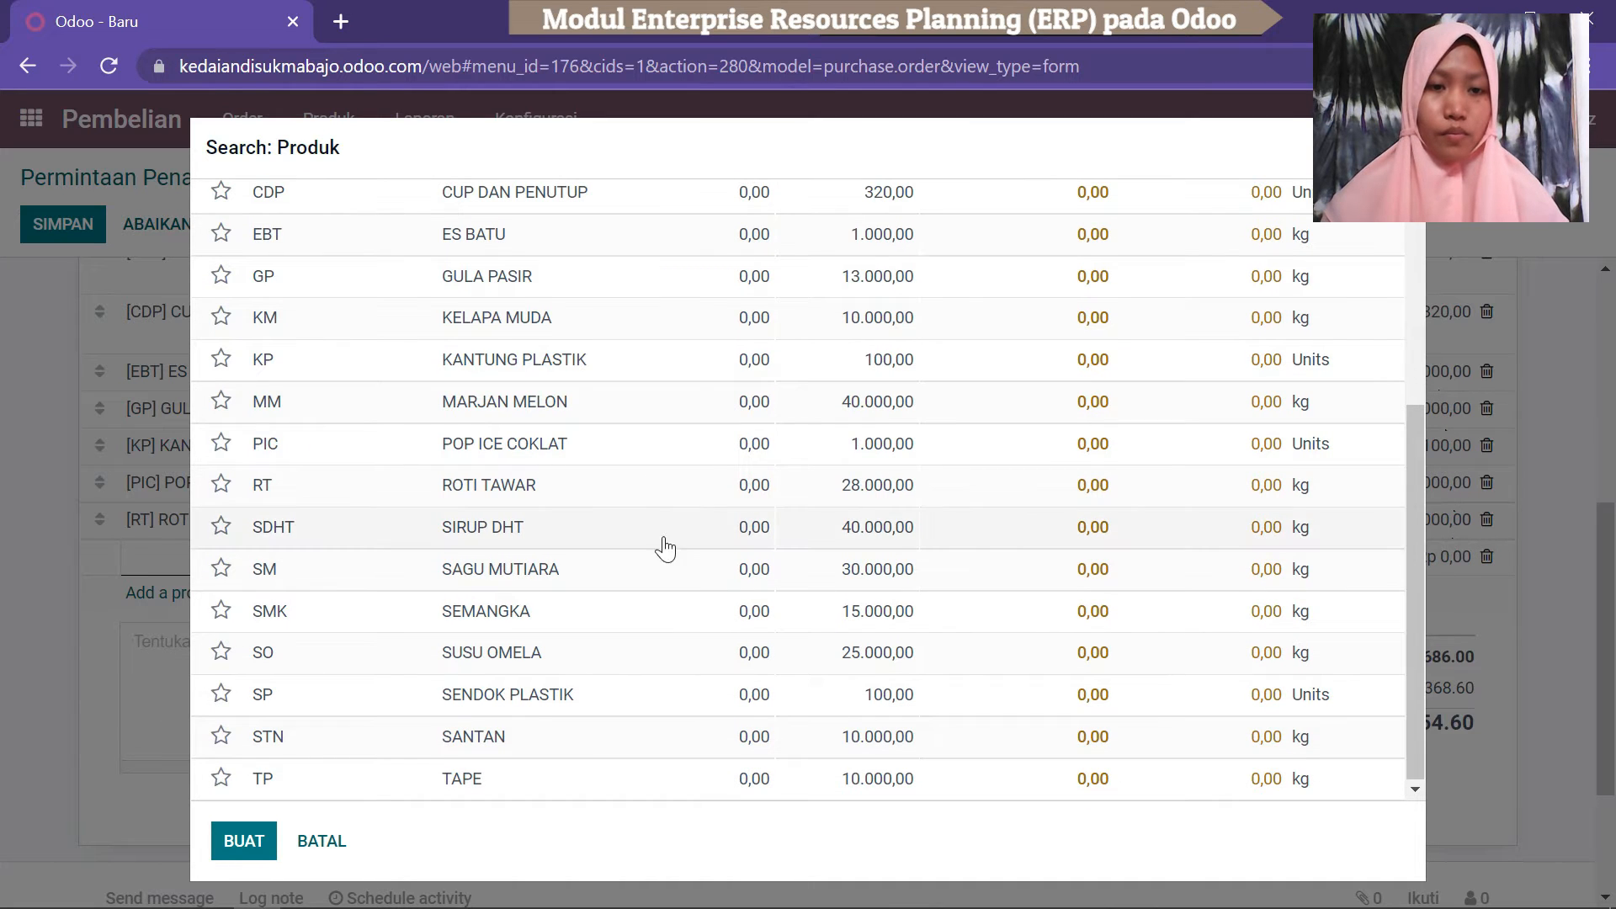
pyautogui.click(534, 542)
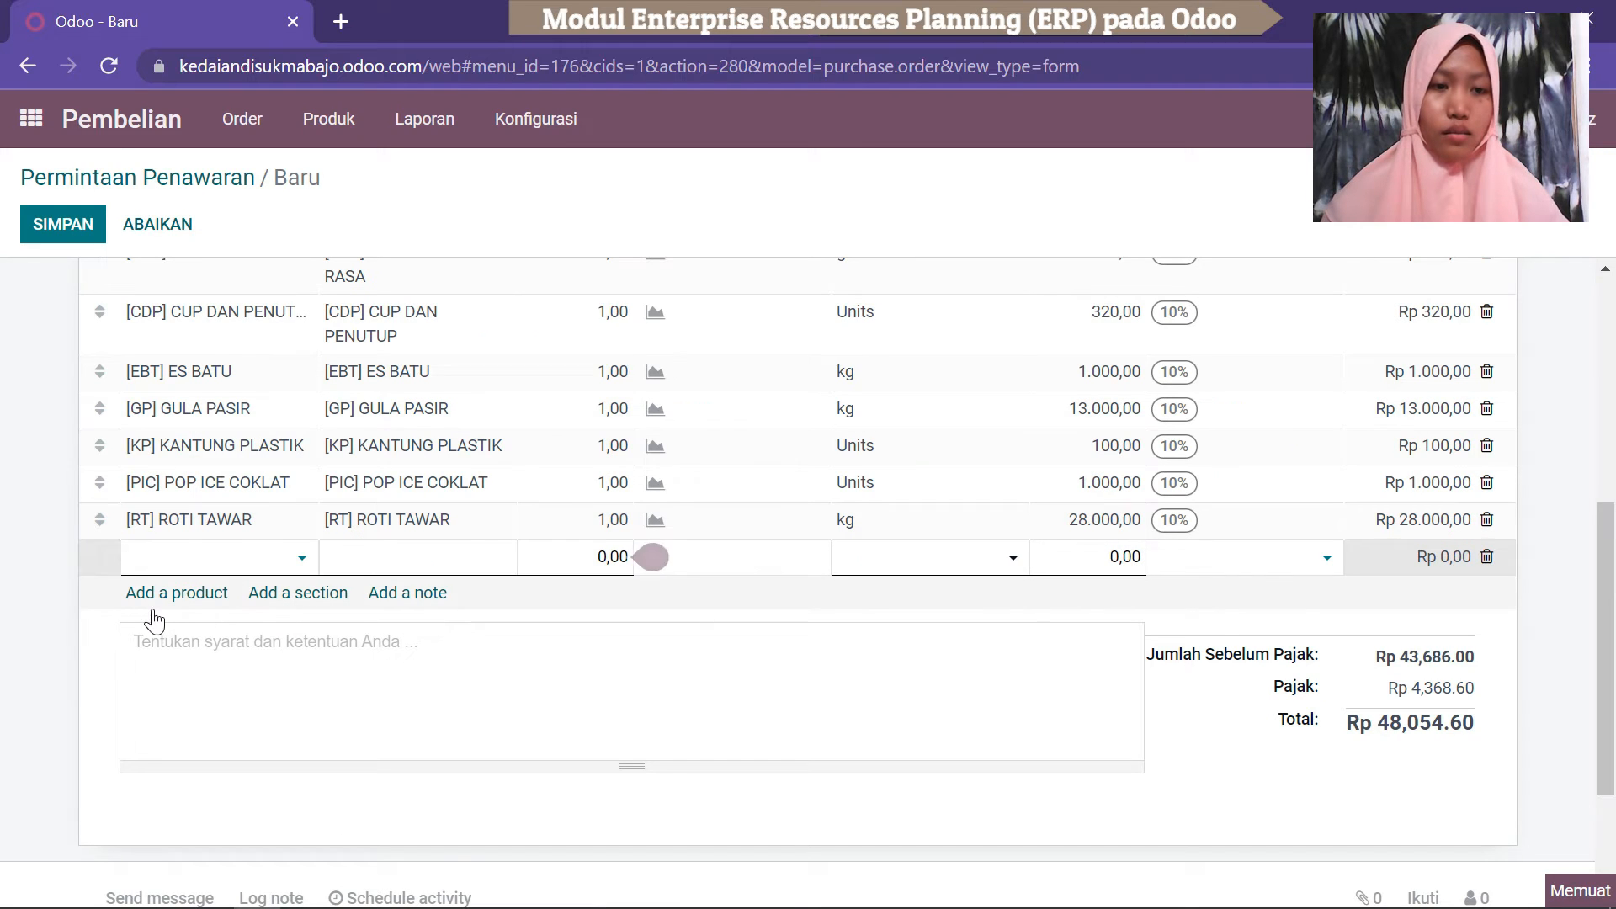
# Add SAGU MUTIARA from the full product list as the line below SIRUP DHT.
pyautogui.click(200, 594)
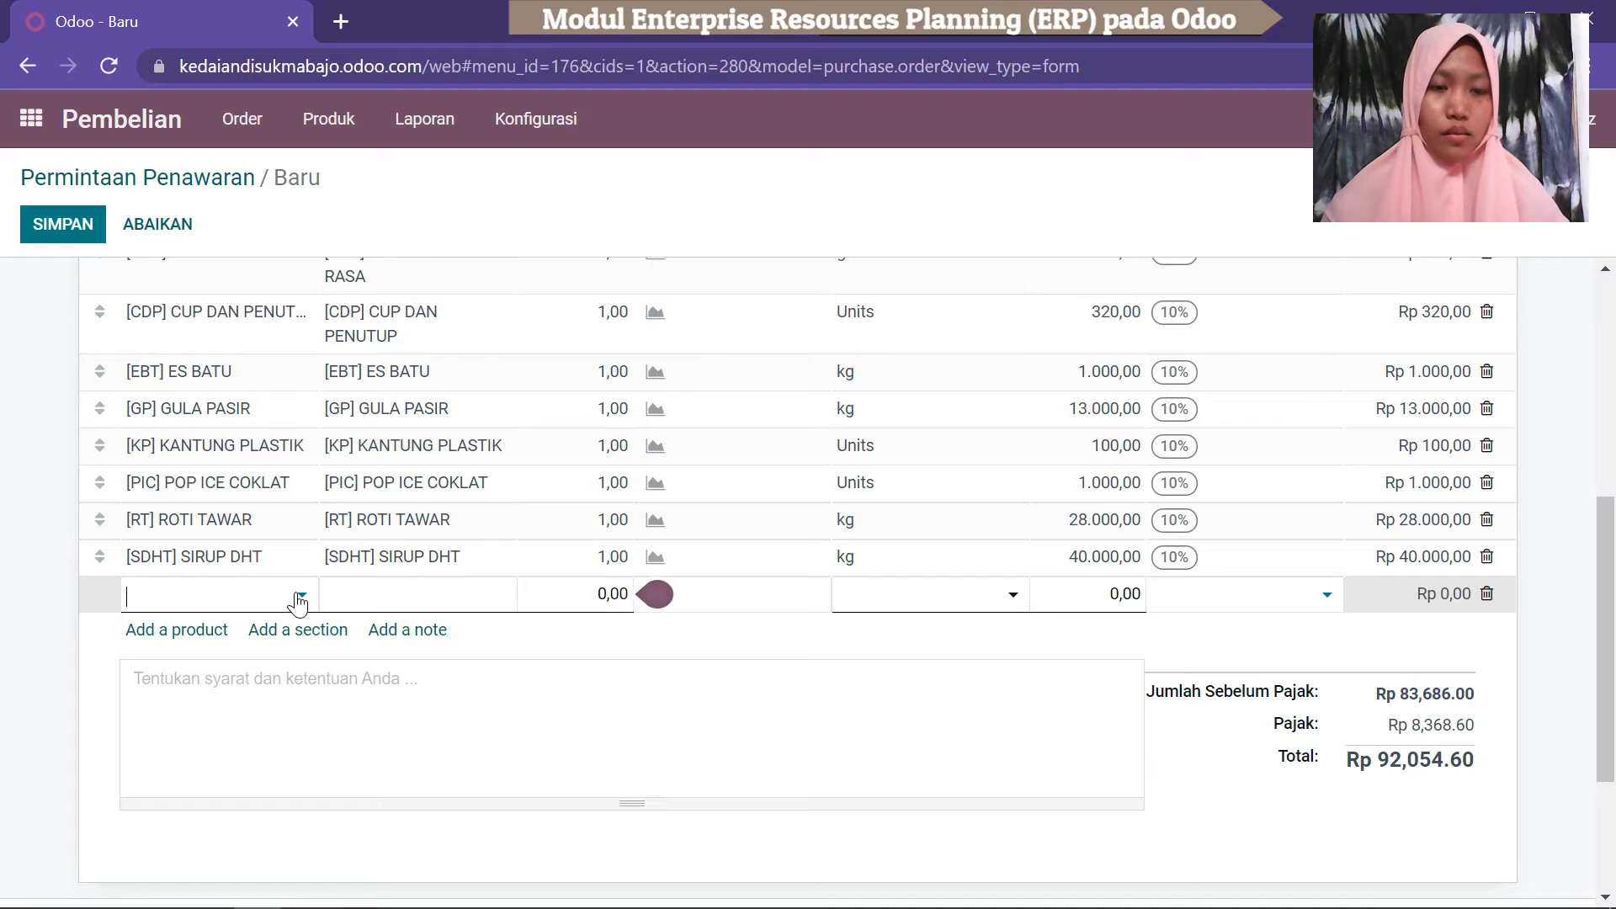
pyautogui.click(301, 596)
pyautogui.click(245, 530)
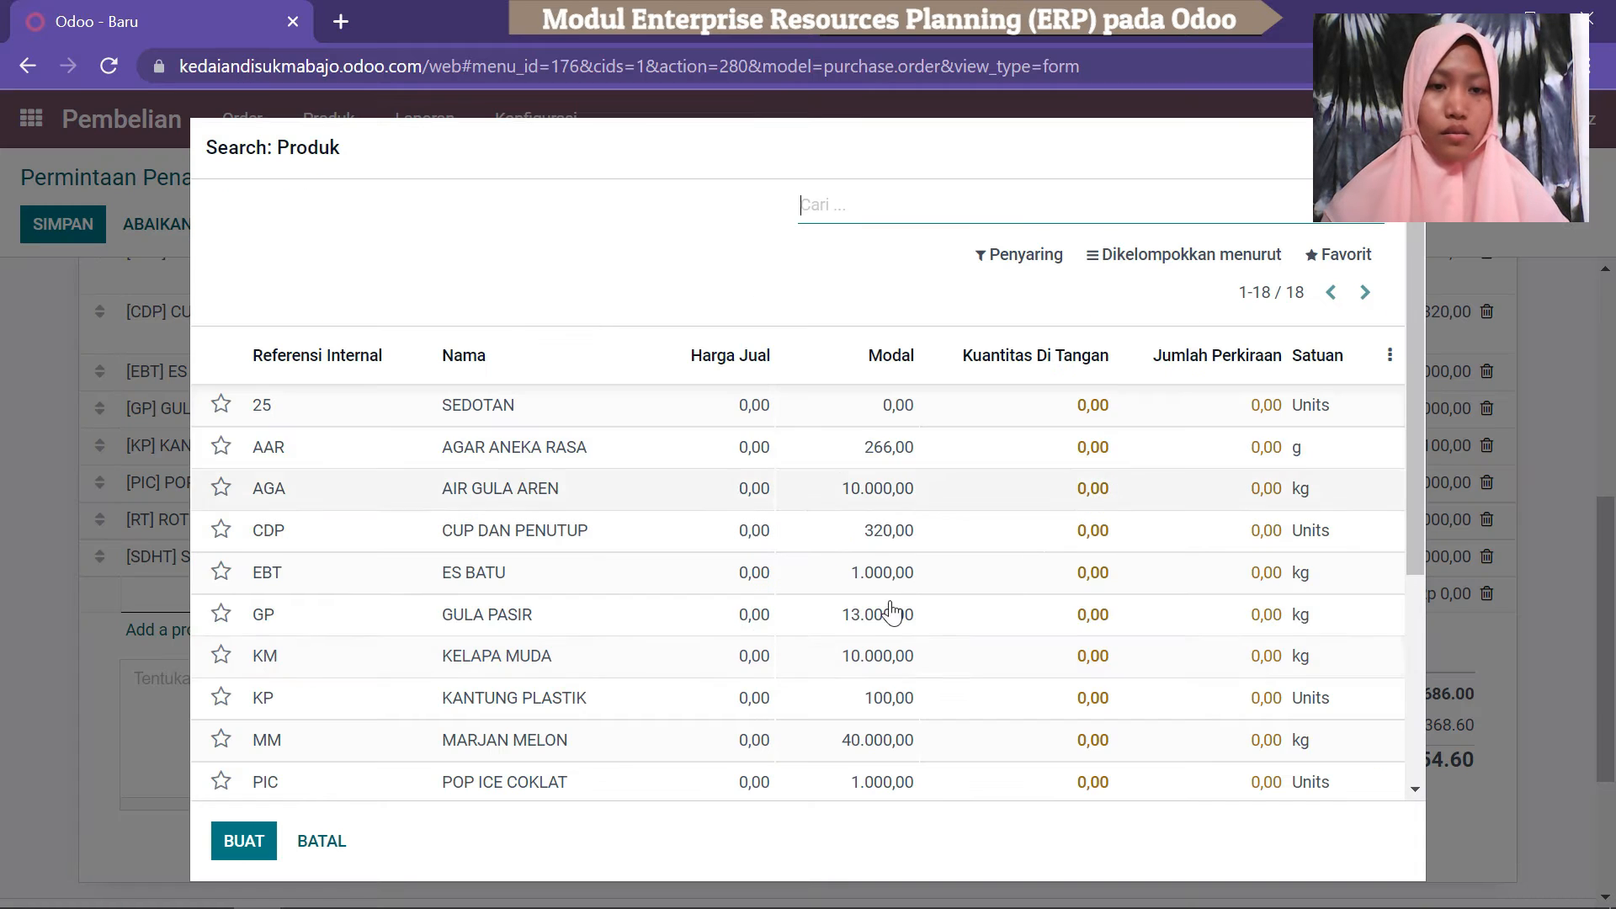
pyautogui.moveTo(1414, 386); pyautogui.dragTo(1432, 615)
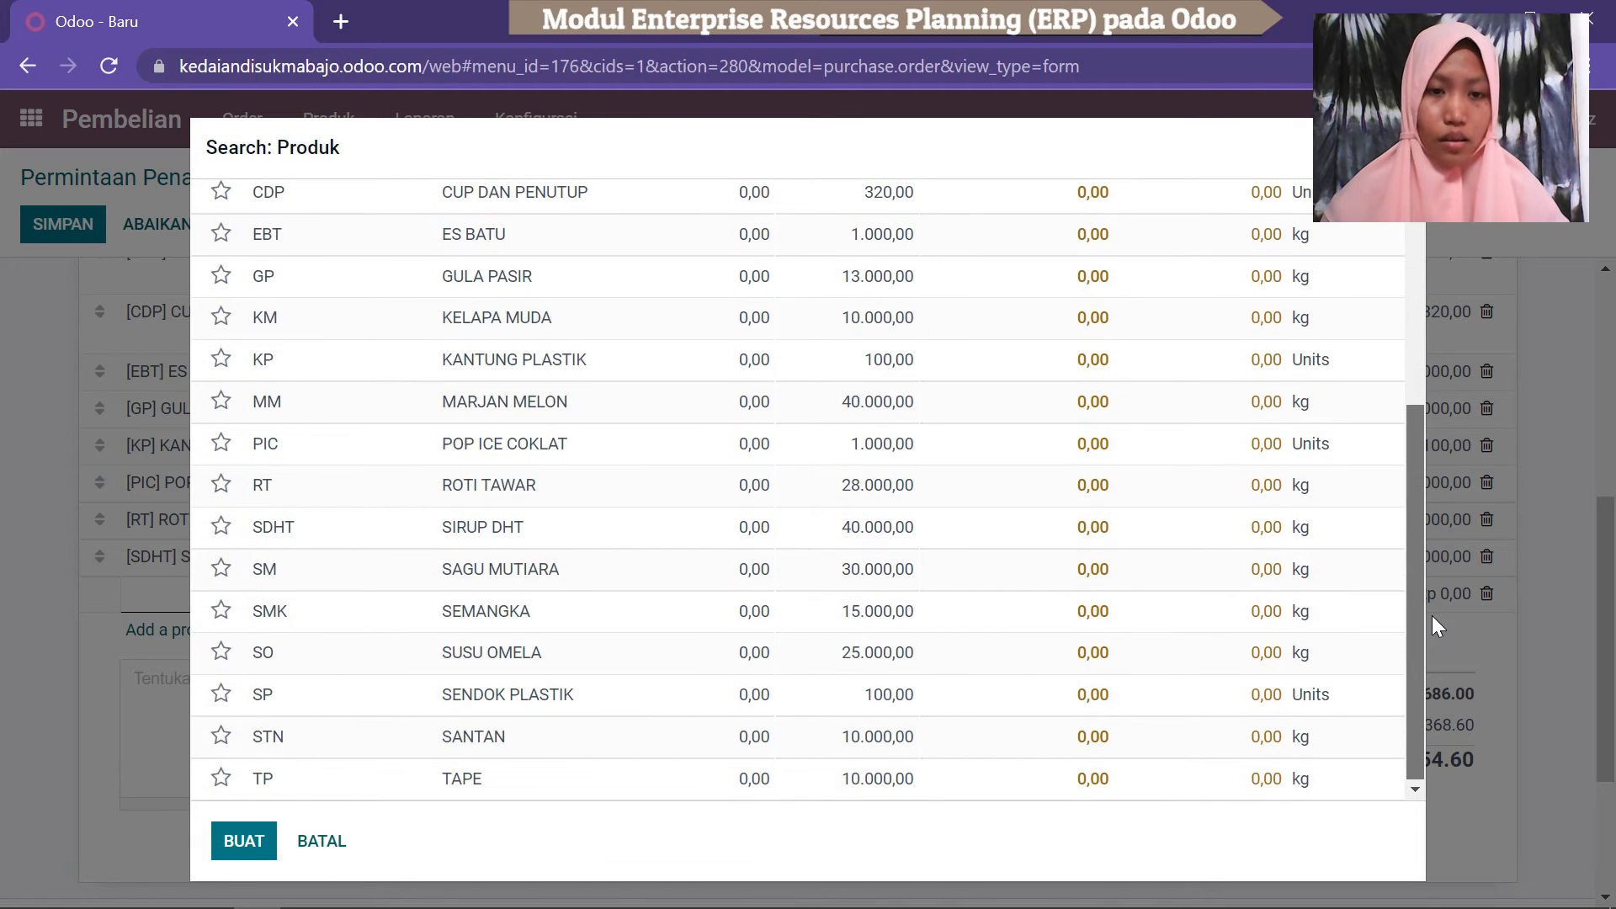
pyautogui.click(488, 580)
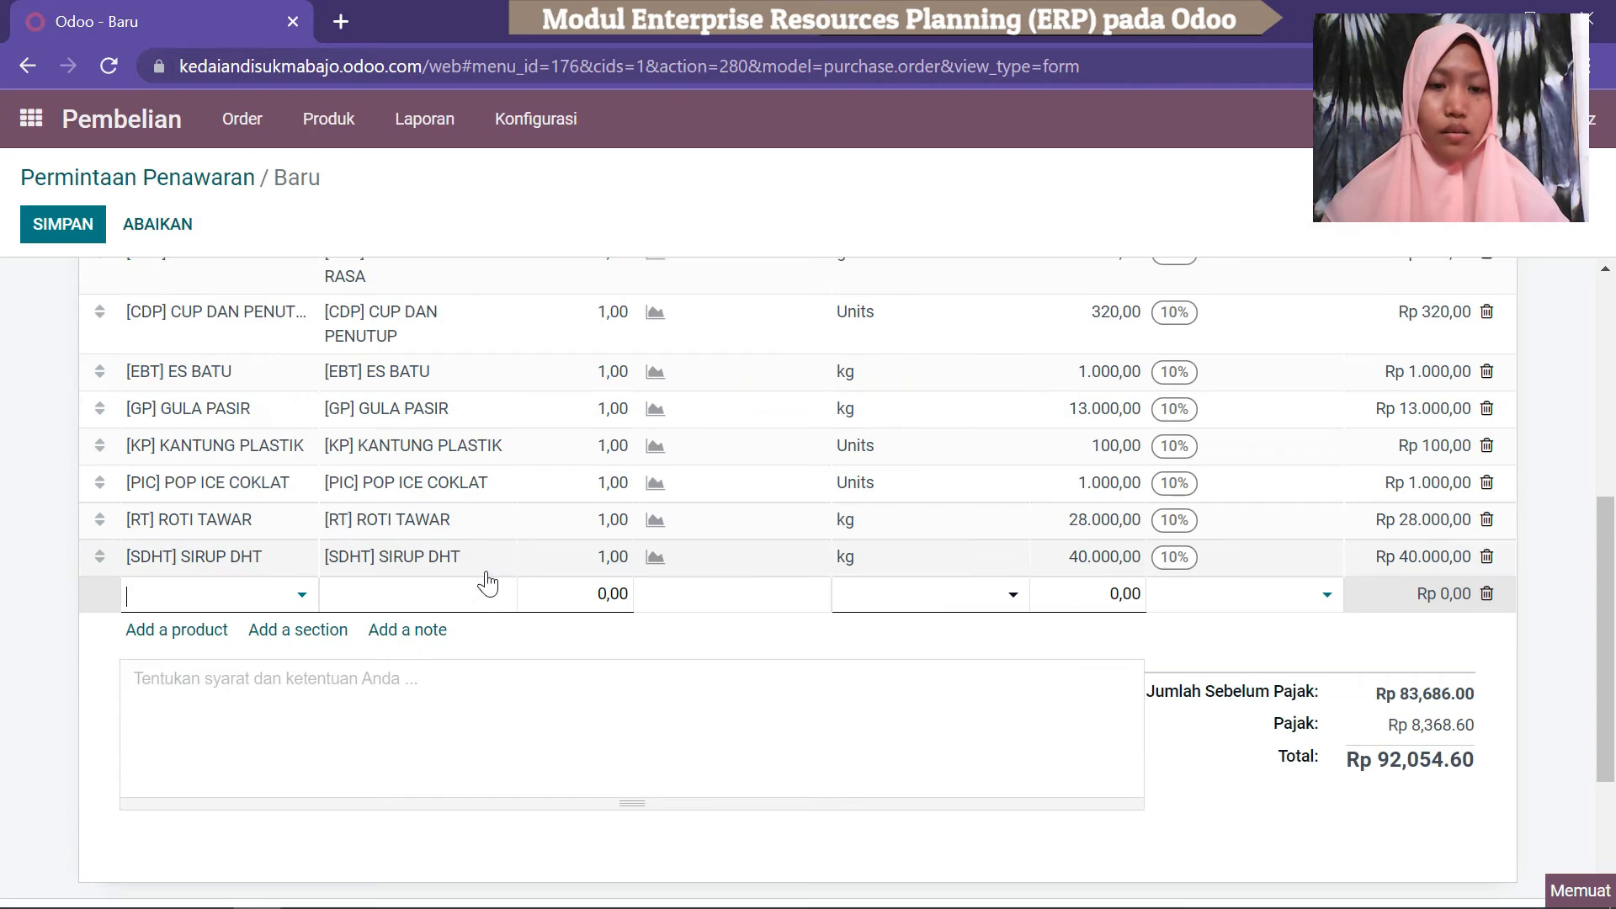
# Add SANTAN from the full product list as the line below SAGU MUTIARA.
pyautogui.click(208, 633)
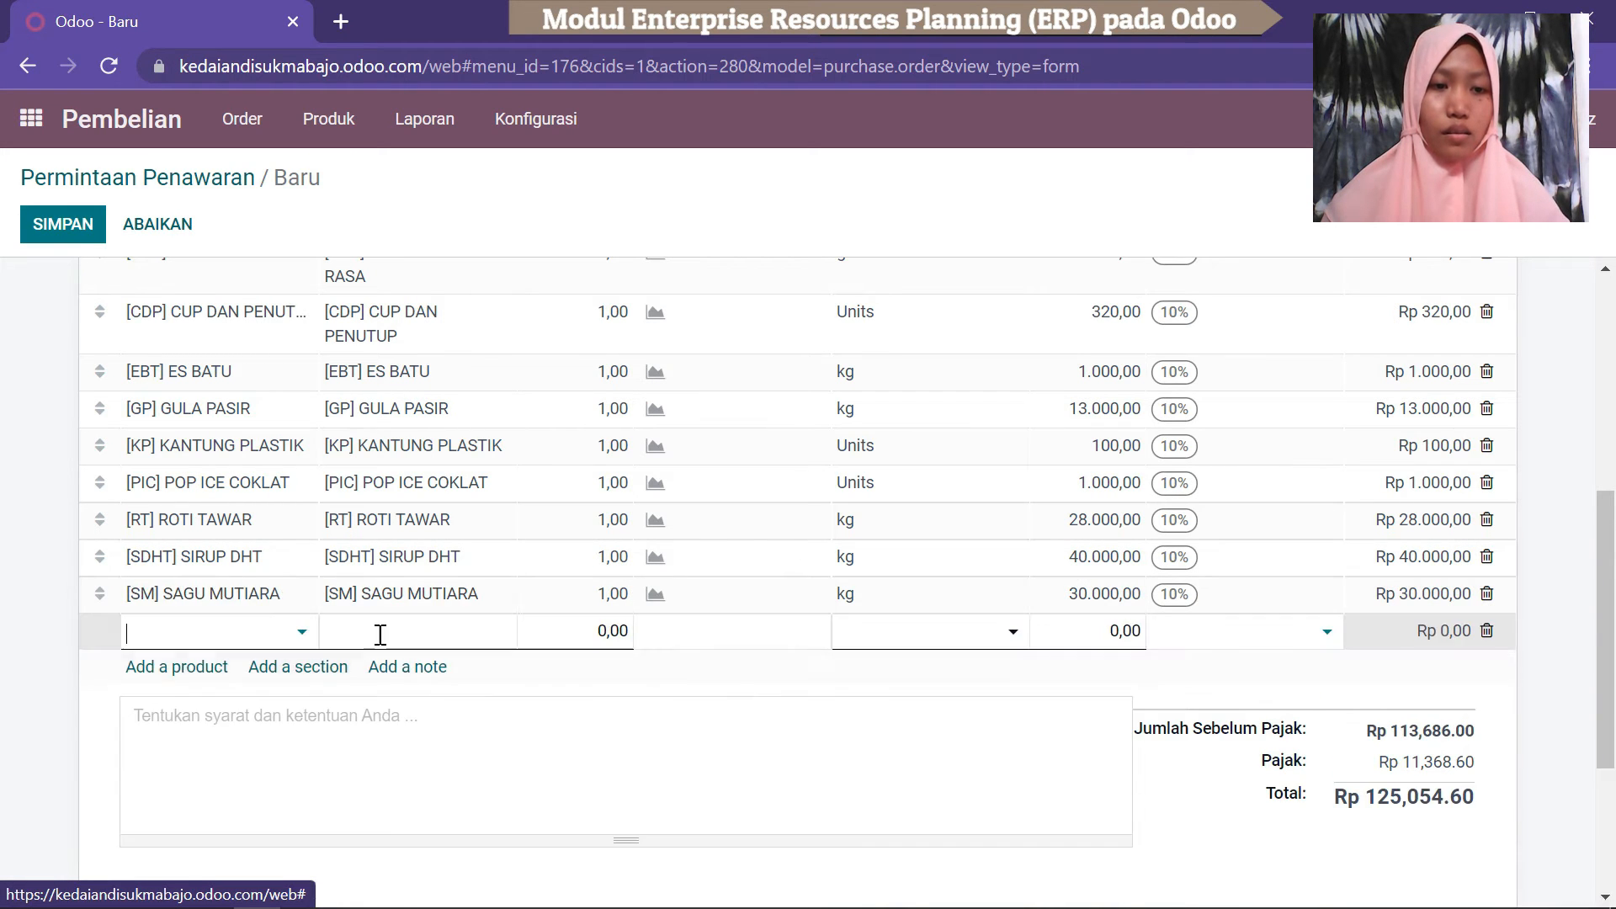
pyautogui.click(302, 633)
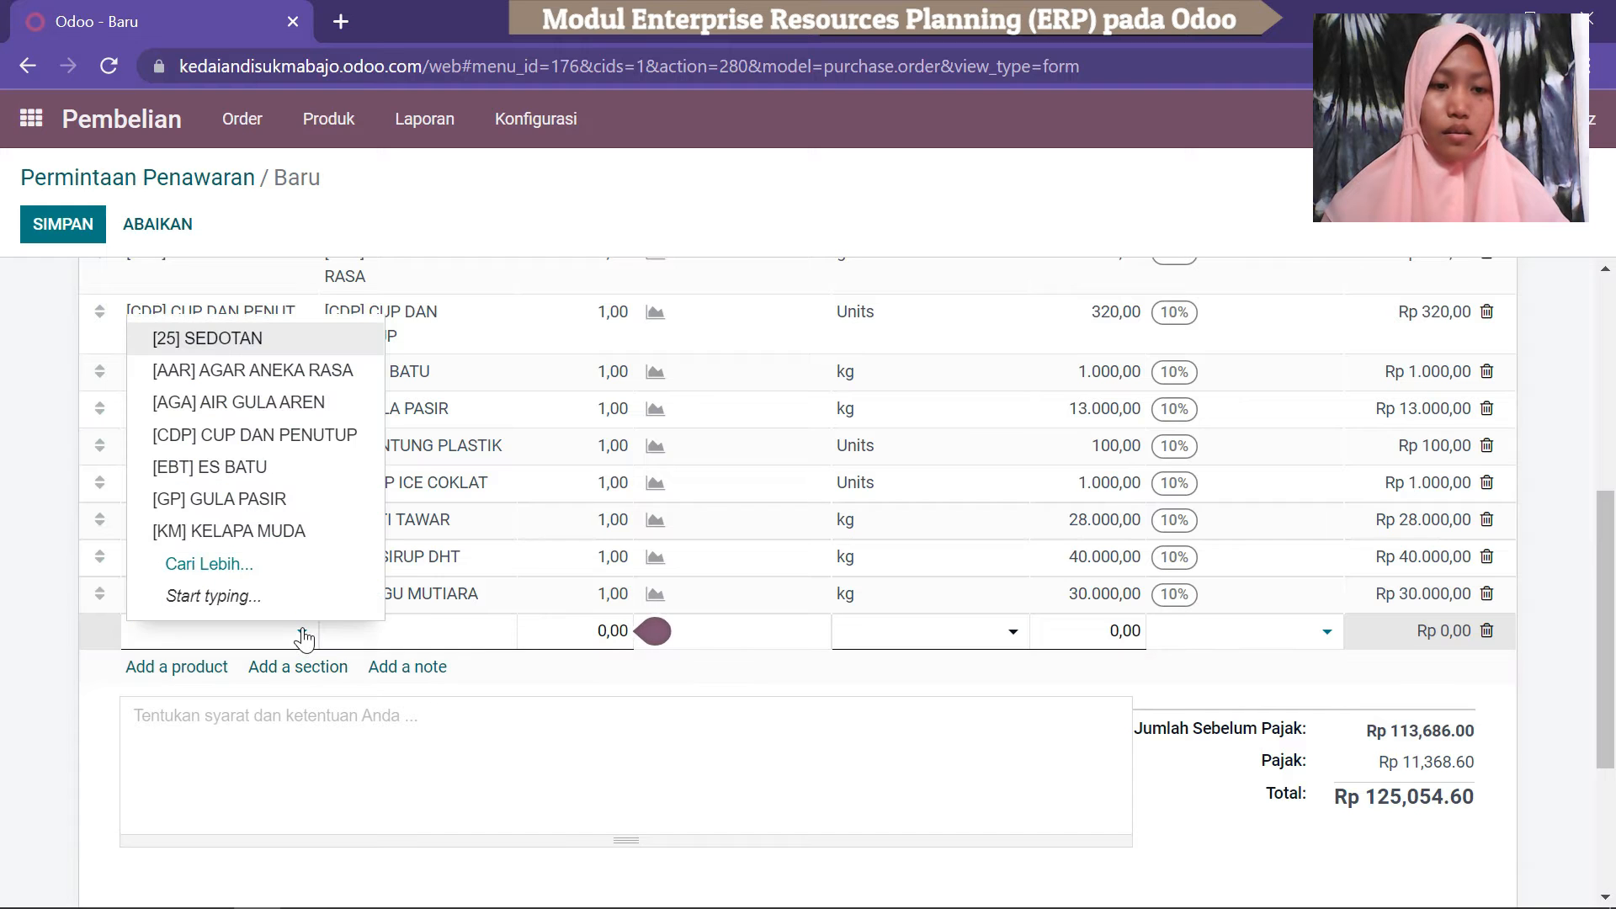
pyautogui.click(211, 559)
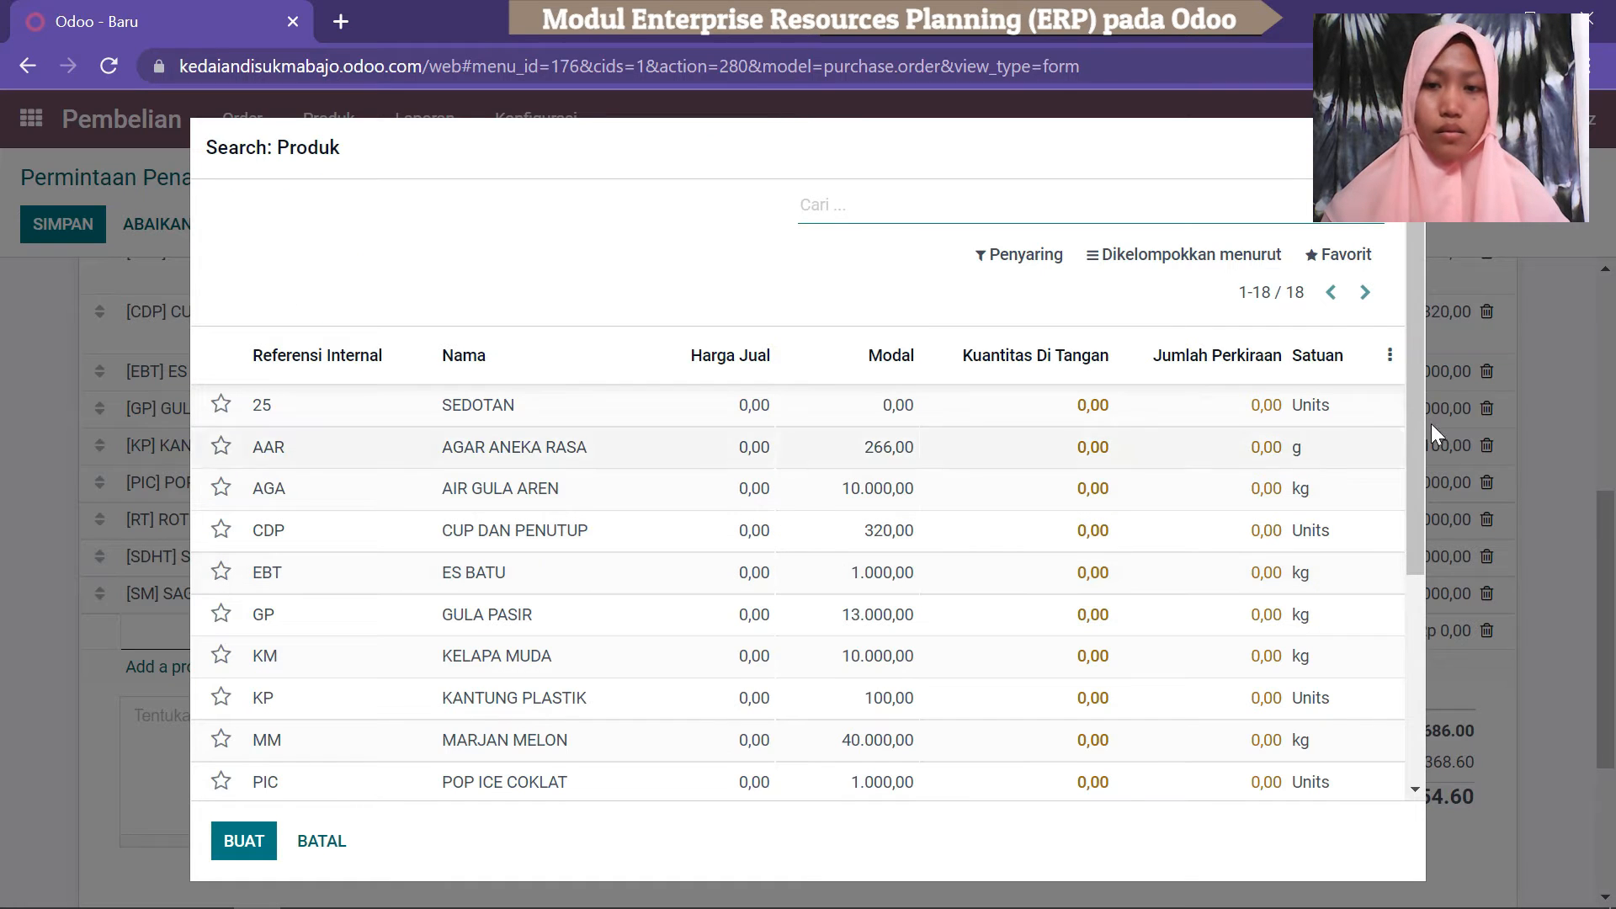
pyautogui.scroll(-2, 1426, 468)
pyautogui.scroll(-3, 1426, 468)
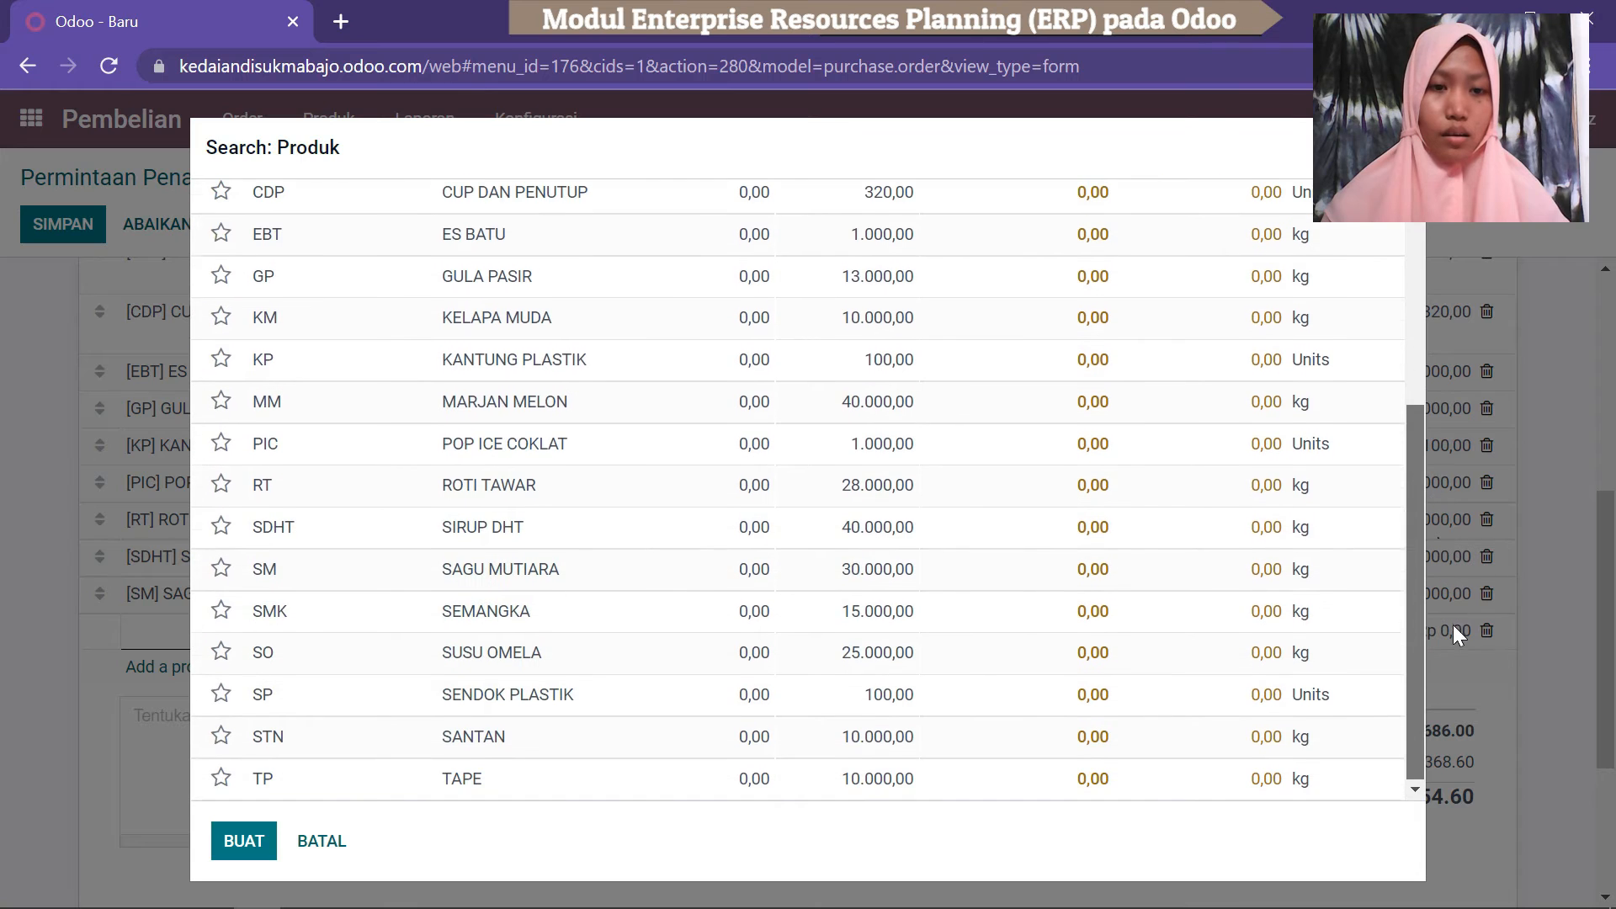
pyautogui.click(517, 744)
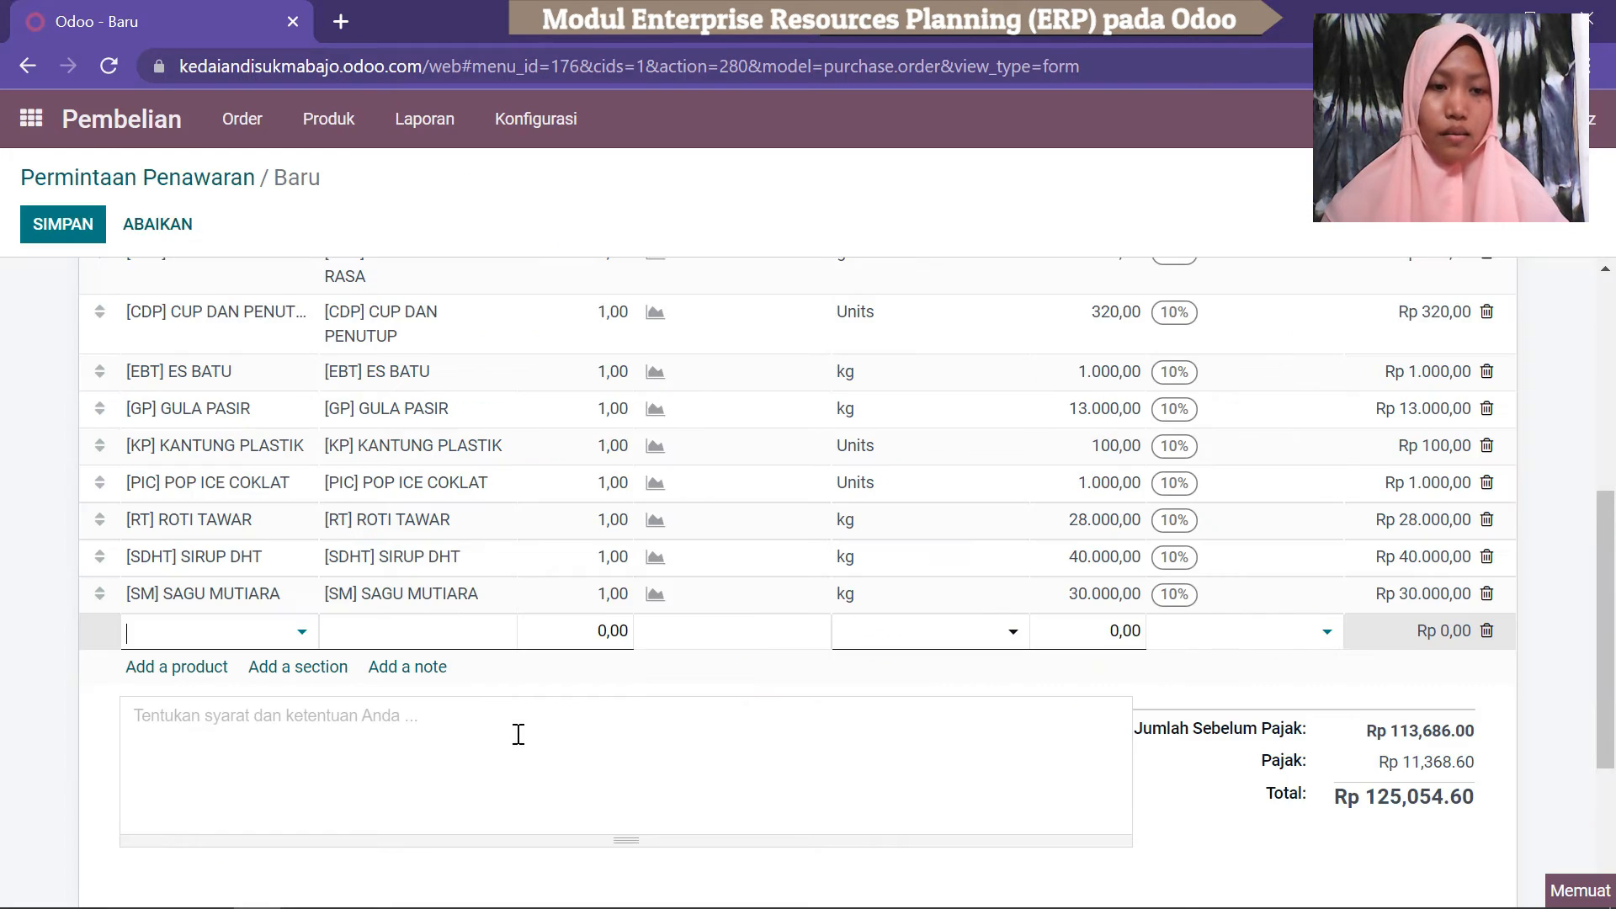
# Add TAPE from the full product list as the line below SANTAN.
pyautogui.click(199, 669)
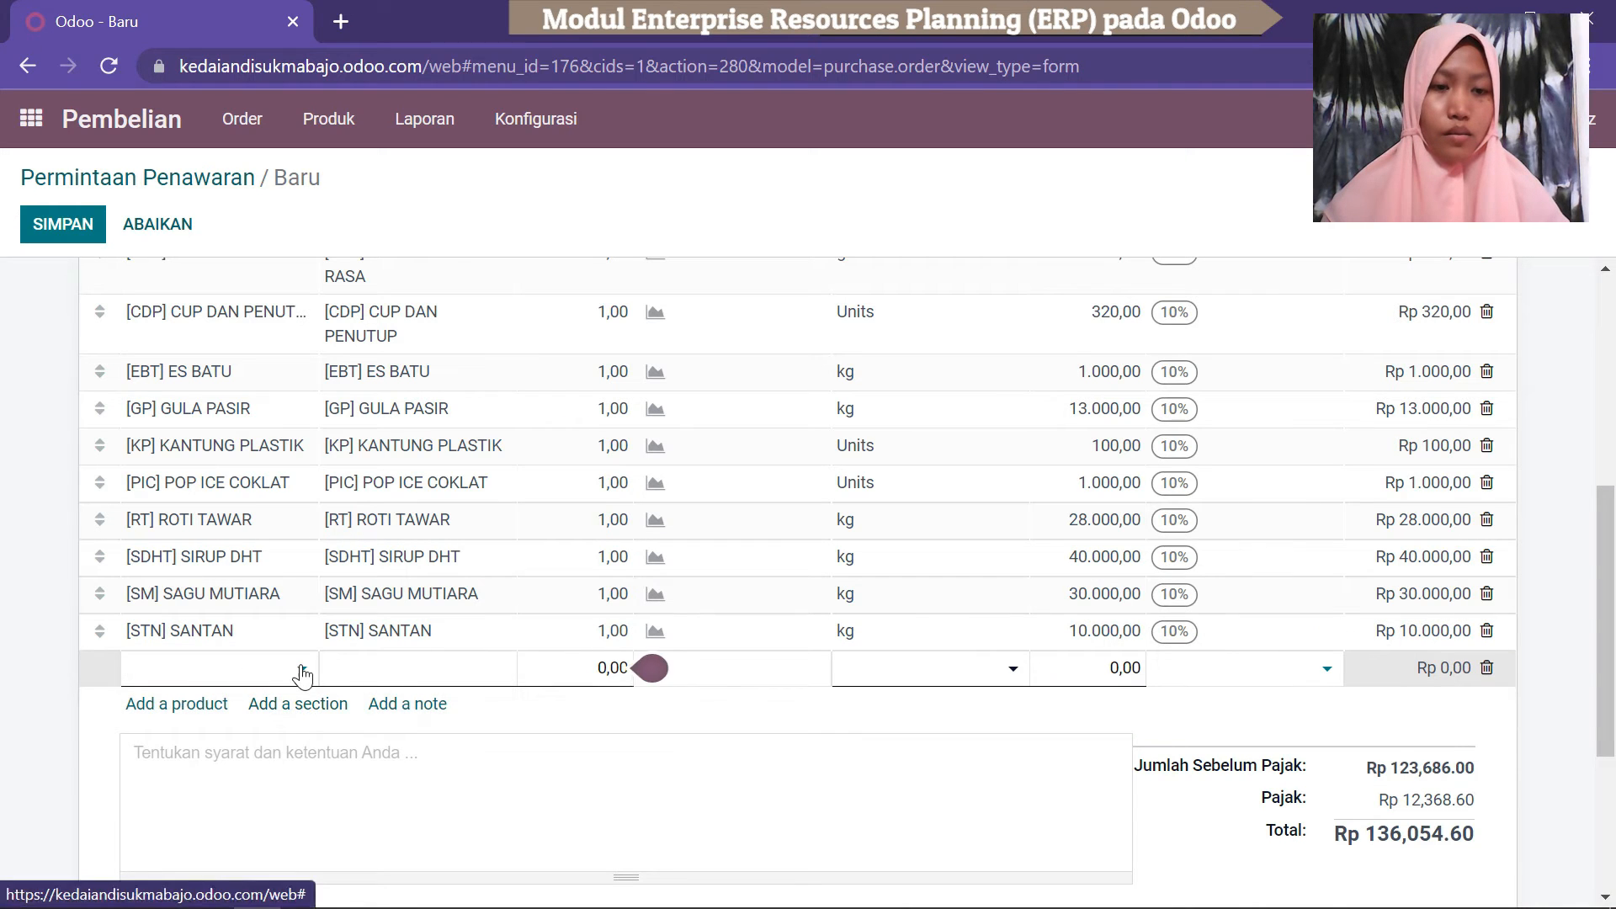
pyautogui.click(302, 671)
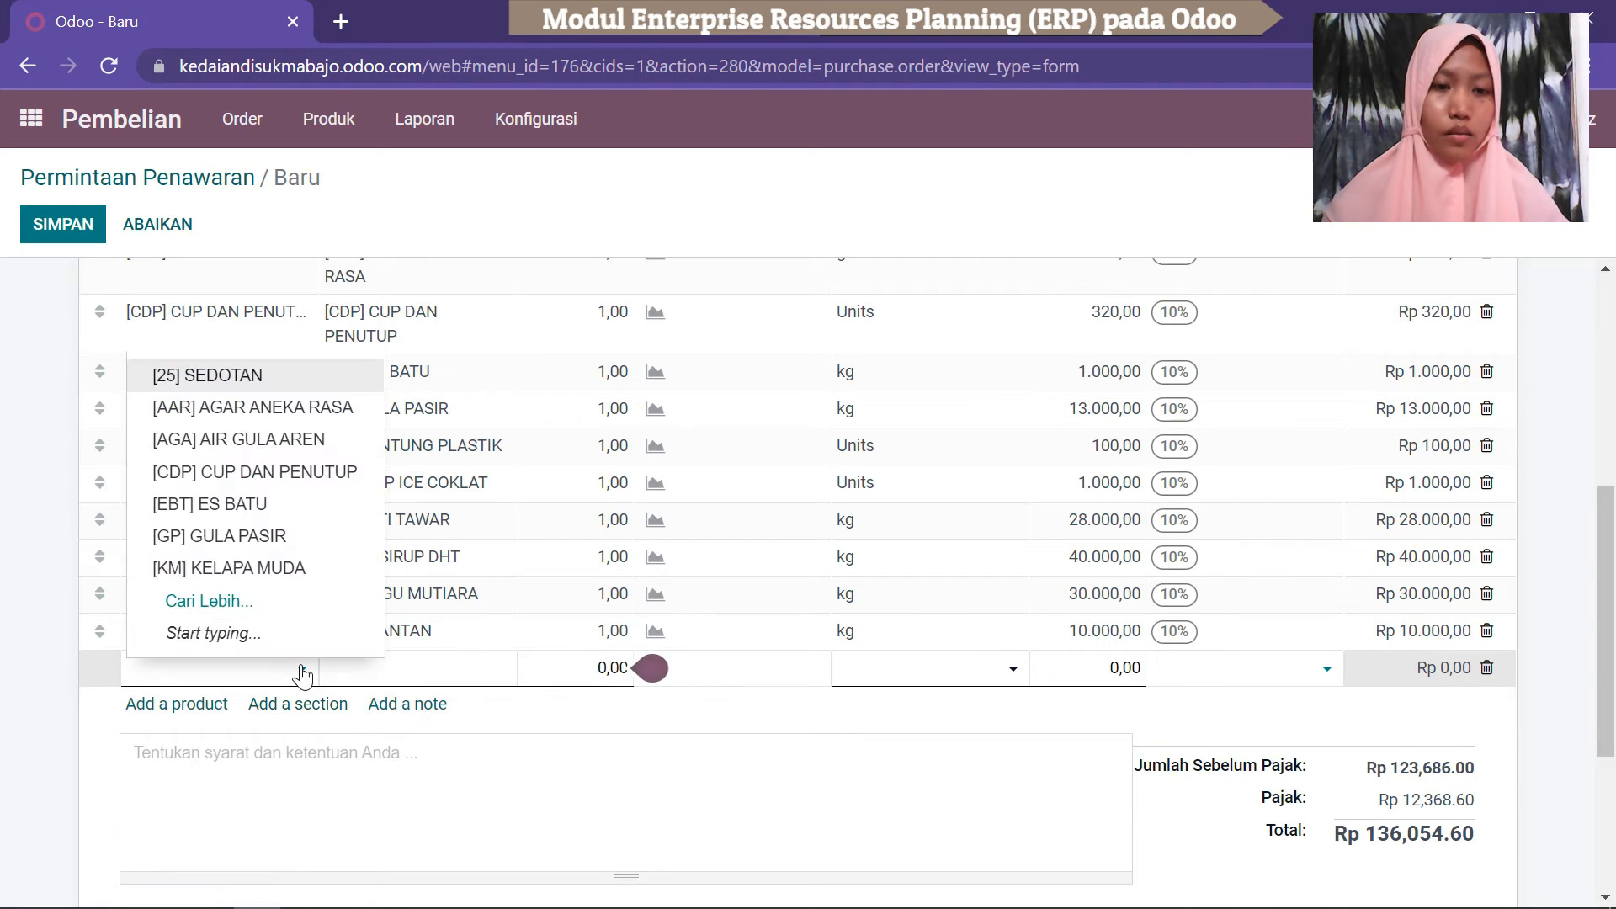
pyautogui.click(226, 601)
pyautogui.moveTo(1422, 417); pyautogui.dragTo(1417, 710)
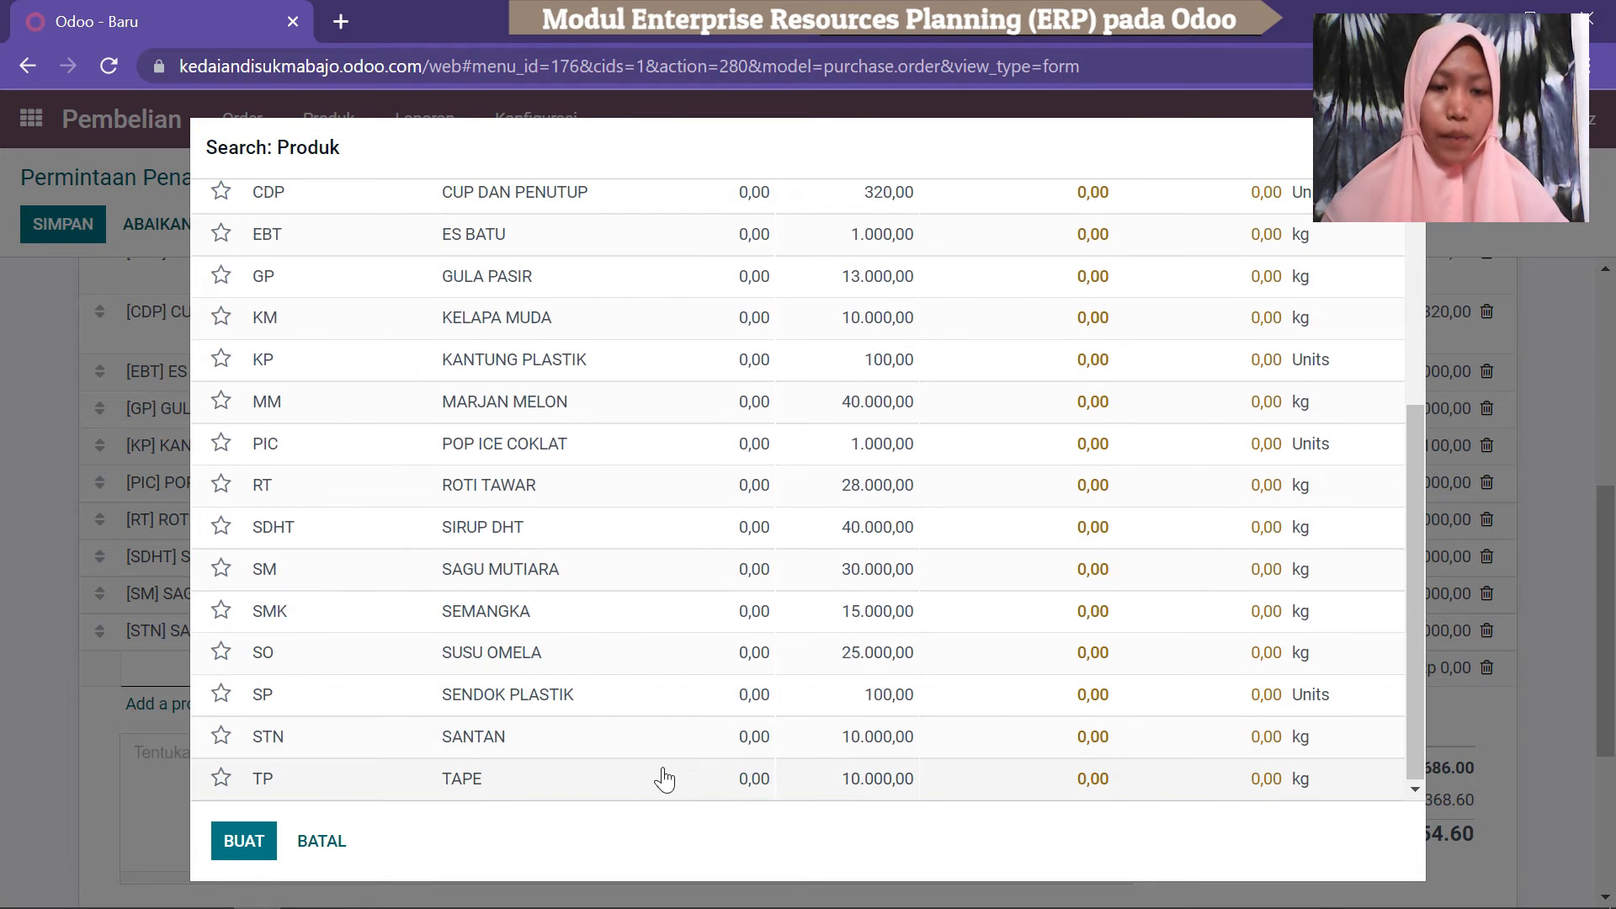
pyautogui.click(493, 788)
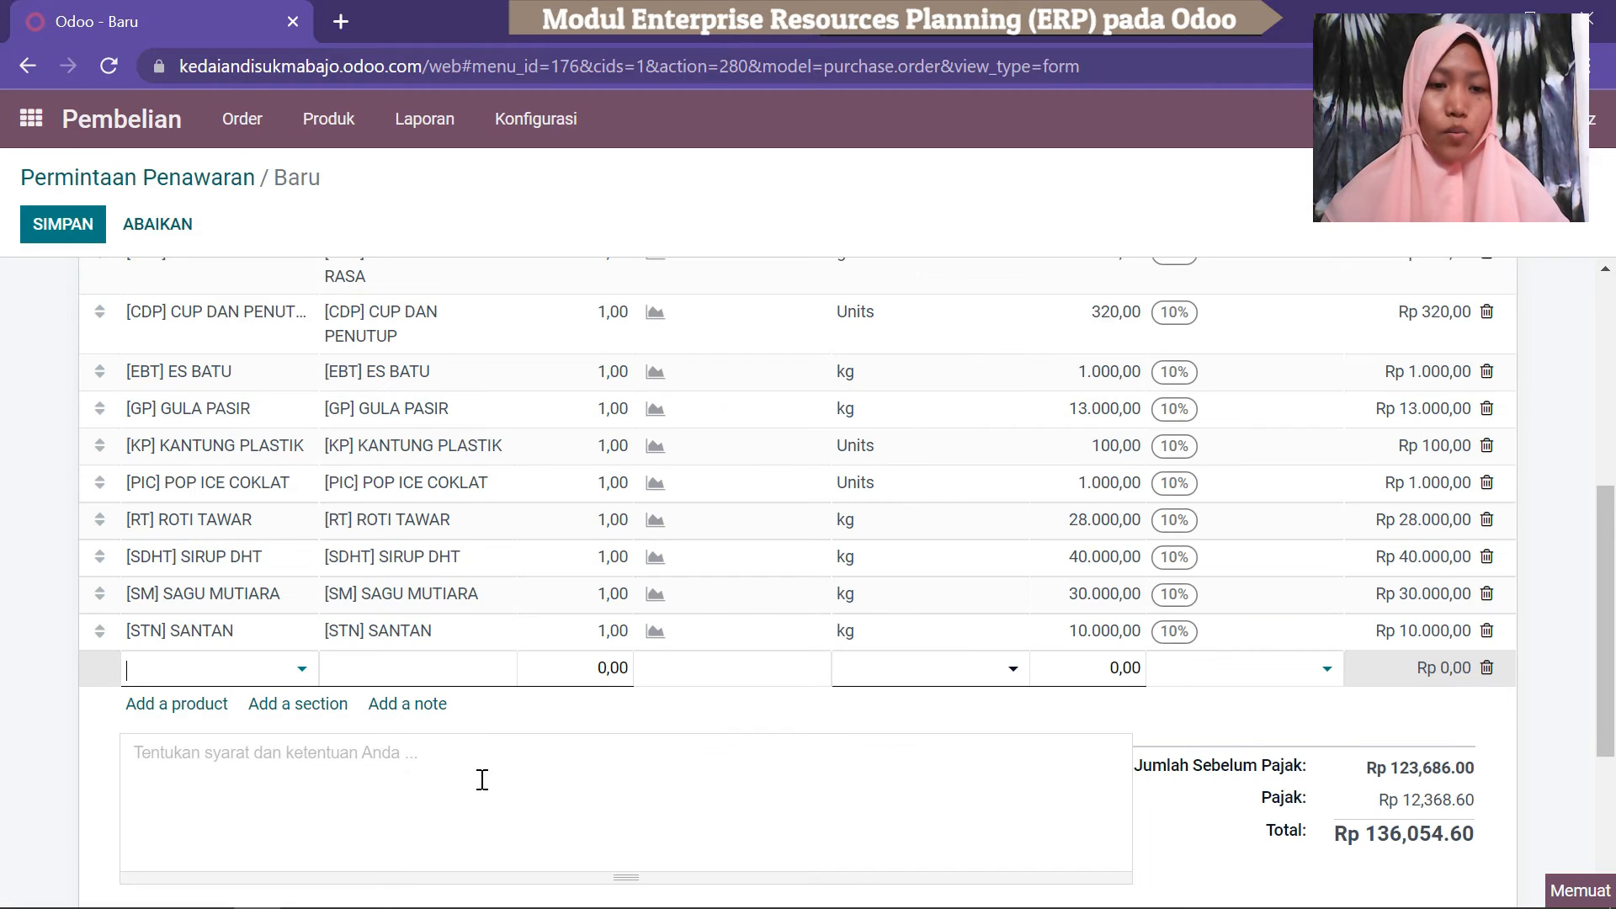
# Add SUSU OMELA from the full product list as the line below TAPE.
pyautogui.click(167, 705)
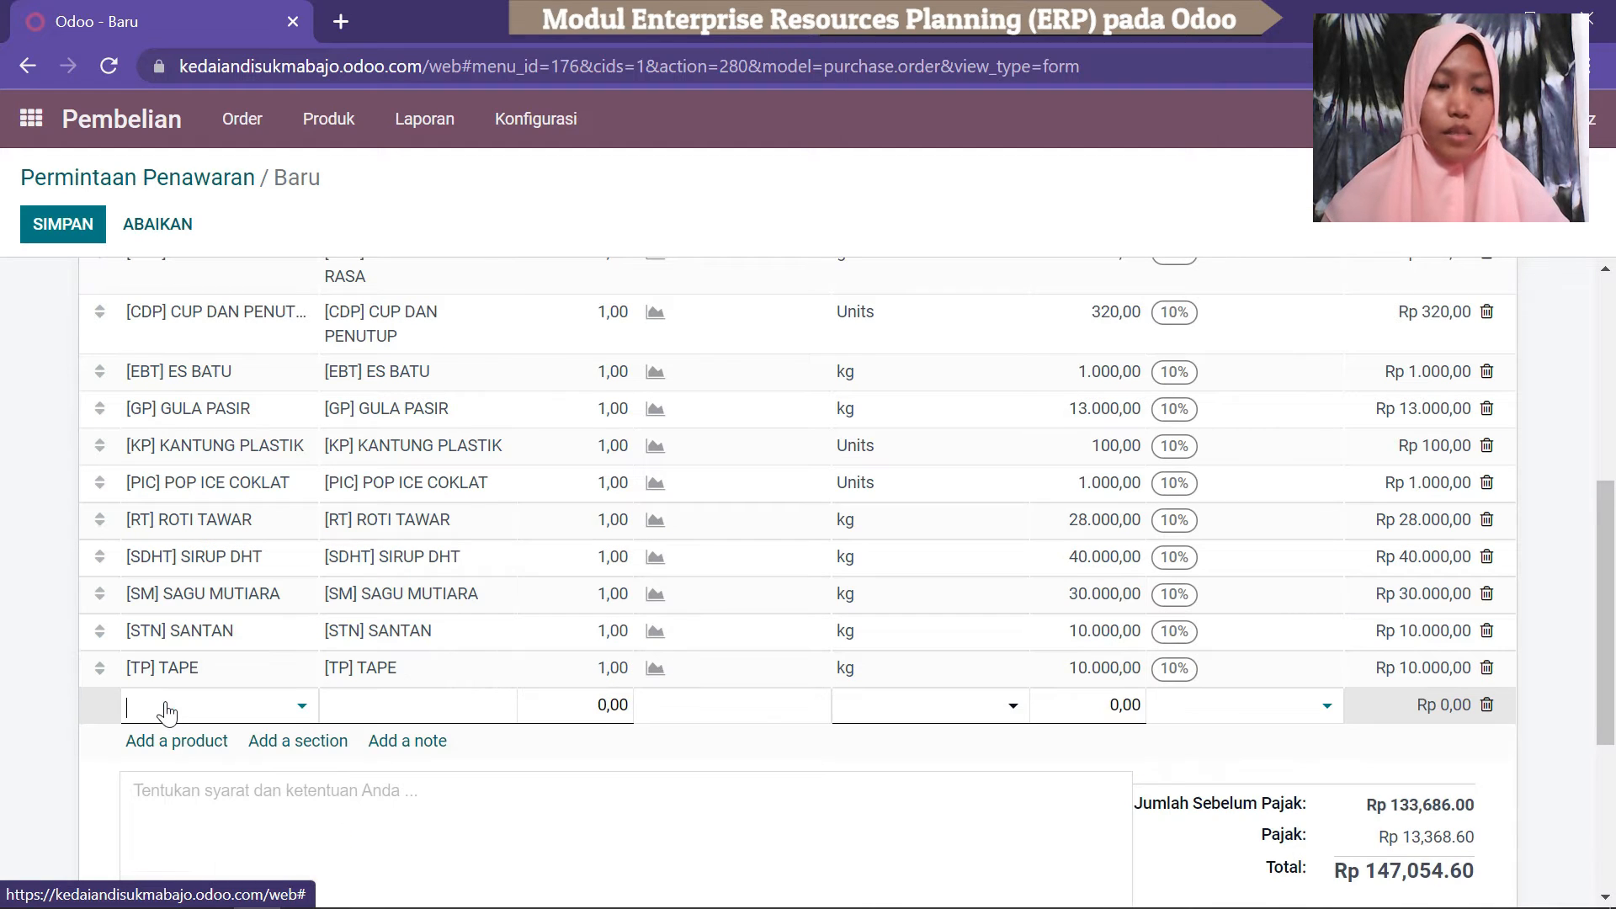
pyautogui.click(301, 707)
pyautogui.click(236, 642)
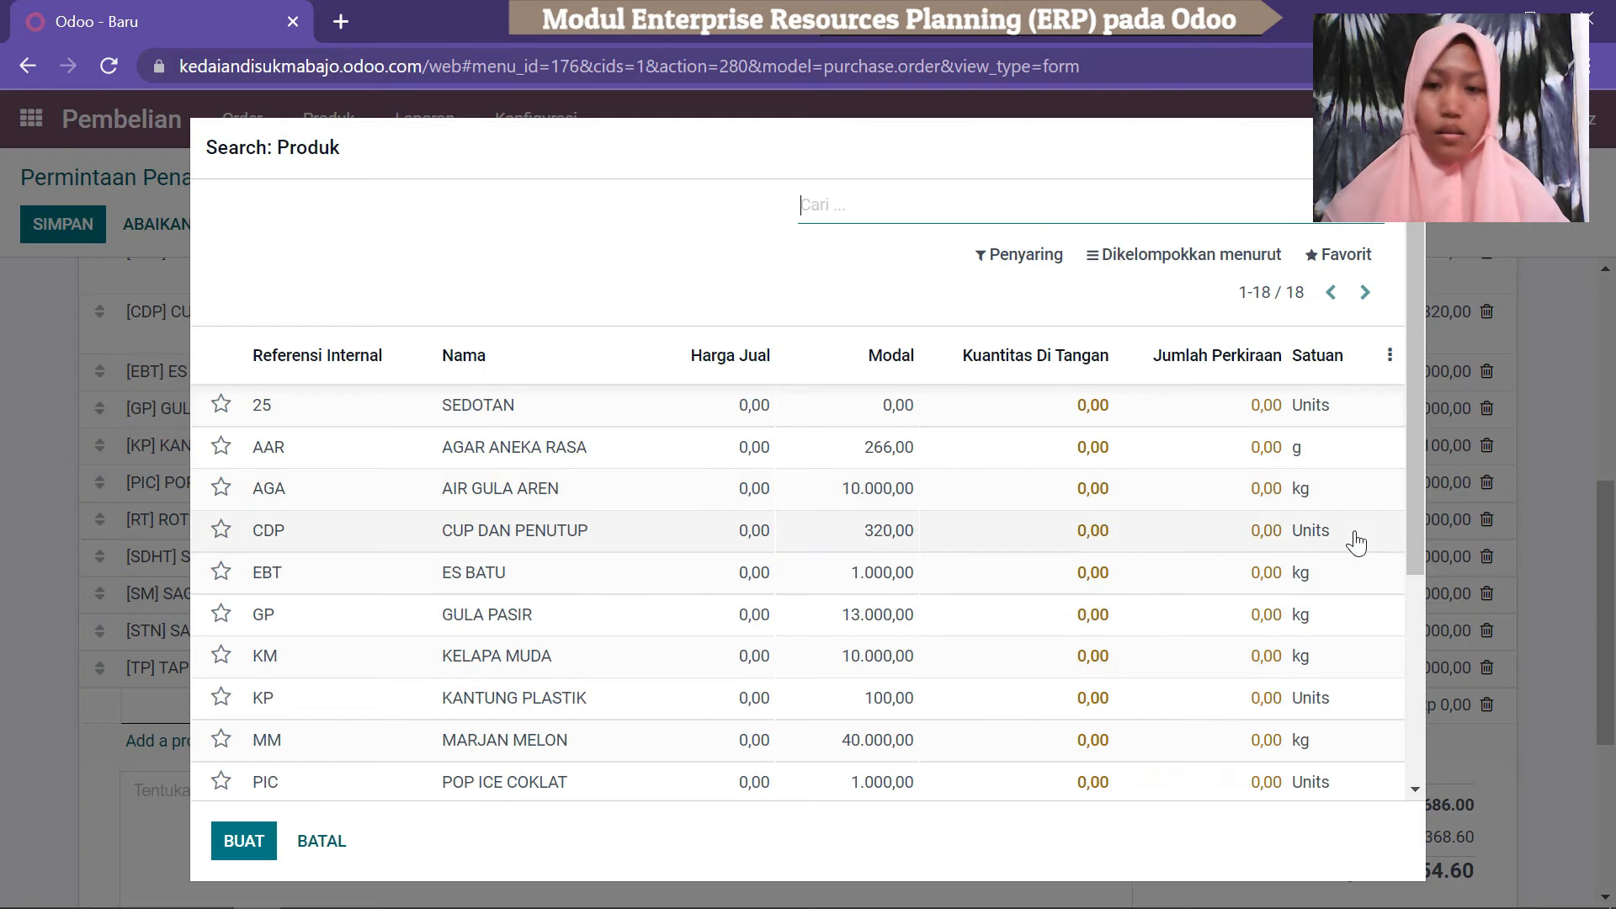
pyautogui.moveTo(1416, 440); pyautogui.dragTo(1446, 759)
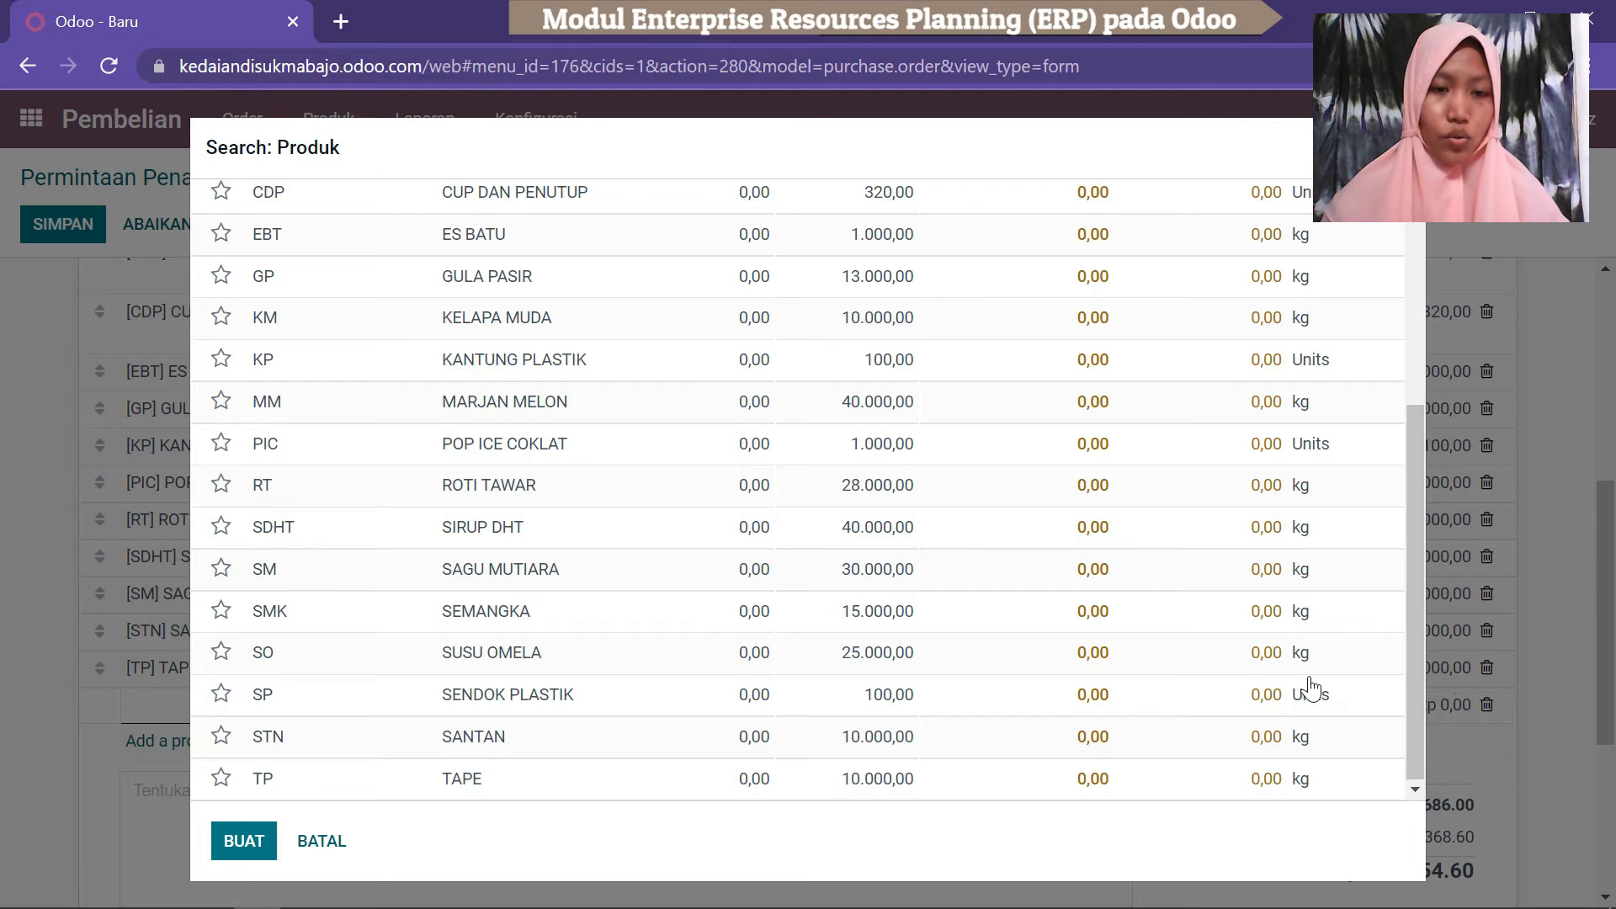
pyautogui.click(513, 671)
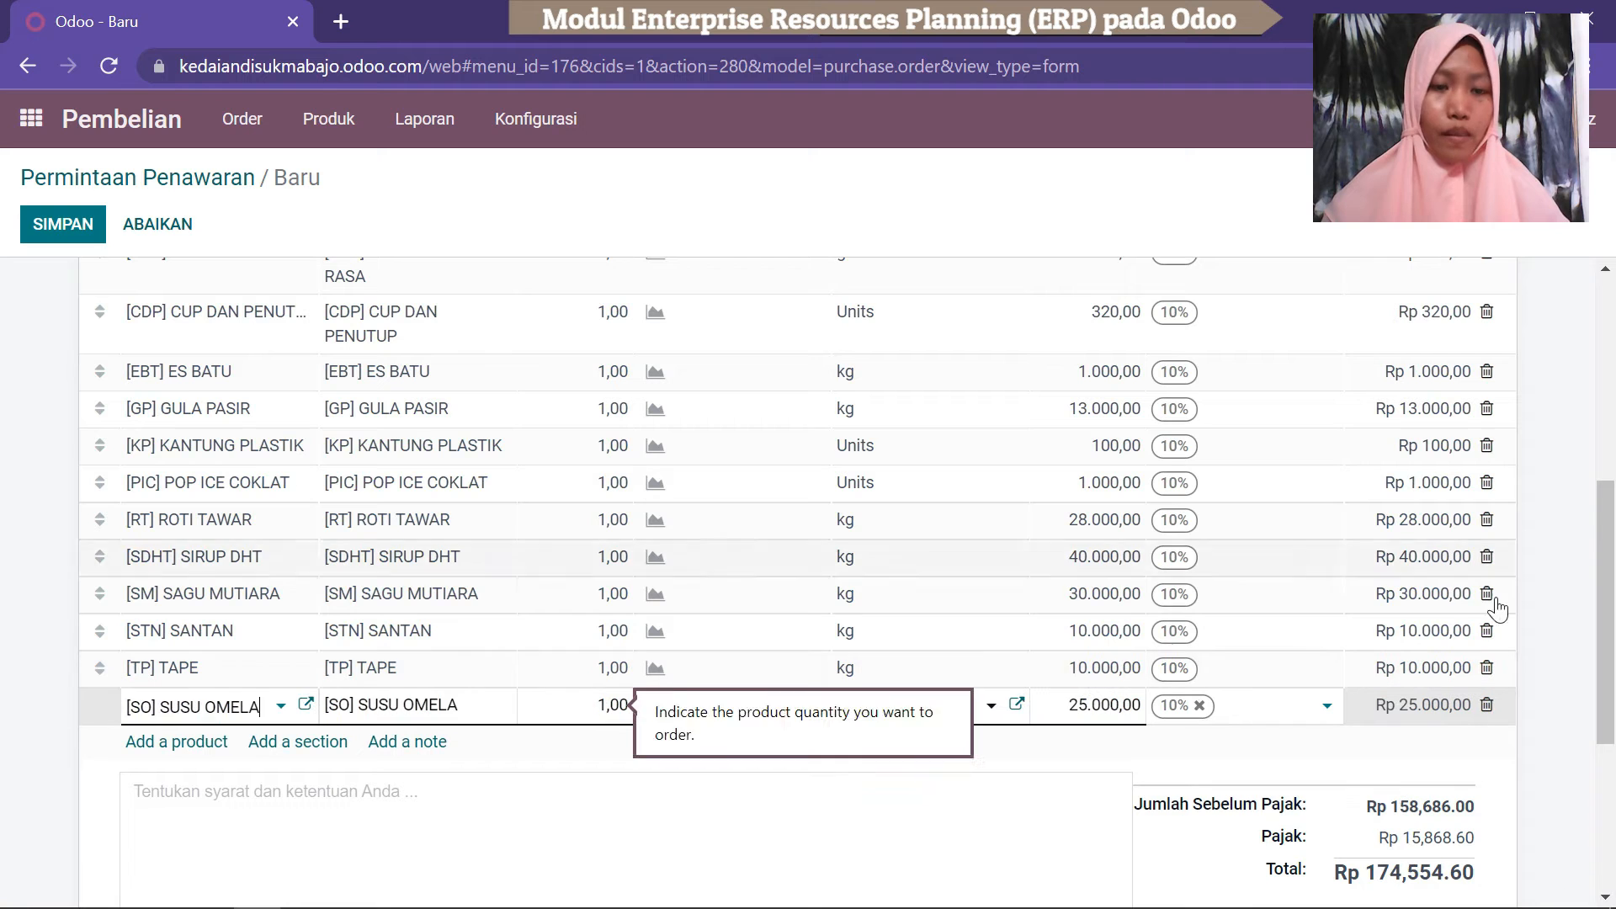
# Add SENDOK PLASTIK from the full product list as the line below SUSU OMELA.
pyautogui.scroll(1, 1608, 539)
pyautogui.scroll(1, 1607, 538)
pyautogui.scroll(-2, 1609, 564)
pyautogui.scroll(-1, 1612, 593)
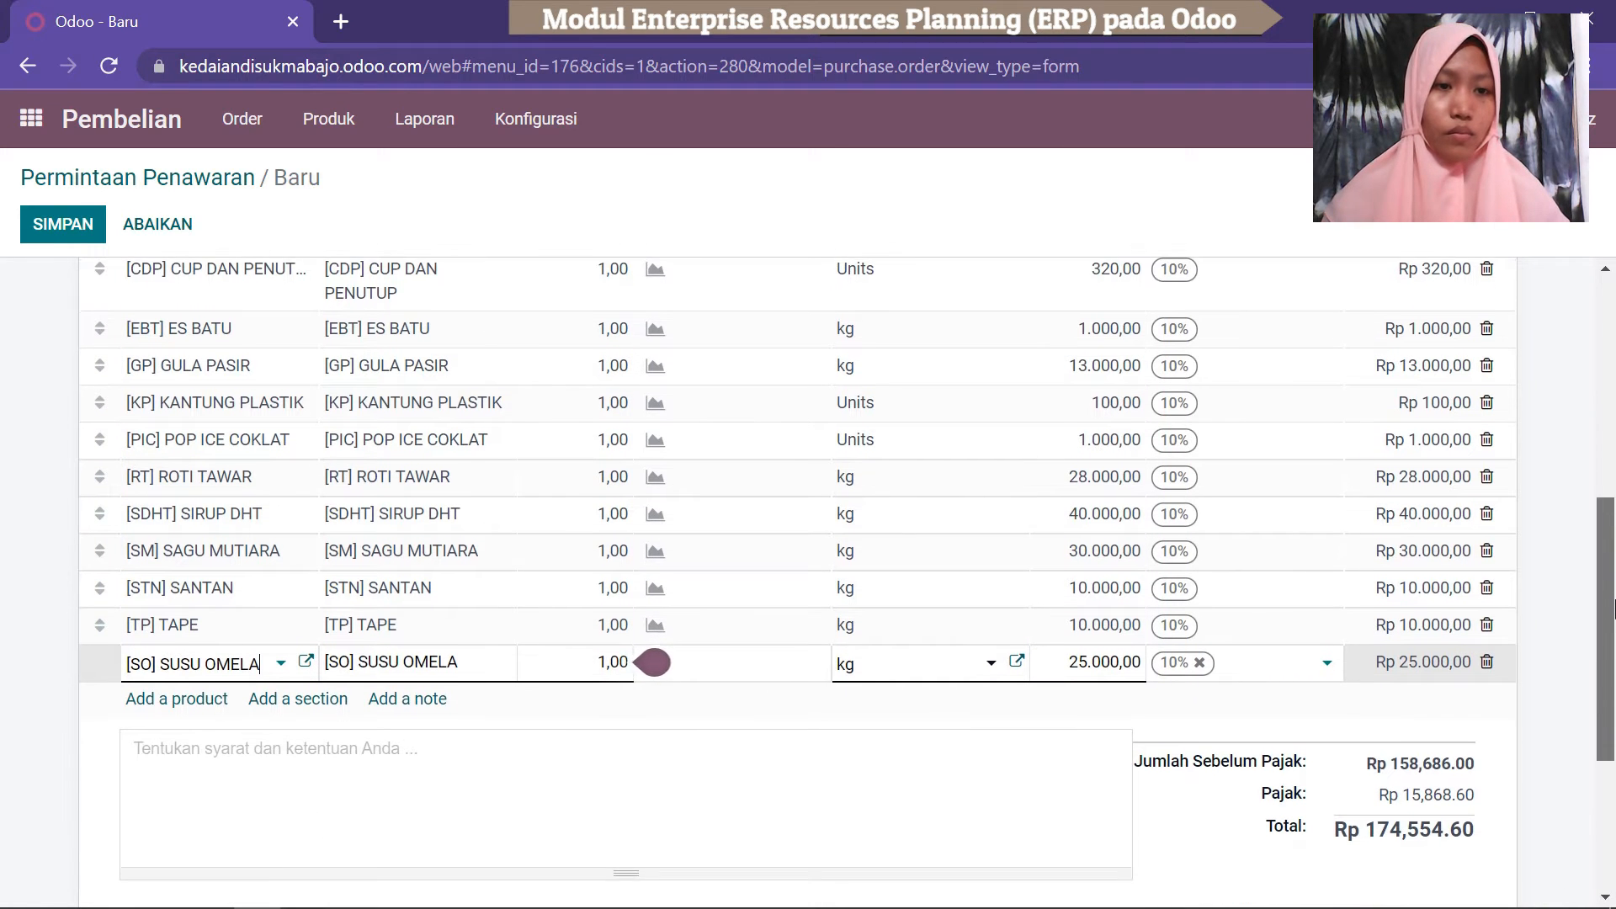
pyautogui.click(199, 711)
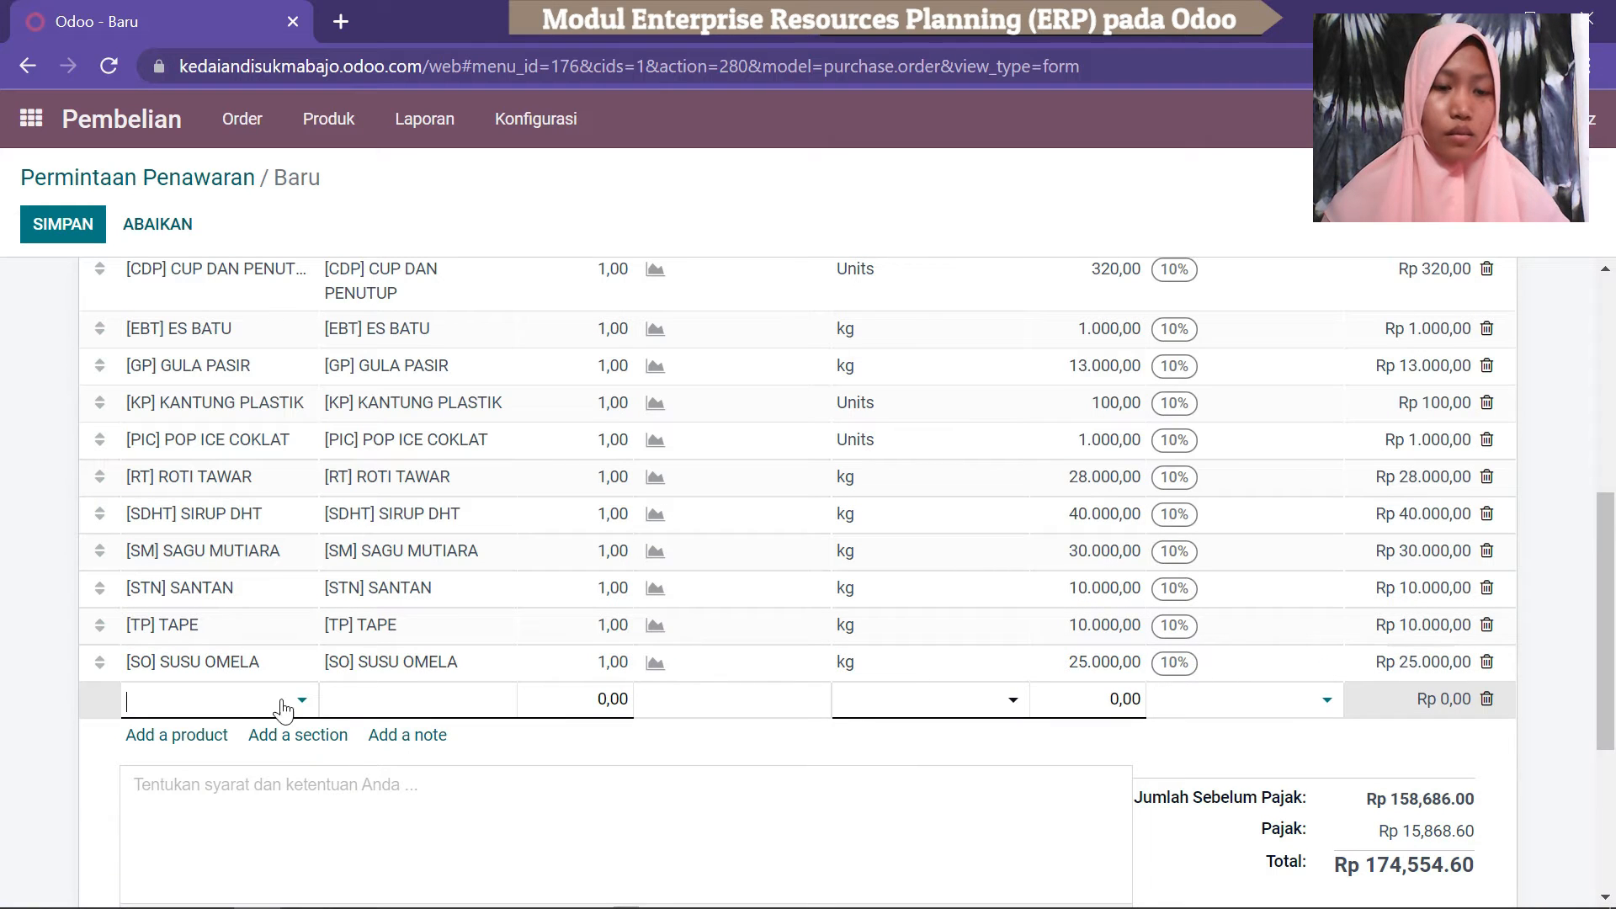
pyautogui.click(303, 701)
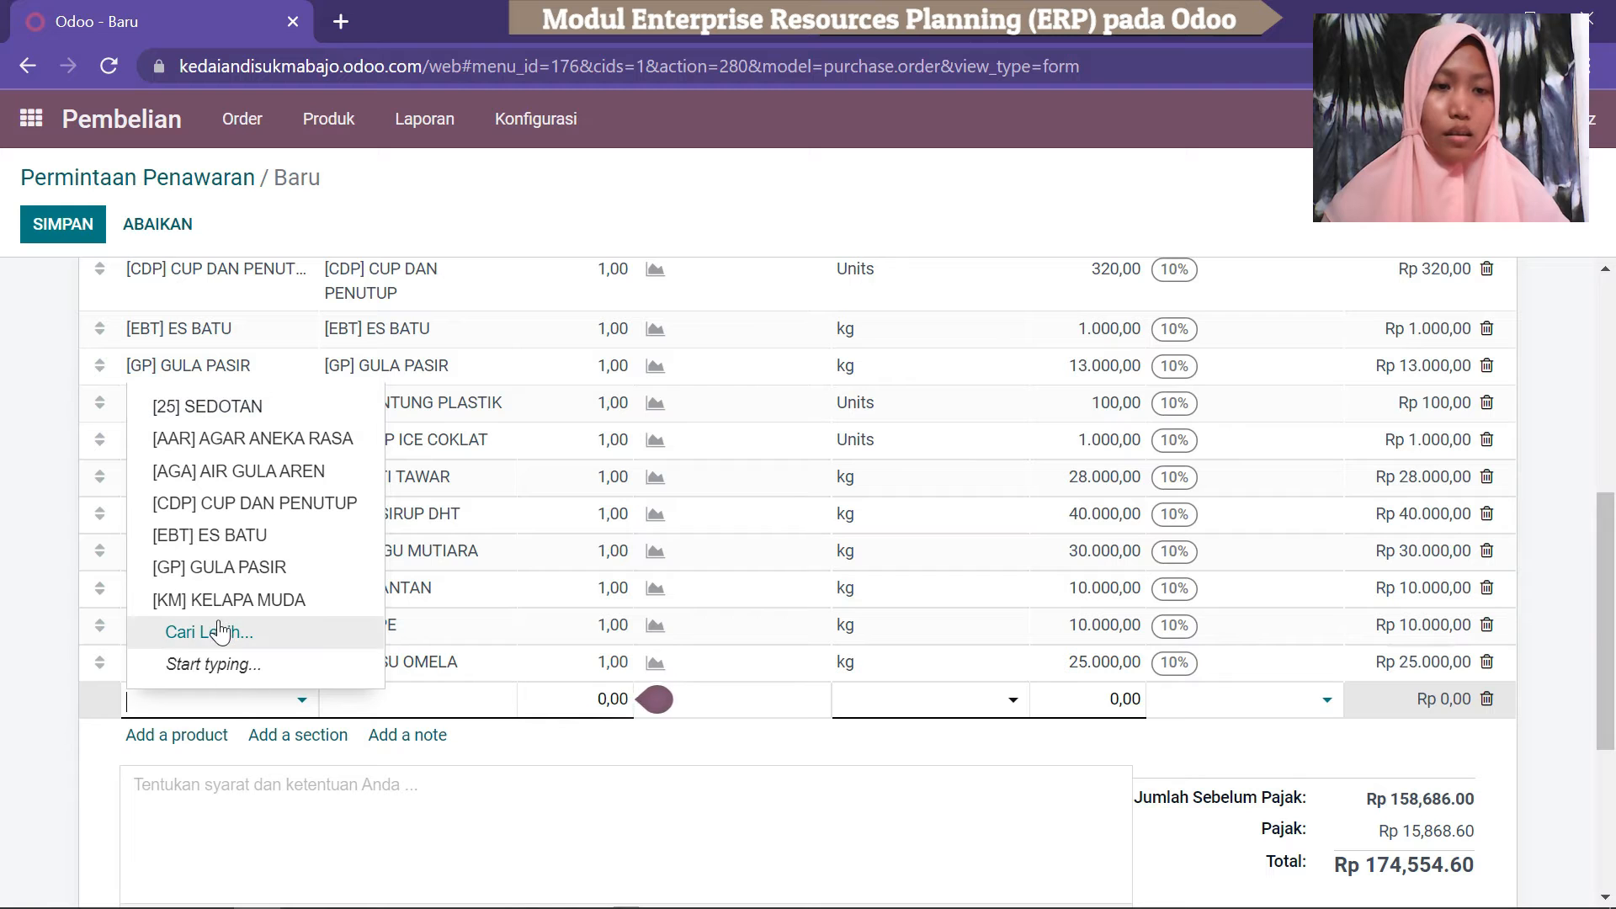
pyautogui.click(221, 635)
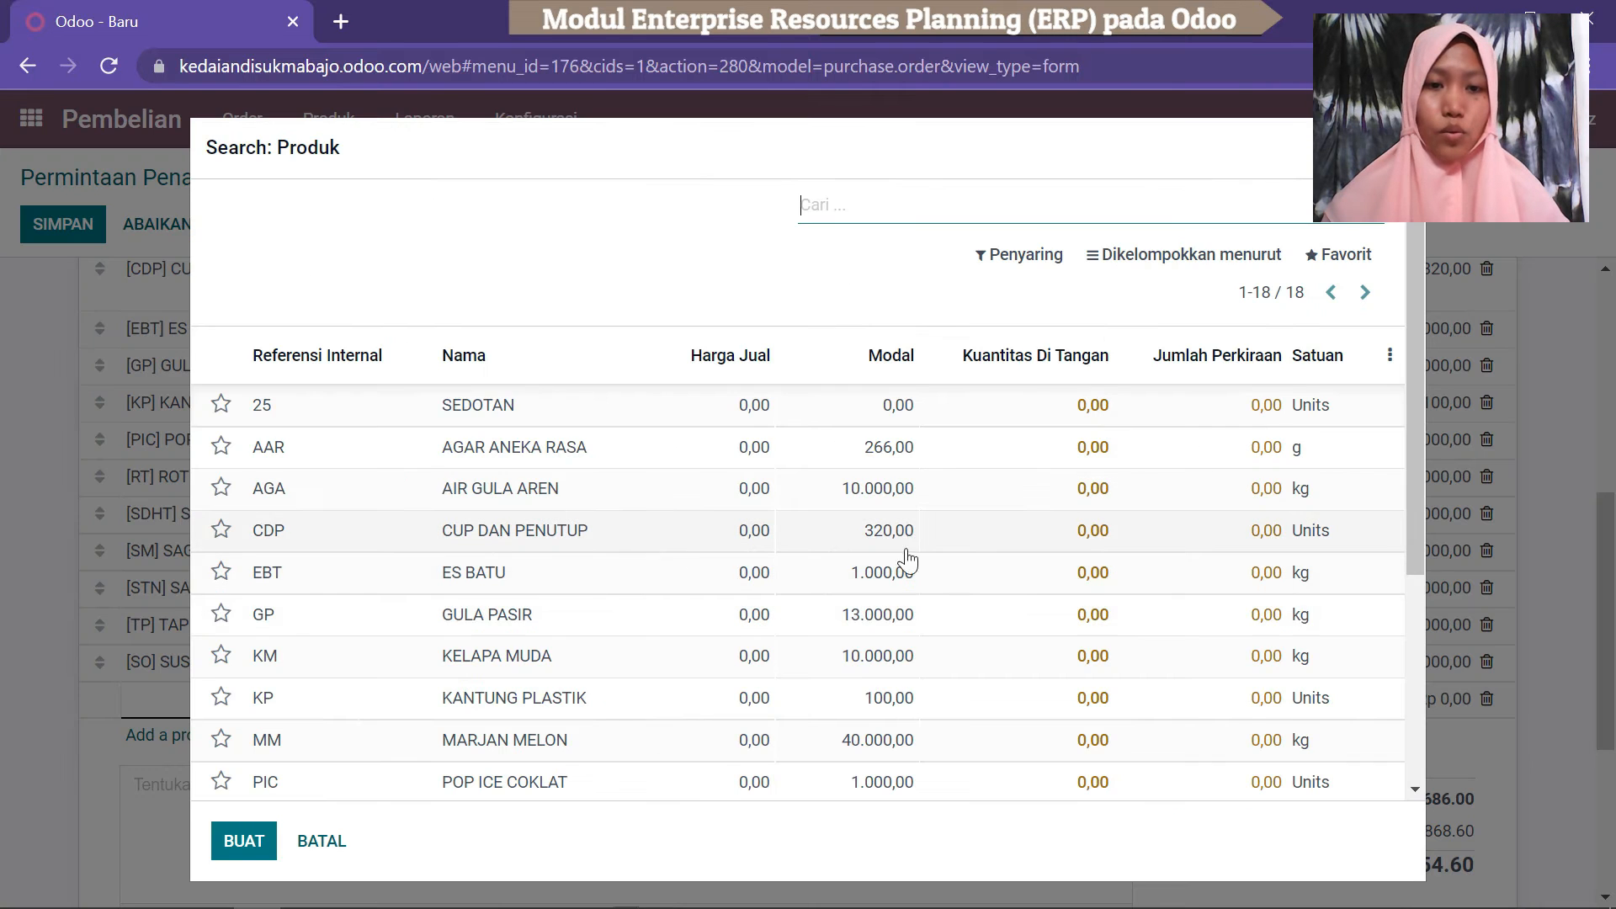
pyautogui.moveTo(1419, 337); pyautogui.dragTo(1397, 578)
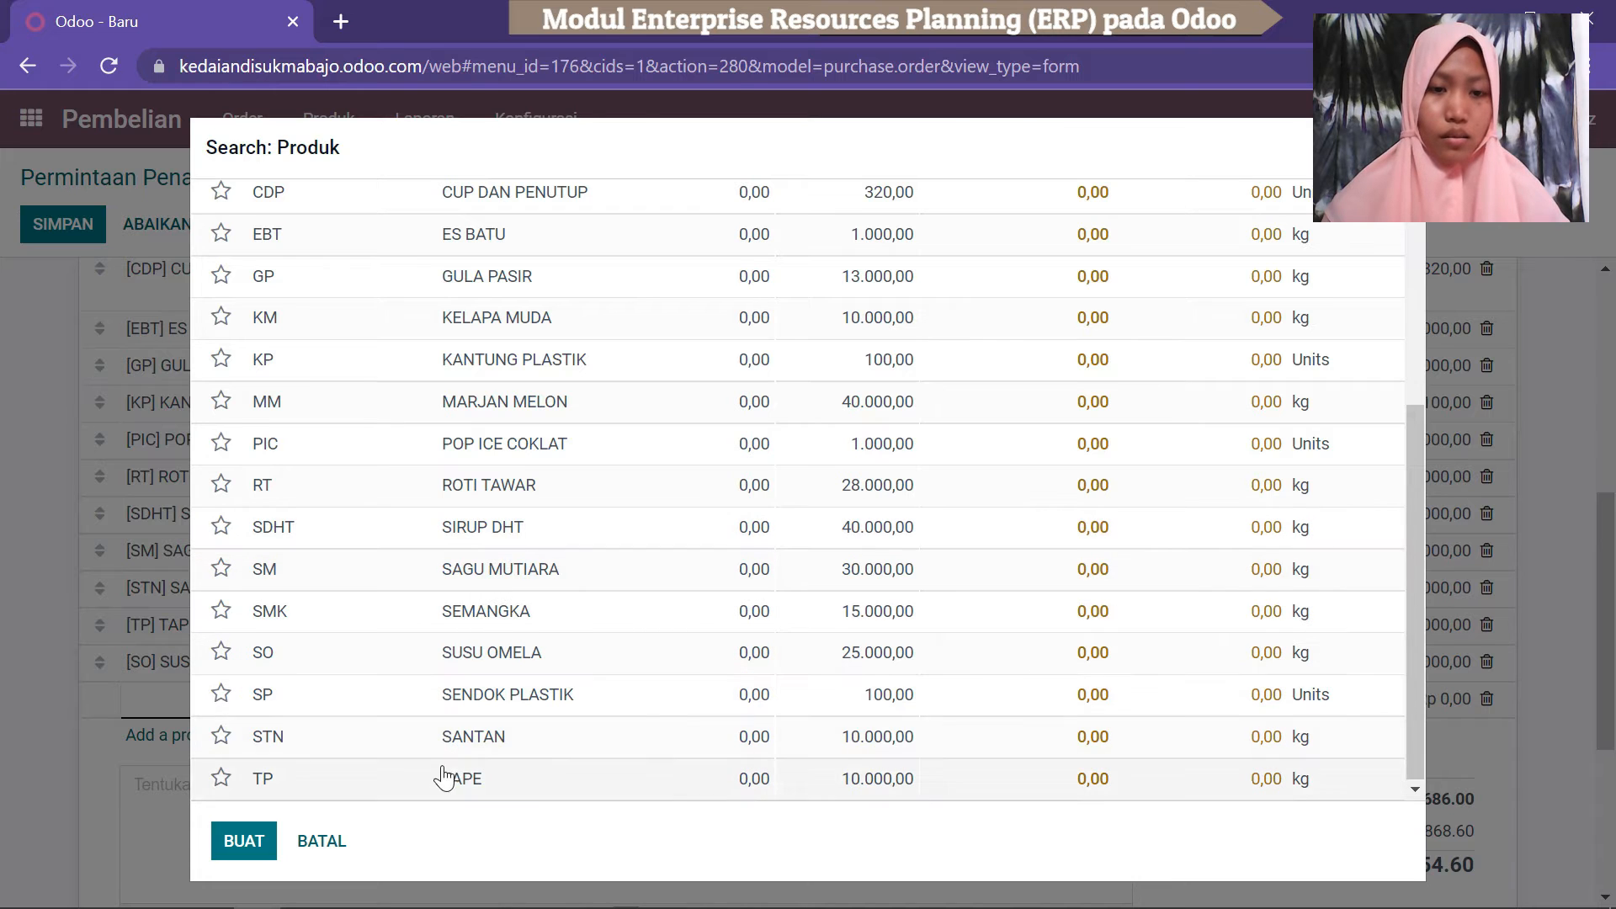
pyautogui.click(498, 694)
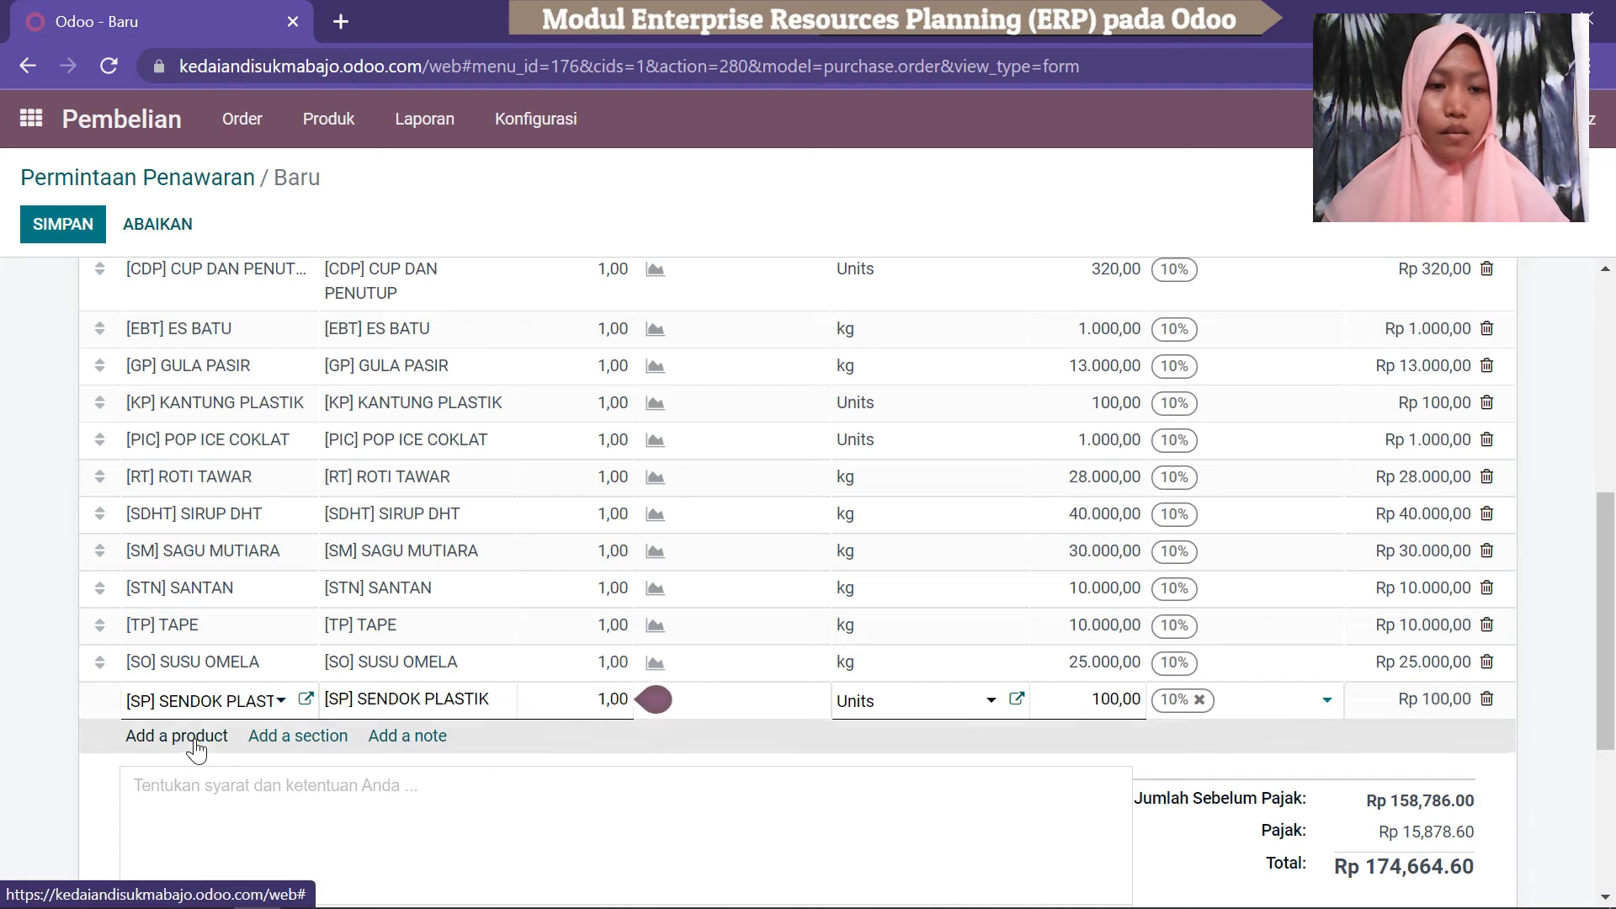
pyautogui.click(152, 741)
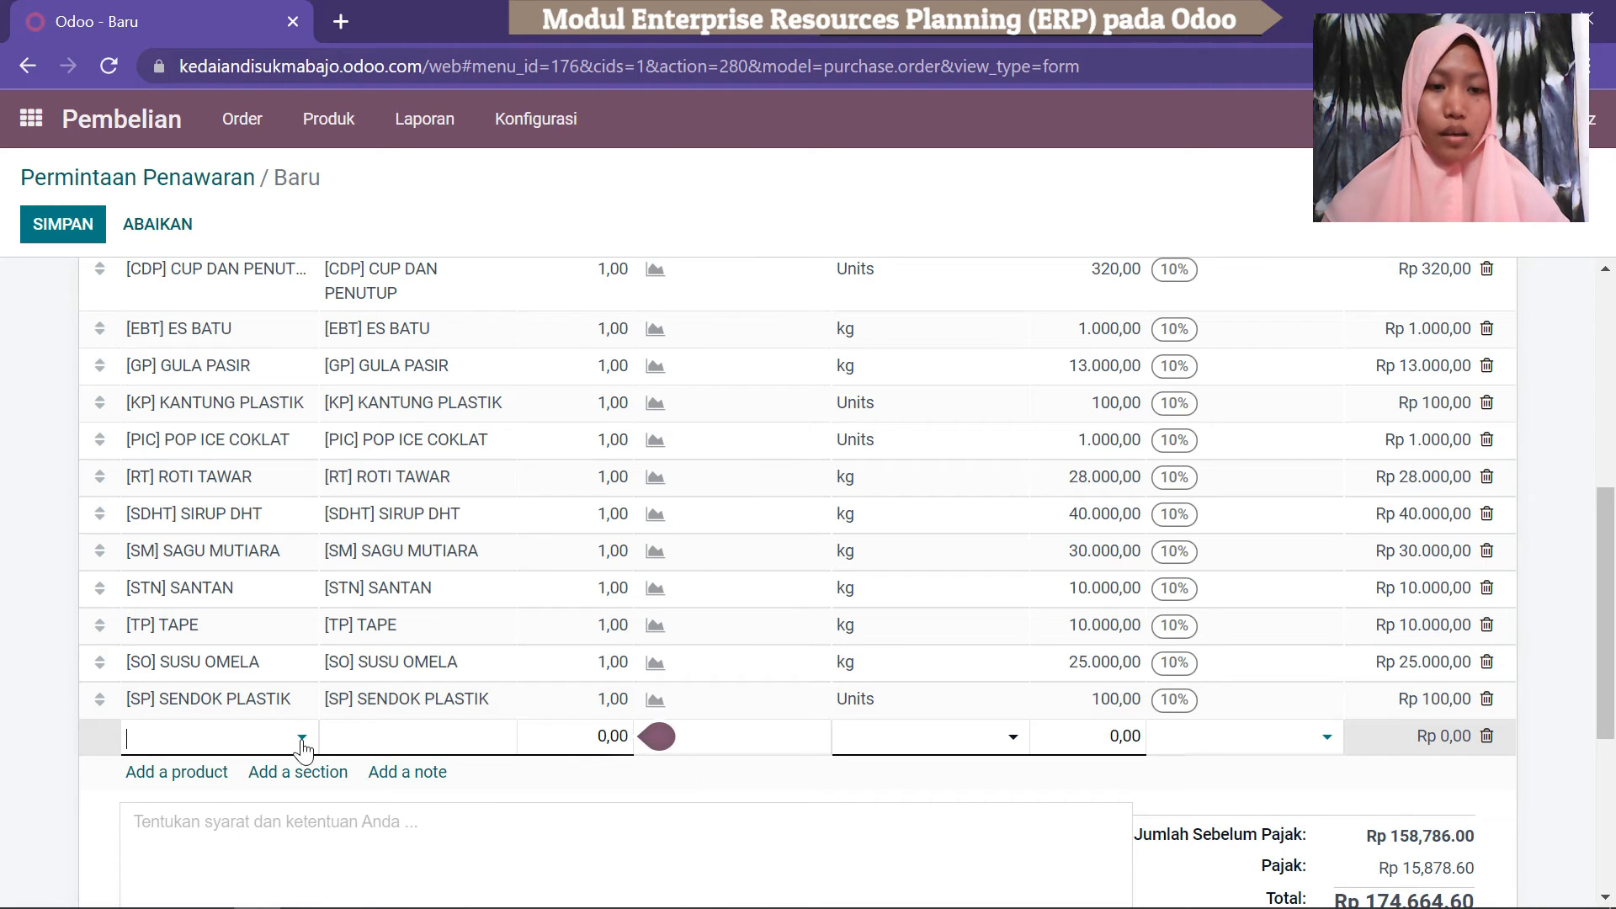
pyautogui.click(302, 738)
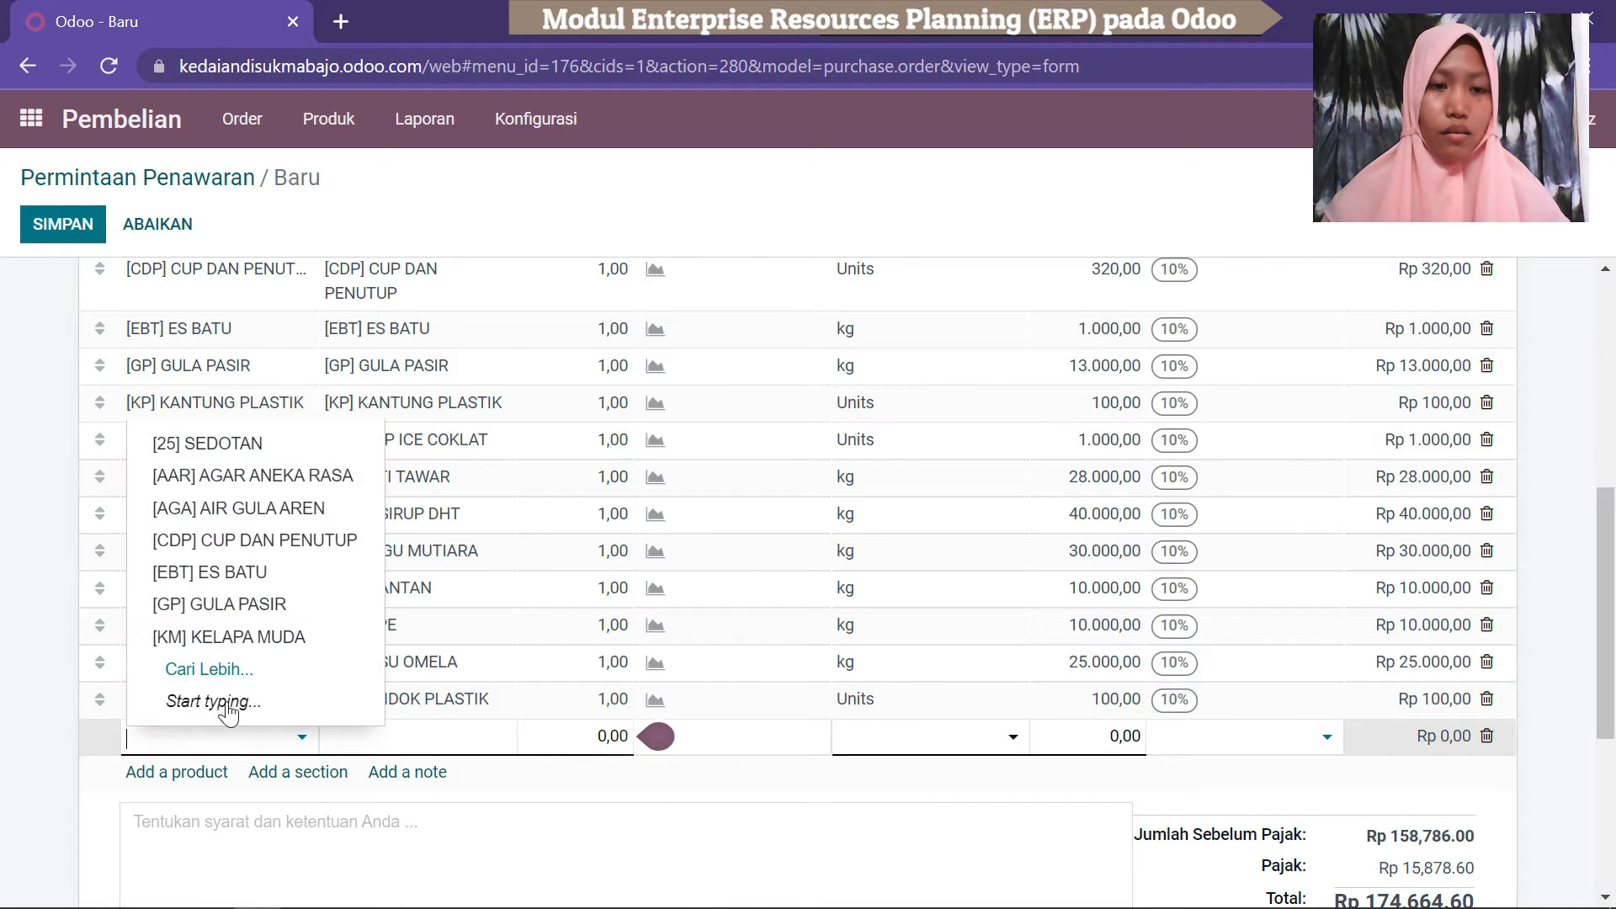
pyautogui.click(212, 676)
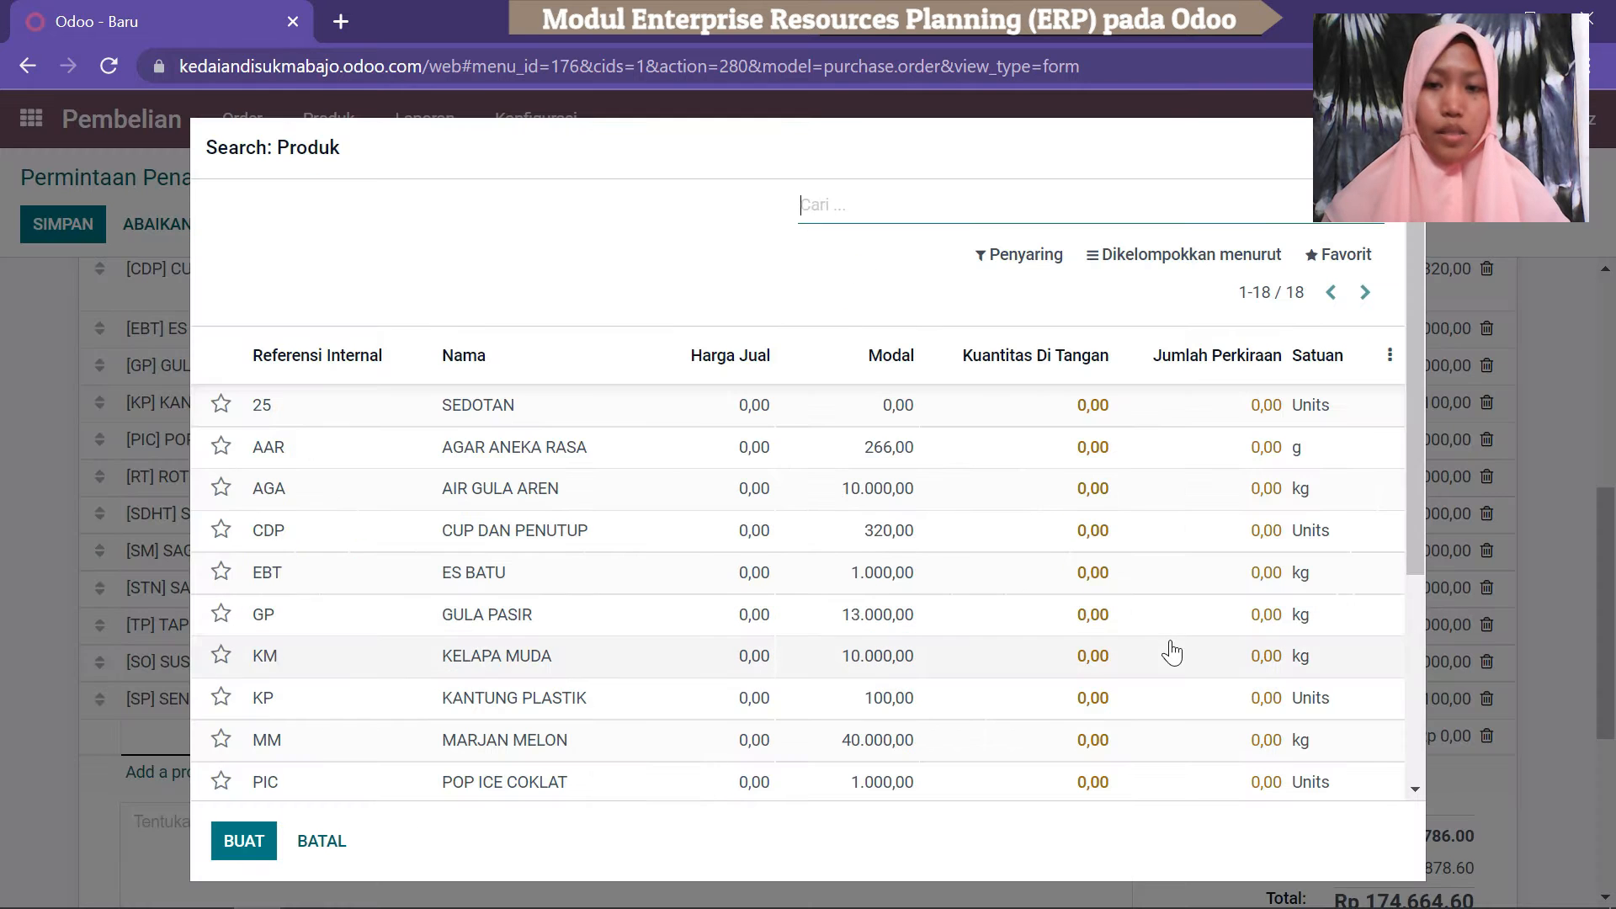
pyautogui.moveTo(1409, 340); pyautogui.dragTo(1421, 225)
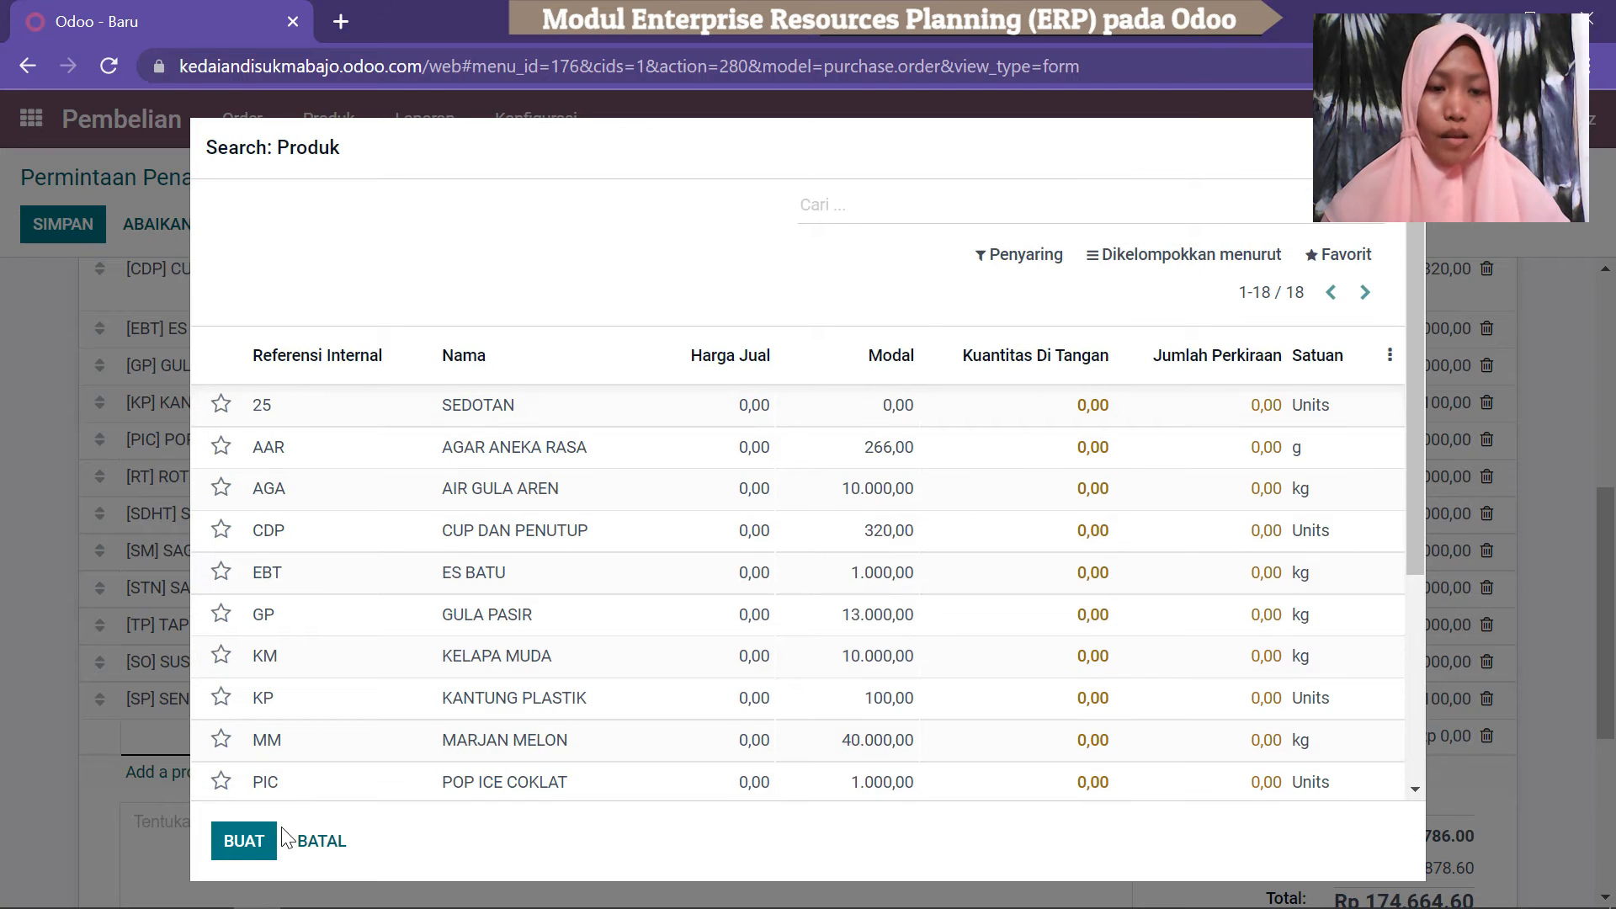
pyautogui.click(323, 842)
pyautogui.scroll(1, 1612, 572)
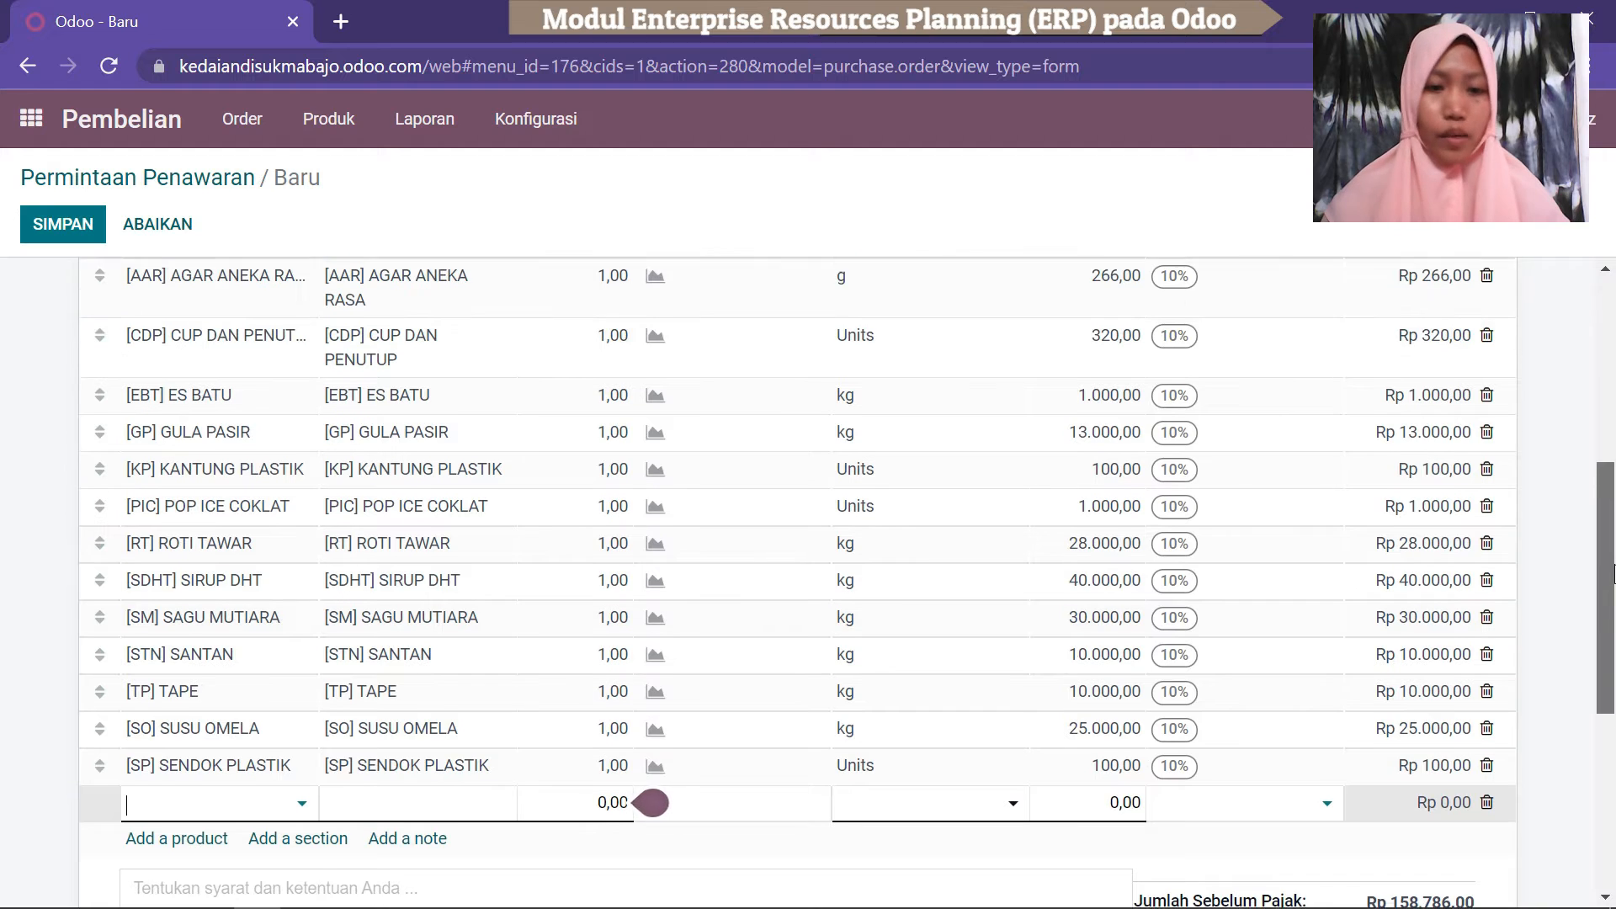
pyautogui.scroll(2, 1612, 572)
pyautogui.scroll(-4, 1612, 606)
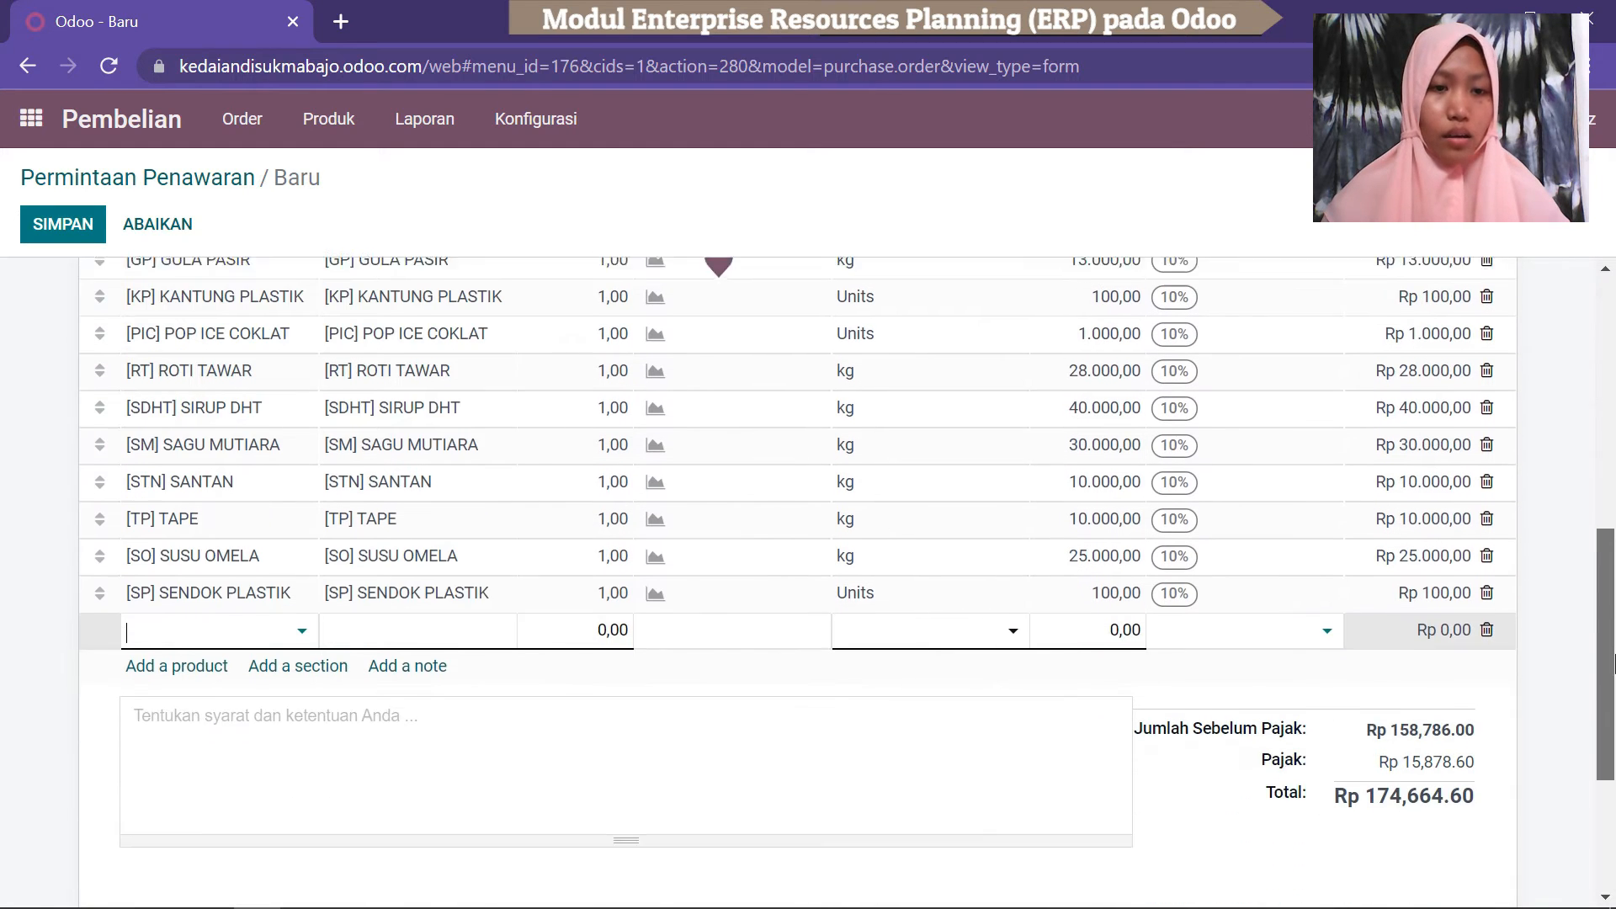
pyautogui.scroll(-1, 1612, 665)
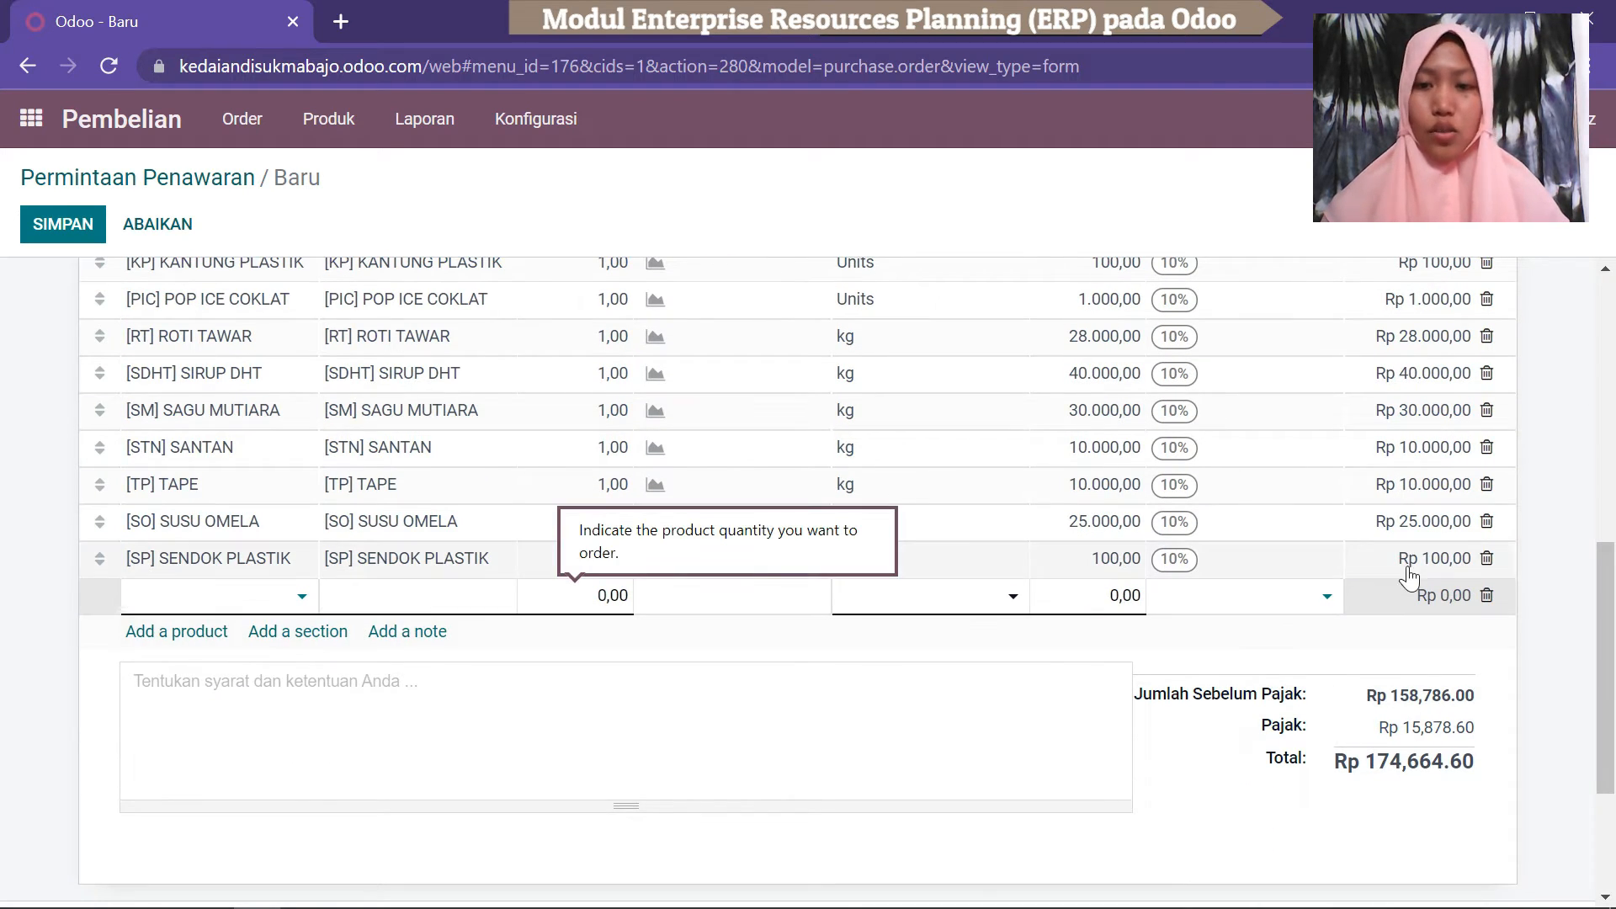
pyautogui.click(1488, 597)
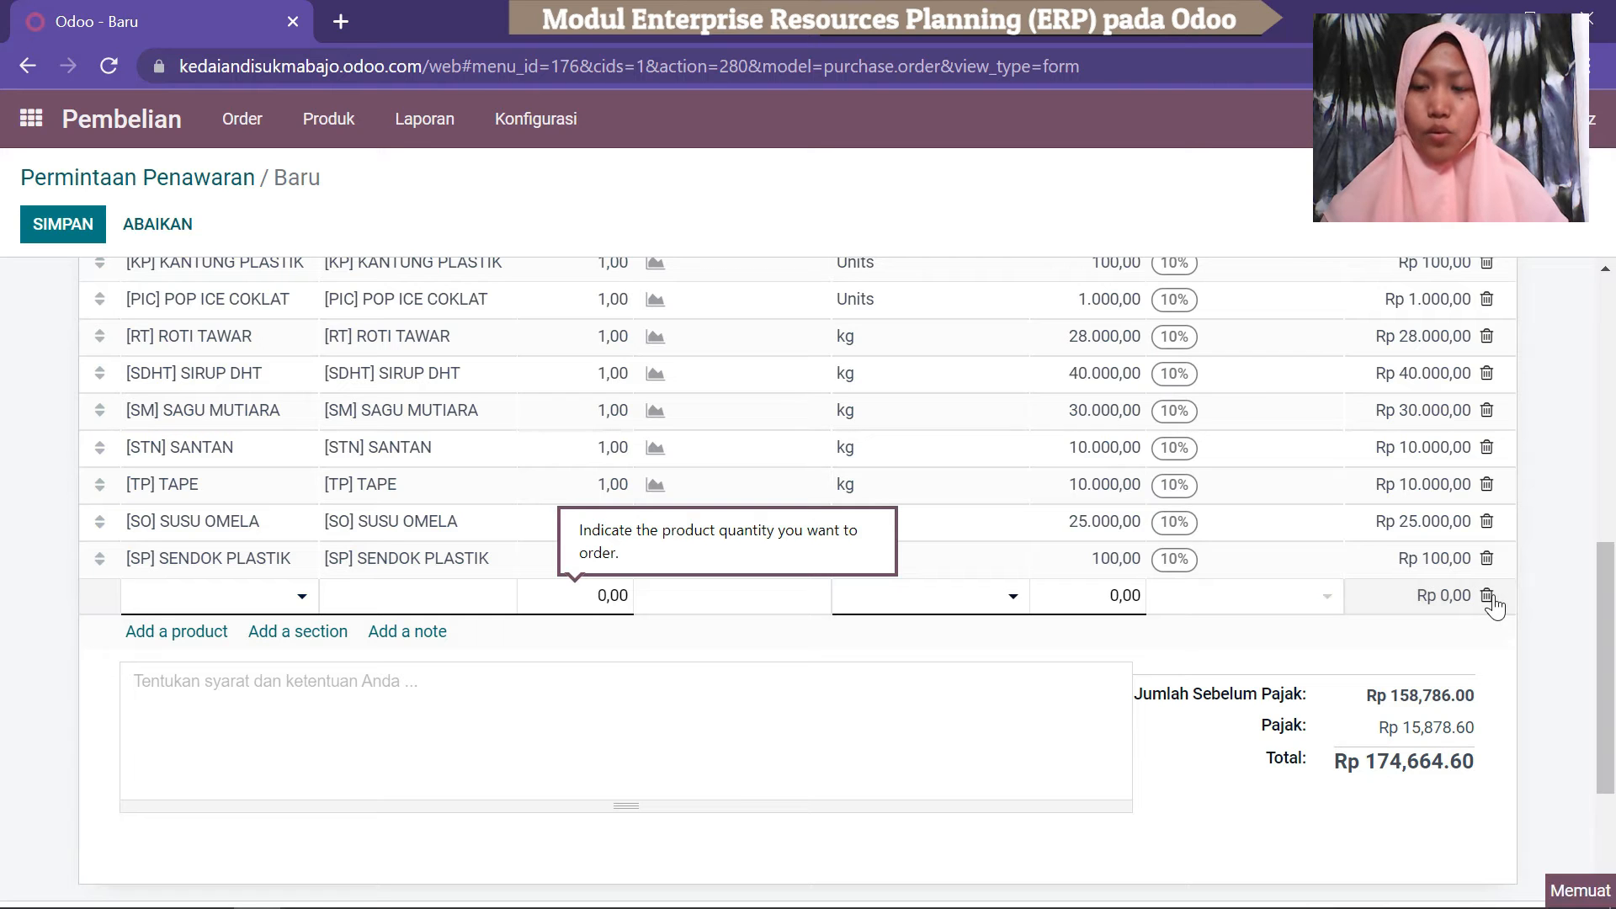
# Remove the 10% tax from every product line of the quotation request, from SEDOTAN through SENDOK PLASTIK.
pyautogui.moveTo(1613, 655); pyautogui.dragTo(1610, 453)
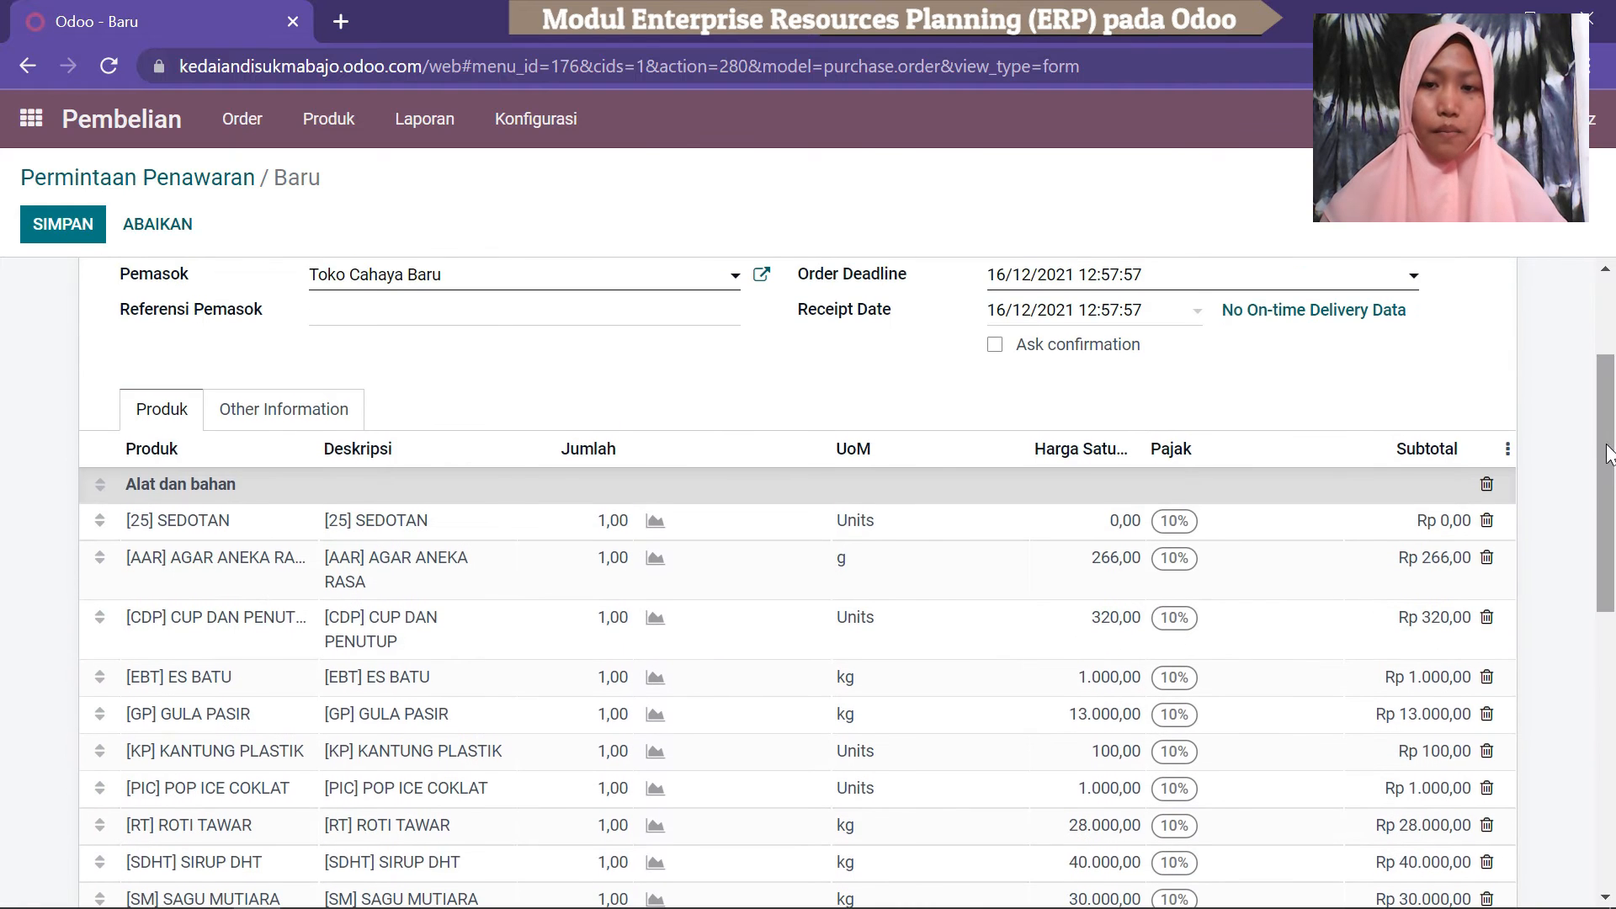
pyautogui.moveTo(1612, 437); pyautogui.dragTo(1609, 509)
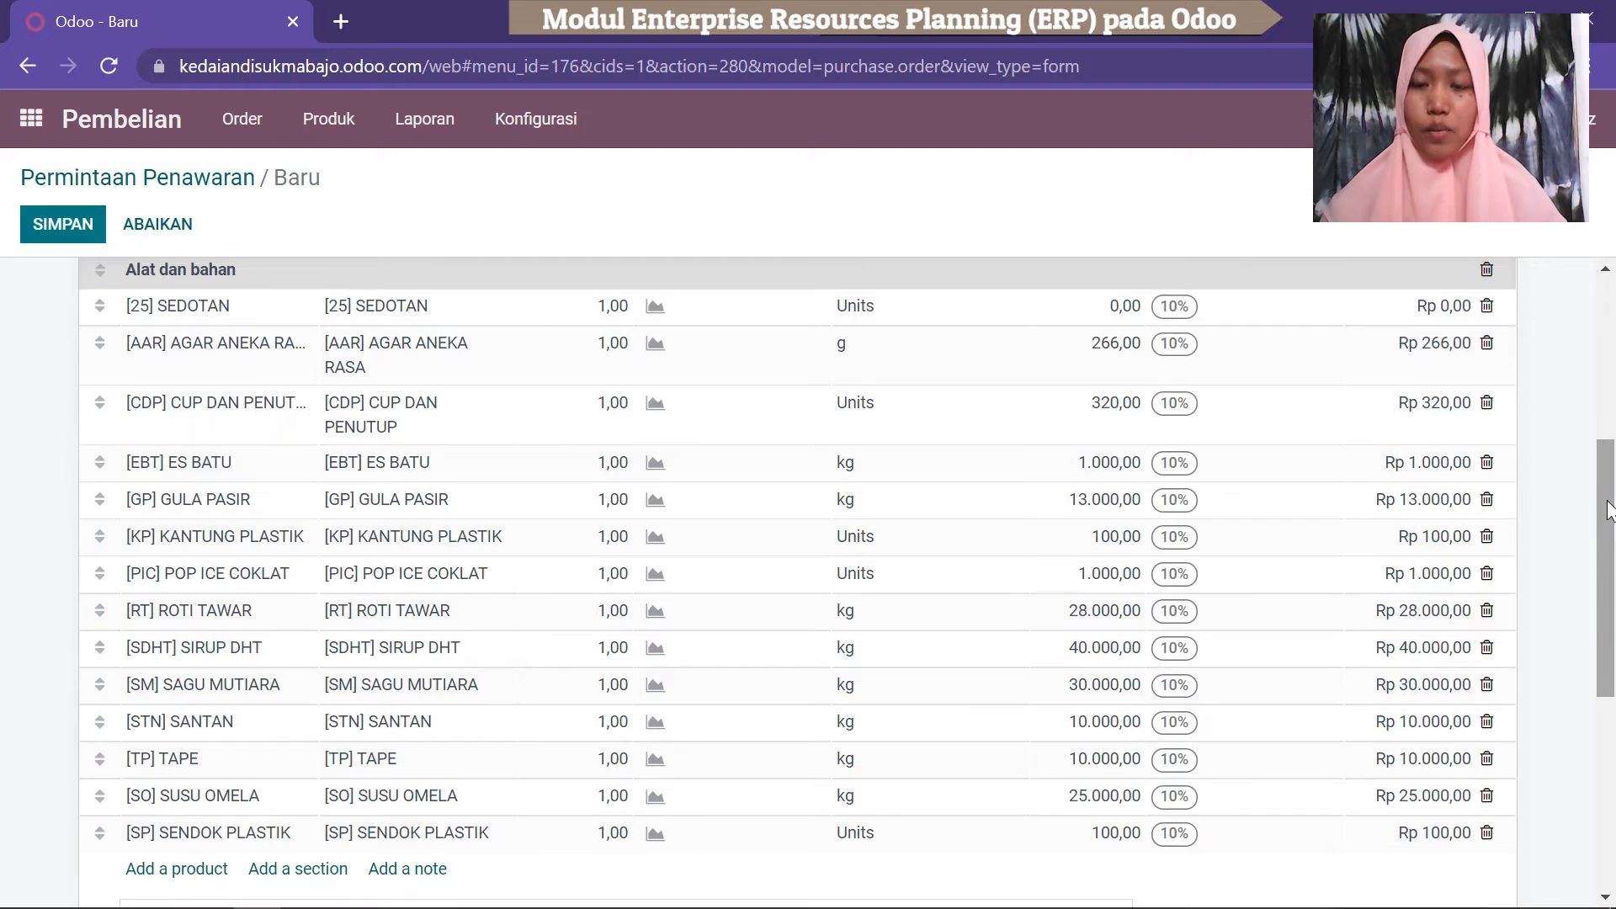
pyautogui.click(1199, 320)
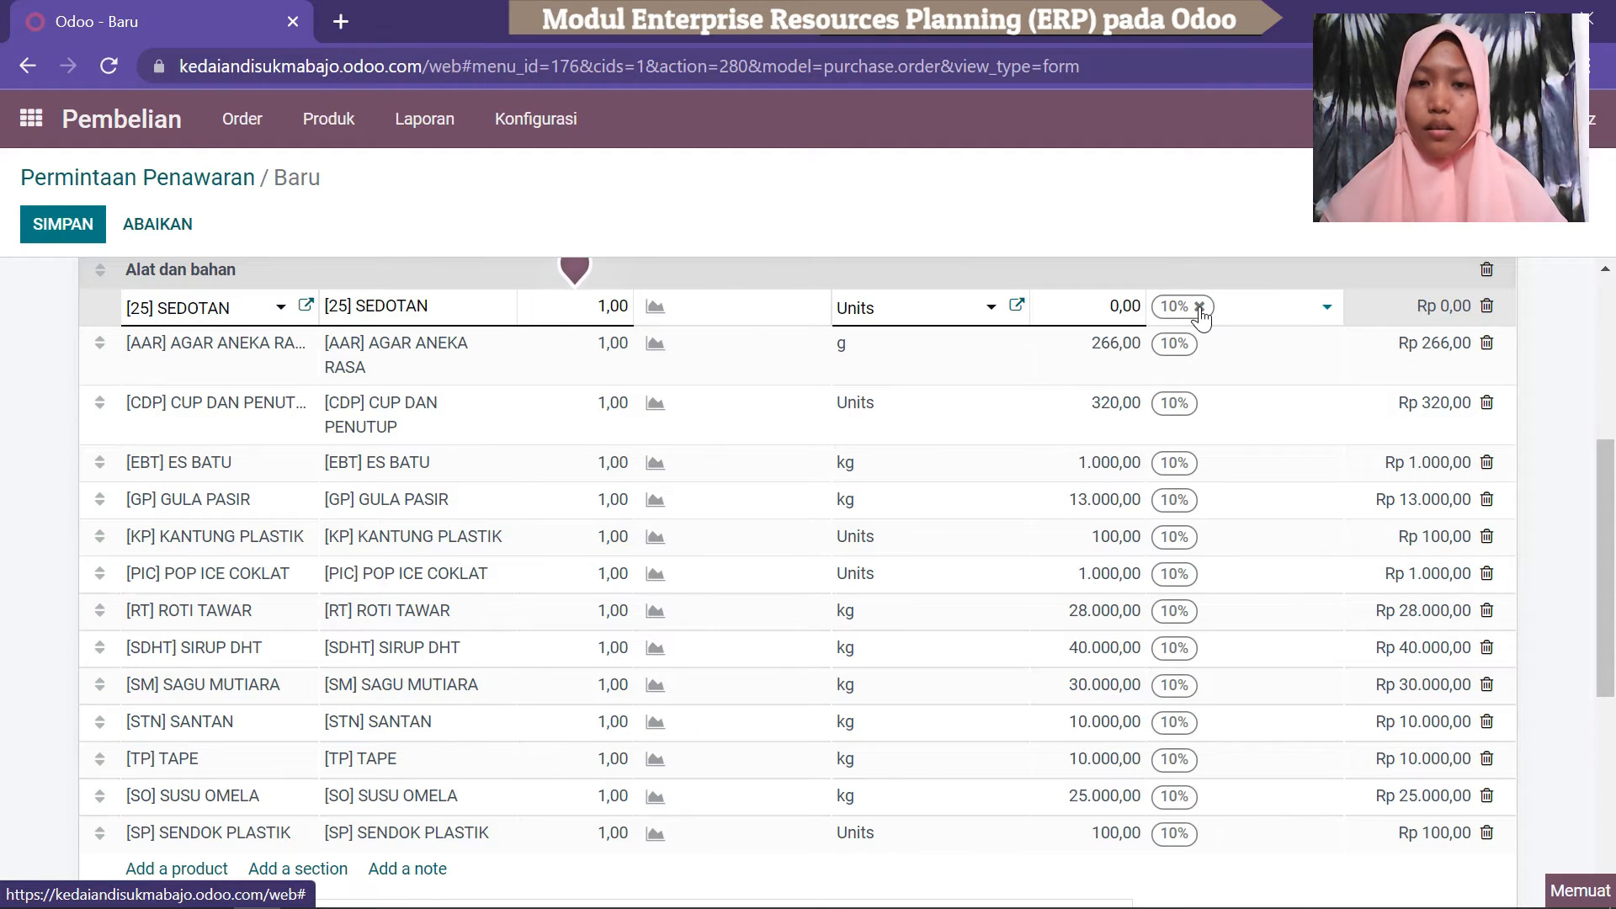
pyautogui.click(1200, 308)
pyautogui.click(1202, 357)
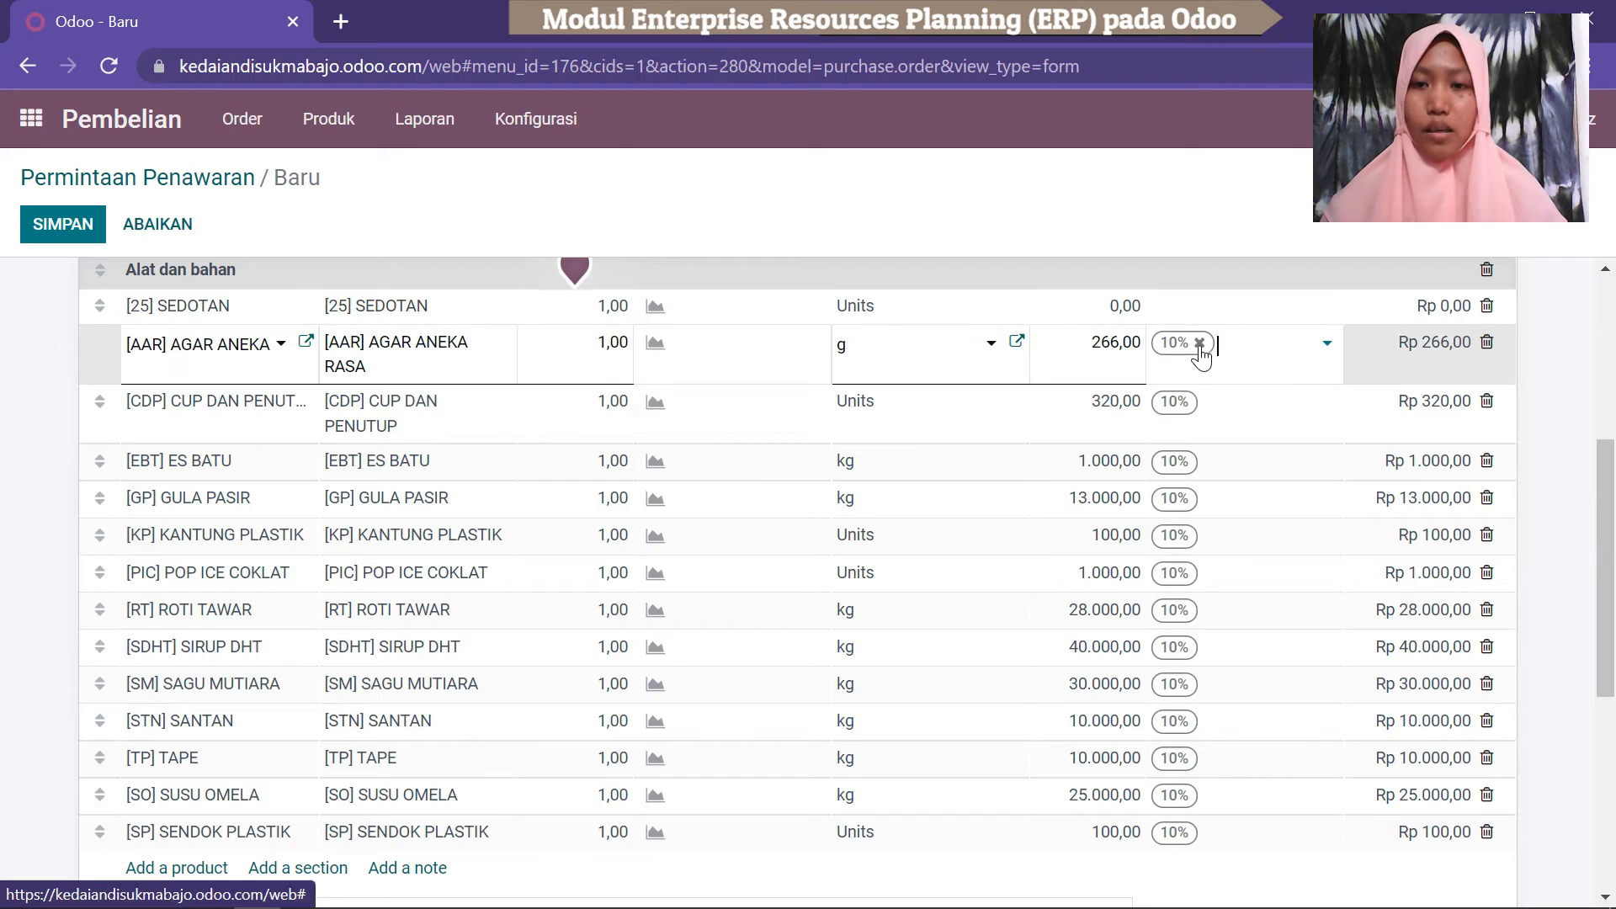
pyautogui.click(1199, 345)
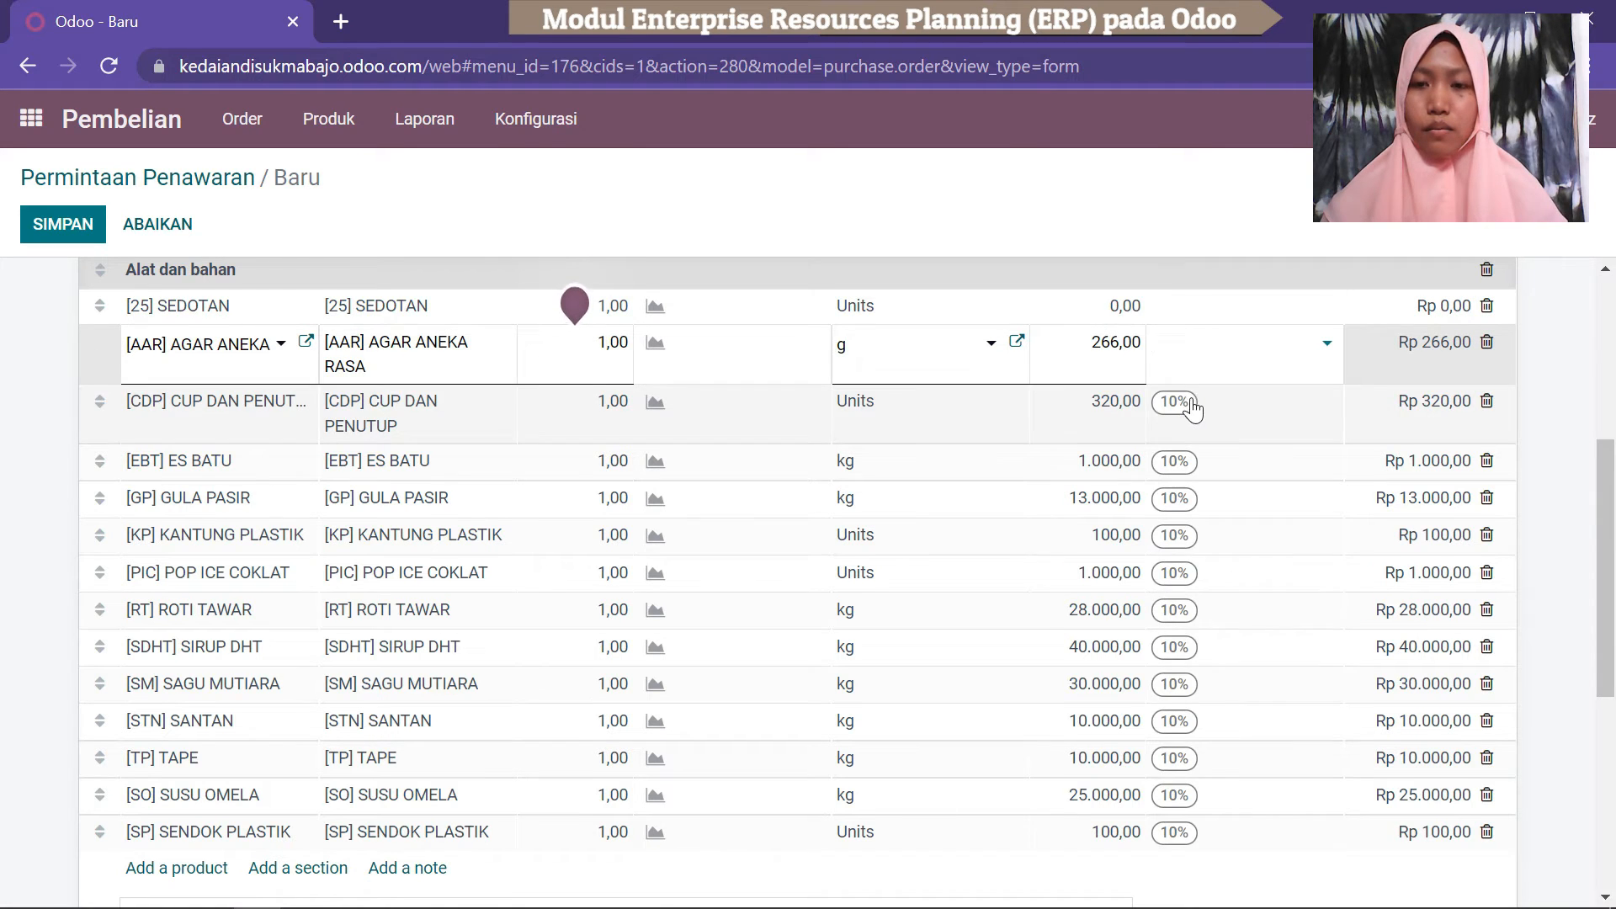
pyautogui.click(1187, 794)
pyautogui.click(1200, 785)
pyautogui.click(1206, 825)
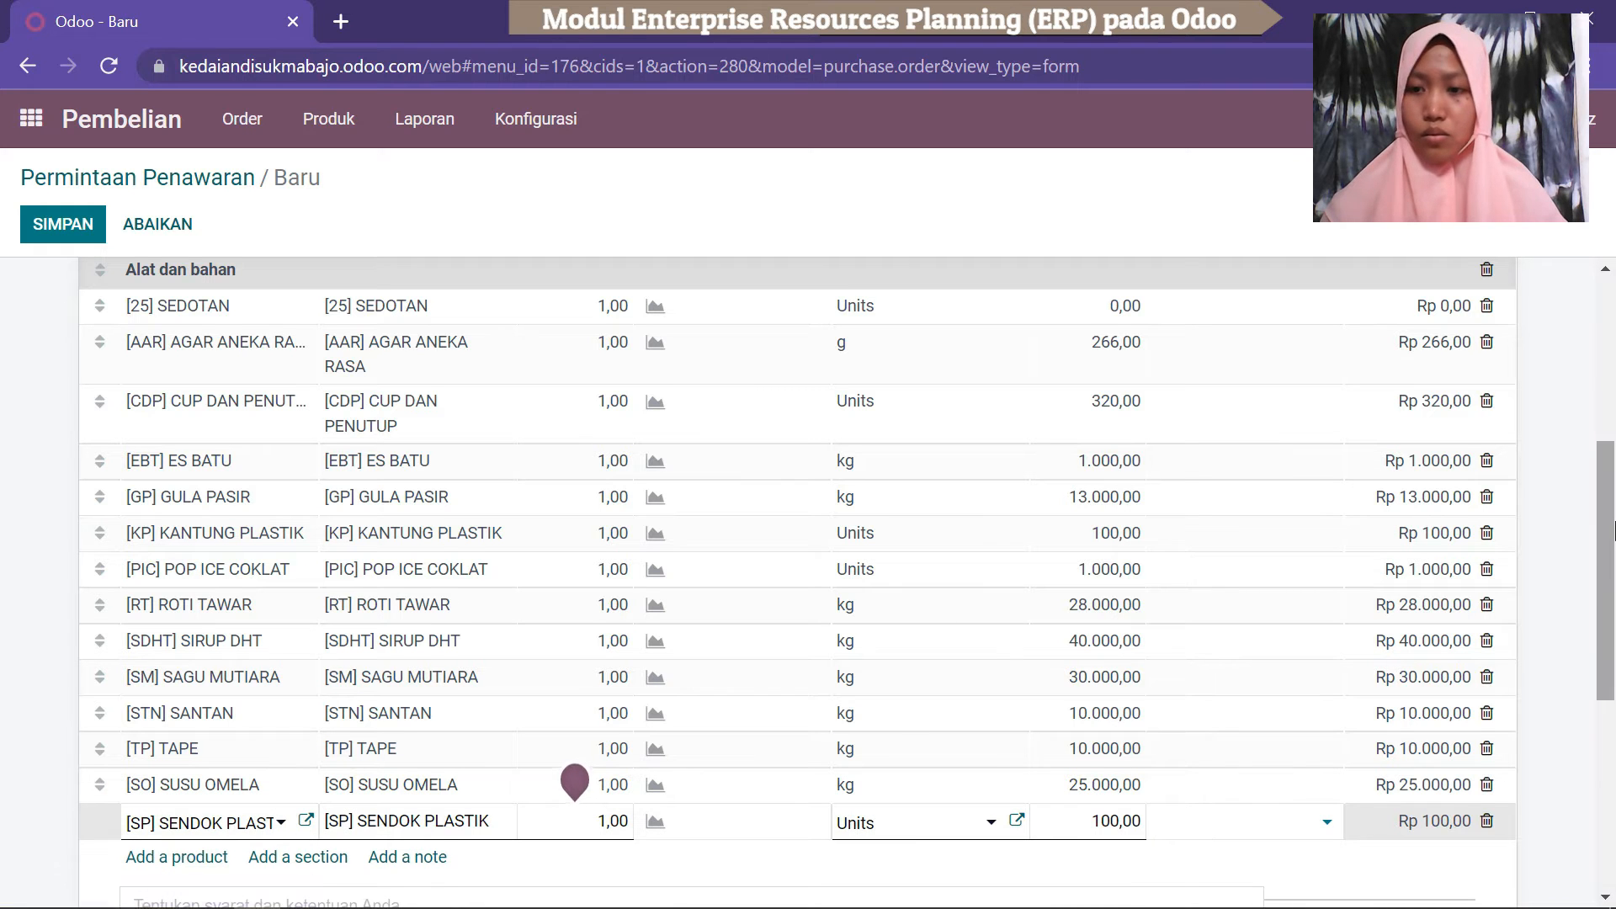
# Set the order quantity to 10 for SEDOTAN, CUP DAN PENUTUP and AGAR ANEKA RASA.
pyautogui.moveTo(1610, 530)
pyautogui.mouseDown()
pyautogui.moveTo(1610, 623)
pyautogui.moveTo(1612, 469)
pyautogui.moveTo(1615, 510)
pyautogui.mouseUp()
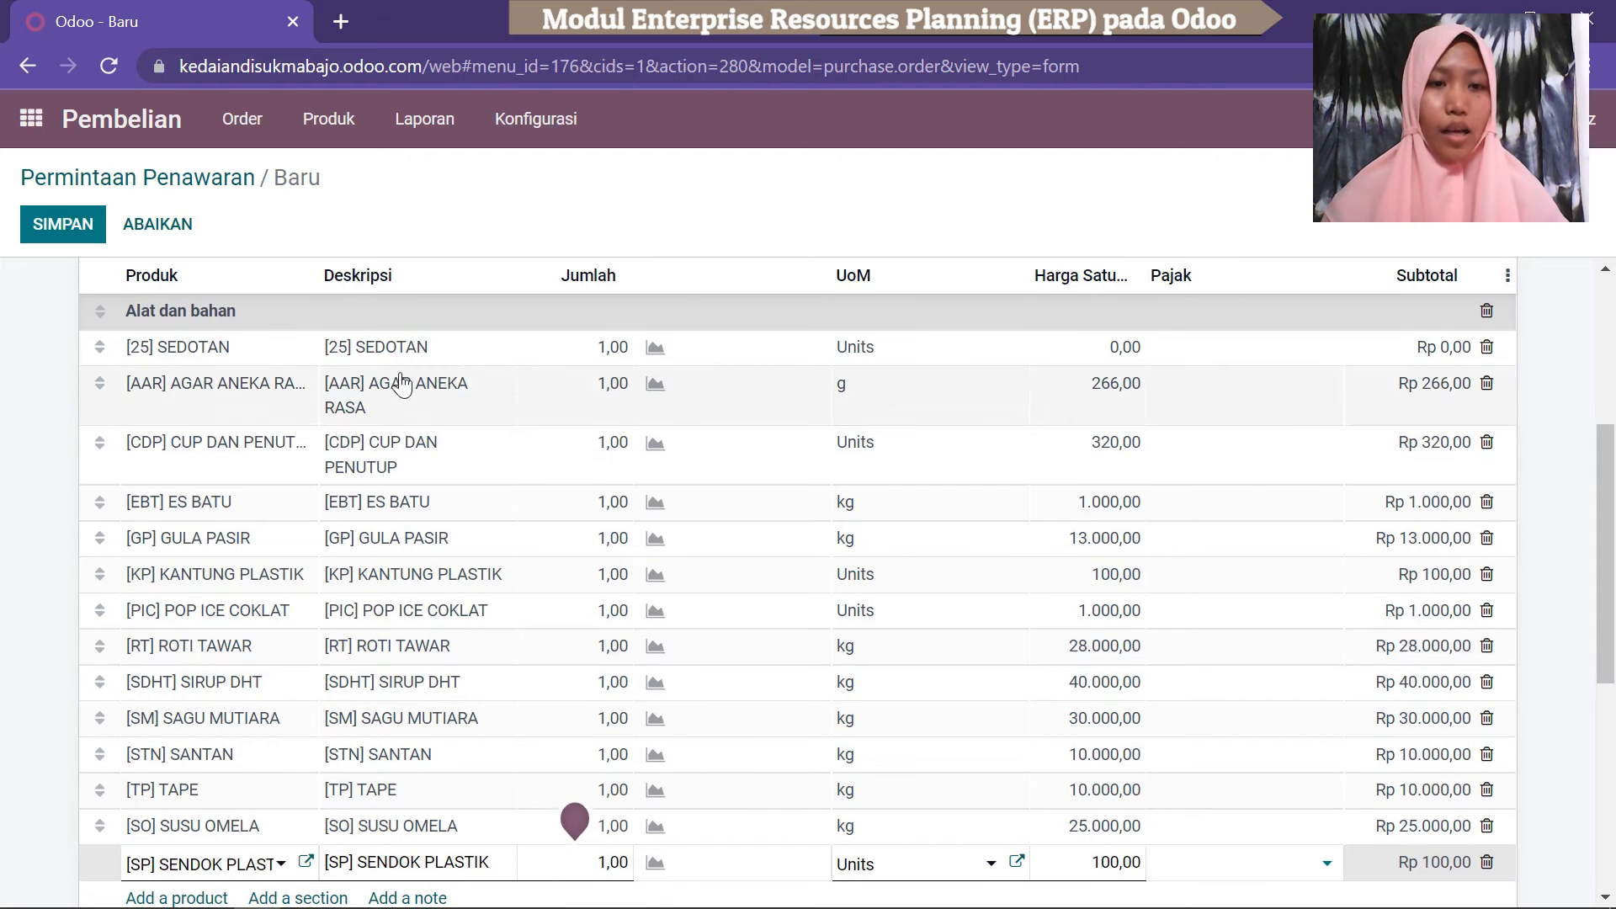
pyautogui.click(612, 350)
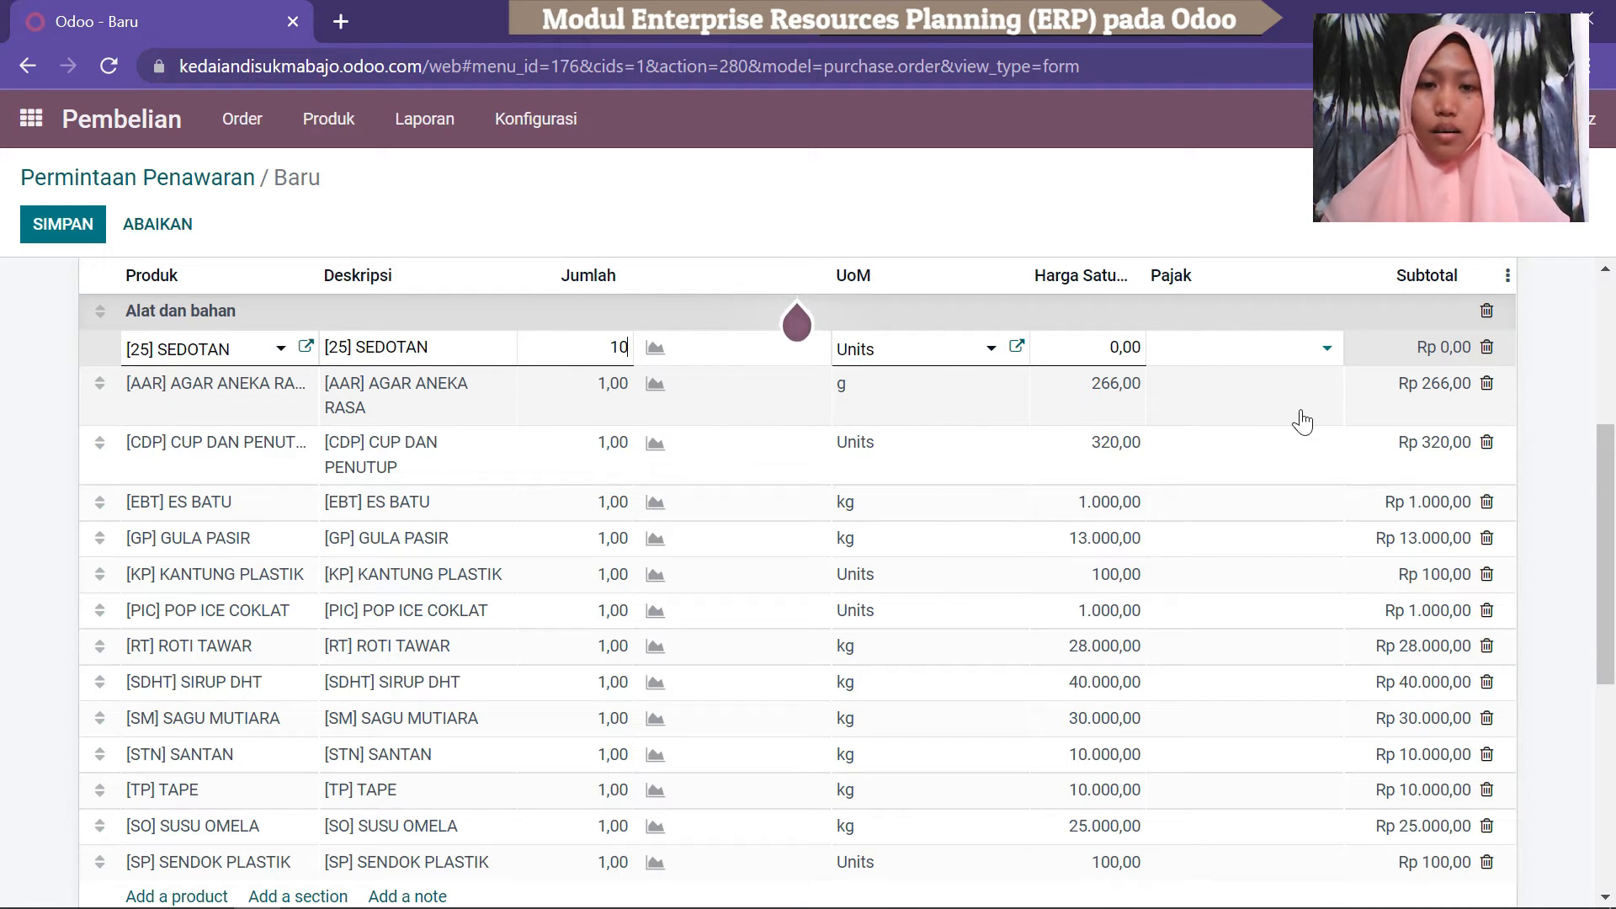
pyautogui.moveTo(1614, 471)
pyautogui.mouseDown()
pyautogui.moveTo(1614, 505)
pyautogui.moveTo(1615, 476)
pyautogui.mouseUp()
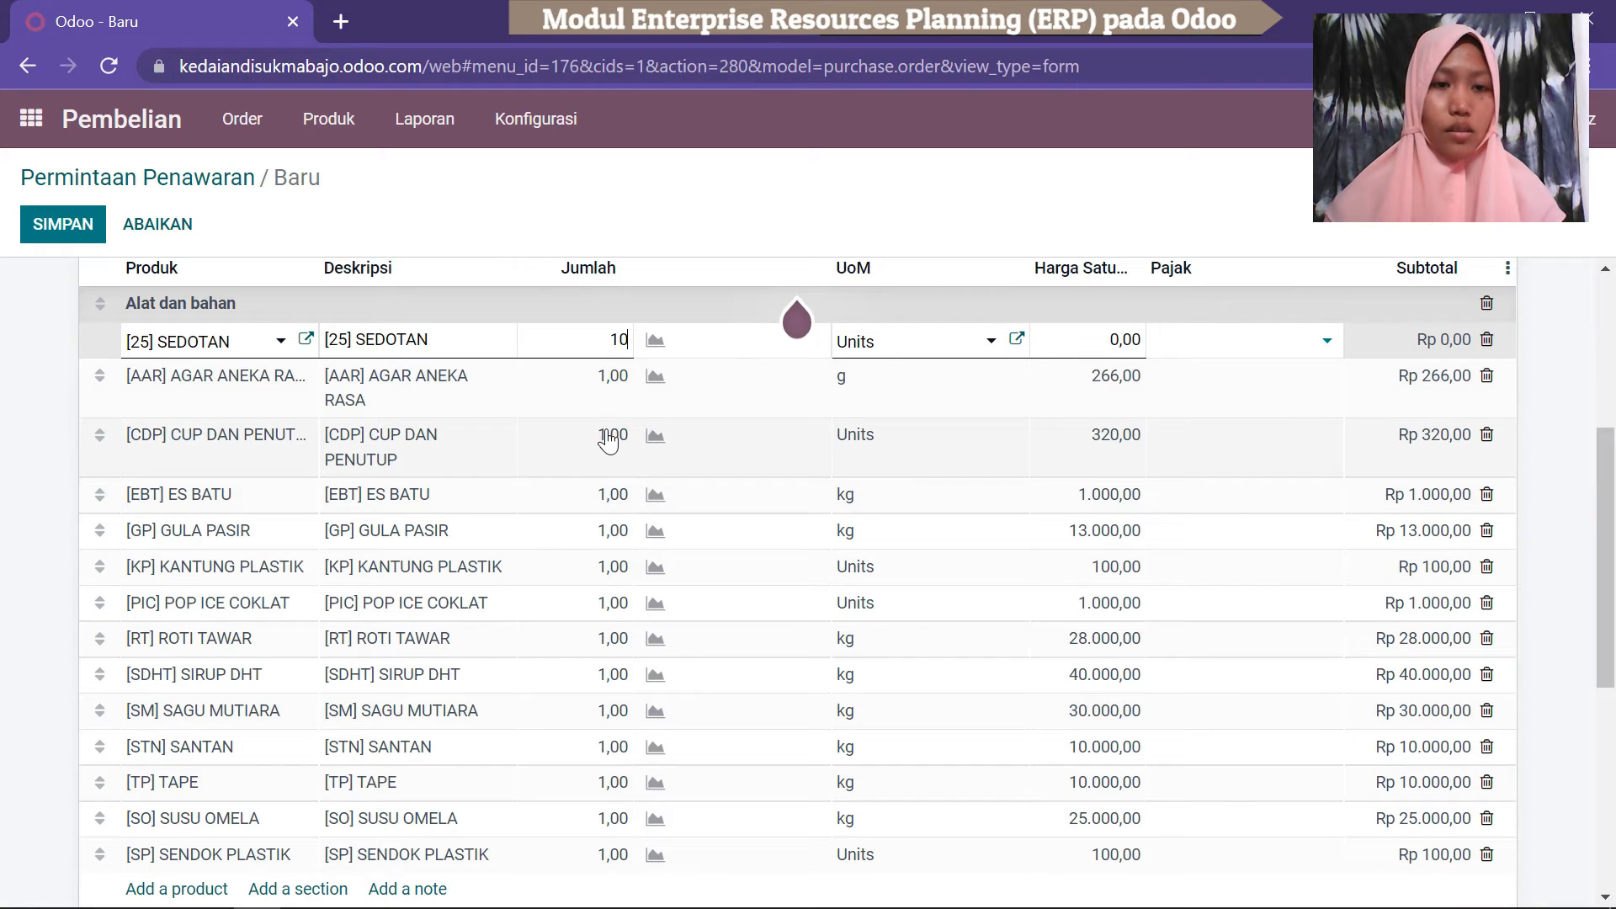
pyautogui.click(608, 439)
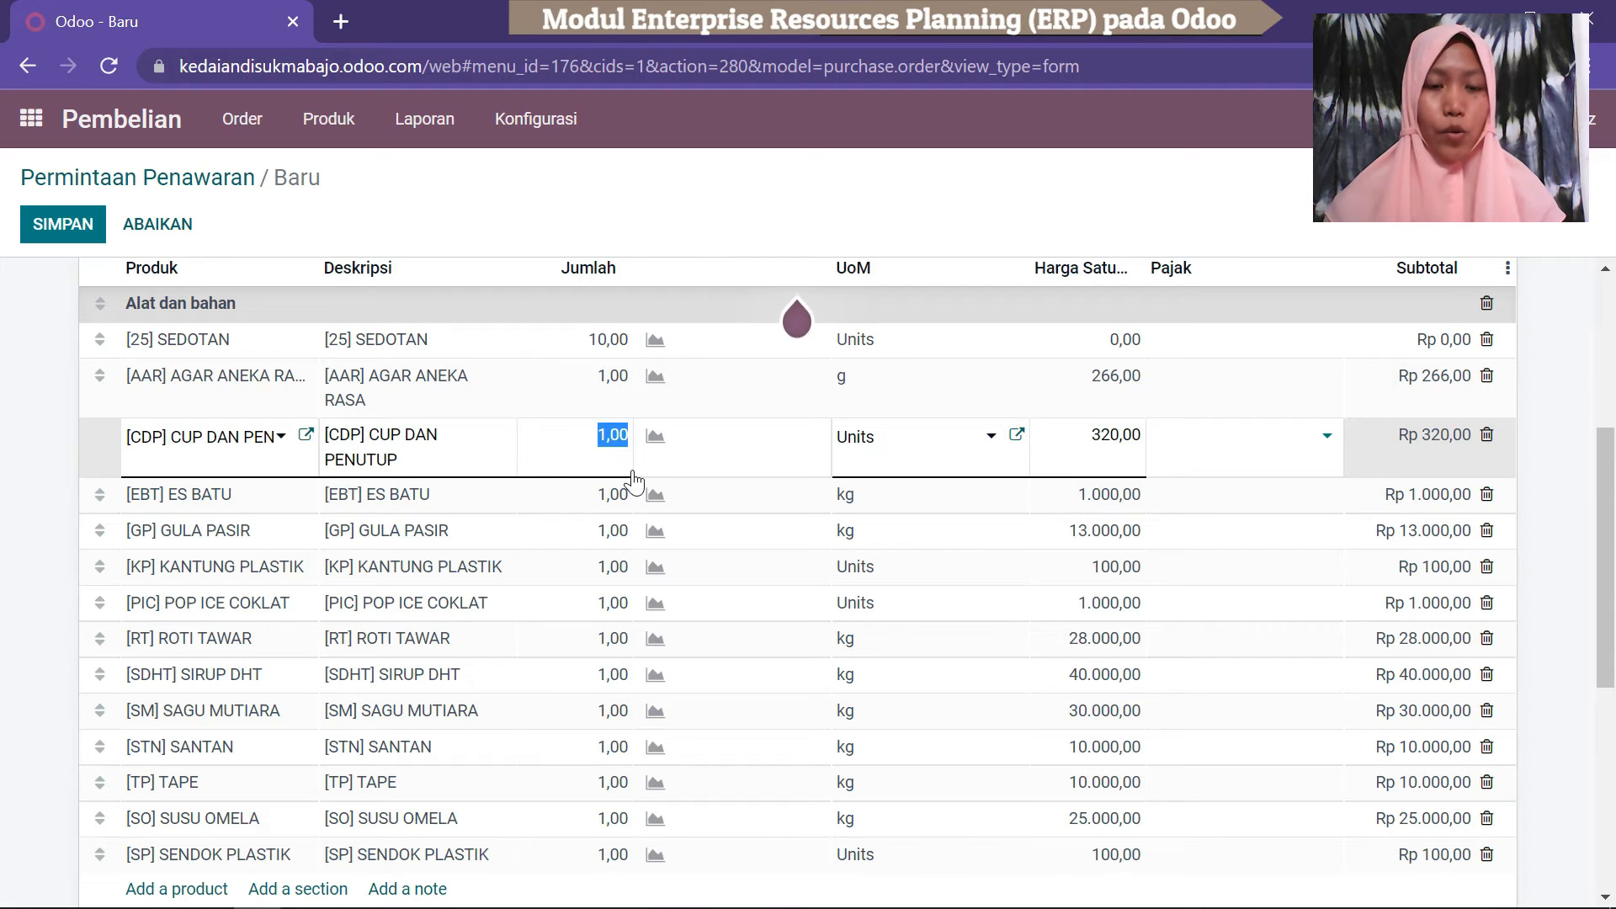
pyautogui.write('10')
pyautogui.click(616, 388)
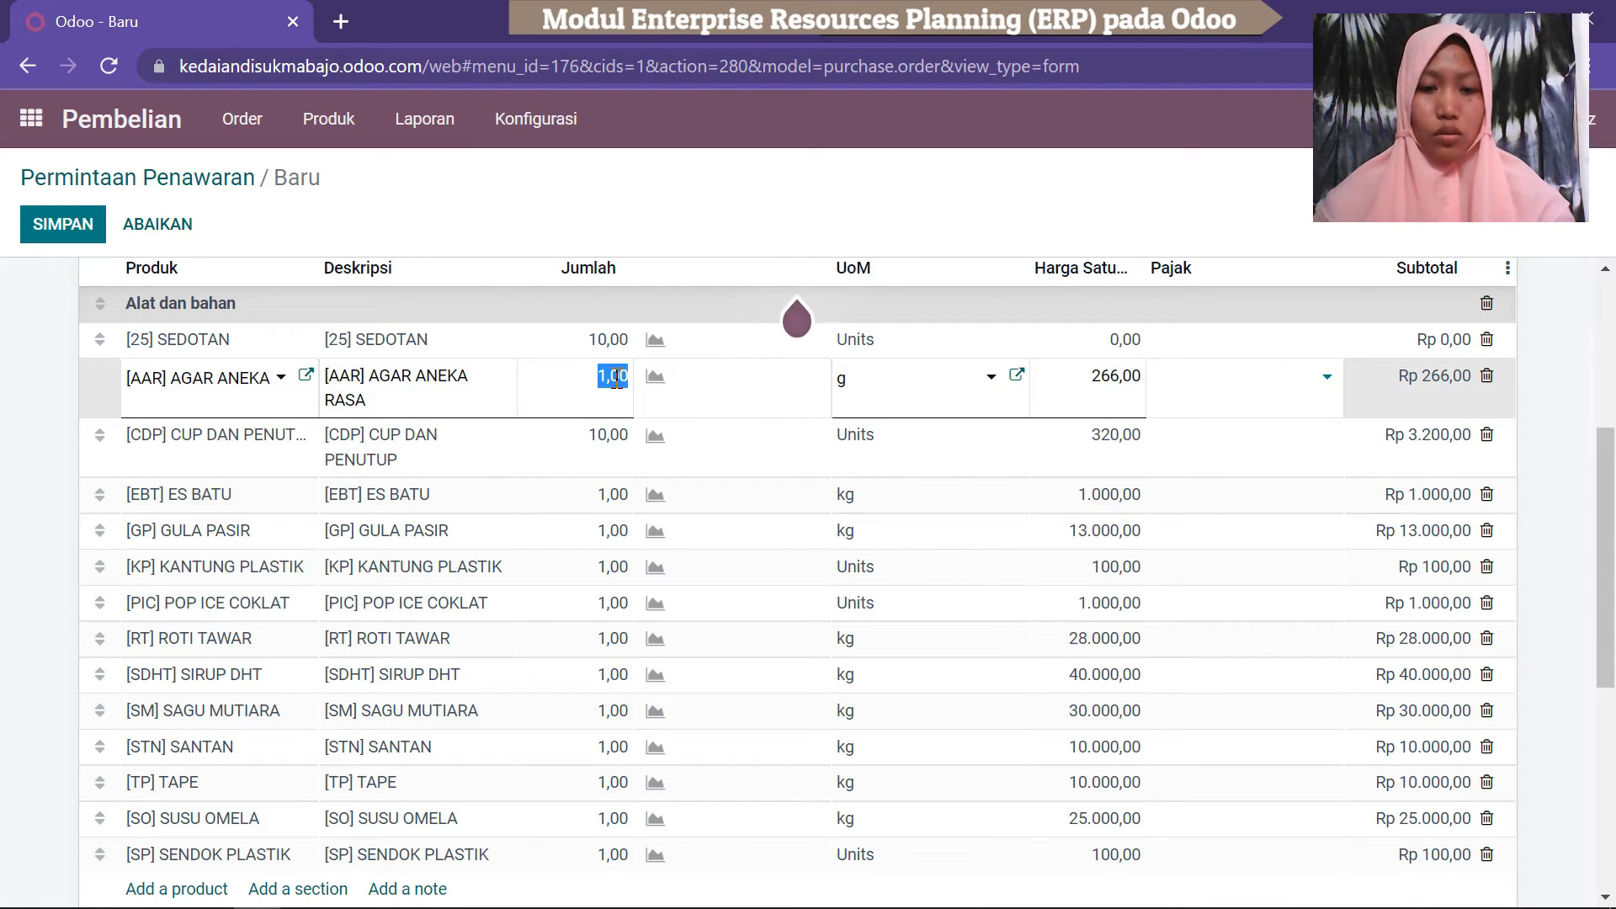
pyautogui.write('10')
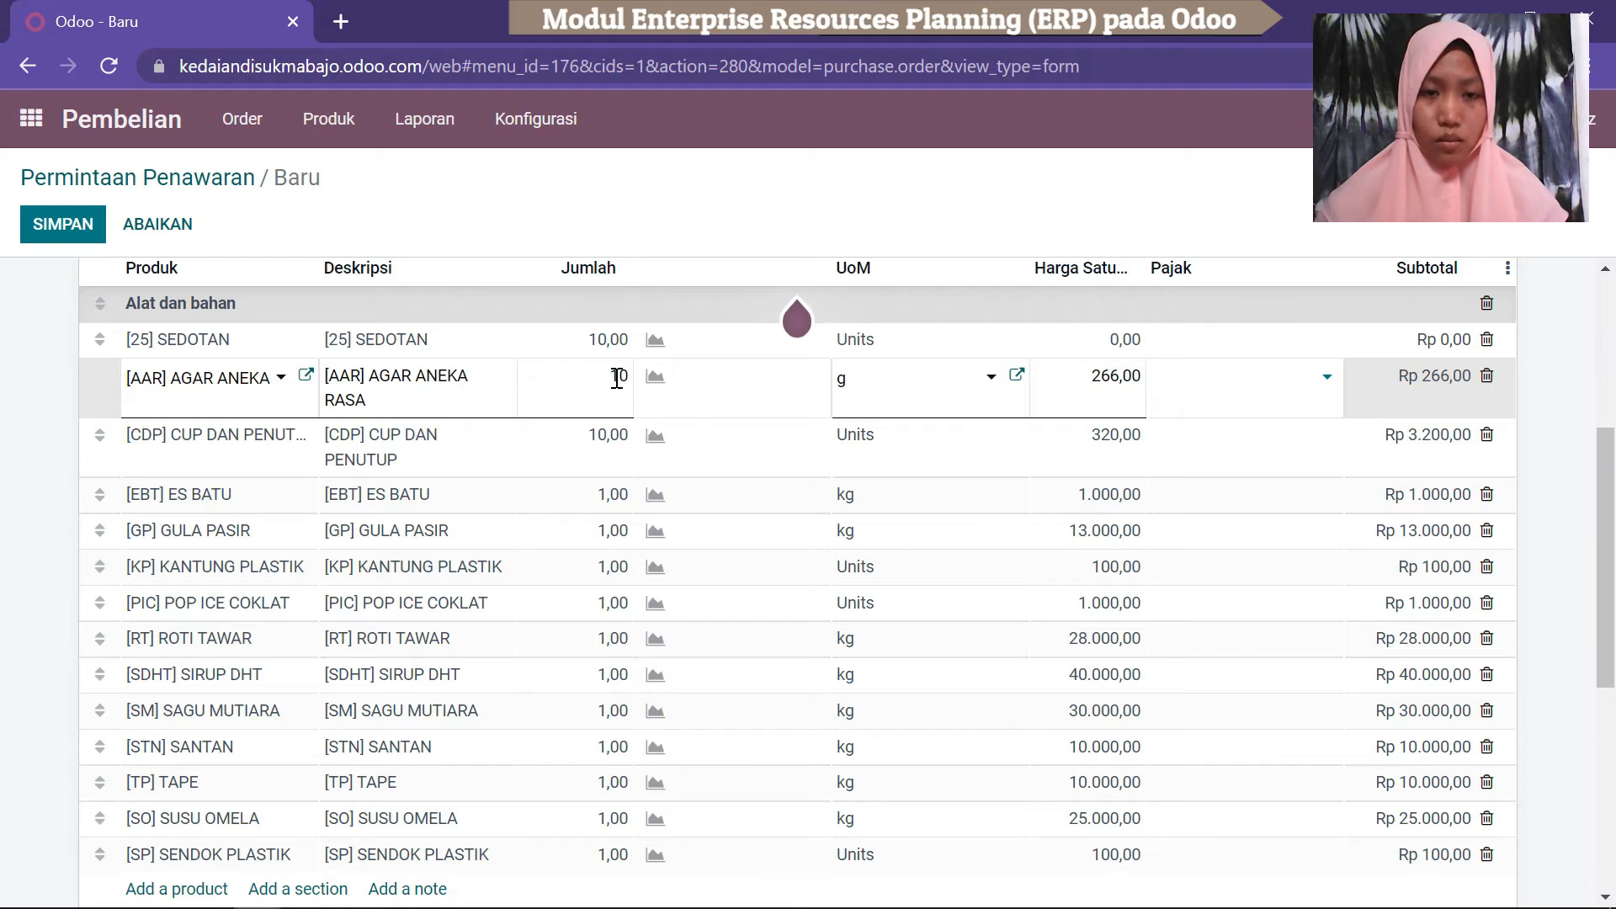
# Set the order quantity of ES BATU to 5 and of KANTUNG PLASTIK to 10.
pyautogui.click(616, 503)
pyautogui.write('5')
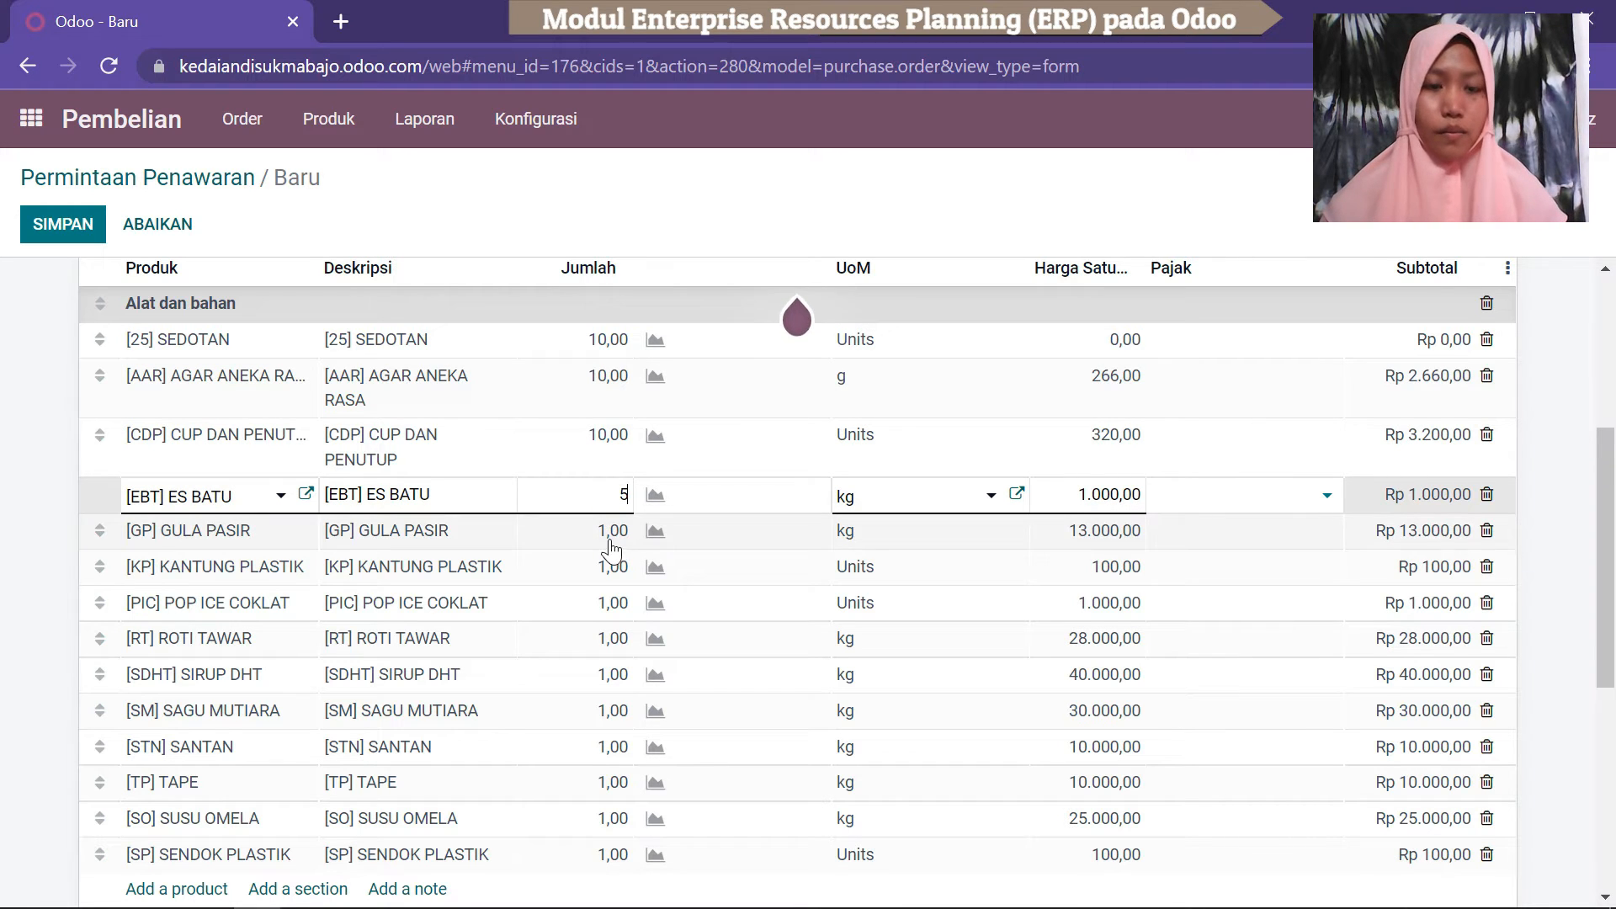
pyautogui.moveTo(1610, 507); pyautogui.dragTo(1610, 530)
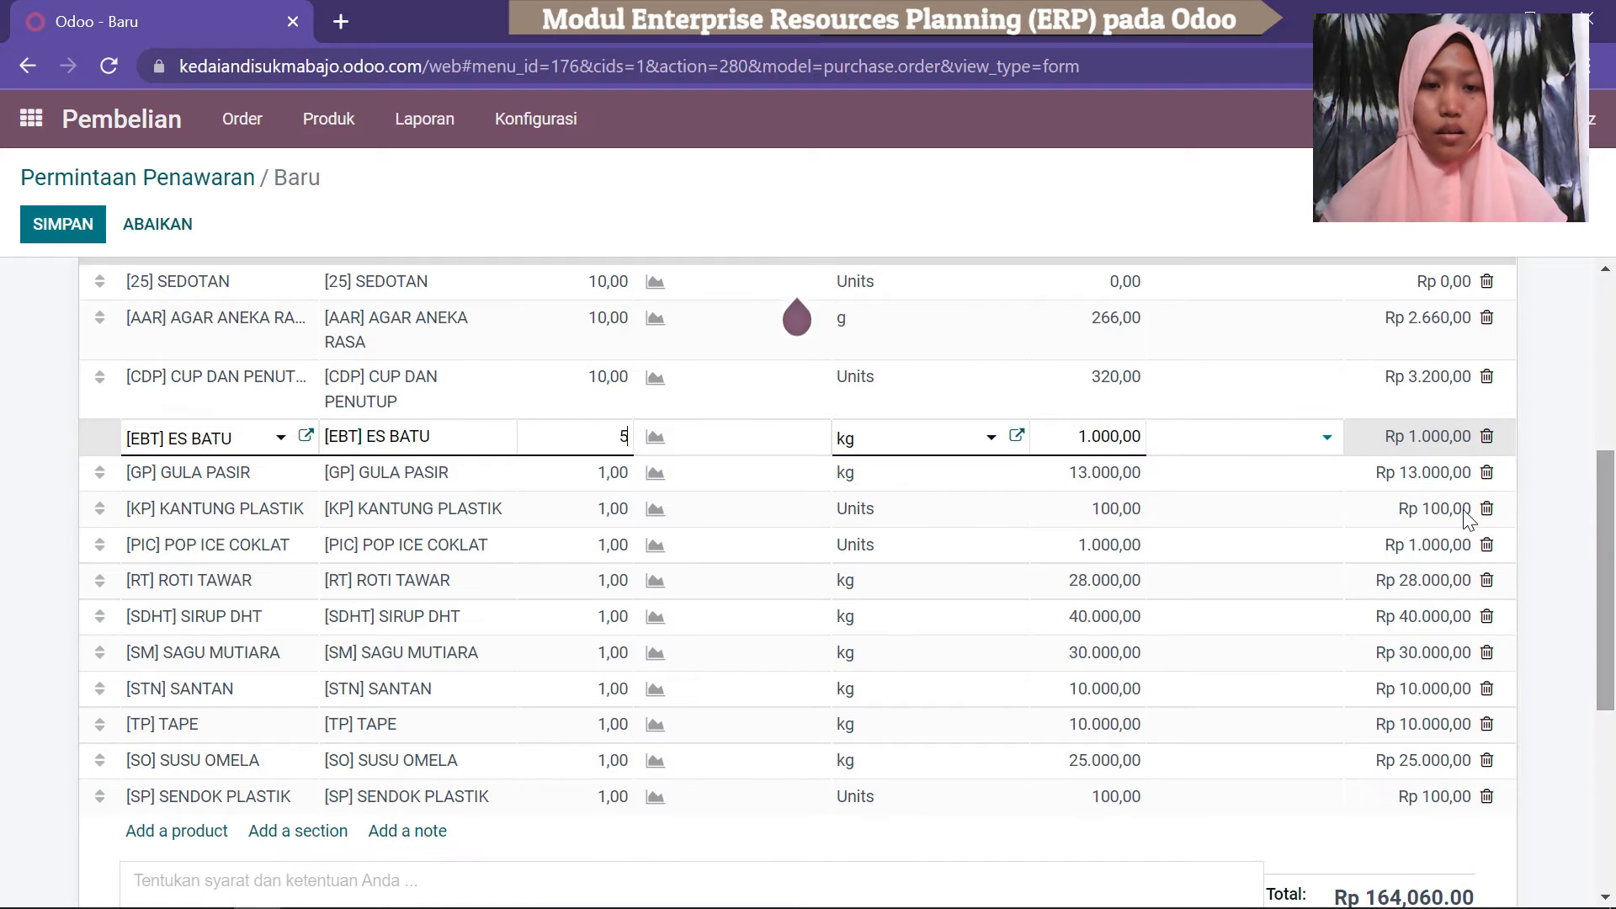
pyautogui.click(615, 511)
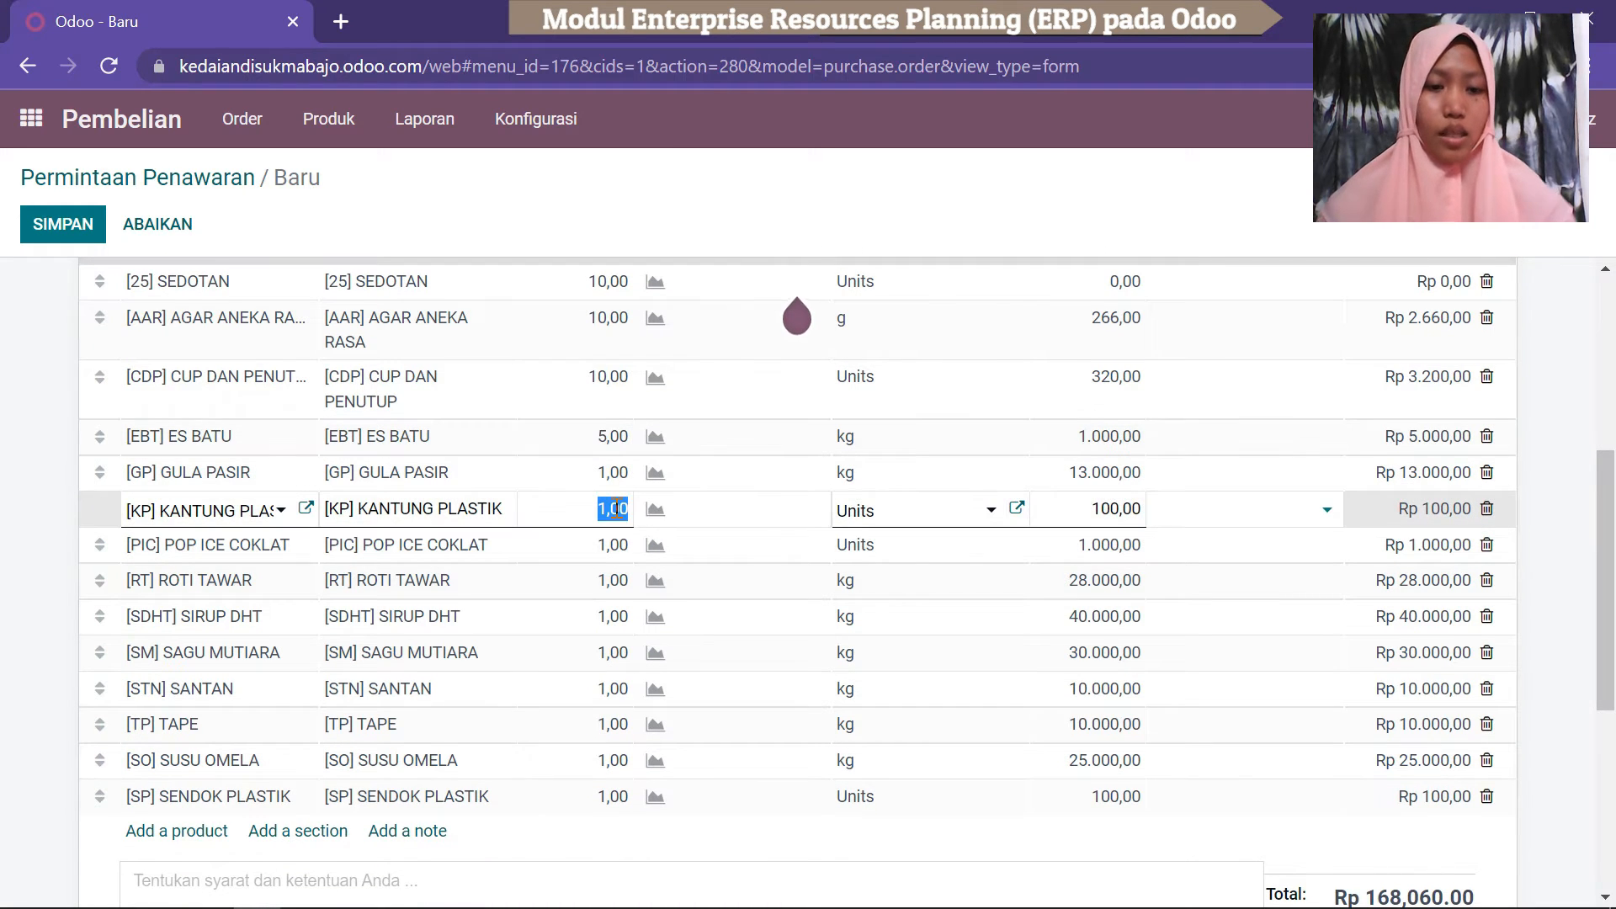
pyautogui.write('1')
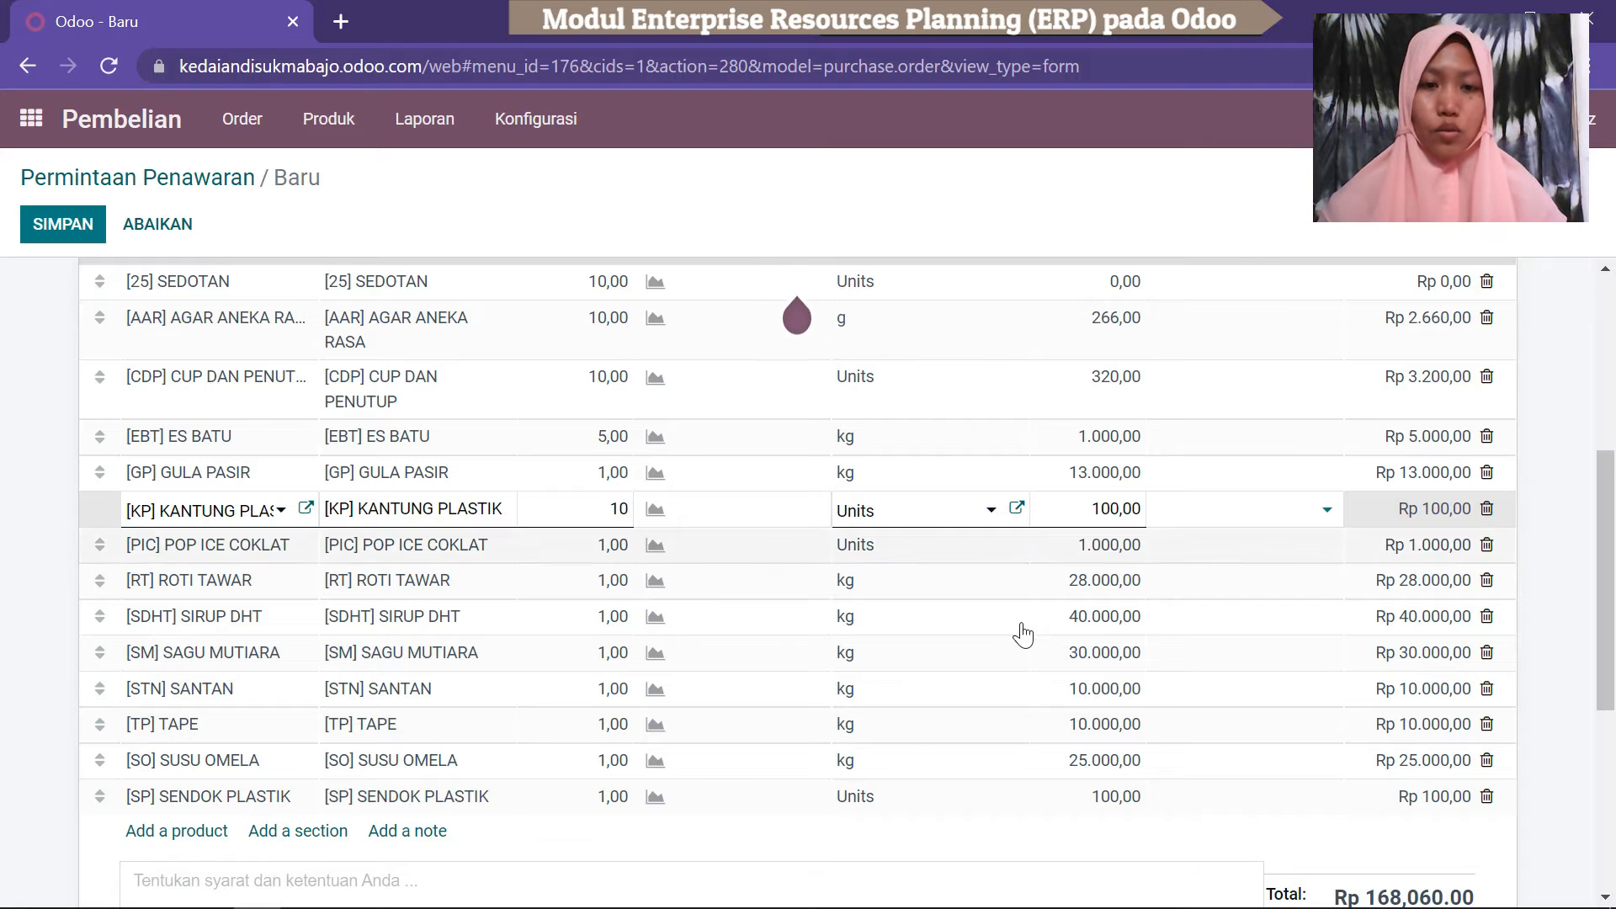
# Set the order quantity to 10 for POP ICE COKLAT and SENDOK PLASTIK.
pyautogui.click(616, 556)
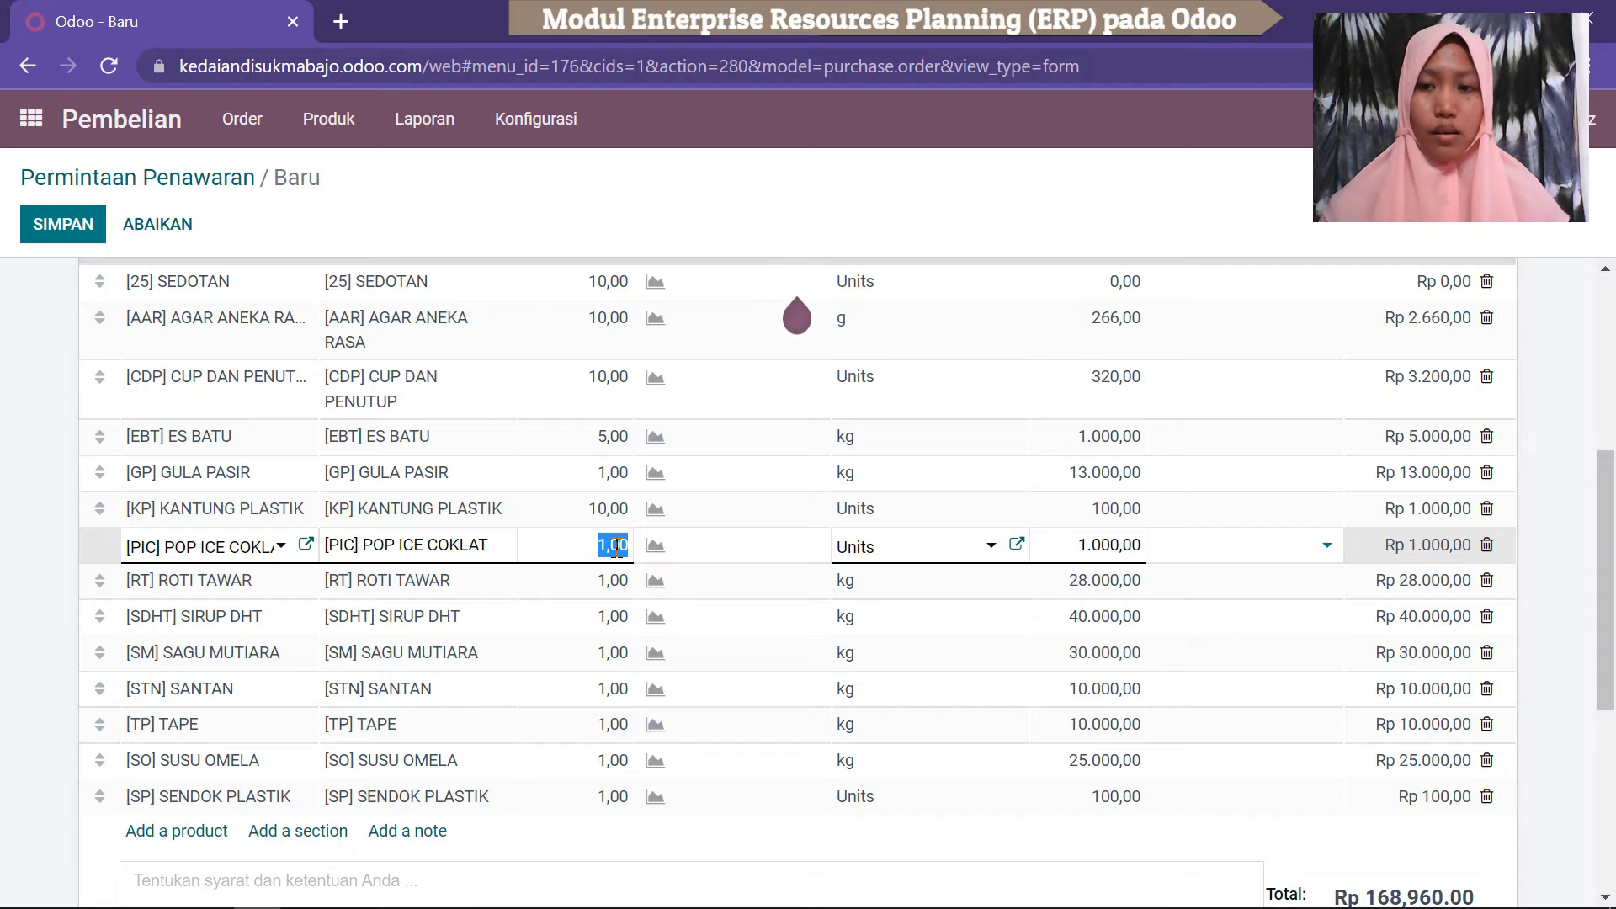
pyautogui.write('10')
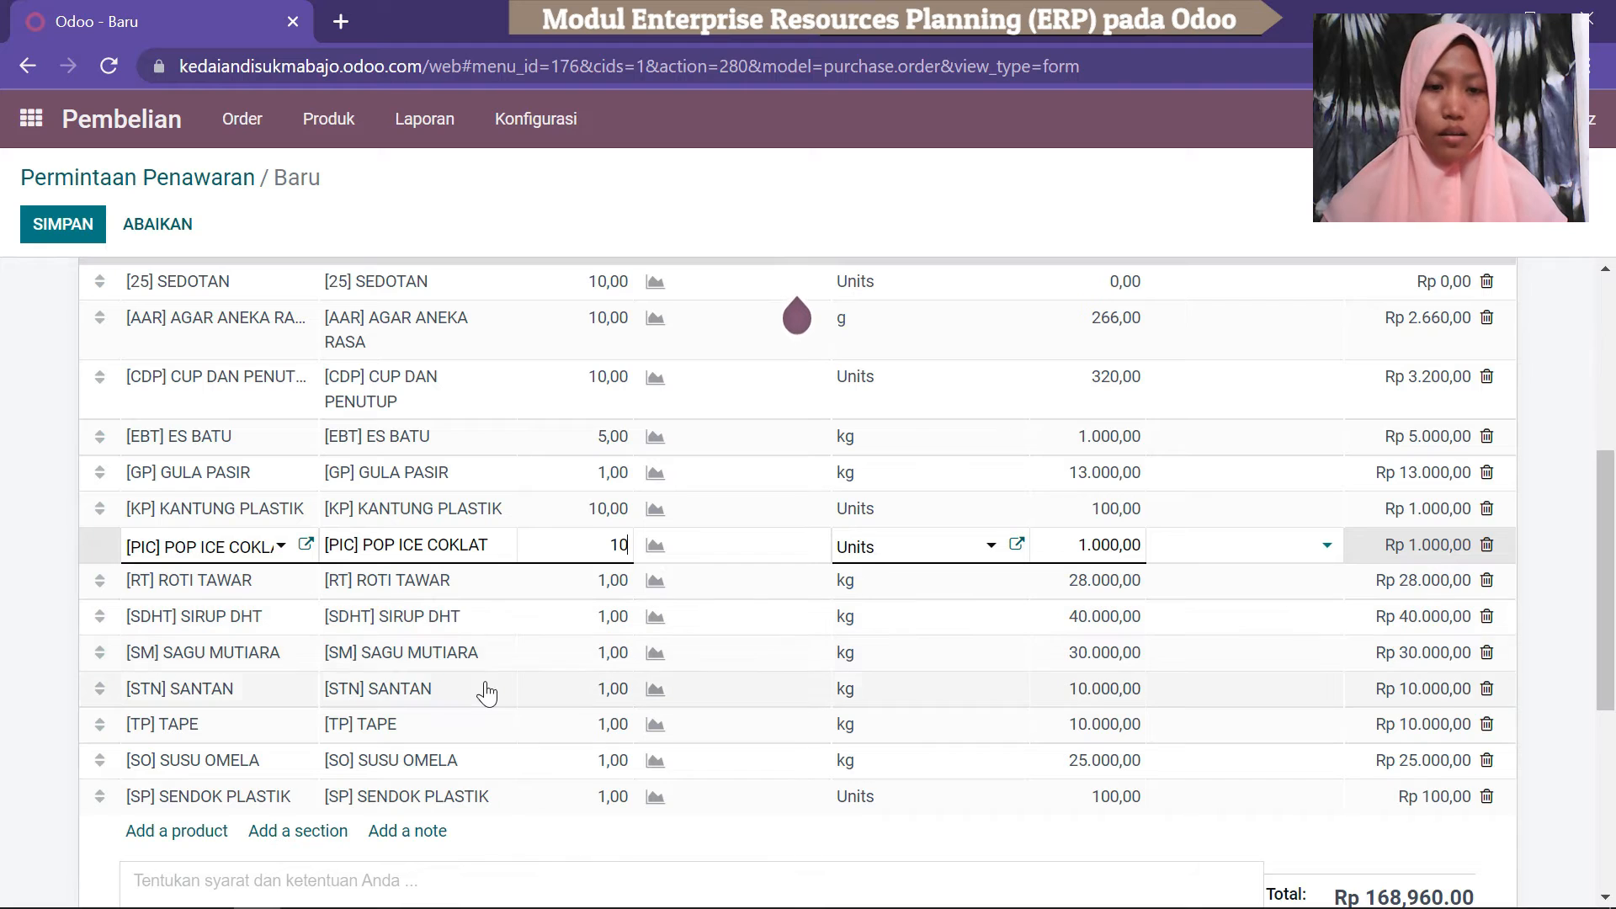
pyautogui.click(612, 810)
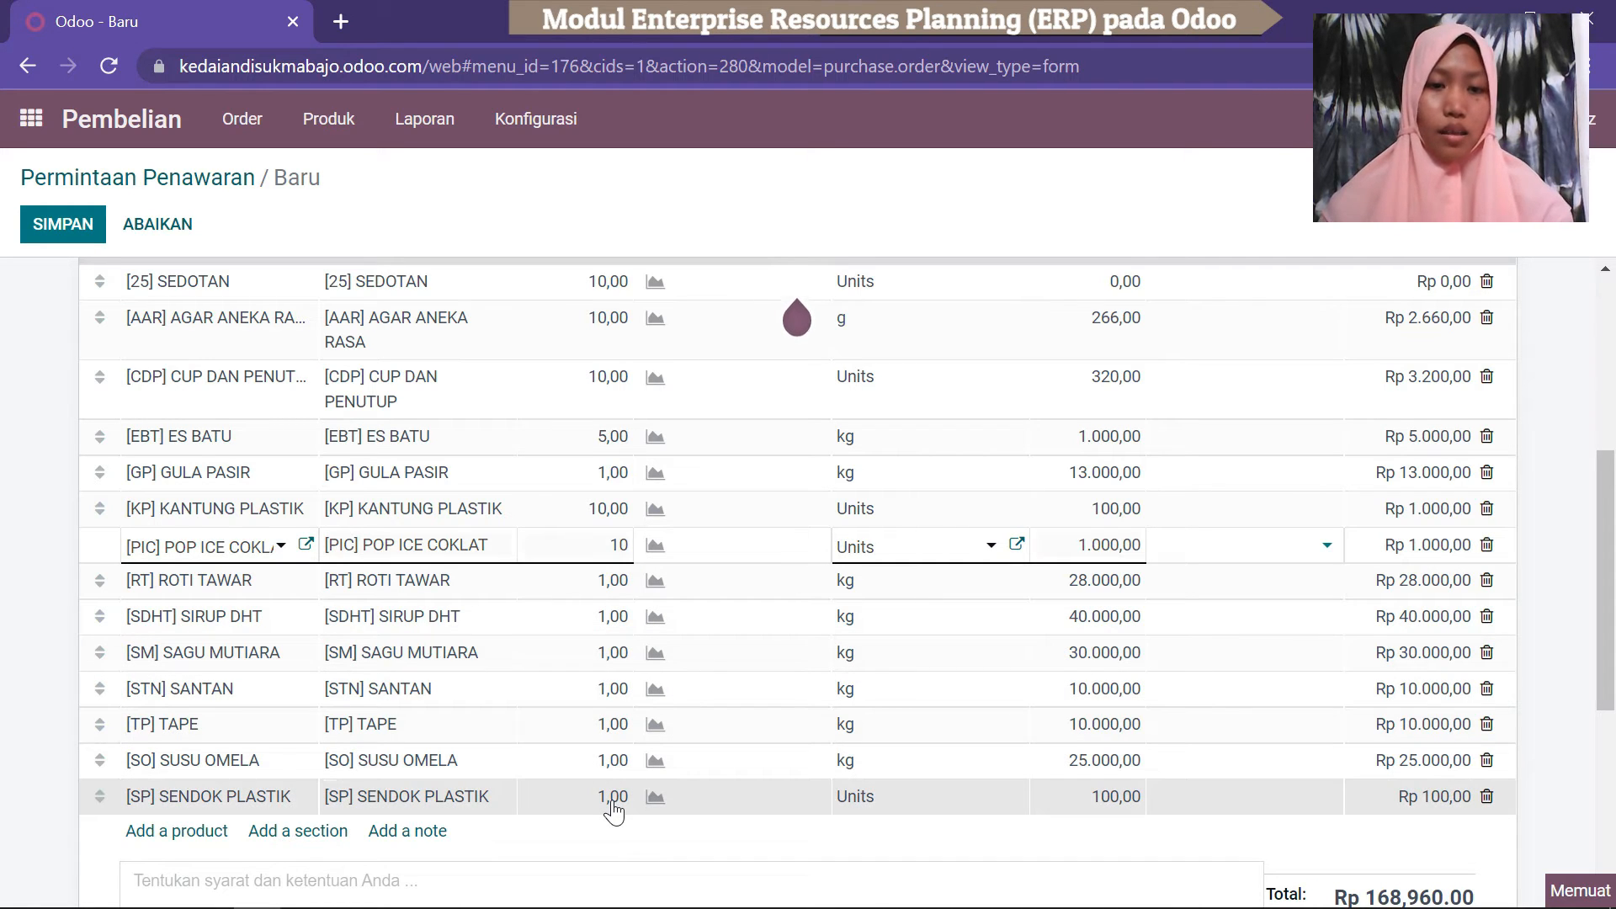
pyautogui.write('10')
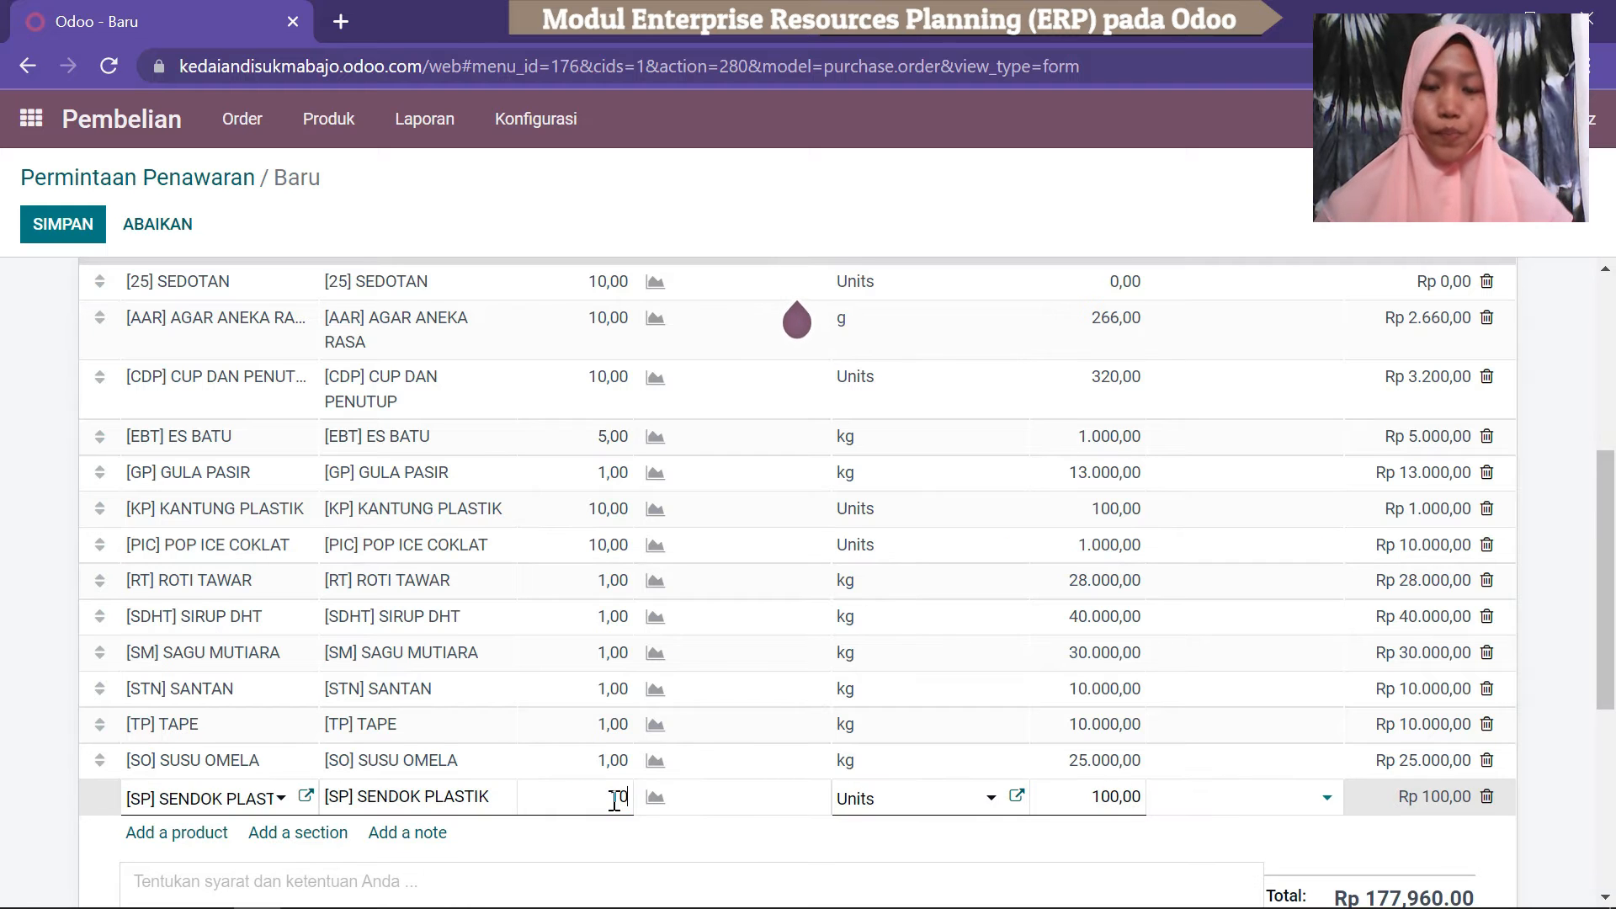
pyautogui.scroll(-1, 1612, 604)
pyautogui.scroll(-1, 1613, 605)
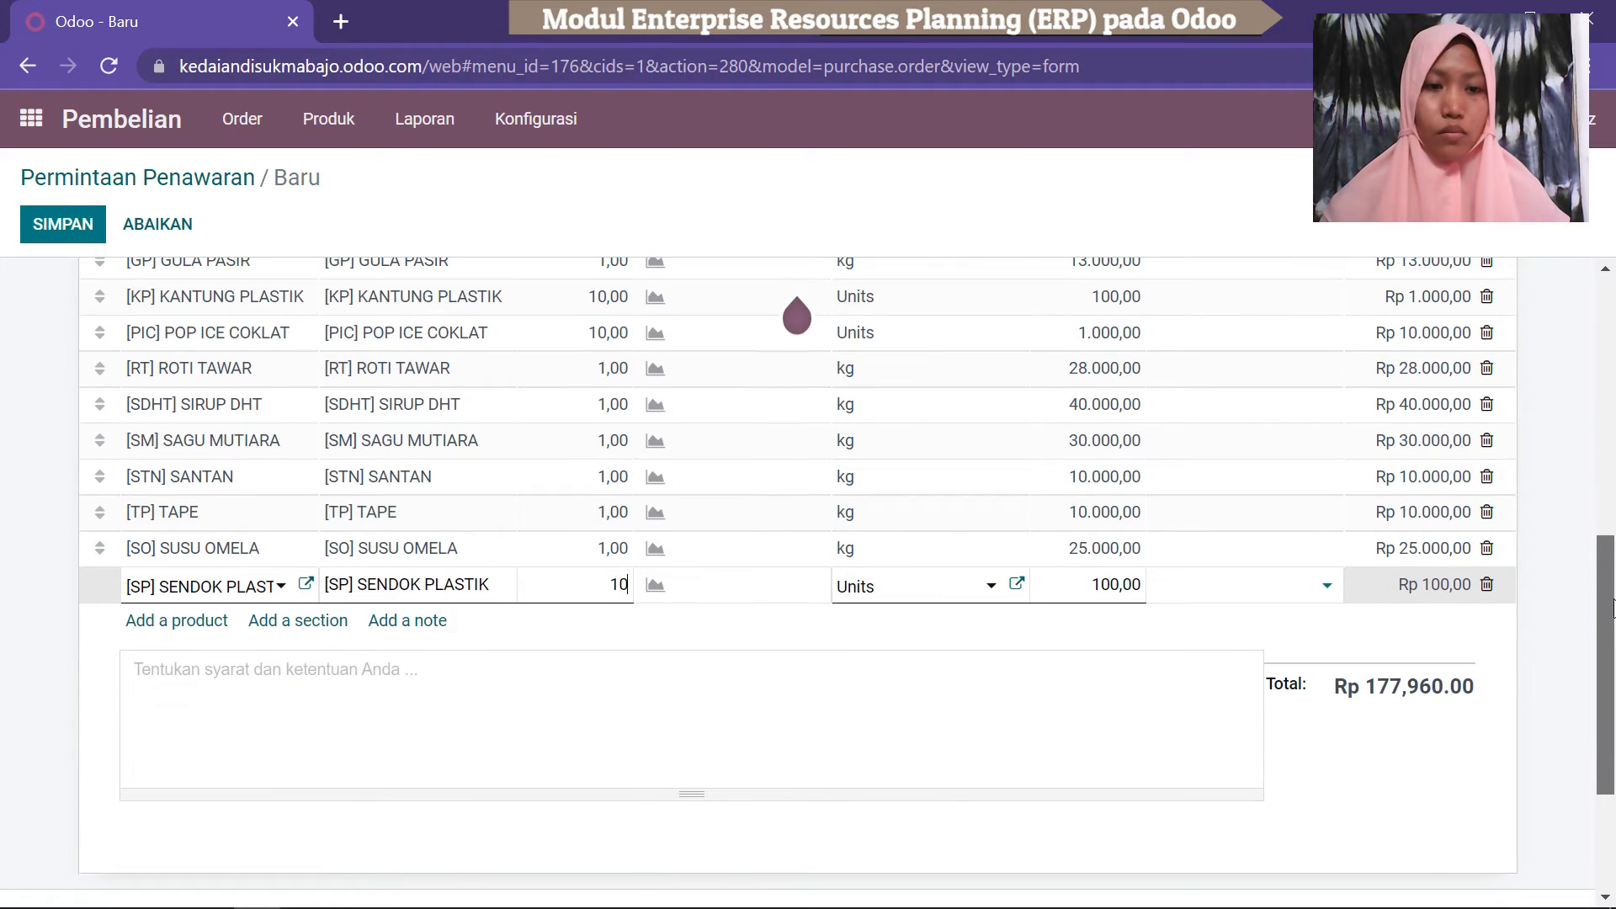
# Save the new quotation request for Toko Cahaya Baru with its product lines and quantities.
pyautogui.scroll(5, 1613, 505)
pyautogui.scroll(2, 1614, 396)
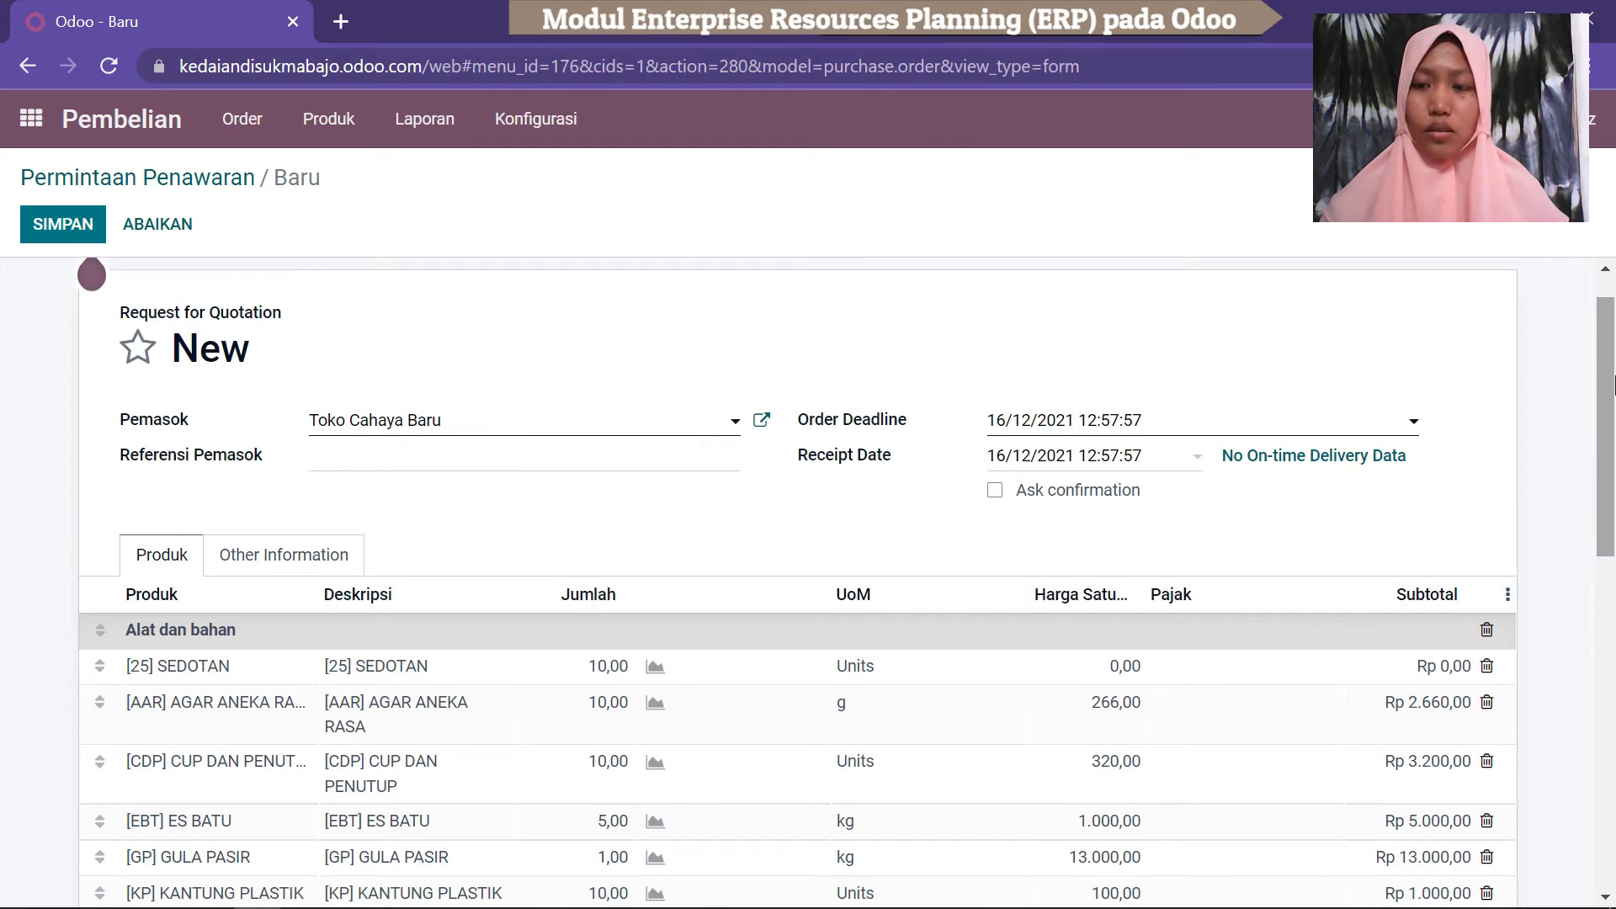
pyautogui.scroll(1, 1614, 396)
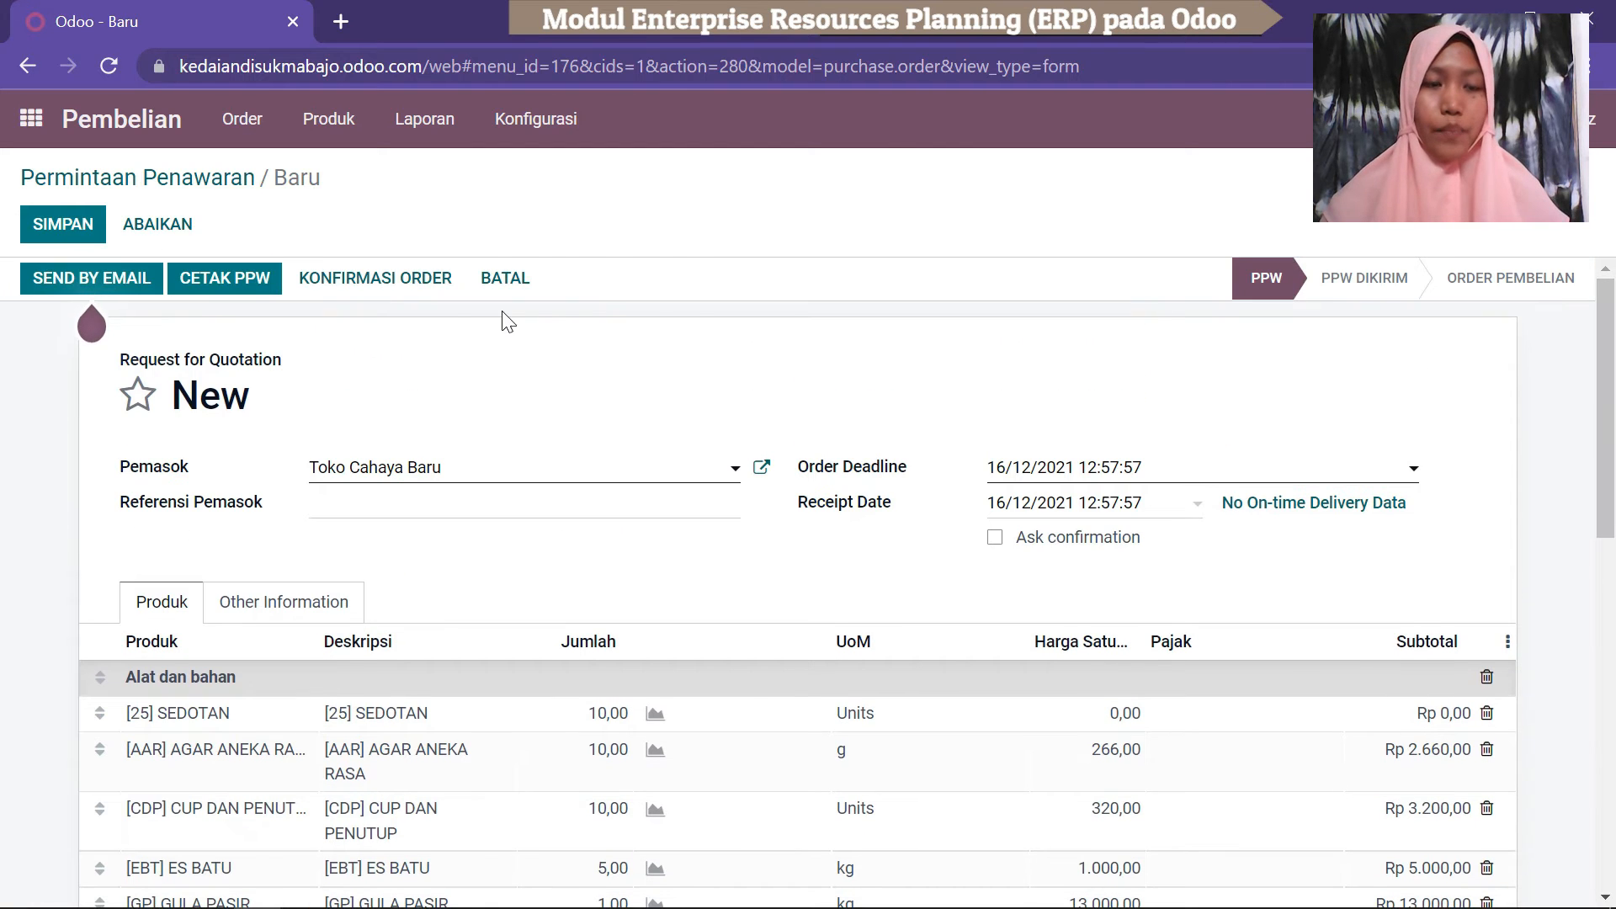
pyautogui.click(69, 221)
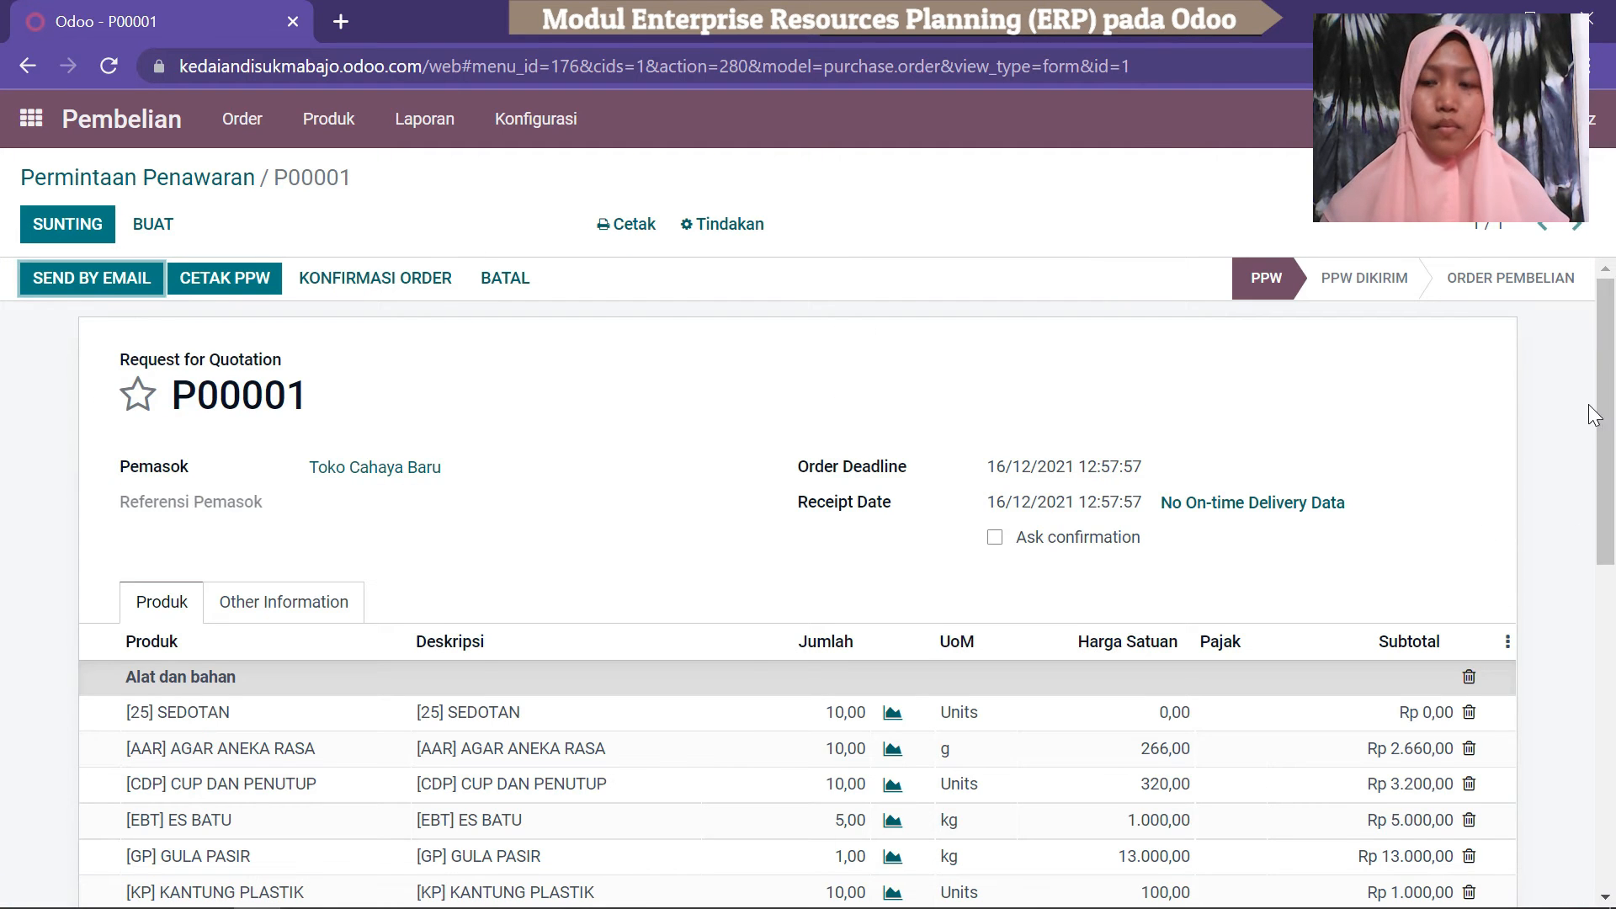
pyautogui.moveTo(1613, 393)
pyautogui.mouseDown()
pyautogui.moveTo(1611, 558)
pyautogui.moveTo(1606, 371)
pyautogui.mouseUp()
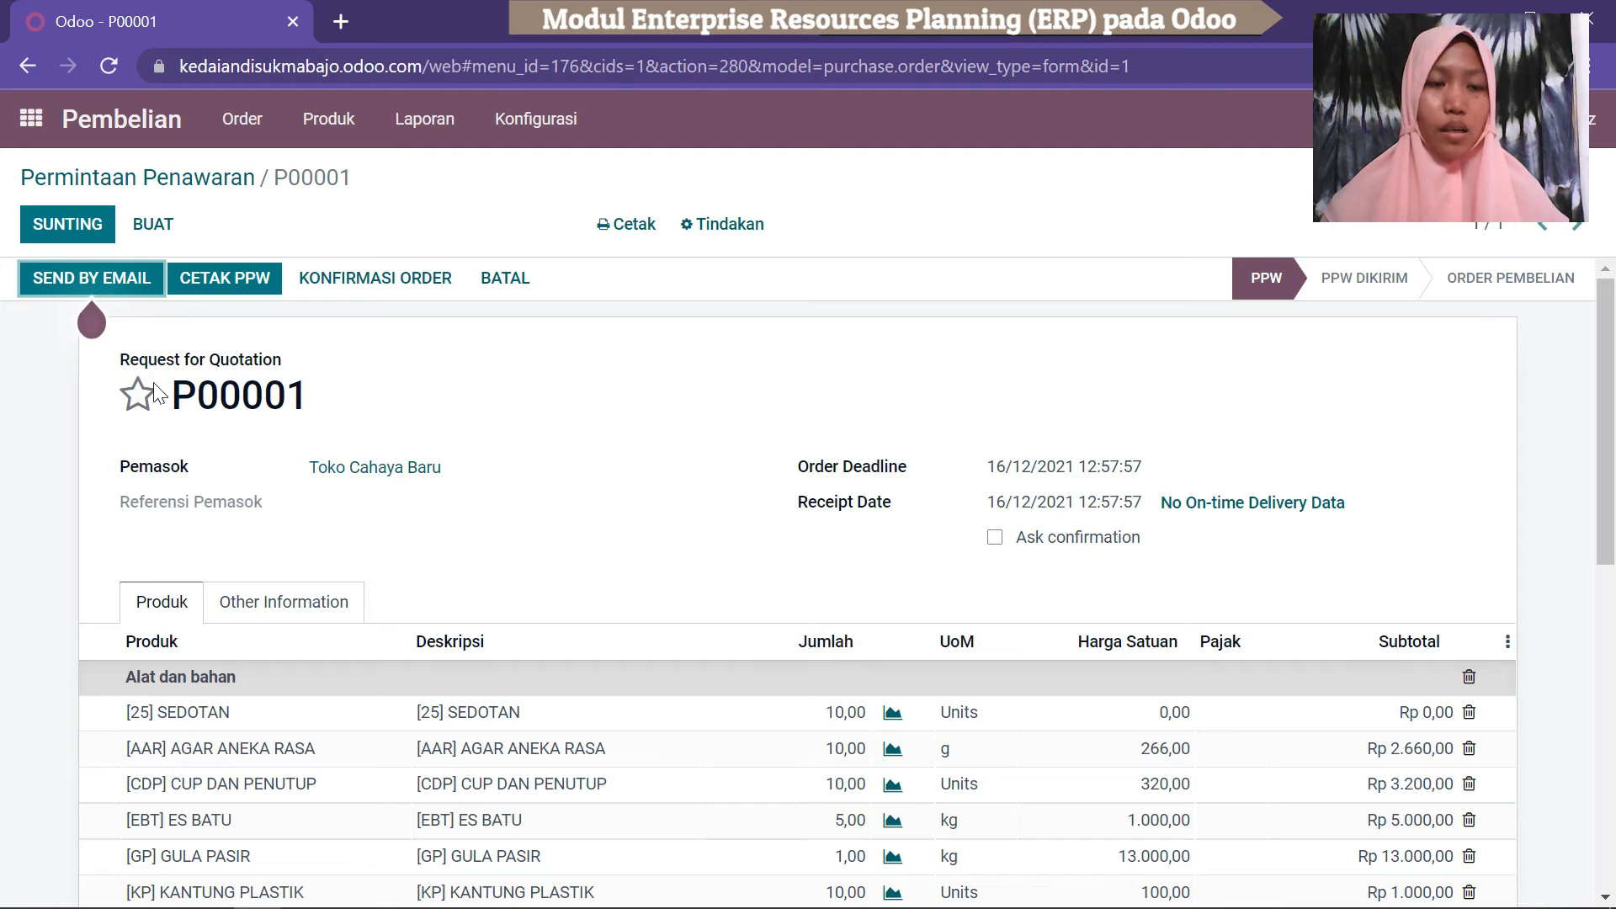
pyautogui.click(94, 283)
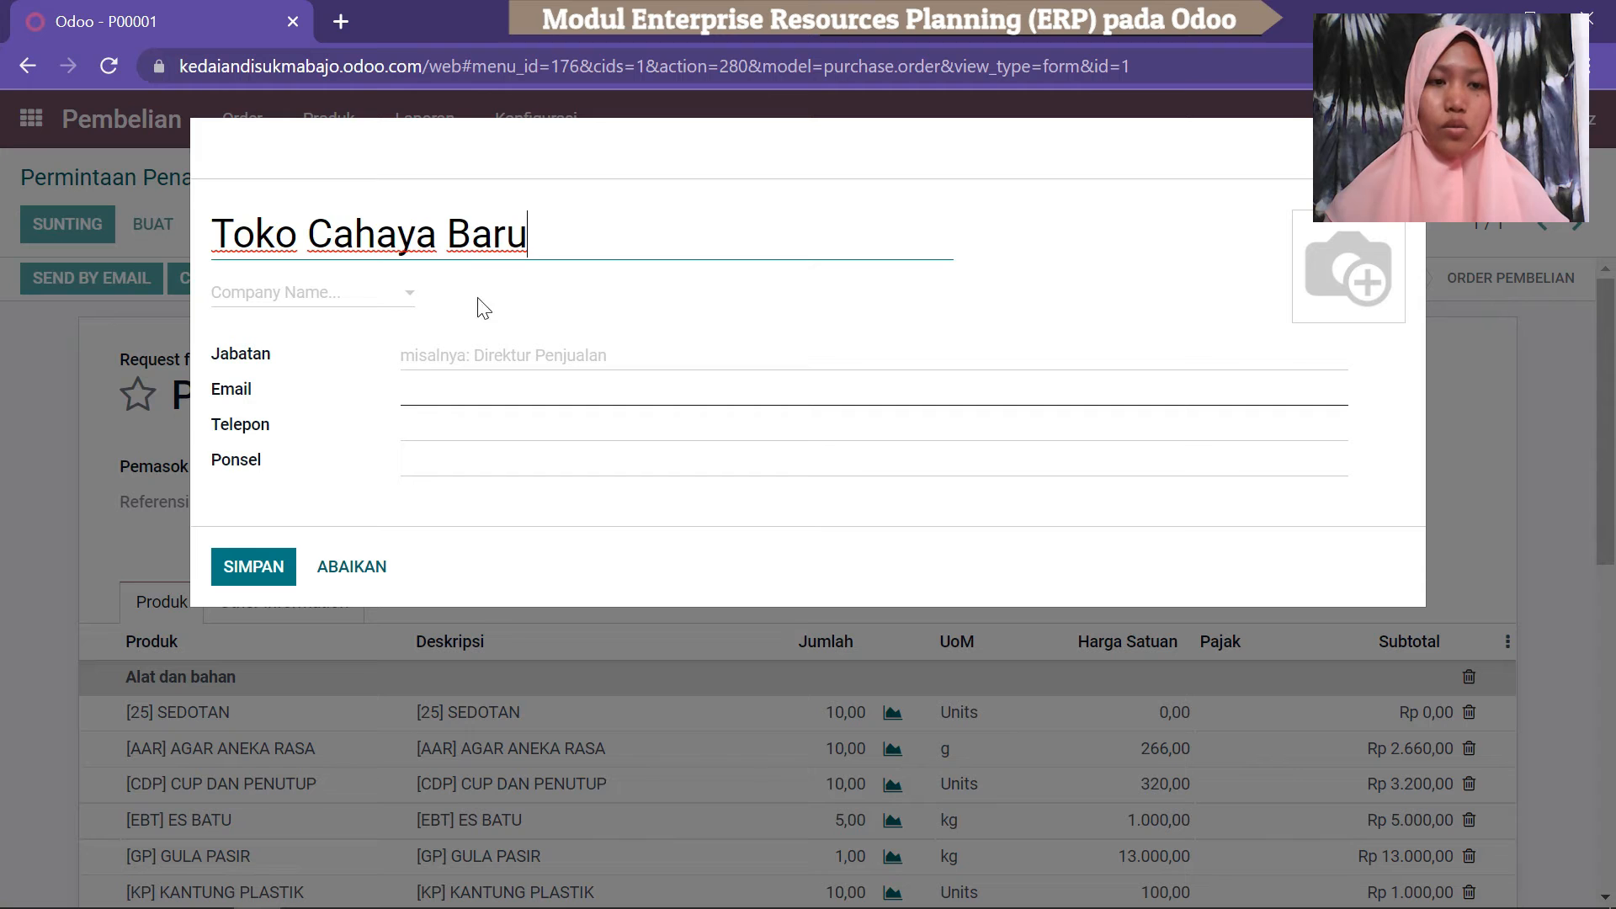
pyautogui.click(359, 569)
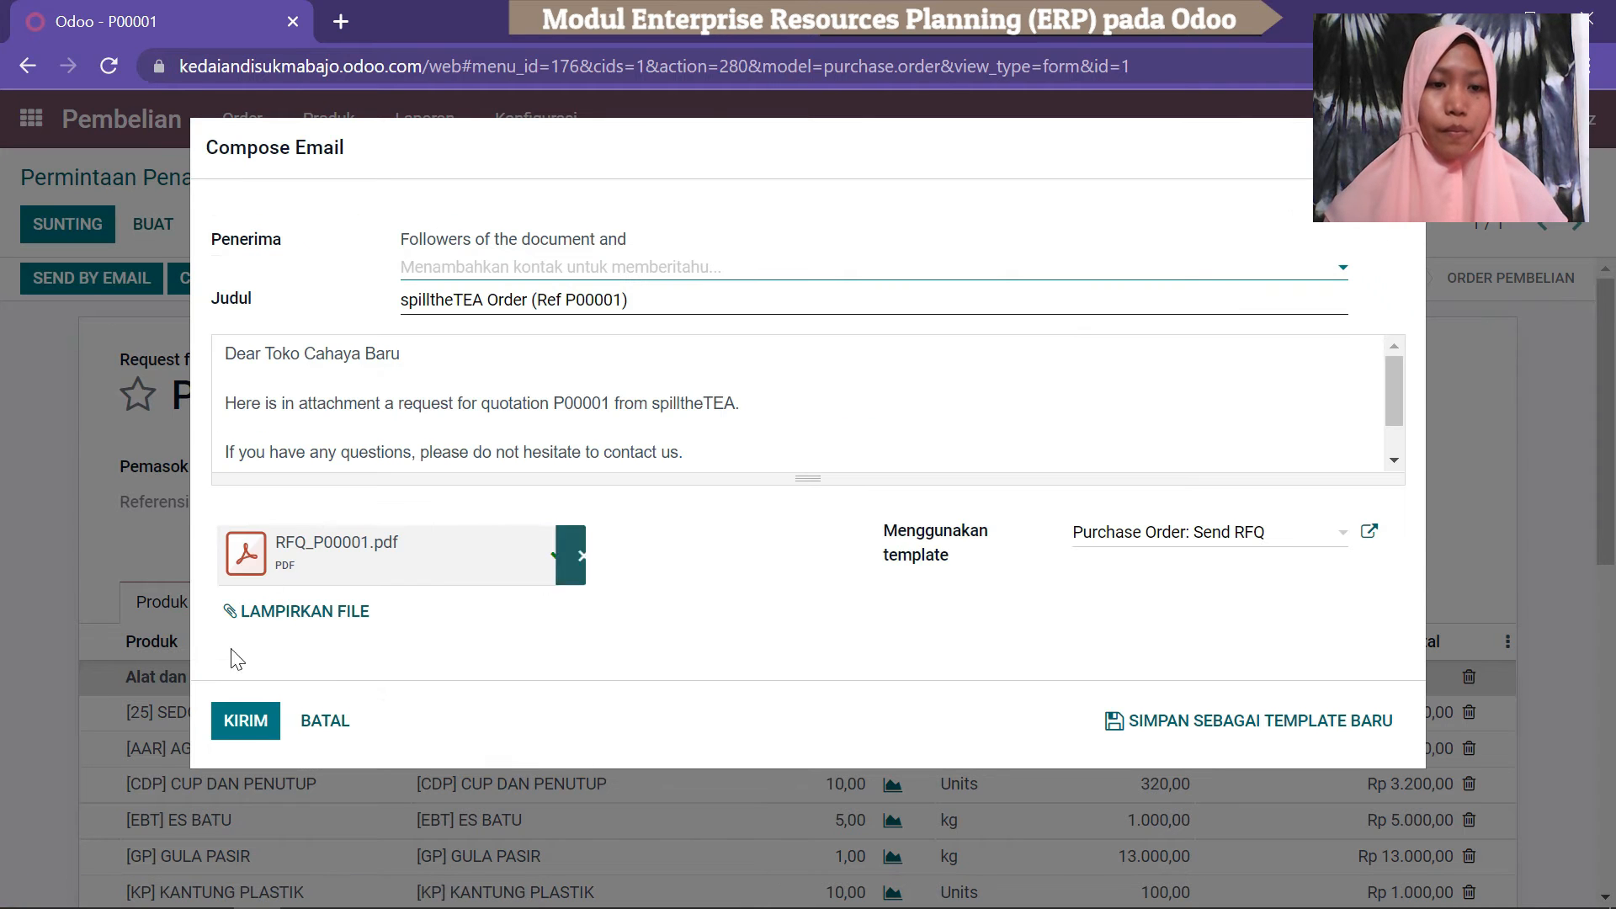
pyautogui.click(314, 724)
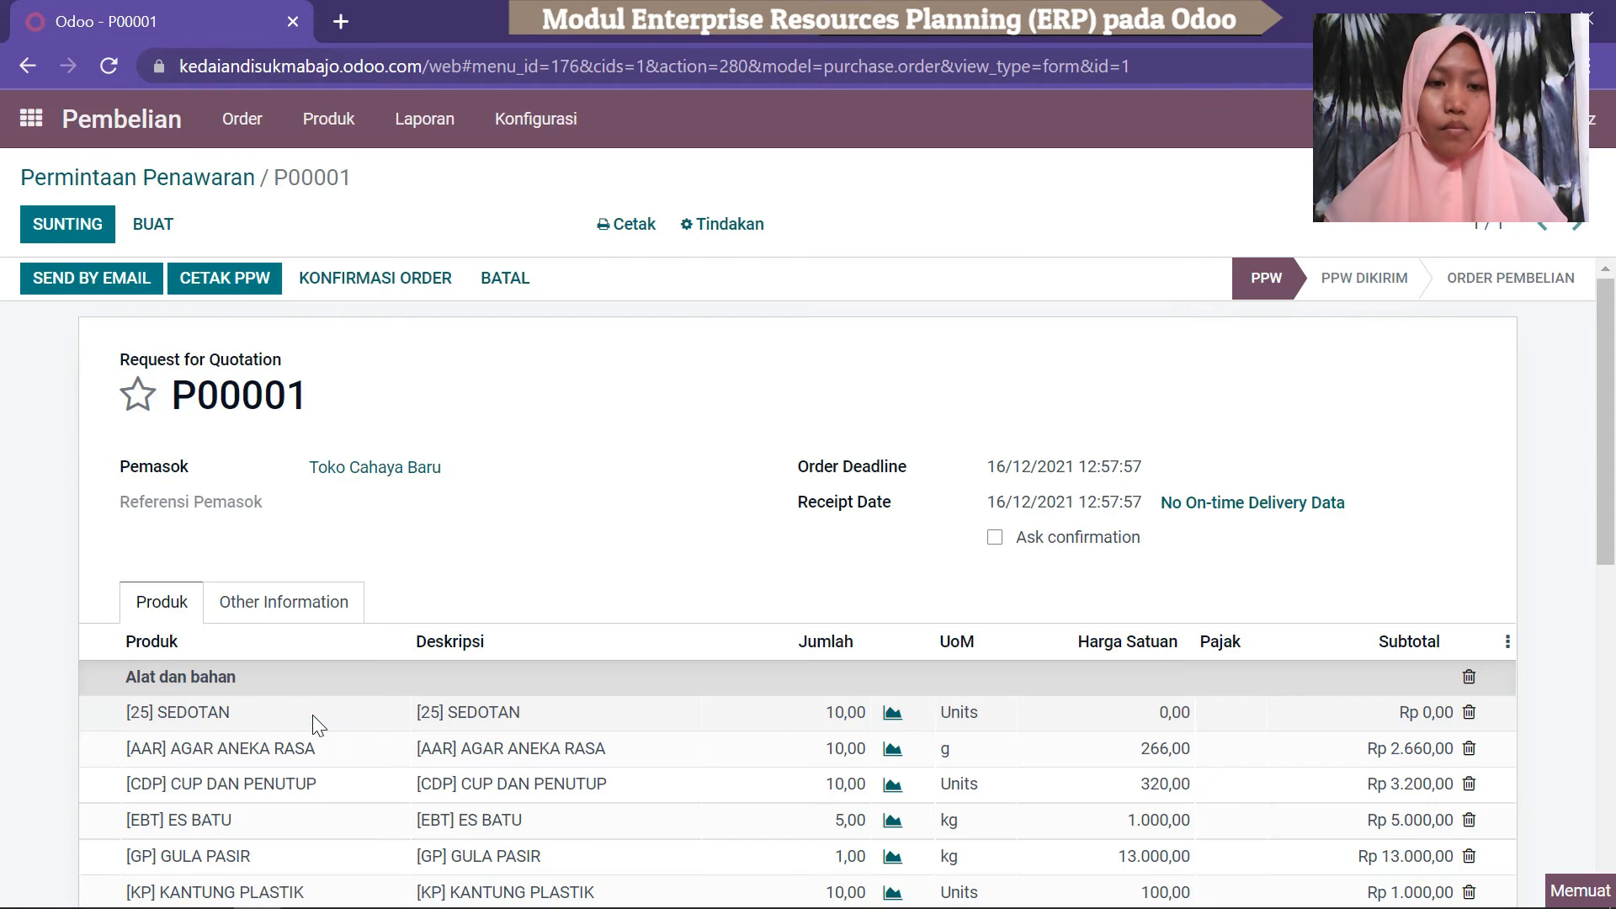
pyautogui.scroll(-3, 1442, 471)
pyautogui.scroll(3, 1442, 430)
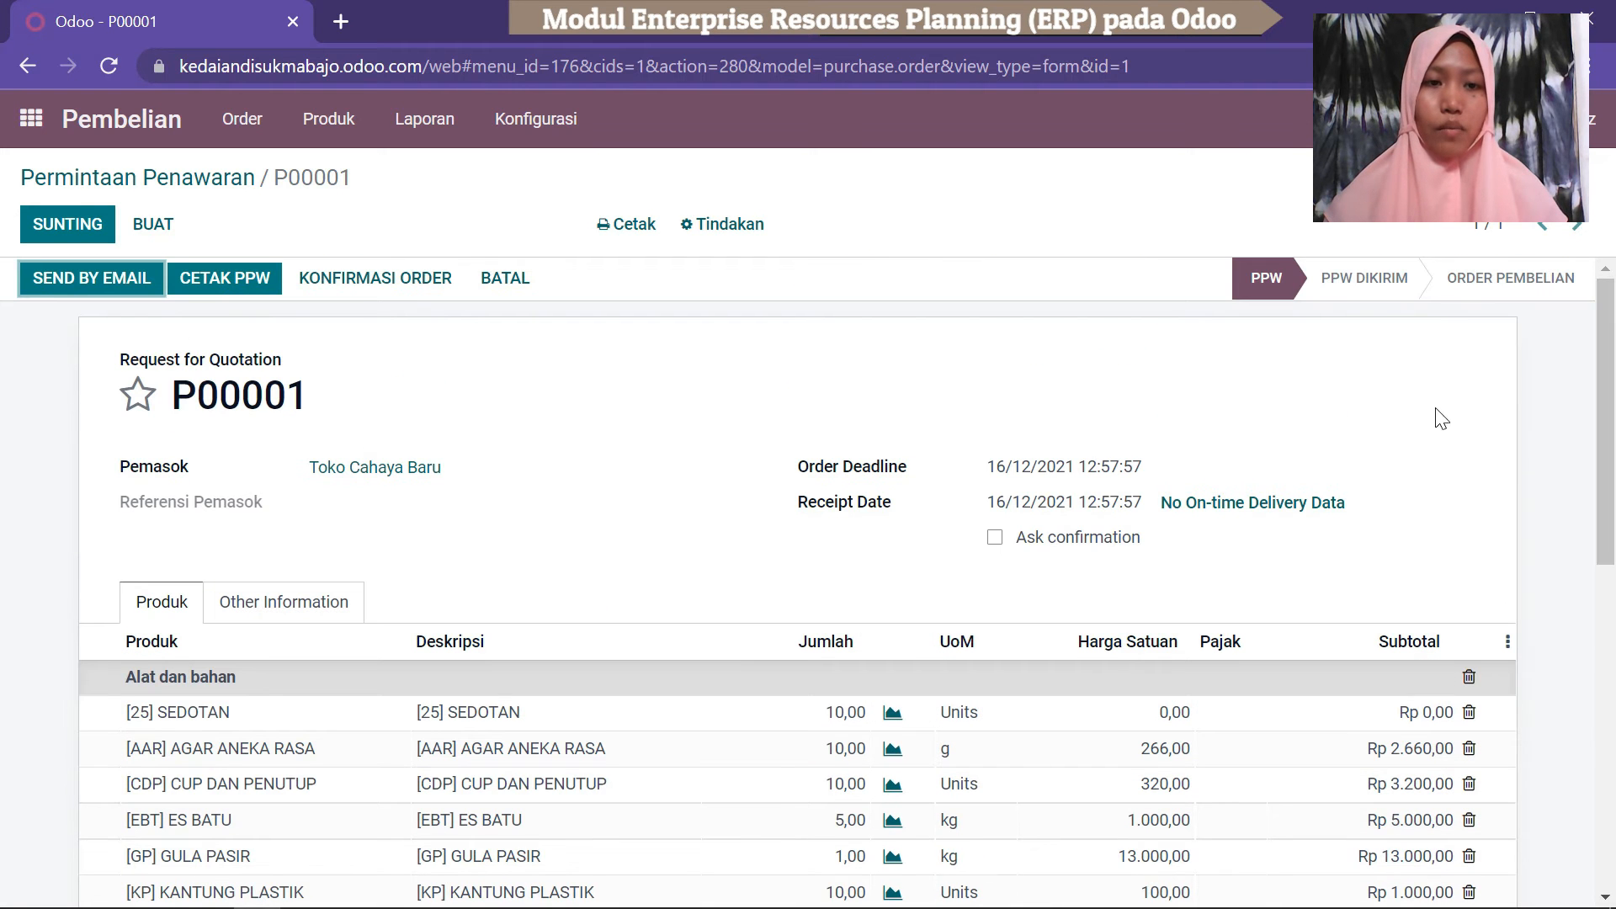
# Confirm the Toko Cahaya Baru quotation request as a purchase order and review its product lines.
pyautogui.click(417, 291)
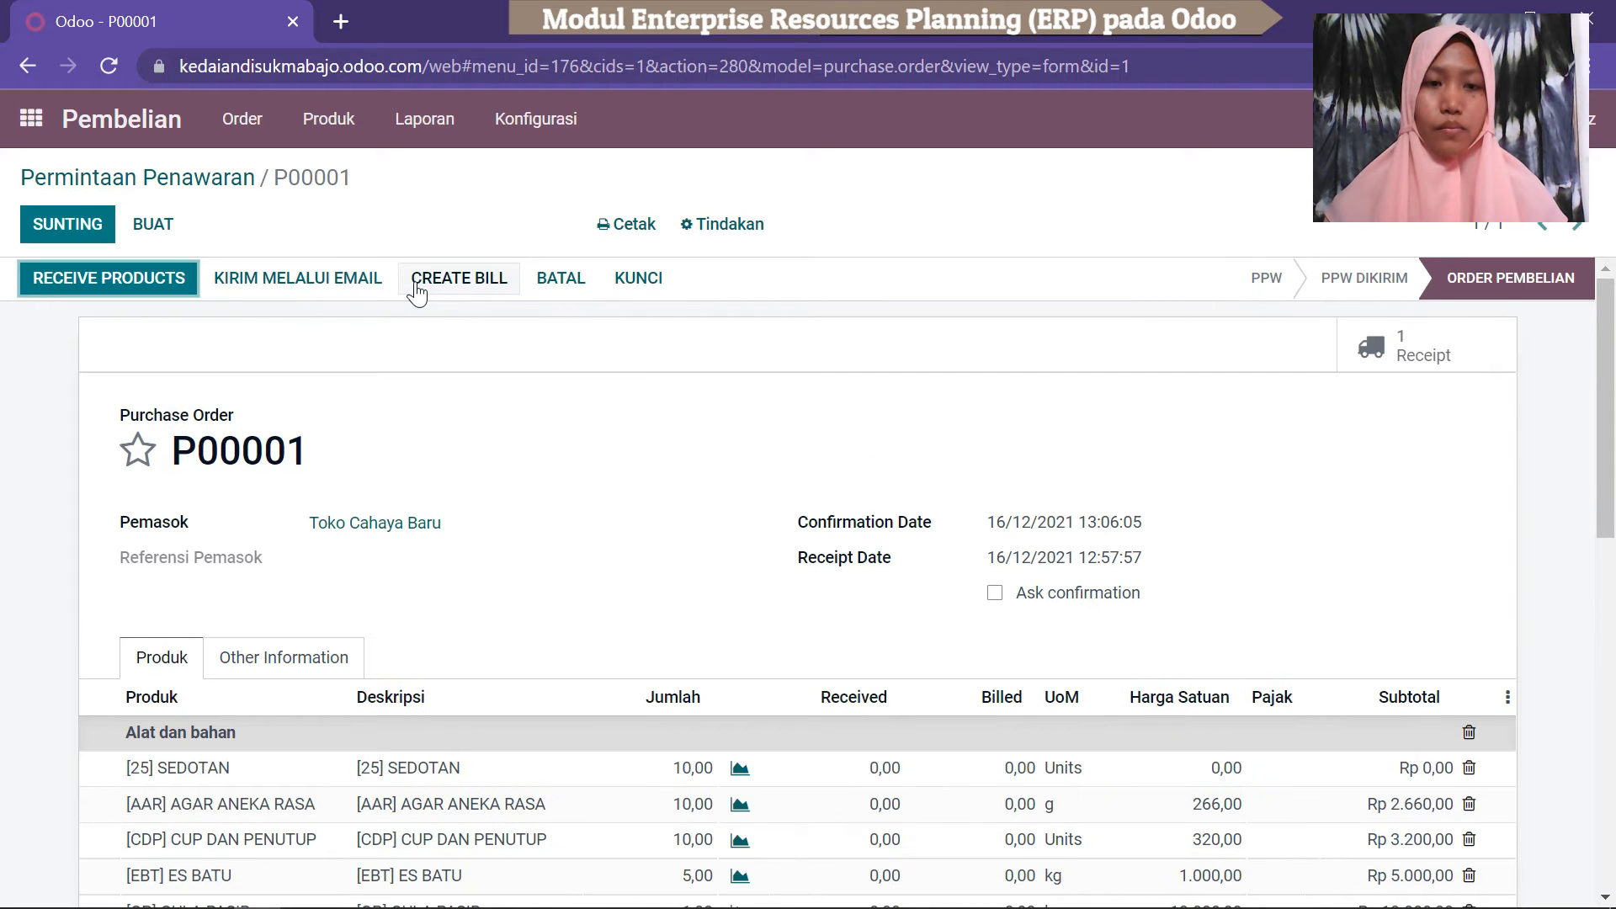
pyautogui.click(1610, 540)
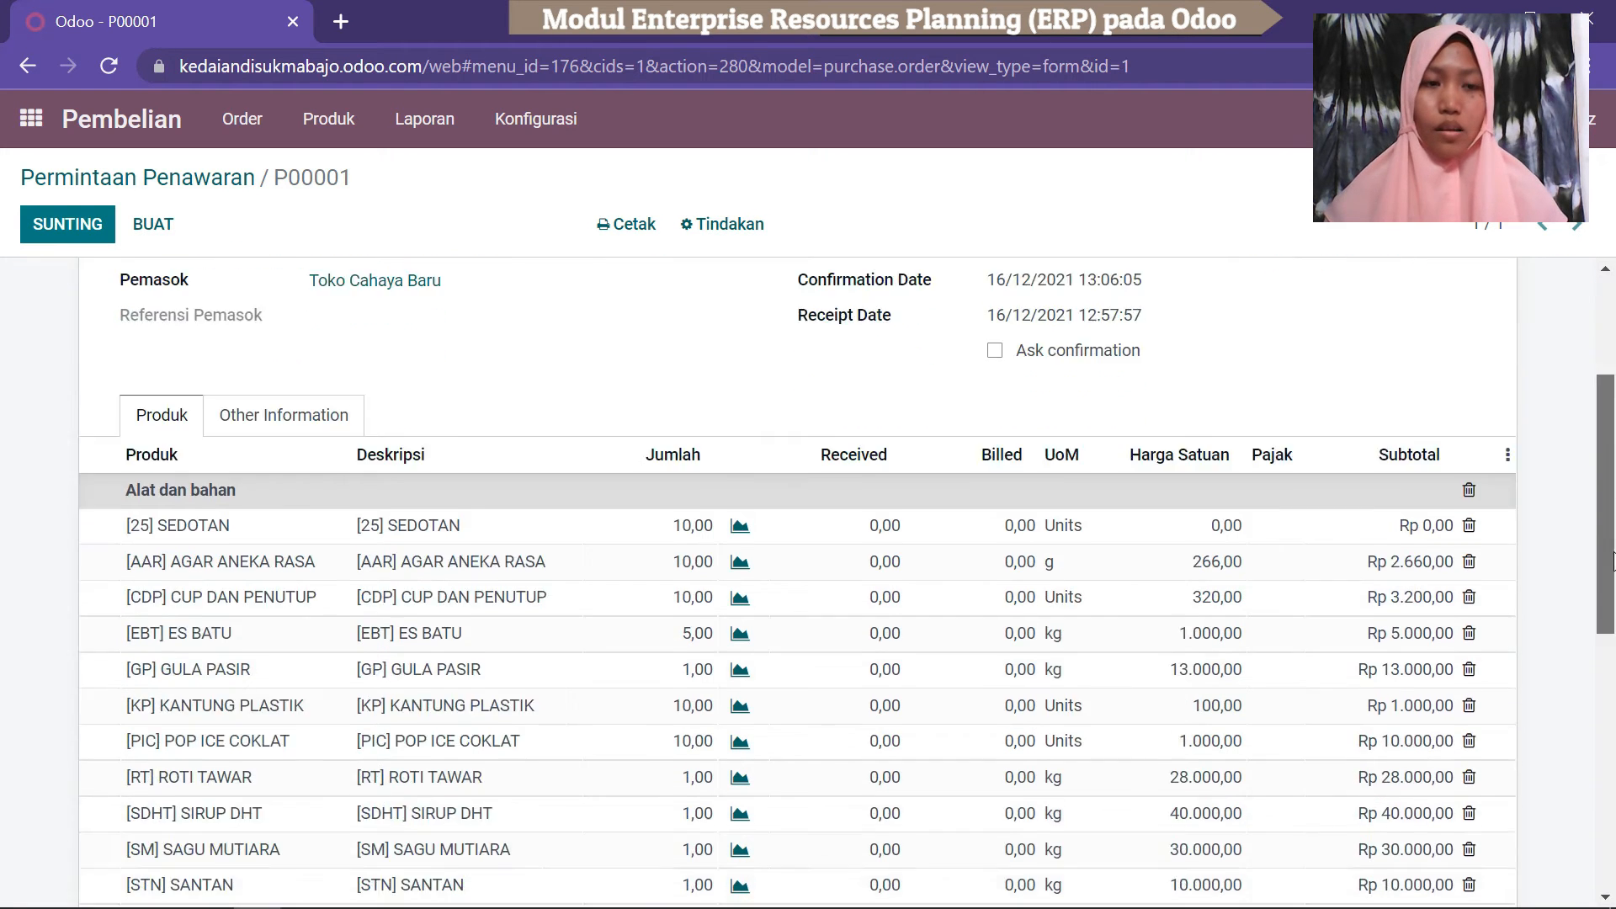
pyautogui.click(1611, 360)
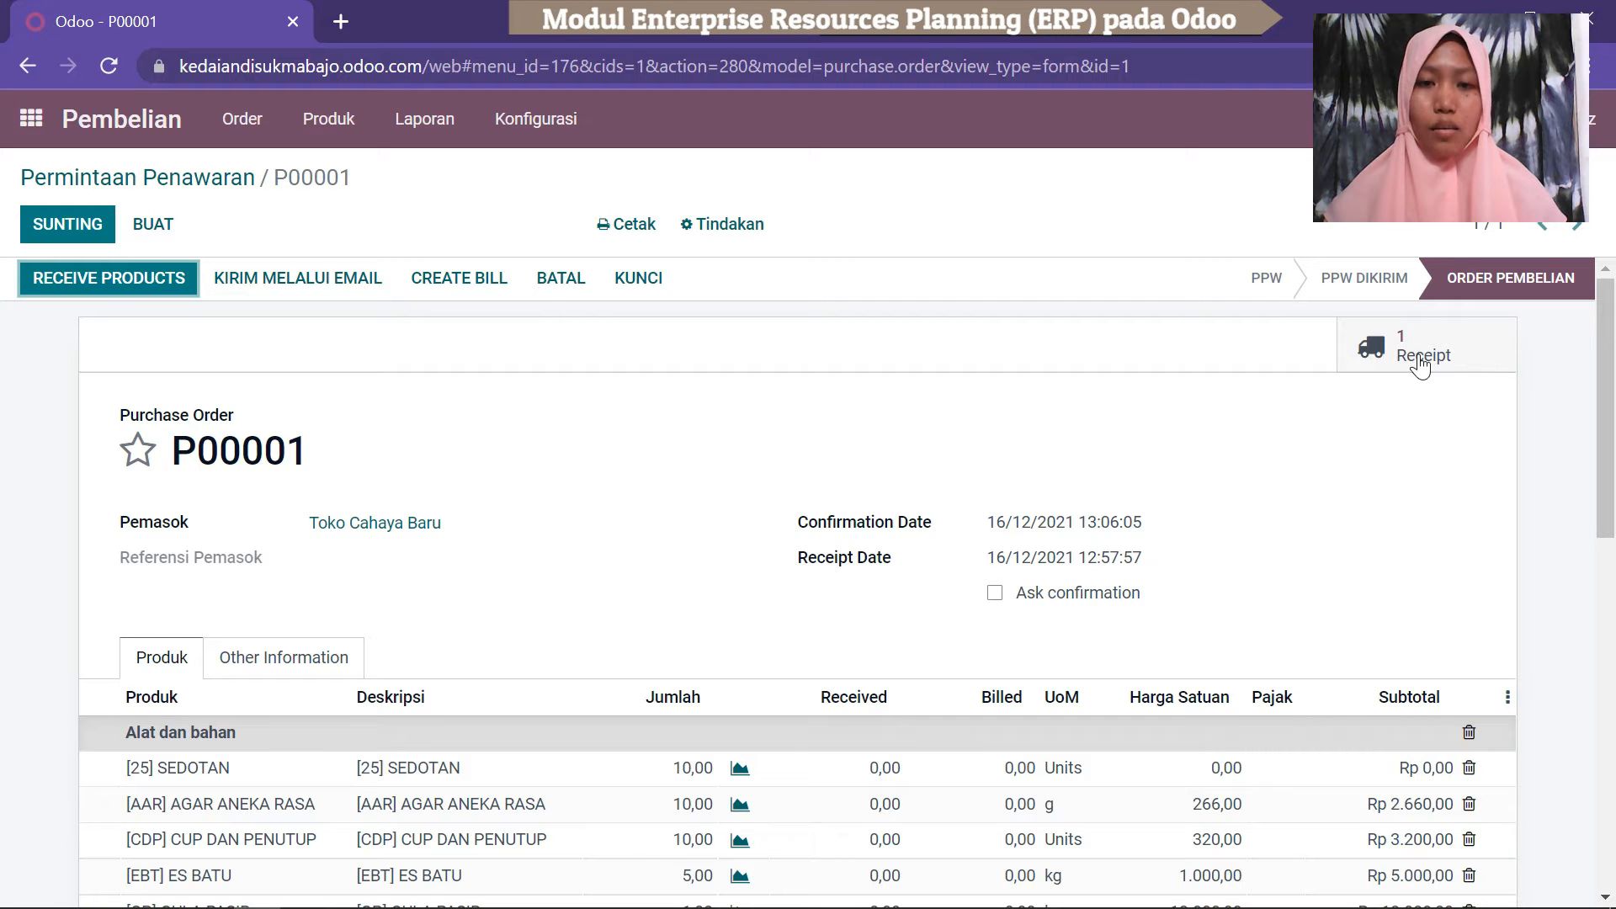
pyautogui.moveTo(1605, 362)
pyautogui.mouseDown()
pyautogui.moveTo(1605, 630)
pyautogui.moveTo(1605, 350)
pyautogui.mouseUp()
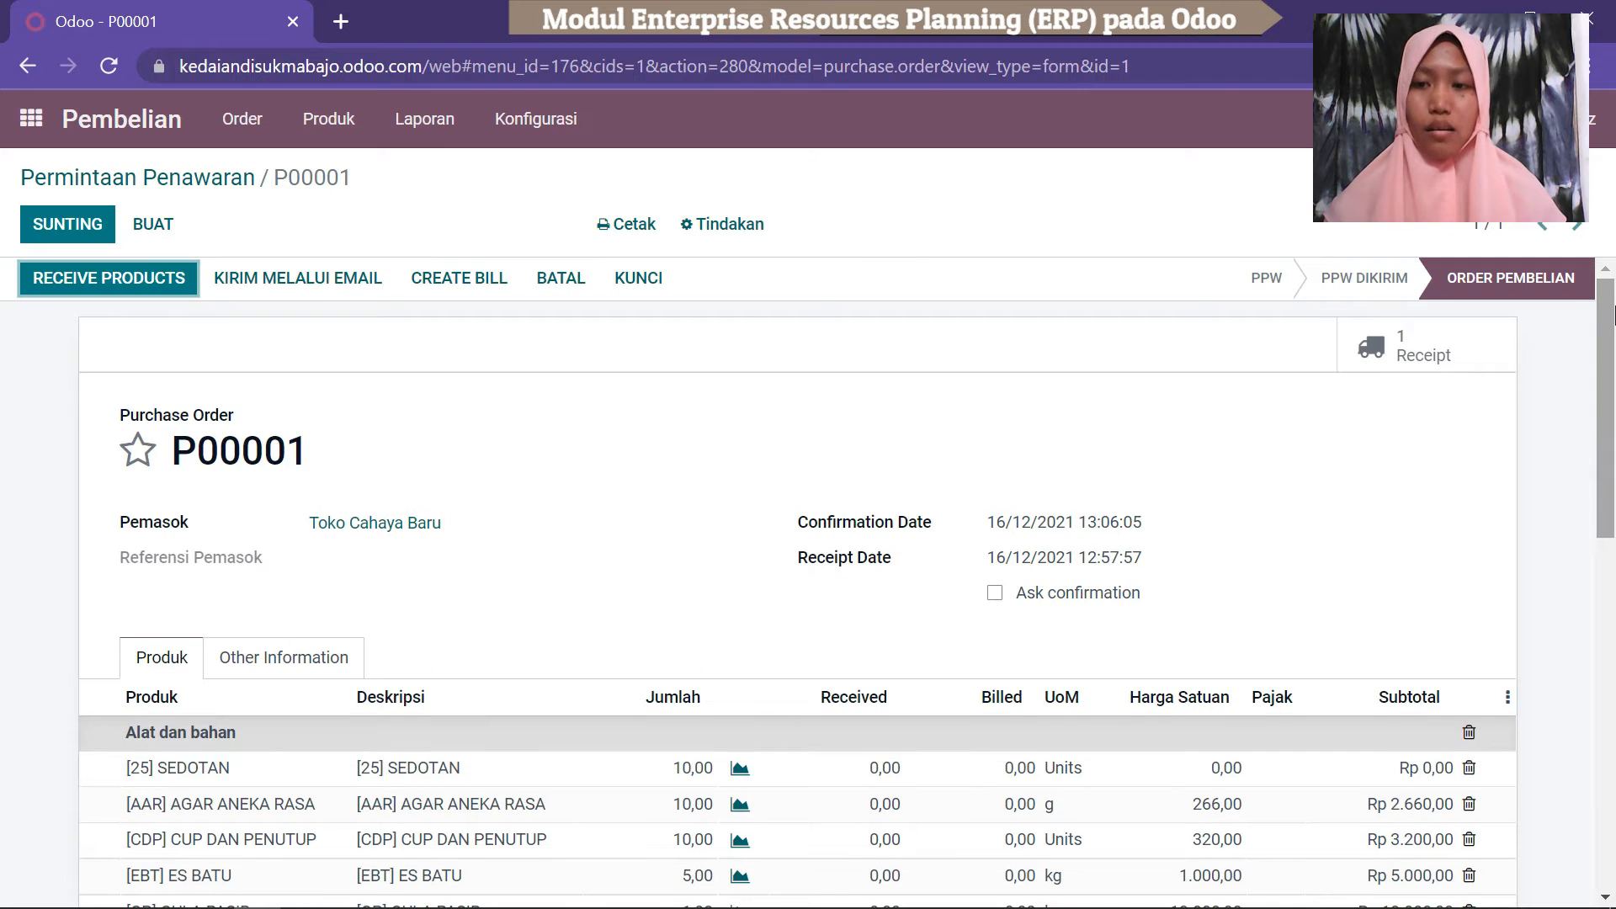
# Open the receipt linked to the purchase order and examine the demanded and completed quantities of its products.
pyautogui.click(1399, 349)
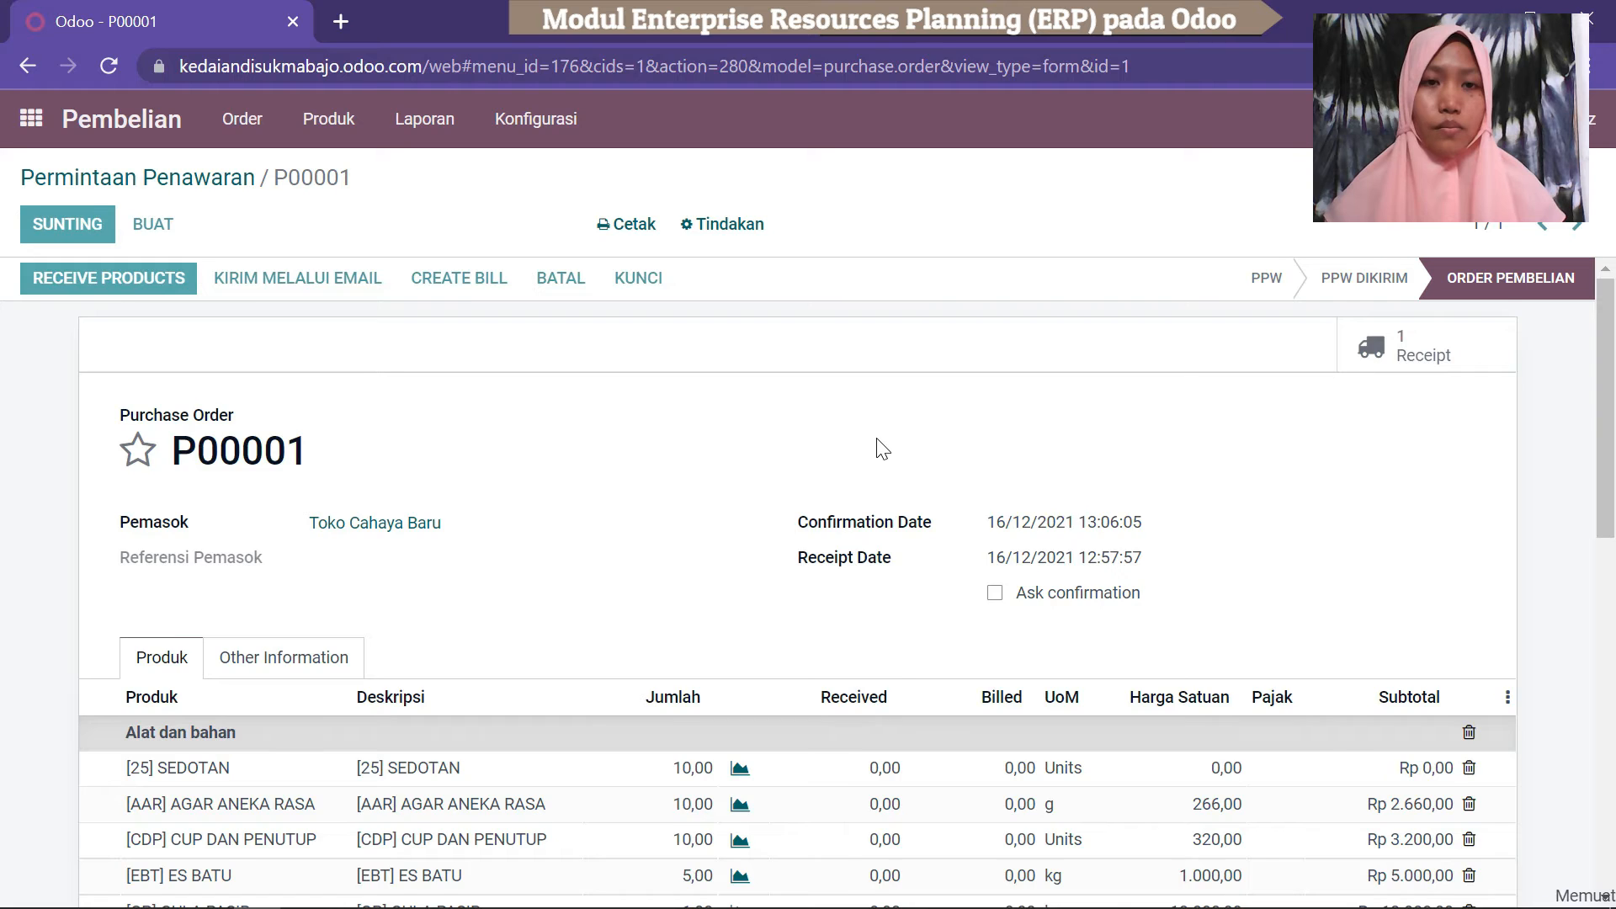
pyautogui.moveTo(1608, 311); pyautogui.dragTo(1615, 244)
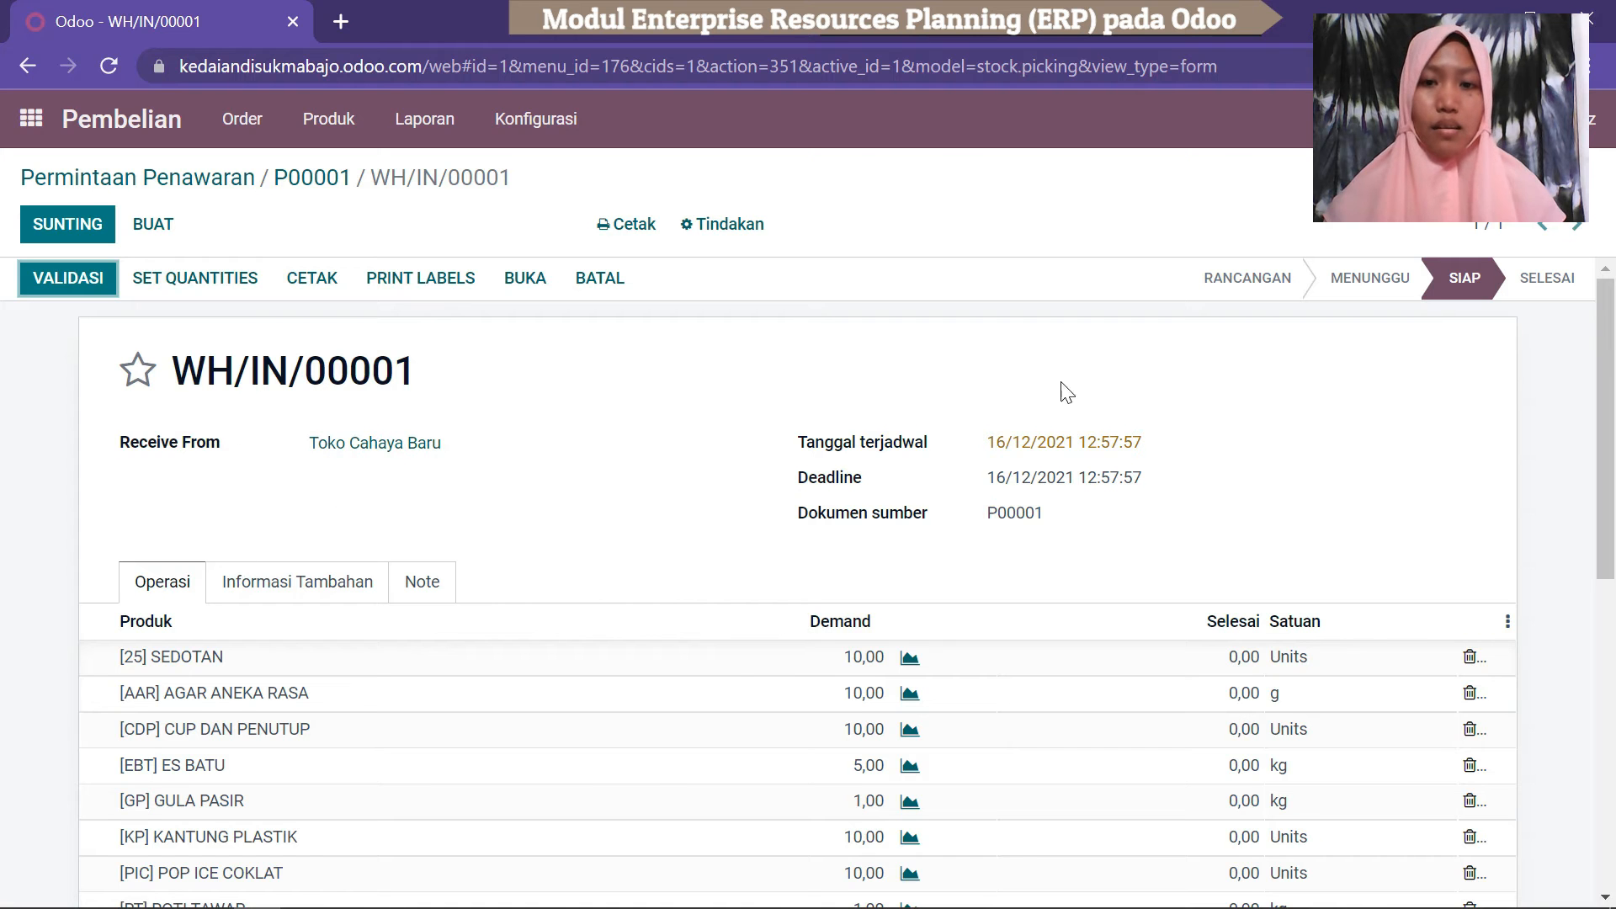
pyautogui.moveTo(1608, 395)
pyautogui.mouseDown()
pyautogui.moveTo(1608, 652)
pyautogui.moveTo(1608, 387)
pyautogui.mouseUp()
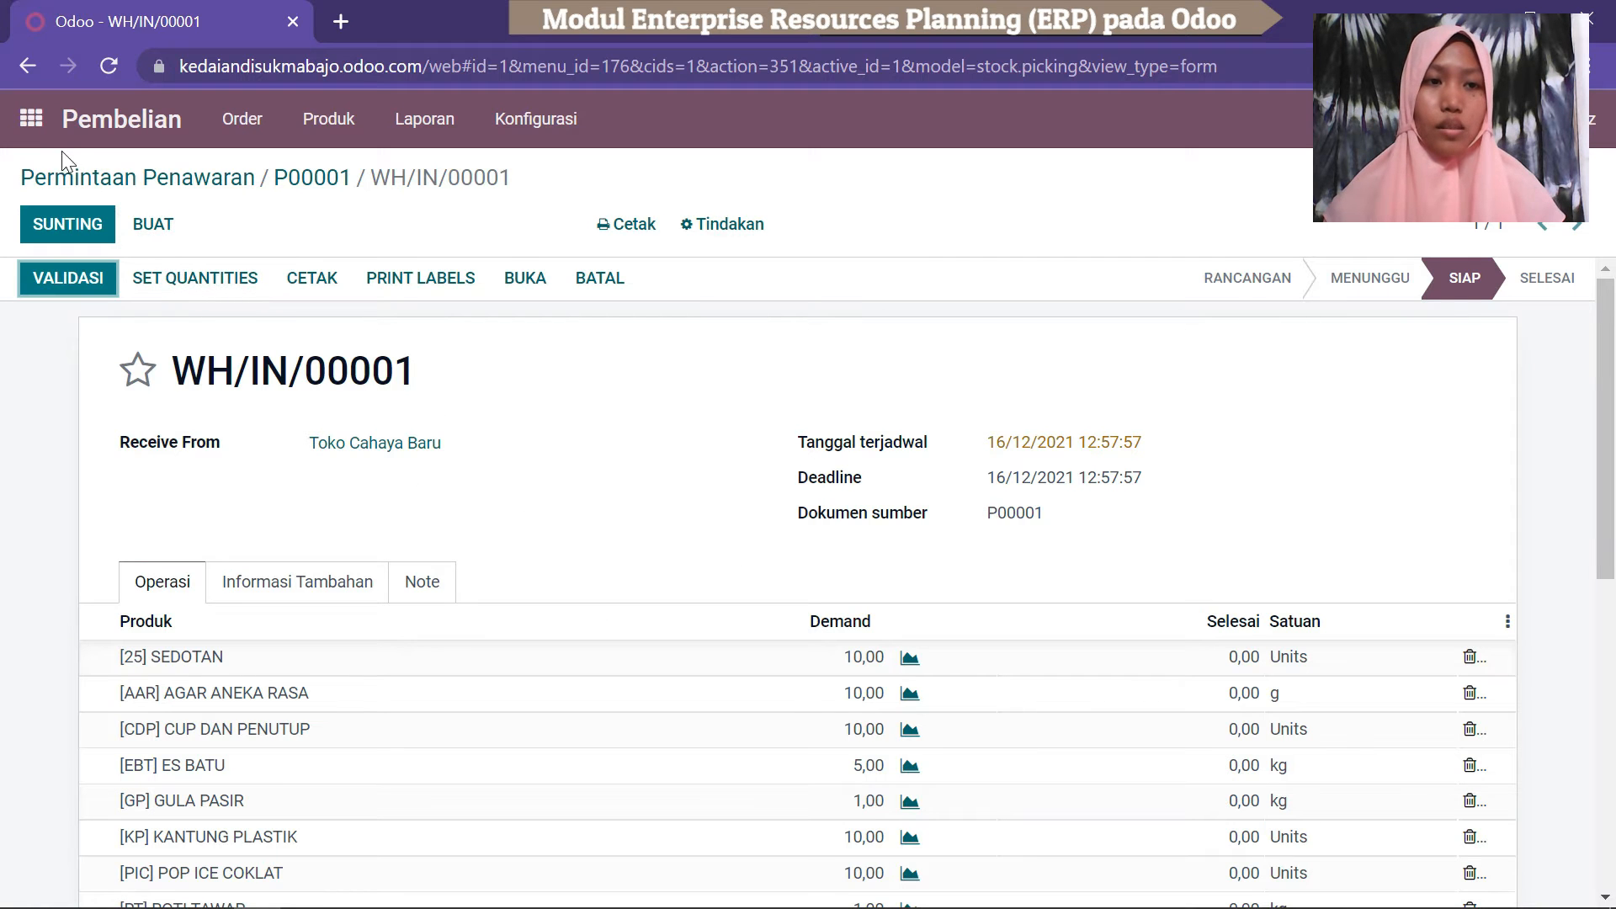
# Switch from the purchasing app to the Persediaan (Inventory) app overview.
pyautogui.click(30, 120)
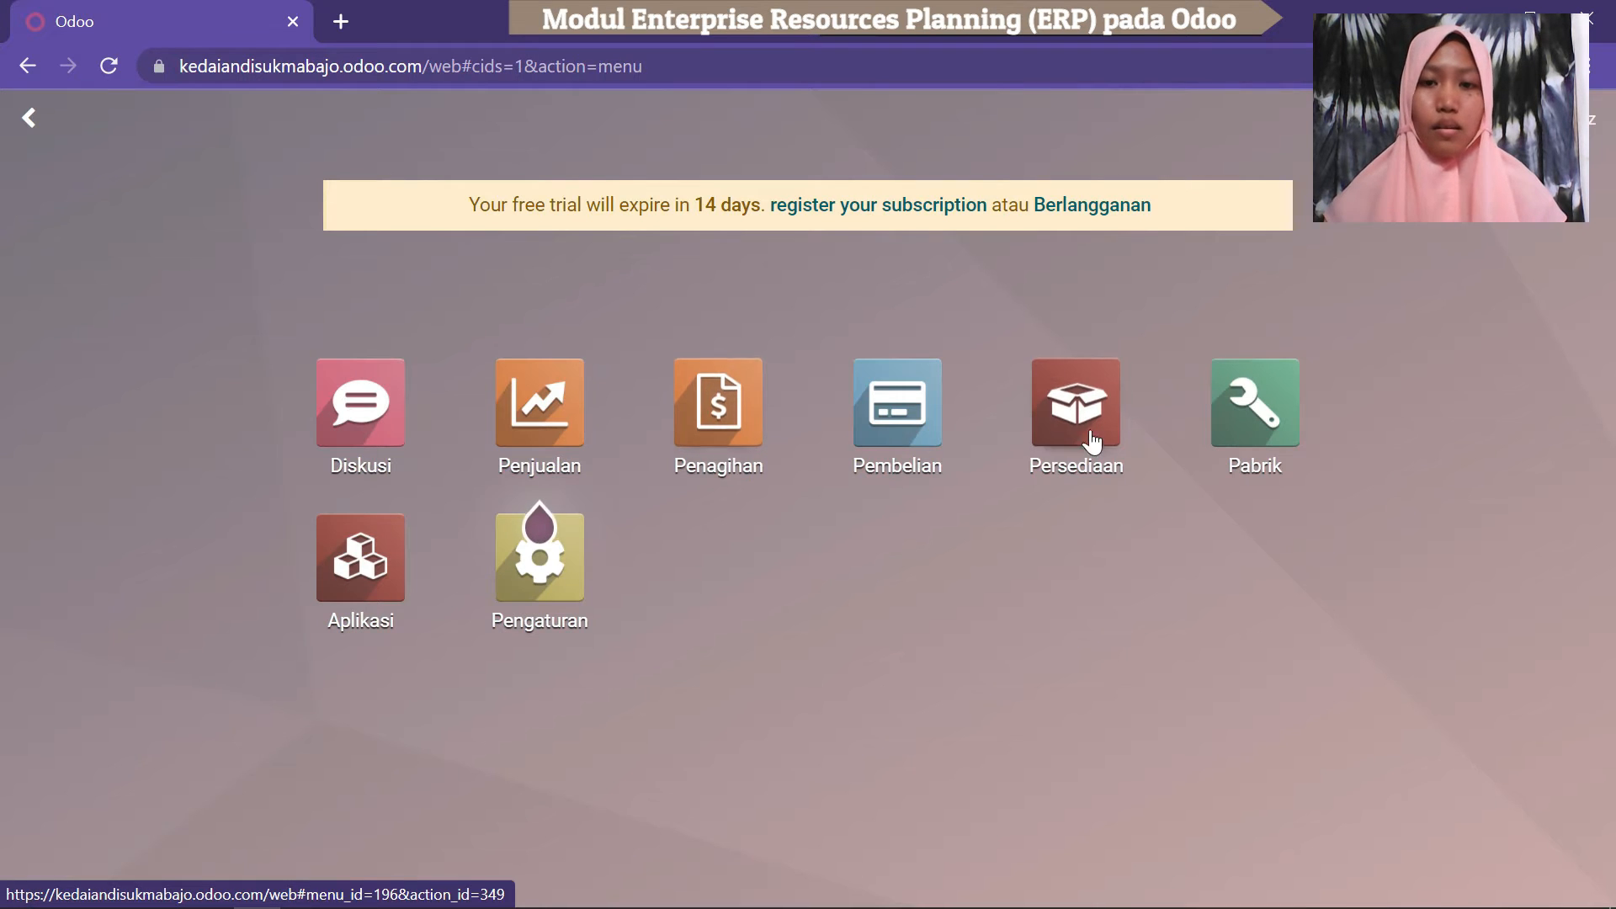
pyautogui.click(1050, 438)
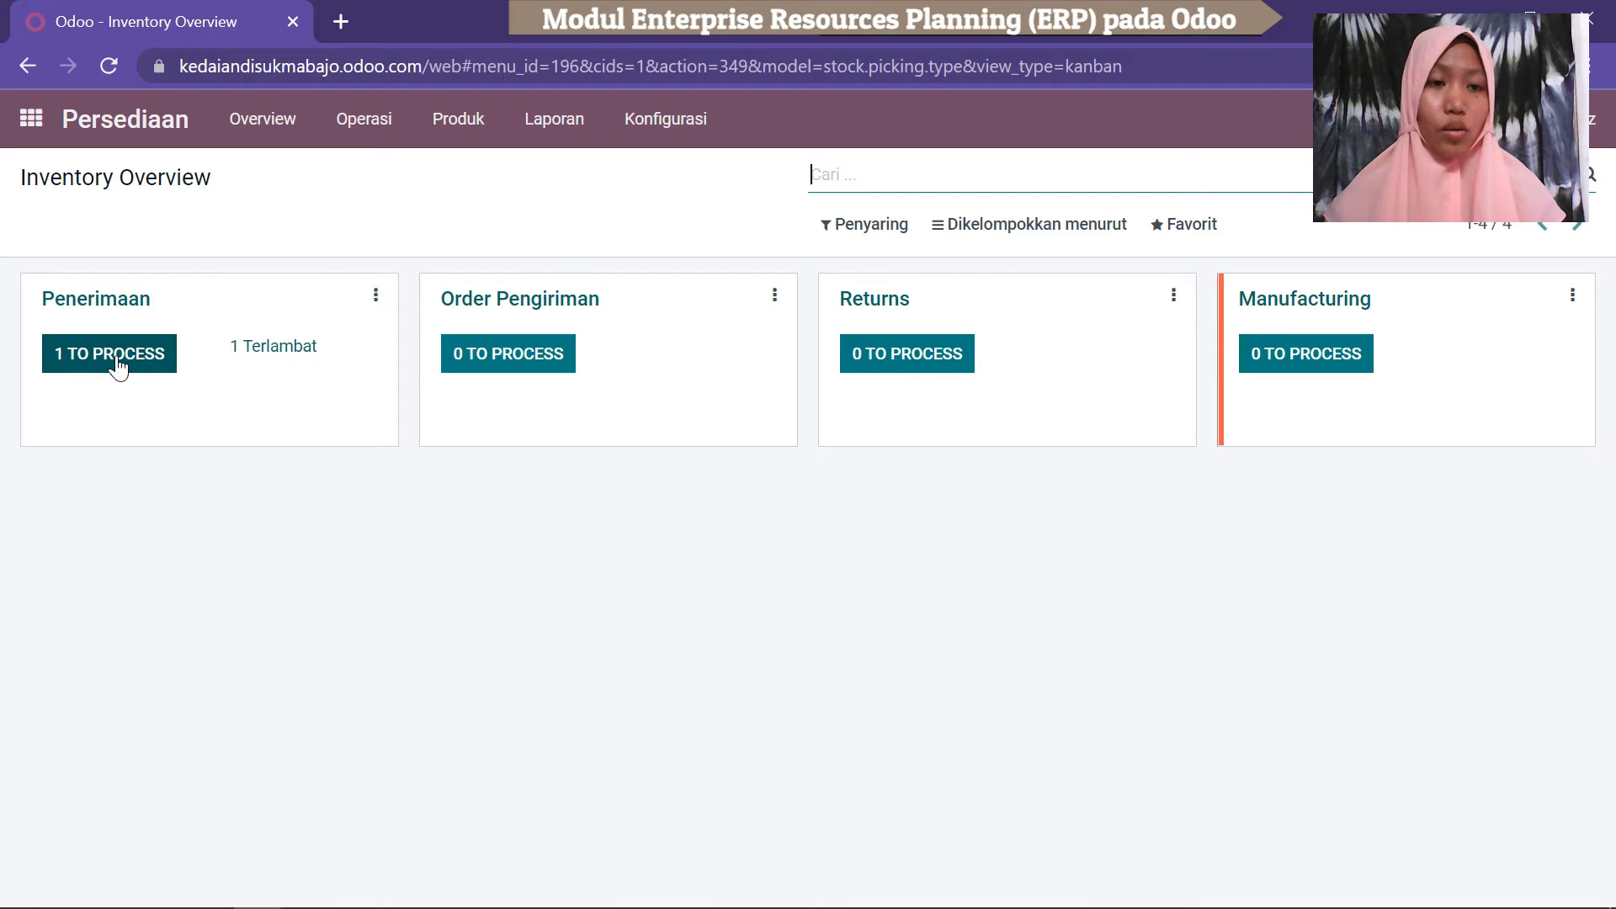
# Open the ready incoming receipt from Toko Cahaya Baru in the Penerimaan operations.
pyautogui.click(89, 360)
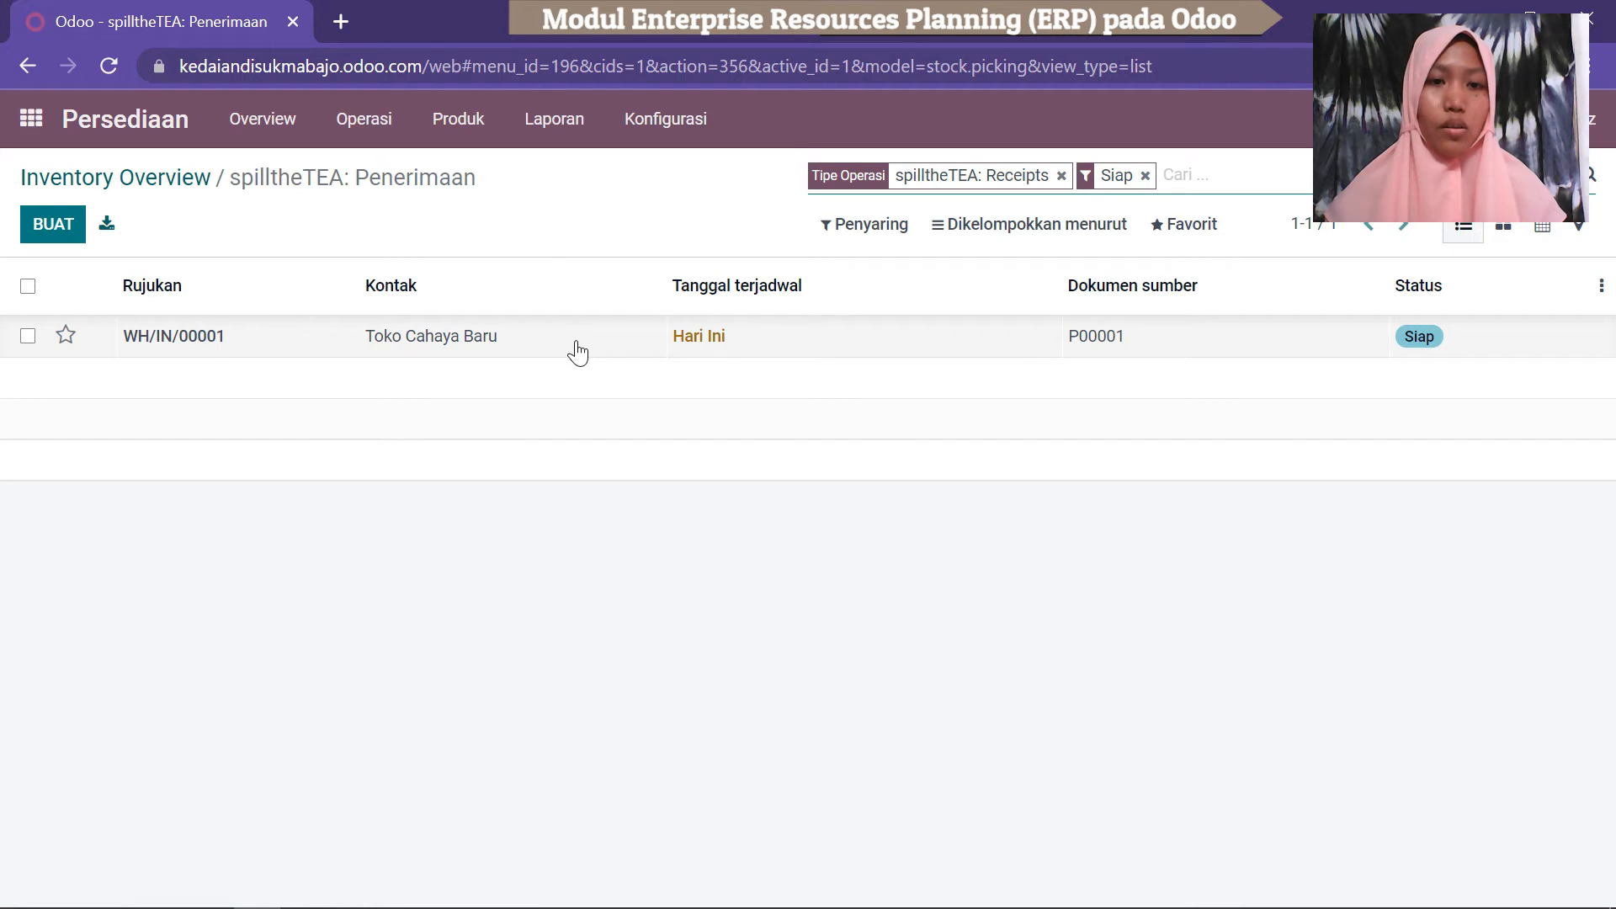
pyautogui.click(742, 343)
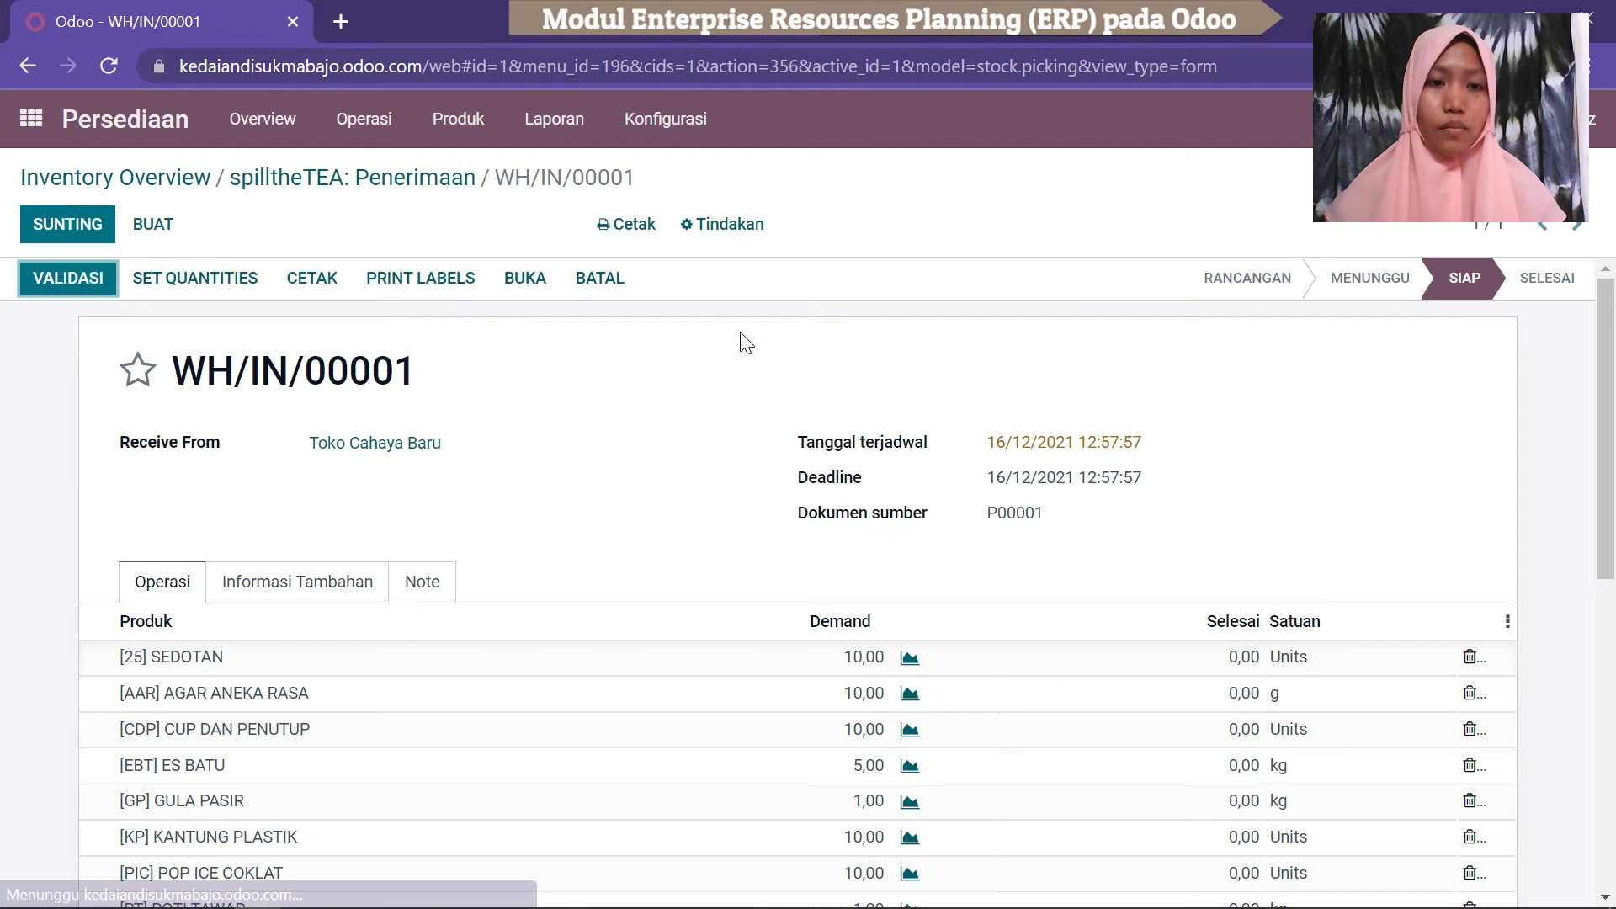
pyautogui.scroll(-3, 1585, 402)
pyautogui.scroll(3, 1515, 406)
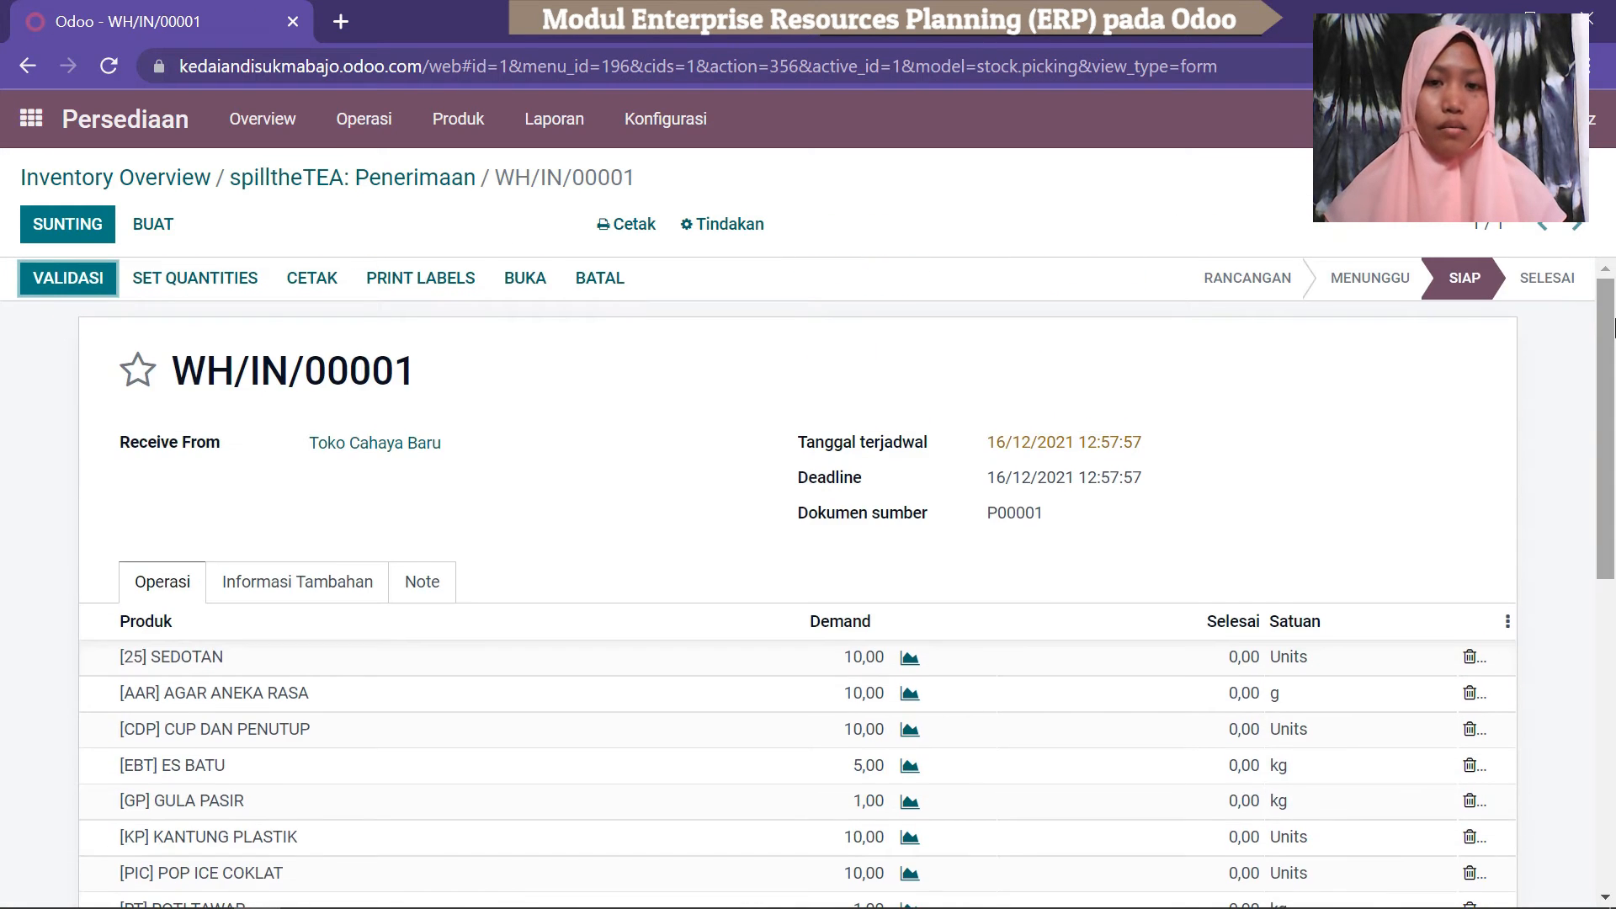
# Edit the receipt and set its scheduled date (Tanggal terjadwal) to 17/12/2021.
pyautogui.click(88, 240)
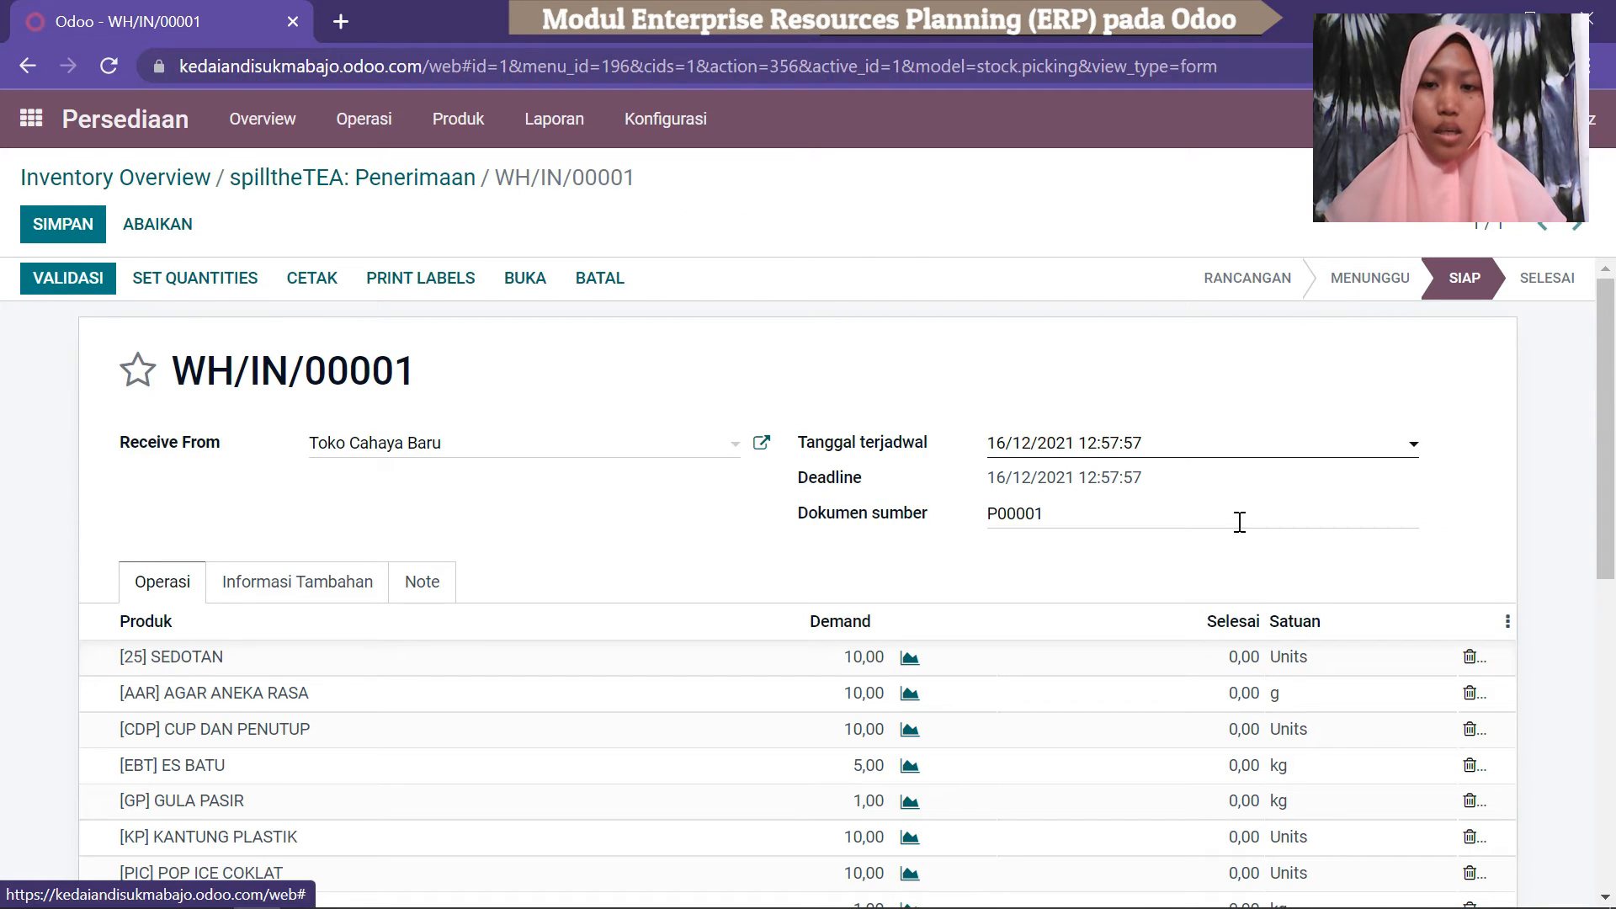
pyautogui.click(1415, 446)
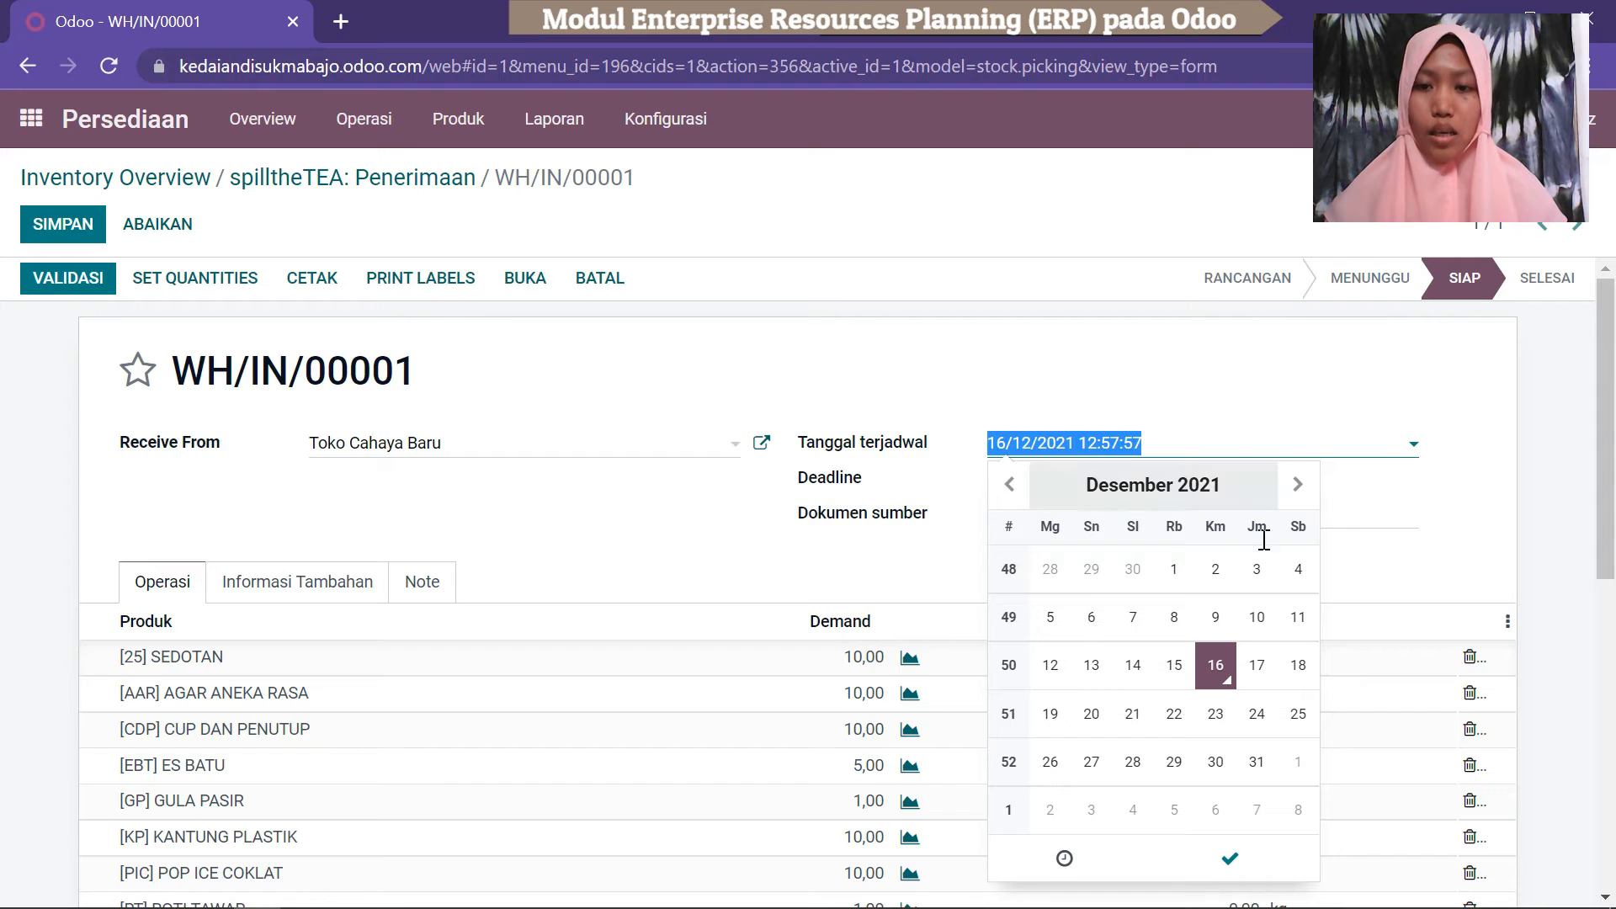
pyautogui.click(1264, 665)
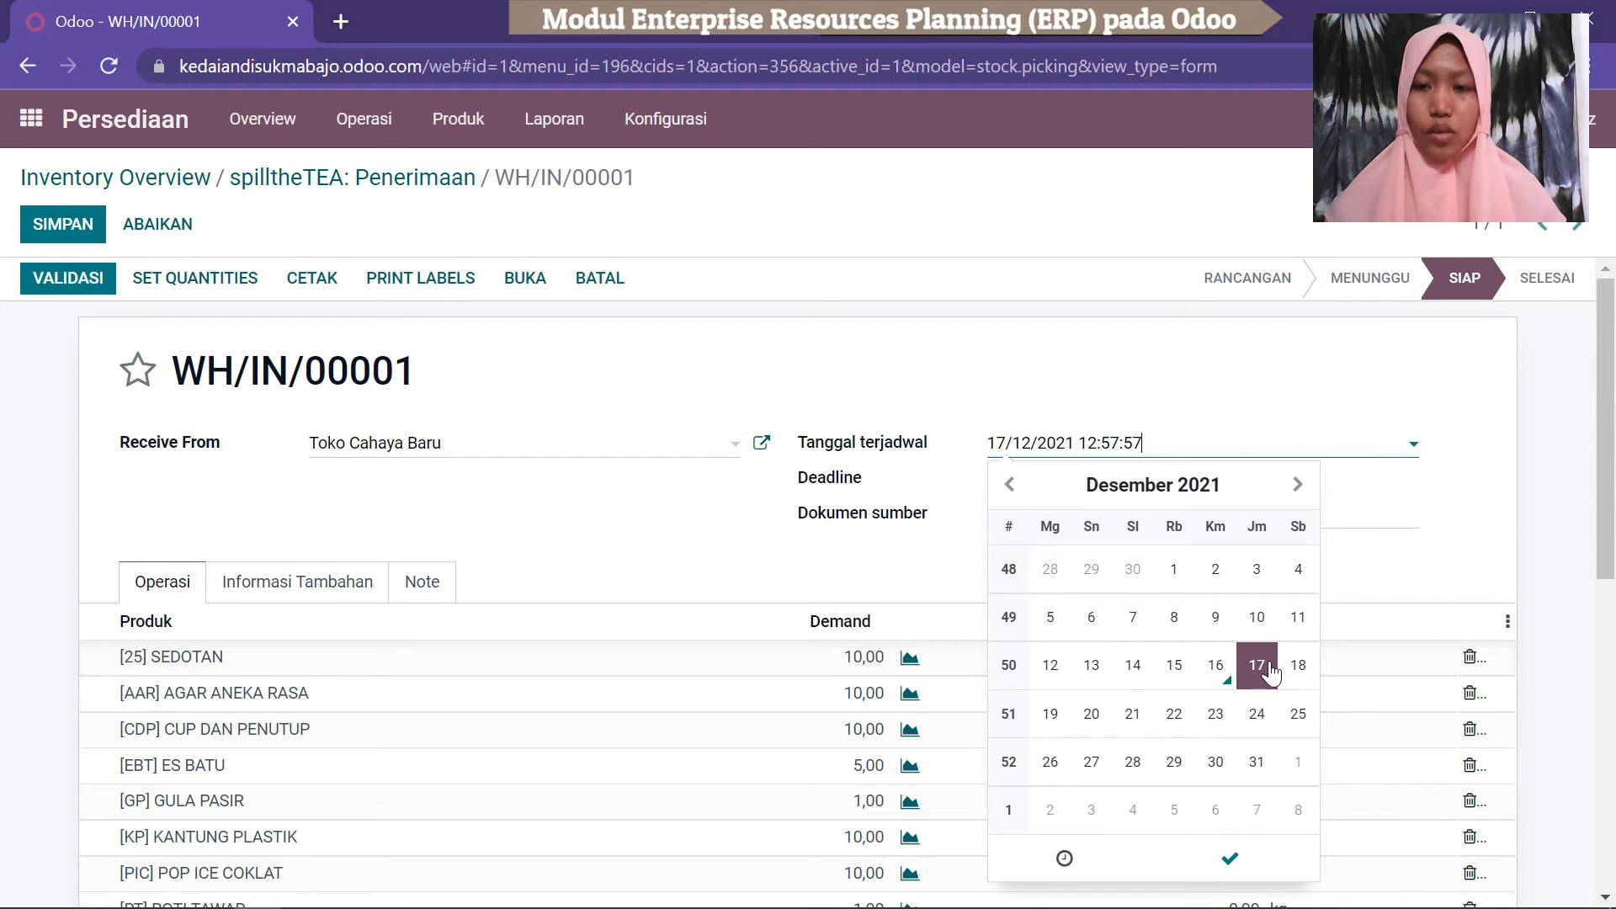
pyautogui.click(1495, 480)
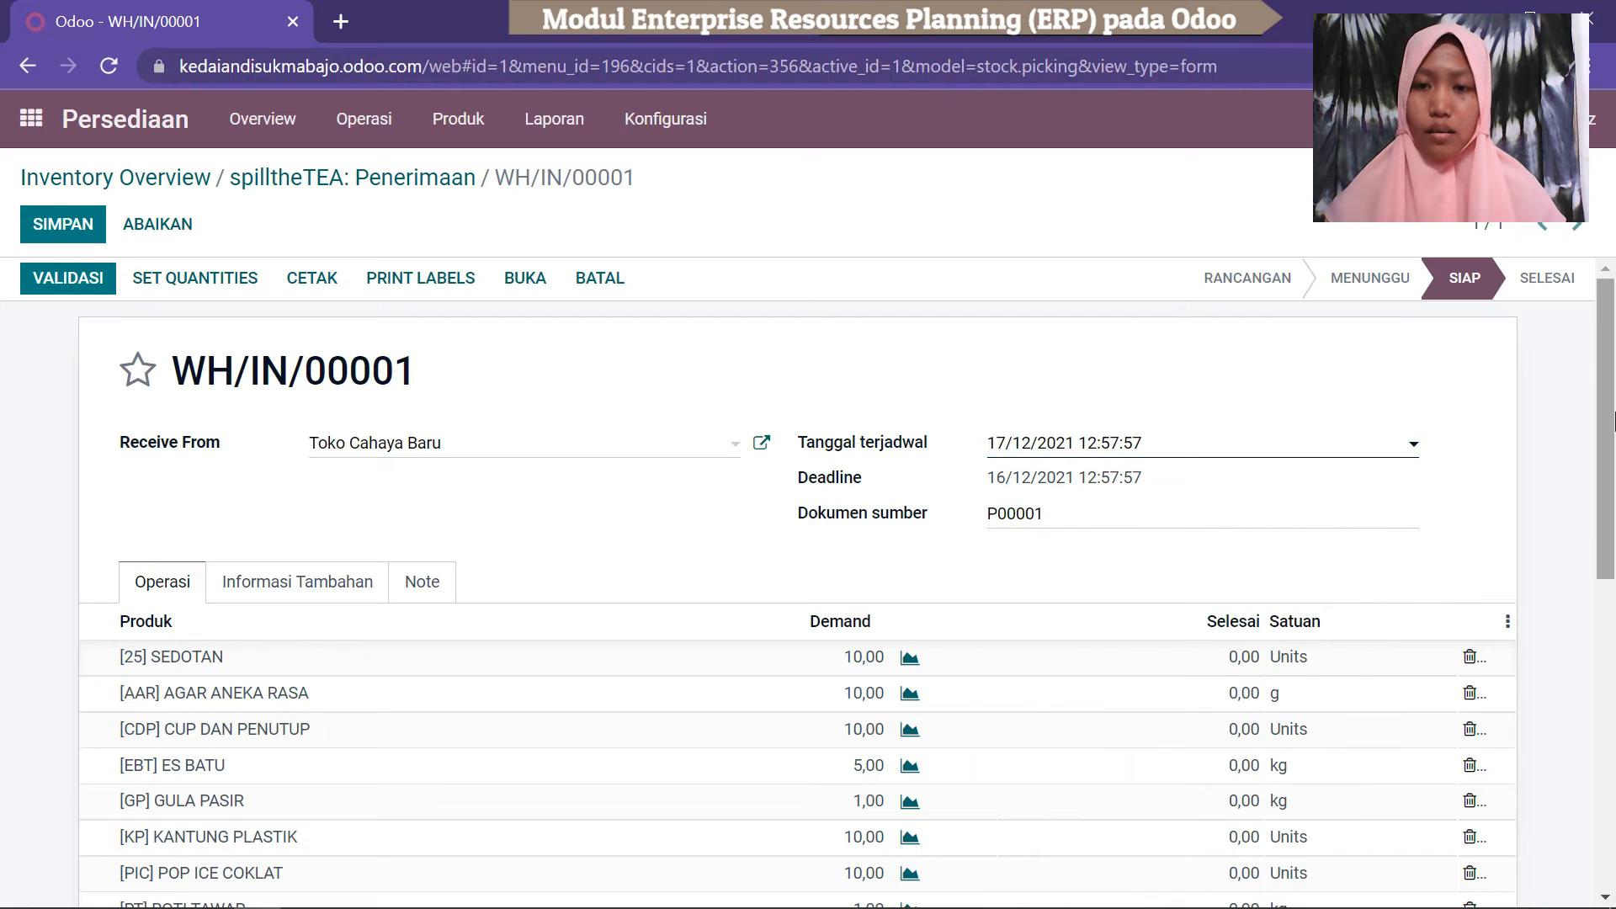
# Set the done quantity (Selesai) of the SEDOTAN line to 20 Units and save the receipt.
pyautogui.scroll(-3, 1609, 505)
pyautogui.scroll(-1, 1612, 545)
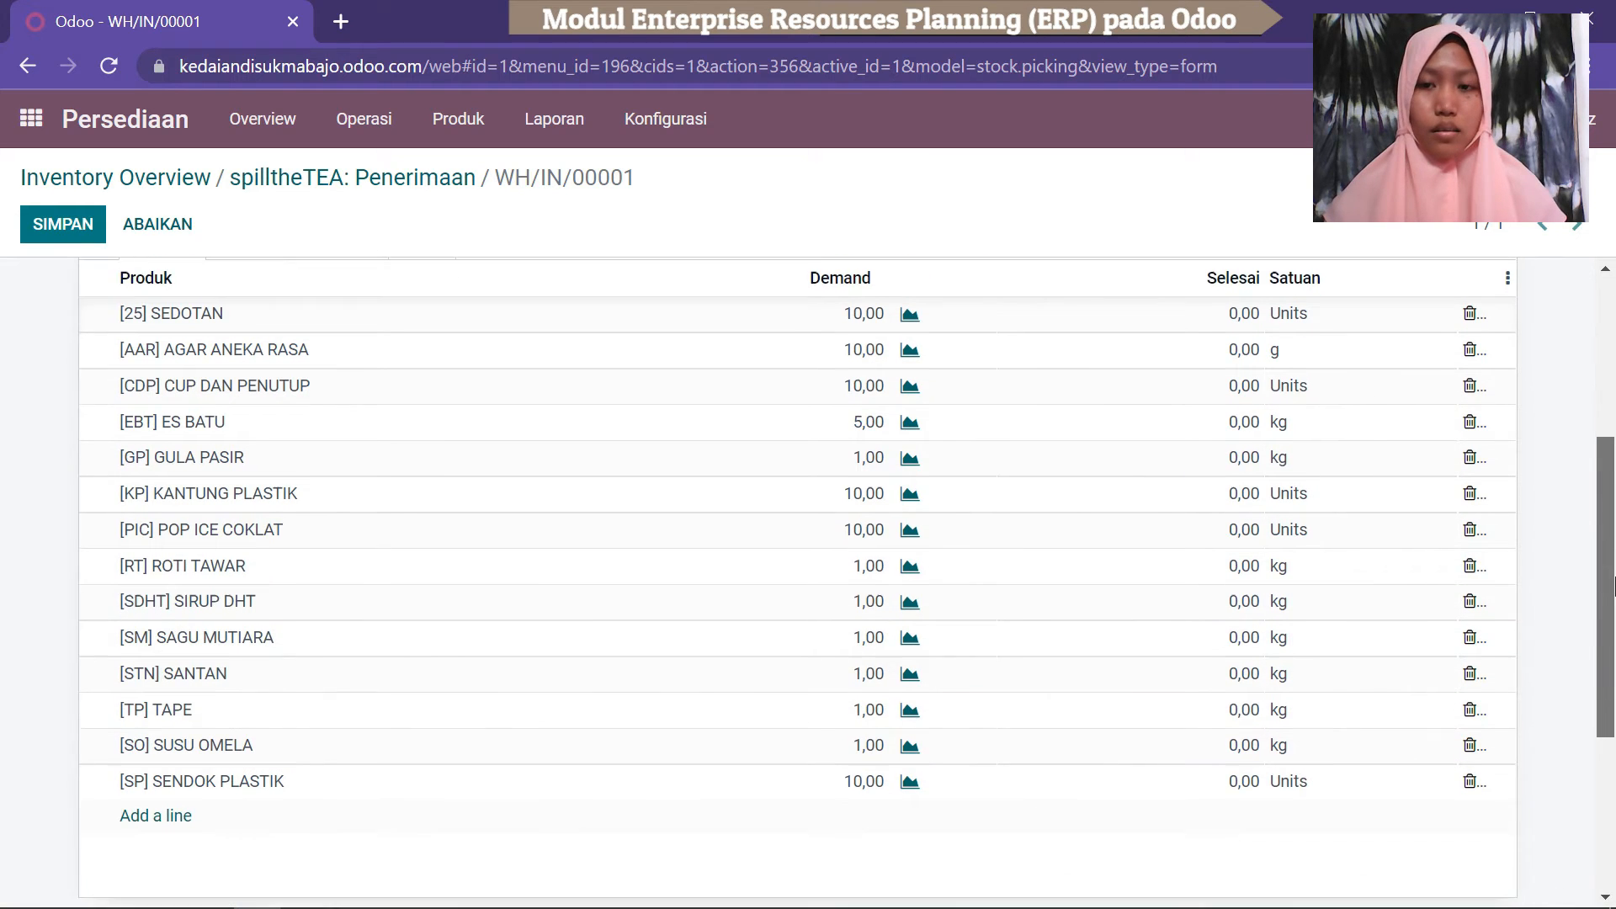
pyautogui.scroll(1, 1612, 559)
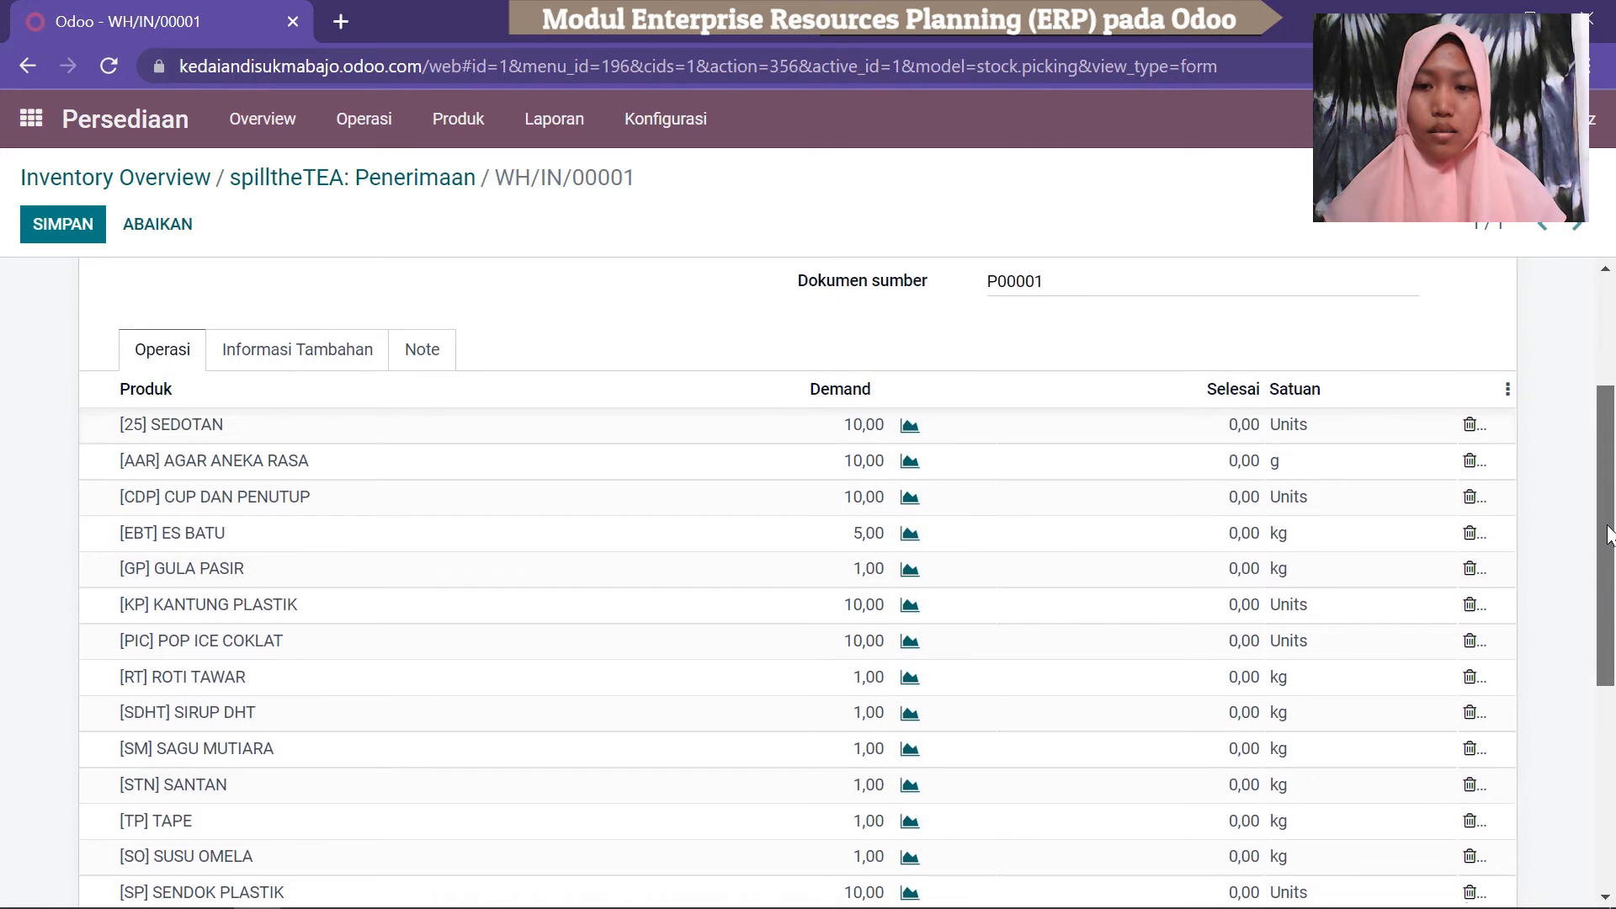
pyautogui.scroll(-2, 1612, 564)
pyautogui.scroll(1, 1610, 566)
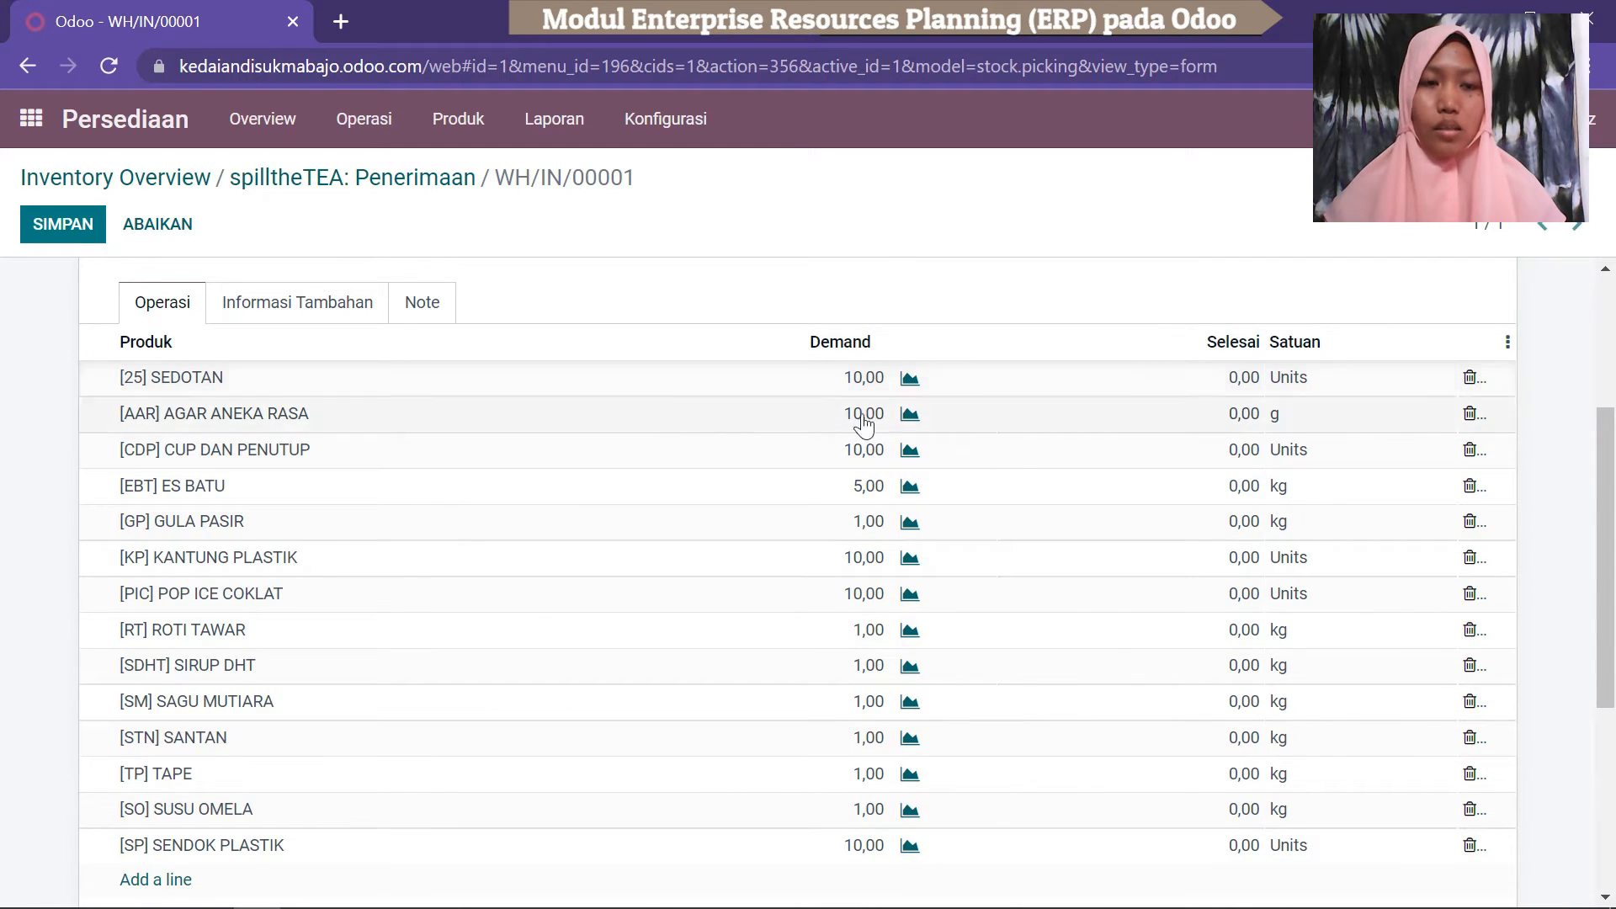
pyautogui.click(1244, 379)
pyautogui.write('20')
pyautogui.click(1121, 310)
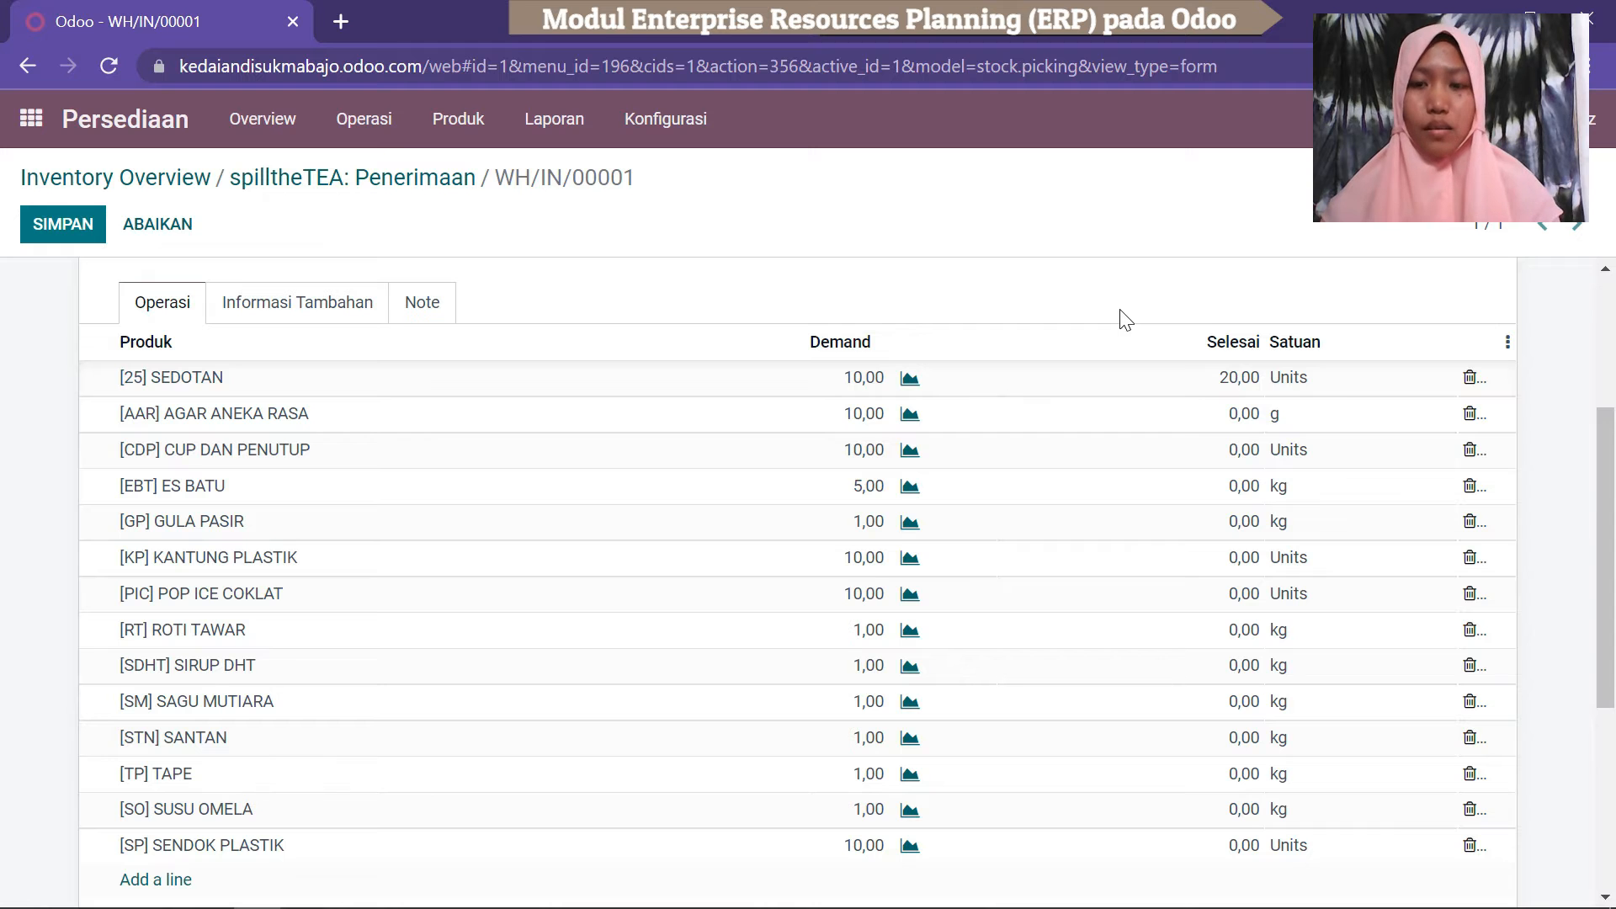
pyautogui.moveTo(1606, 502); pyautogui.dragTo(1615, 358)
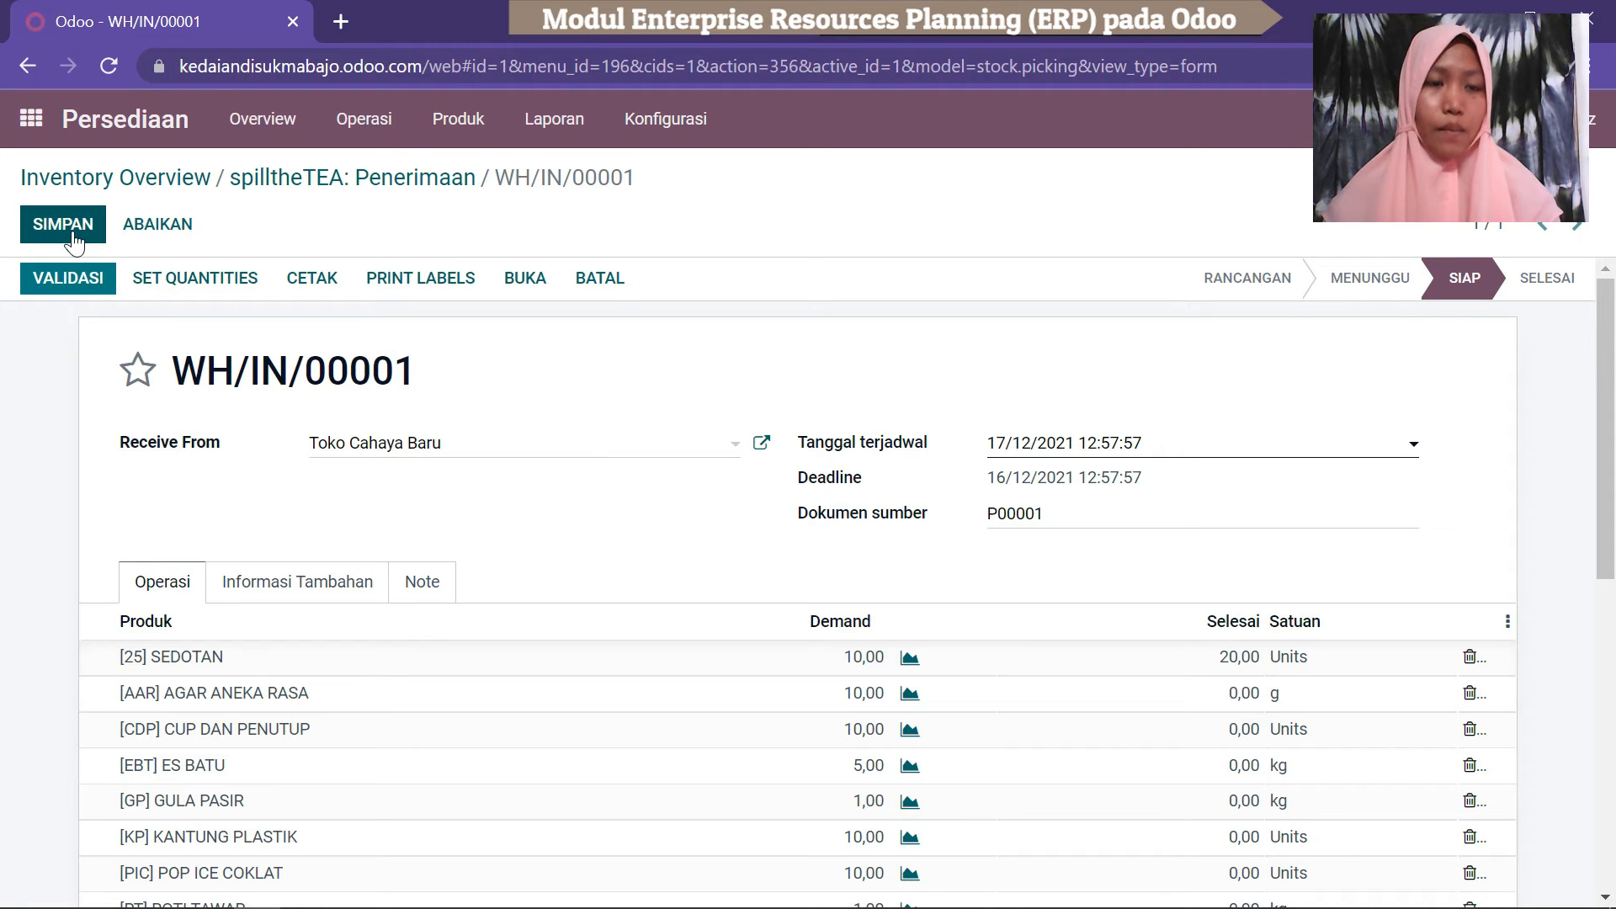
pyautogui.moveTo(1615, 425); pyautogui.dragTo(1615, 424)
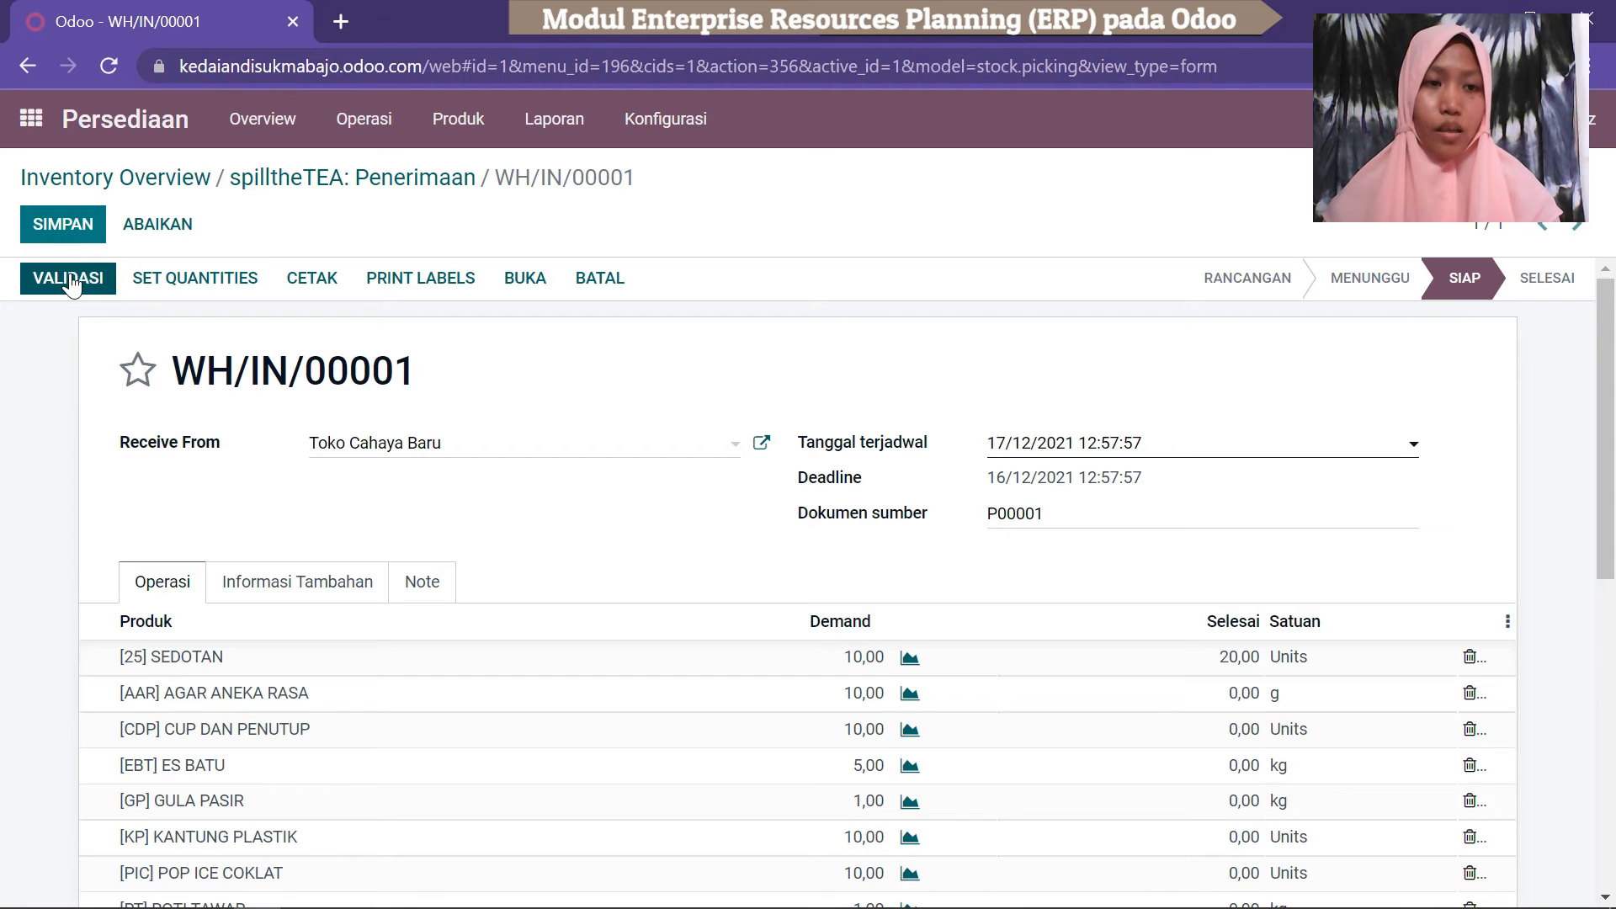
pyautogui.click(49, 225)
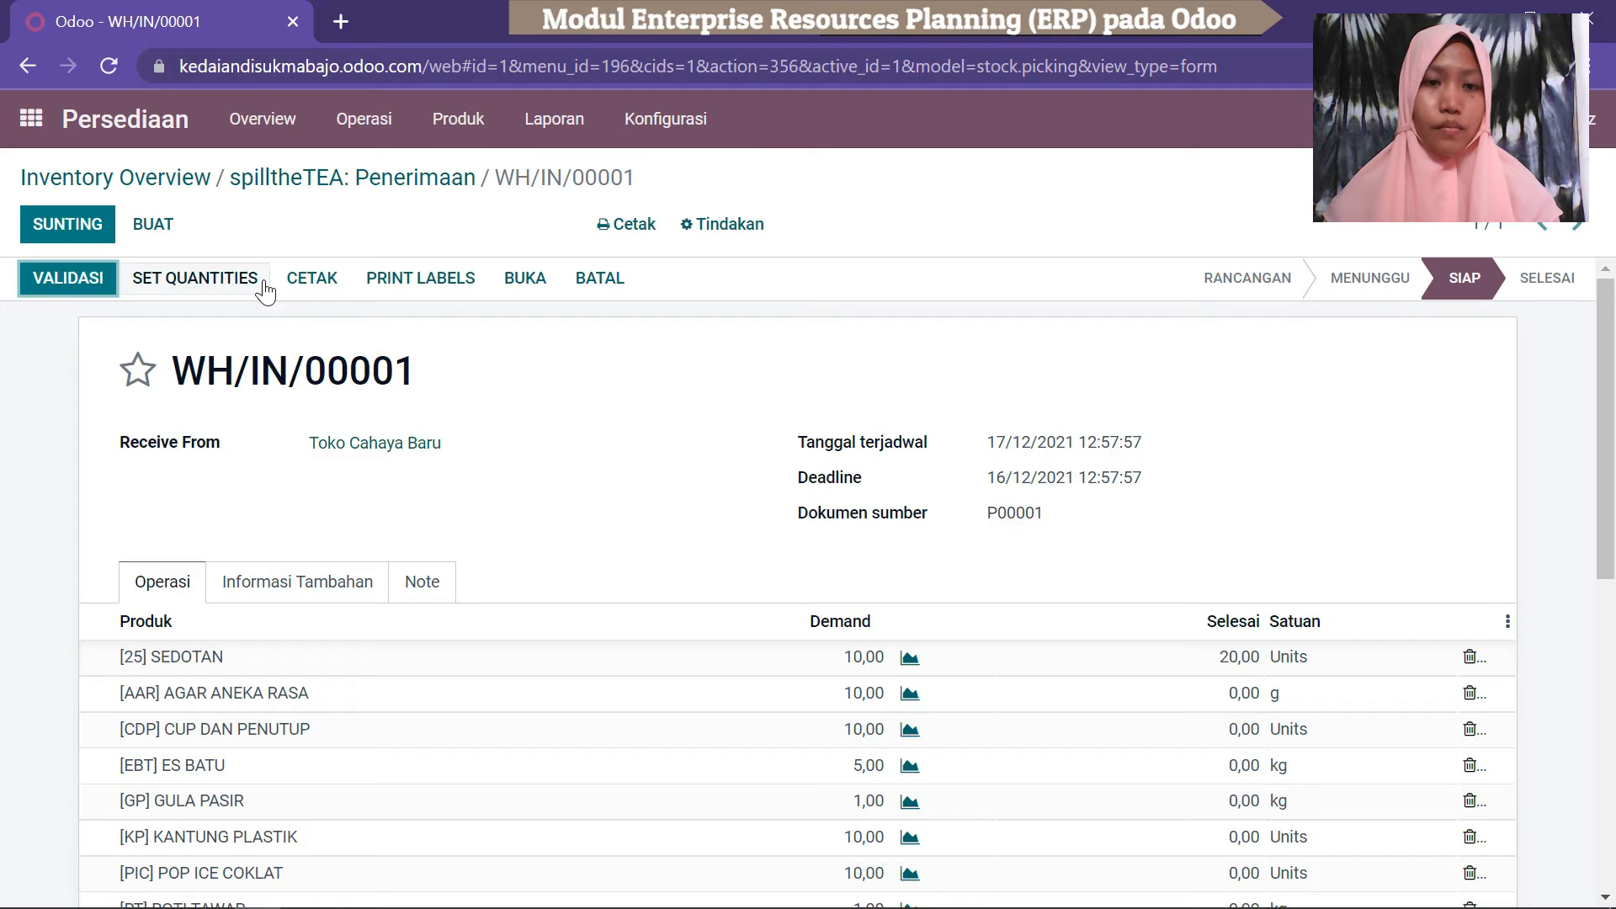
# Validate the receipt without creating a backorder for the remaining products.
pyautogui.moveTo(1615, 446)
pyautogui.mouseDown()
pyautogui.moveTo(1615, 591)
pyautogui.moveTo(1612, 458)
pyautogui.mouseUp()
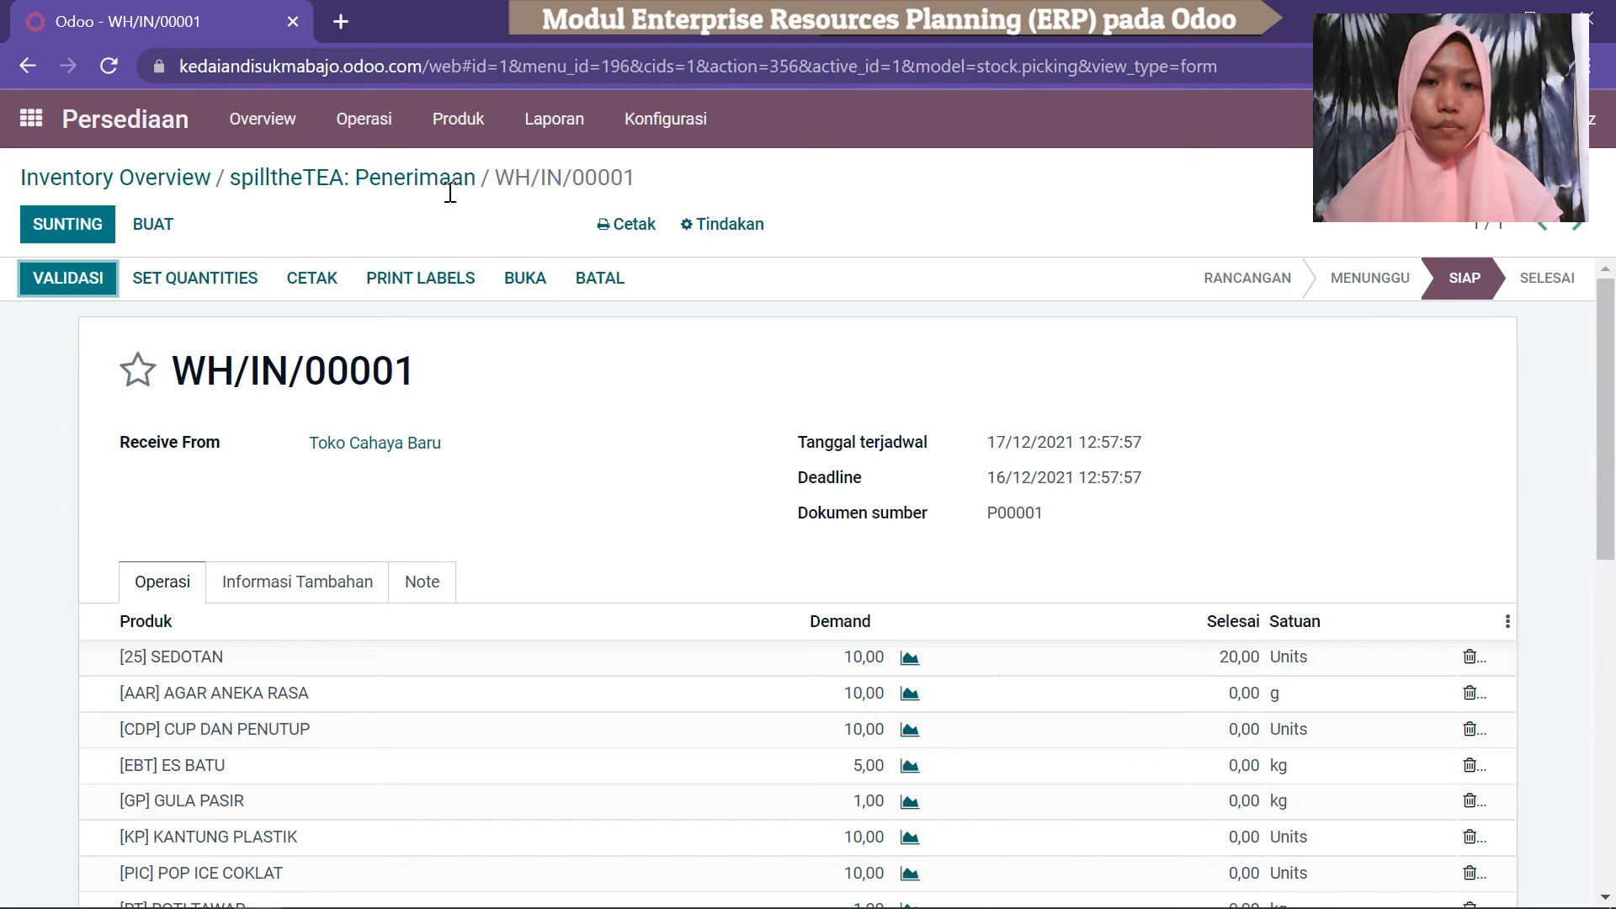
pyautogui.click(80, 286)
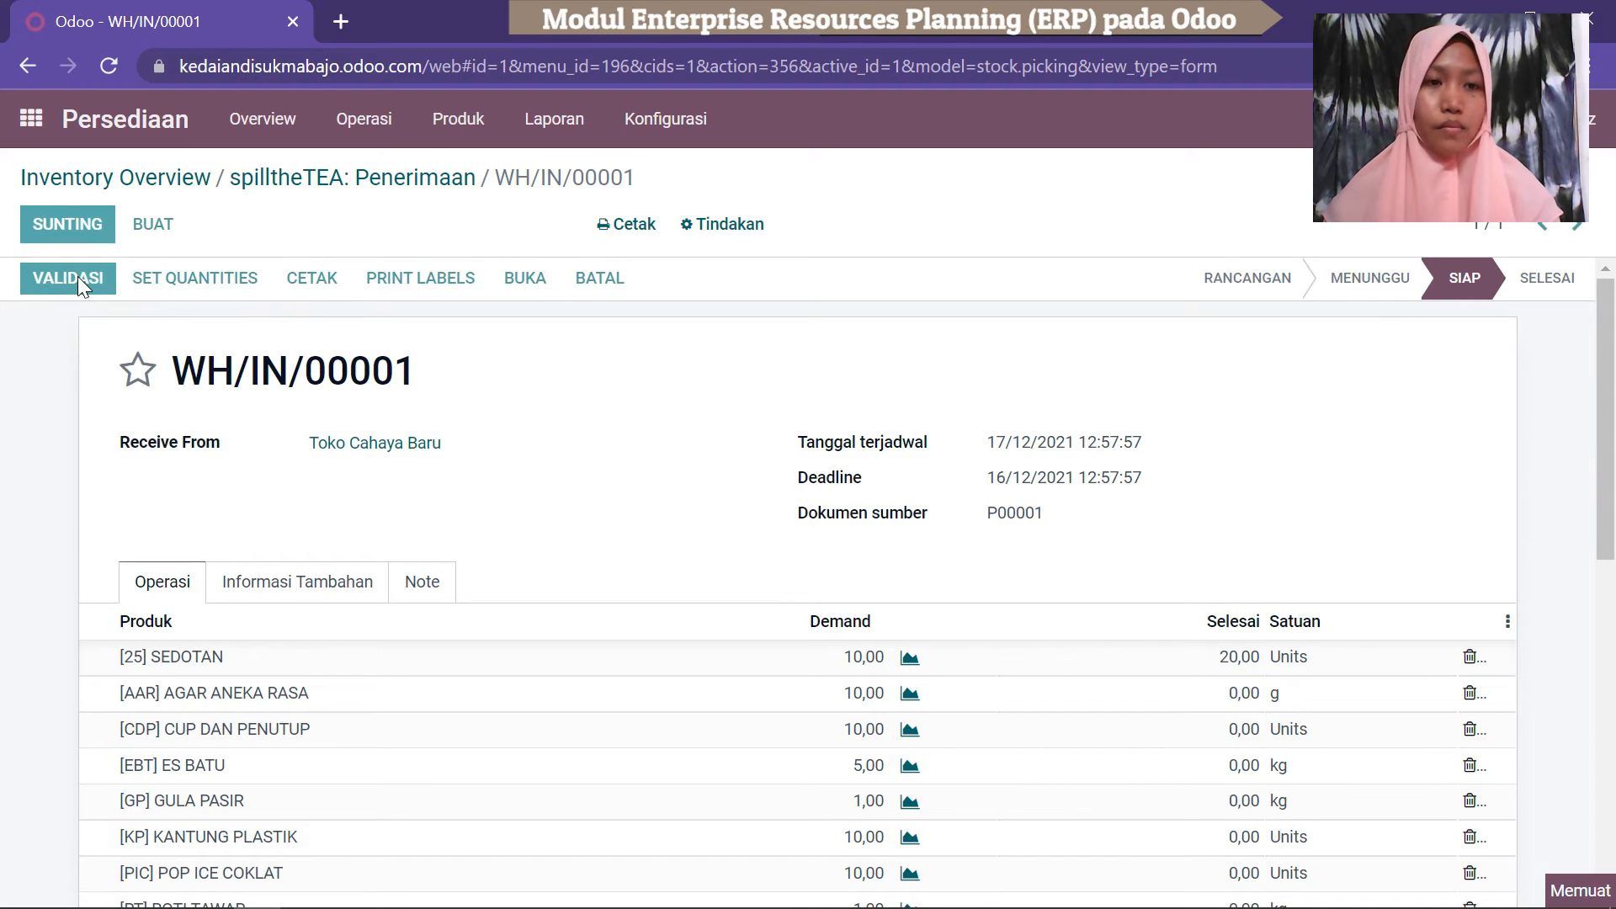
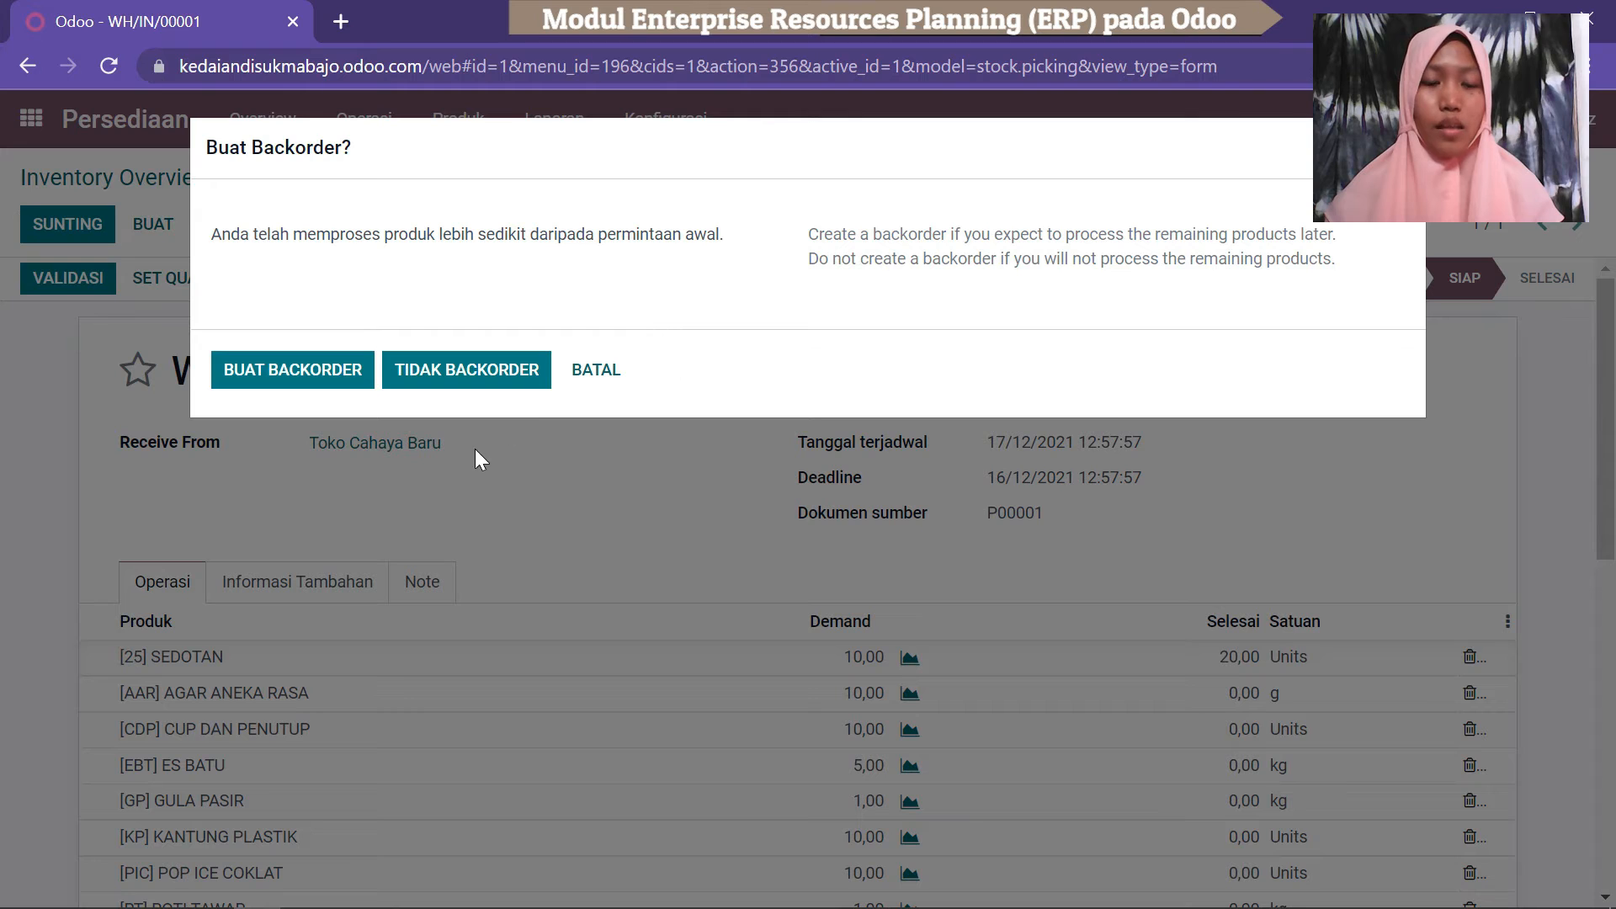
pyautogui.click(483, 379)
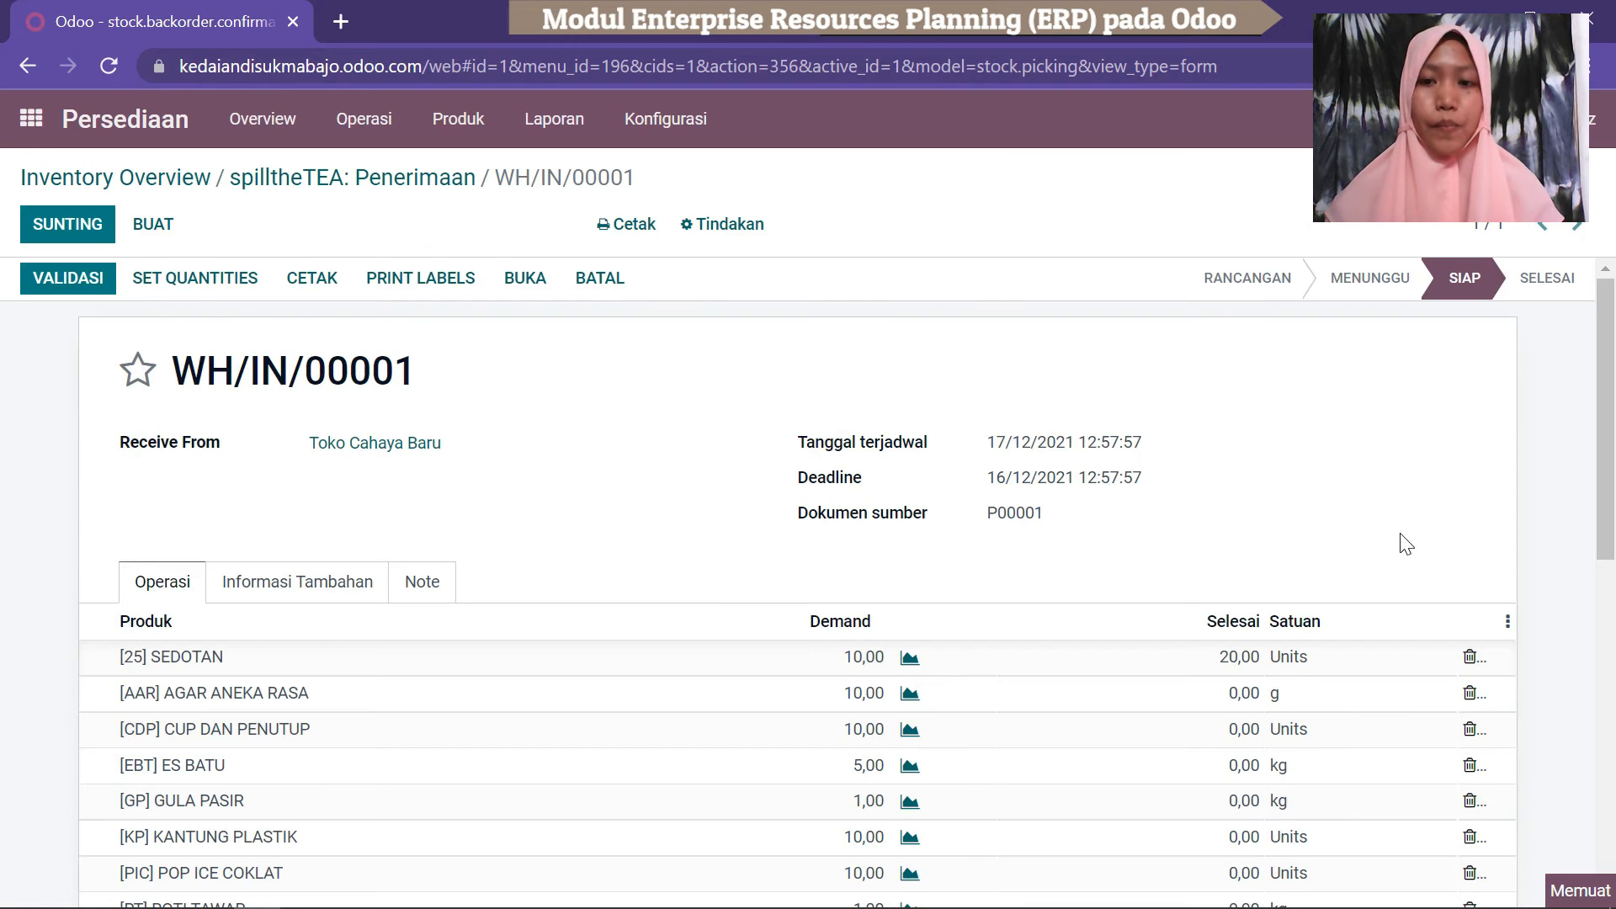
pyautogui.moveTo(1611, 379); pyautogui.dragTo(1613, 274)
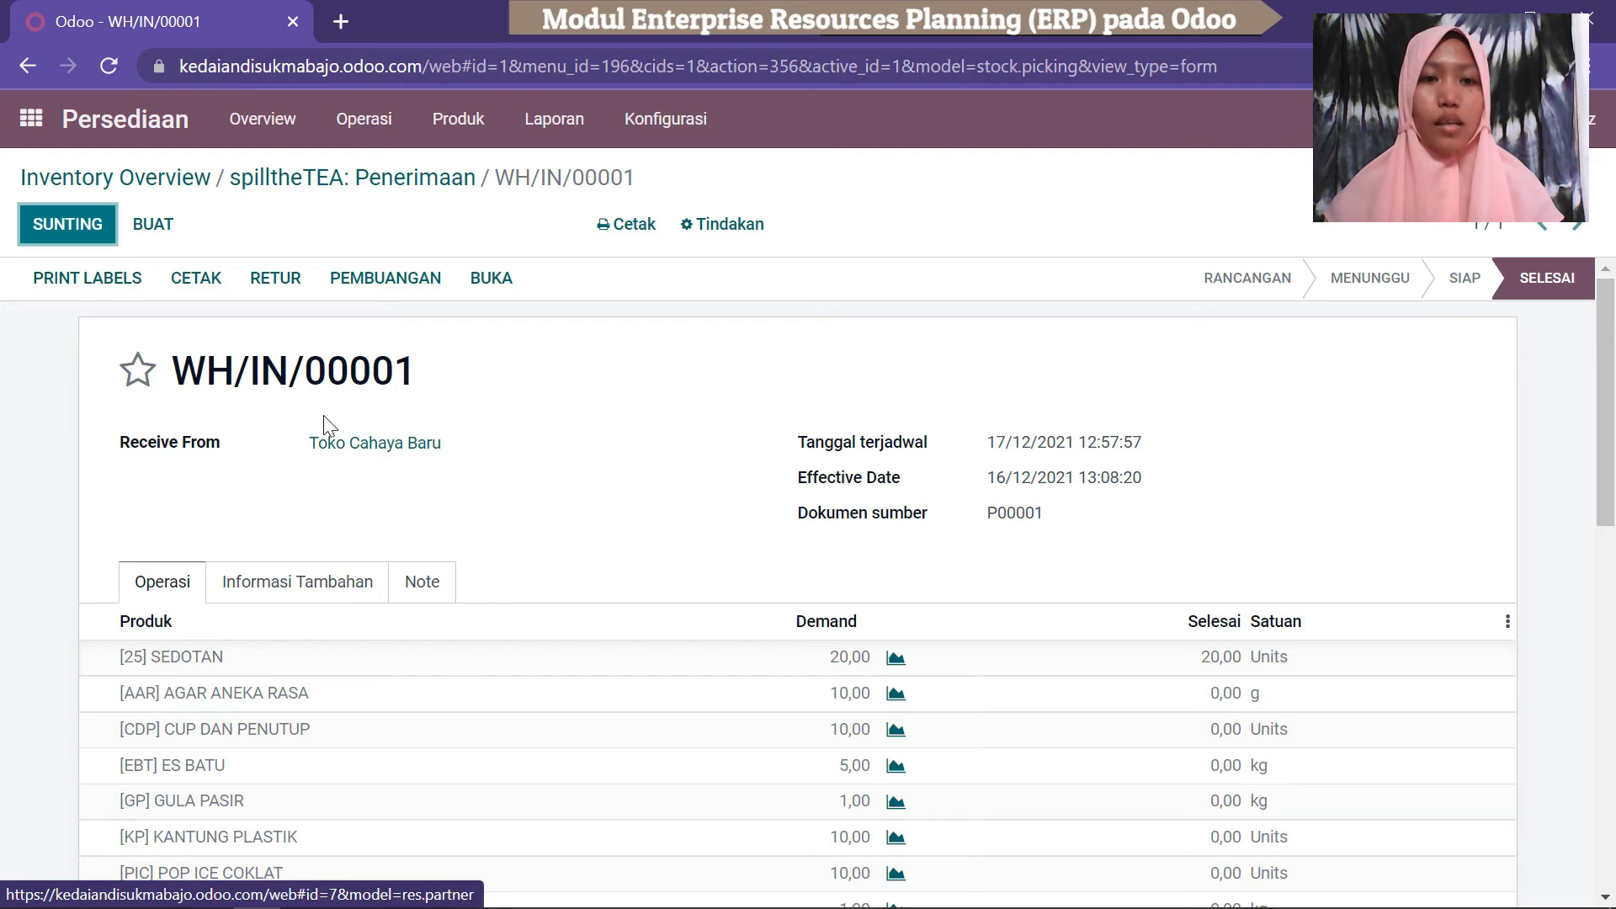
# Review the on-hand quantities of the products in the Persediaan product list.
pyautogui.click(30, 121)
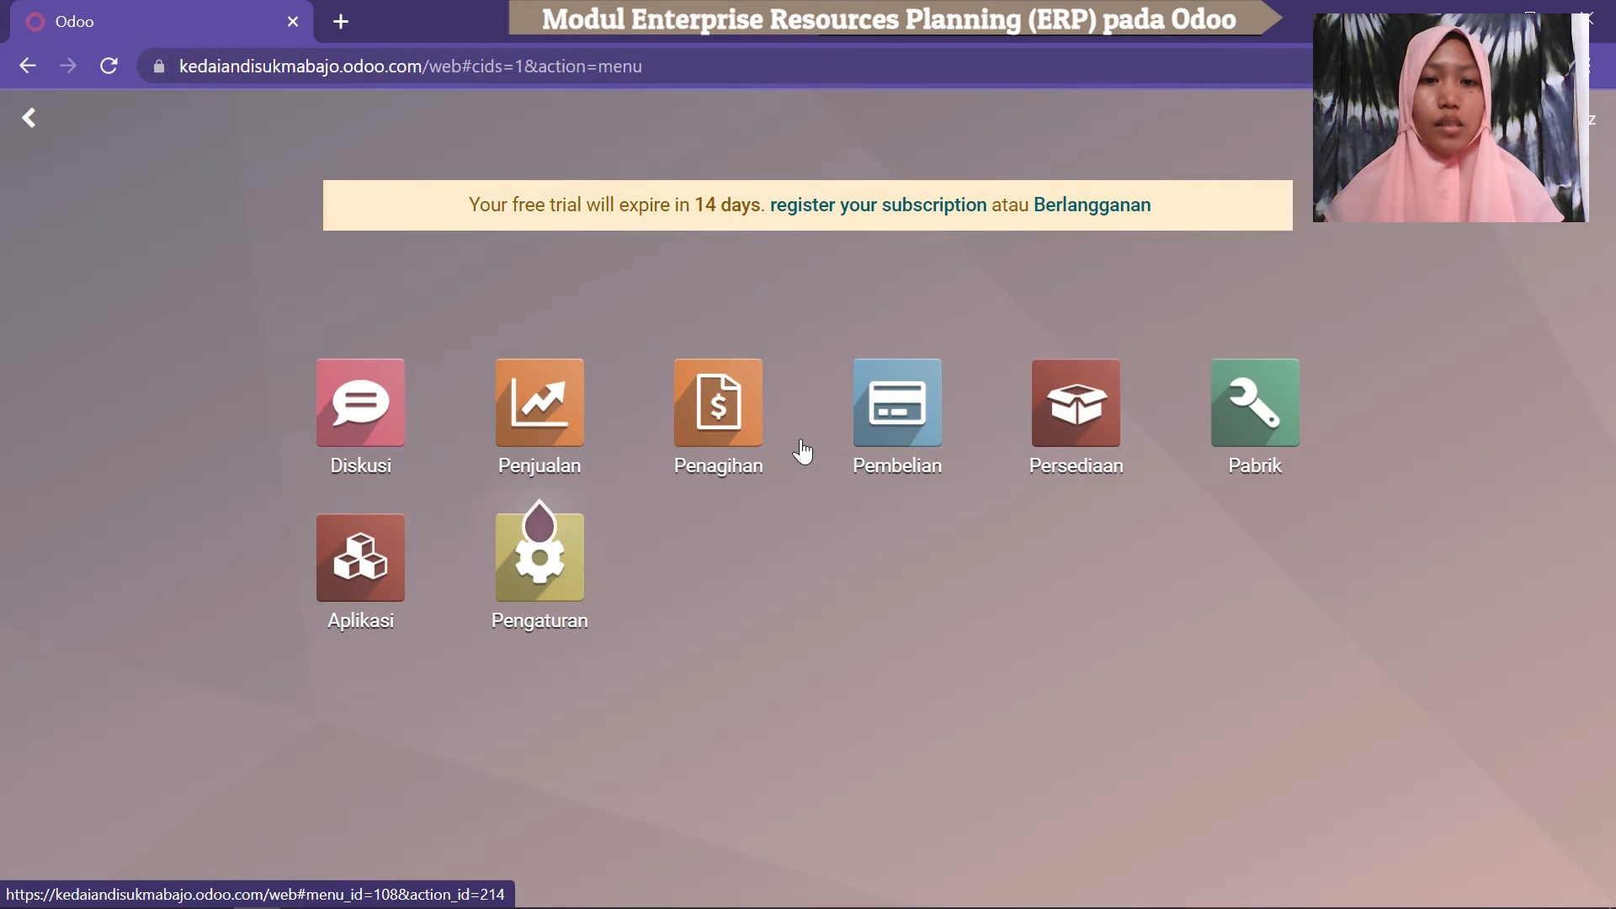
pyautogui.click(1071, 407)
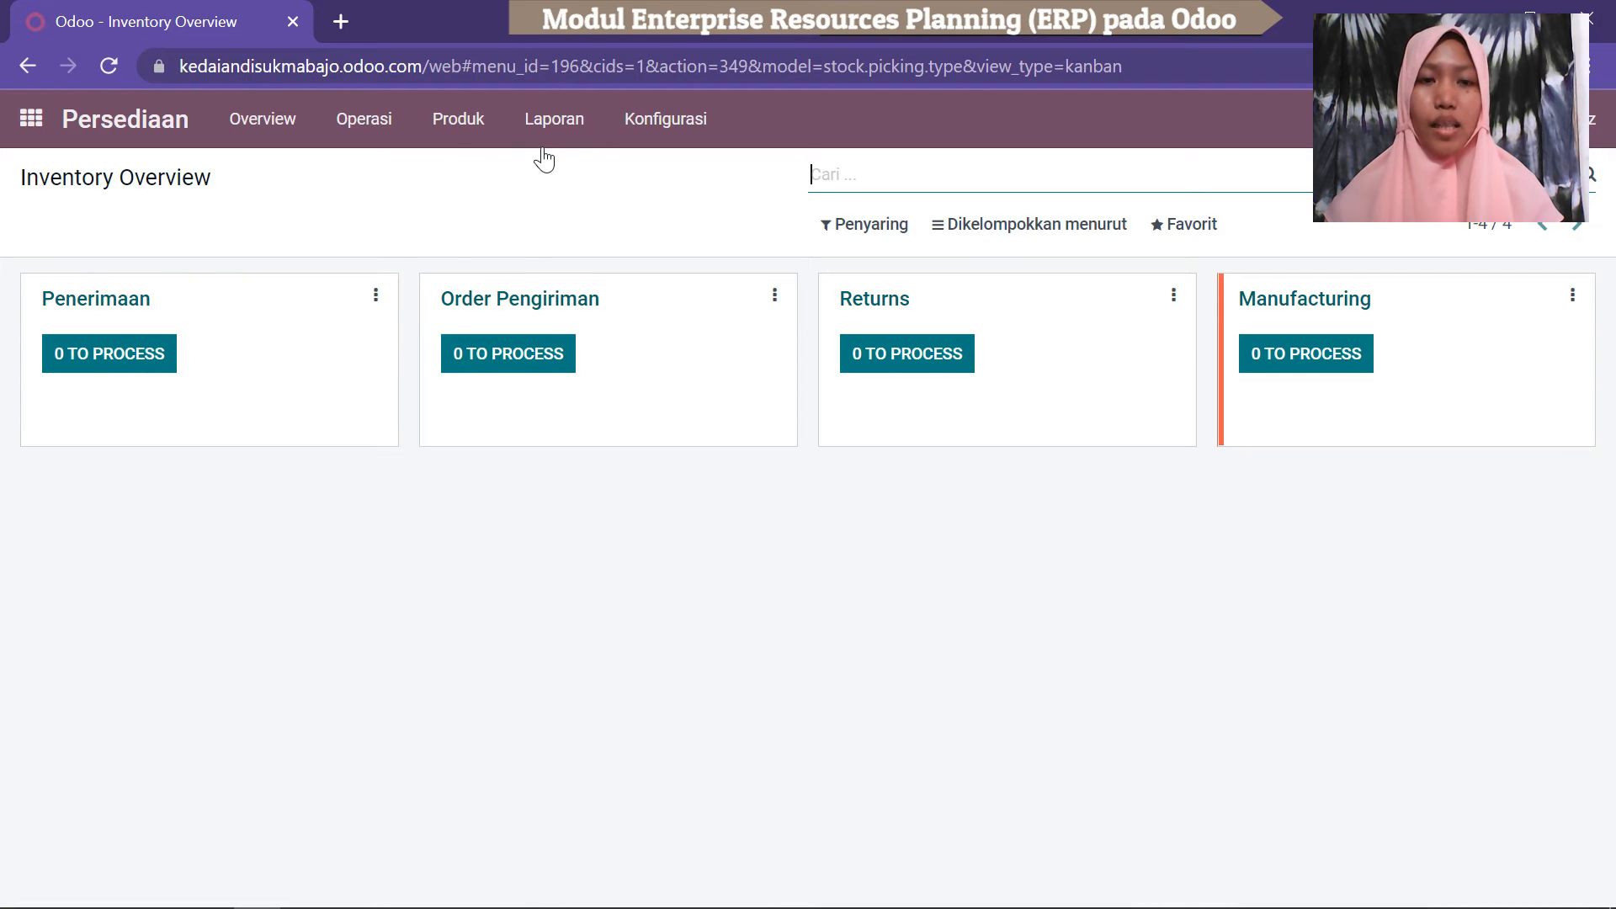
pyautogui.click(470, 132)
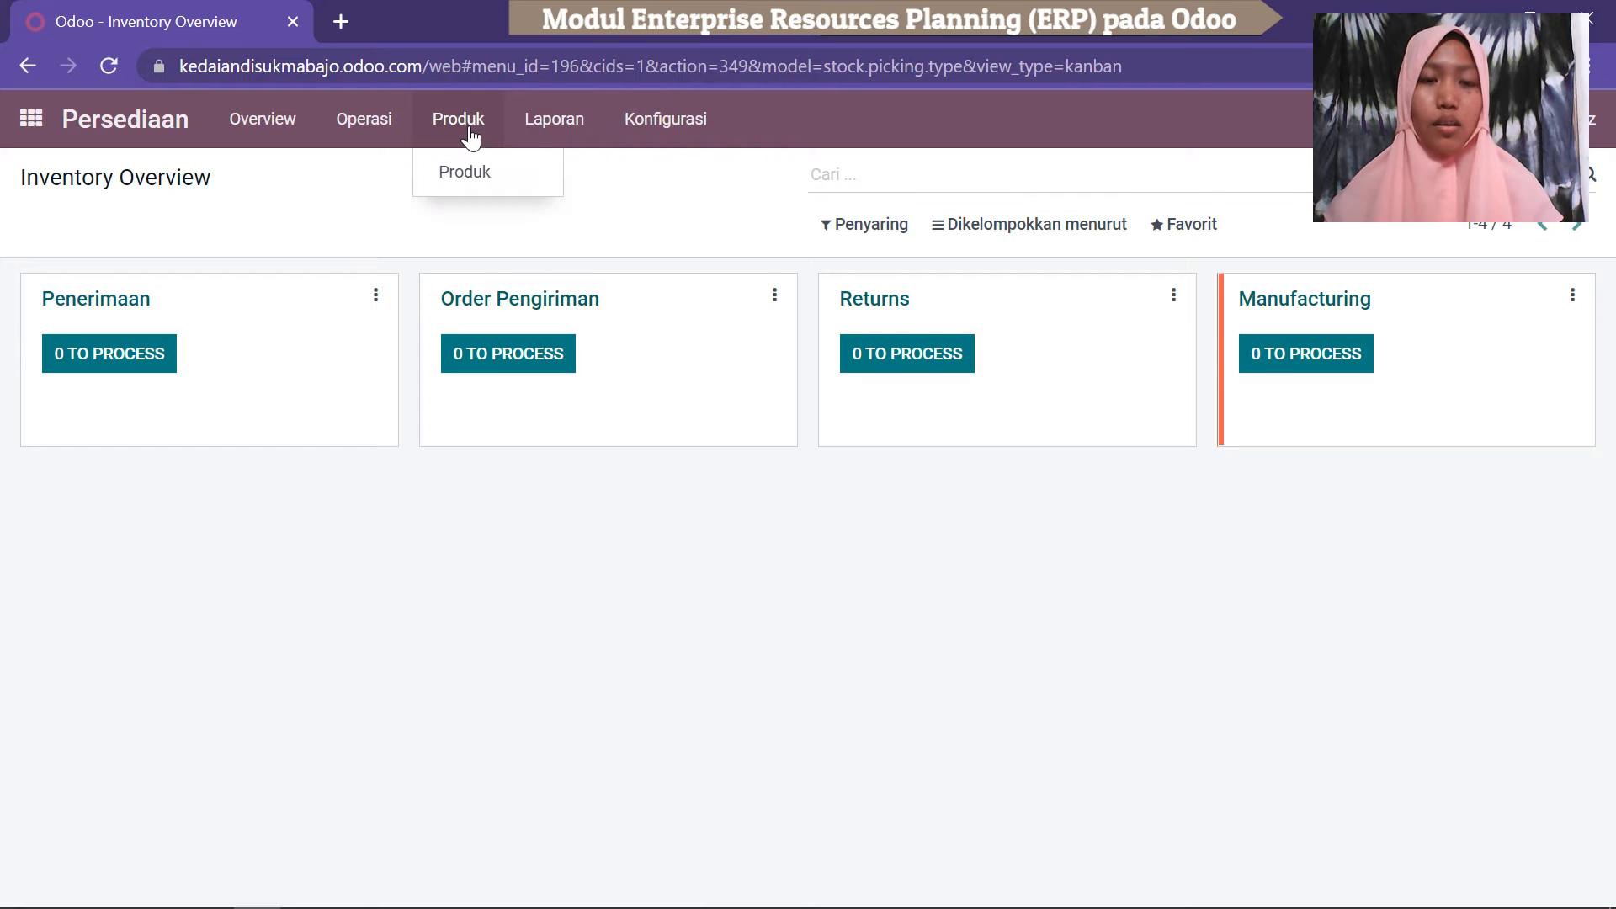
pyautogui.click(466, 172)
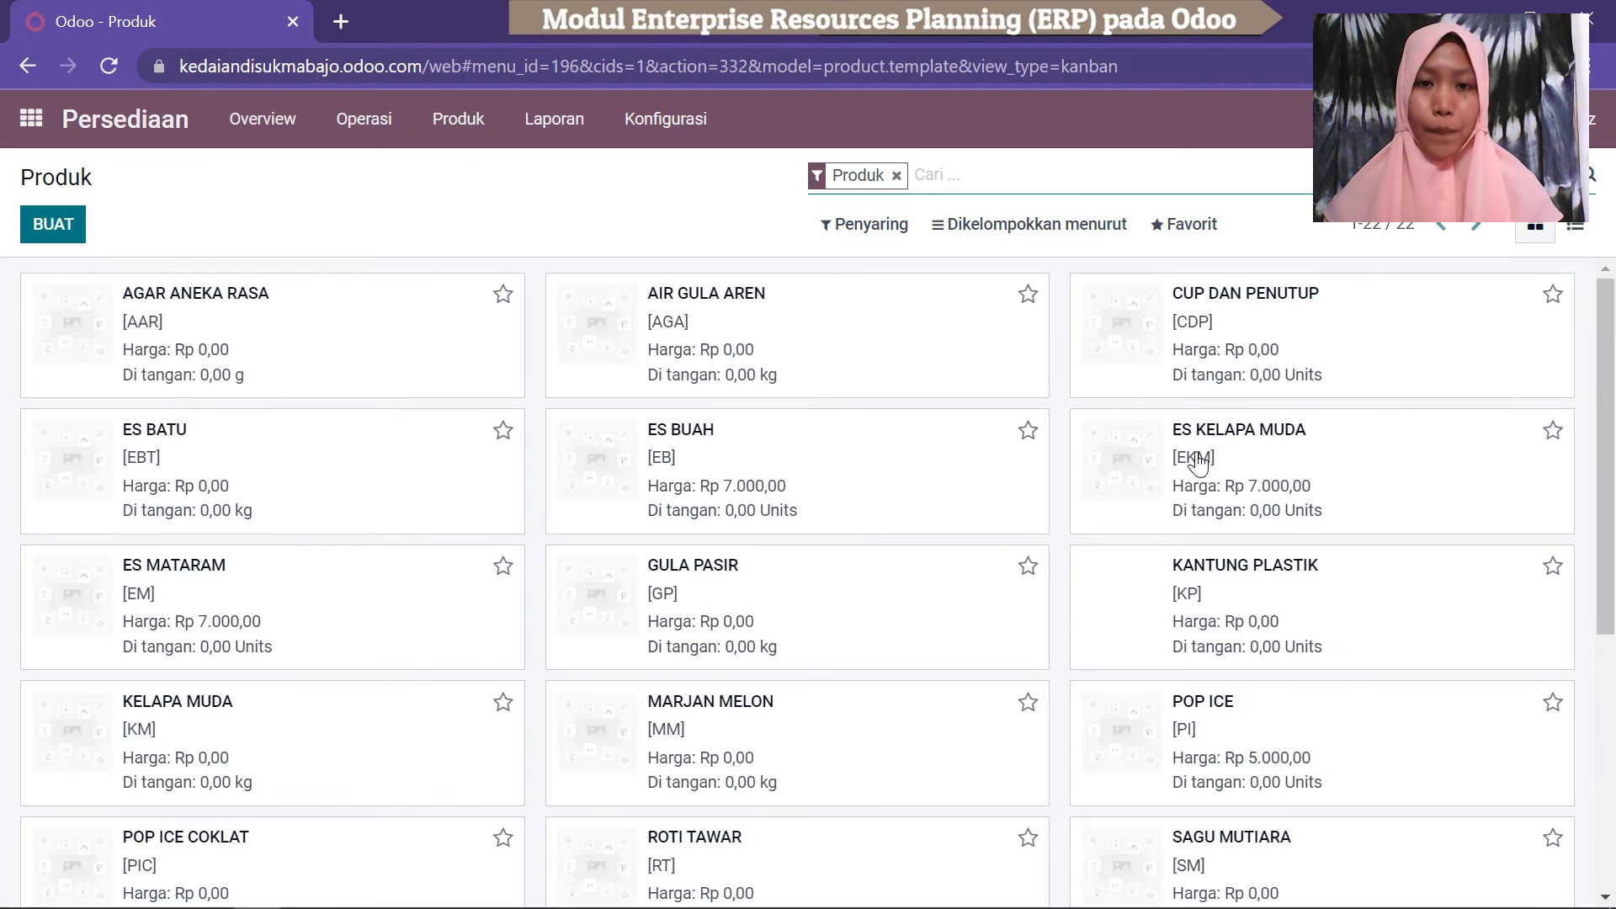
pyautogui.moveTo(1609, 395); pyautogui.dragTo(1612, 650)
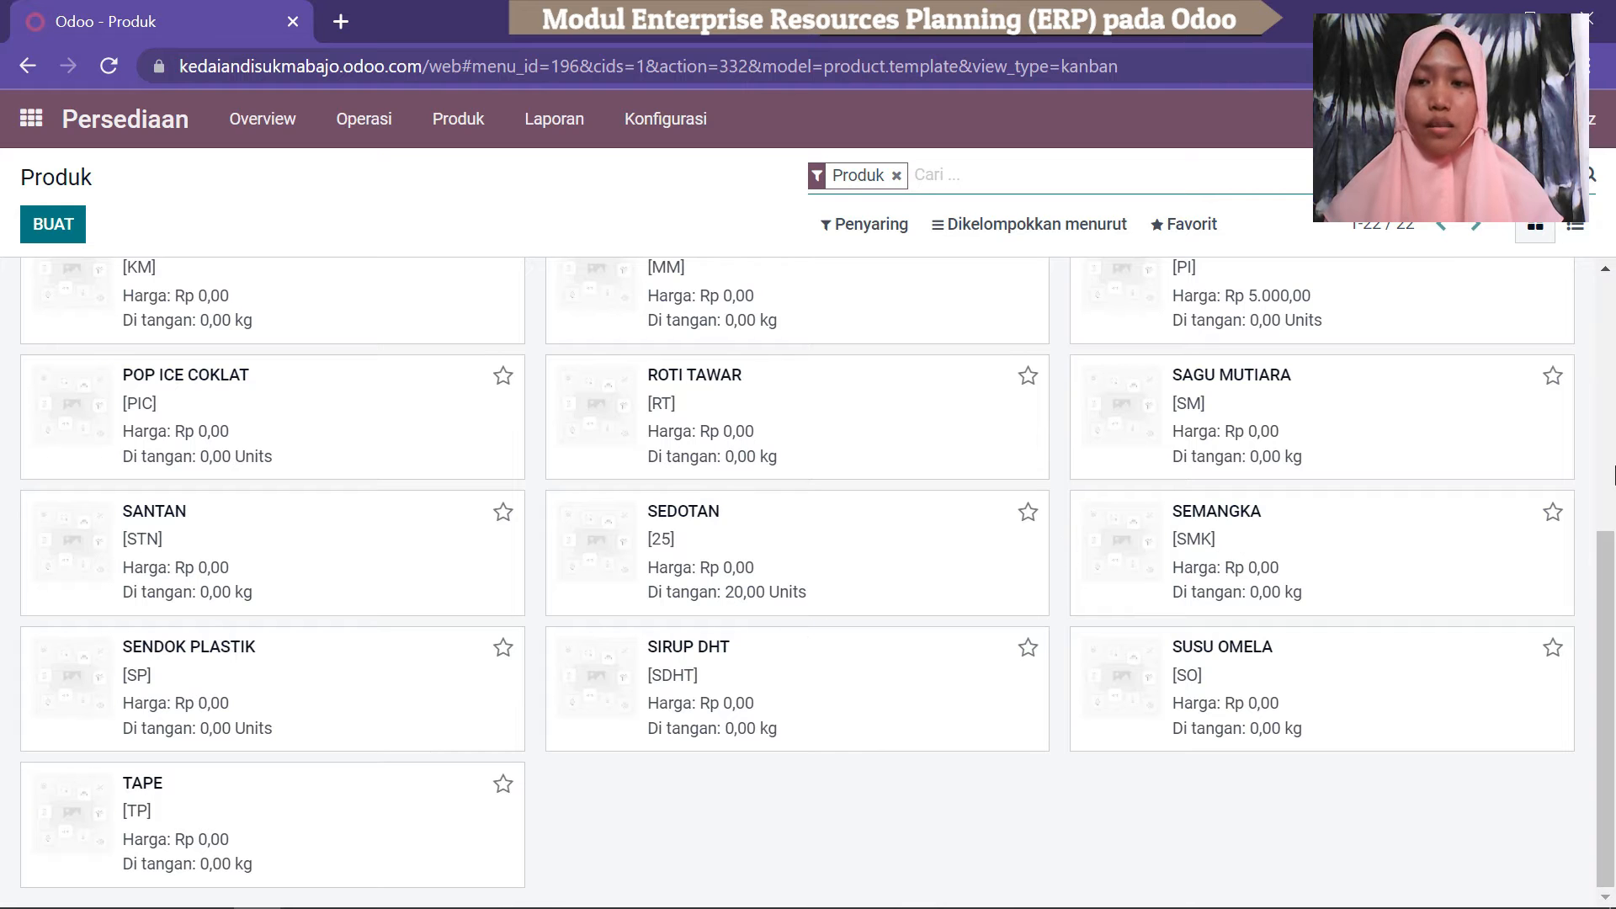
pyautogui.scroll(5, 1606, 505)
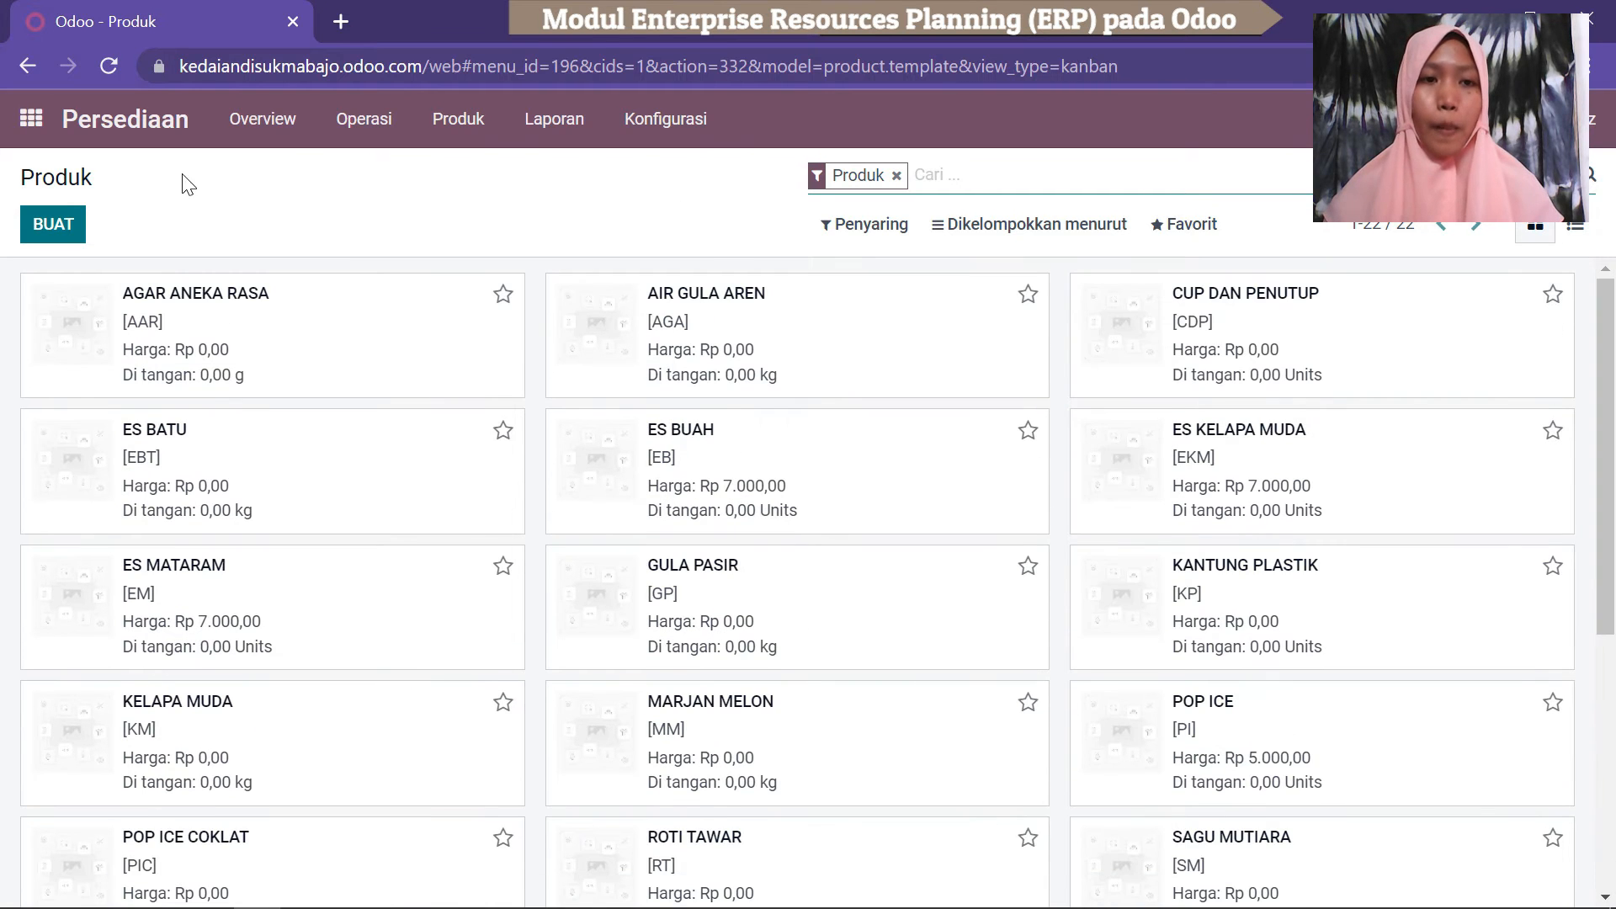
# Switch to the Pembelian app and open the purchase order for Toko Cahaya Baru.
pyautogui.click(30, 126)
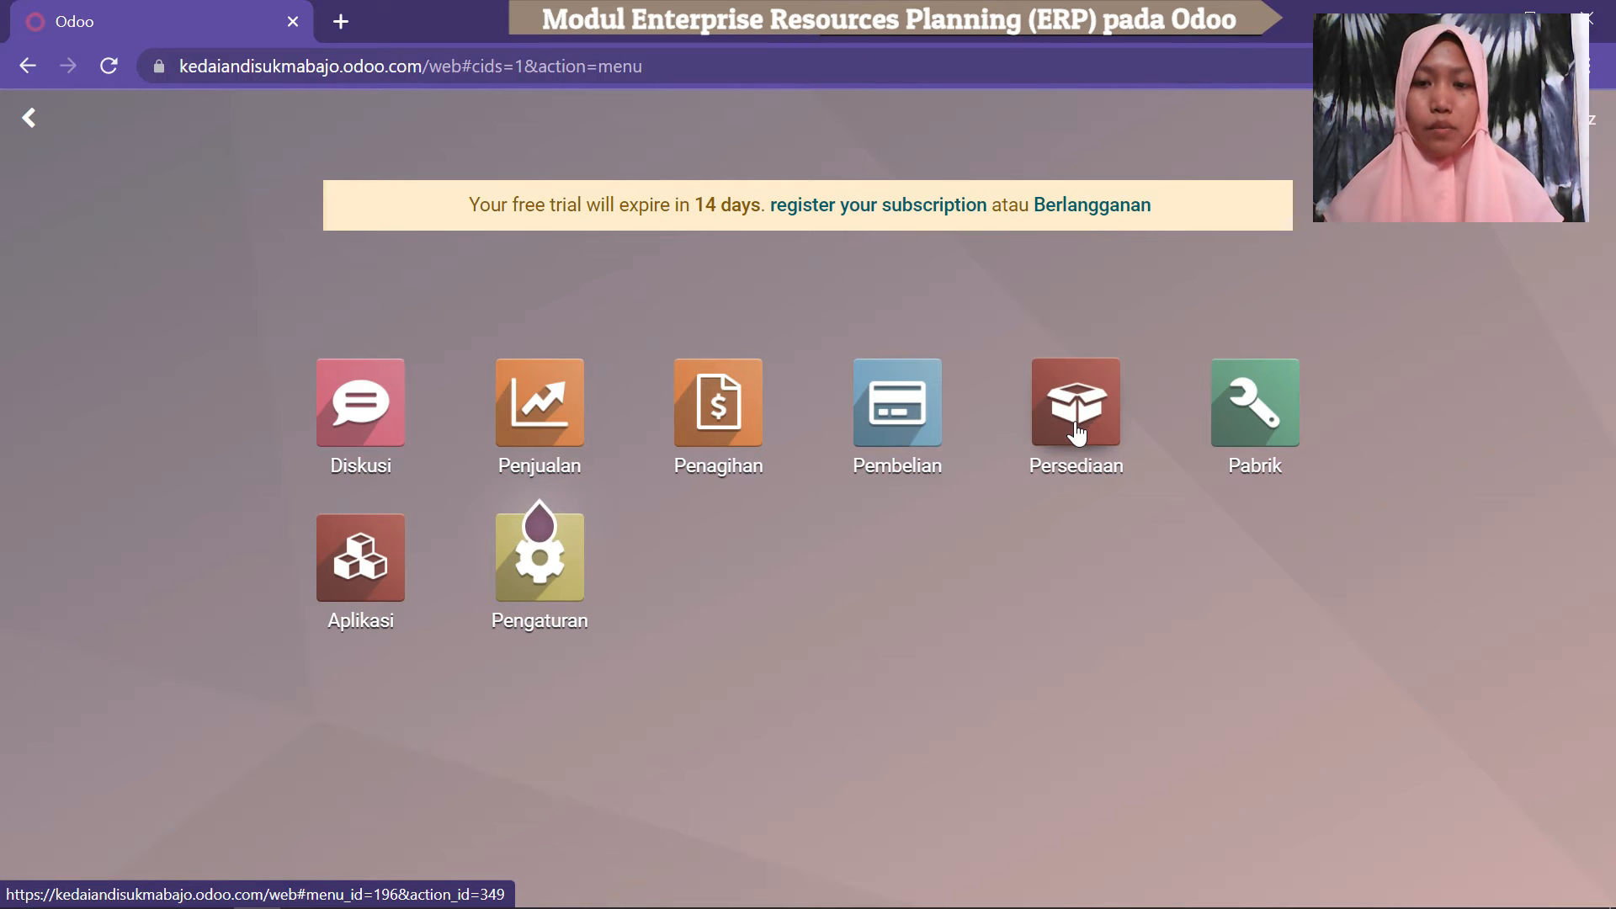
pyautogui.click(896, 421)
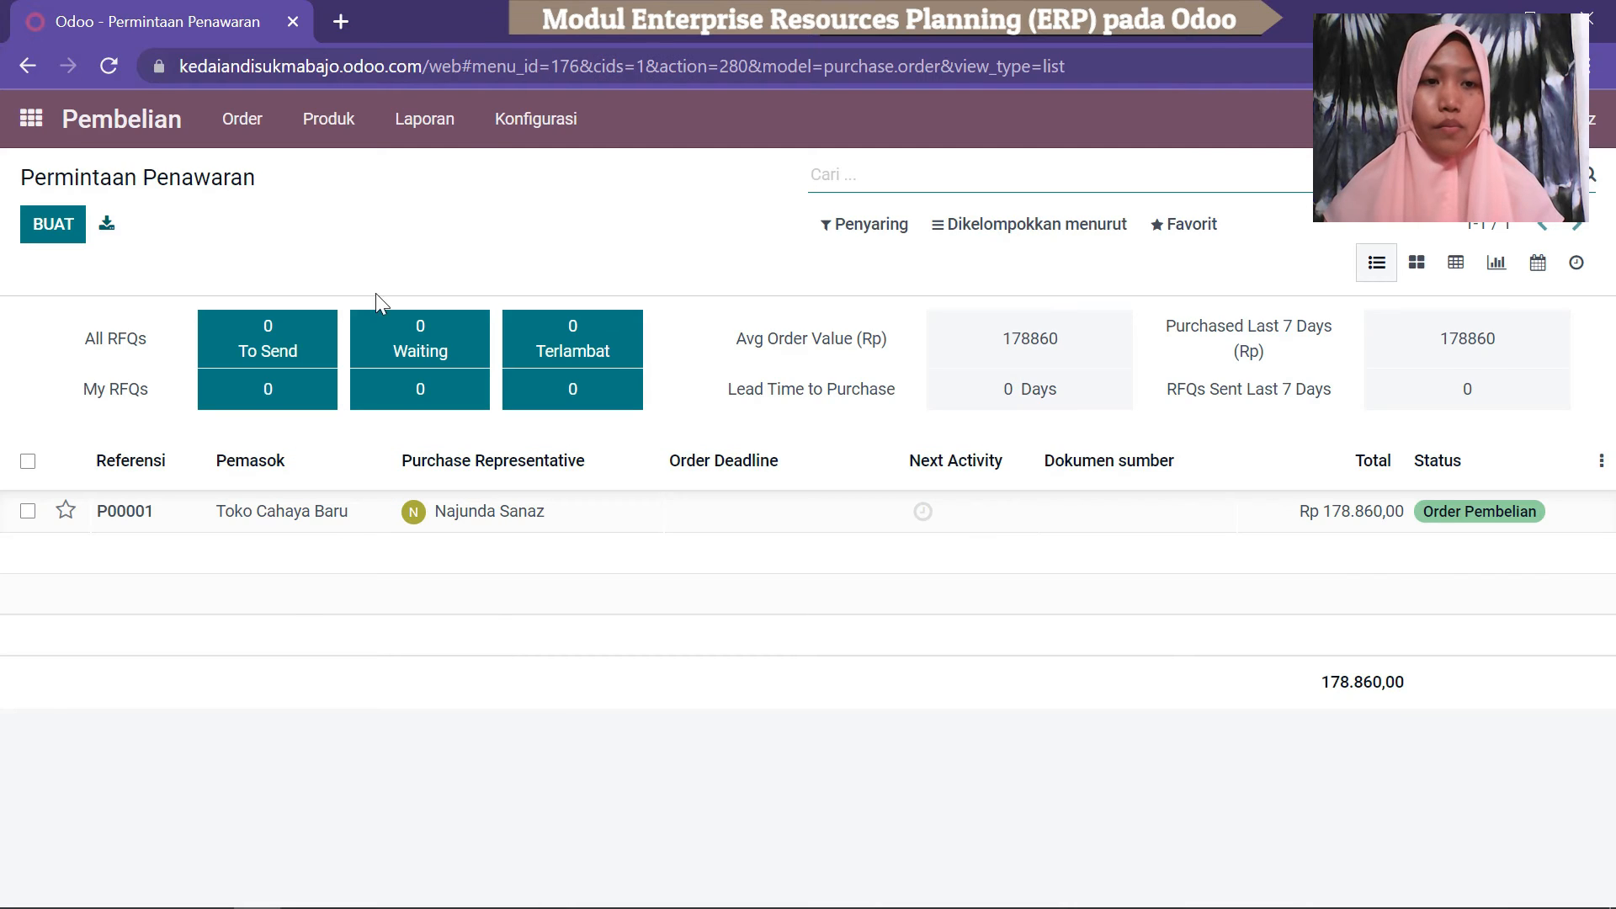
pyautogui.click(245, 135)
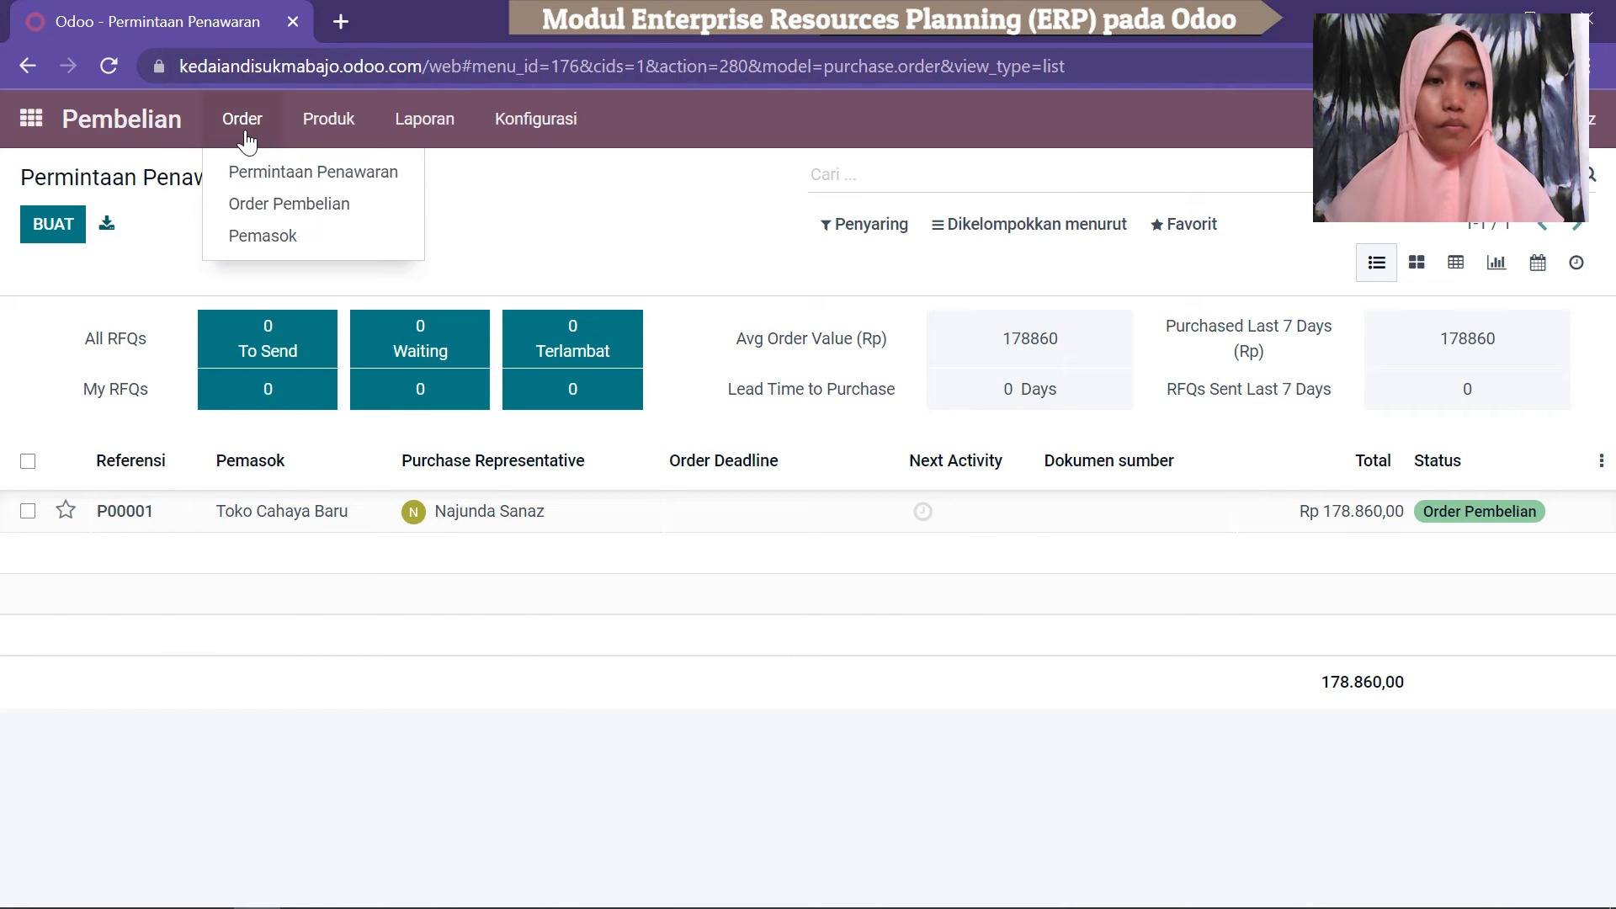
pyautogui.moveTo(304, 133)
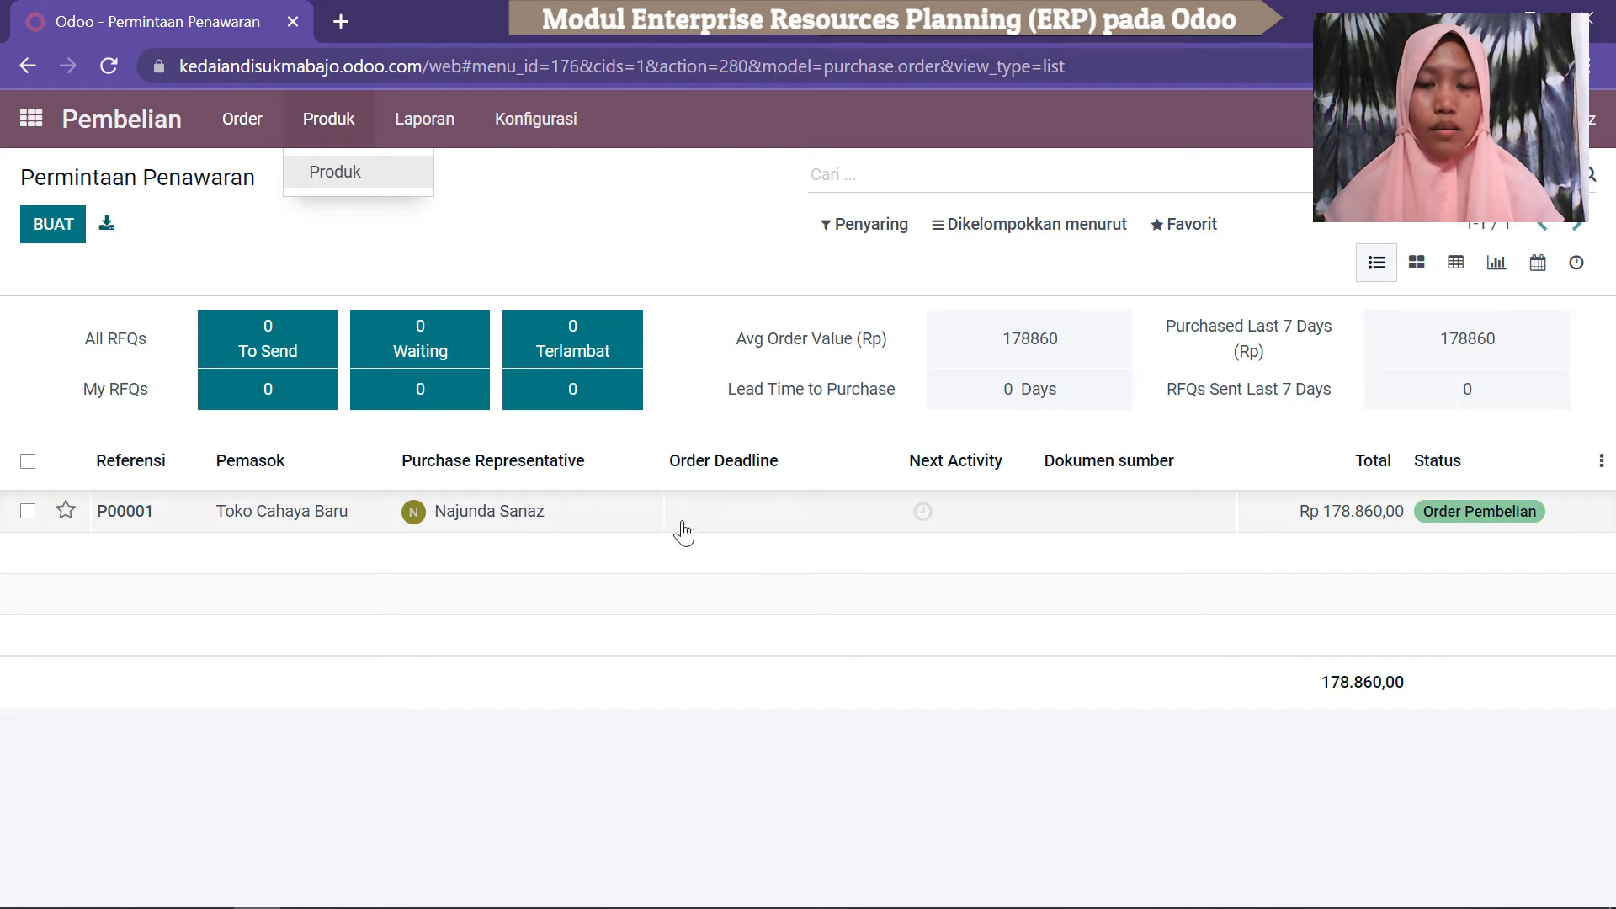
pyautogui.click(729, 533)
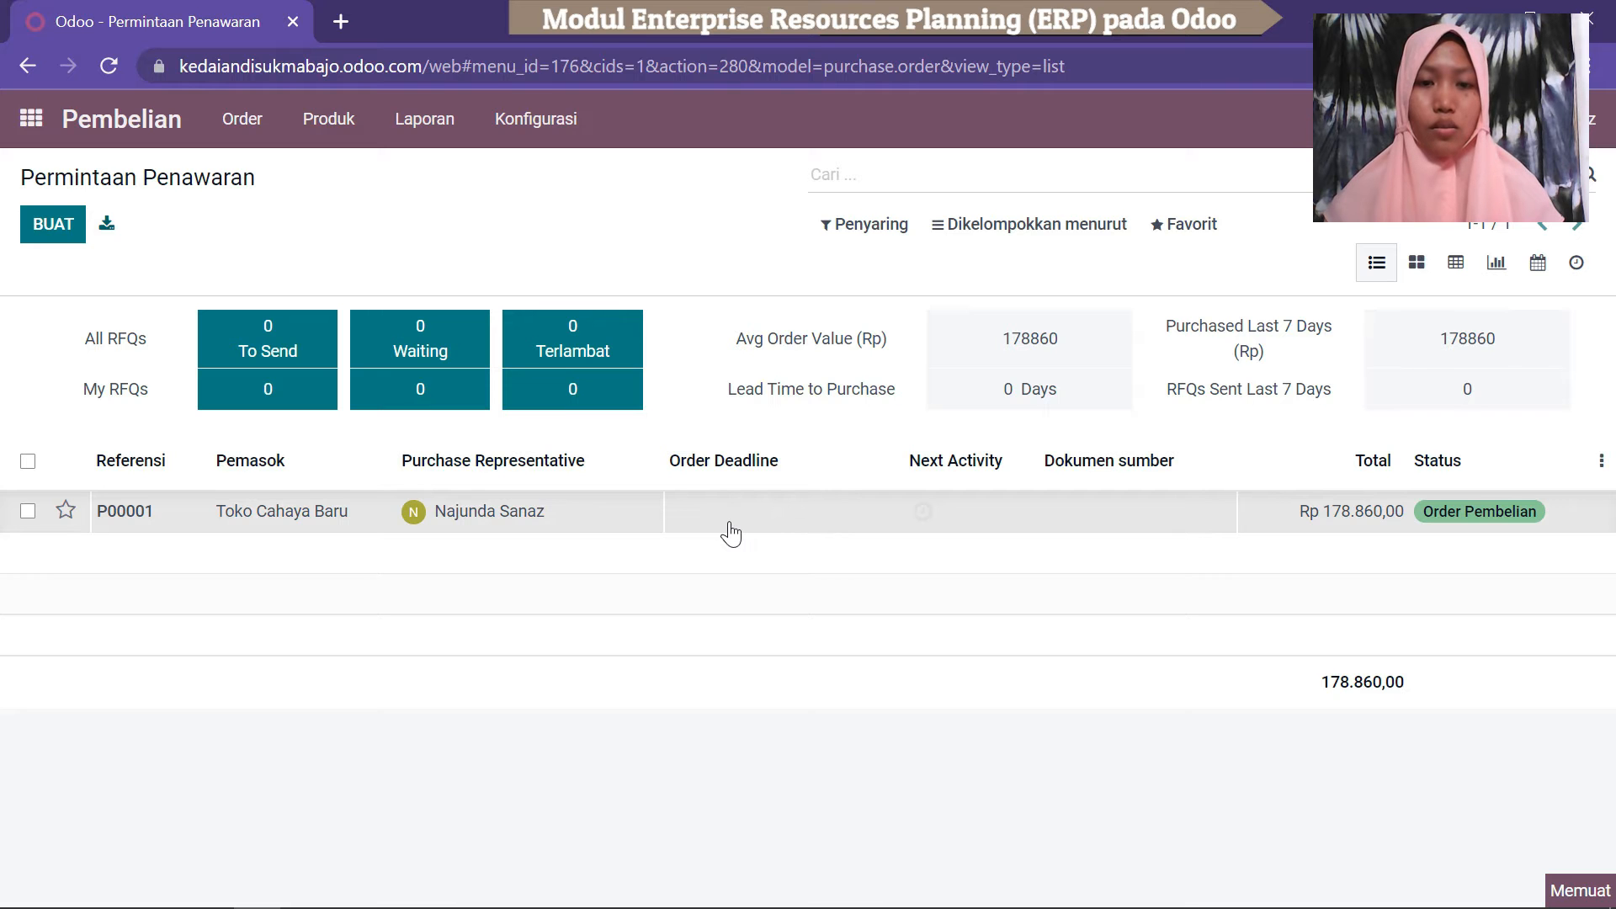
pyautogui.moveTo(1614, 392); pyautogui.dragTo(1615, 219)
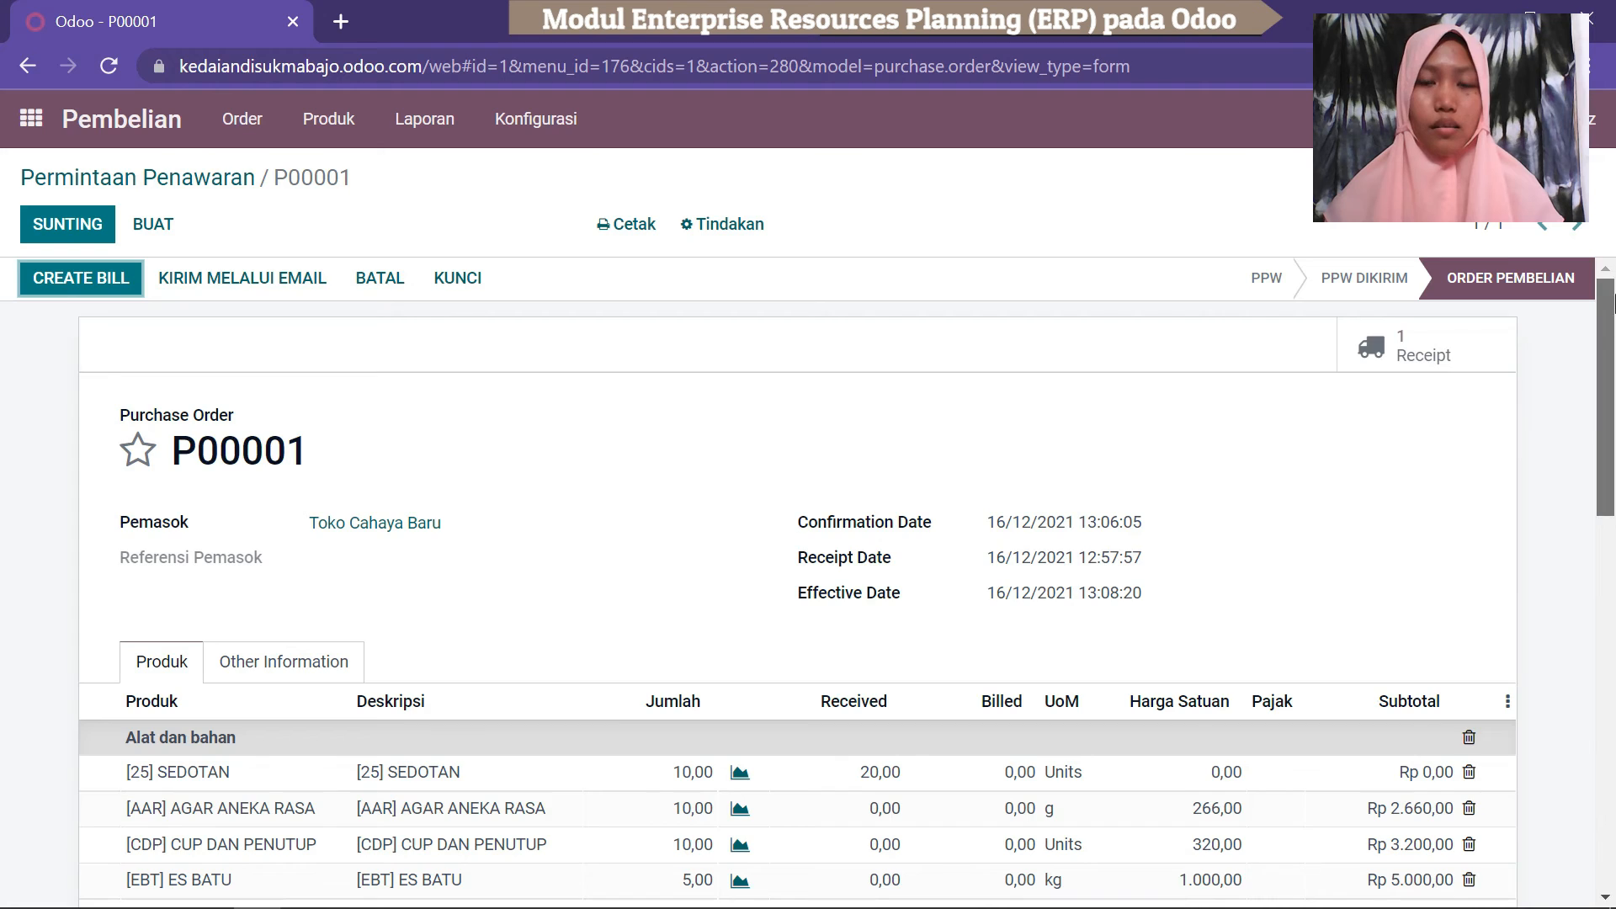
pyautogui.moveTo(1615, 470); pyautogui.dragTo(1595, 358)
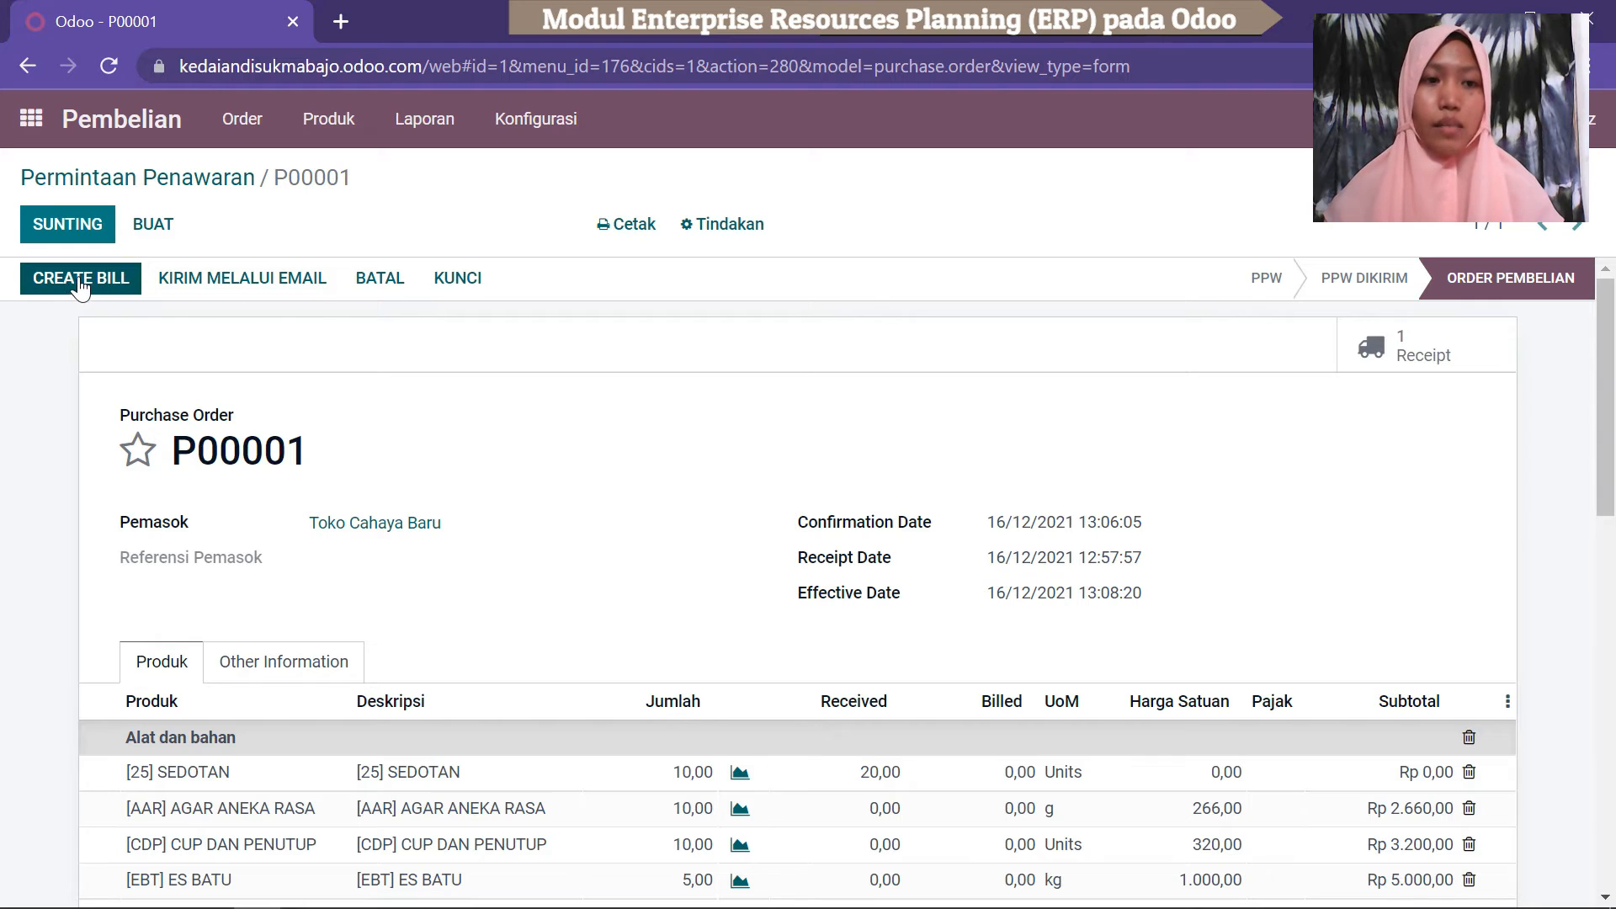
# Create a vendor bill from the Toko Cahaya Baru purchase order and try to confirm it.
pyautogui.click(118, 284)
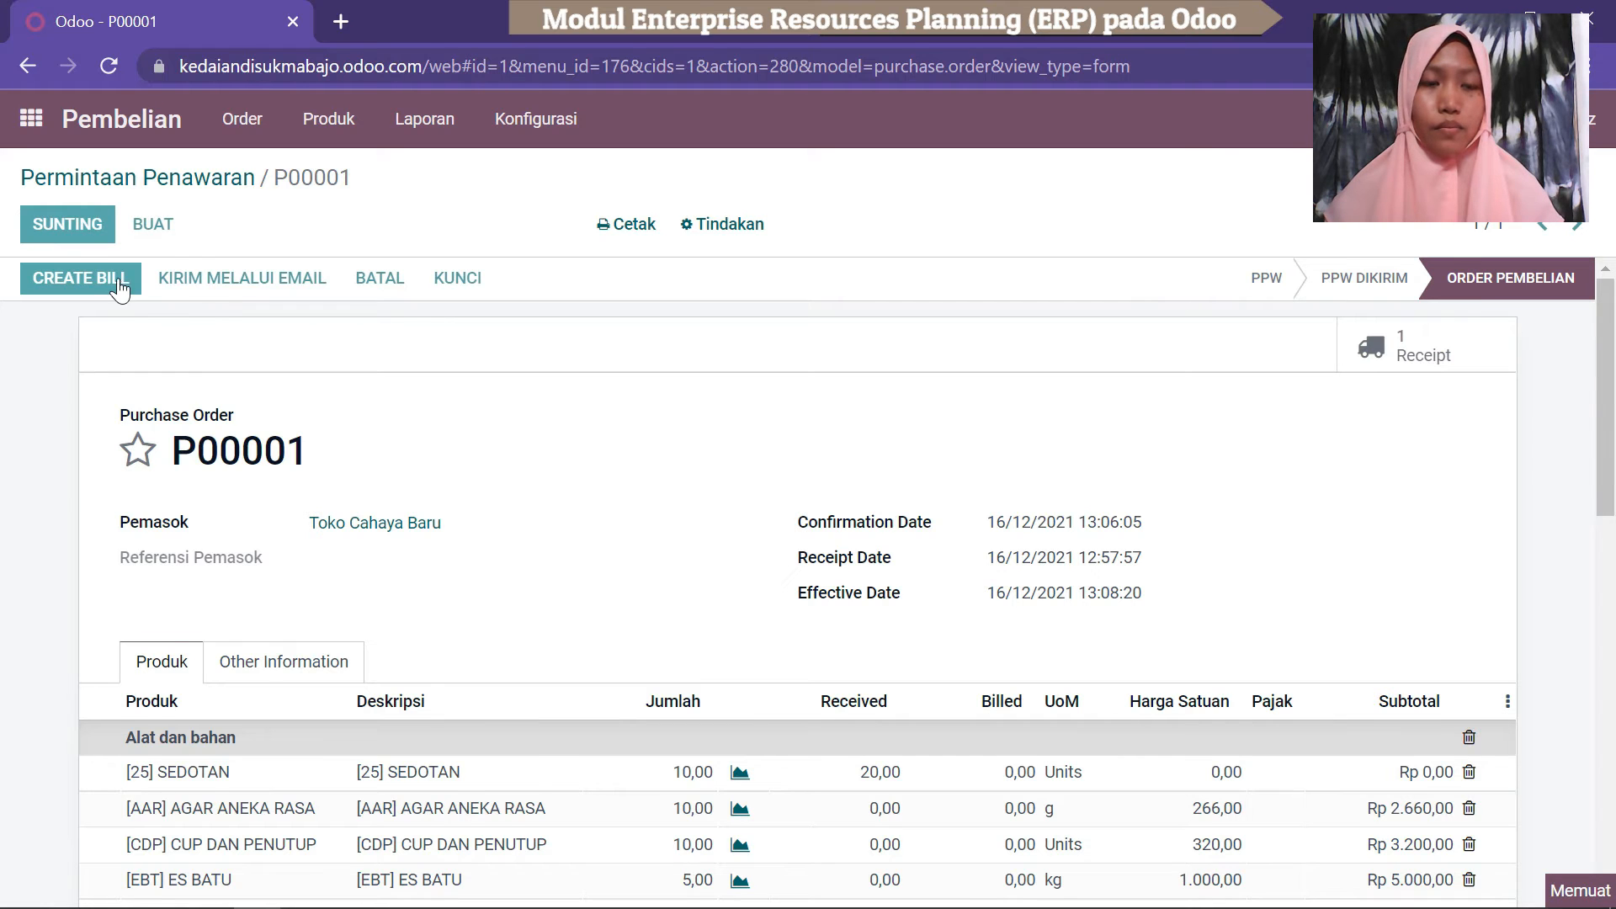
pyautogui.moveTo(1612, 407); pyautogui.dragTo(1608, 268)
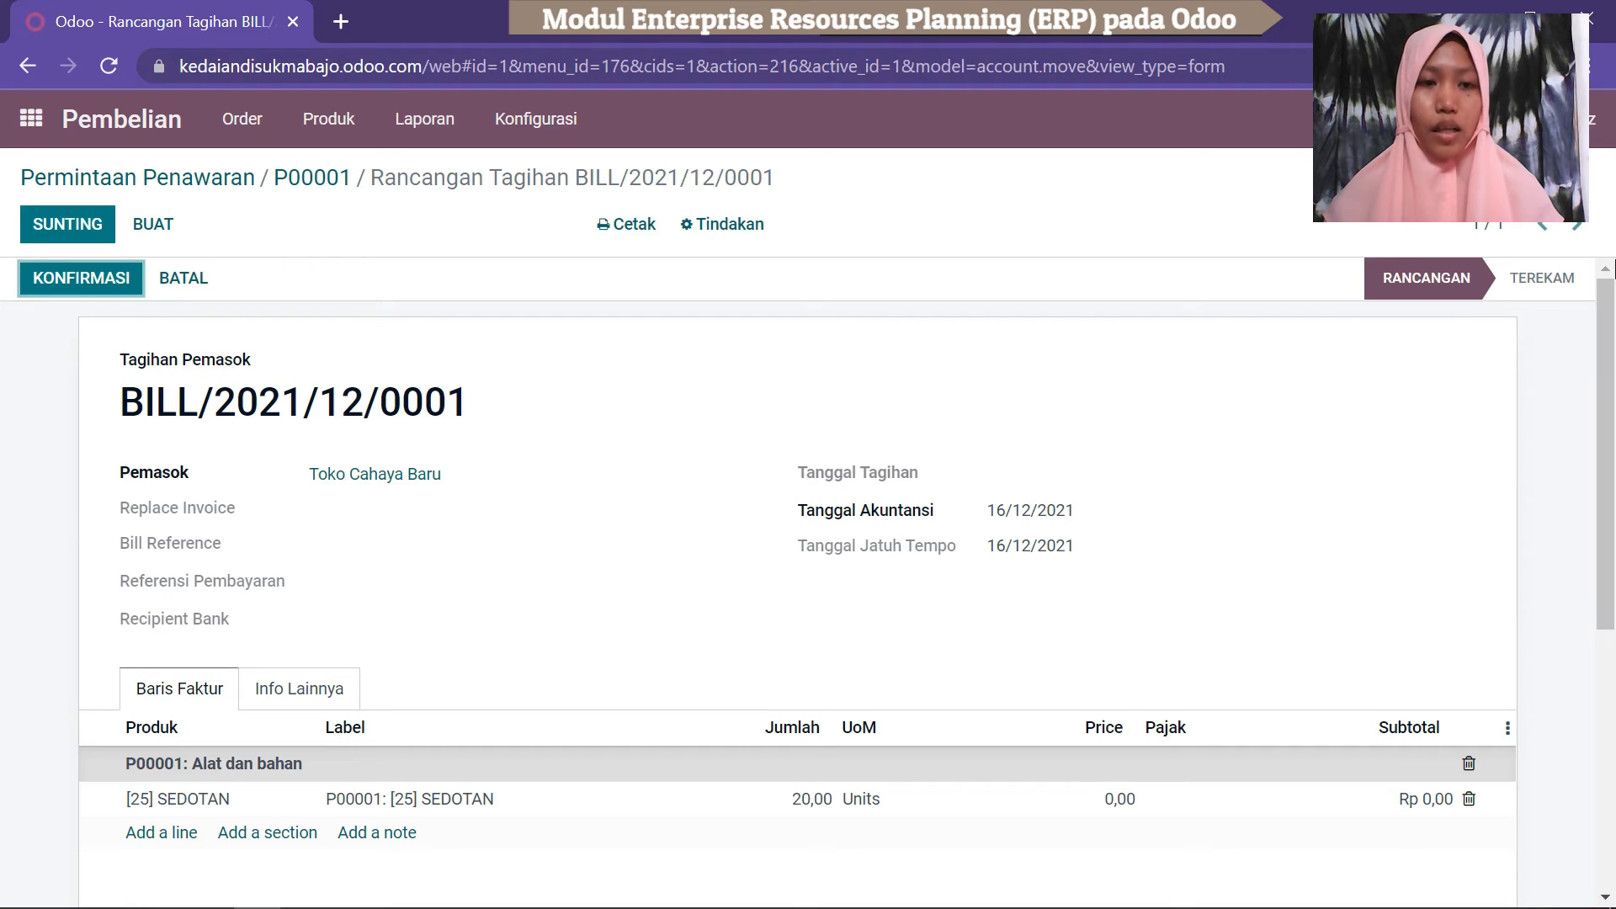
pyautogui.click(78, 279)
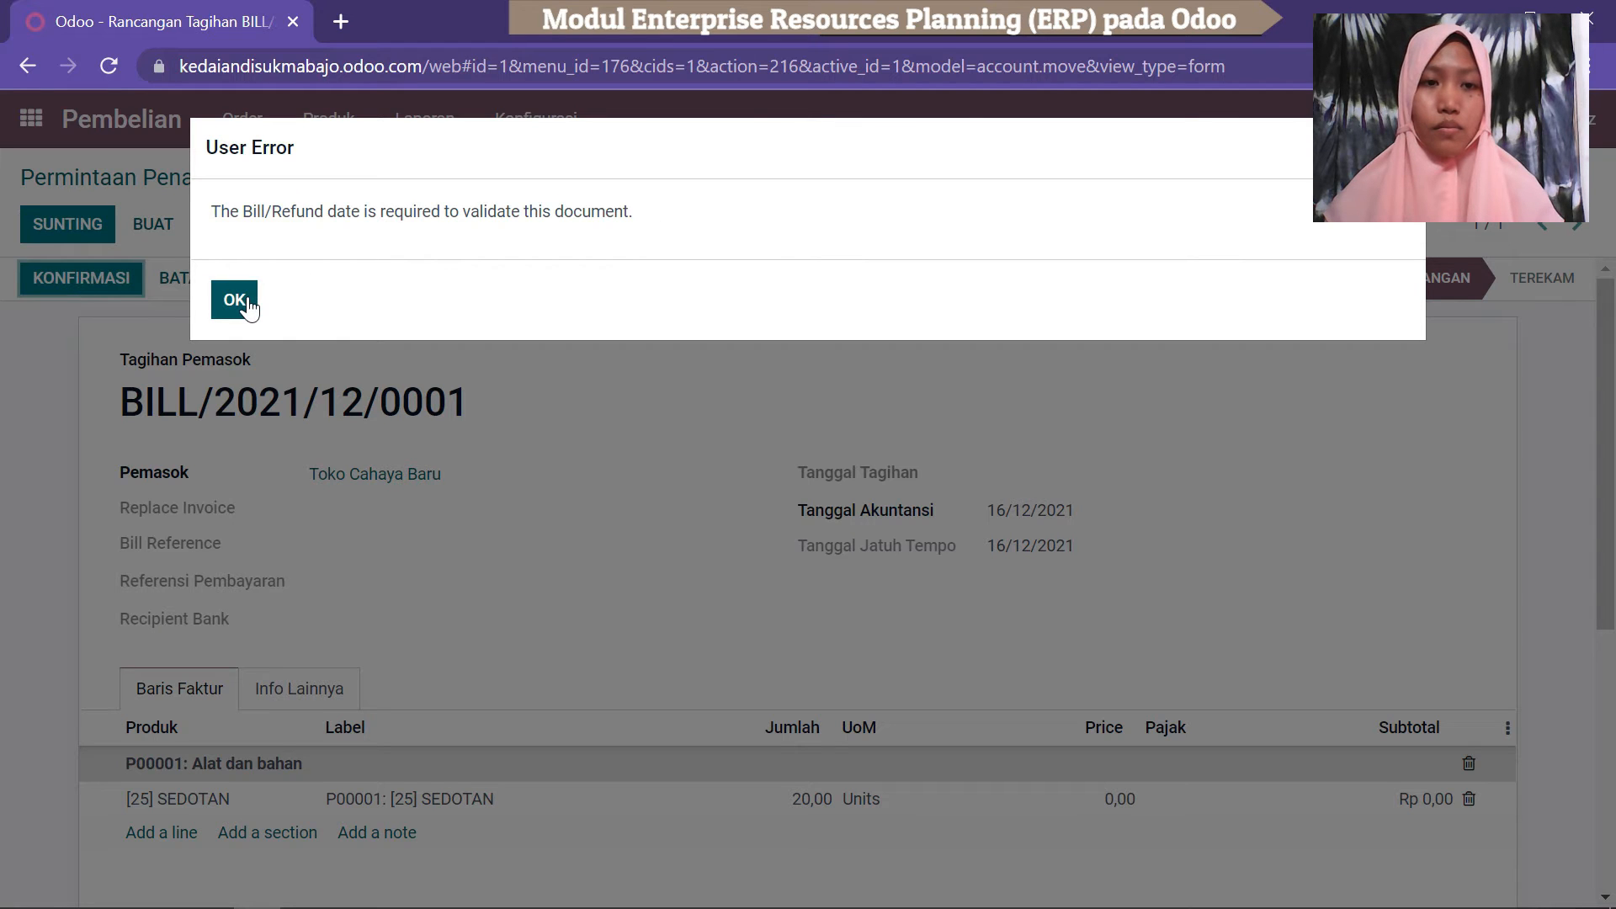
# Dismiss the error, set the vendor bill's Tanggal Tagihan to 17/12/2021 and confirm the bill.
pyautogui.click(235, 301)
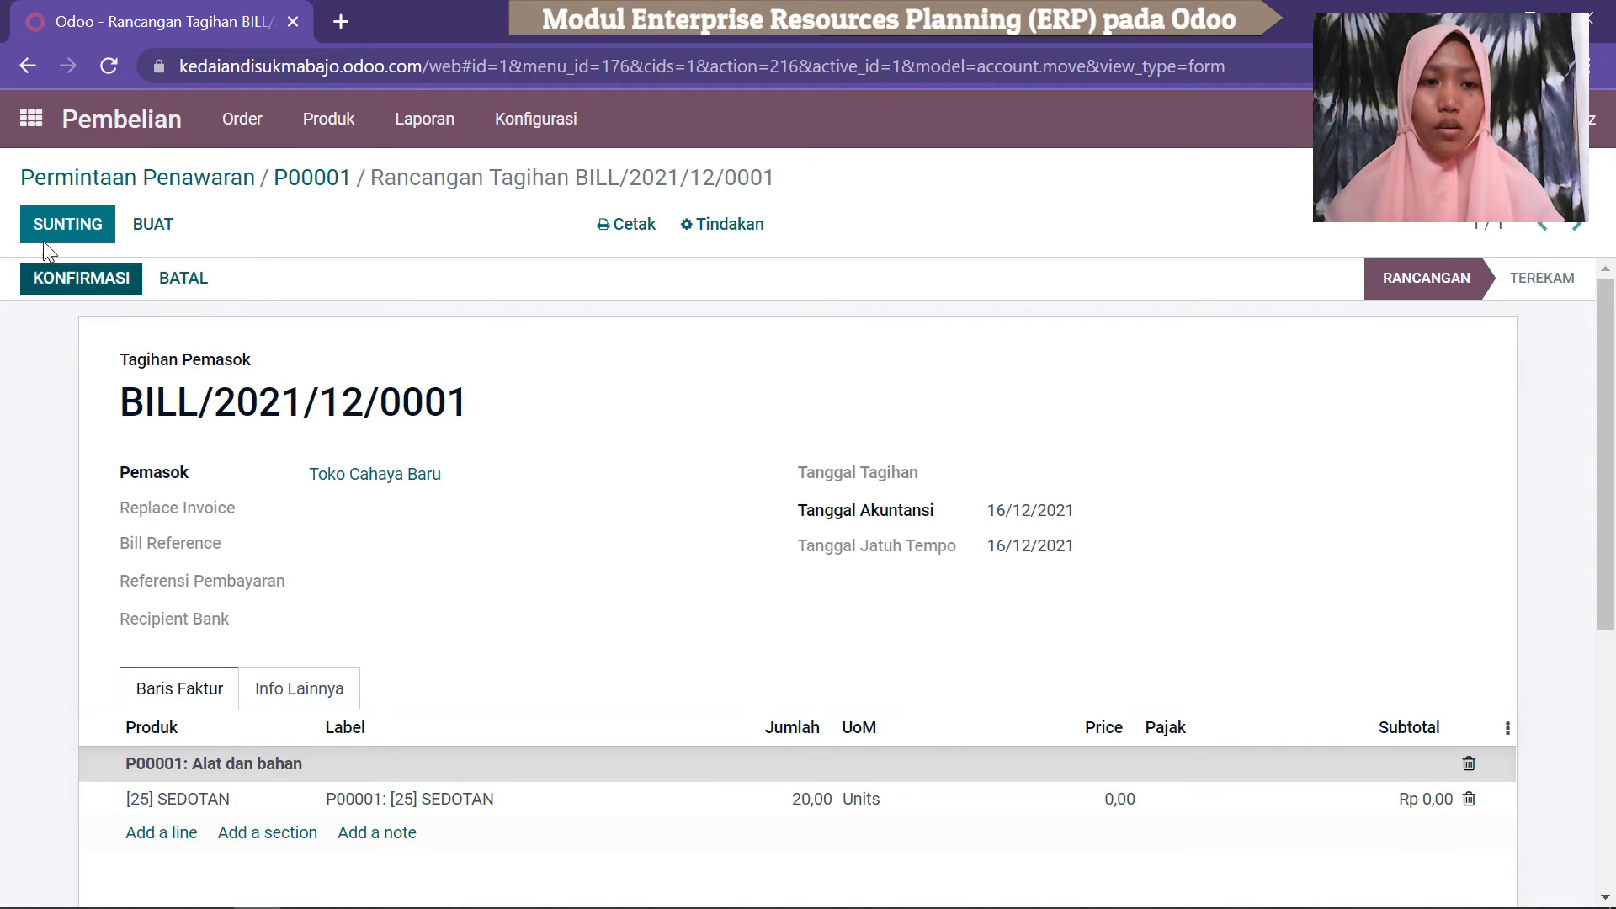
pyautogui.click(71, 223)
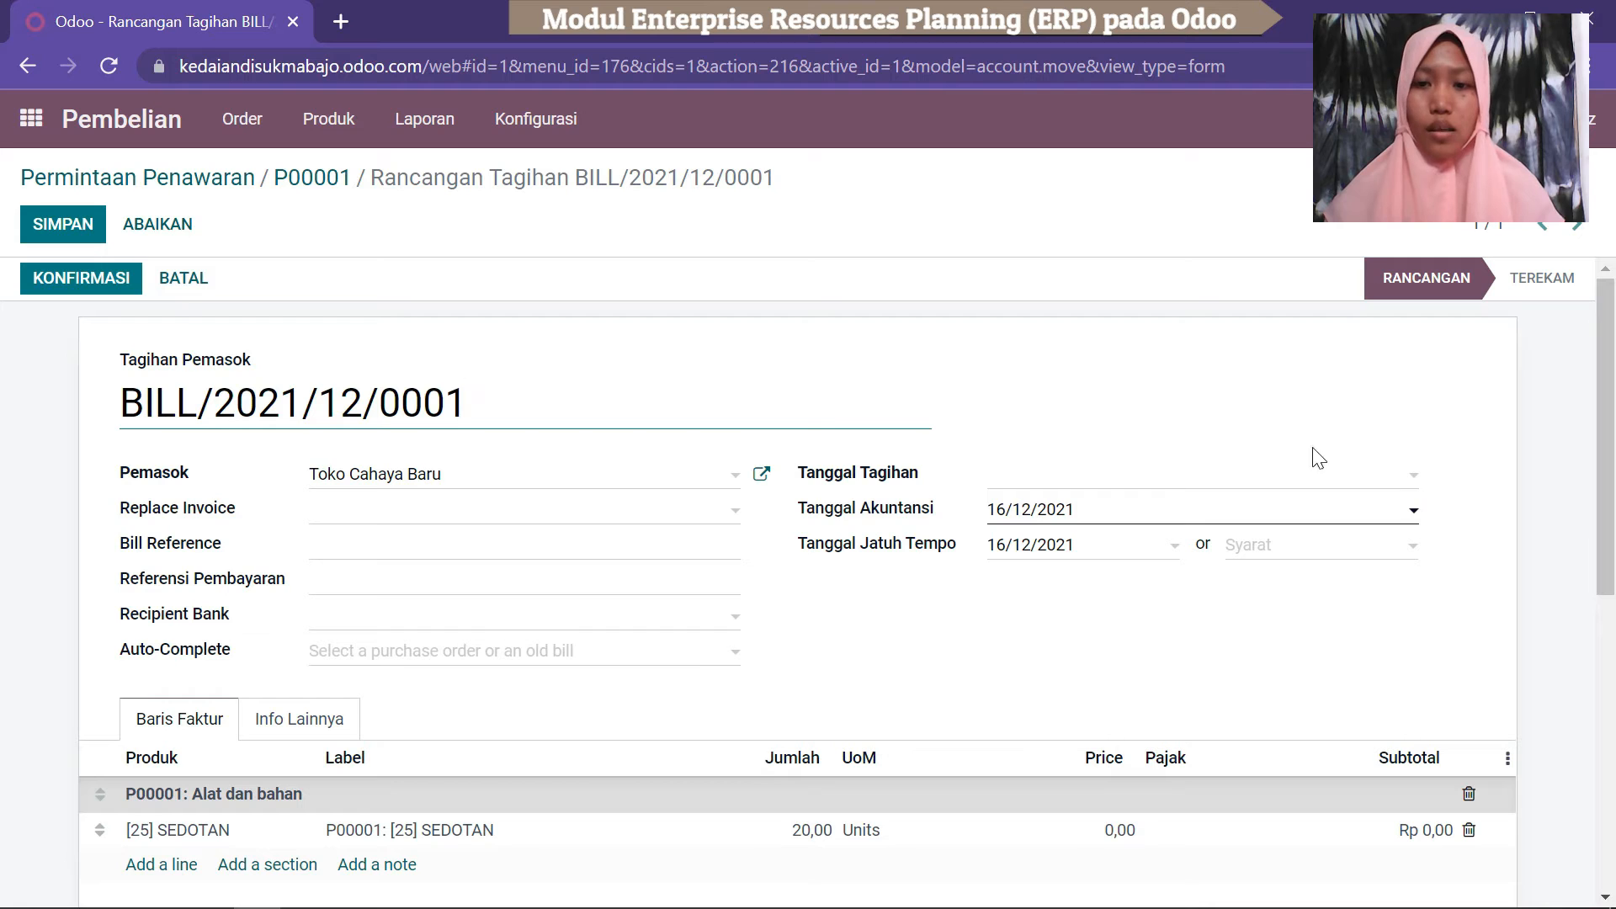
pyautogui.click(1406, 486)
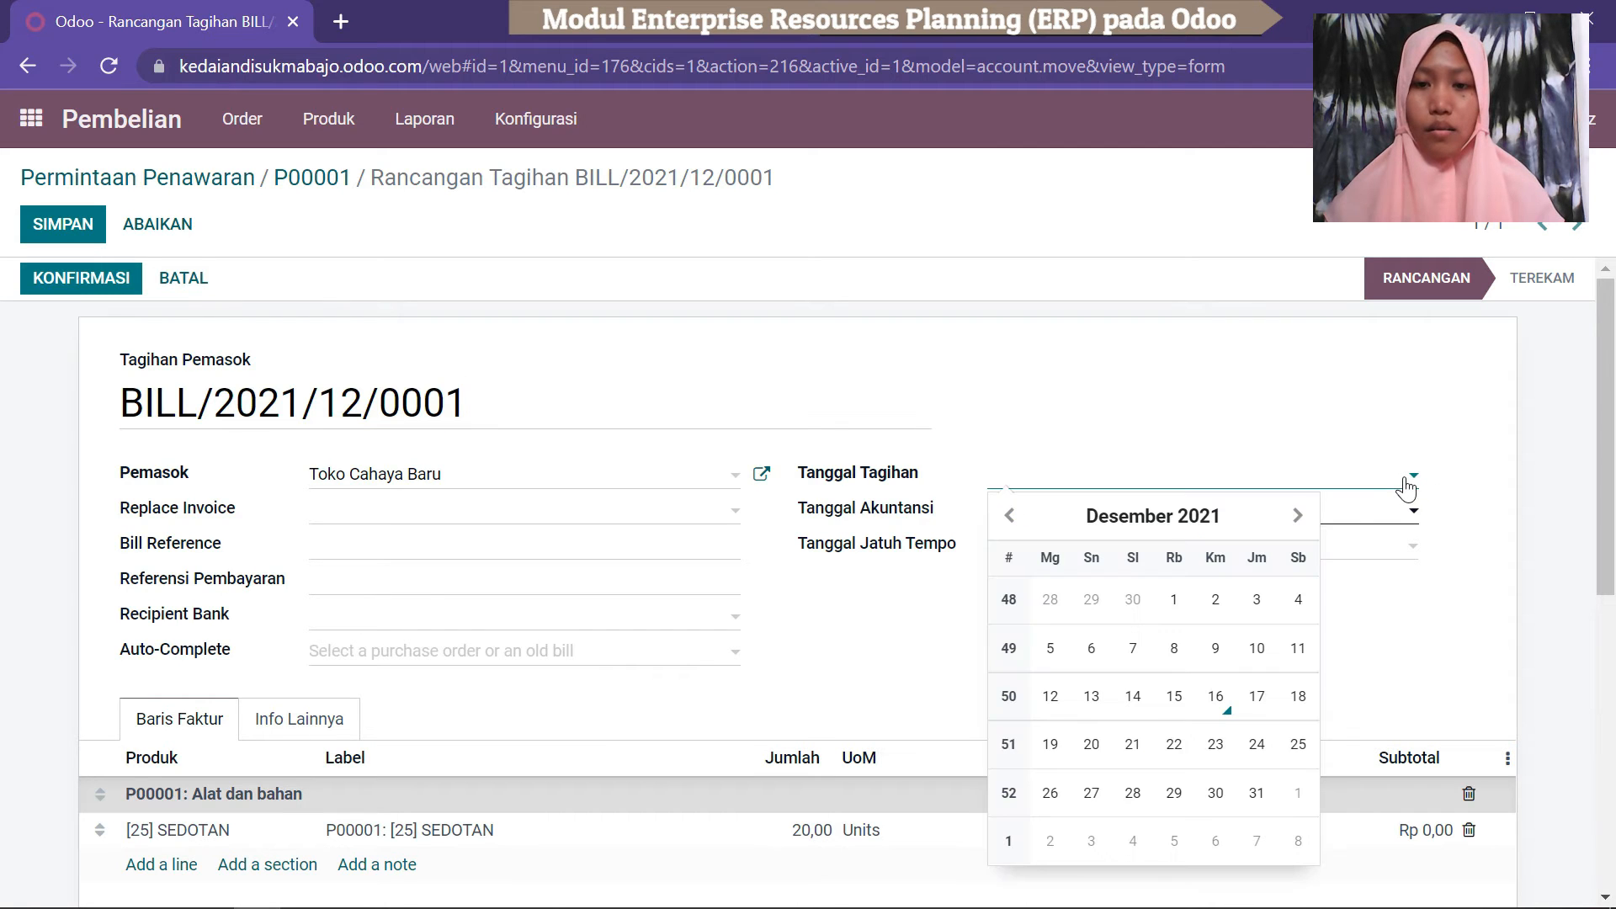
pyautogui.click(1258, 705)
pyautogui.moveTo(1614, 579); pyautogui.dragTo(1261, 361)
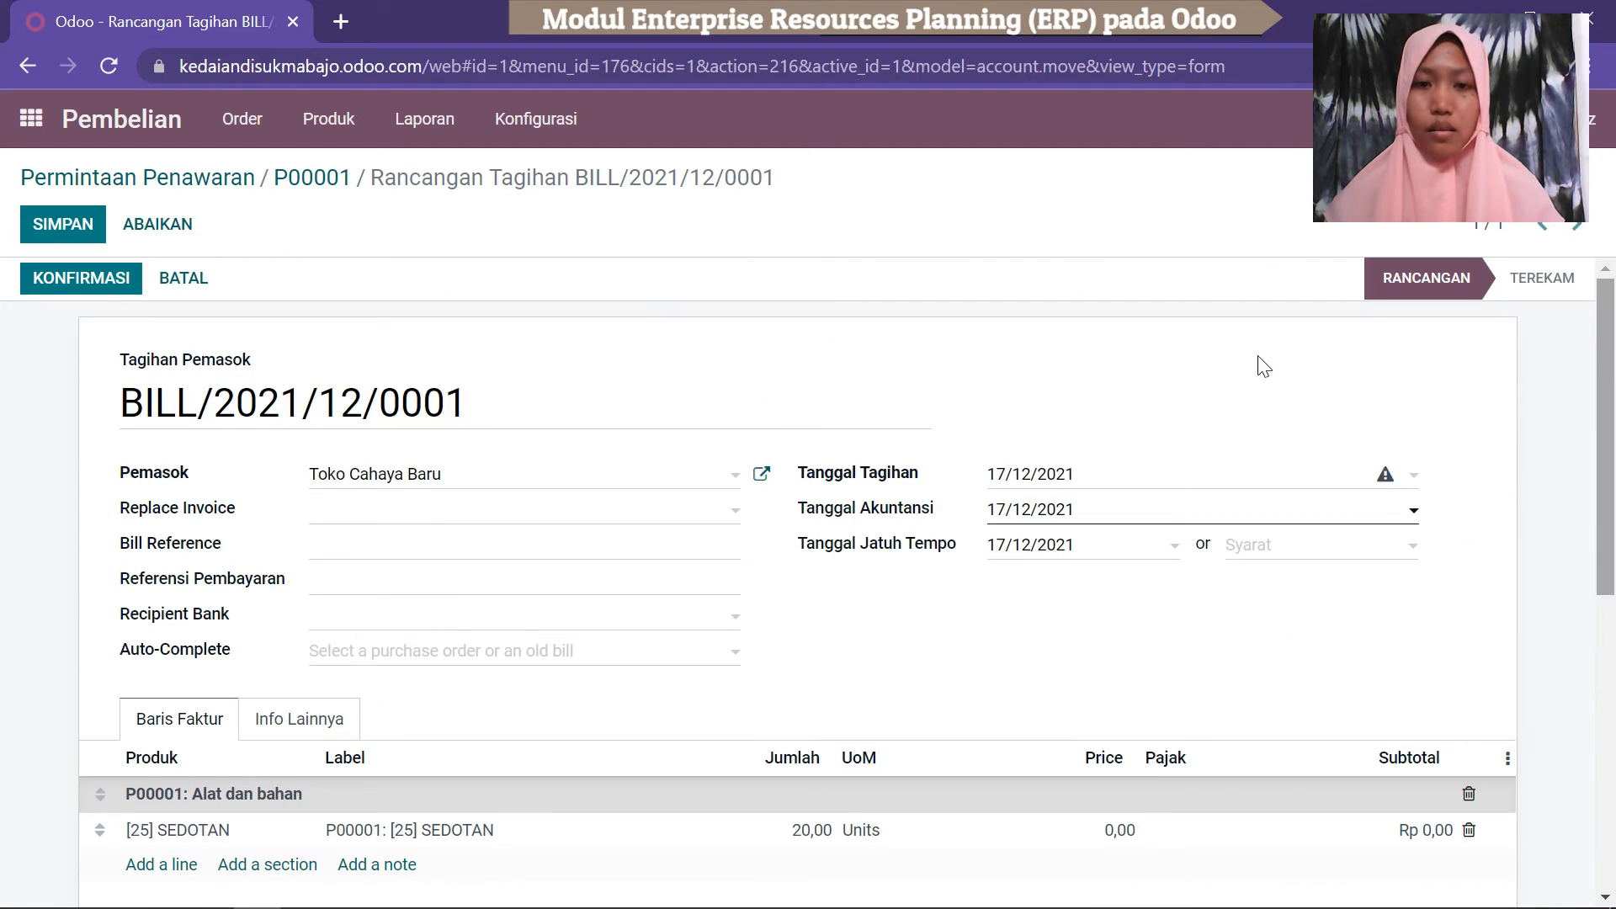
pyautogui.click(72, 281)
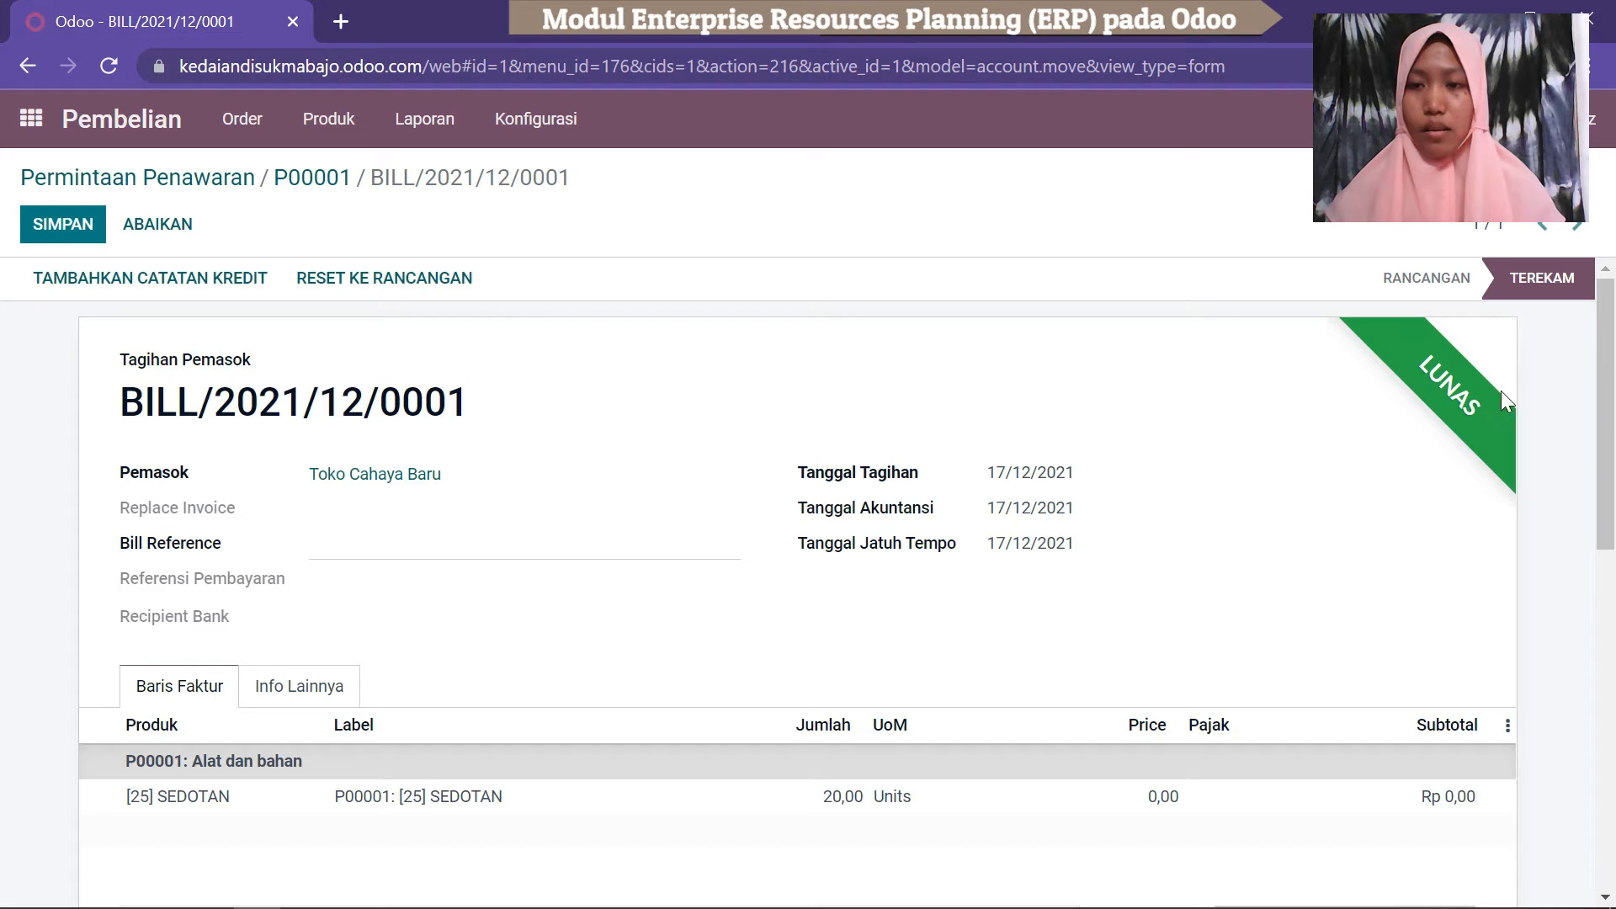
pyautogui.moveTo(1614, 385); pyautogui.dragTo(1583, 265)
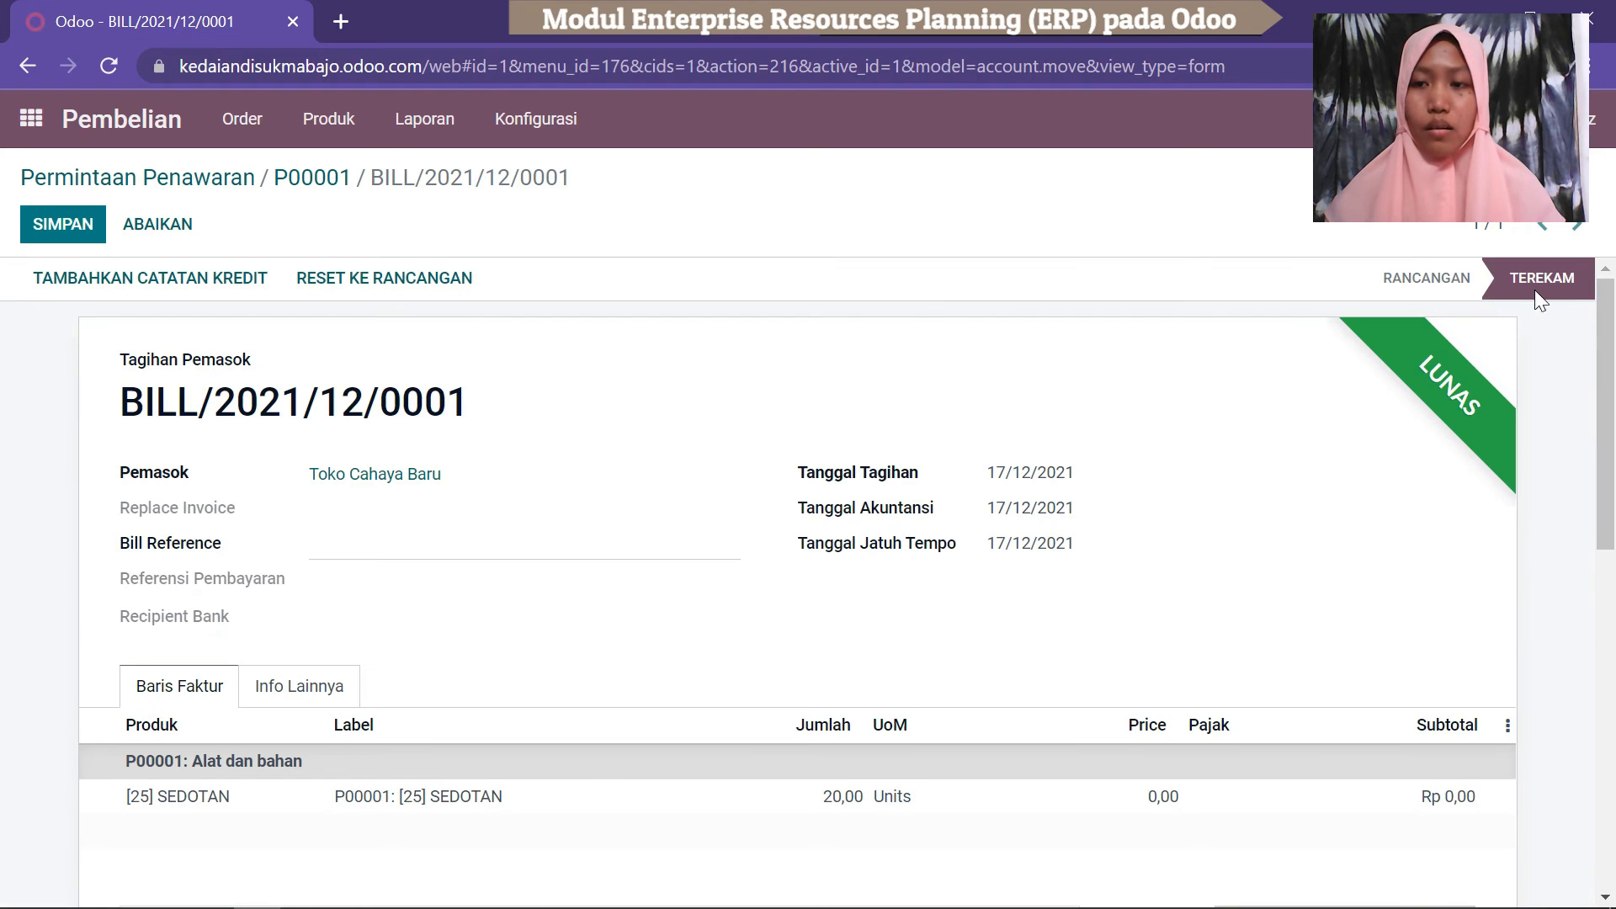
pyautogui.moveTo(1609, 463); pyautogui.dragTo(1608, 329)
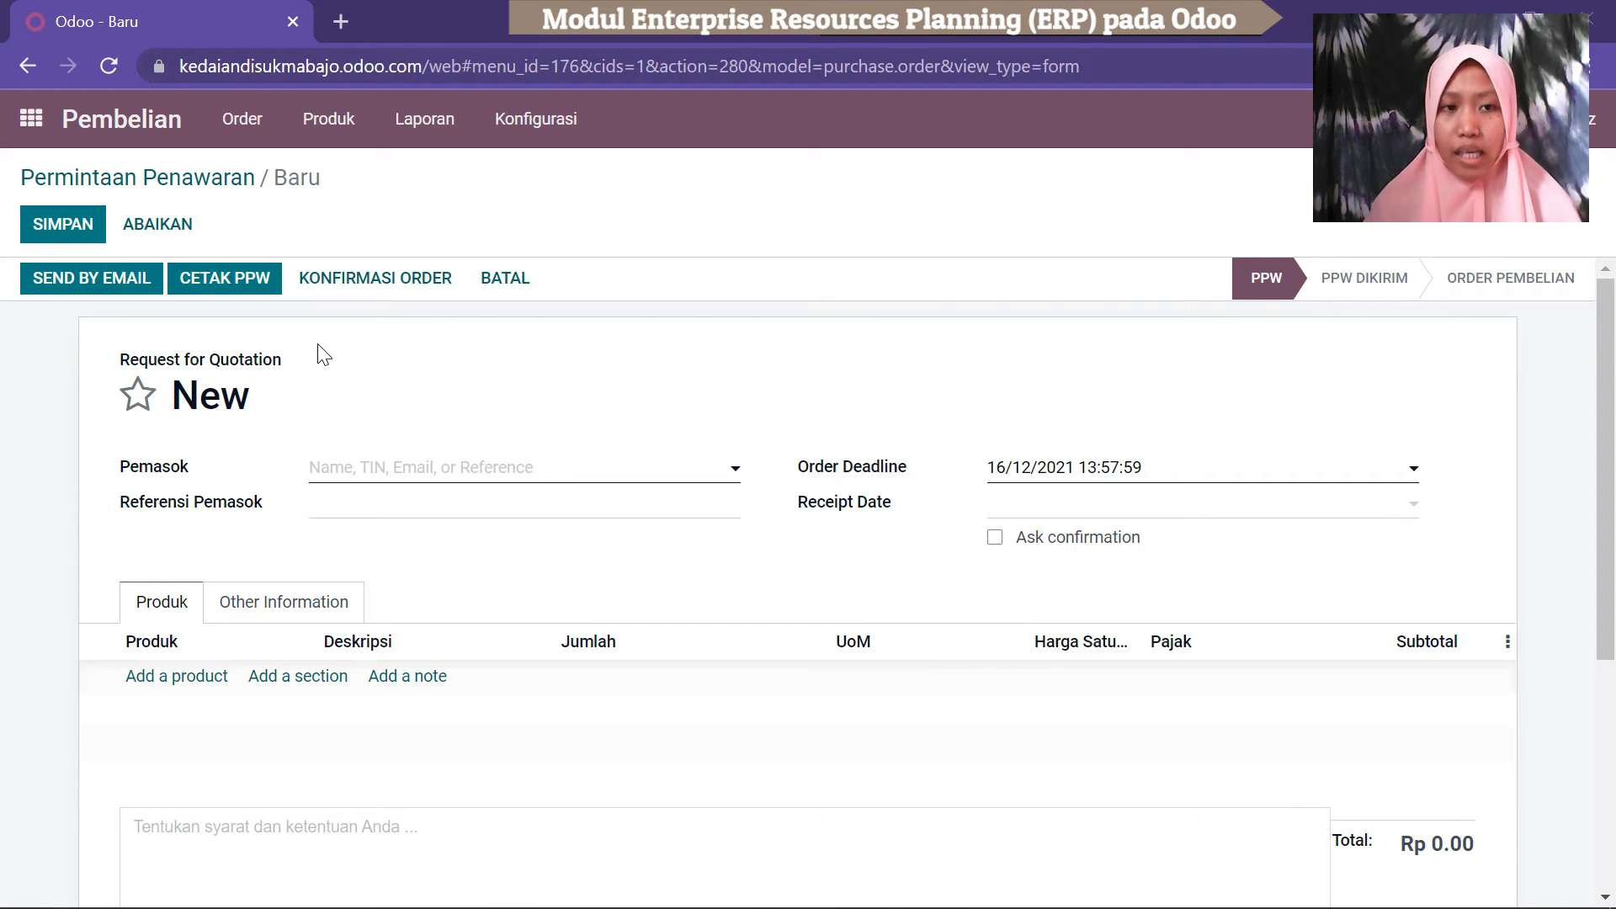
# Set Raja Buah Belopa as the vendor of the new request for quotation and add a section named buah.
pyautogui.click(729, 481)
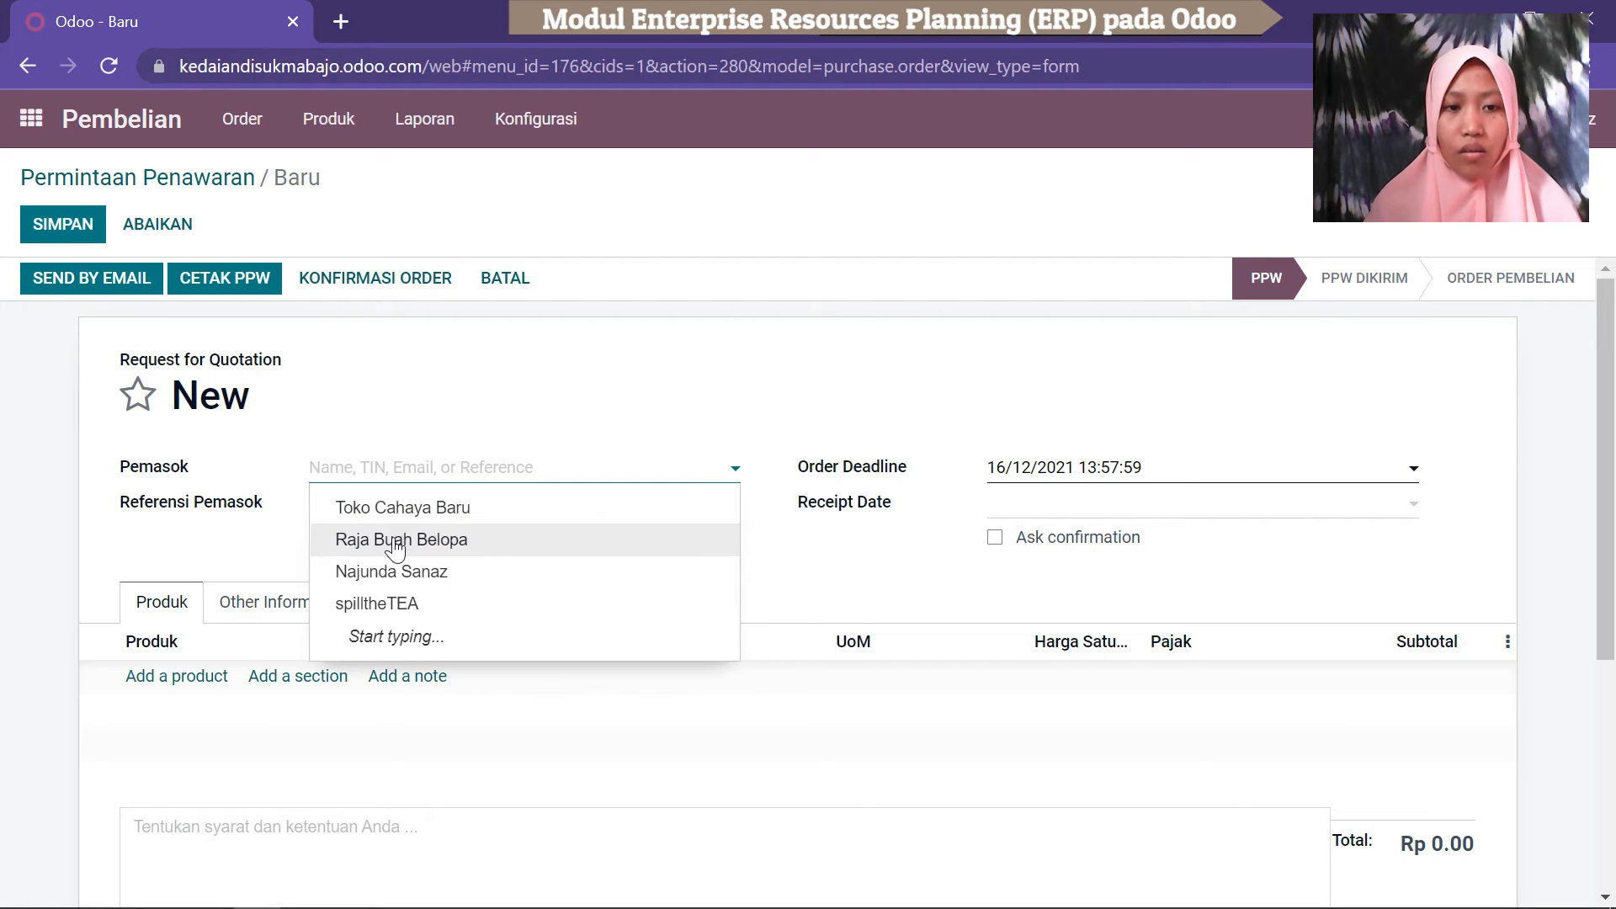
pyautogui.click(396, 543)
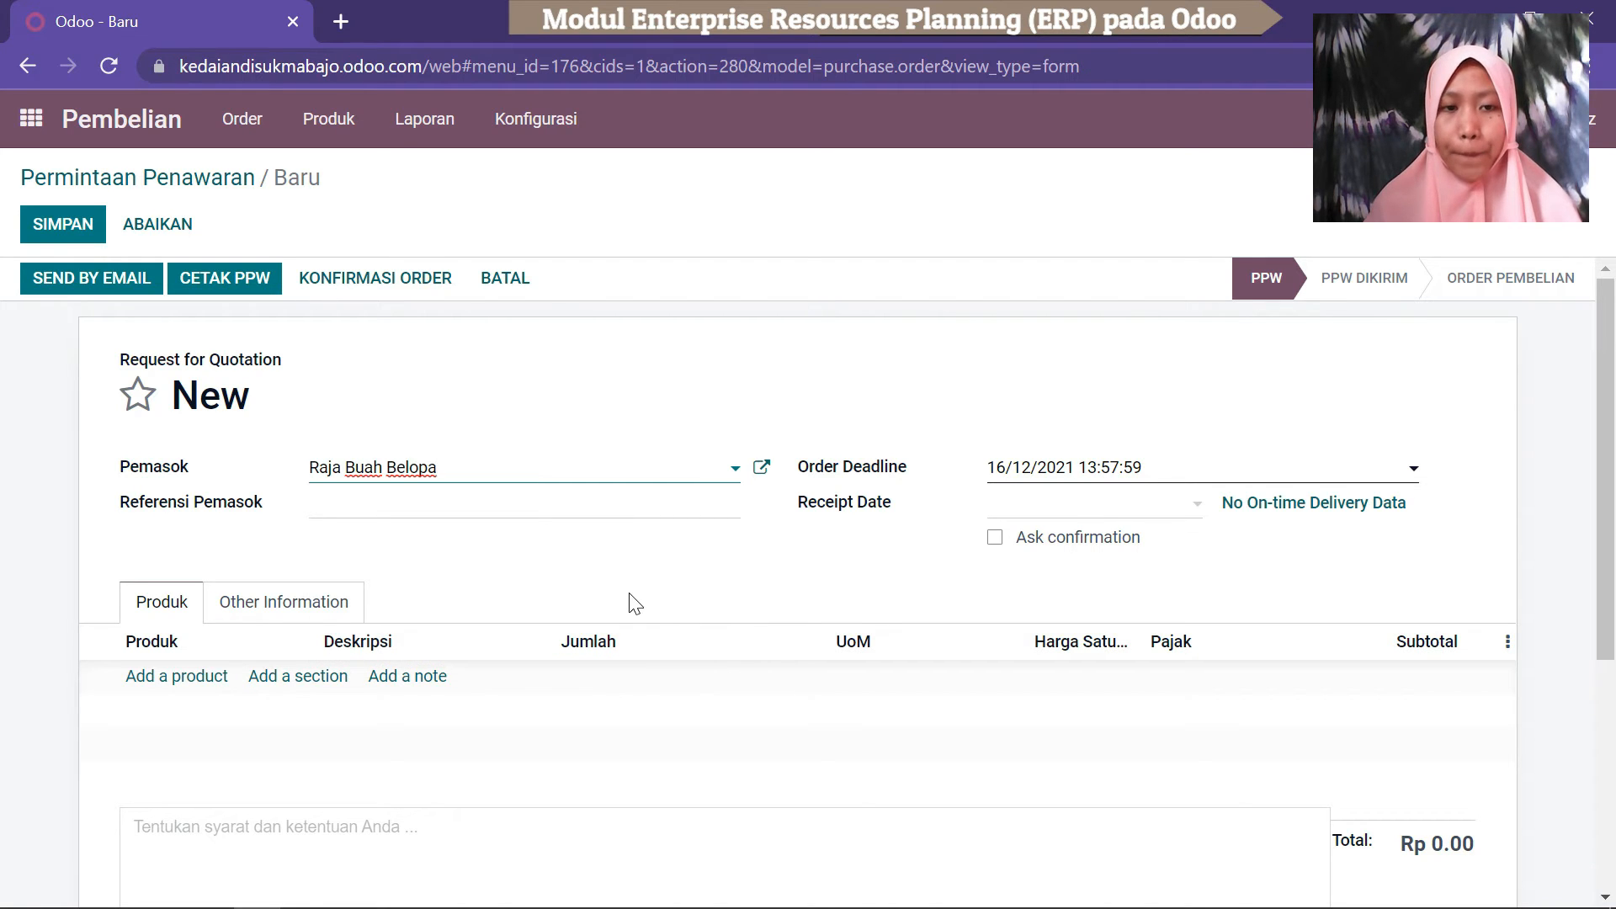
pyautogui.click(291, 692)
pyautogui.write('buah')
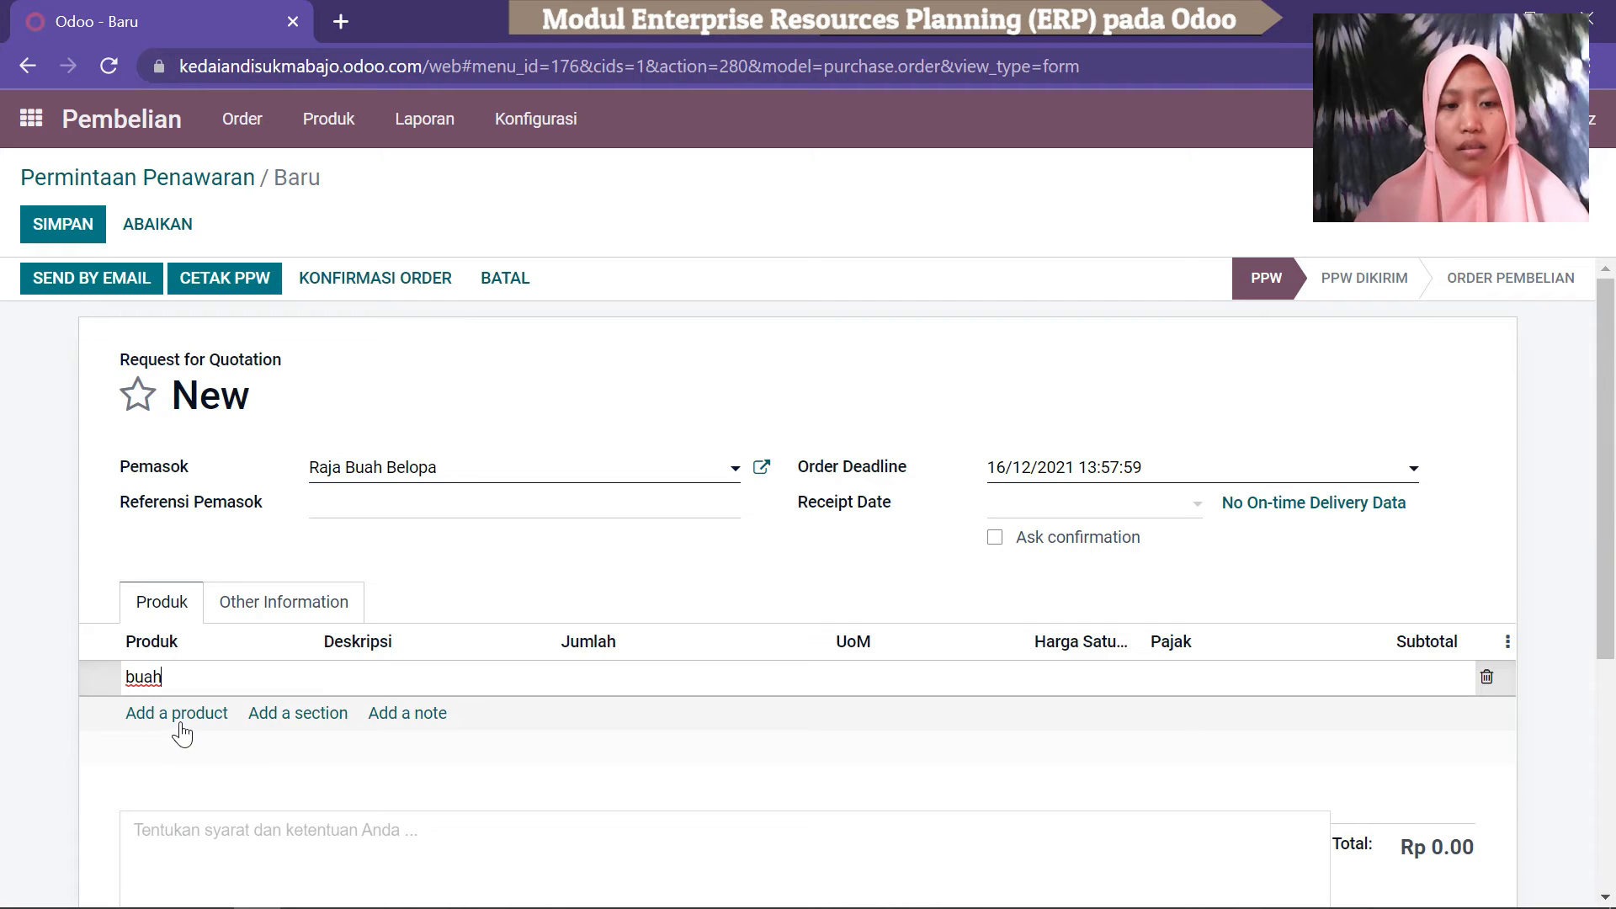
# Add the product SEMANGKA under the buah section, choosing it from the full product search list.
pyautogui.click(181, 717)
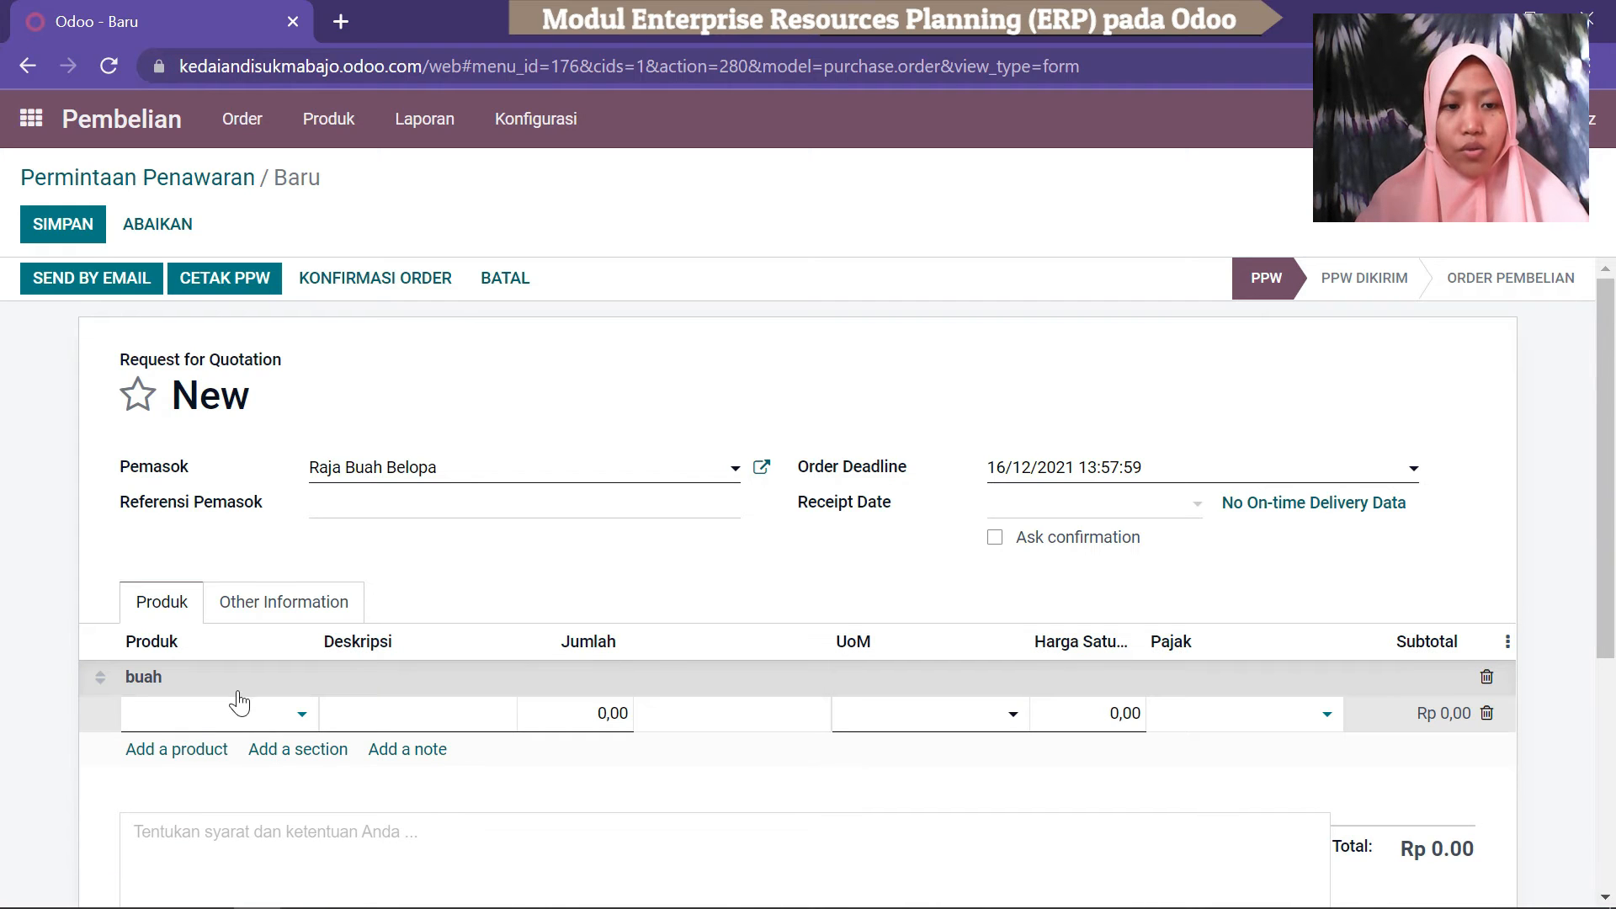
pyautogui.click(303, 719)
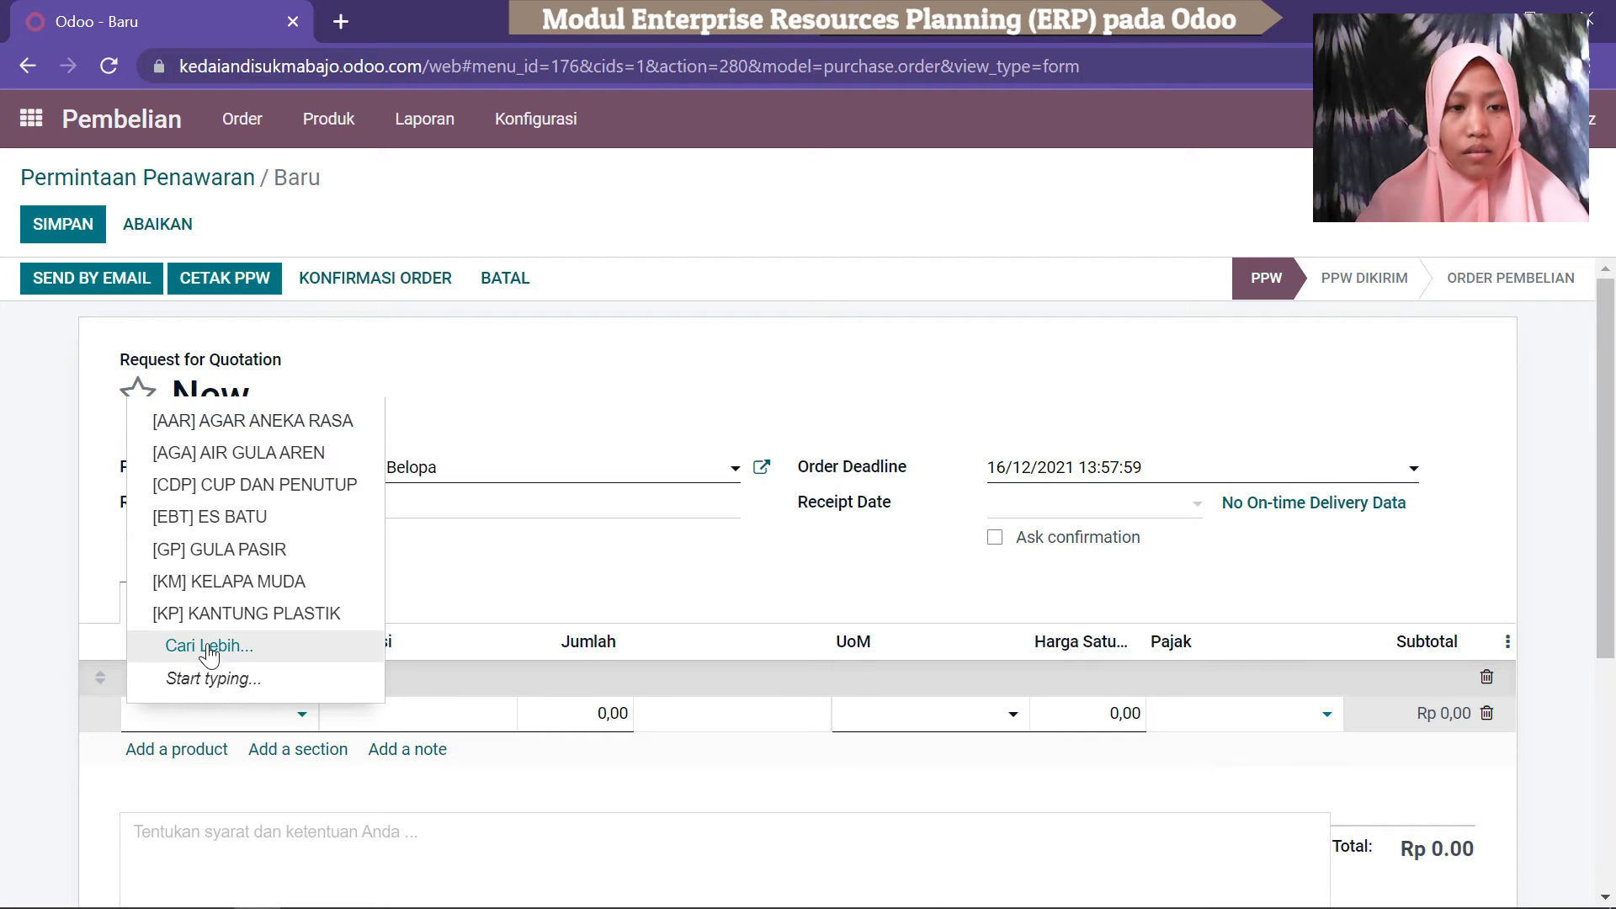
pyautogui.click(209, 649)
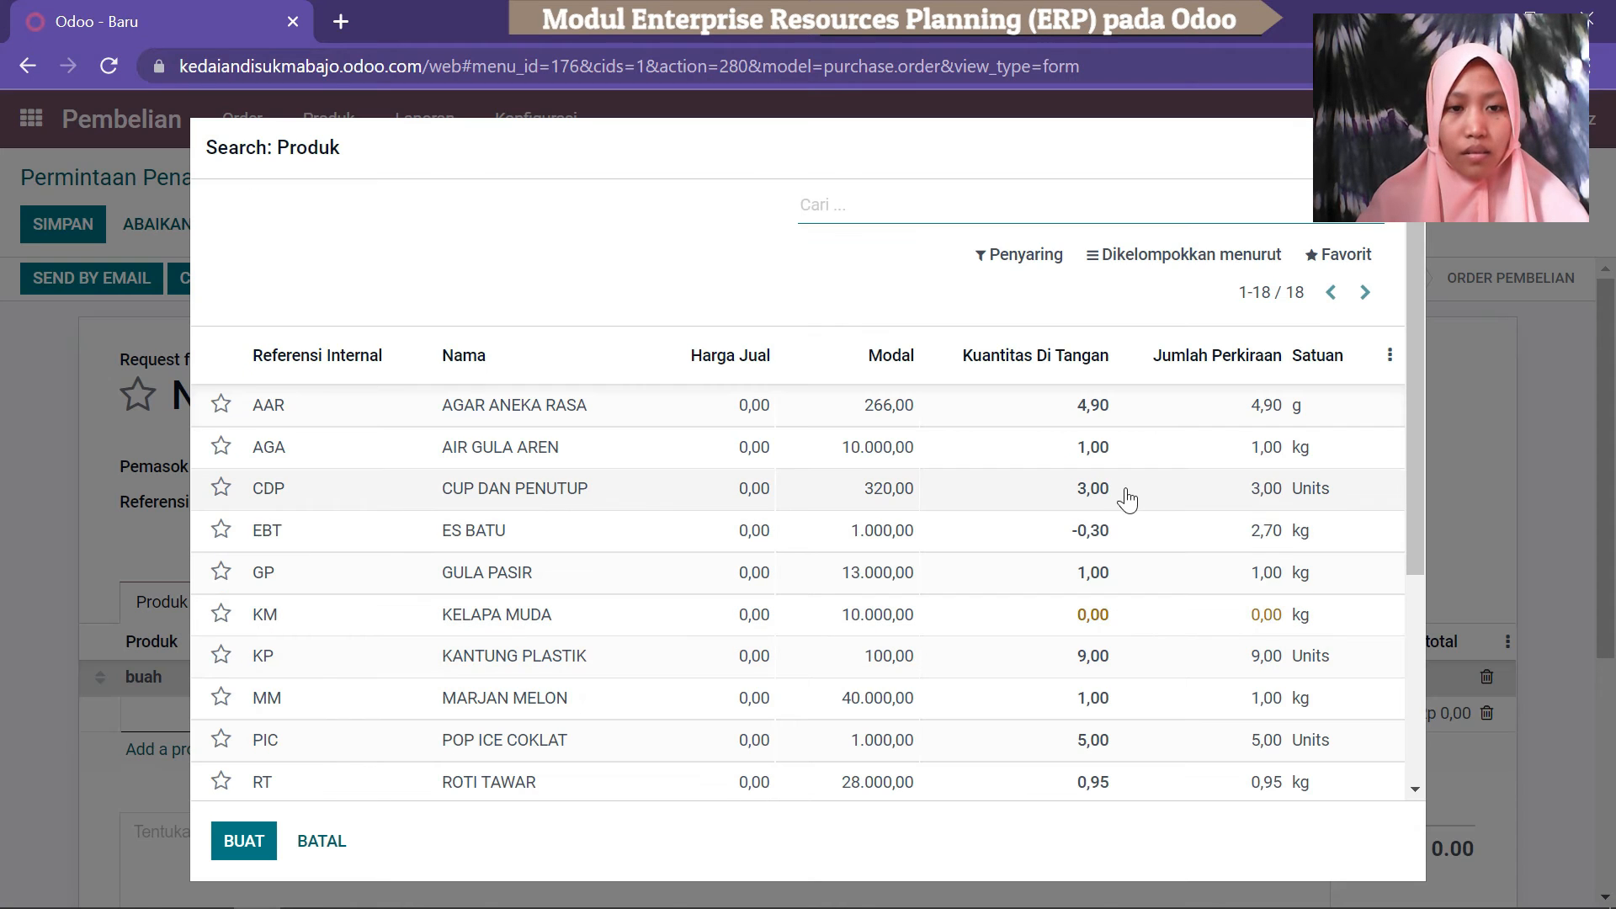
pyautogui.moveTo(1412, 406); pyautogui.dragTo(1393, 653)
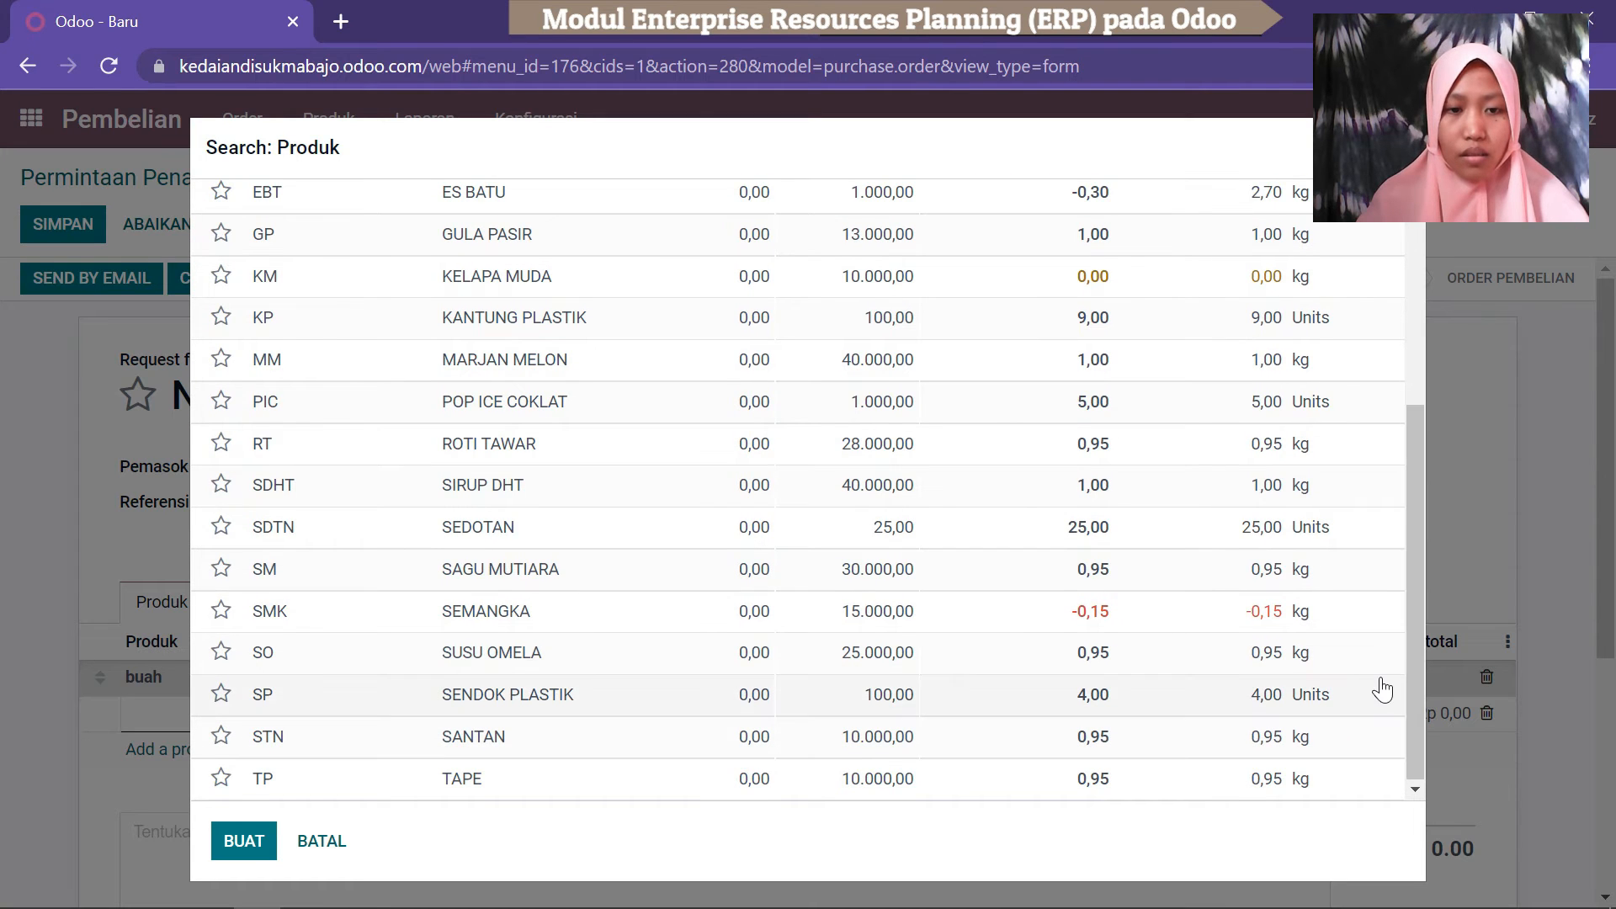
pyautogui.click(497, 625)
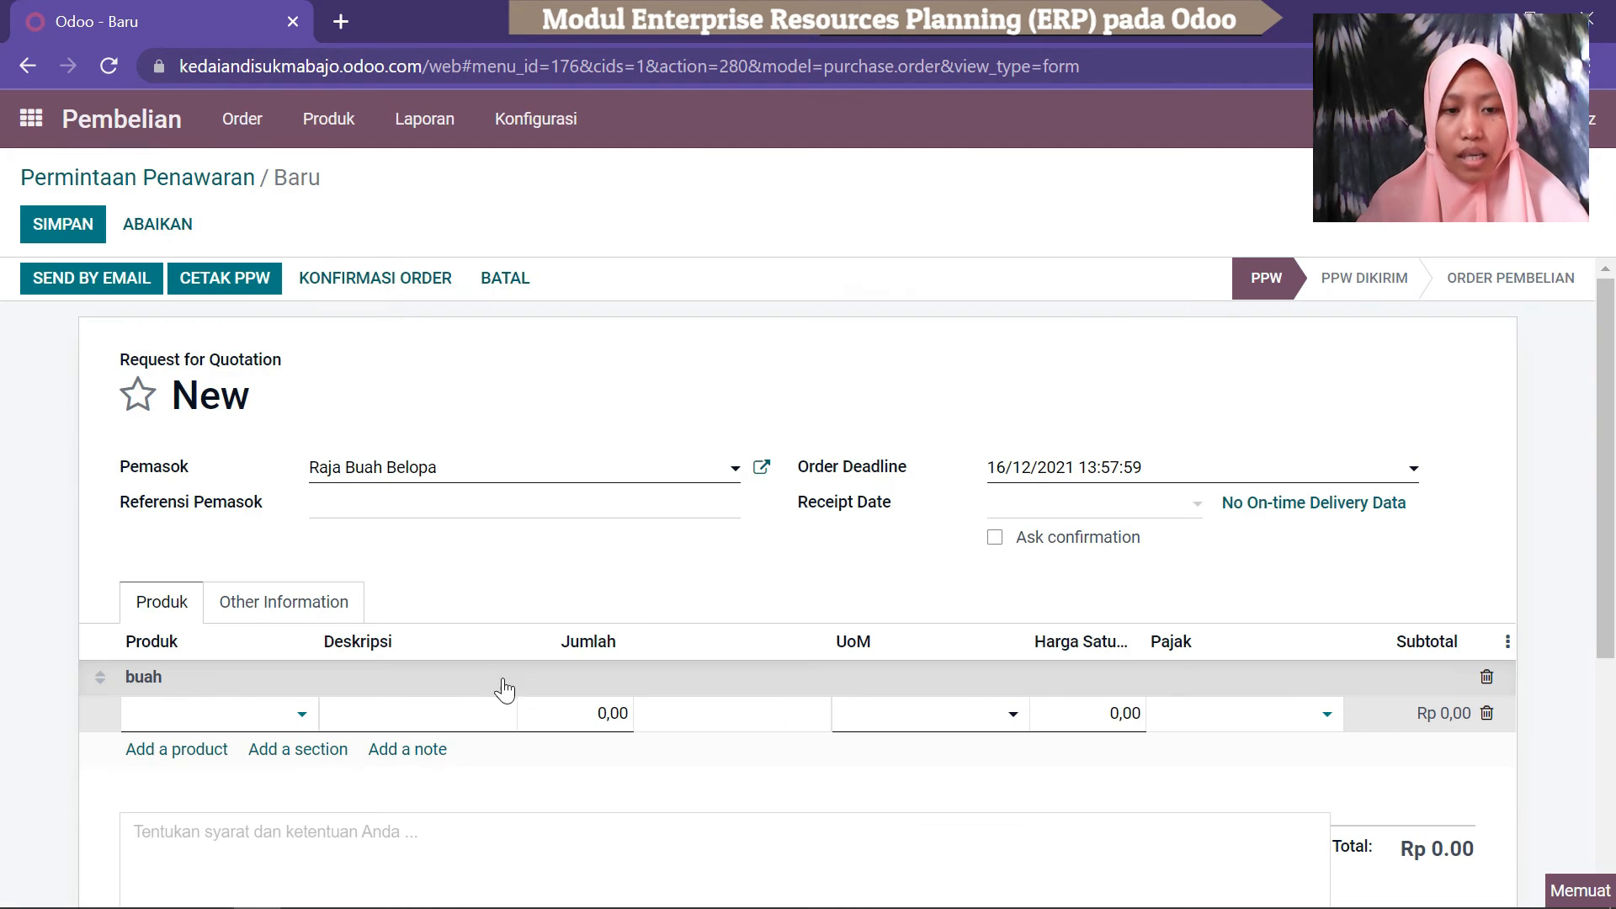
# Add the product KELAPA MUDA as another order line.
pyautogui.click(217, 752)
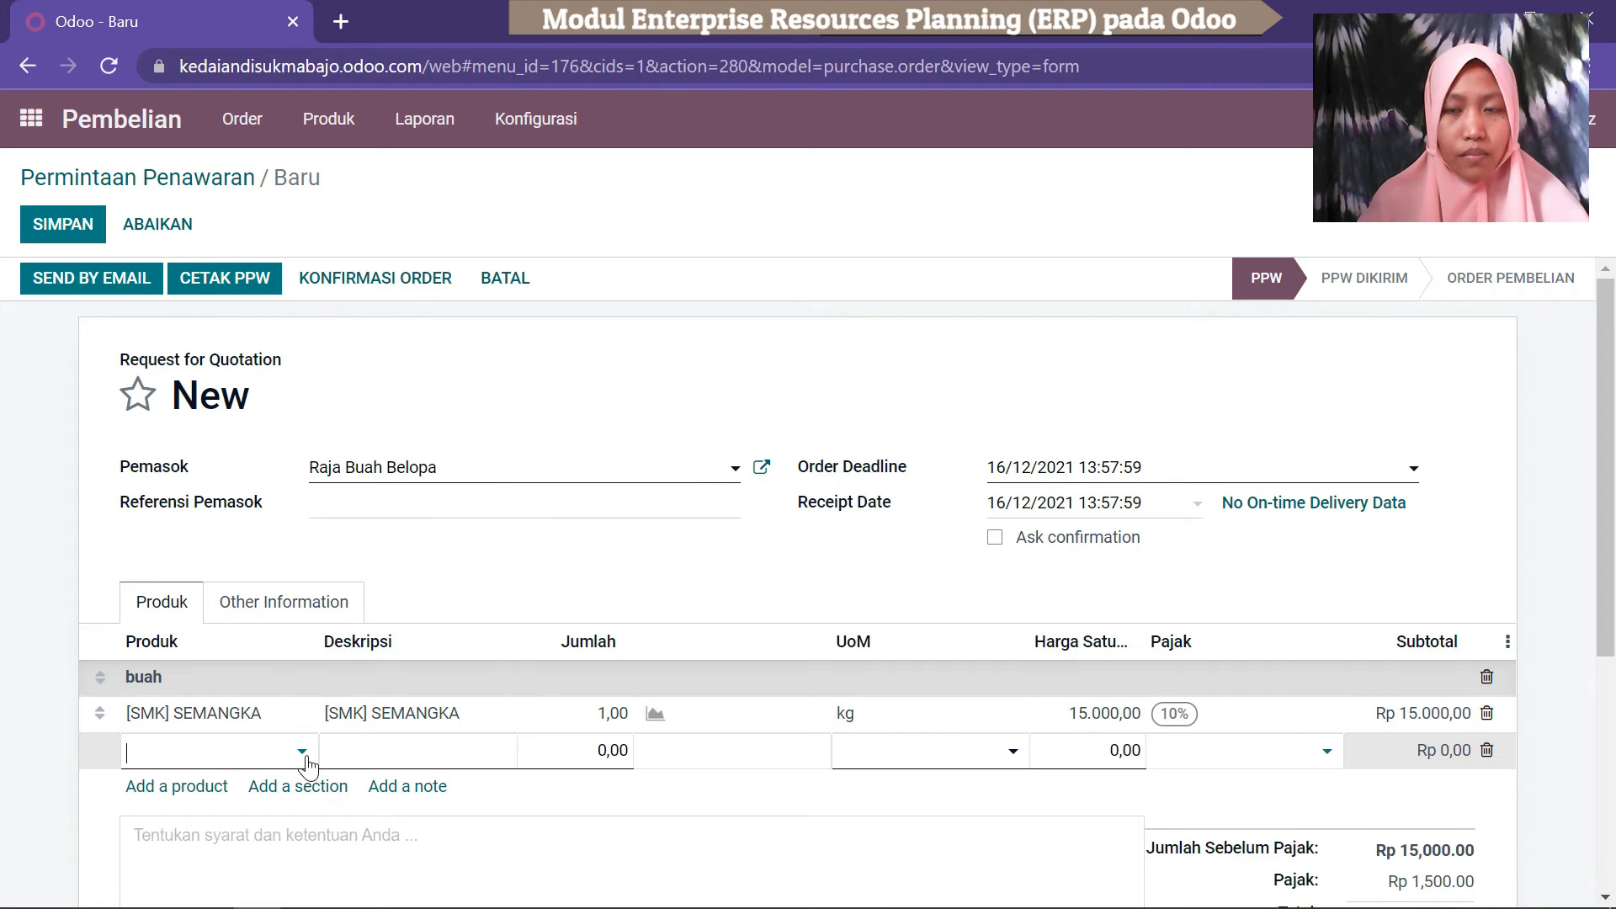
pyautogui.click(303, 753)
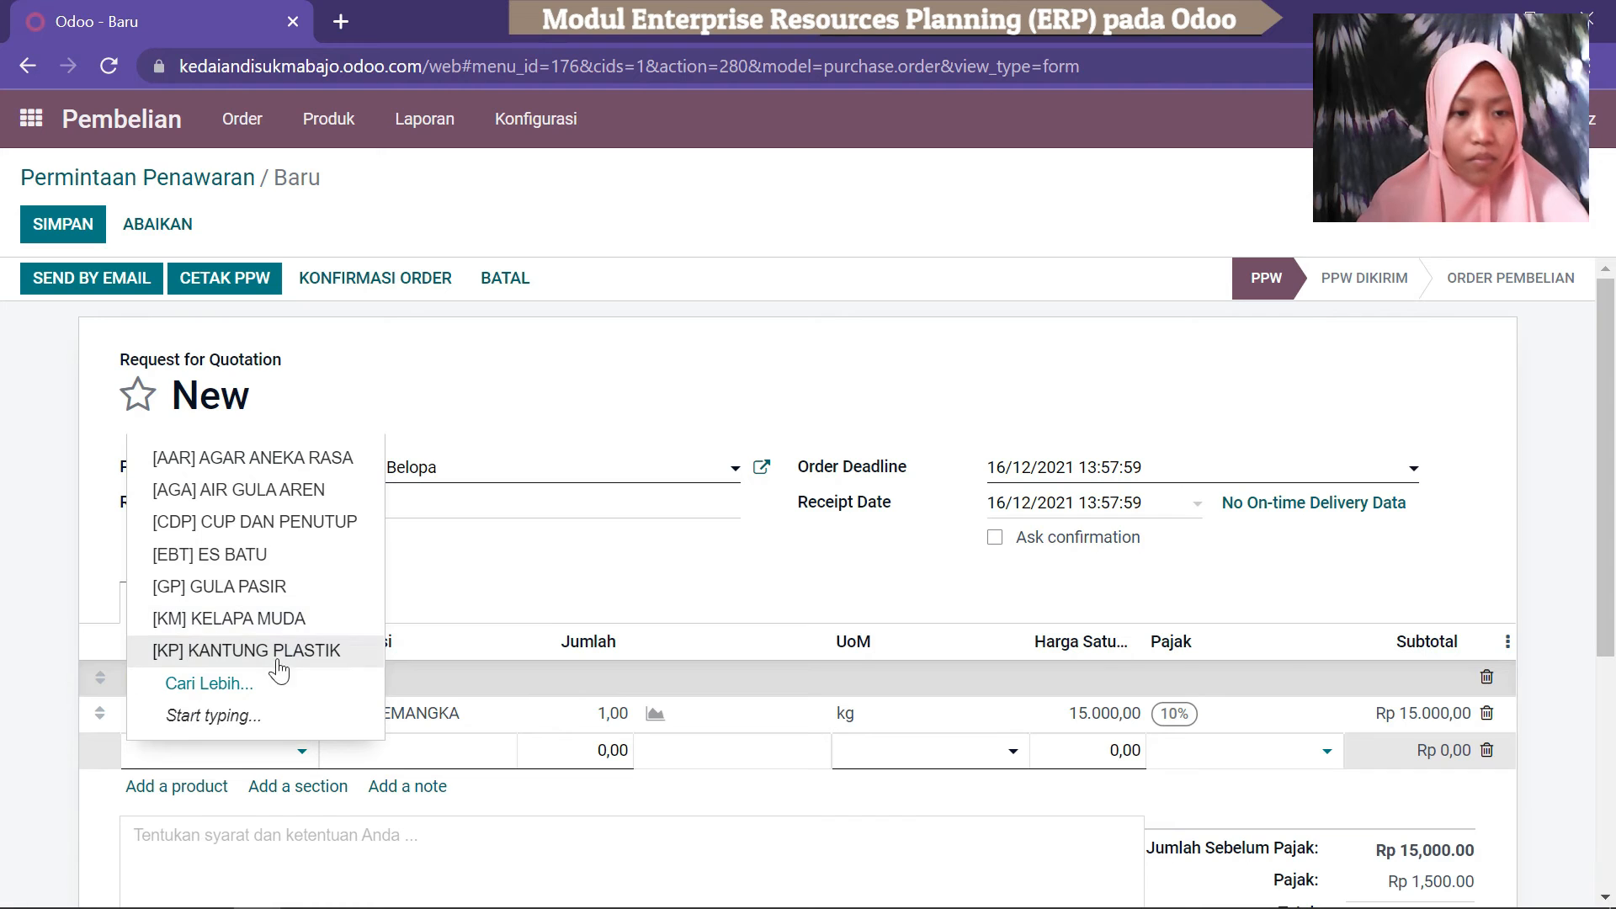
pyautogui.click(257, 623)
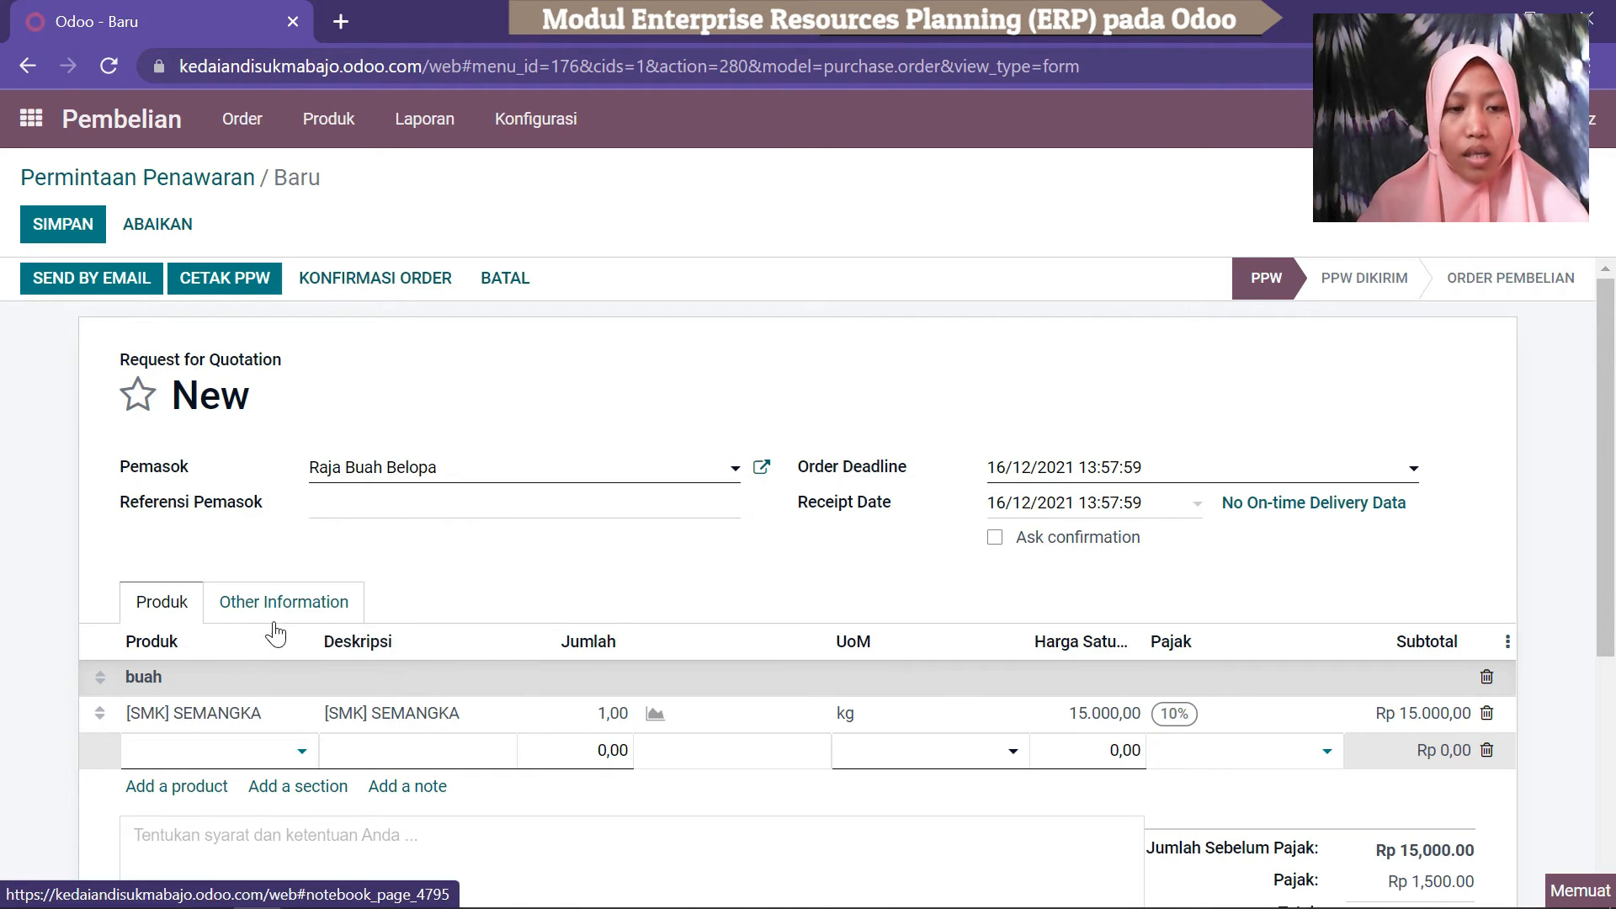
# Add the product AIR GULA AREN as a third order line from the full product search list.
pyautogui.click(209, 786)
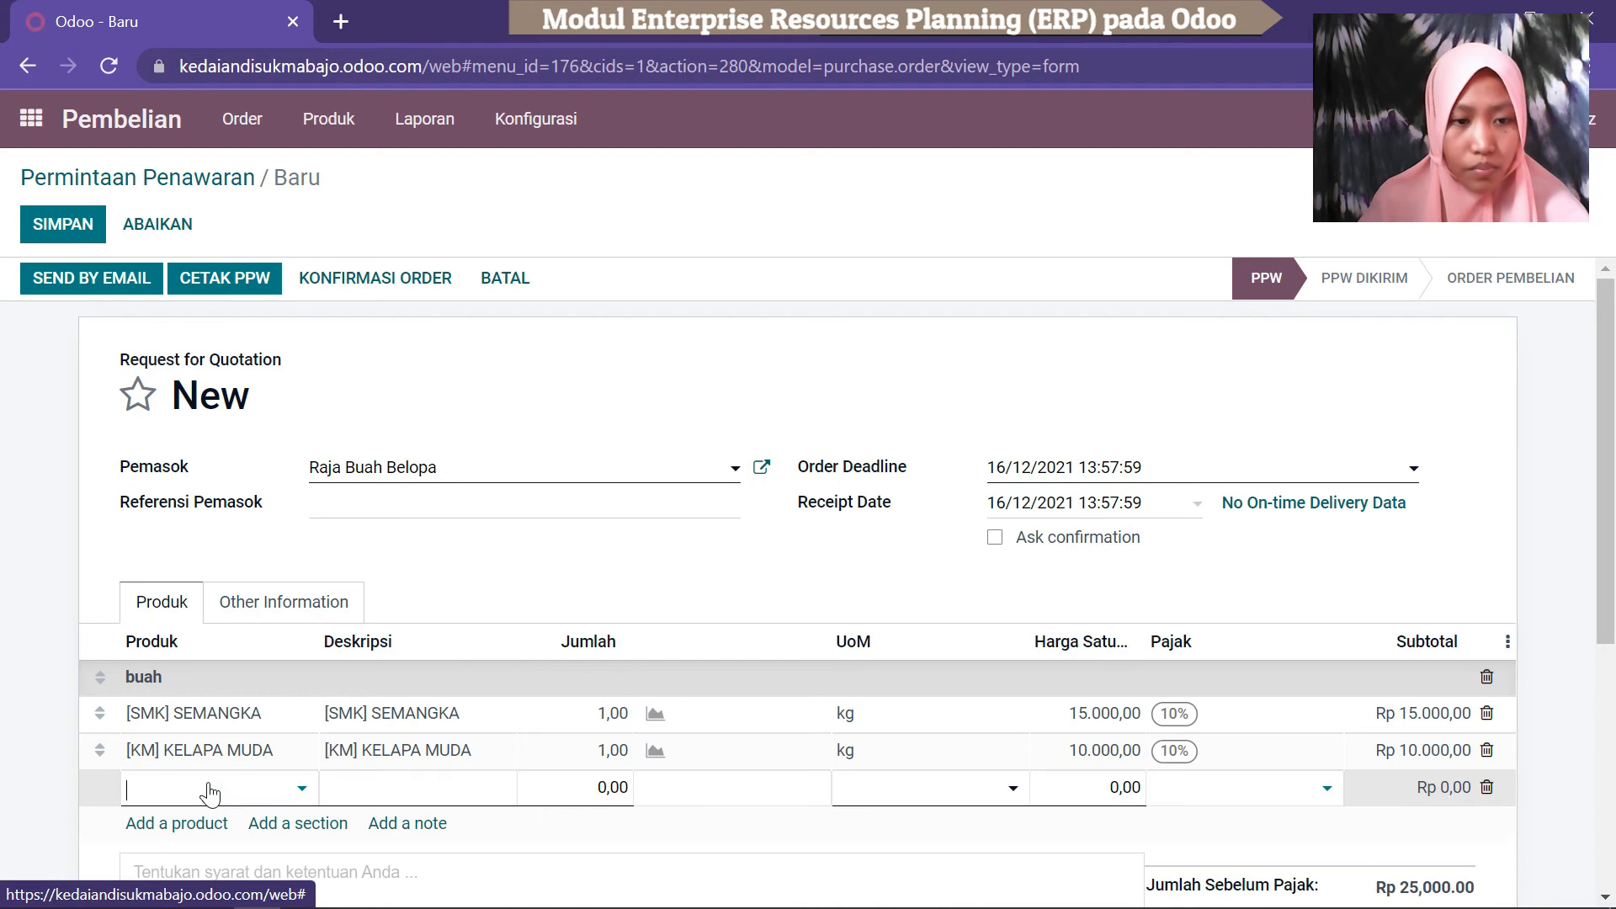
pyautogui.click(300, 788)
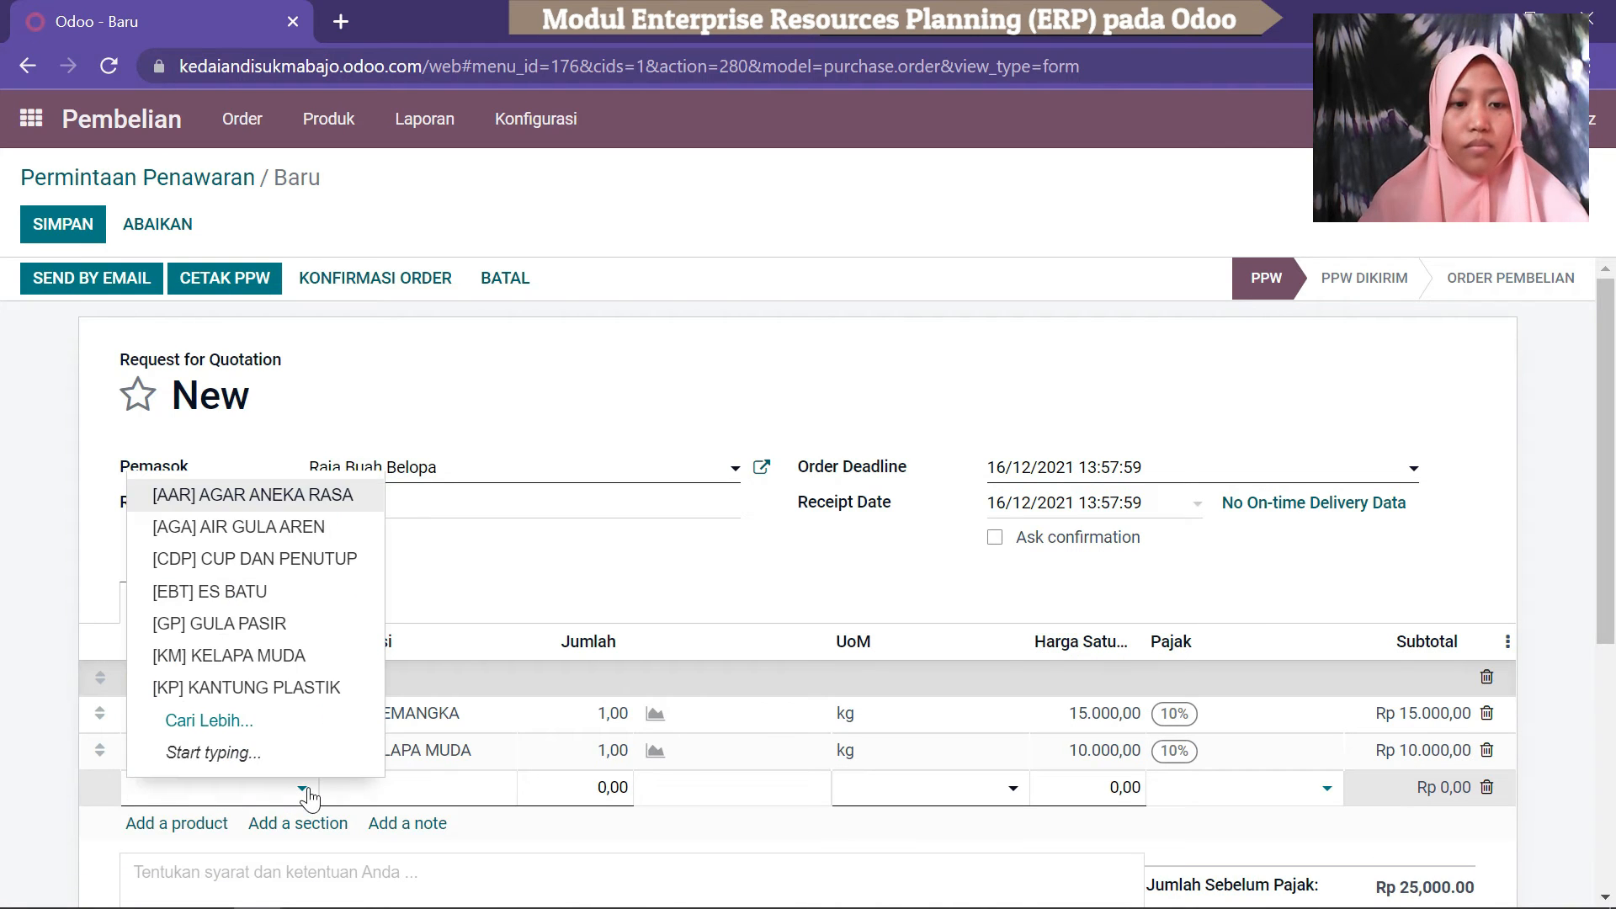
pyautogui.click(217, 724)
pyautogui.moveTo(1411, 374); pyautogui.dragTo(1392, 615)
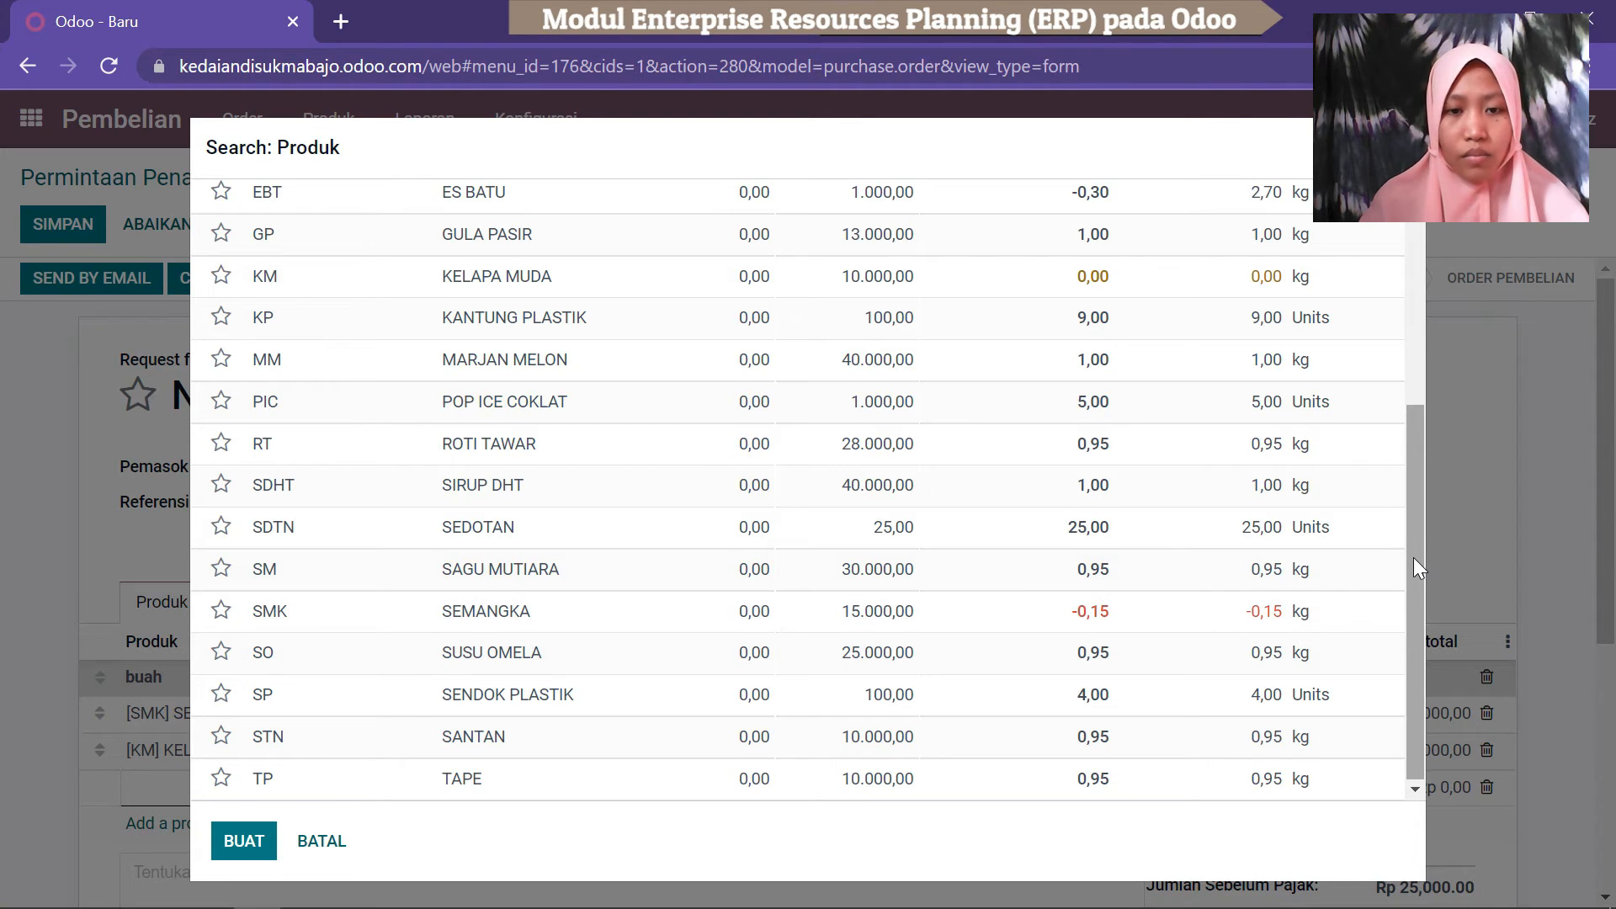
pyautogui.moveTo(1412, 563); pyautogui.dragTo(1406, 494)
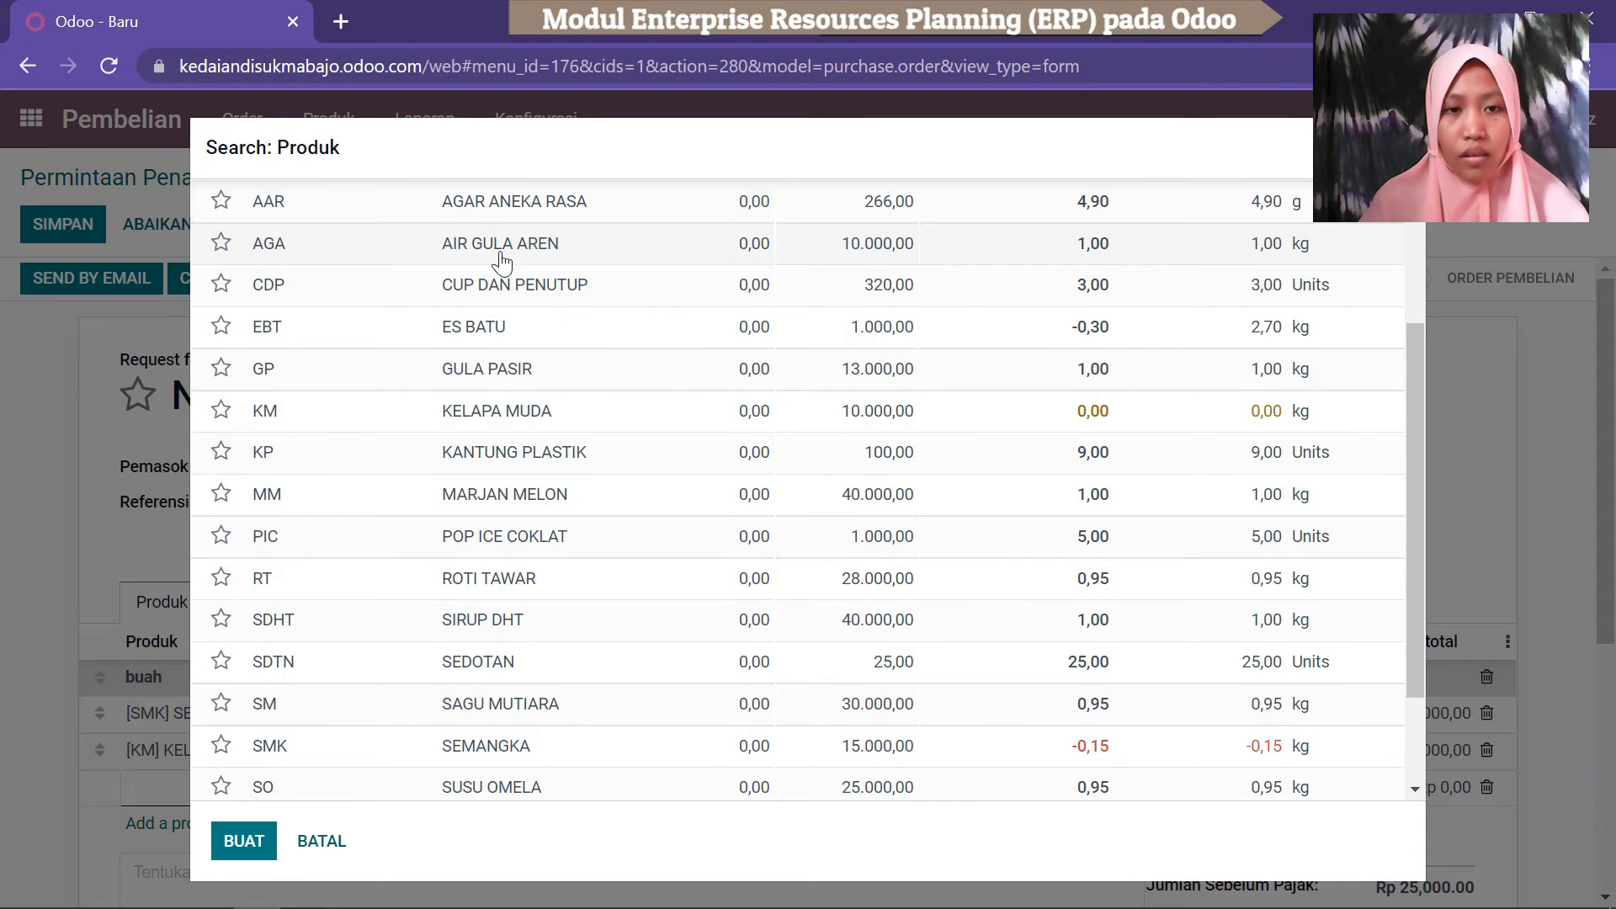
pyautogui.click(612, 262)
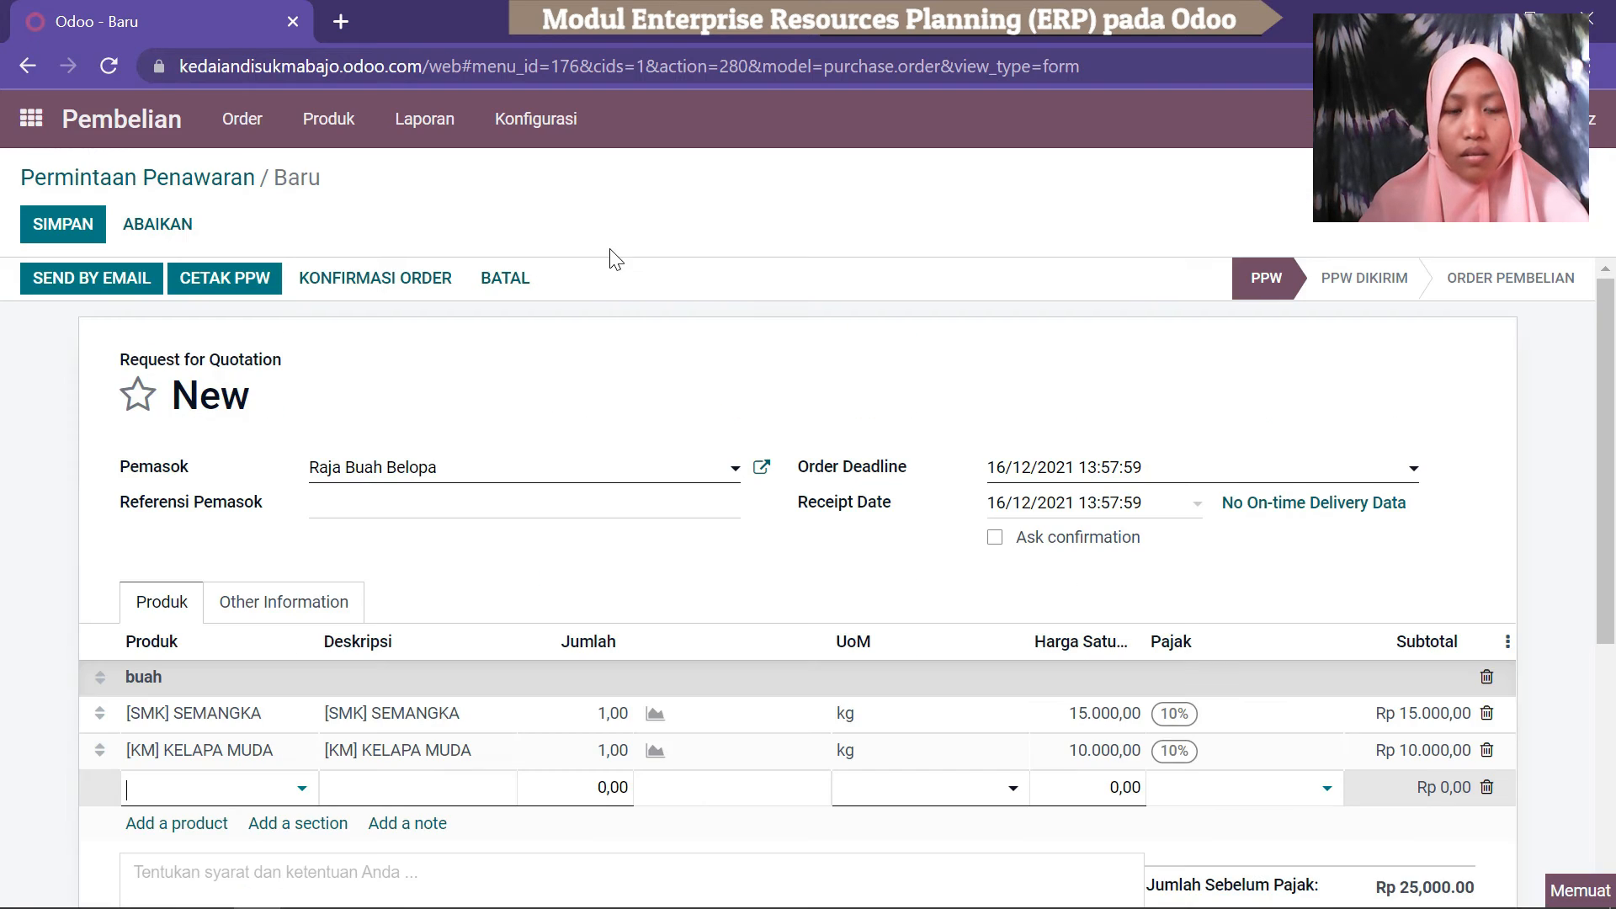
pyautogui.click(261, 809)
# Remove the 10% tax from the SEMANGKA, KELAPA MUDA and AIR GULA AREN order lines.
pyautogui.scroll(-3, 758, 673)
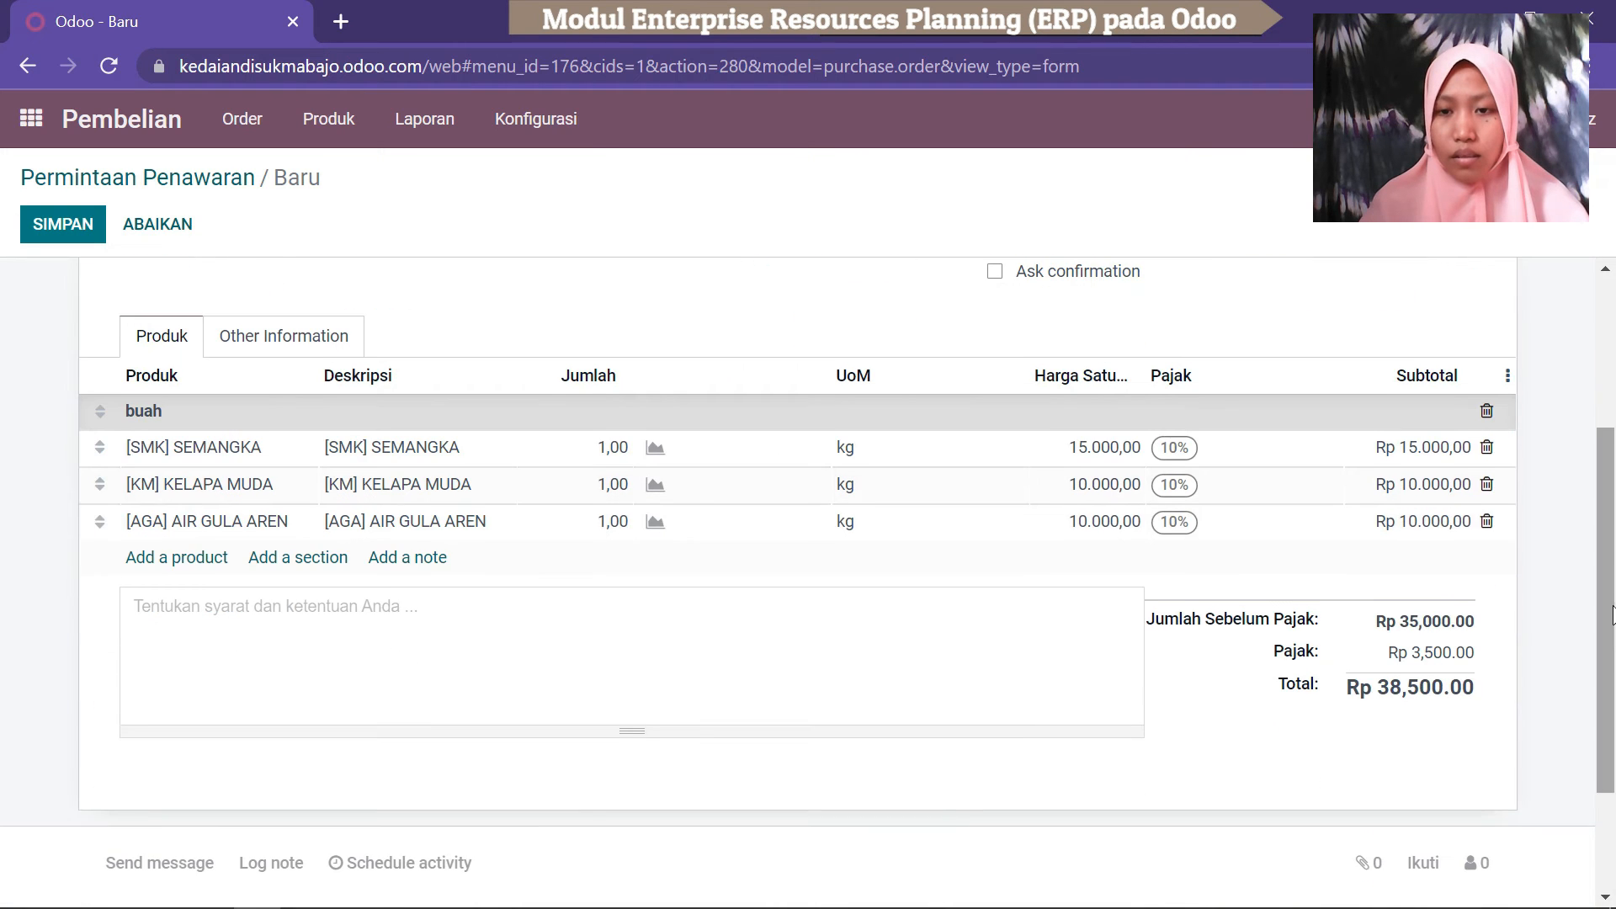
pyautogui.click(1199, 455)
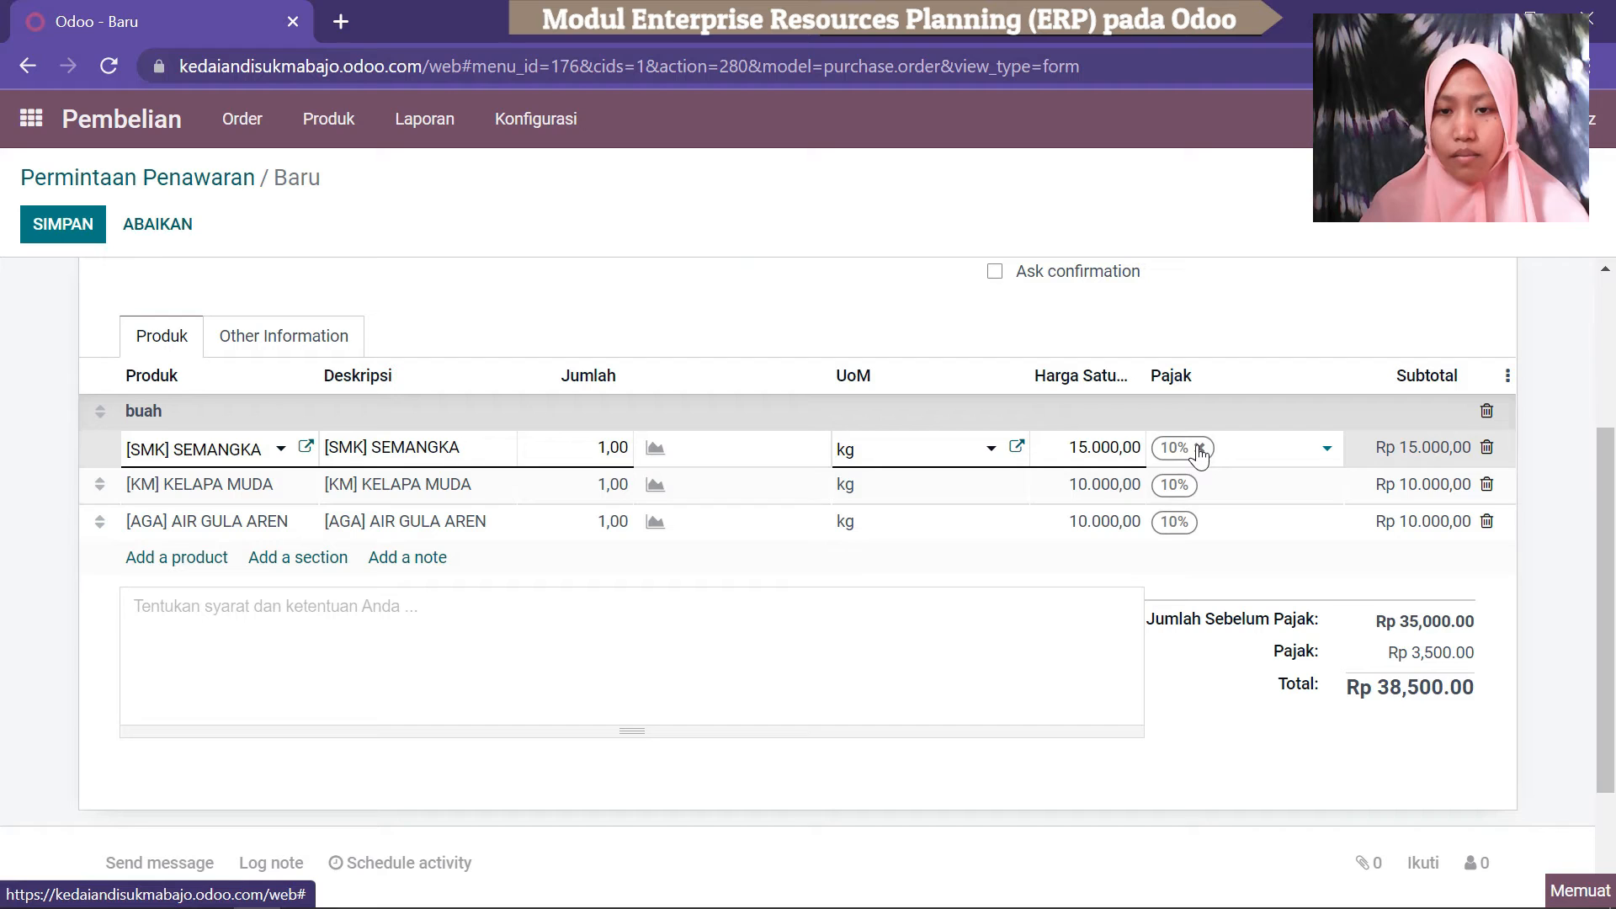
pyautogui.click(1200, 451)
pyautogui.click(1196, 486)
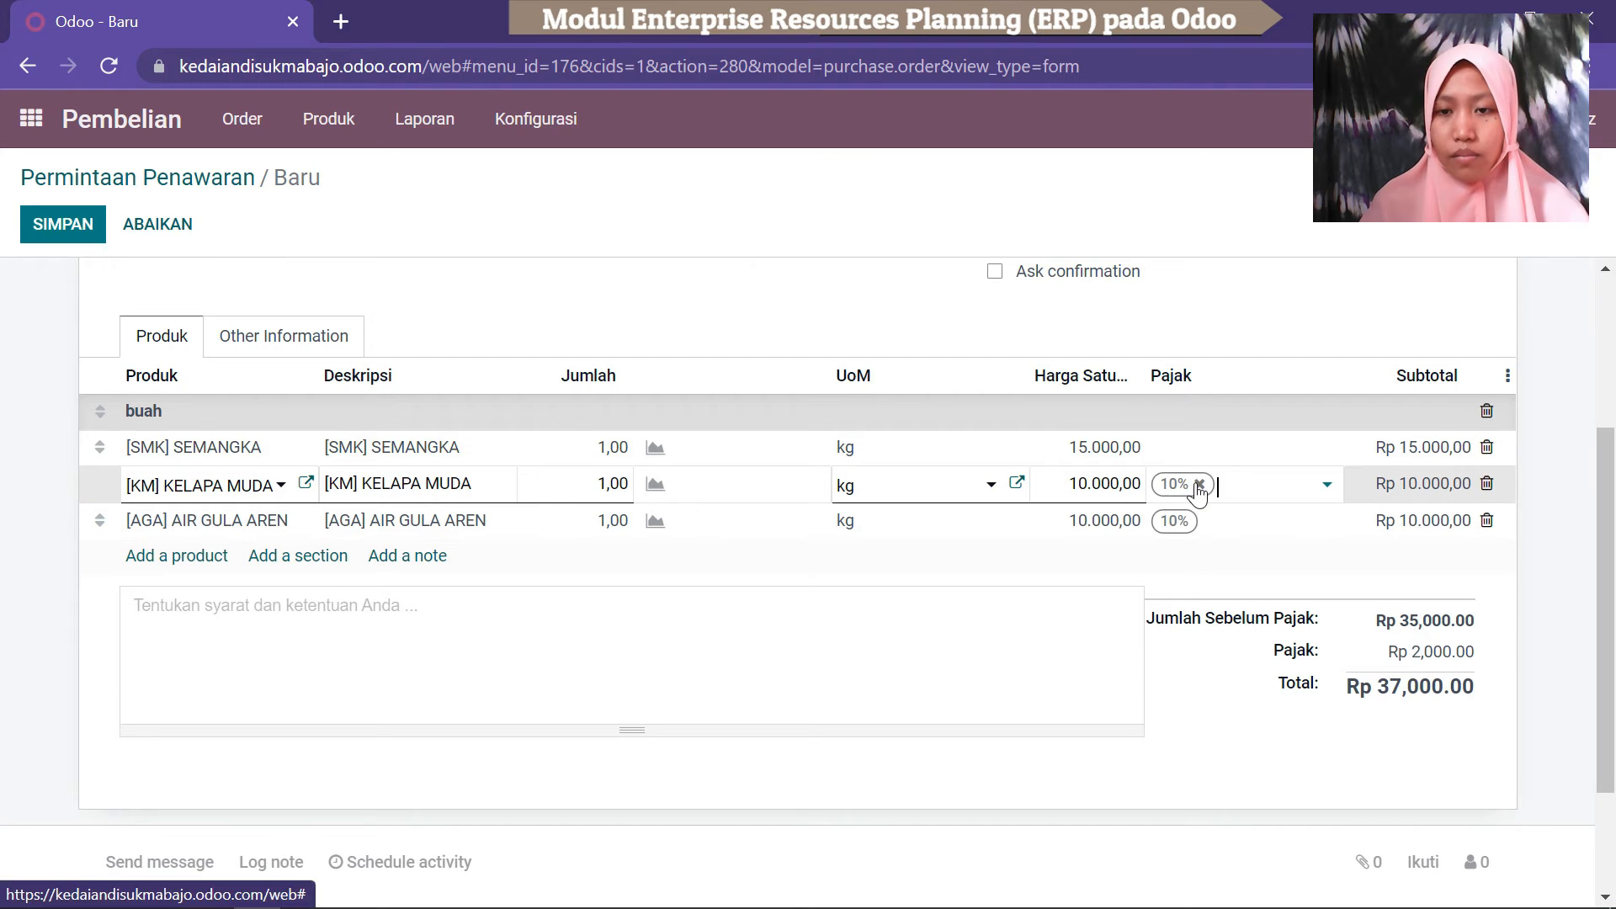
pyautogui.click(1198, 487)
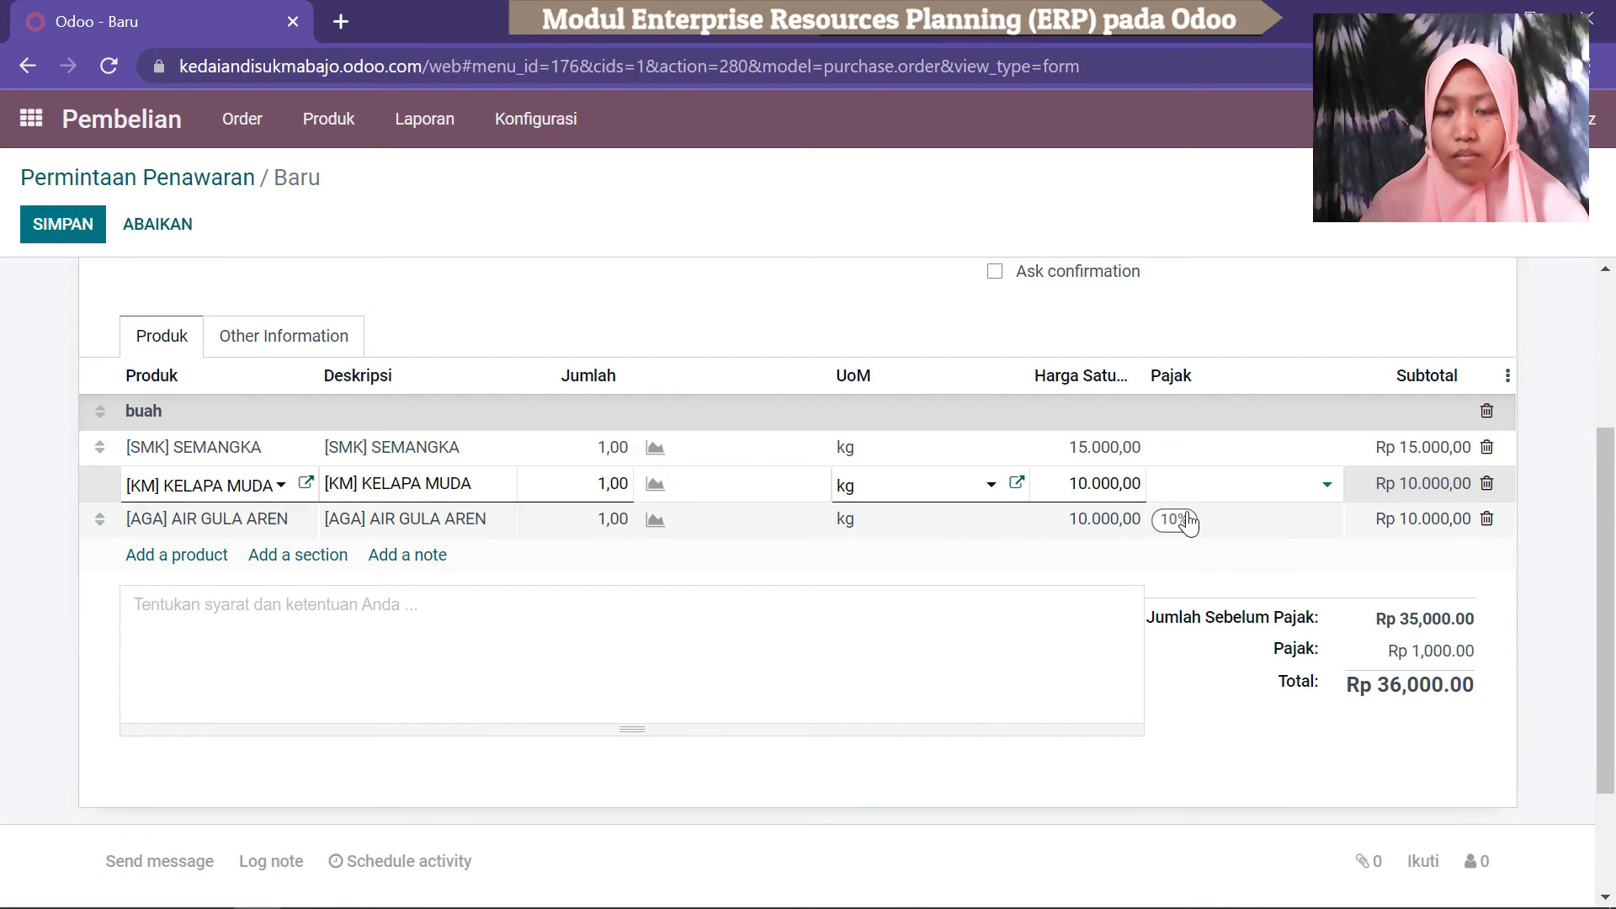
pyautogui.click(1198, 522)
pyautogui.click(1201, 520)
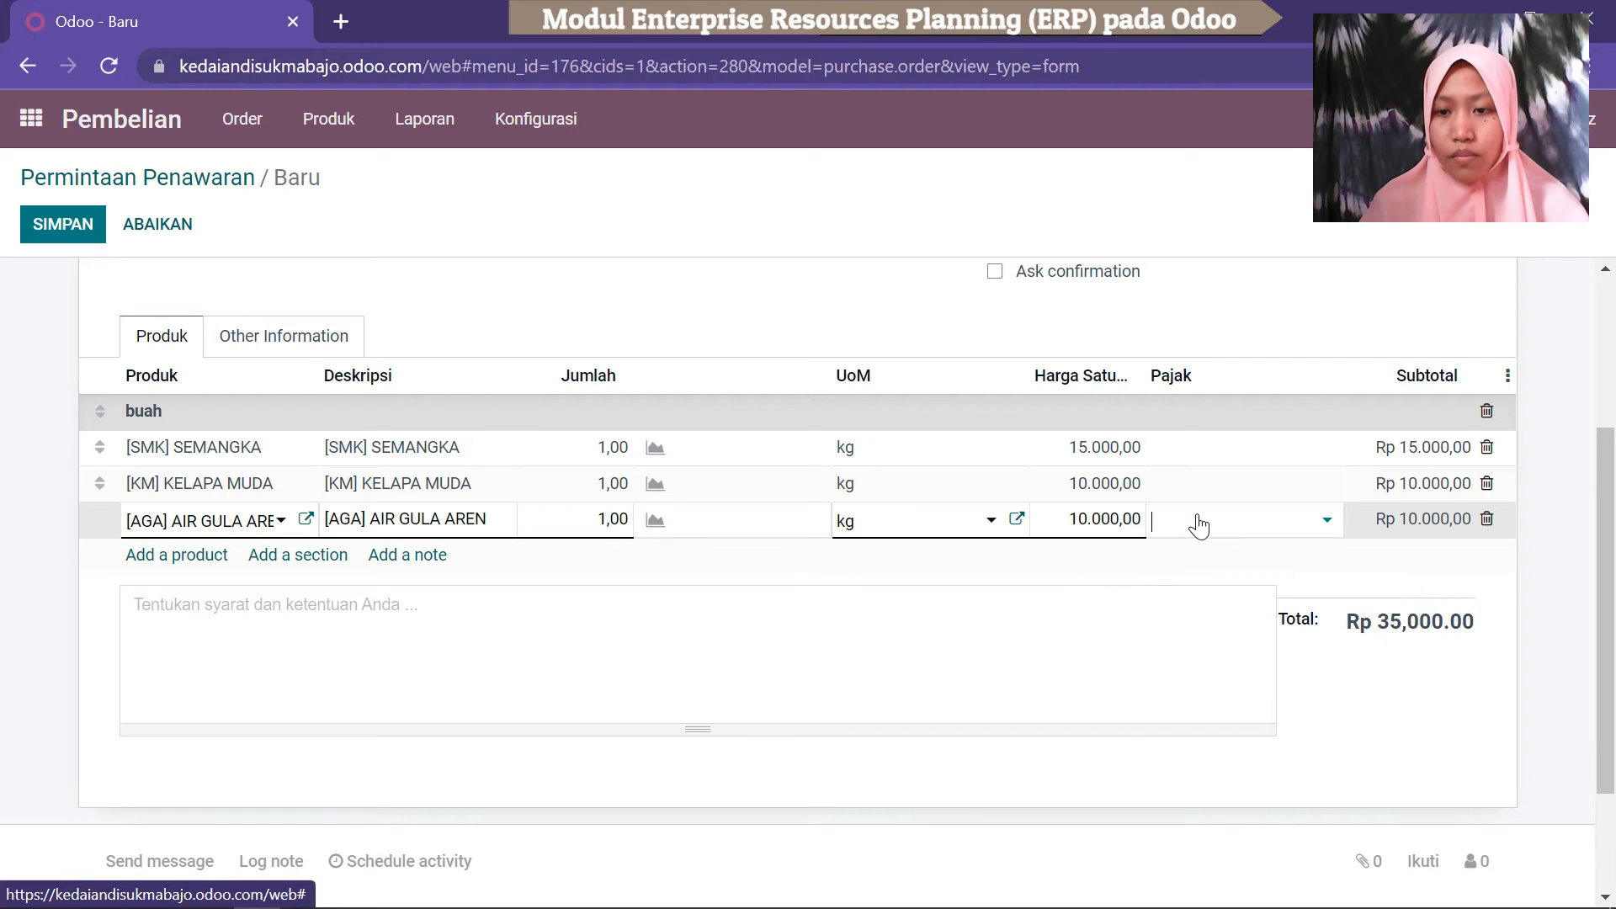
# Save the request for quotation for Raja Buah Belopa.
pyautogui.moveTo(1612, 720); pyautogui.dragTo(1612, 575)
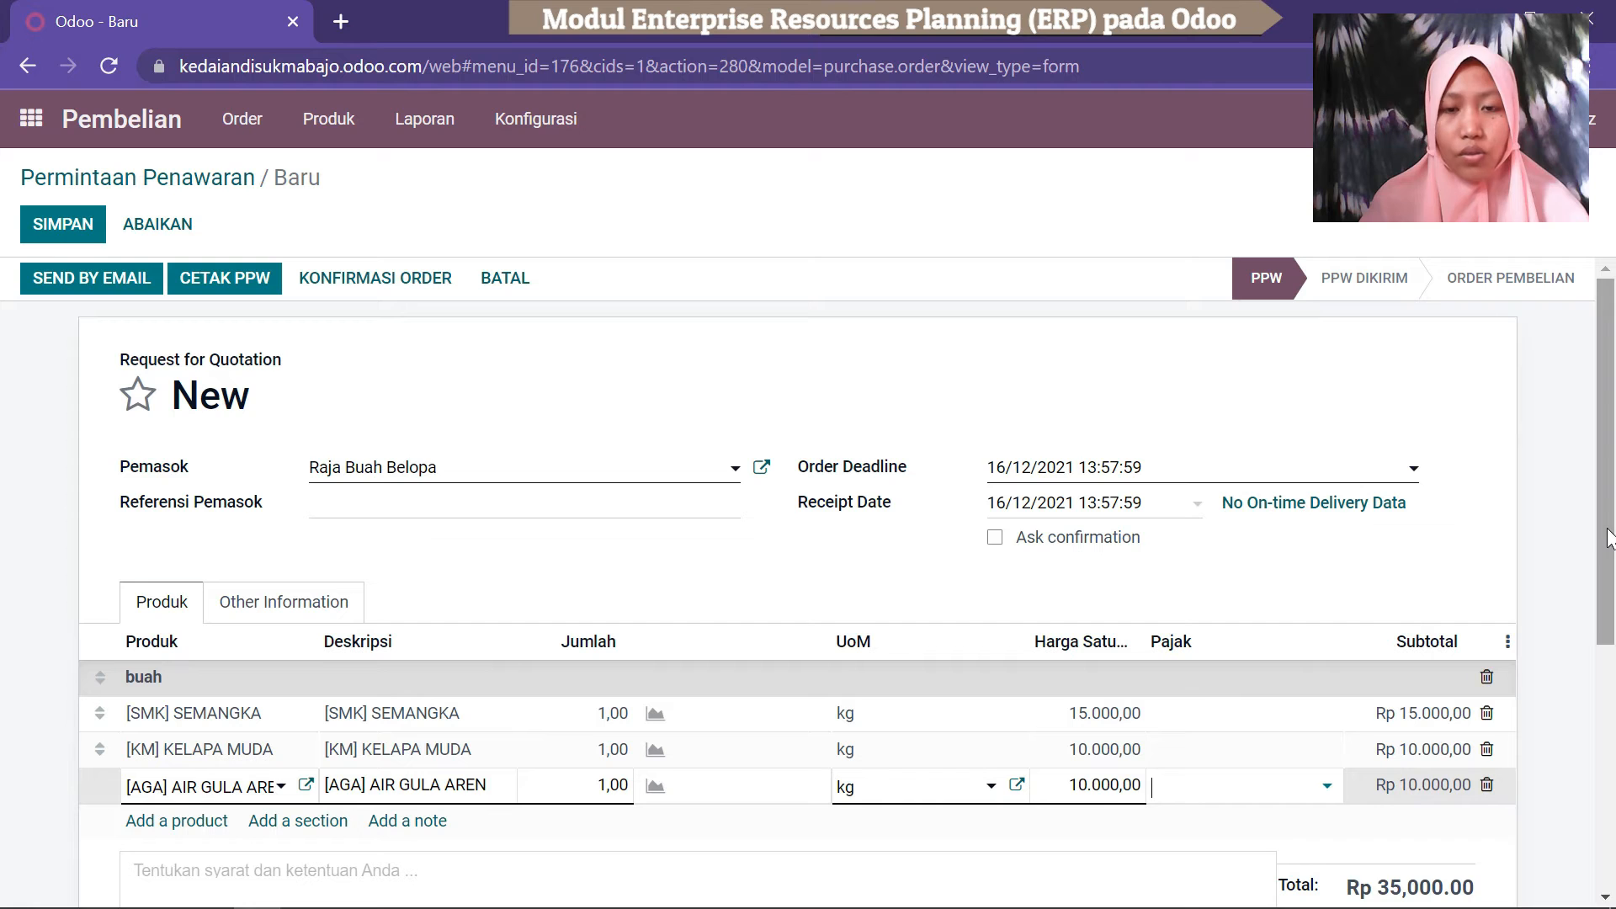
pyautogui.moveTo(1612, 551)
pyautogui.mouseDown()
pyautogui.moveTo(1612, 665)
pyautogui.moveTo(1612, 547)
pyautogui.mouseUp()
pyautogui.click(79, 240)
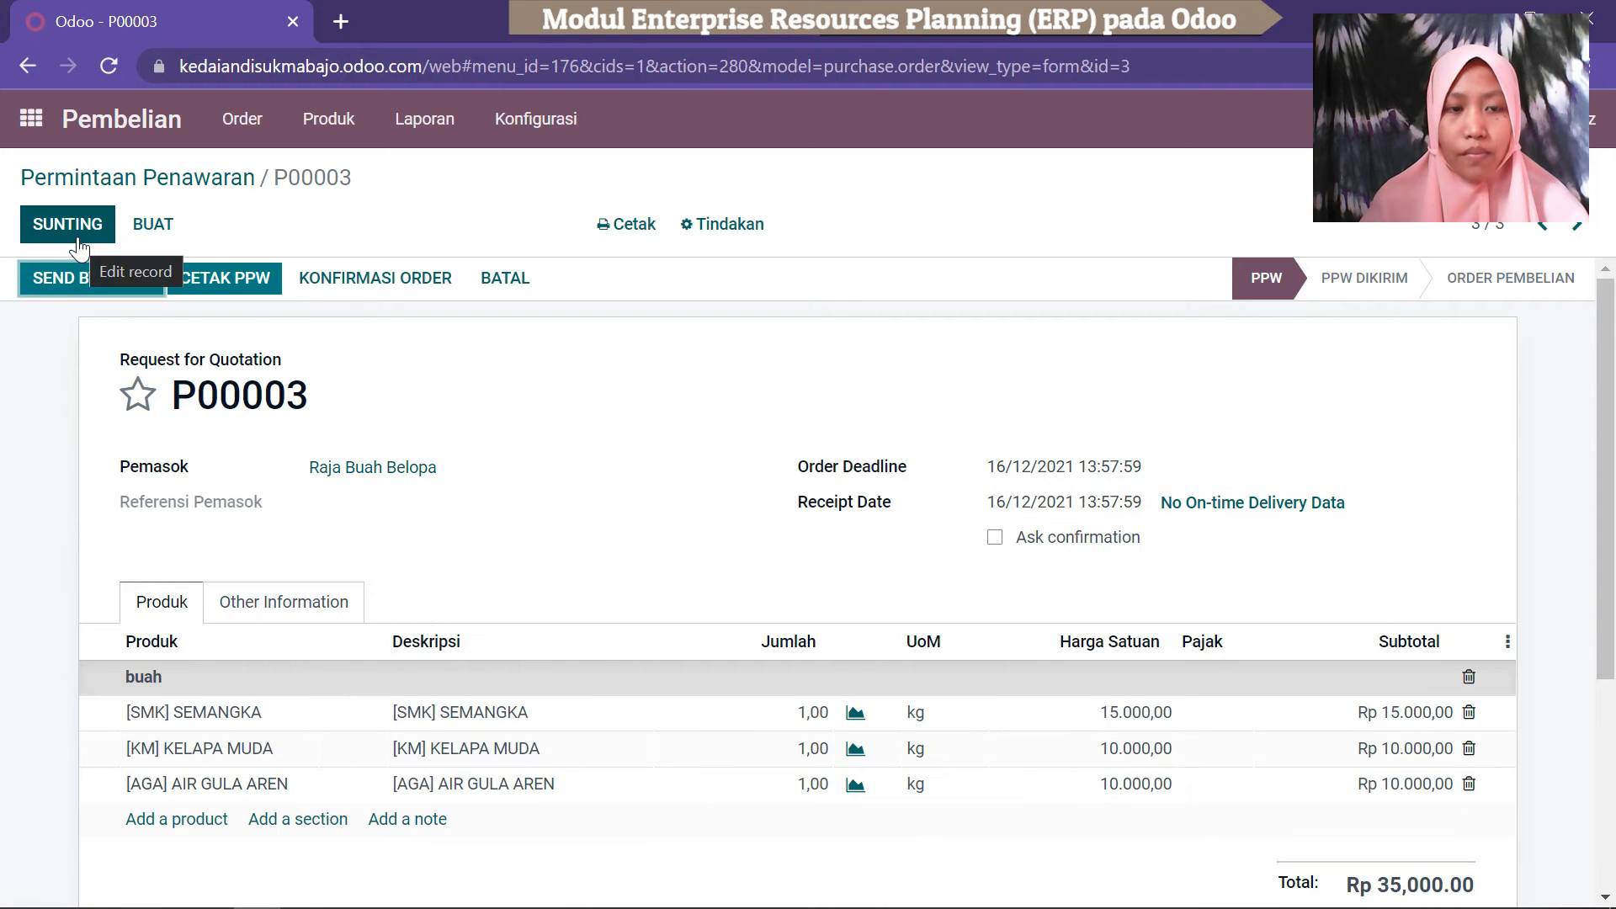
pyautogui.moveTo(1614, 386)
pyautogui.mouseDown()
pyautogui.moveTo(1615, 497)
pyautogui.moveTo(1615, 397)
pyautogui.mouseUp()
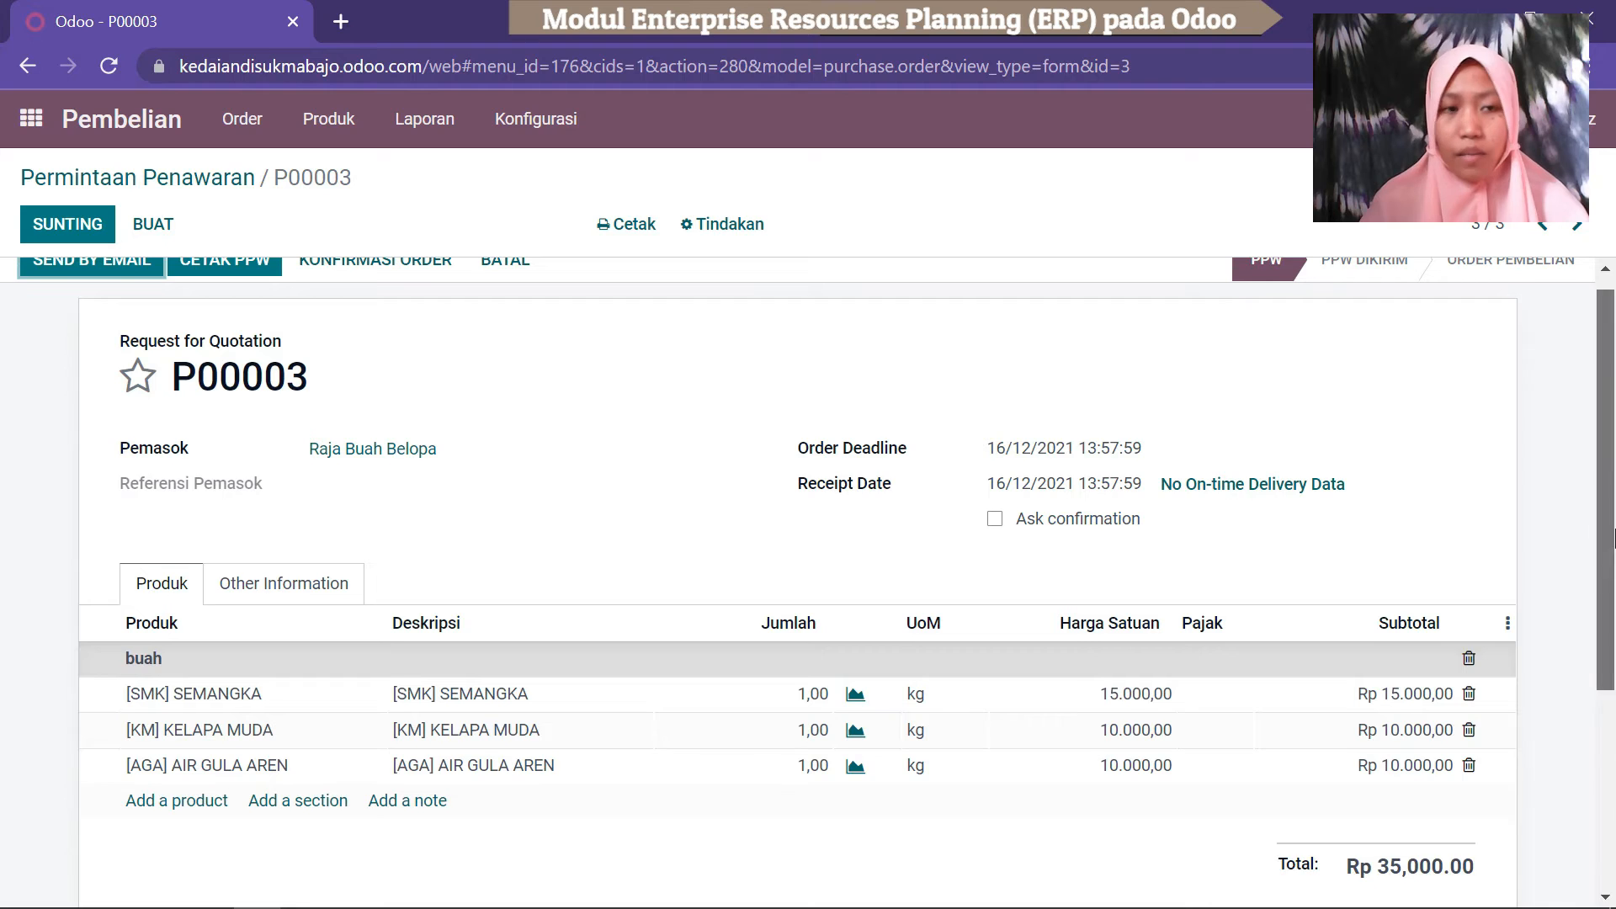
pyautogui.scroll(1, 1371, 431)
pyautogui.click(102, 280)
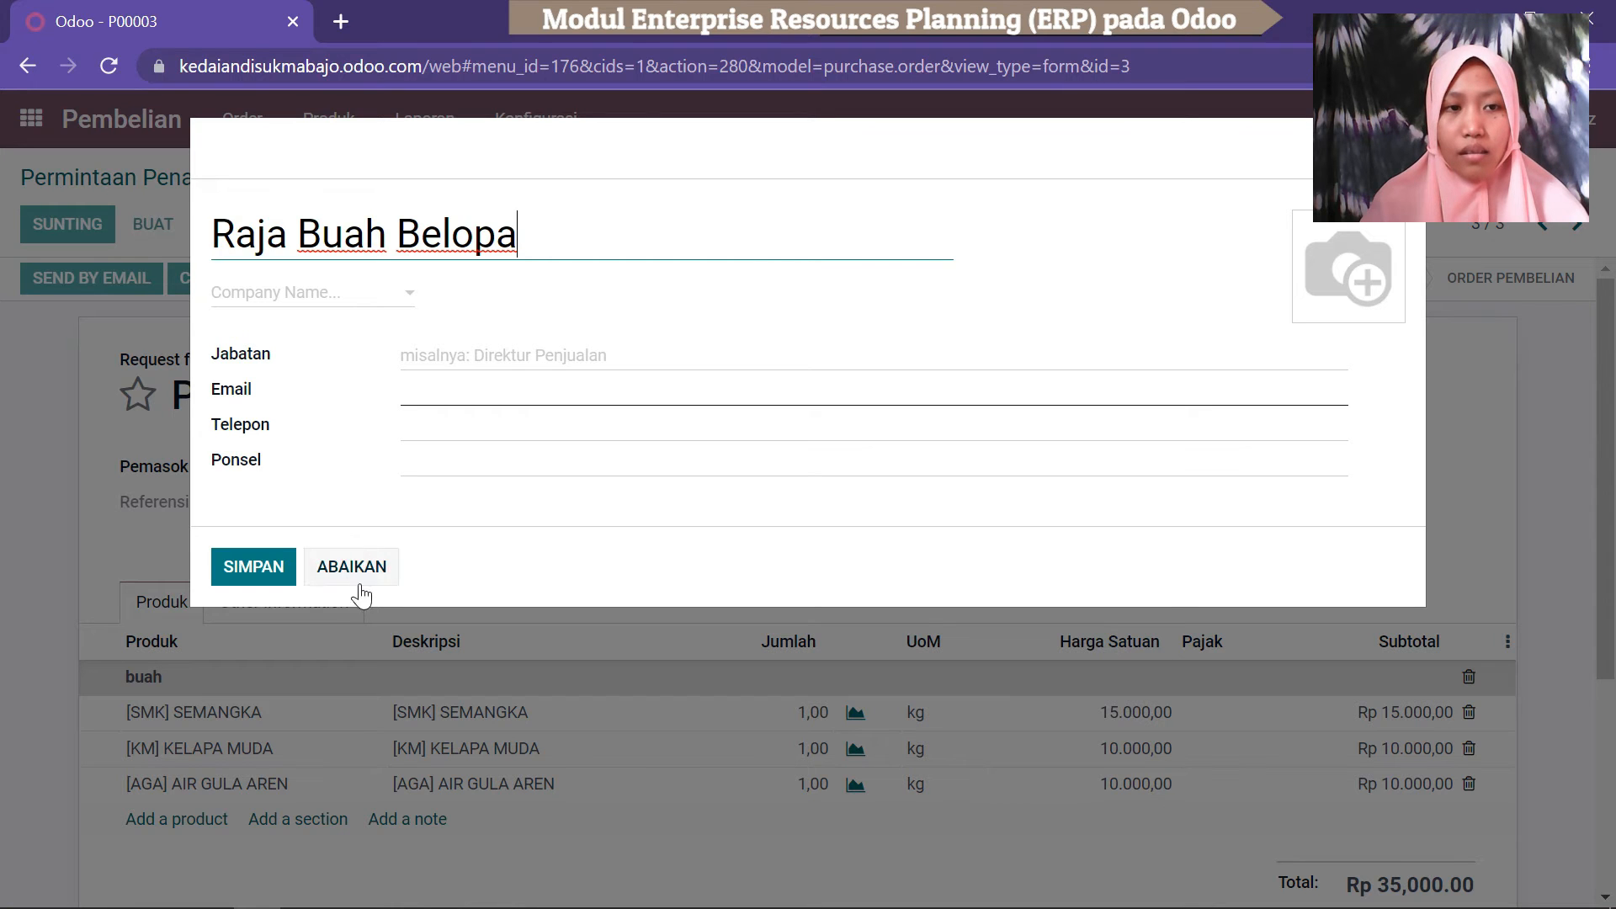
pyautogui.click(483, 353)
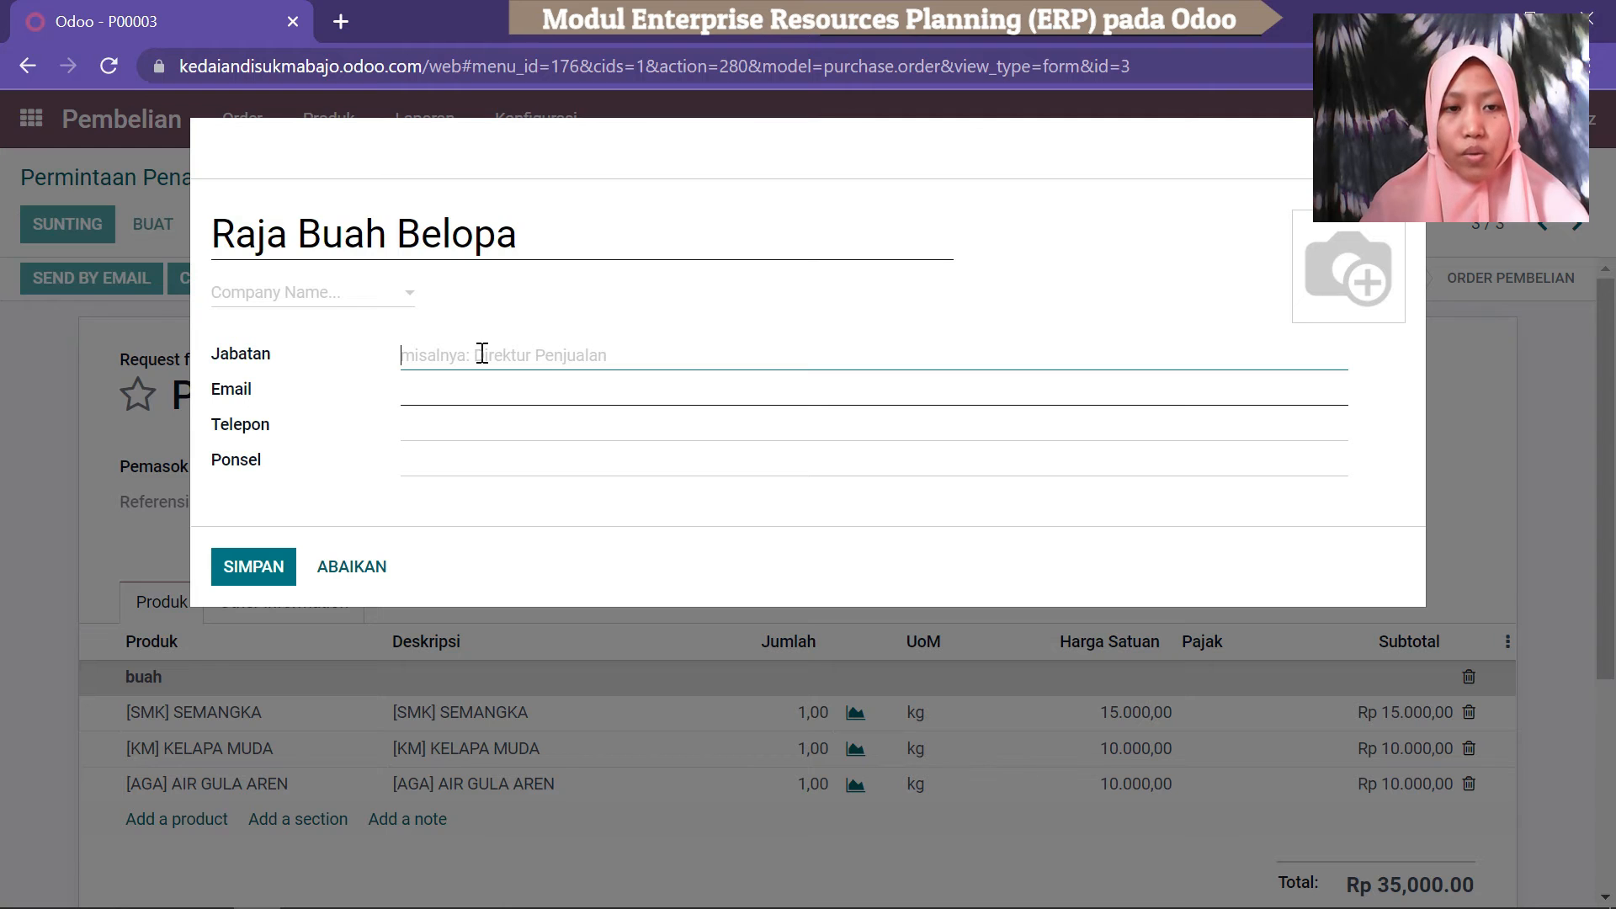
pyautogui.click(428, 392)
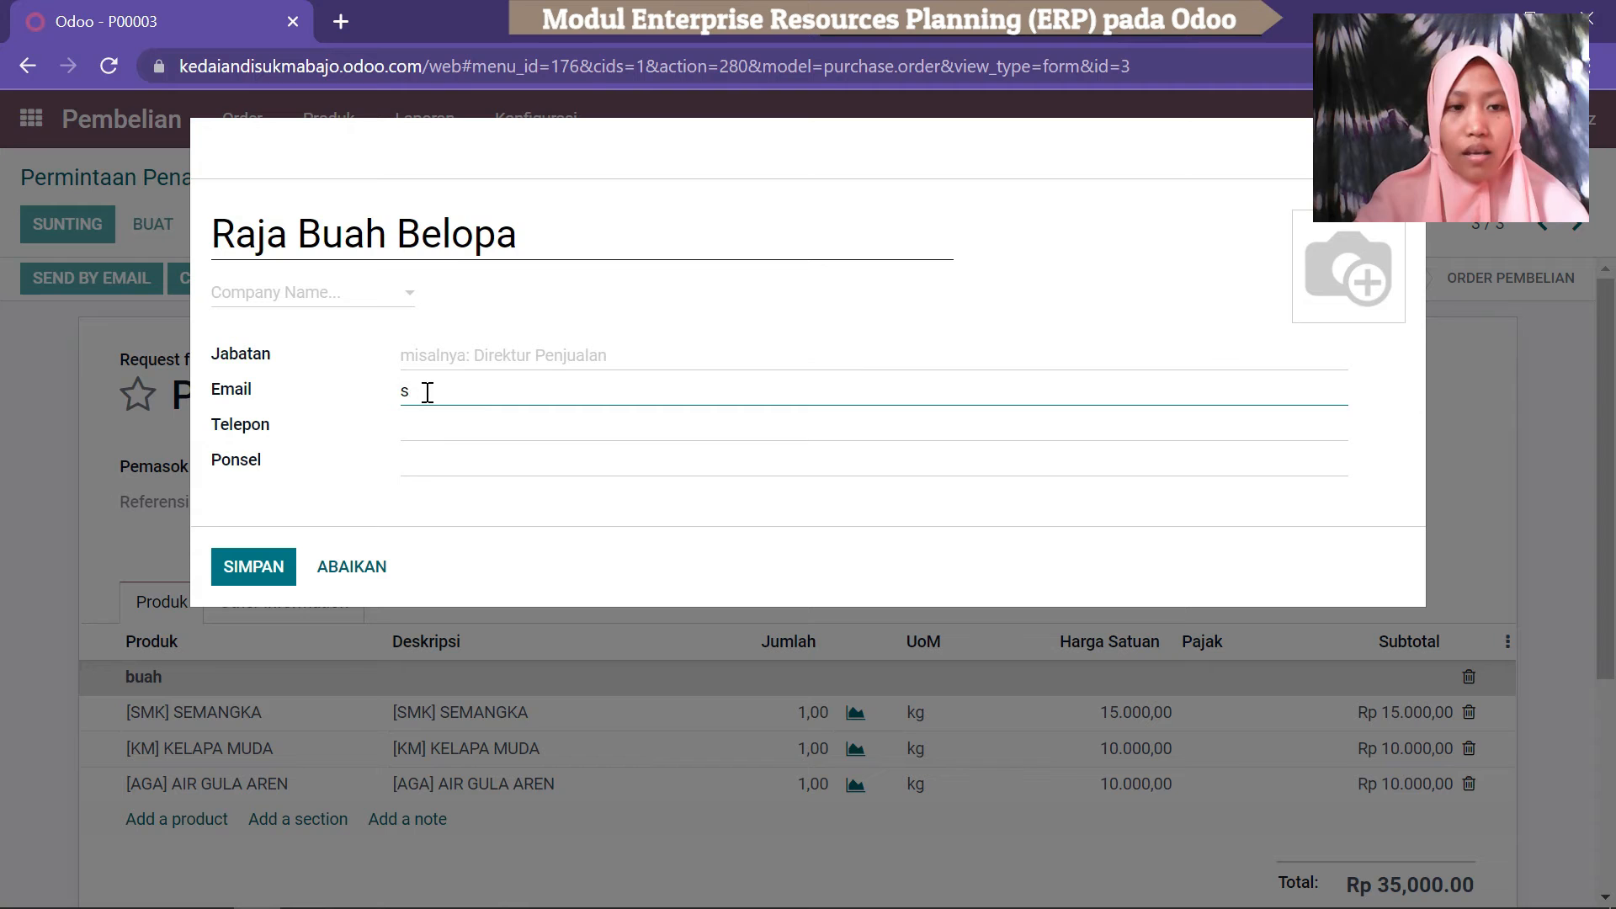
pyautogui.click(336, 564)
pyautogui.click(238, 734)
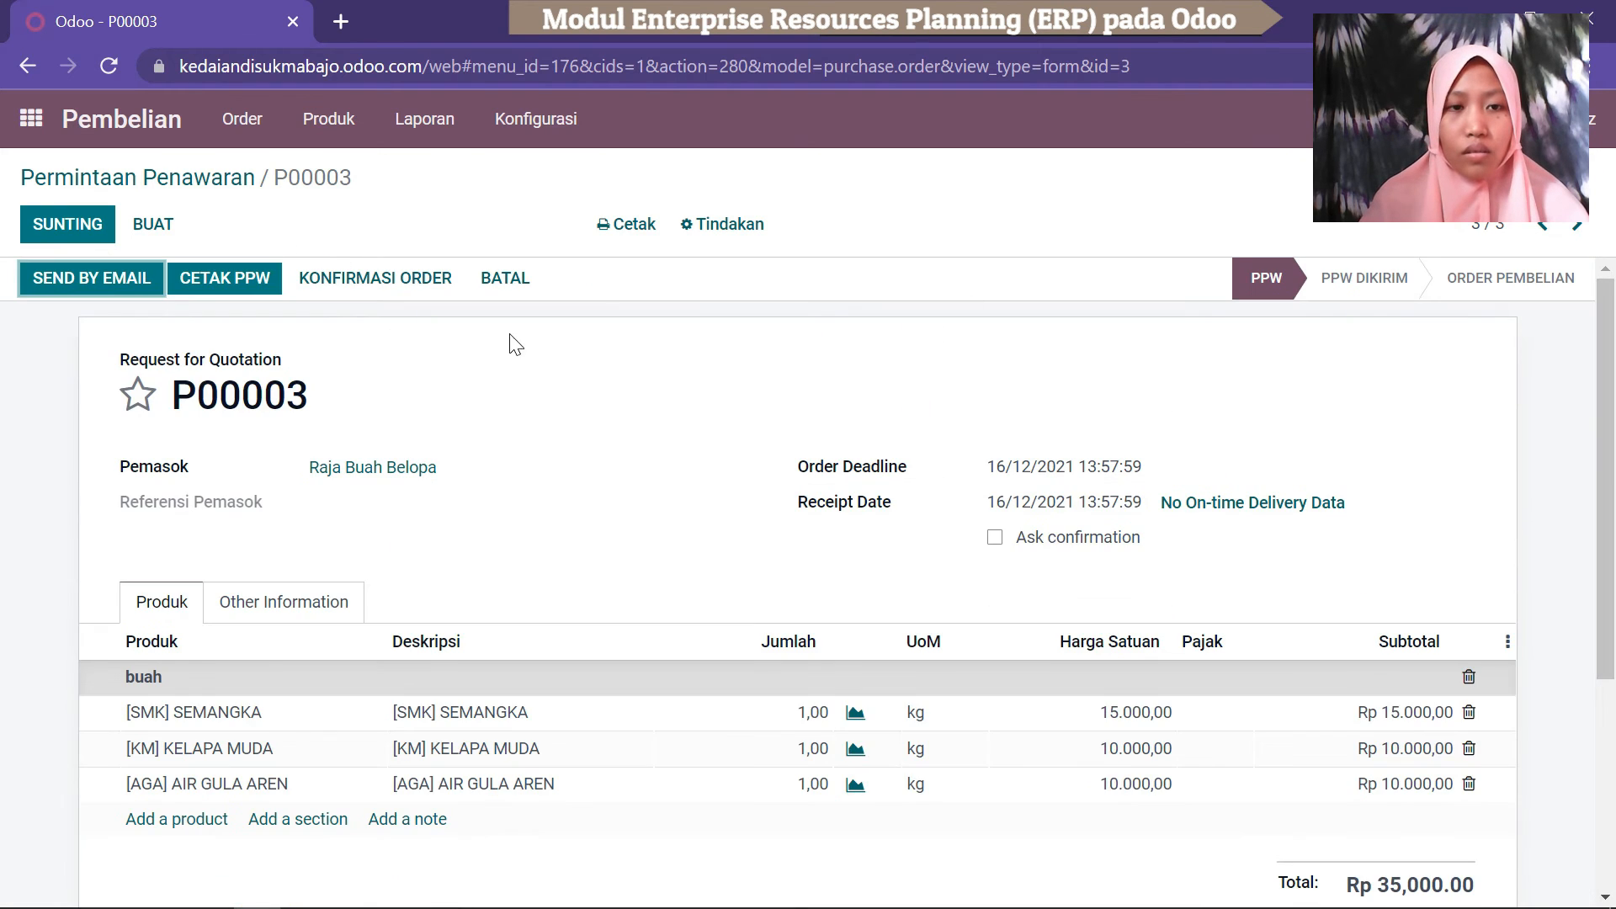
# Confirm the Raja Buah Belopa order P00003 and open its receipt to review the products.
pyautogui.click(392, 296)
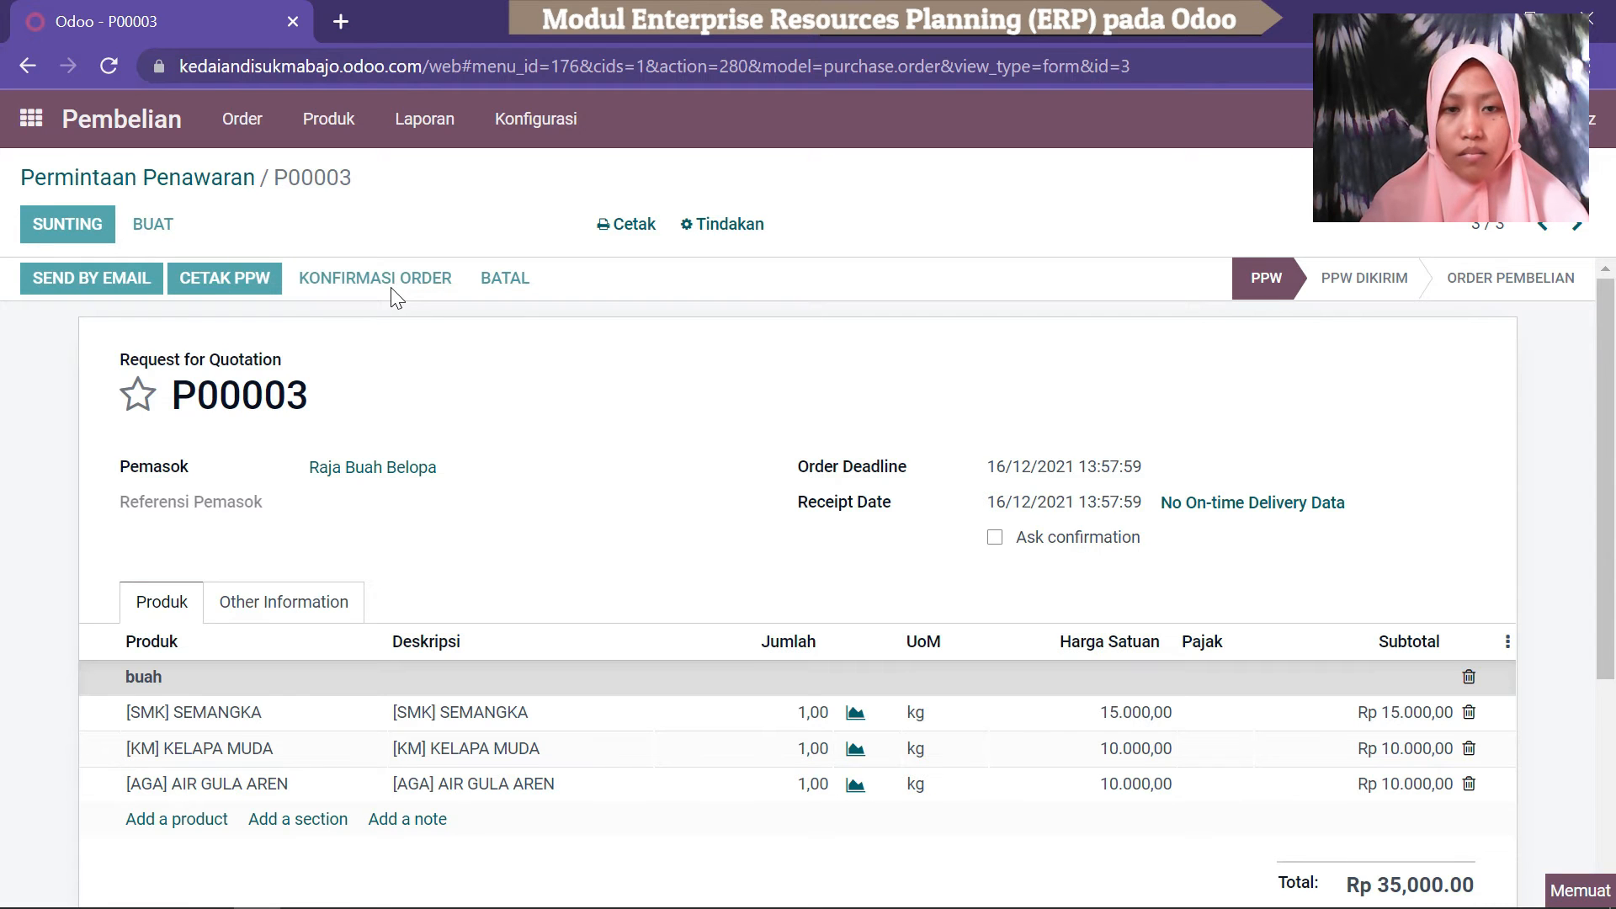
pyautogui.moveTo(1614, 406)
pyautogui.mouseDown()
pyautogui.moveTo(1613, 641)
pyautogui.moveTo(1608, 414)
pyautogui.mouseUp()
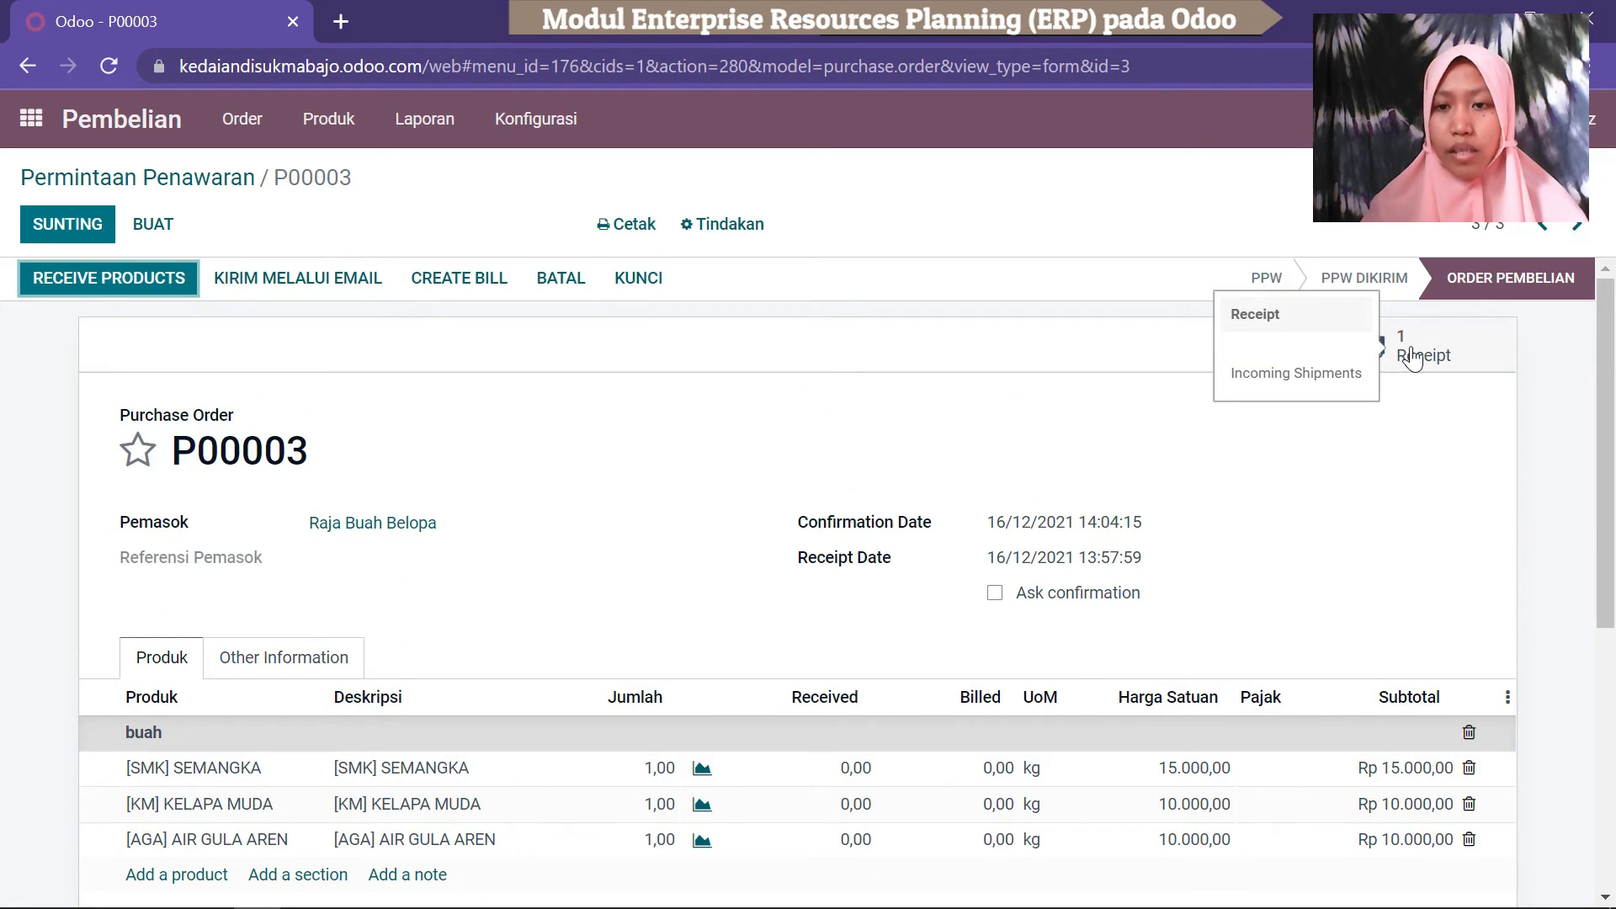
pyautogui.click(1441, 356)
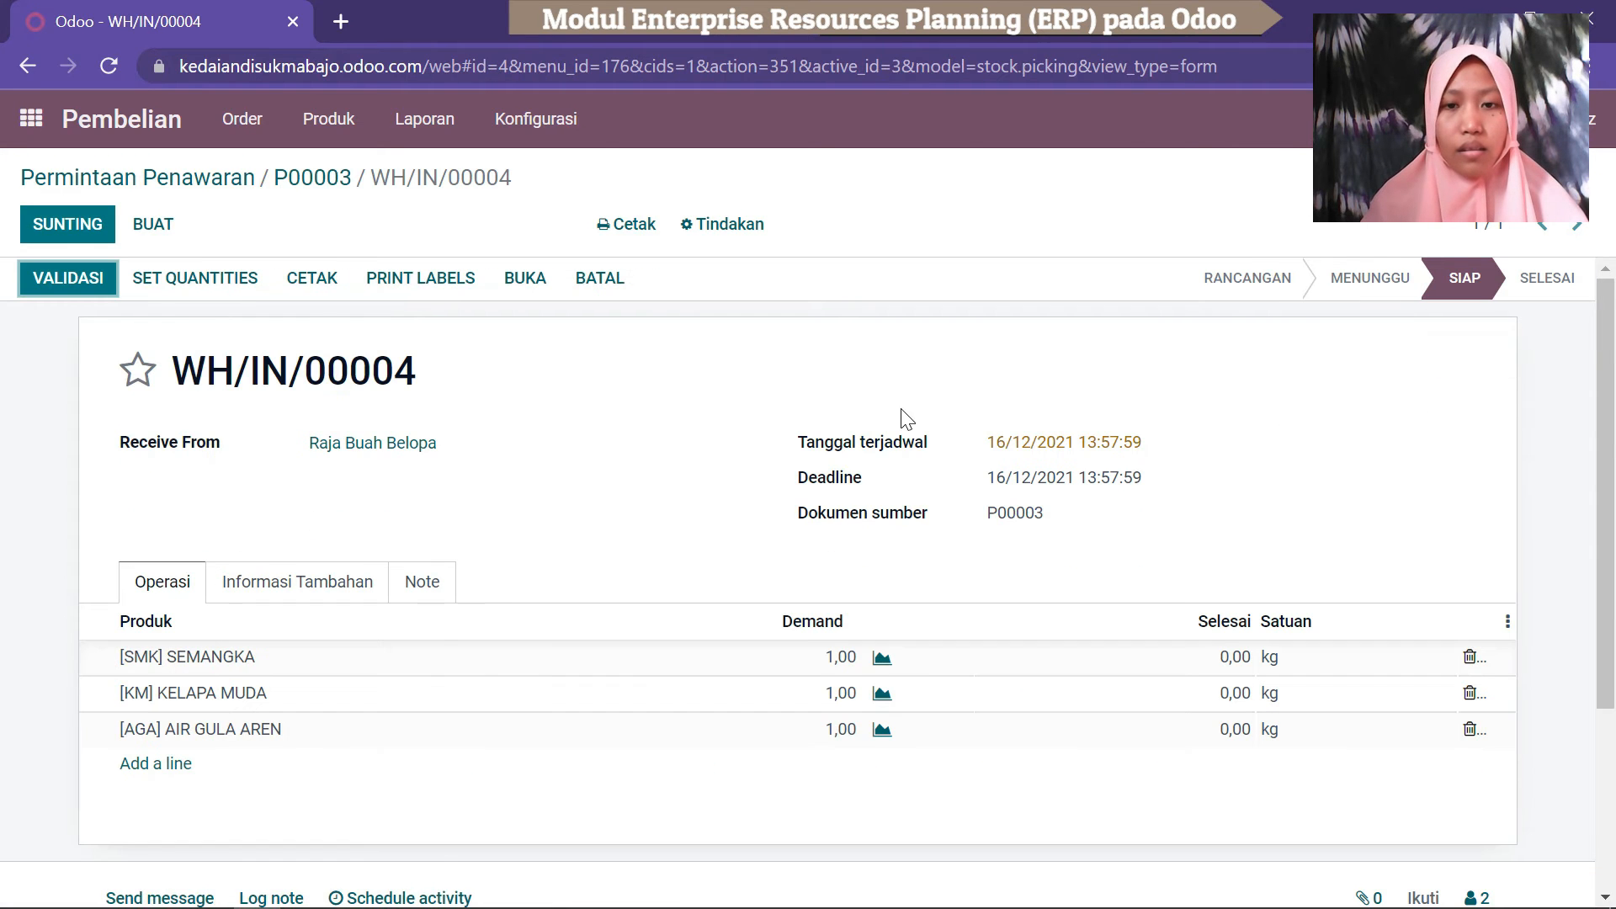
pyautogui.moveTo(1615, 450)
pyautogui.mouseDown()
pyautogui.moveTo(1610, 506)
pyautogui.moveTo(1609, 448)
pyautogui.moveTo(1590, 448)
pyautogui.moveTo(1599, 556)
pyautogui.moveTo(1609, 402)
pyautogui.moveTo(1610, 507)
pyautogui.moveTo(1606, 440)
pyautogui.mouseUp()
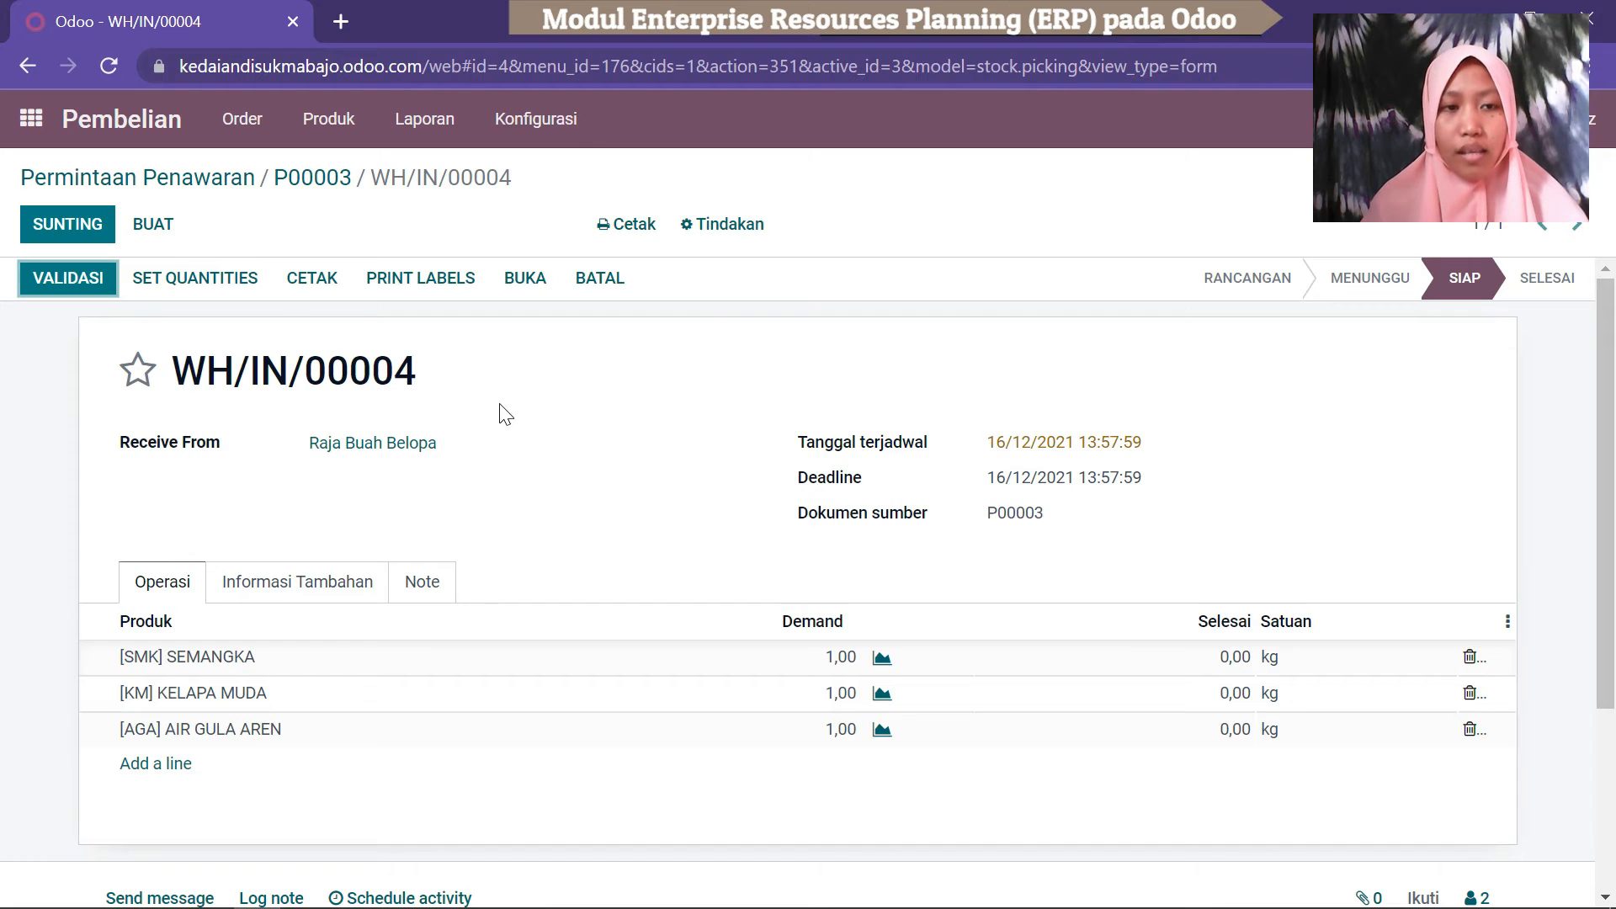
pyautogui.moveTo(1614, 451)
pyautogui.mouseDown()
pyautogui.moveTo(1614, 587)
pyautogui.moveTo(1613, 454)
pyautogui.mouseUp()
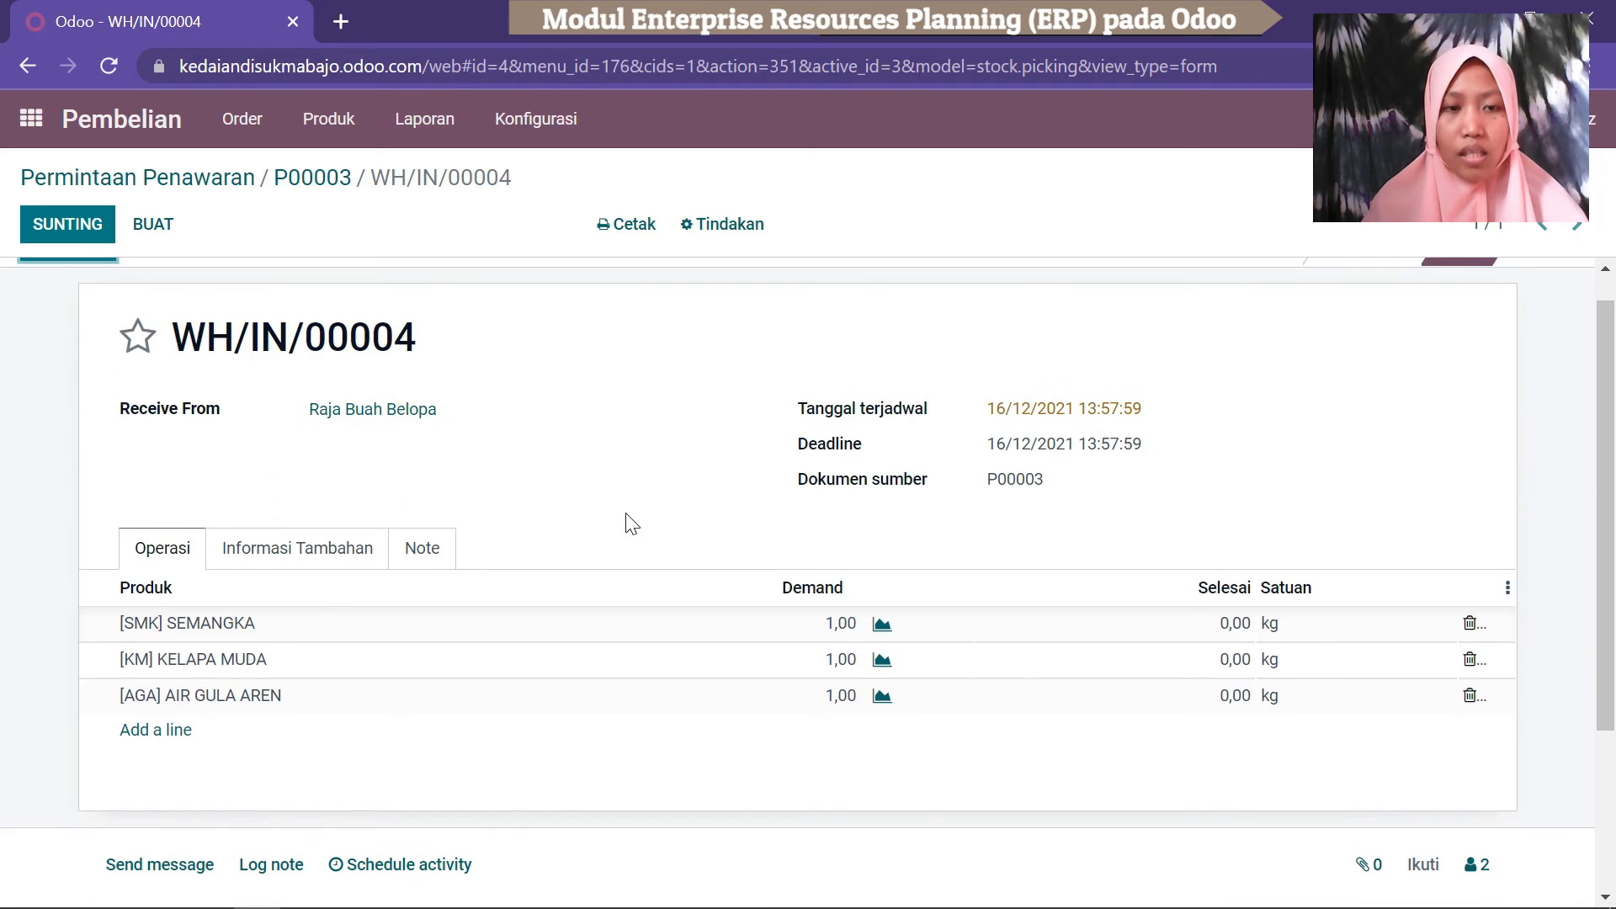
# Go to the Persediaan module and open the Raja Buah Belopa receipt among the receipts to process.
pyautogui.click(31, 119)
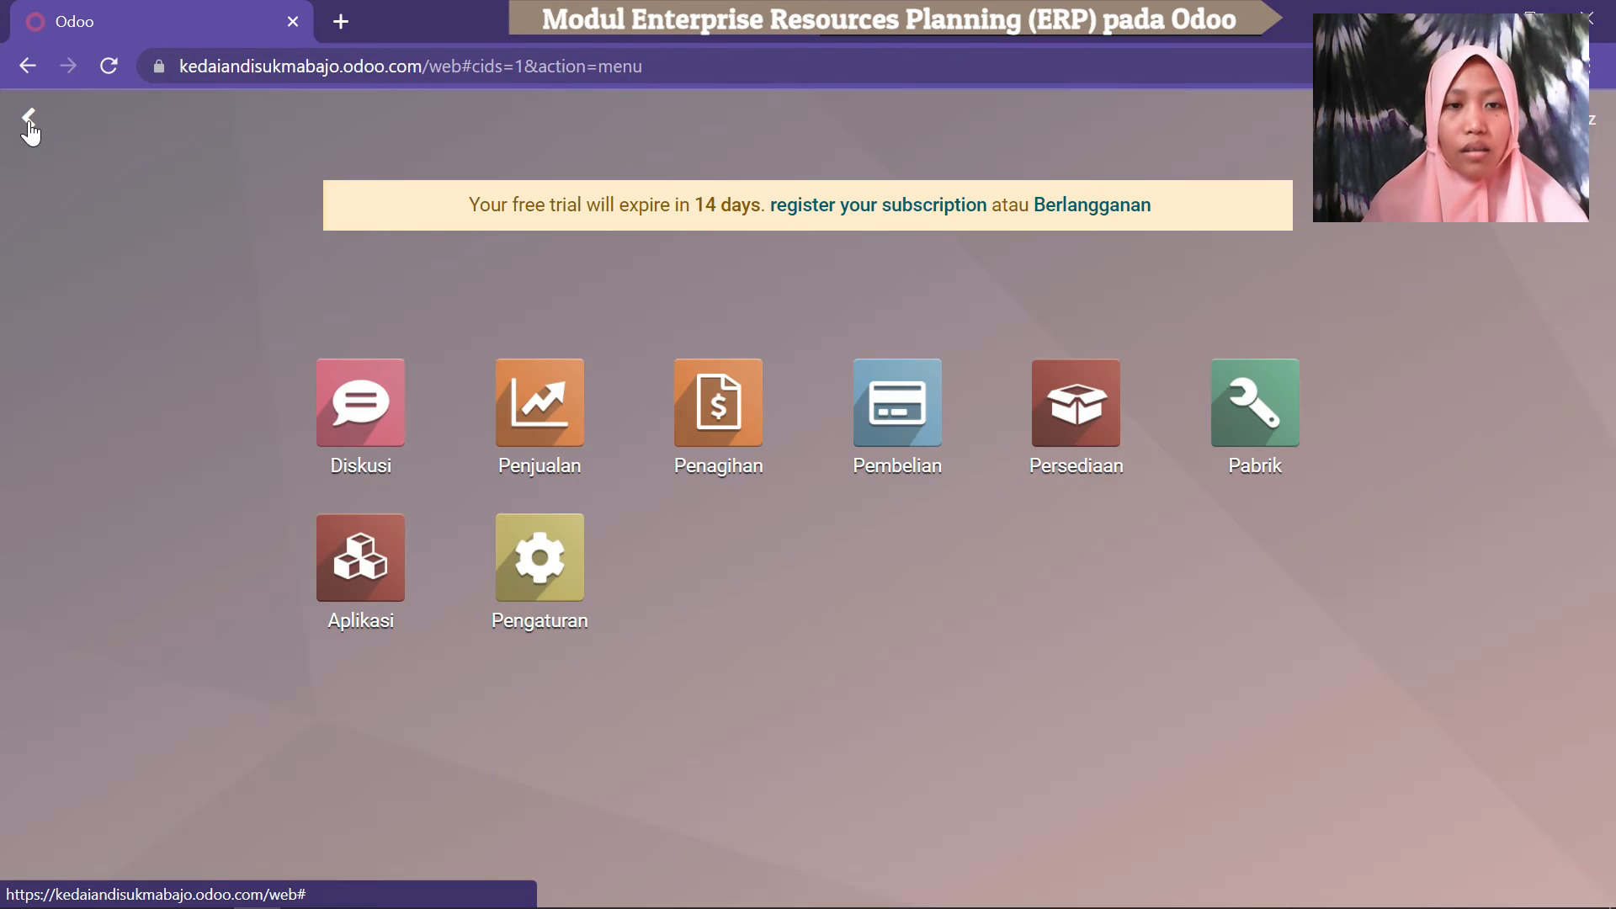
pyautogui.click(905, 438)
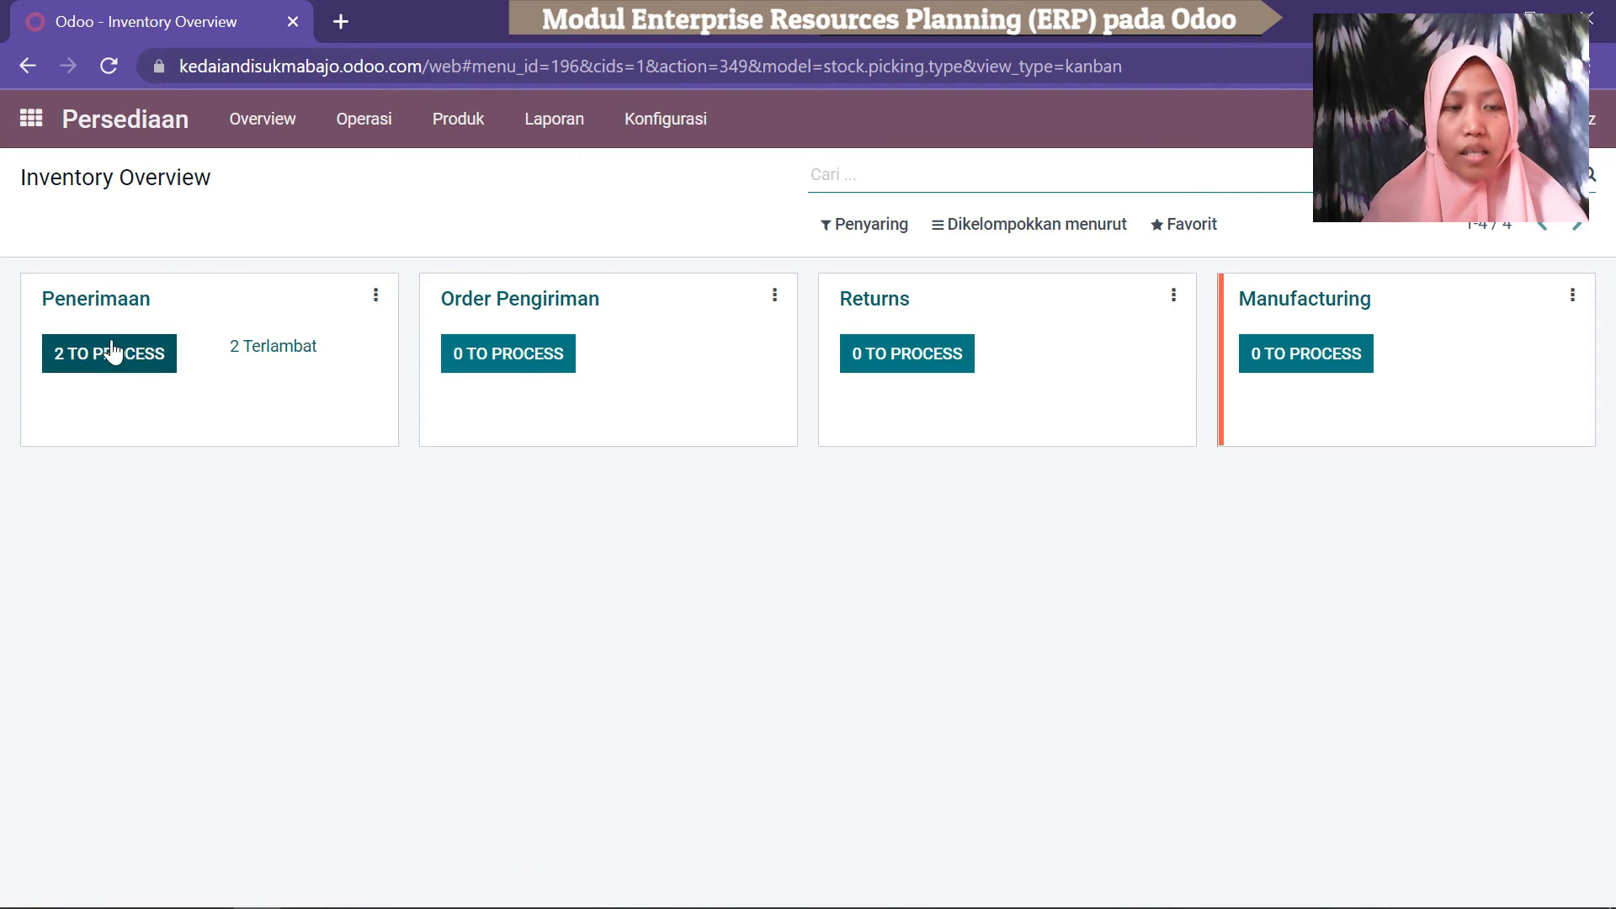
pyautogui.click(117, 360)
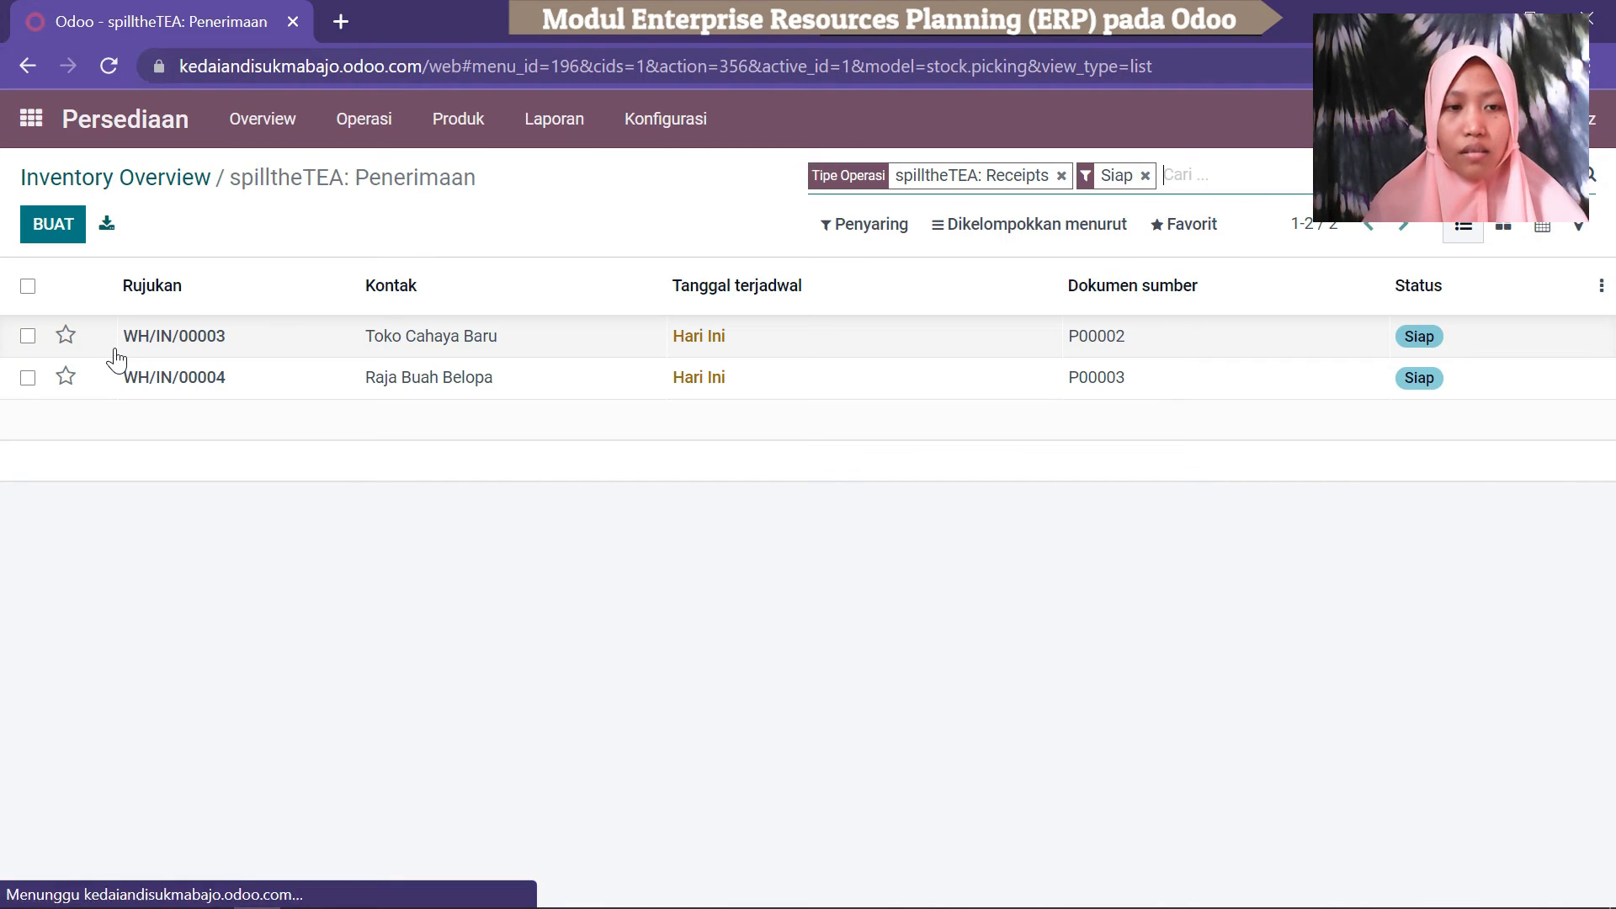
pyautogui.click(661, 396)
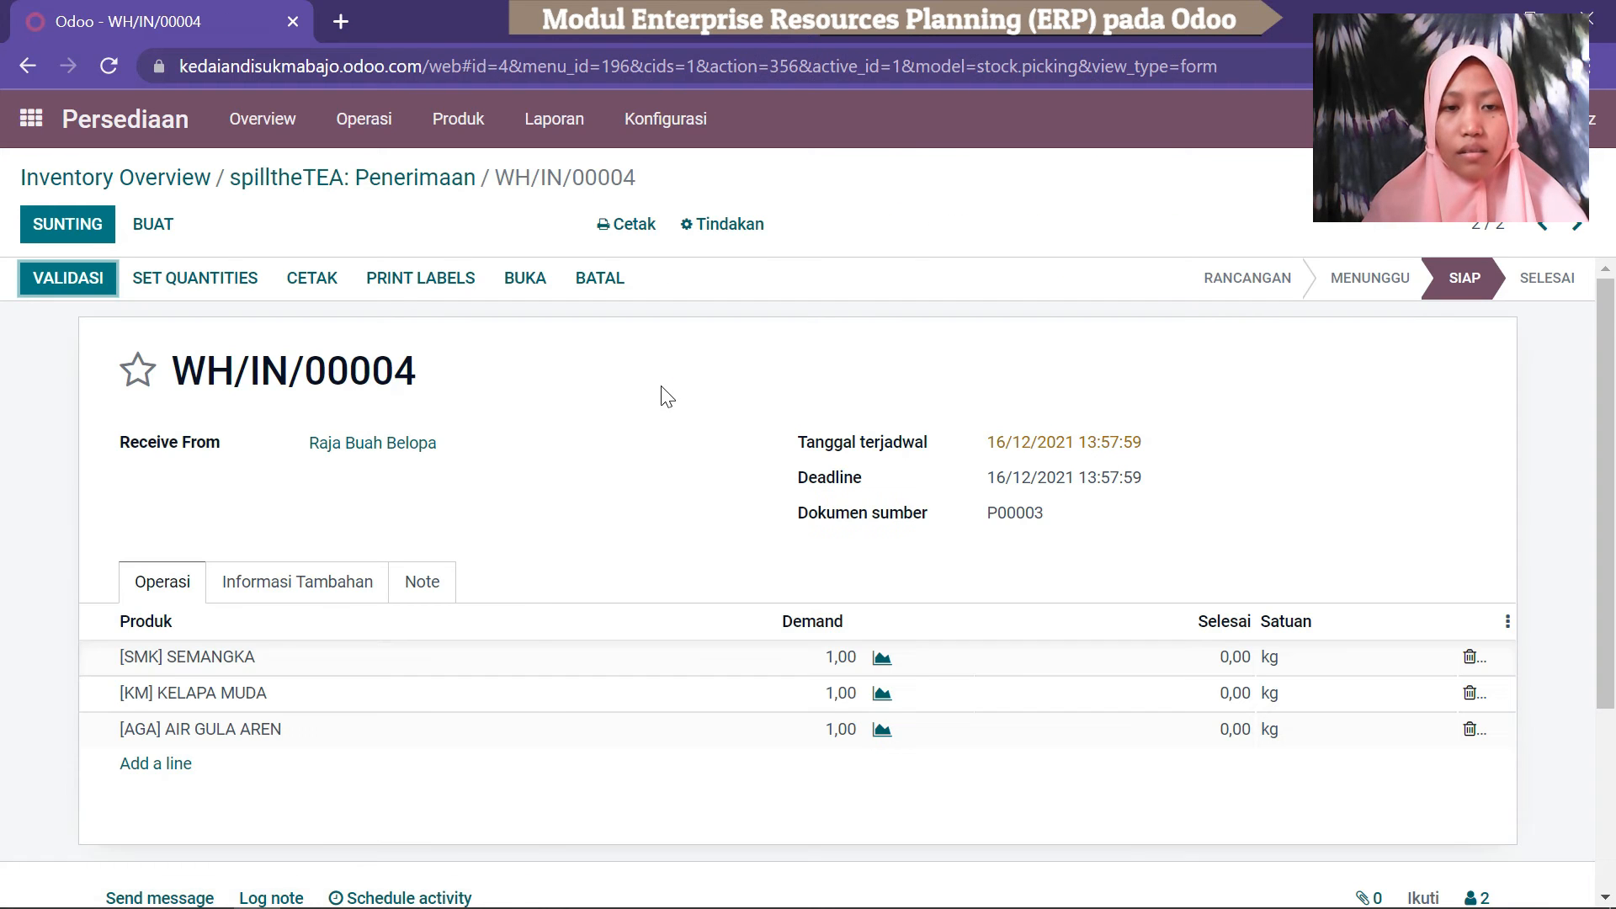
pyautogui.moveTo(1614, 313)
pyautogui.mouseDown()
pyautogui.moveTo(1615, 470)
pyautogui.moveTo(1614, 314)
pyautogui.mouseUp()
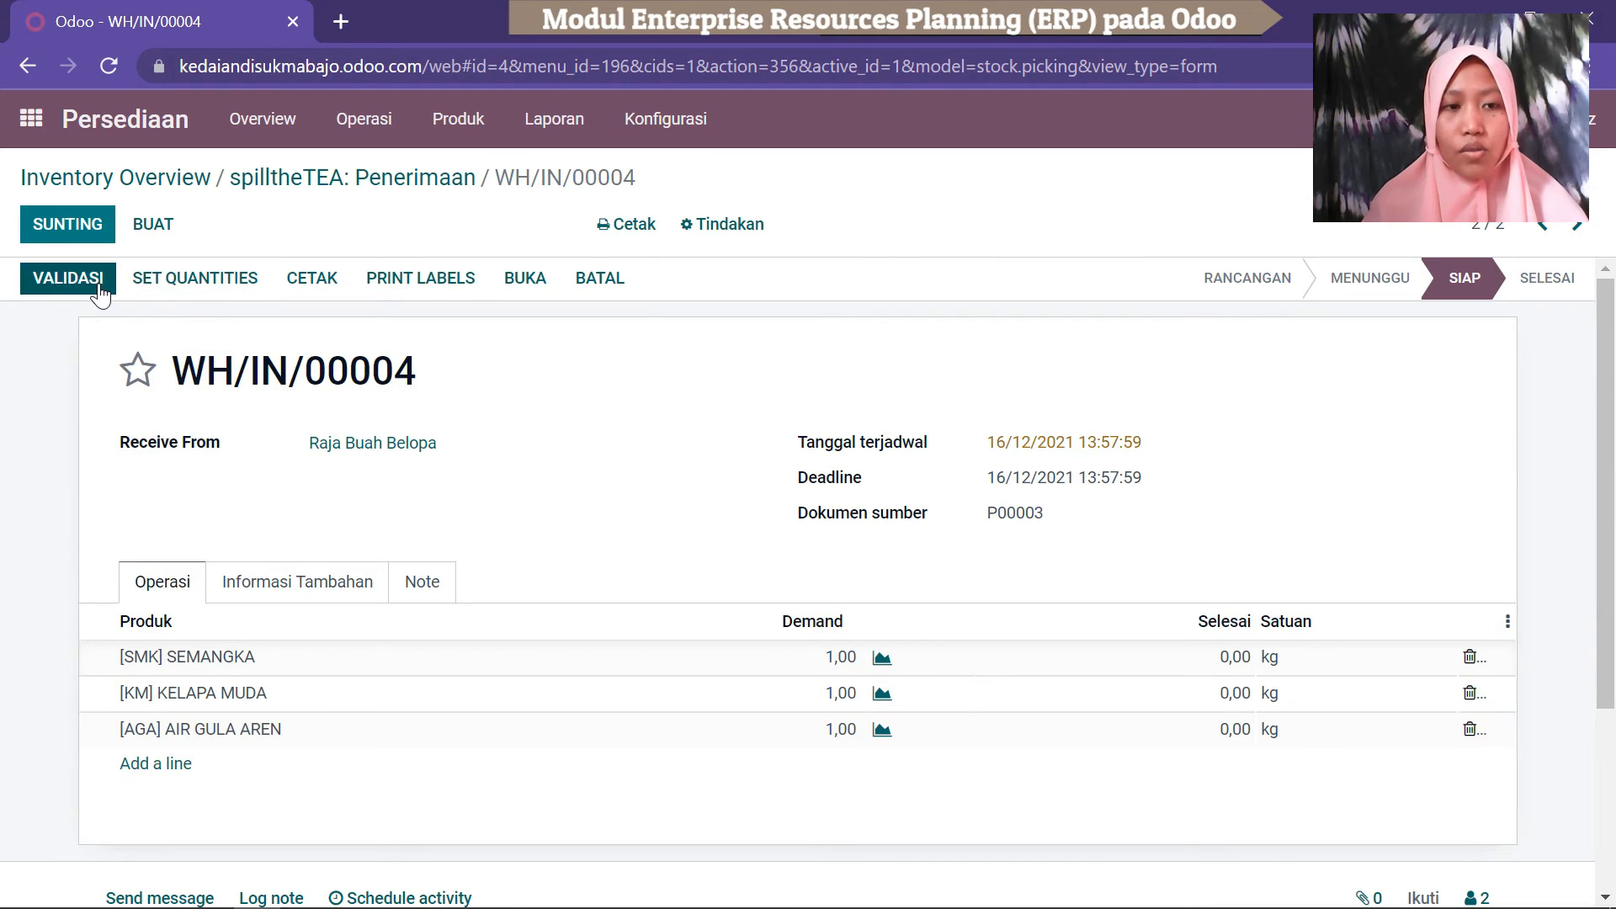
# Edit the receipt and set its scheduled date to 17/12/2021.
pyautogui.click(1024, 427)
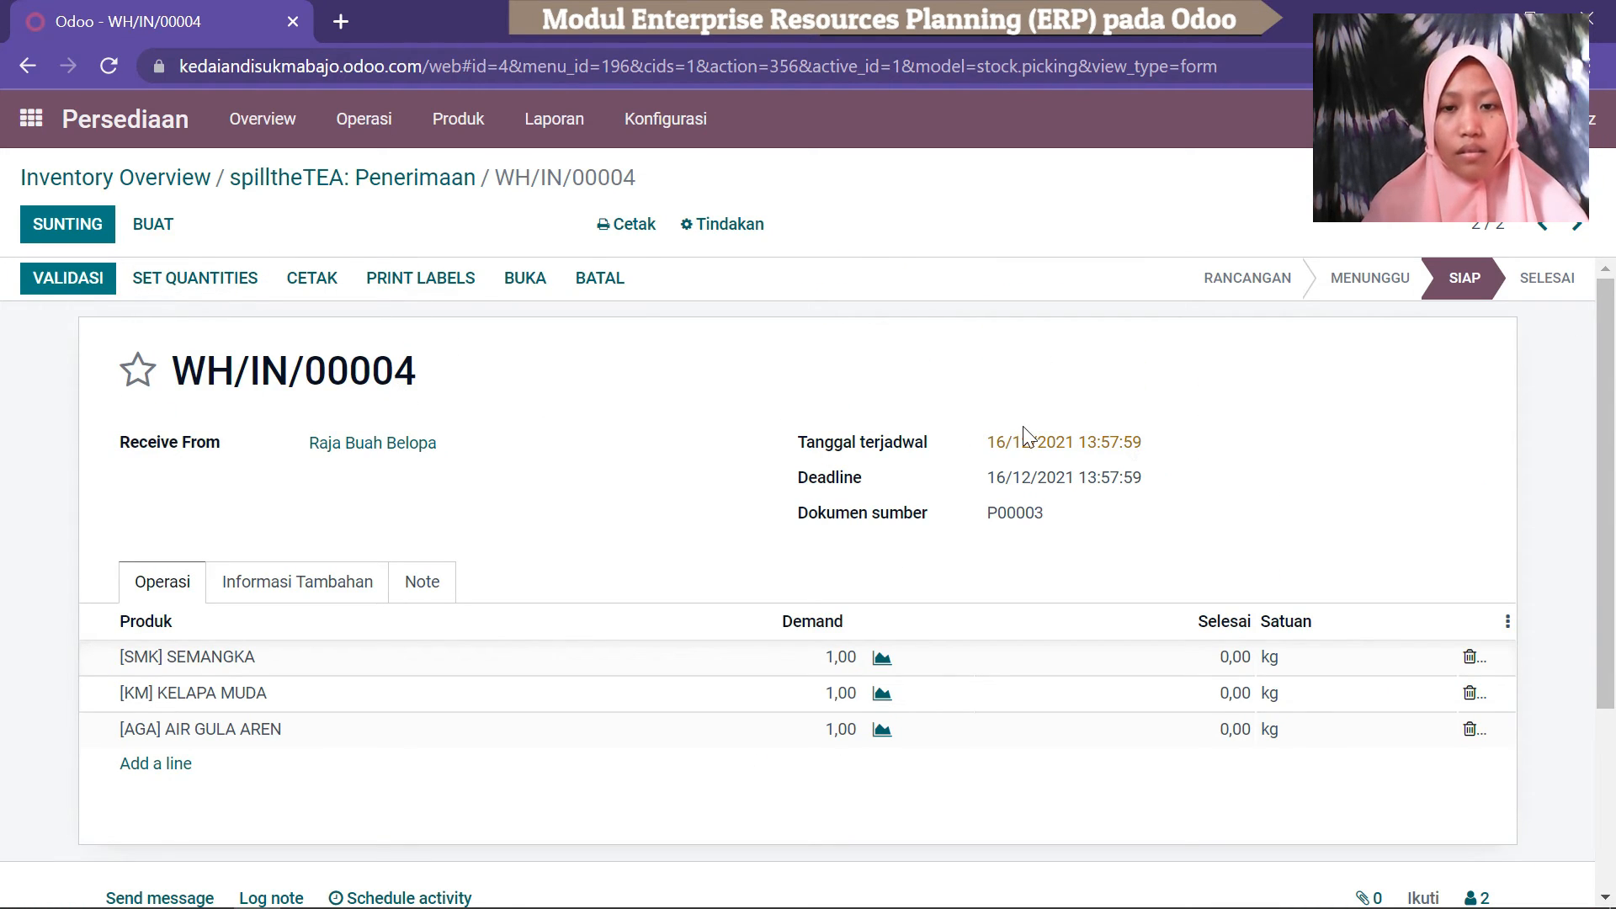
pyautogui.click(73, 220)
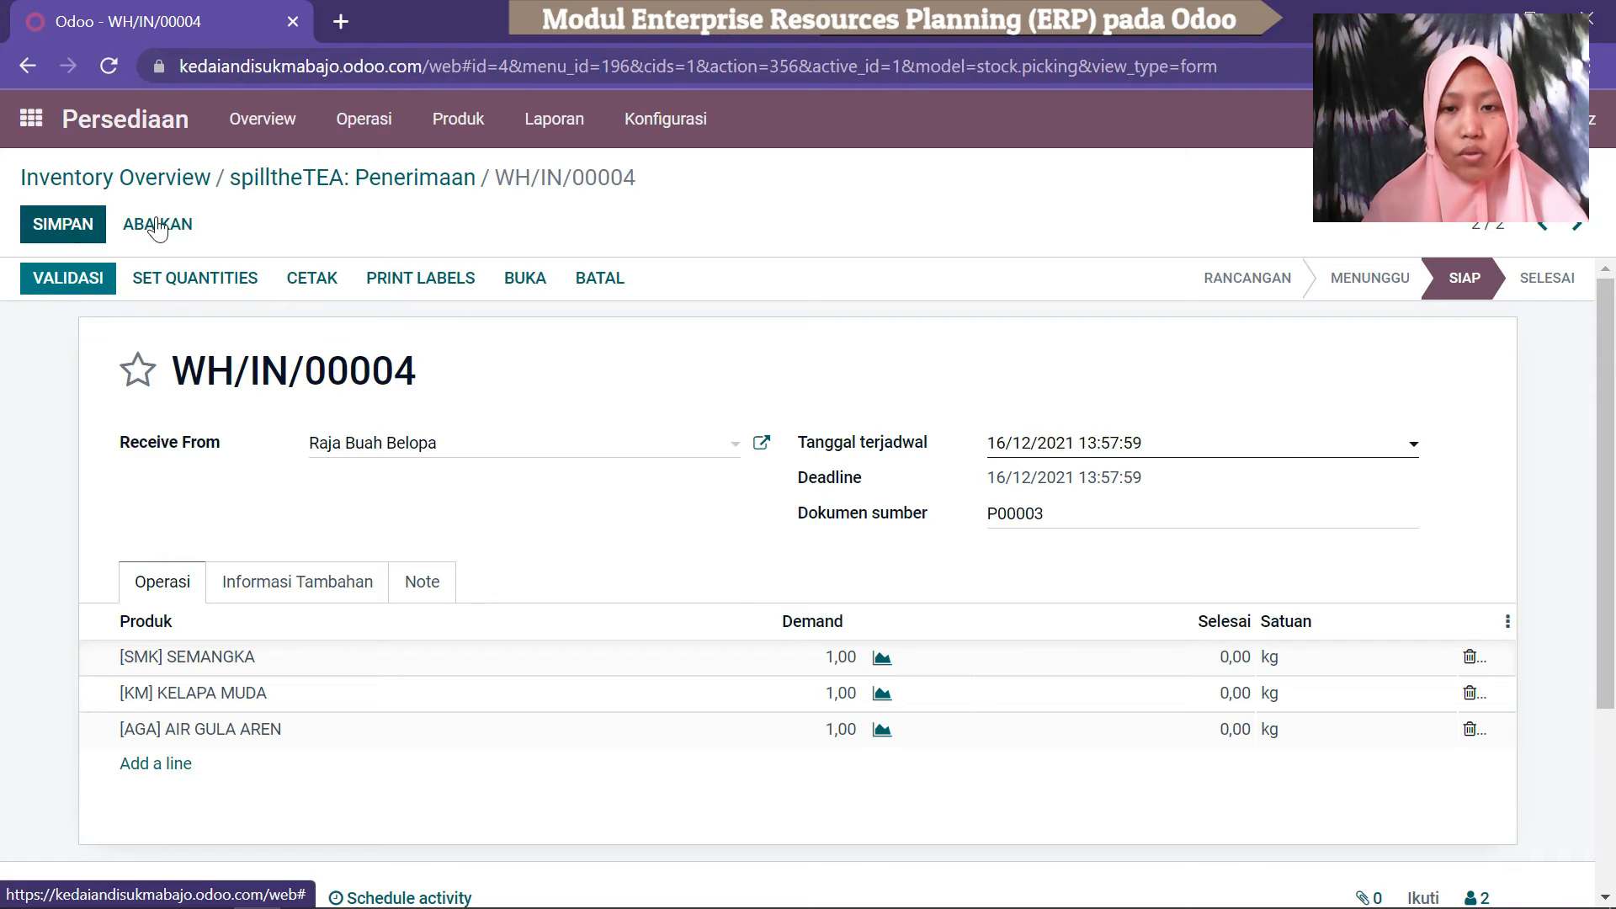
pyautogui.click(1285, 453)
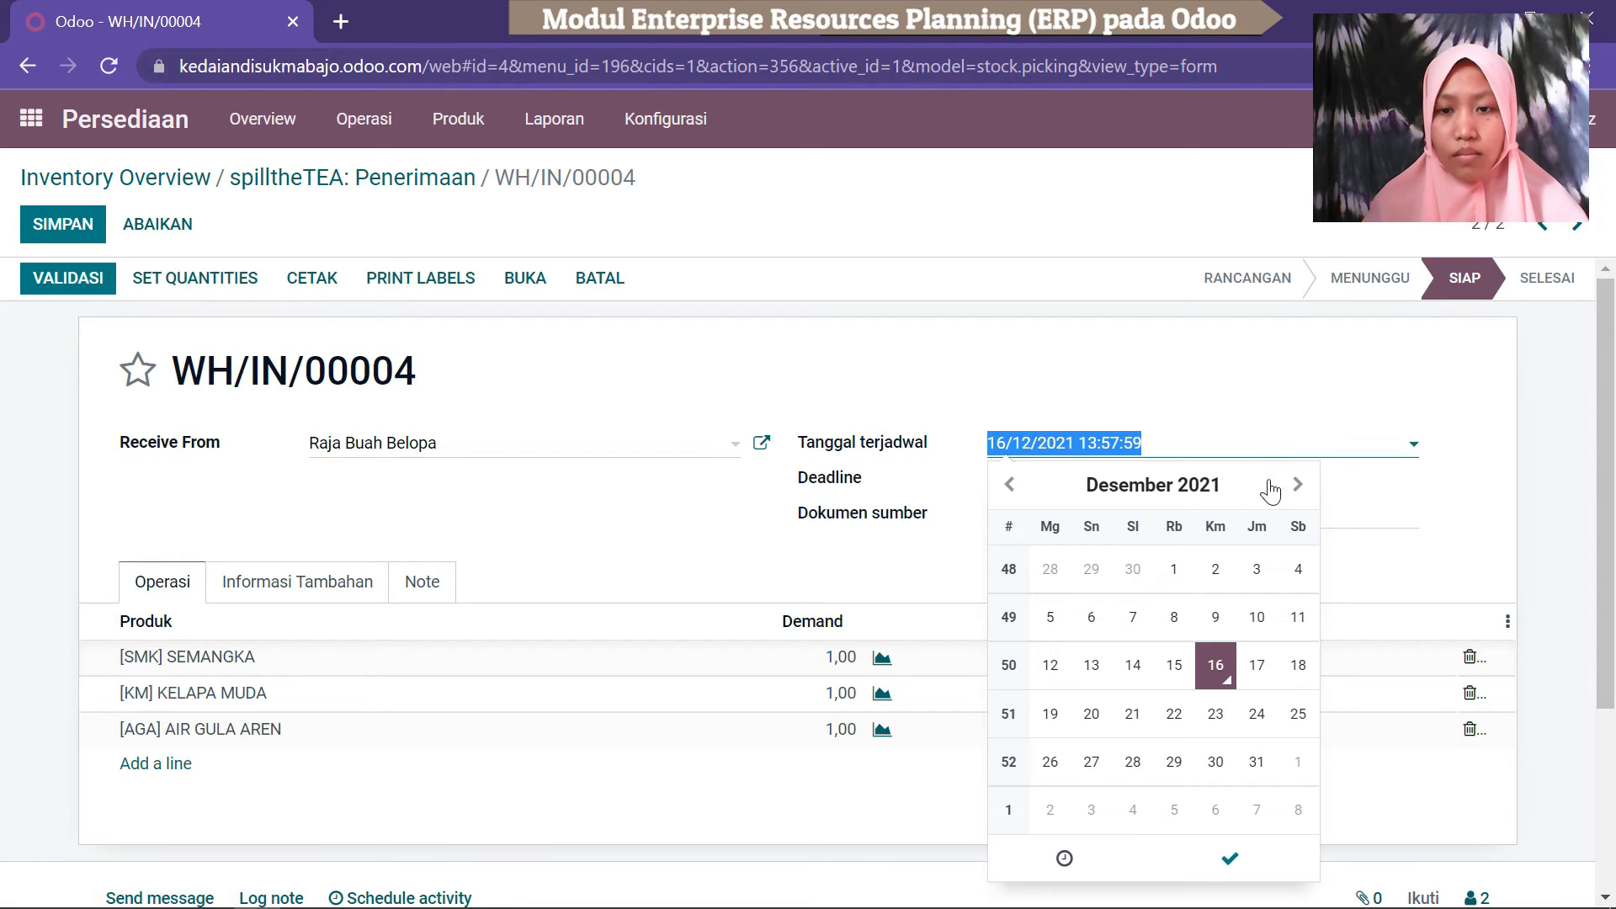
pyautogui.click(1256, 671)
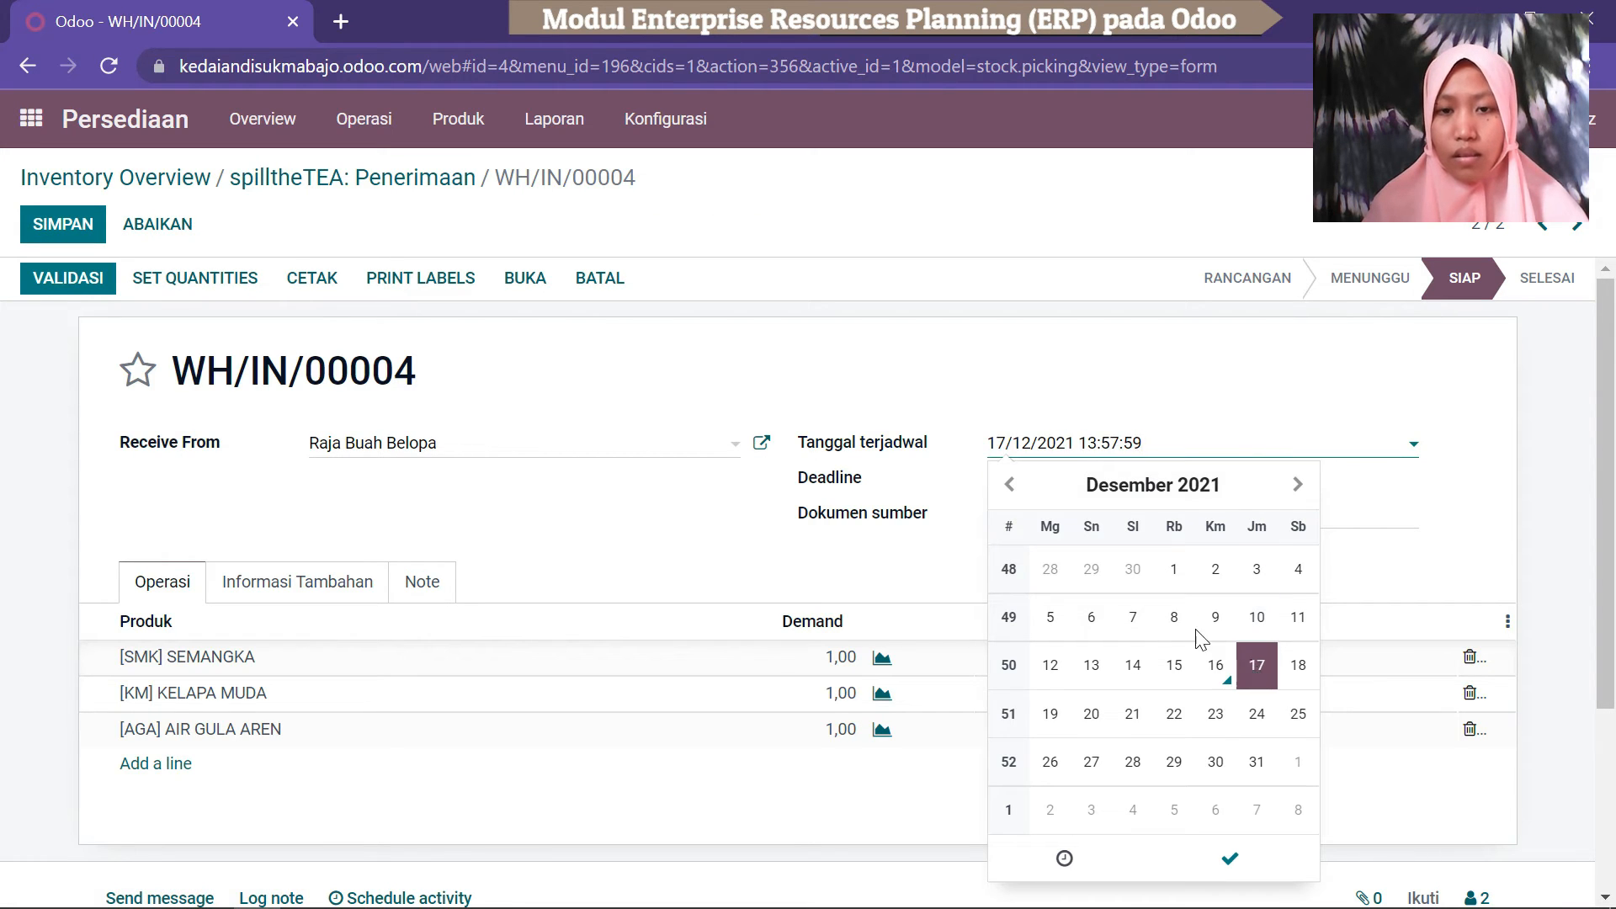
pyautogui.click(1425, 488)
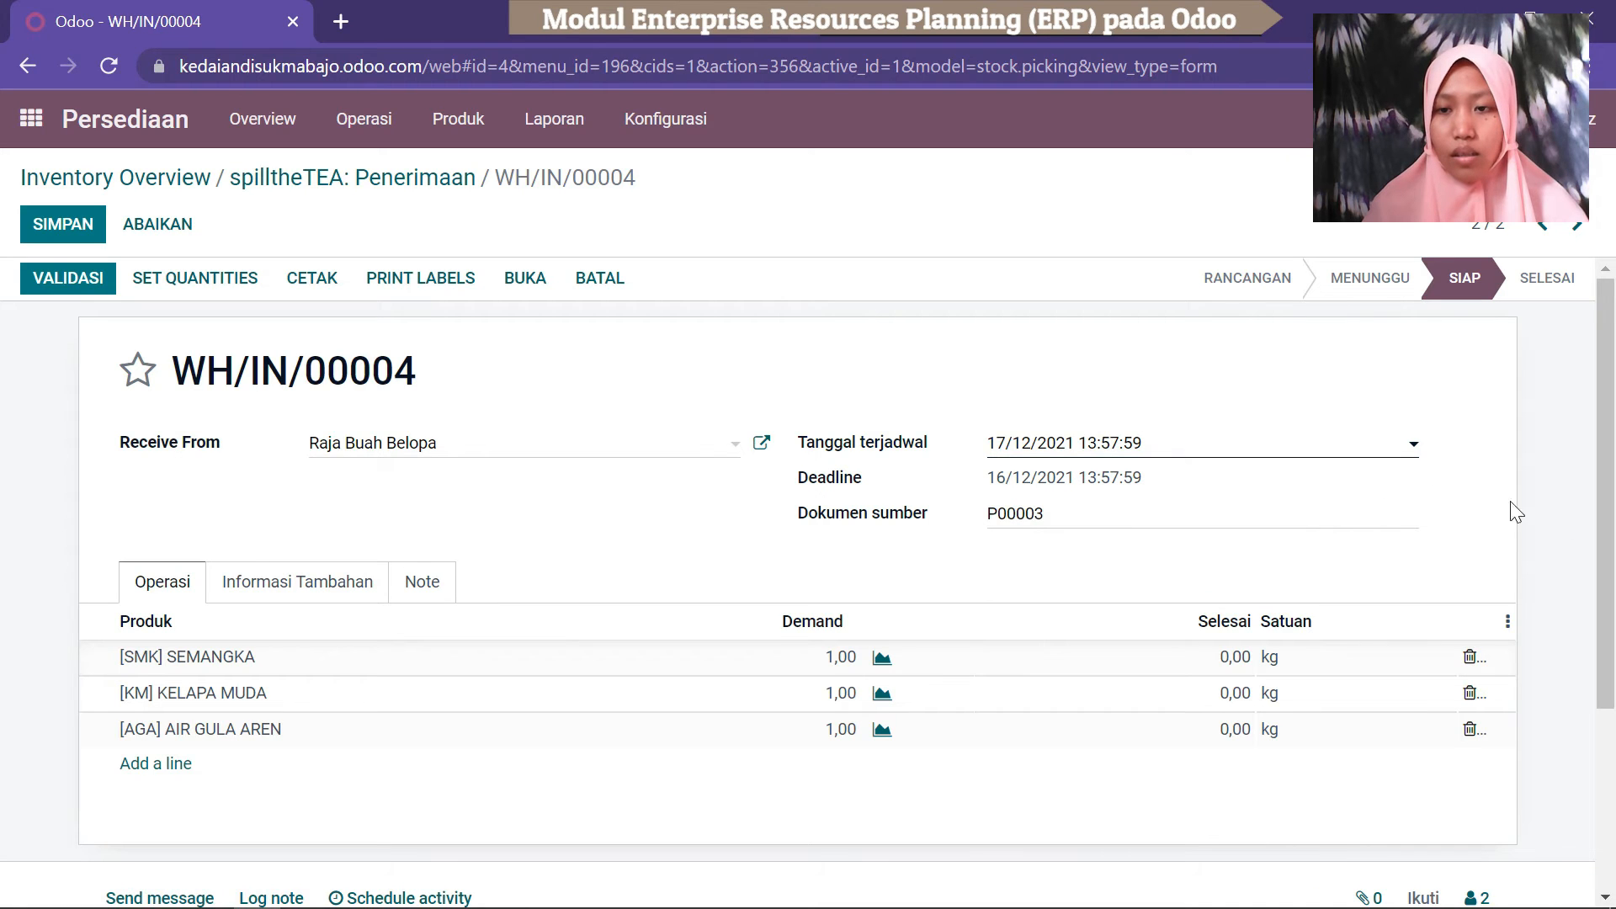
# Set the done quantity to 2 kg for SEMANGKA, KELAPA MUDA and AIR GULA AREN.
pyautogui.scroll(-2, 1612, 619)
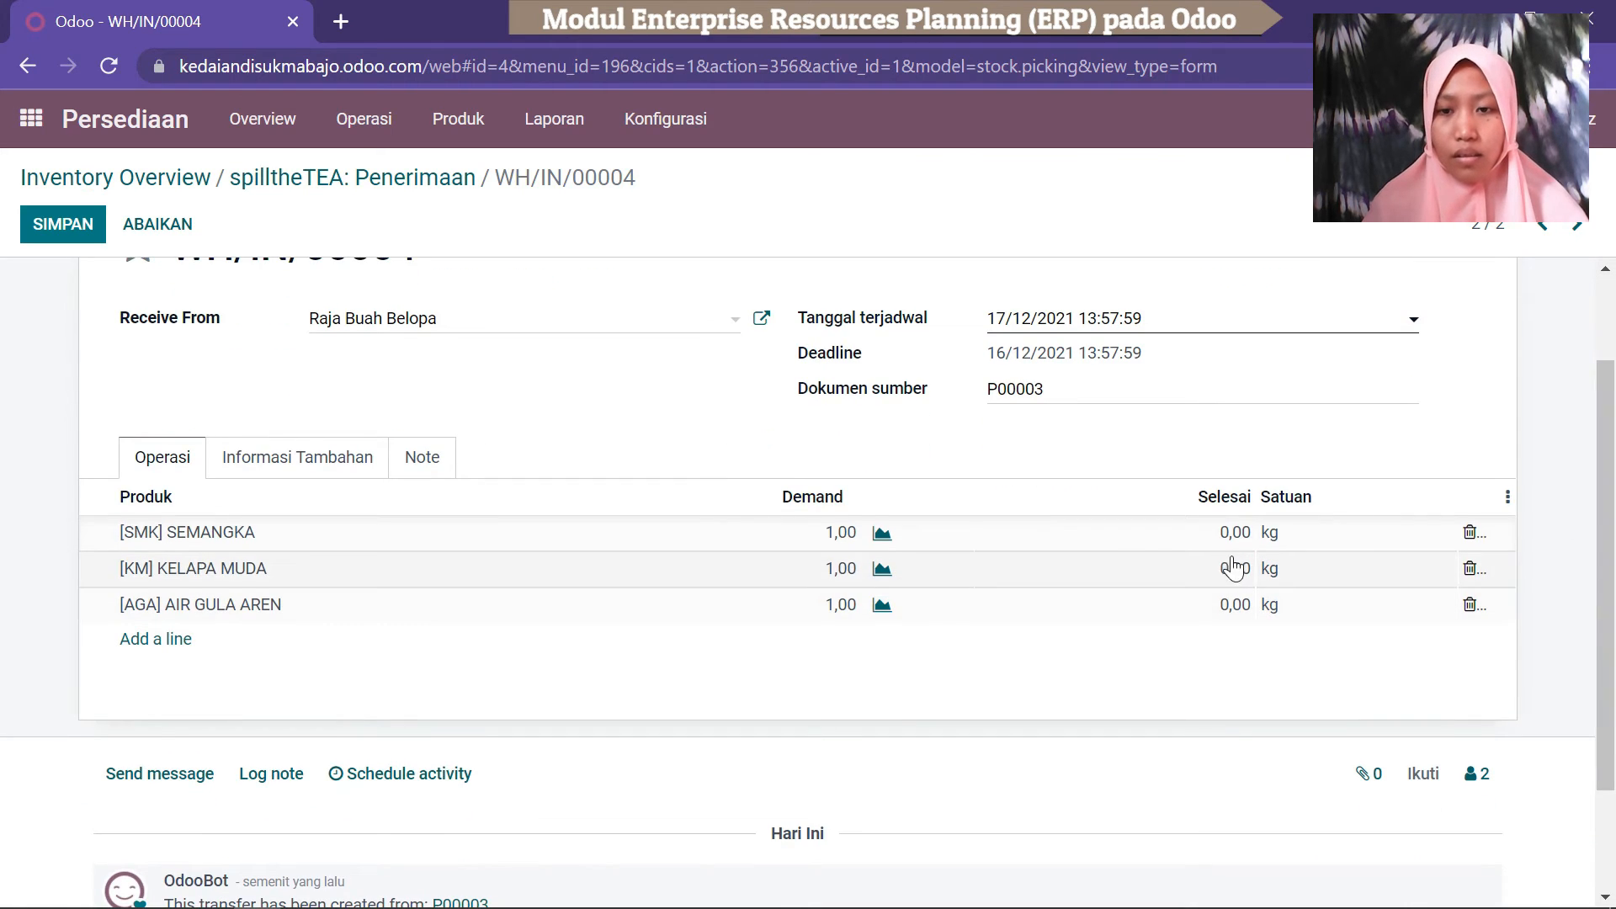
pyautogui.click(1239, 532)
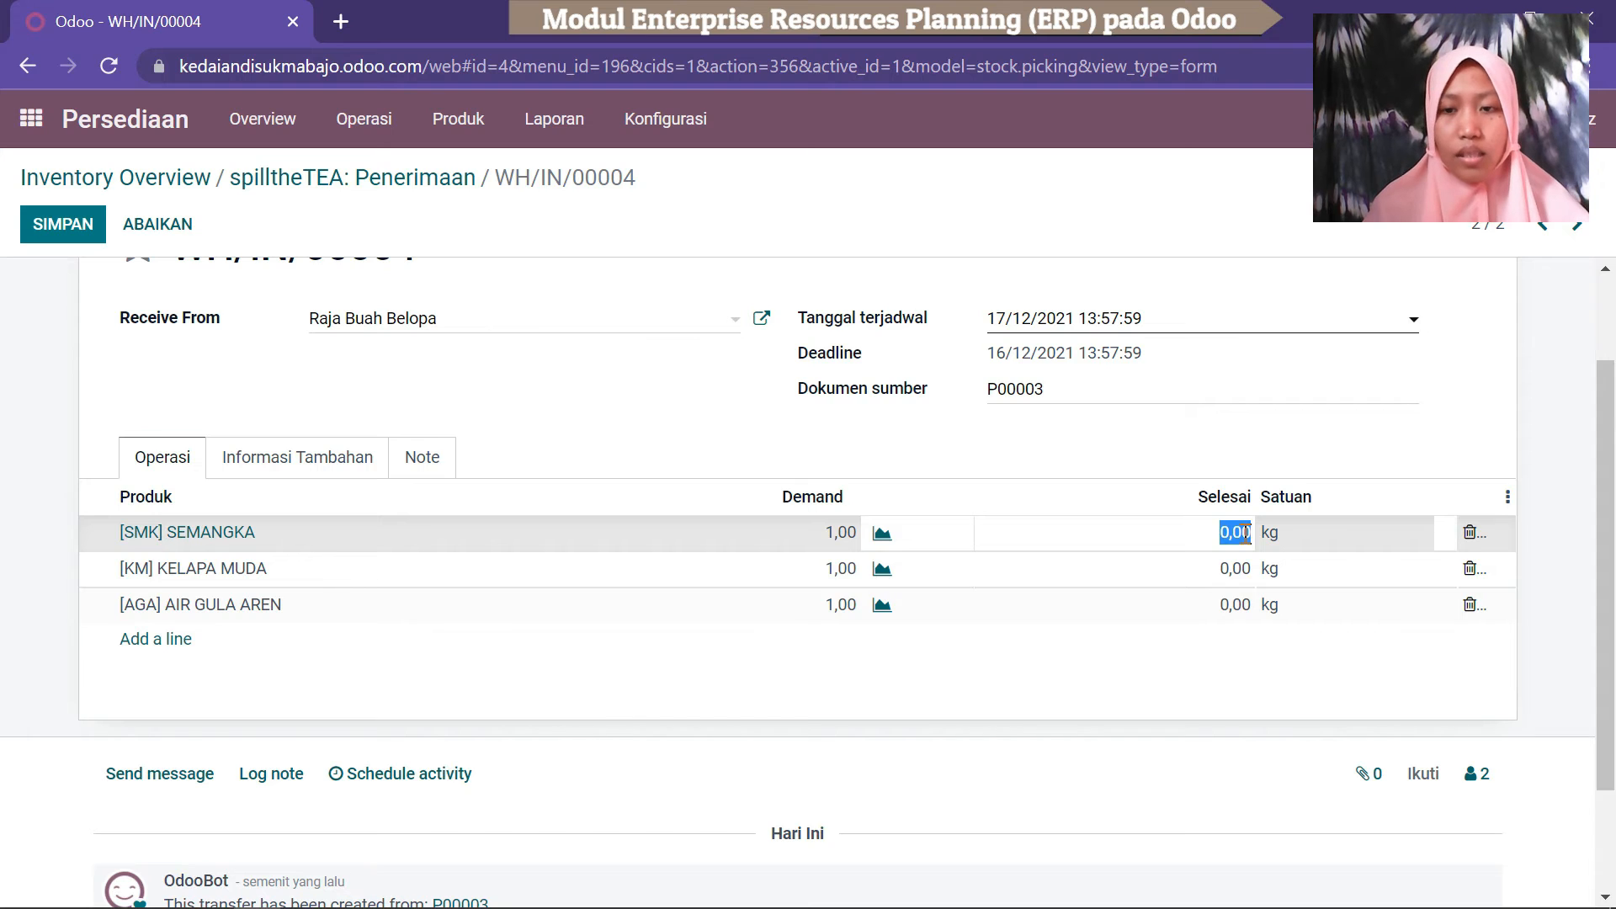
pyautogui.press('BackSpace')
pyautogui.write('1')
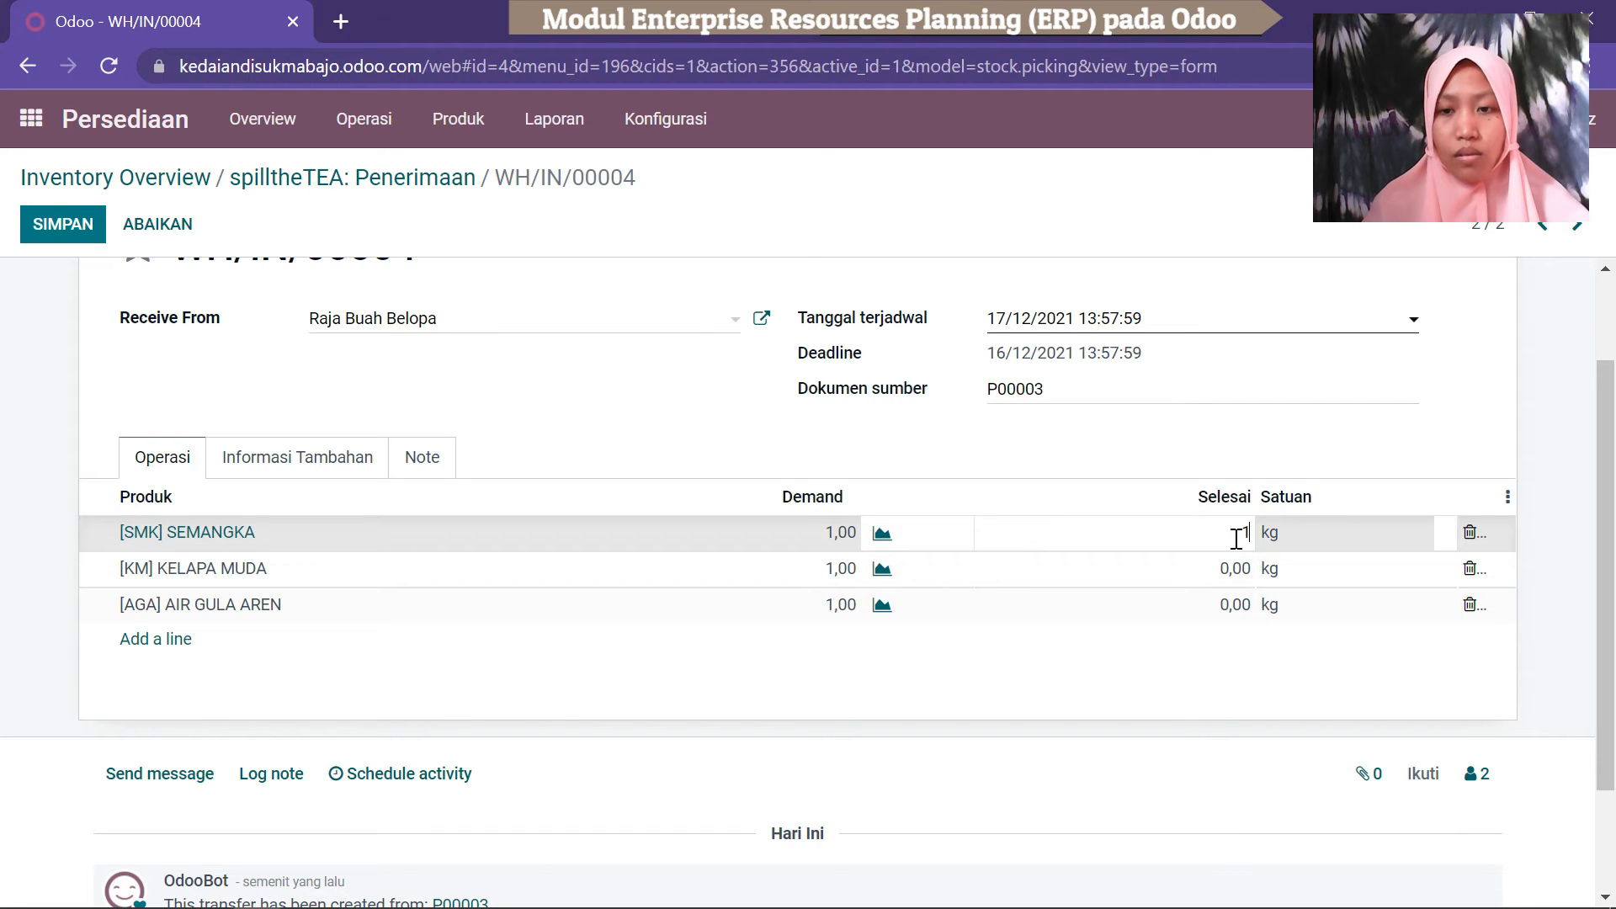
pyautogui.press('BackSpace')
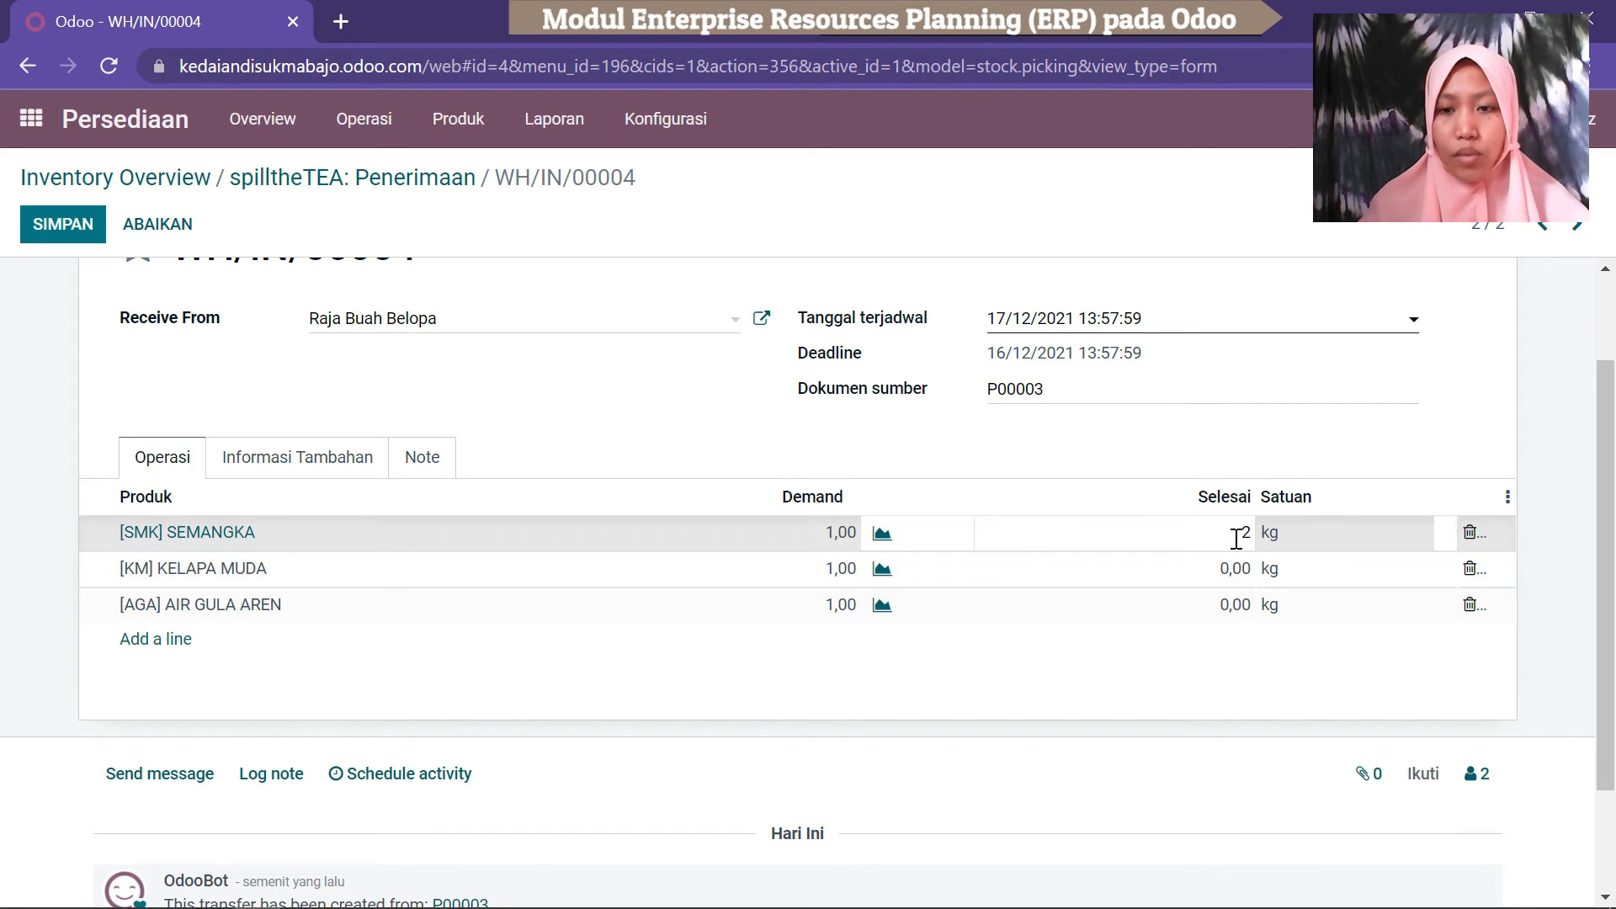
pyautogui.press('Return')
pyautogui.write('2')
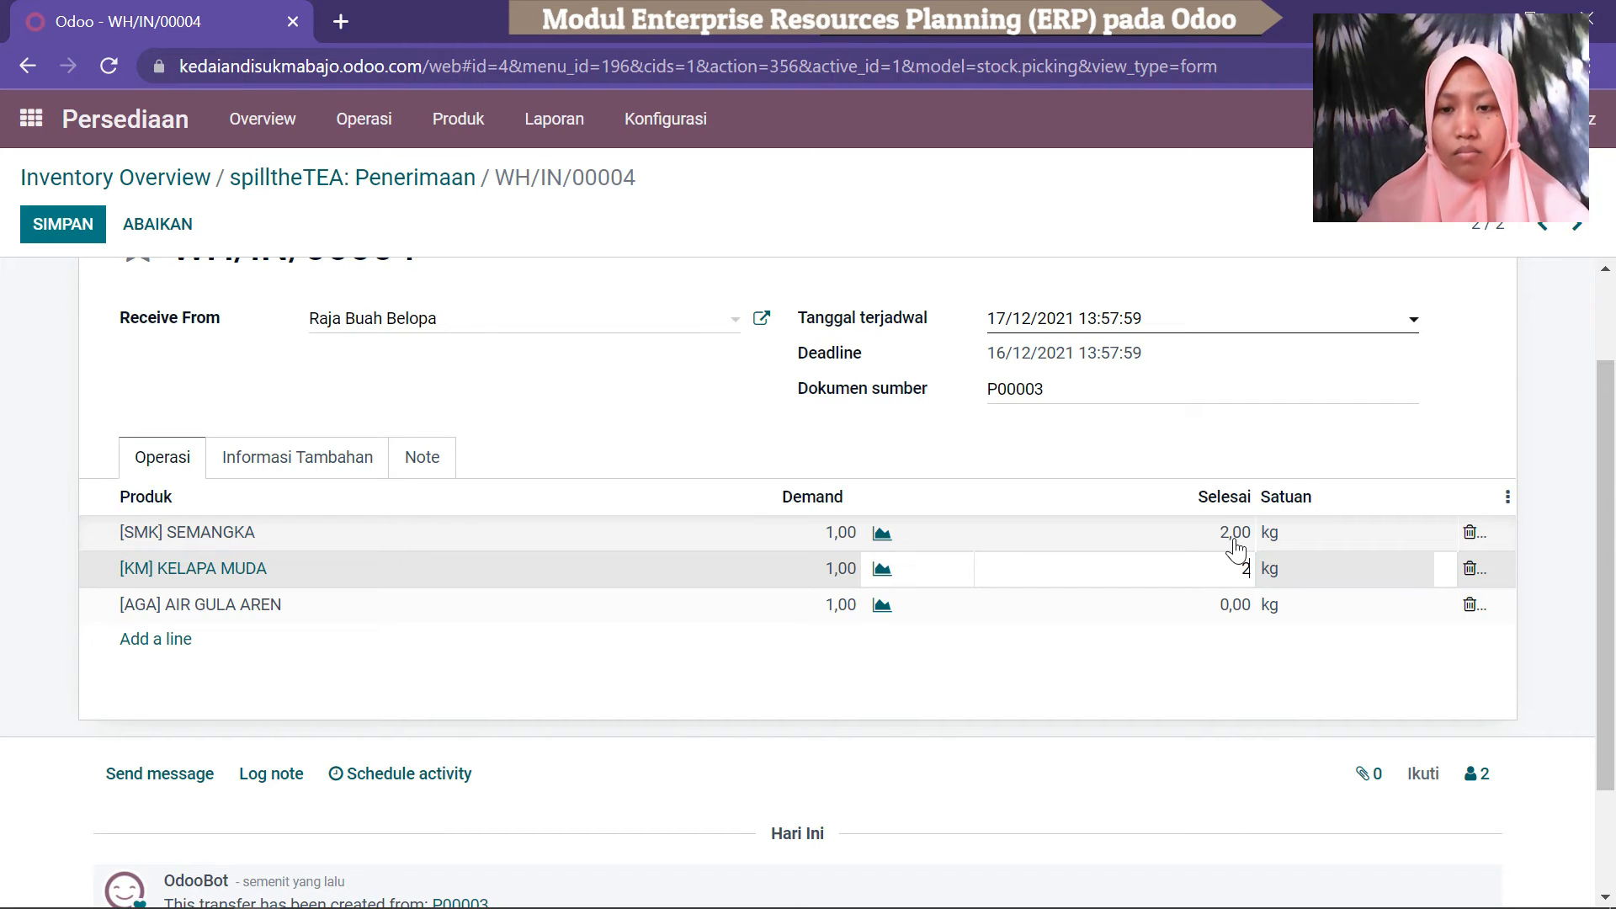
pyautogui.press('Return')
pyautogui.write('2')
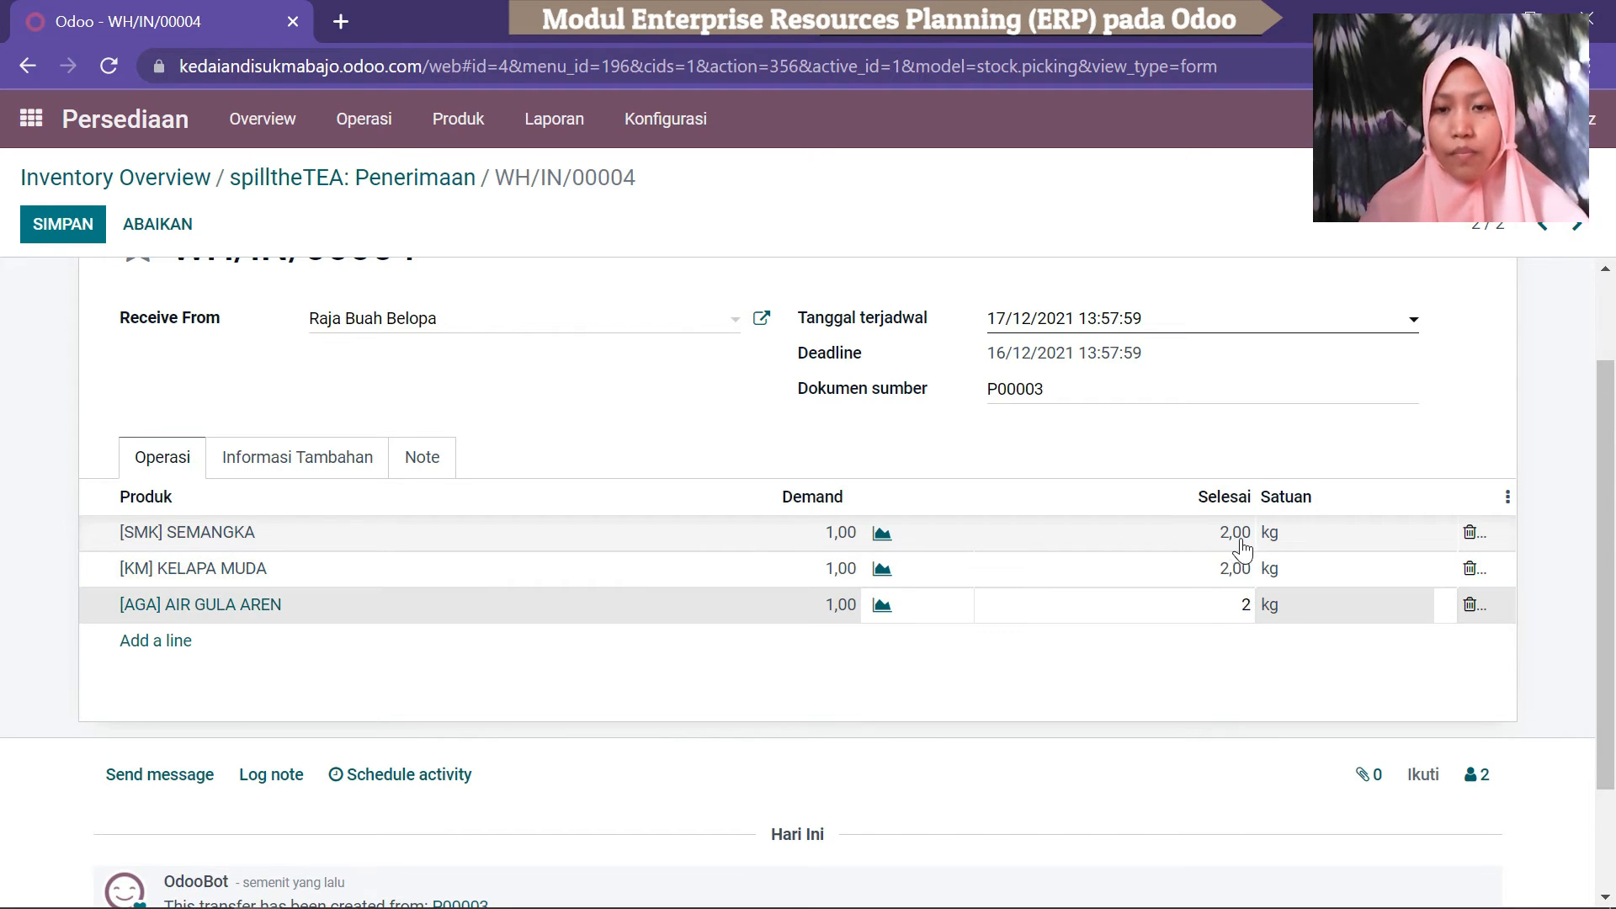
# Save and validate the Raja Buah Belopa receipt.
pyautogui.moveTo(1611, 538); pyautogui.dragTo(1612, 427)
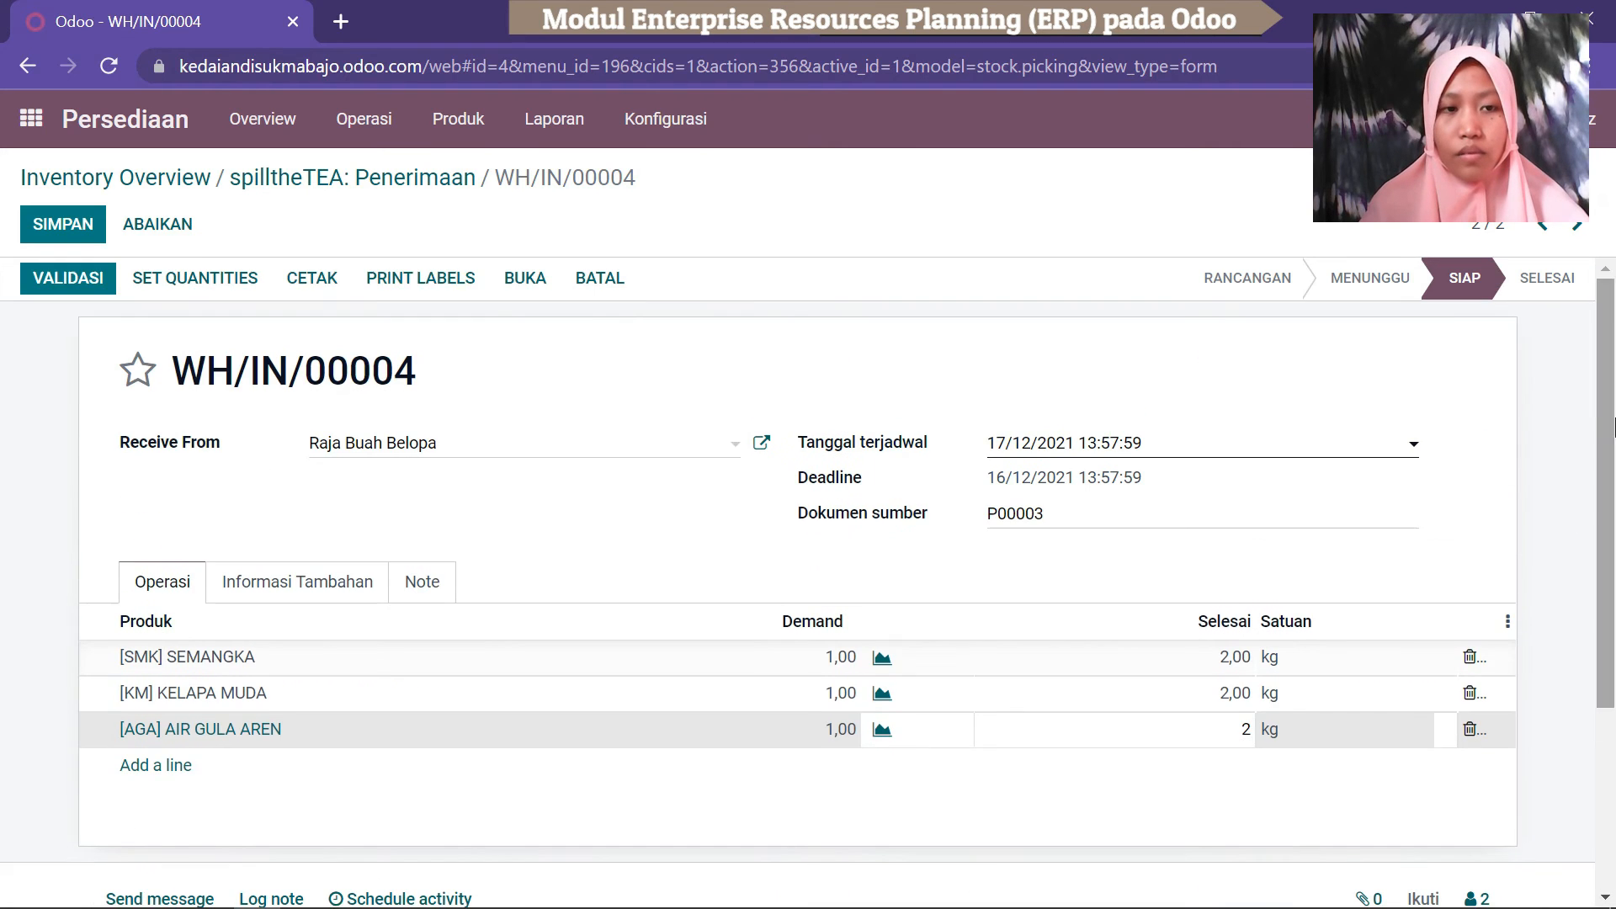
pyautogui.click(68, 228)
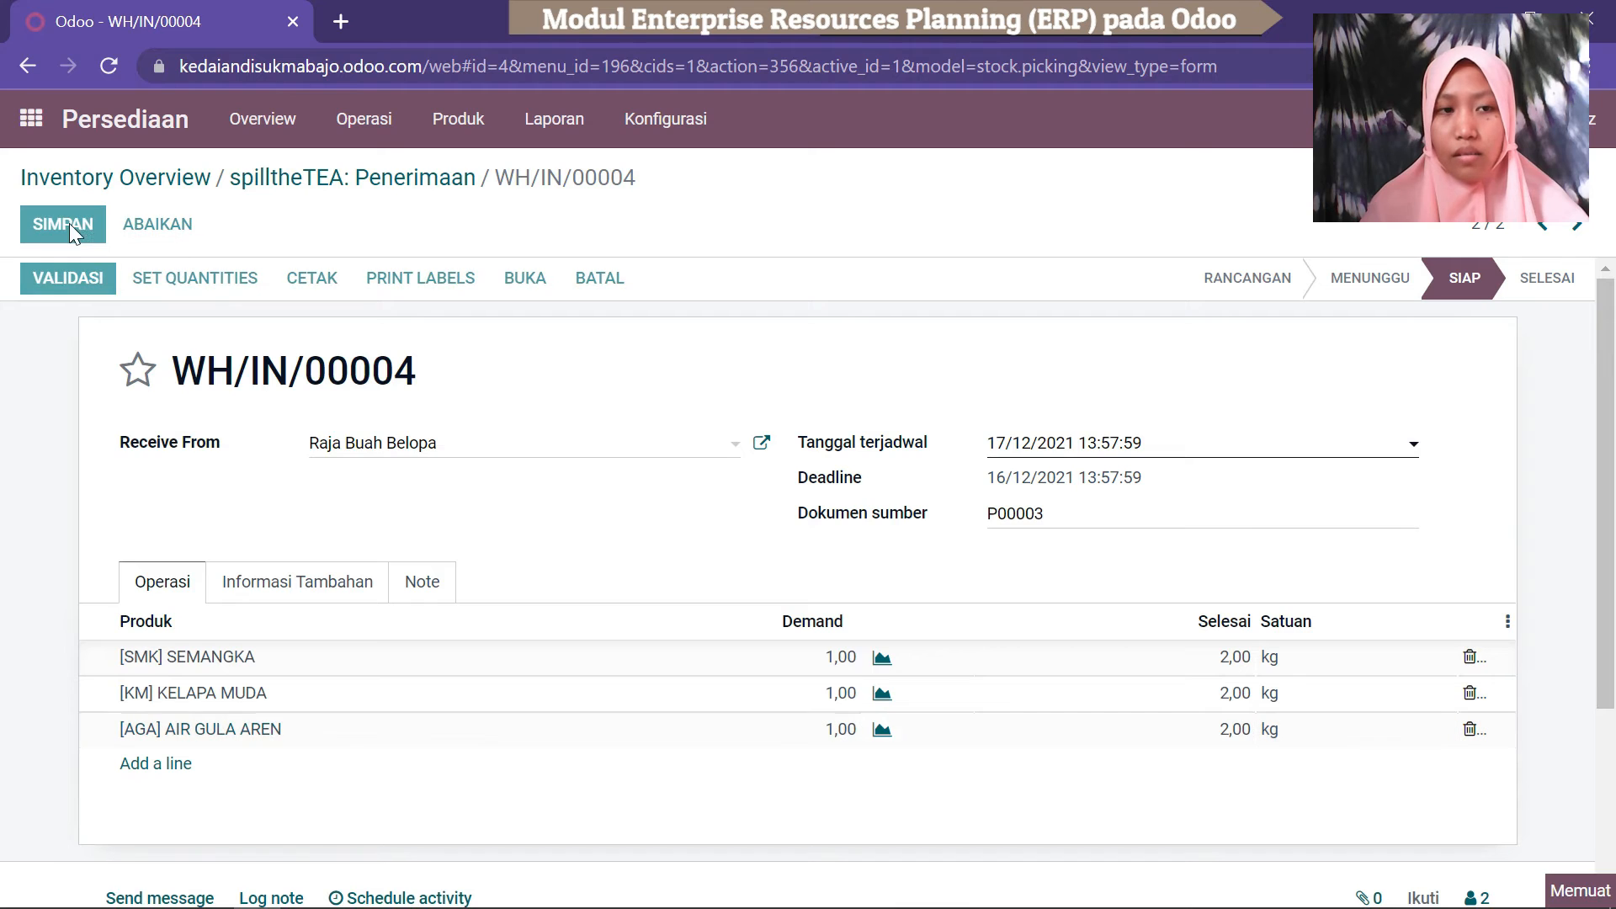
pyautogui.click(76, 291)
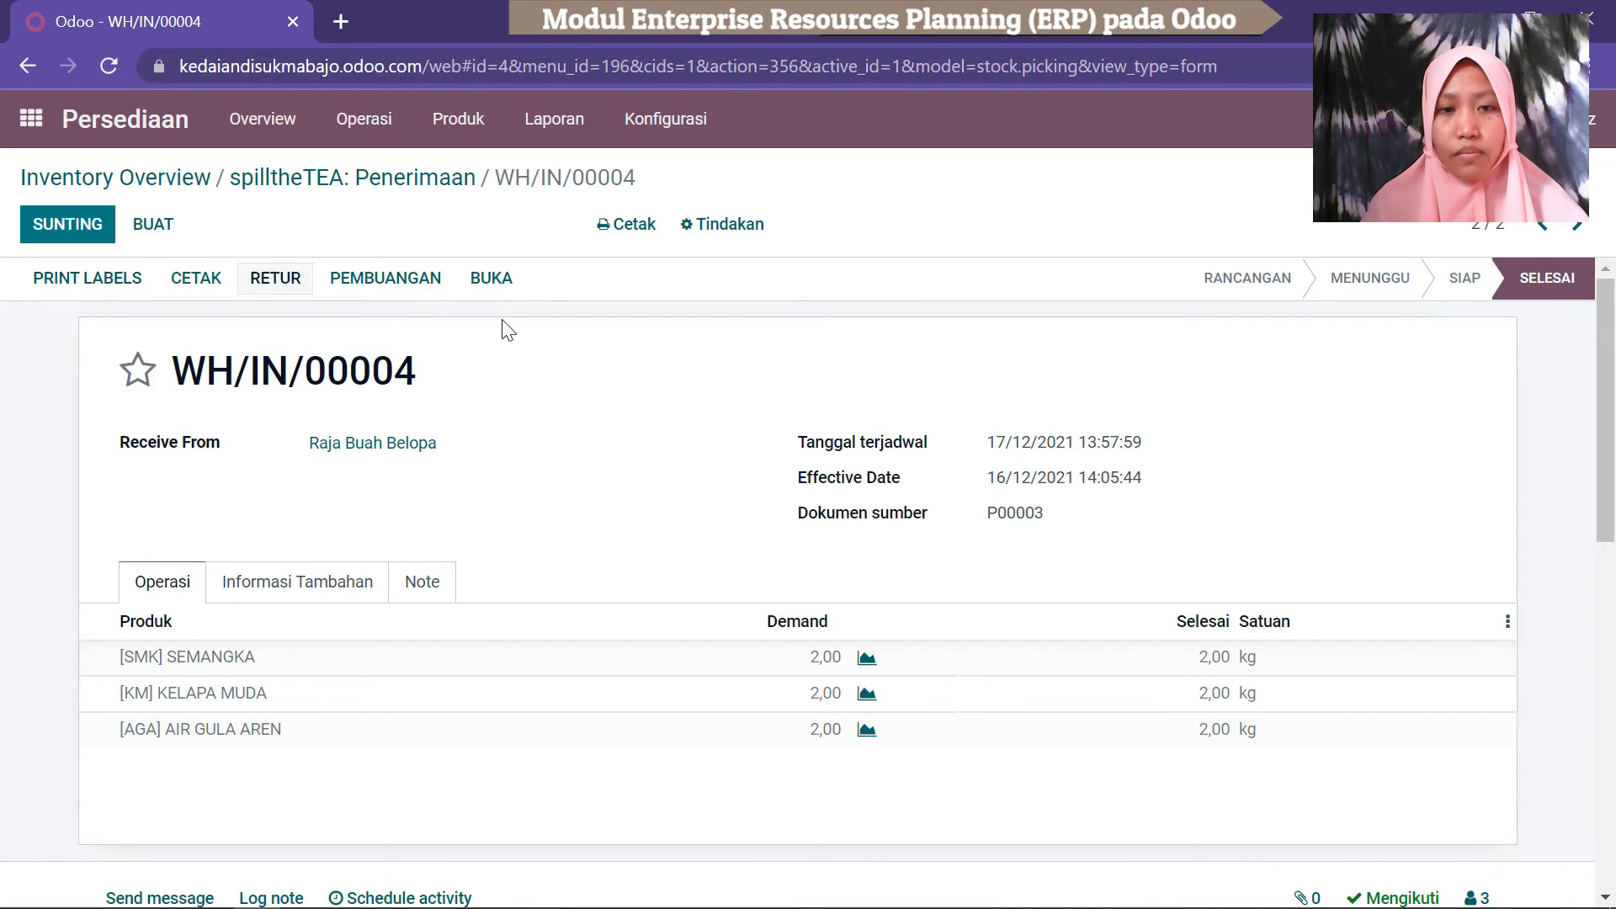
pyautogui.scroll(-6, 808, 505)
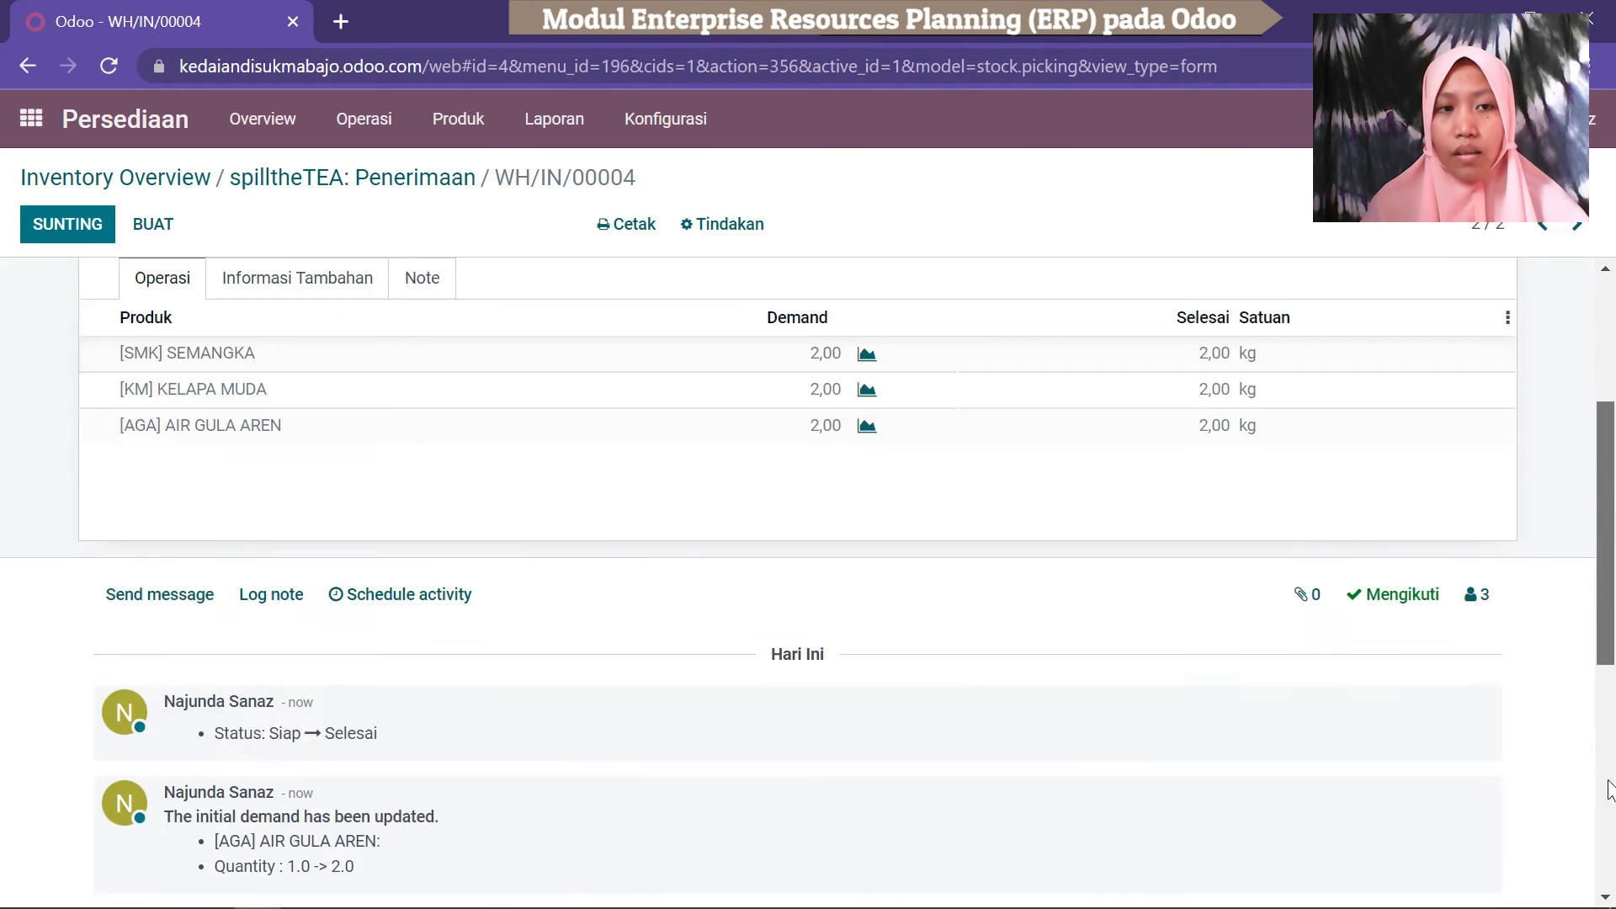
pyautogui.scroll(6, 450, 328)
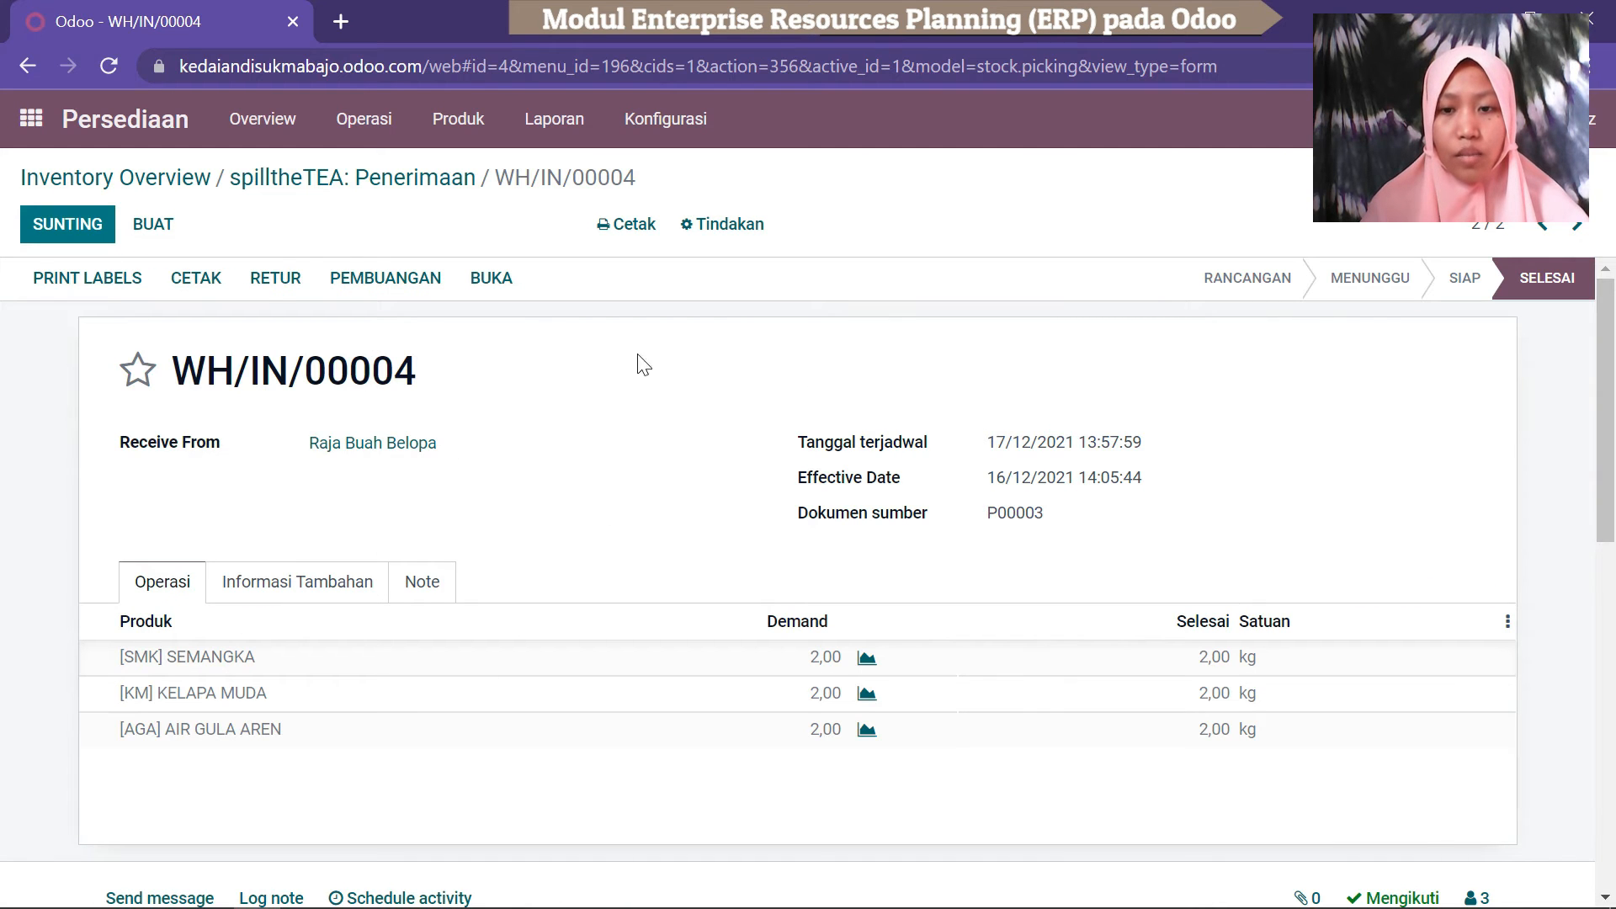
# Return to the Pembelian module and open the Raja Buah Belopa purchase order P00003.
pyautogui.click(30, 120)
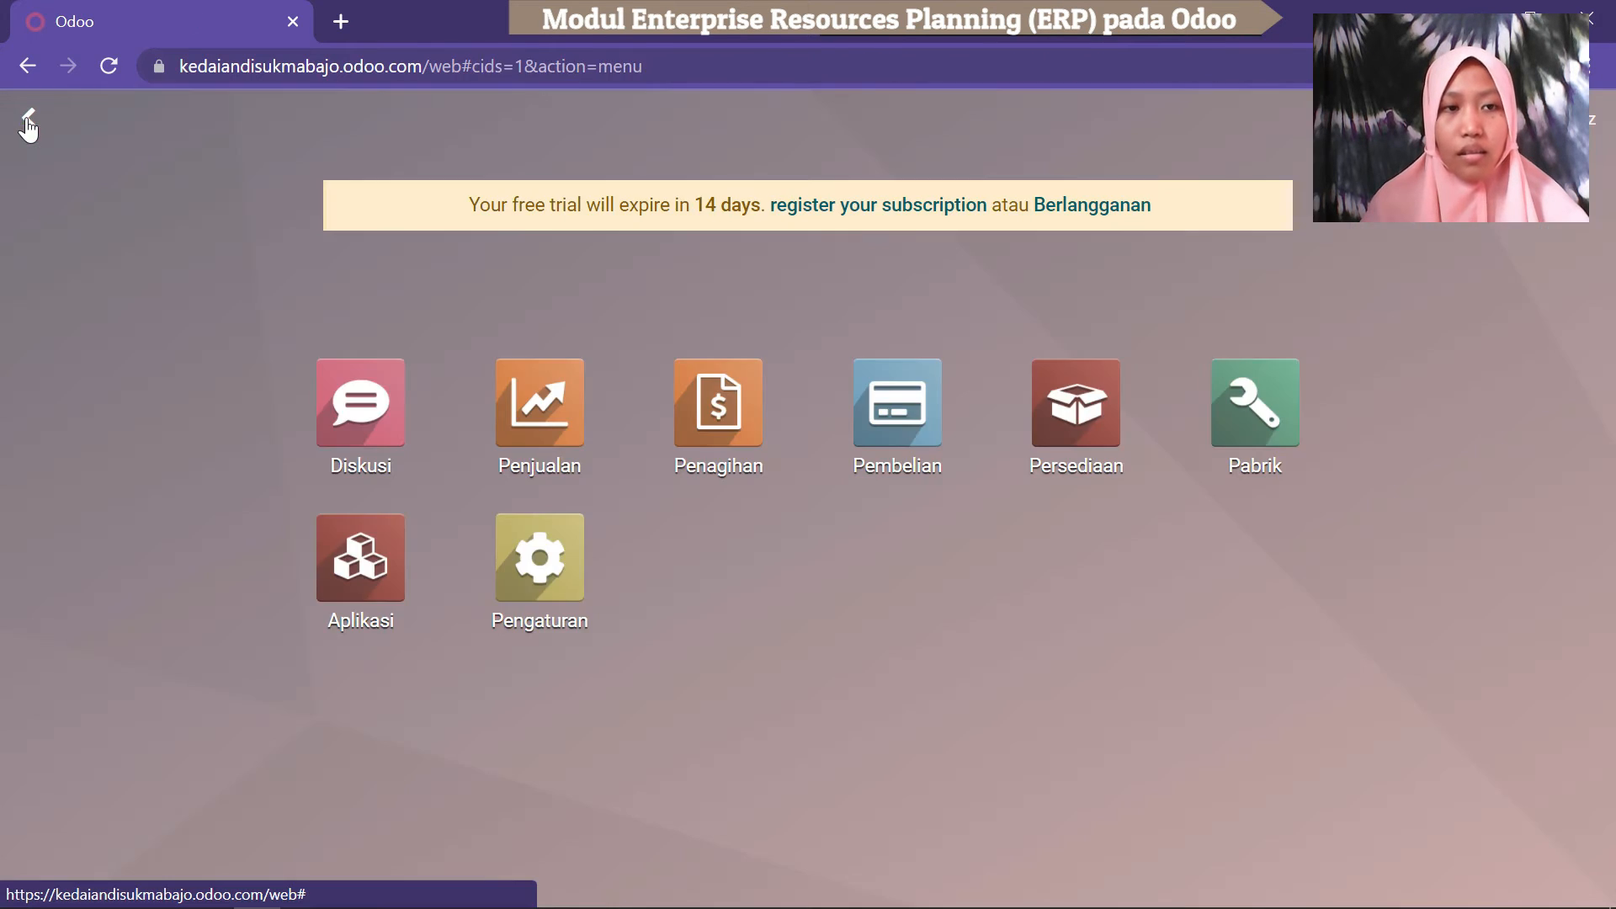
pyautogui.click(881, 416)
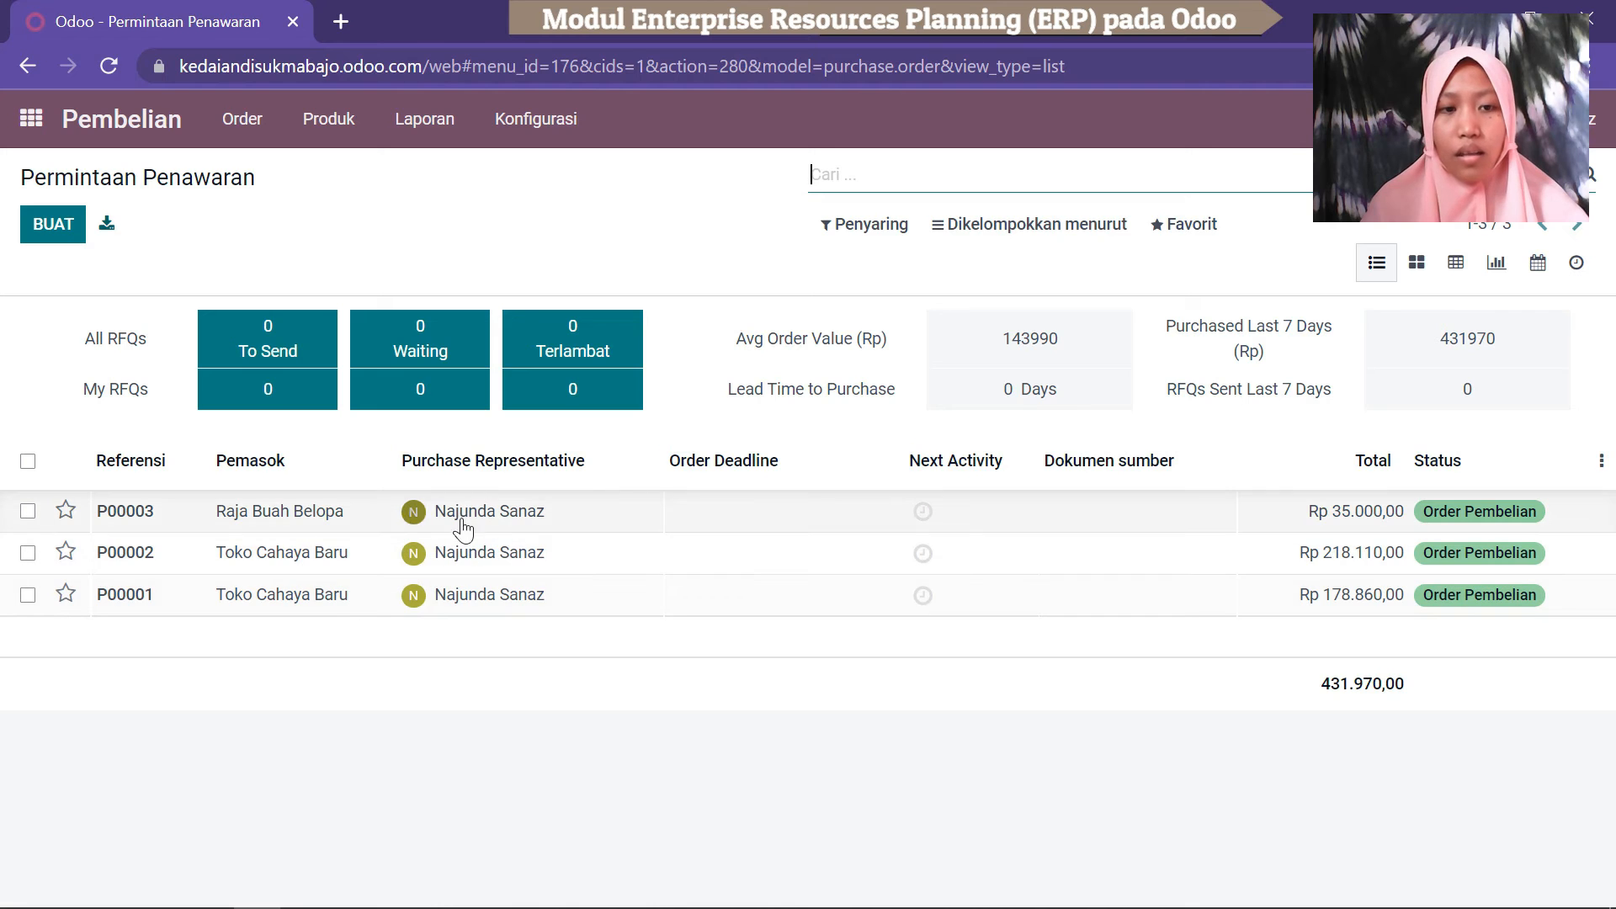
pyautogui.click(606, 524)
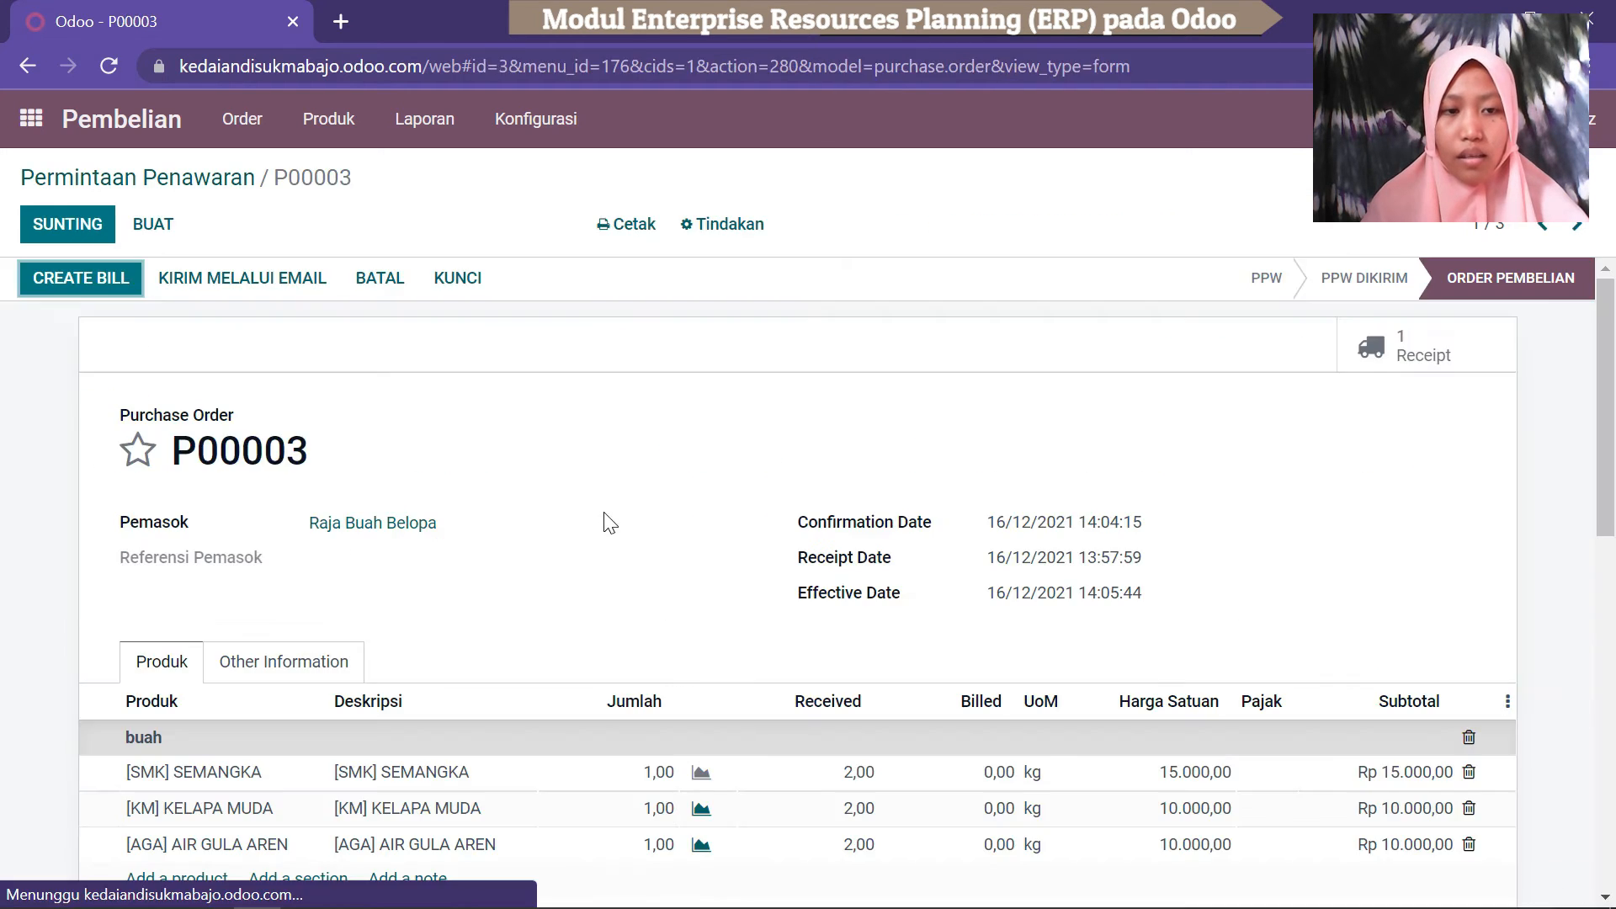
pyautogui.click(1612, 731)
pyautogui.moveTo(1612, 731); pyautogui.dragTo(1612, 489)
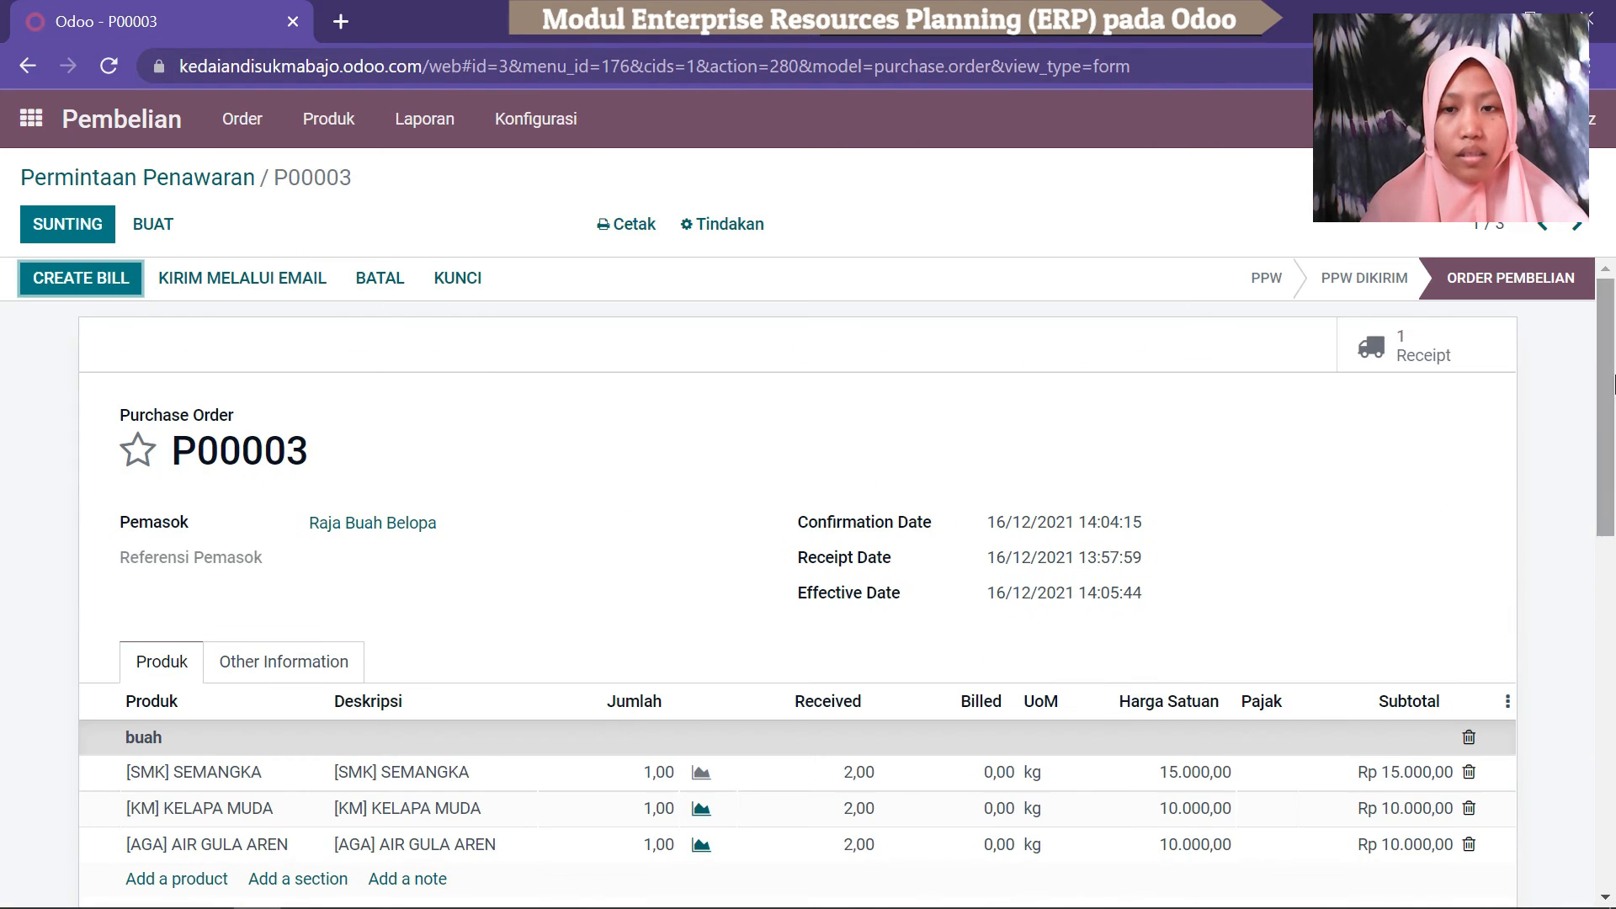
# Create a vendor bill from the purchase order and try to confirm the draft bill.
pyautogui.click(101, 283)
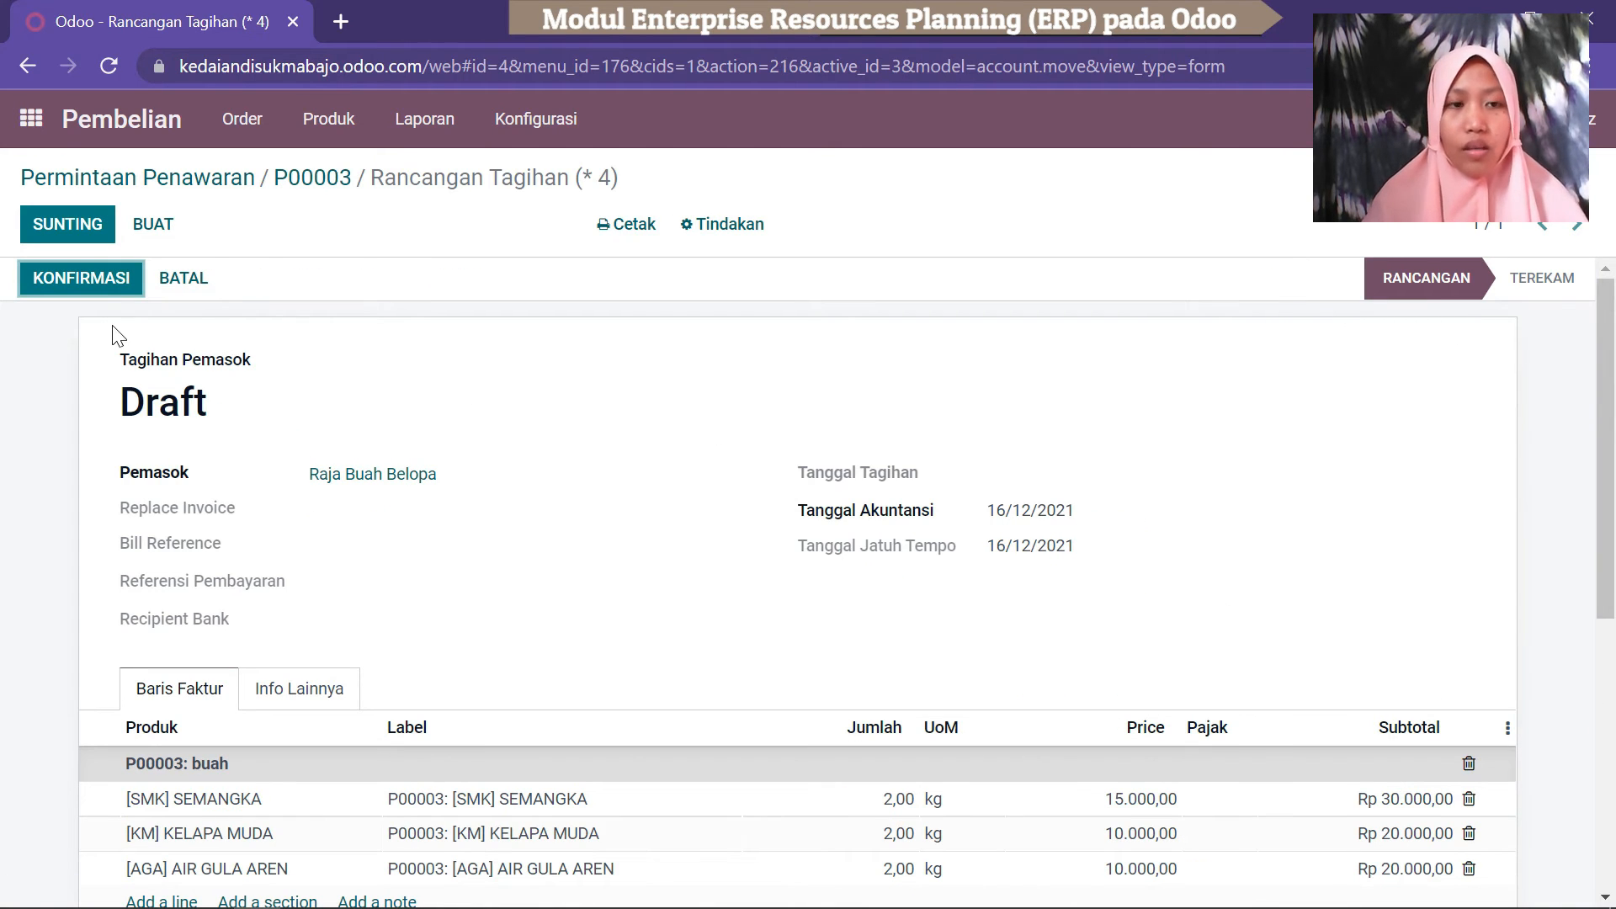
pyautogui.click(80, 289)
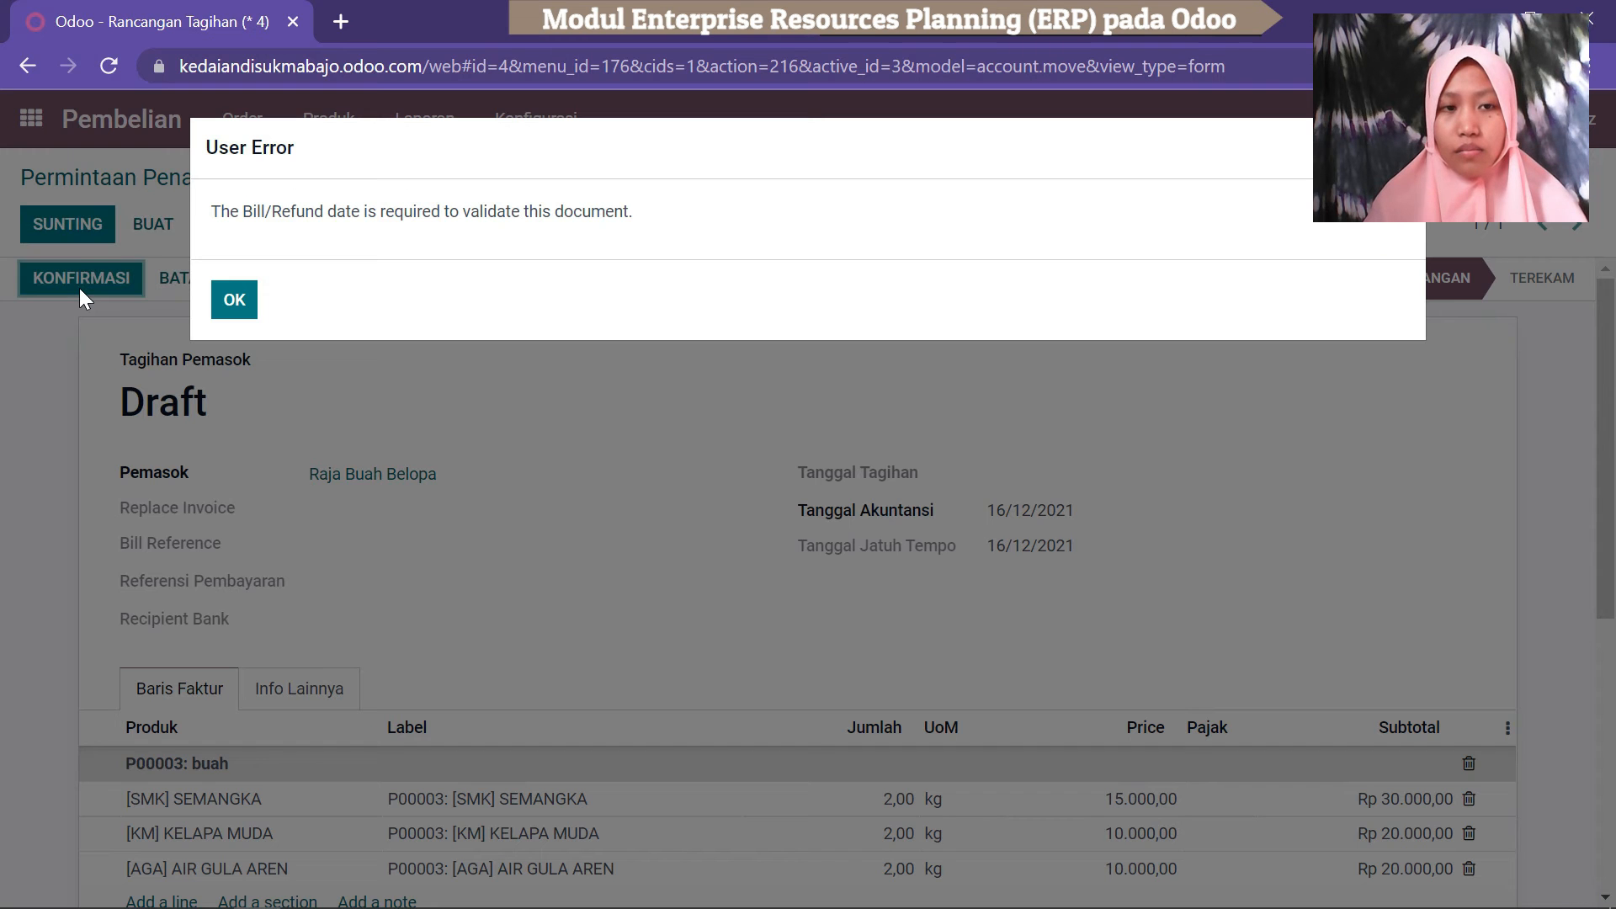
pyautogui.click(226, 305)
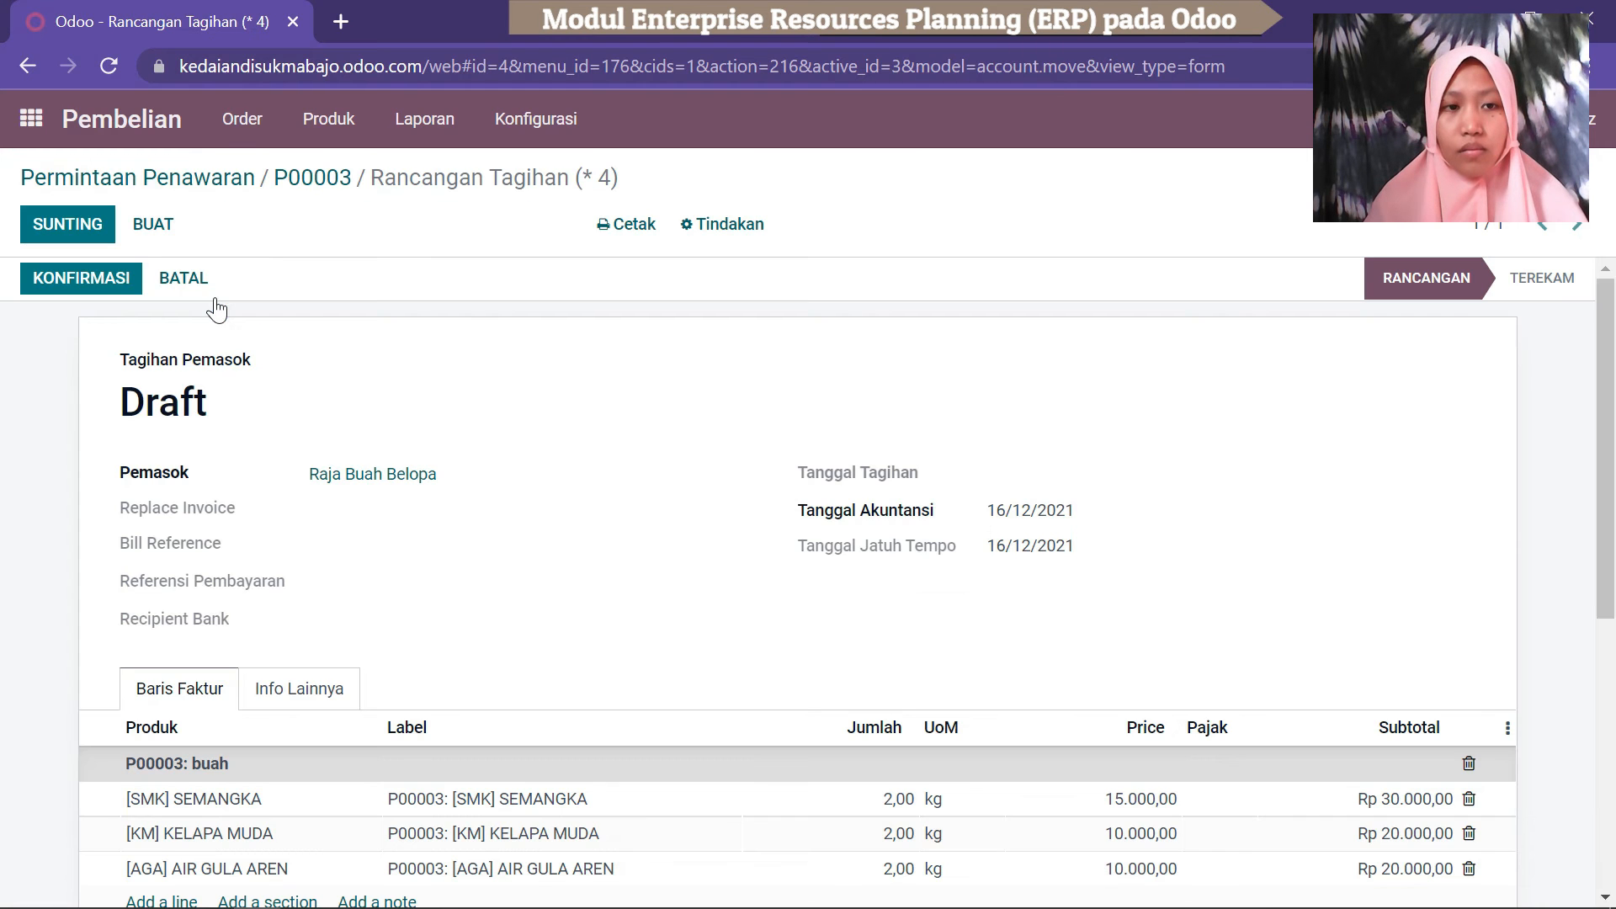
# Set the draft vendor bill's Tanggal Tagihan to 17/12/2021 and confirm the bill.
pyautogui.click(67, 224)
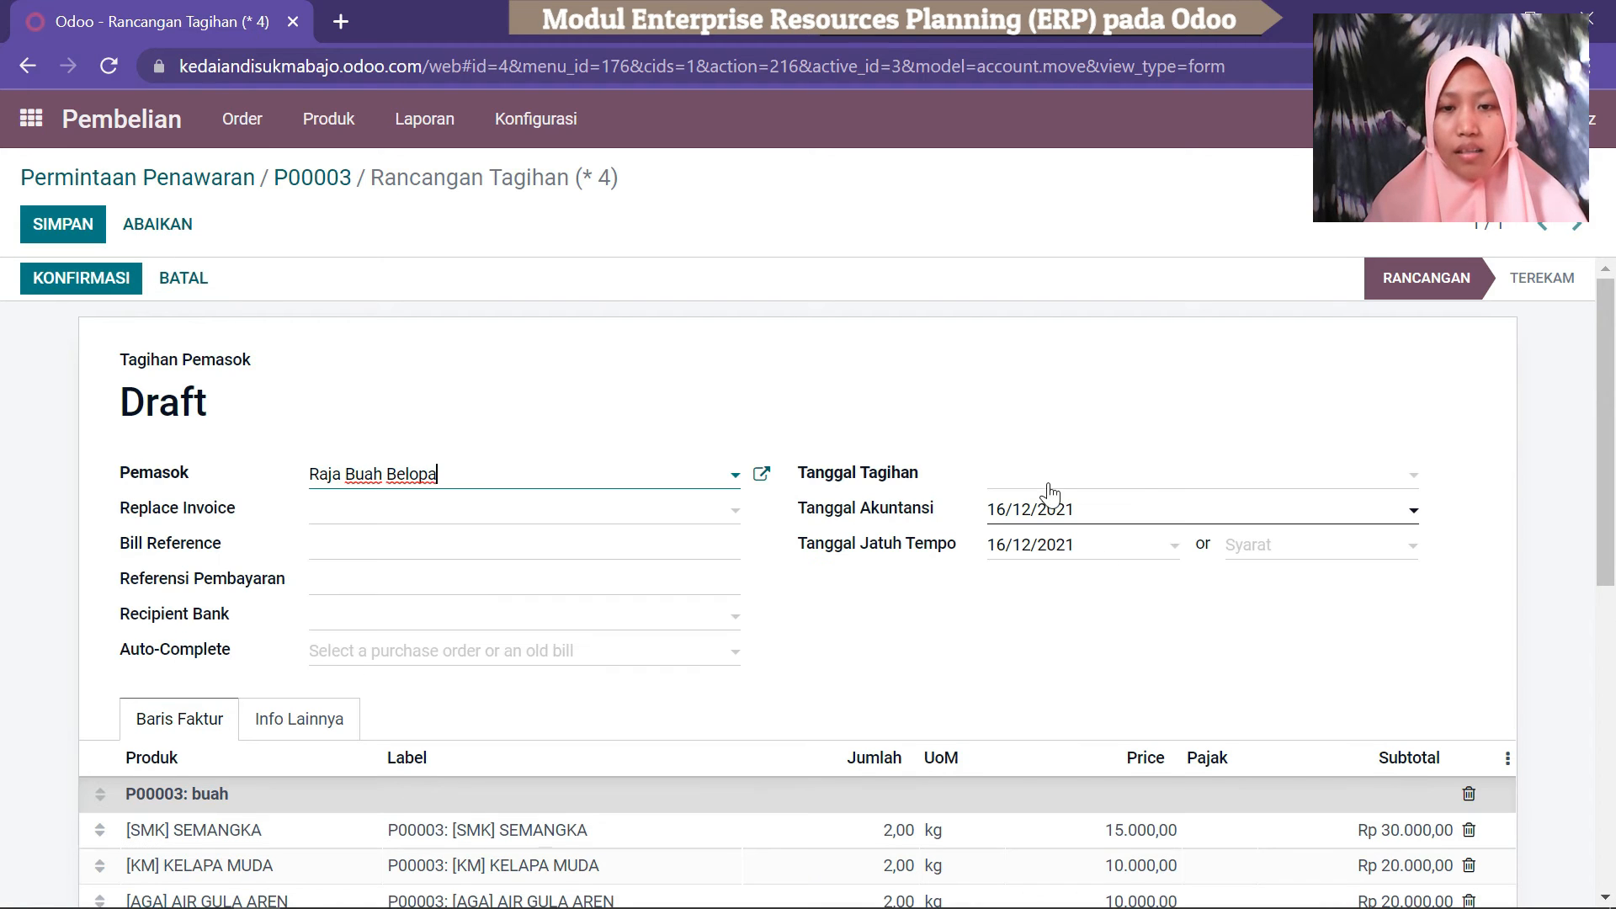
pyautogui.click(1150, 477)
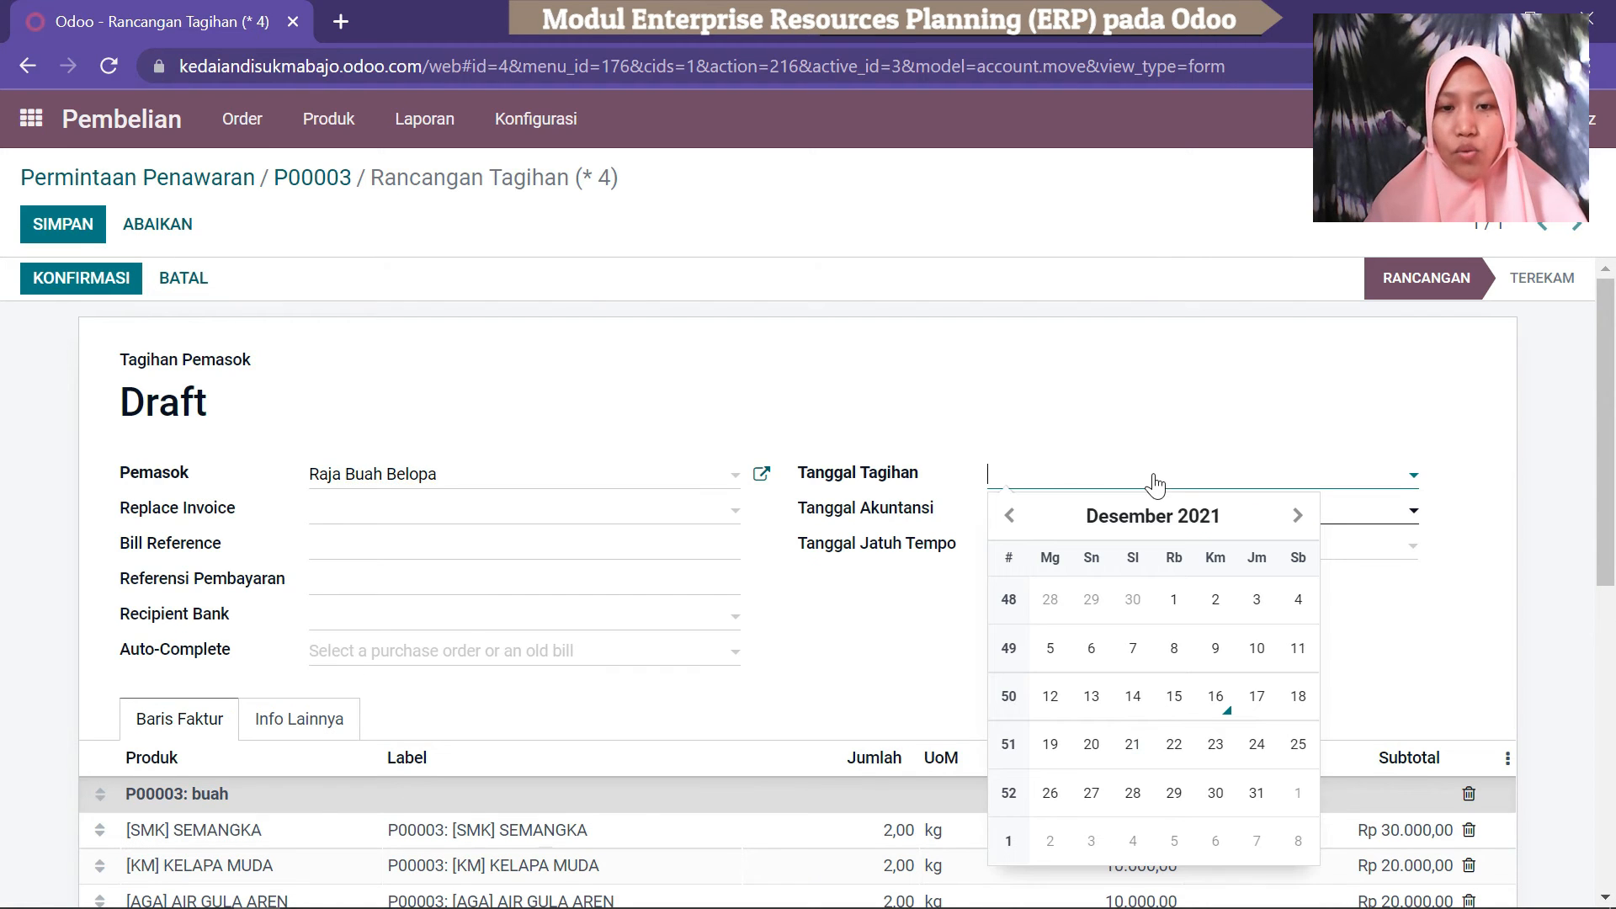
pyautogui.click(1259, 703)
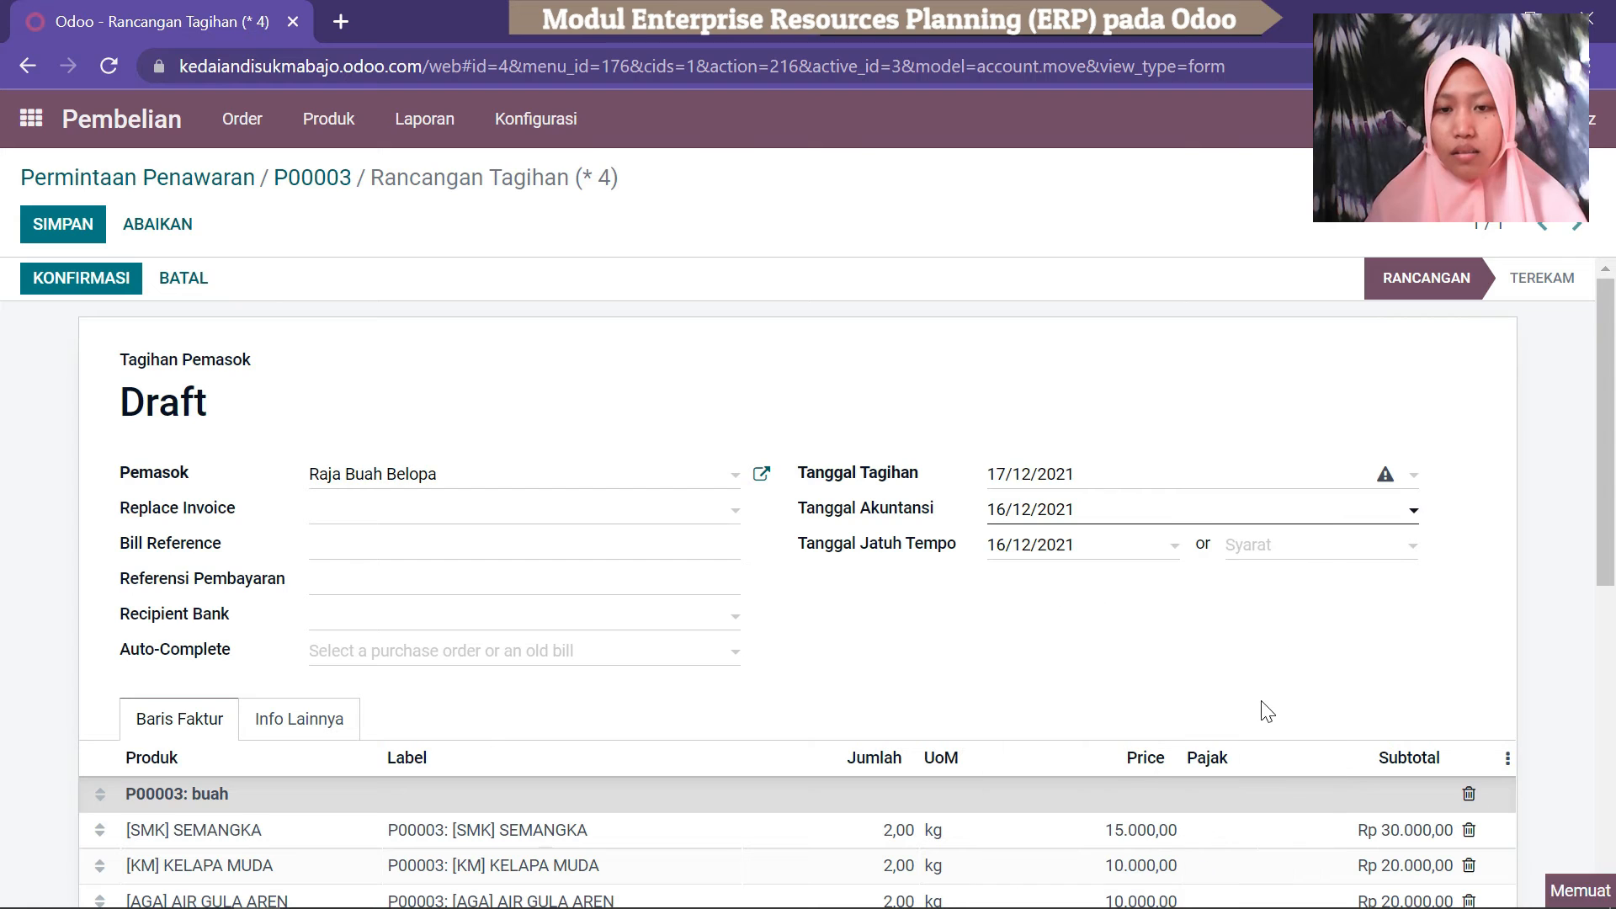
pyautogui.click(88, 278)
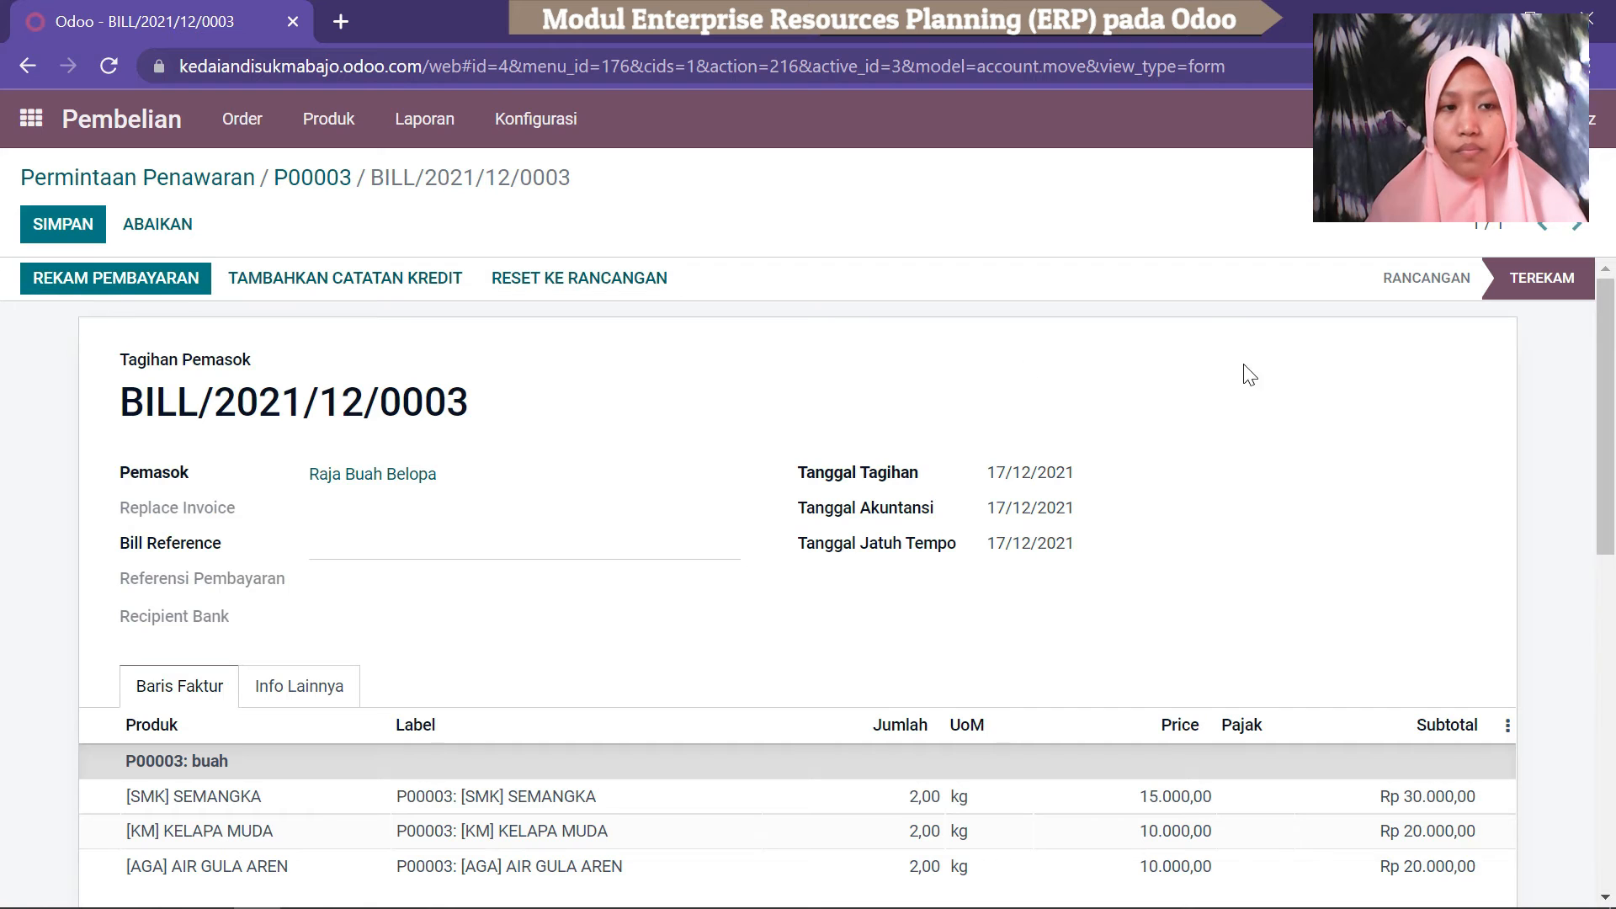
pyautogui.scroll(-10, 1613, 418)
pyautogui.scroll(10, 538, 376)
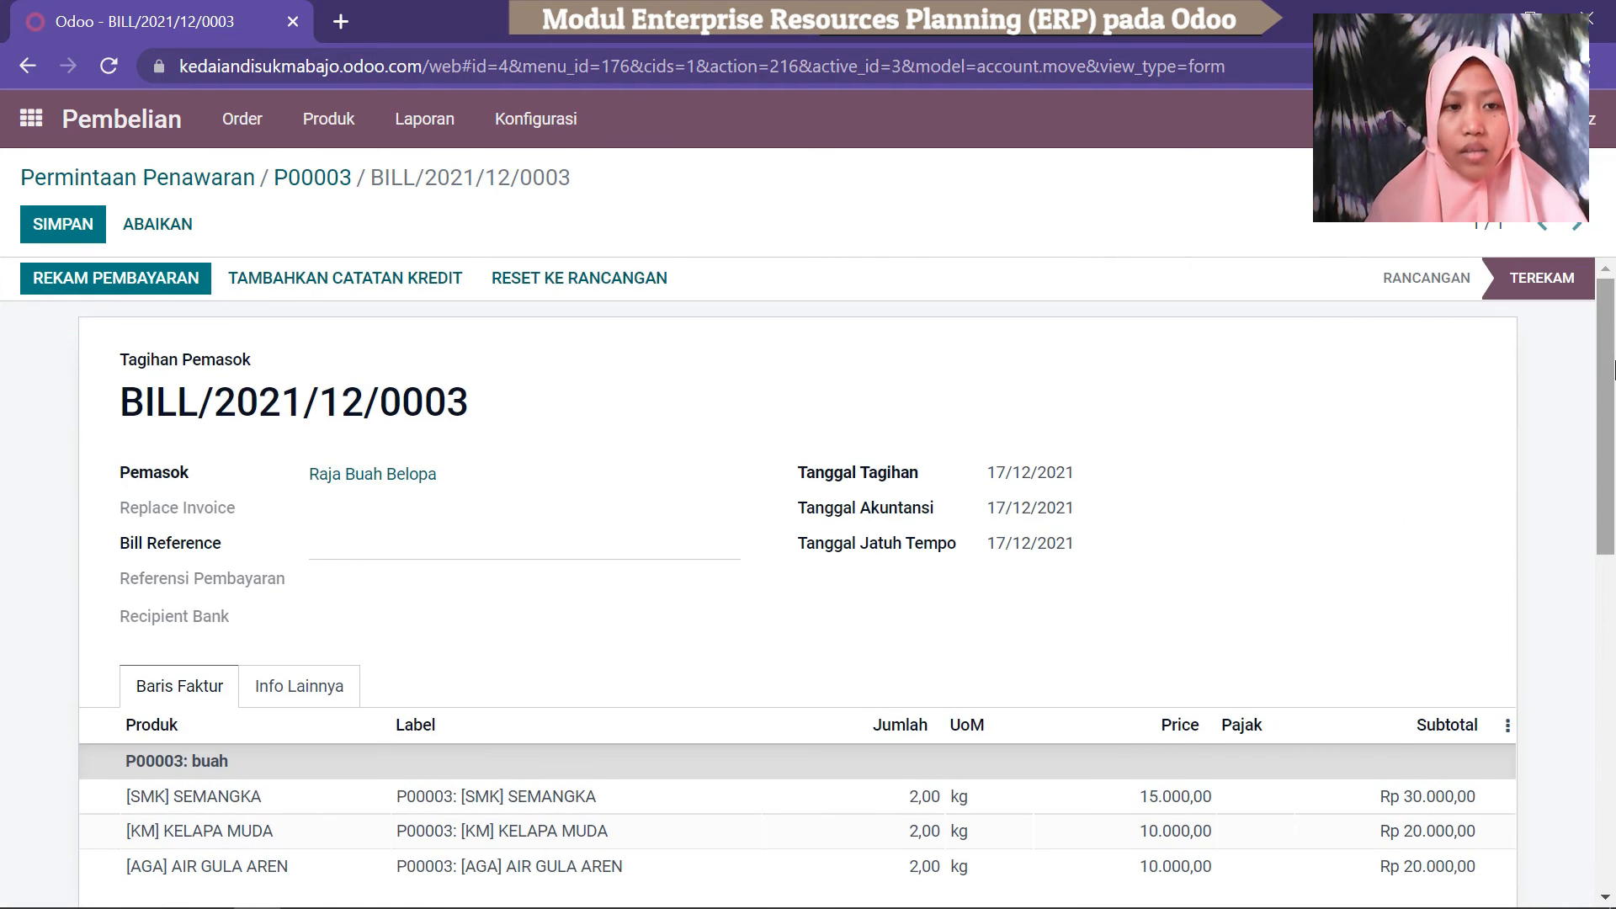
# Register the bill's payment with the Bank journal, leaving the recipient bank account empty.
pyautogui.click(139, 286)
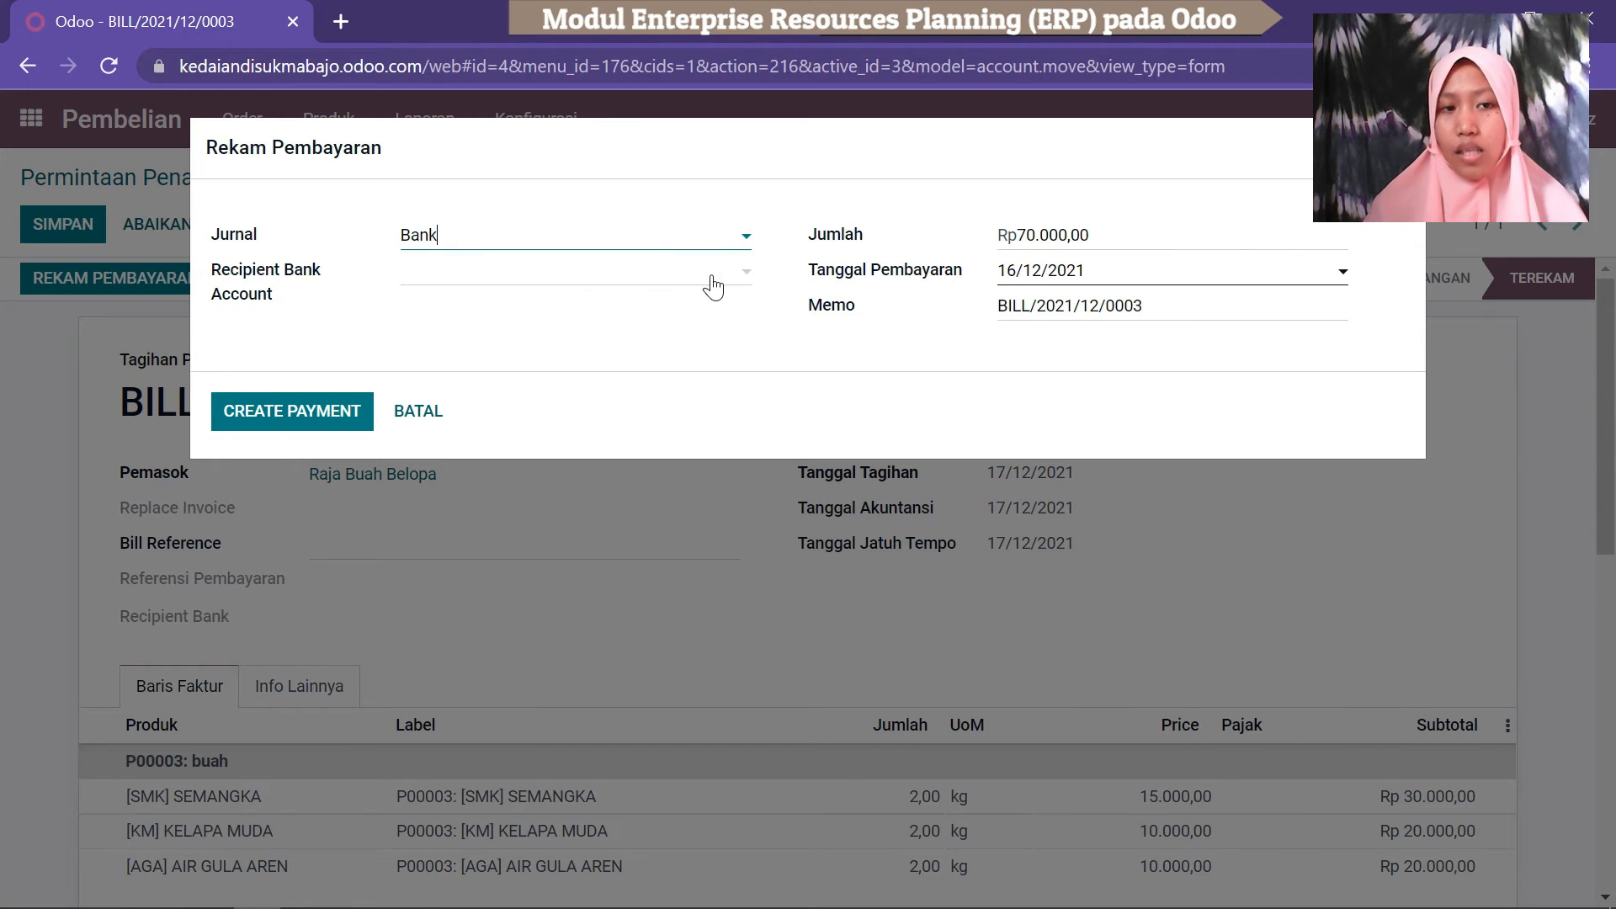
pyautogui.click(705, 251)
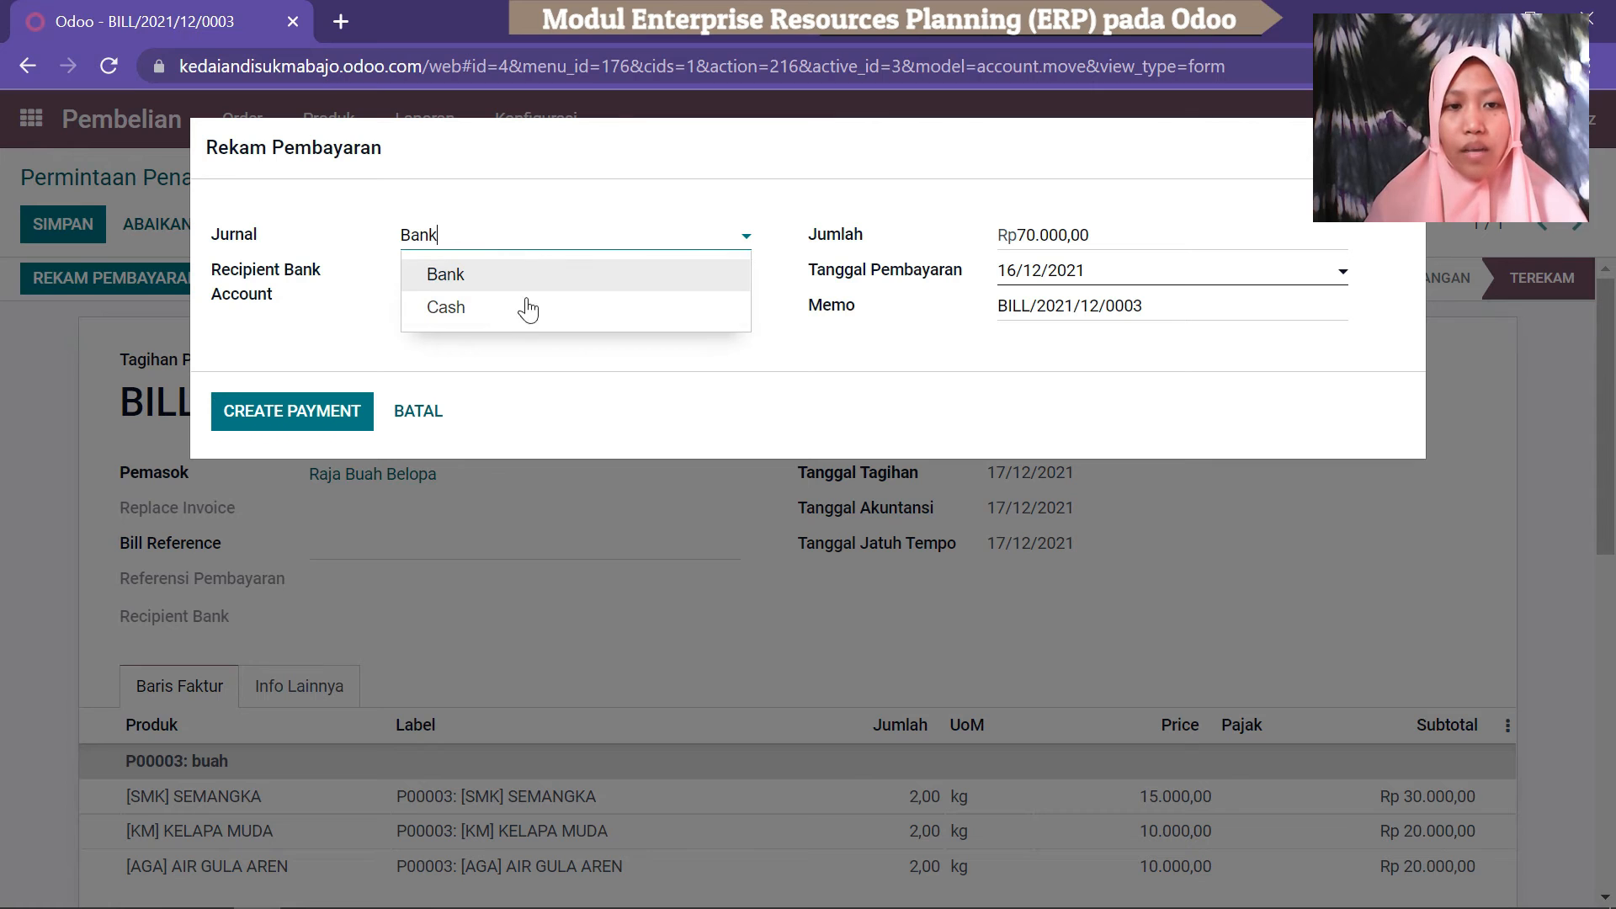
pyautogui.click(732, 244)
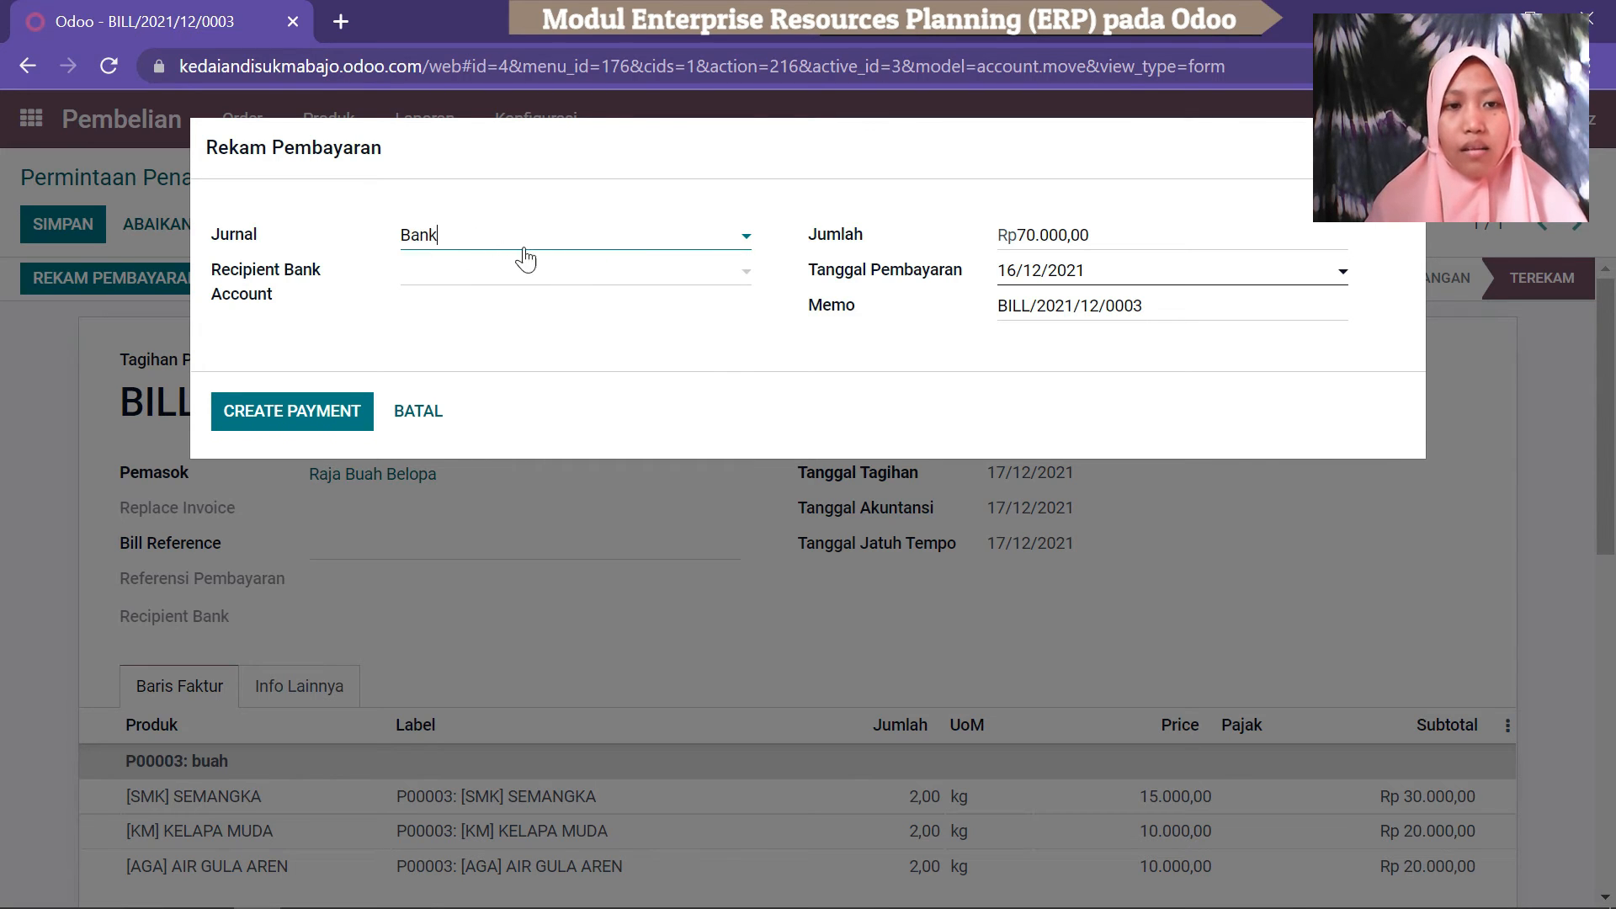
pyautogui.click(462, 281)
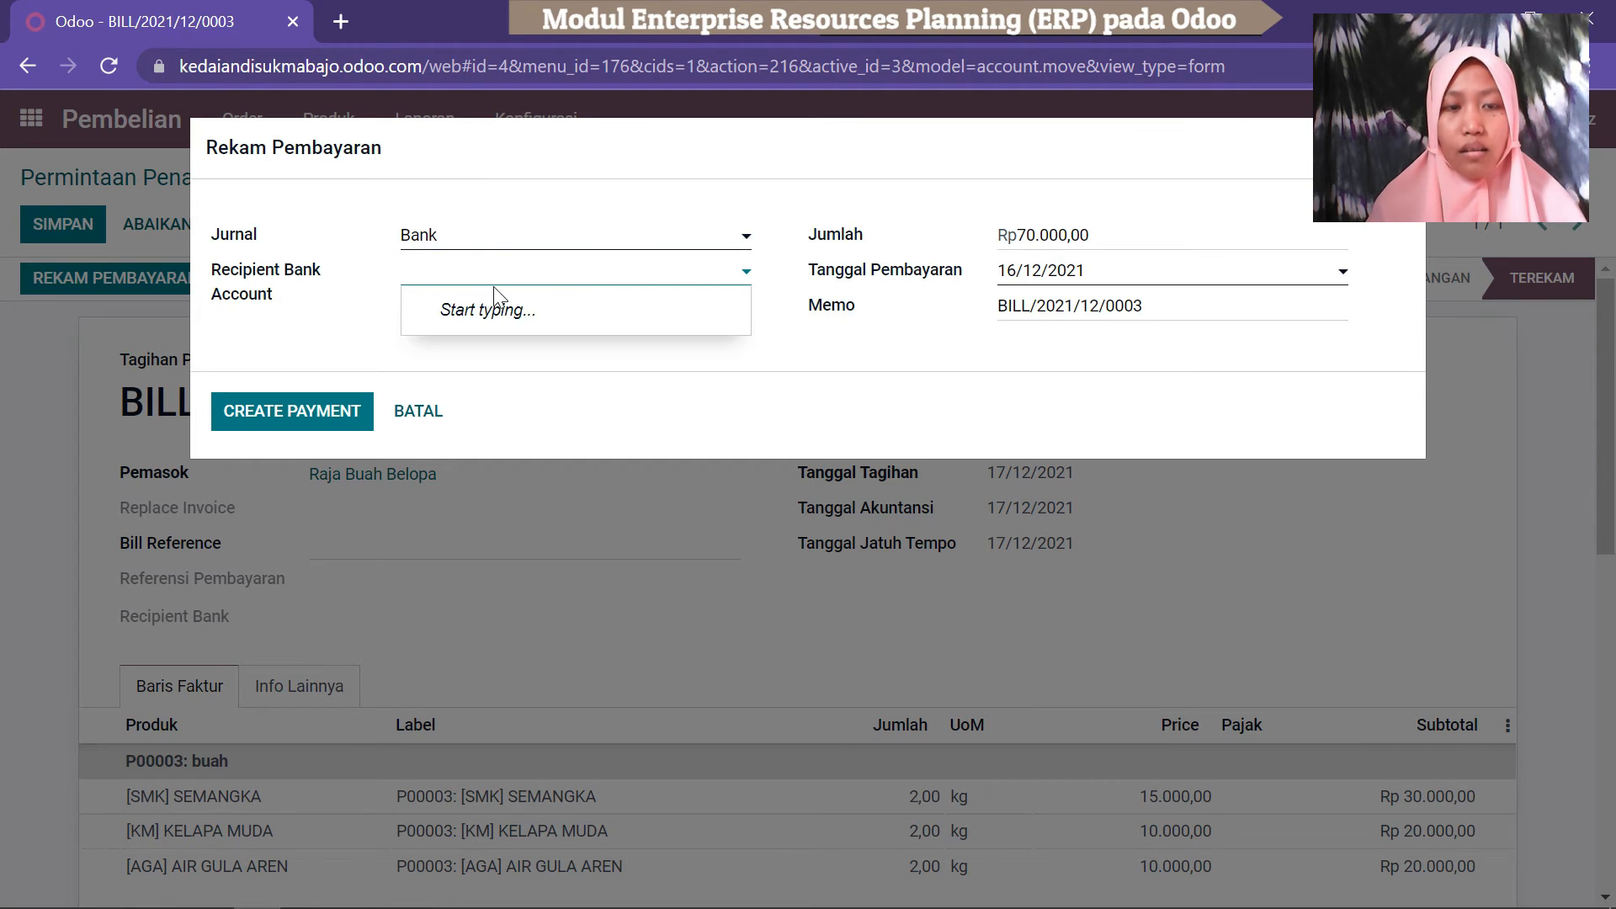
pyautogui.click(365, 304)
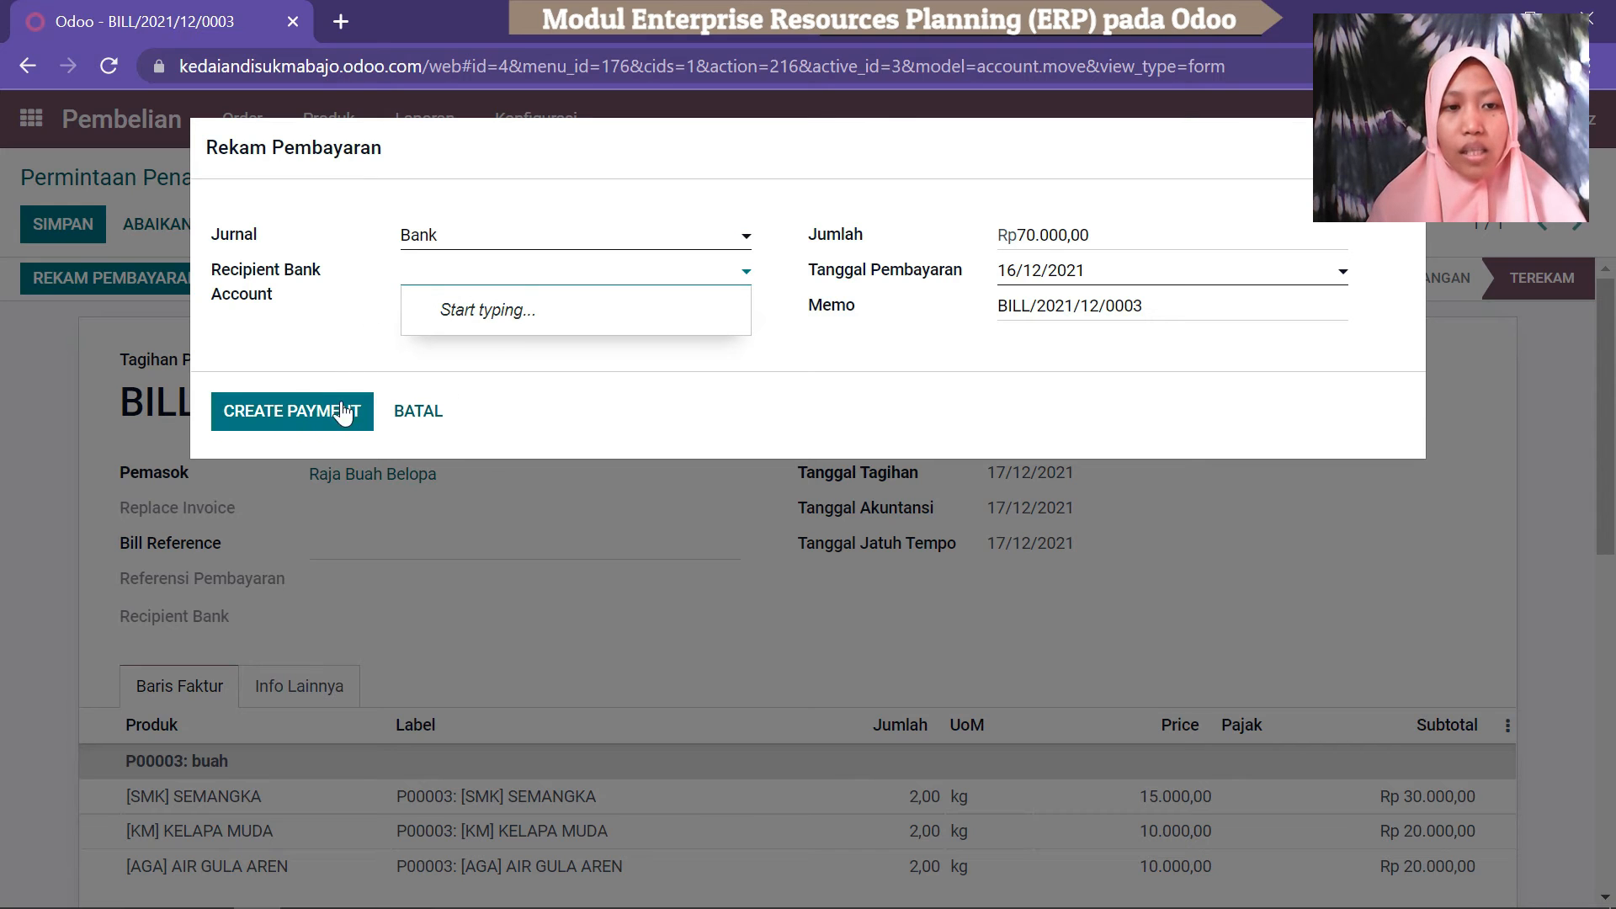
pyautogui.click(339, 356)
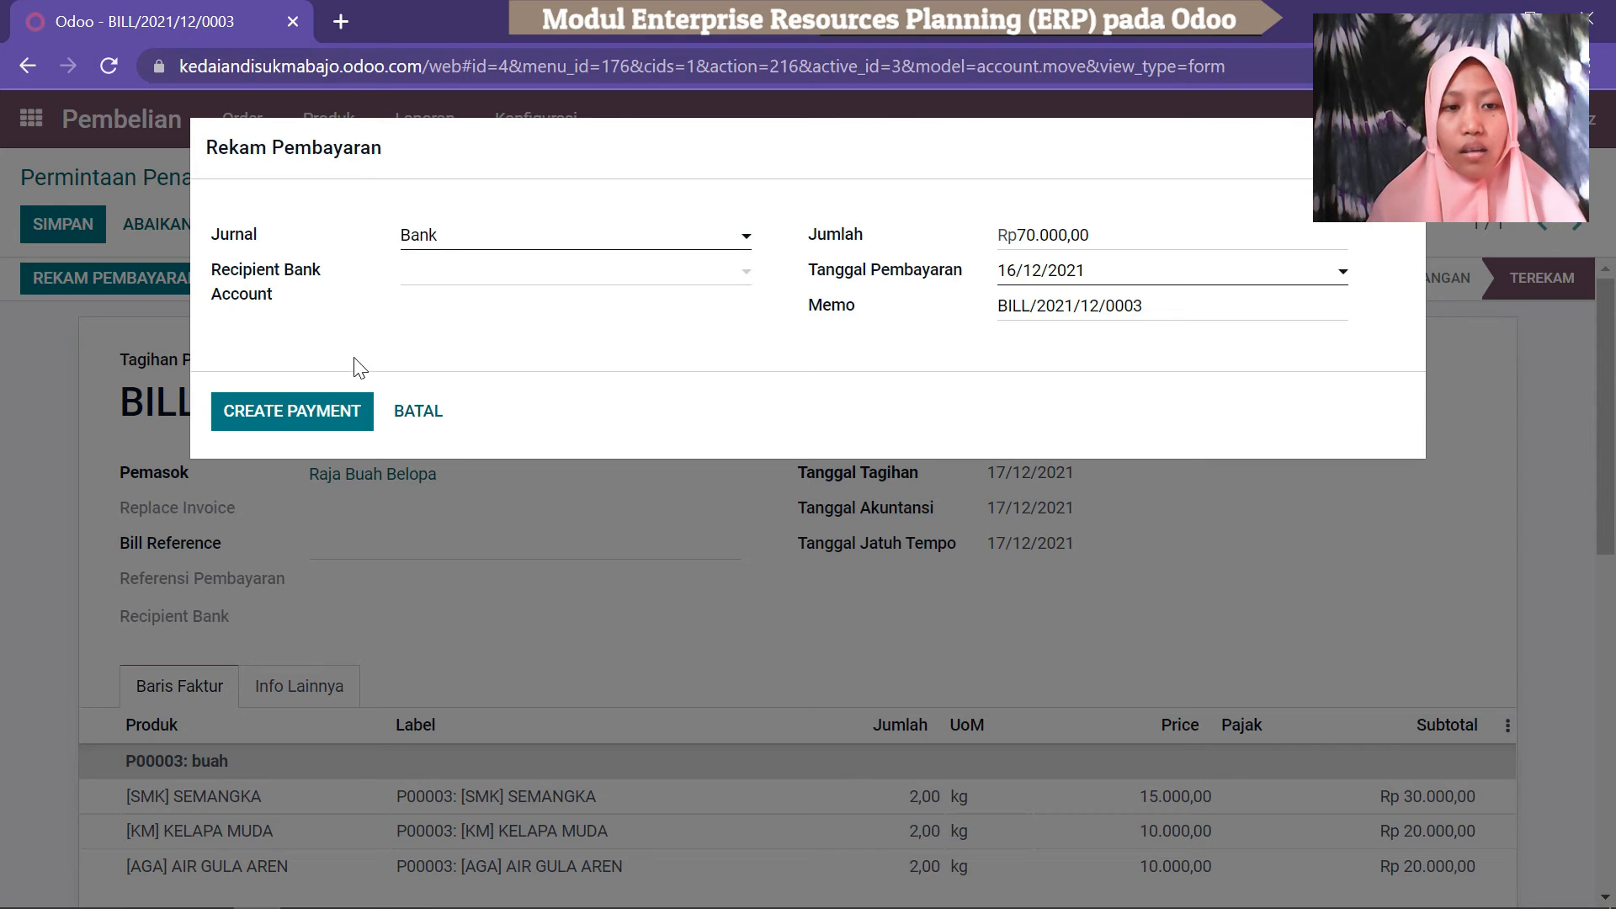
pyautogui.click(301, 413)
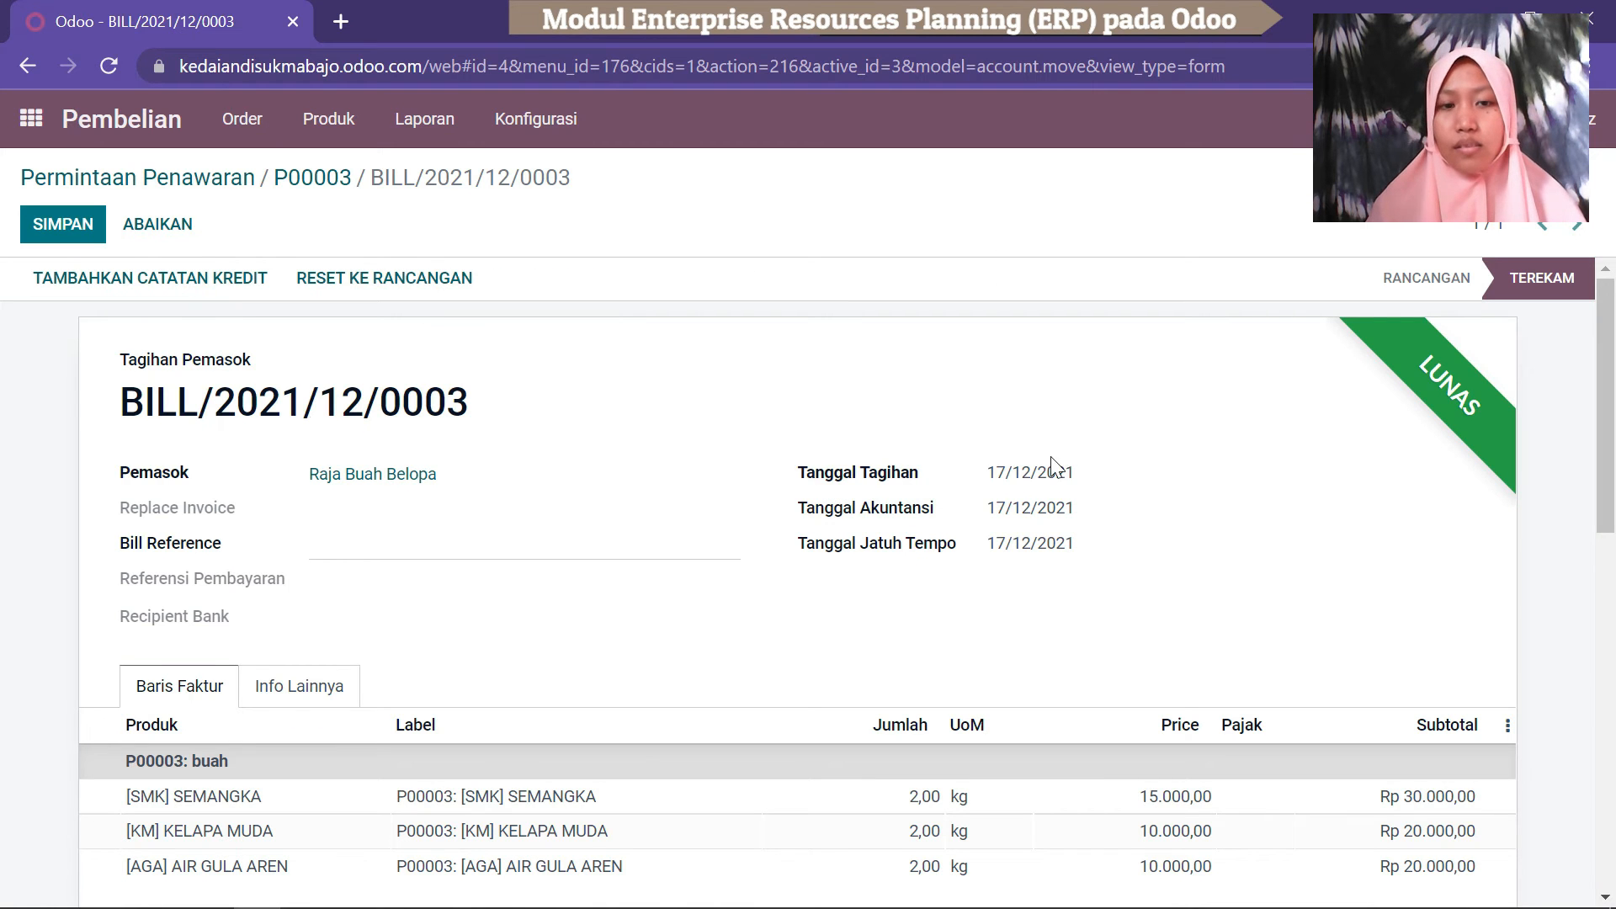
pyautogui.moveTo(1614, 450); pyautogui.dragTo(1612, 387)
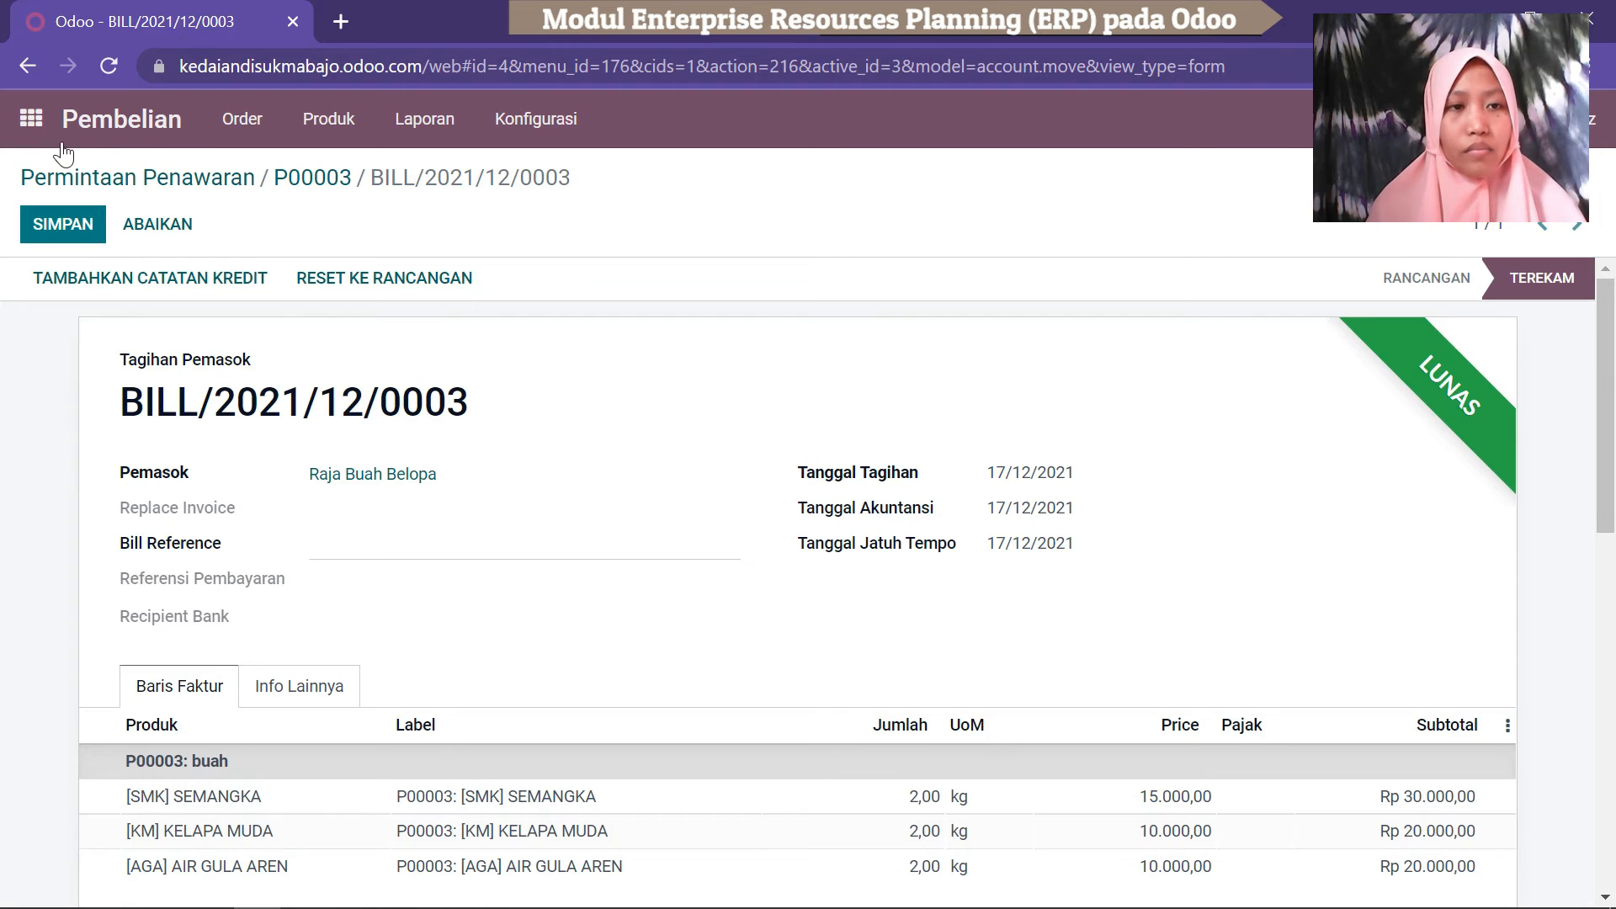
# Open the product list in the Persediaan module and examine the products' on-hand quantities.
pyautogui.click(31, 121)
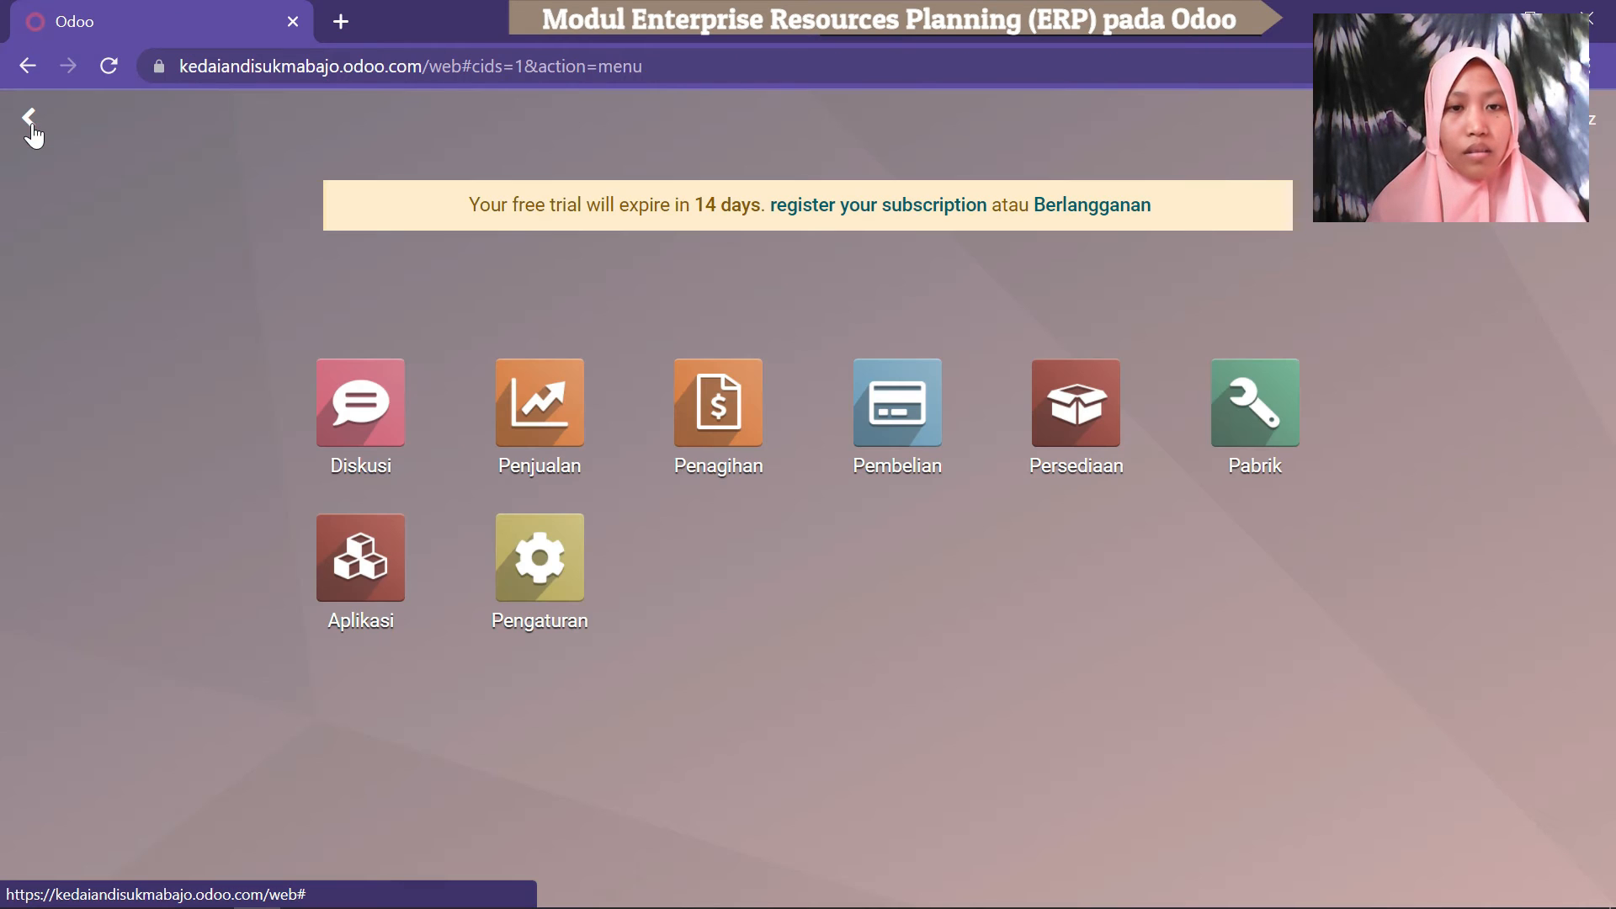
pyautogui.click(1073, 421)
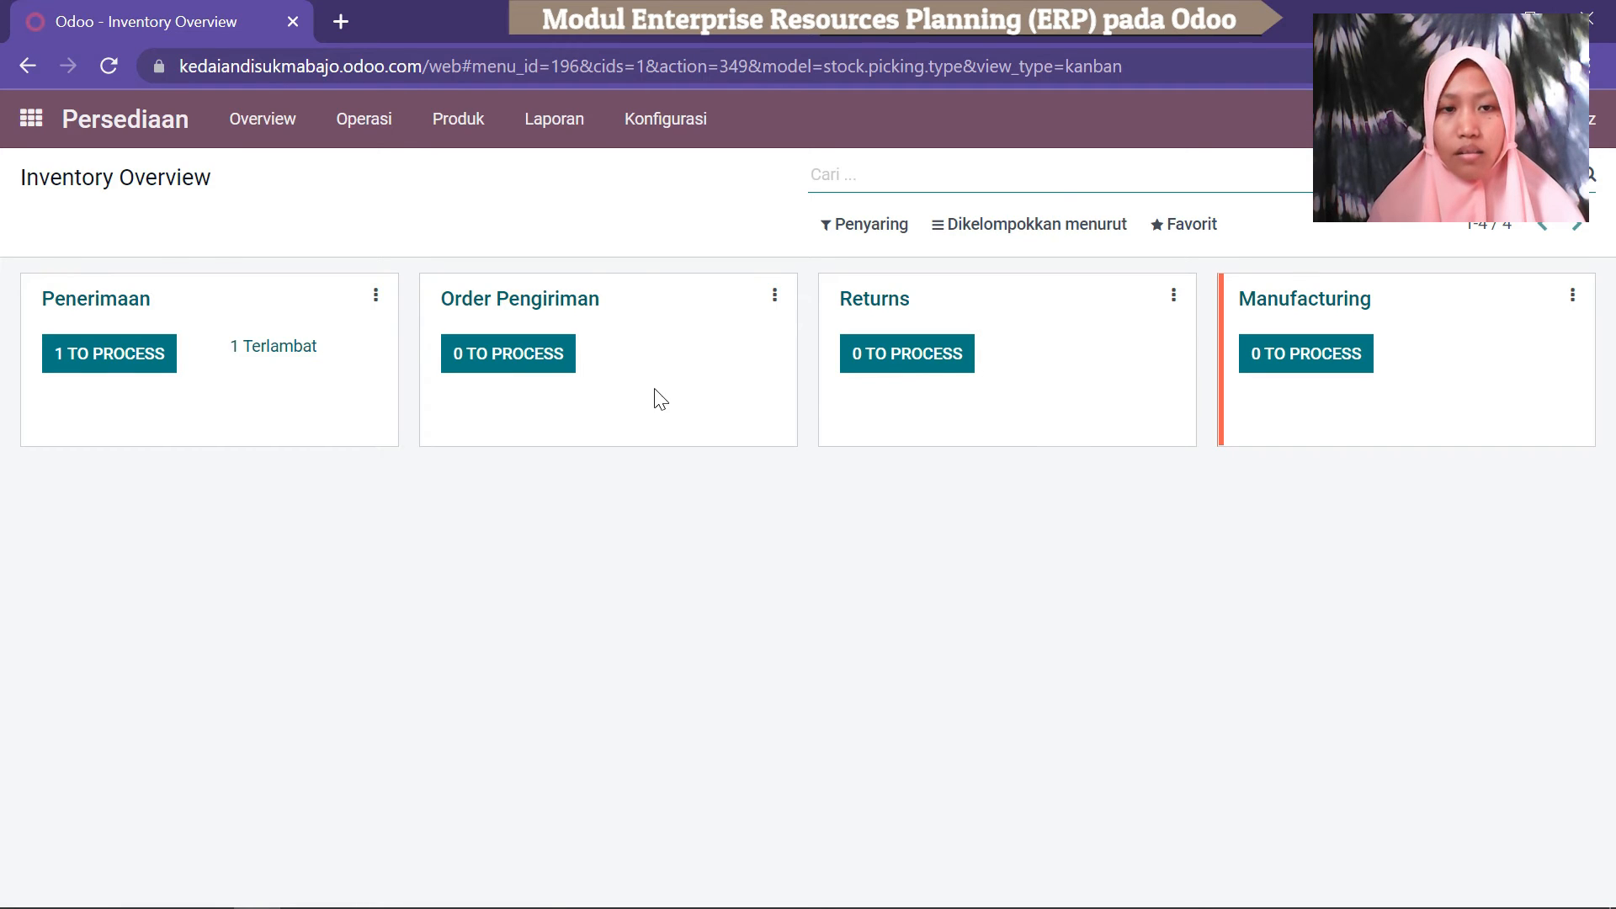
pyautogui.click(556, 125)
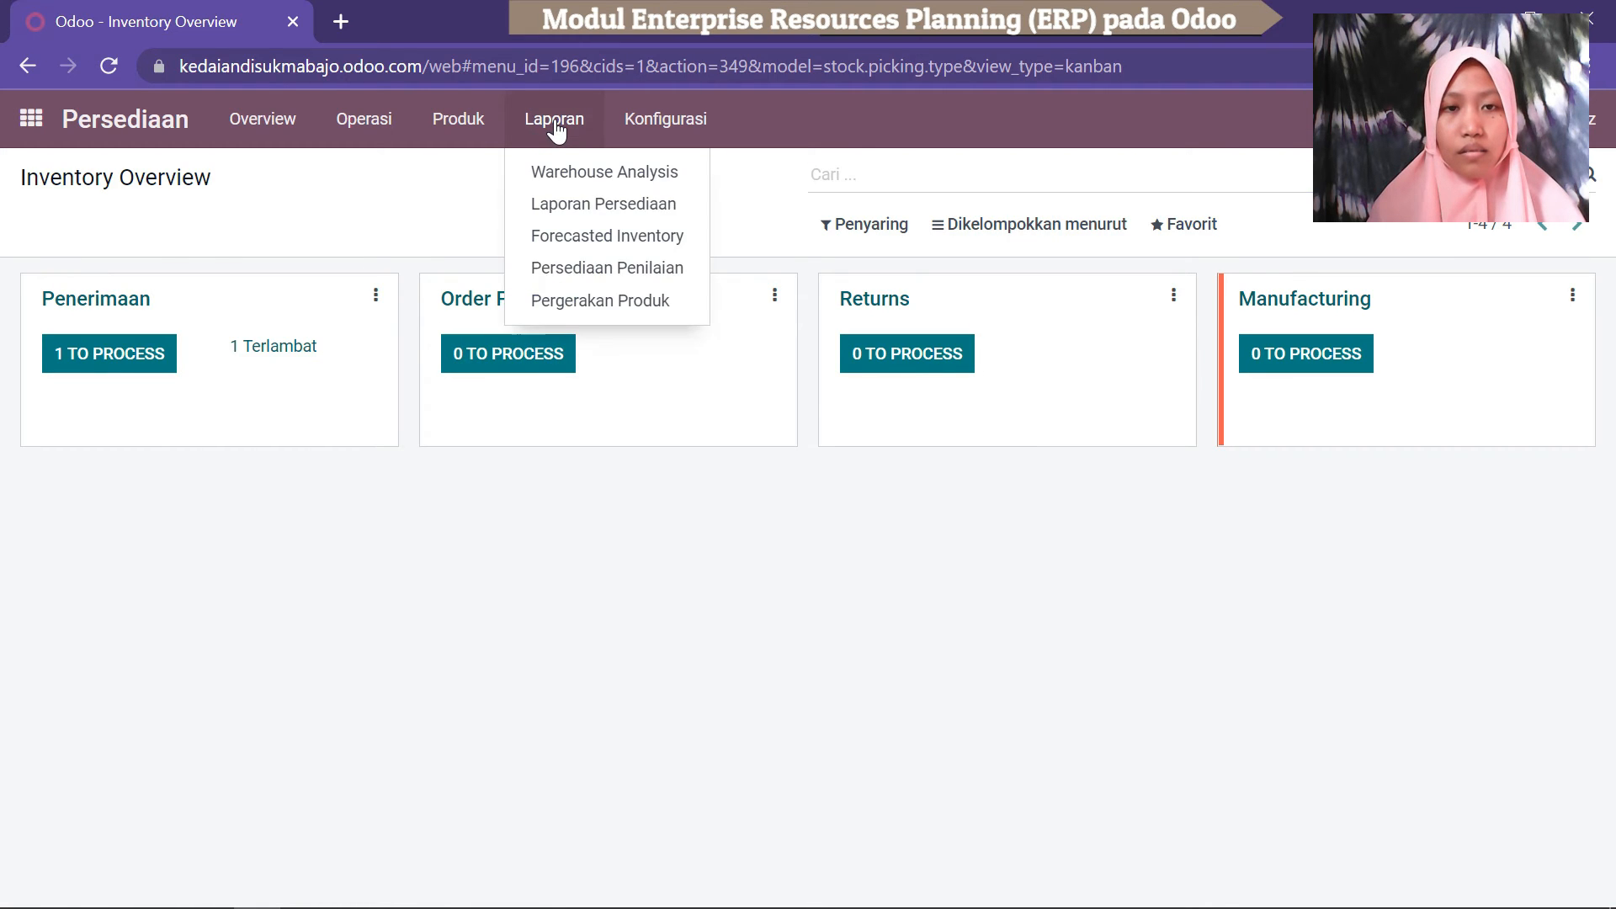
pyautogui.click(465, 130)
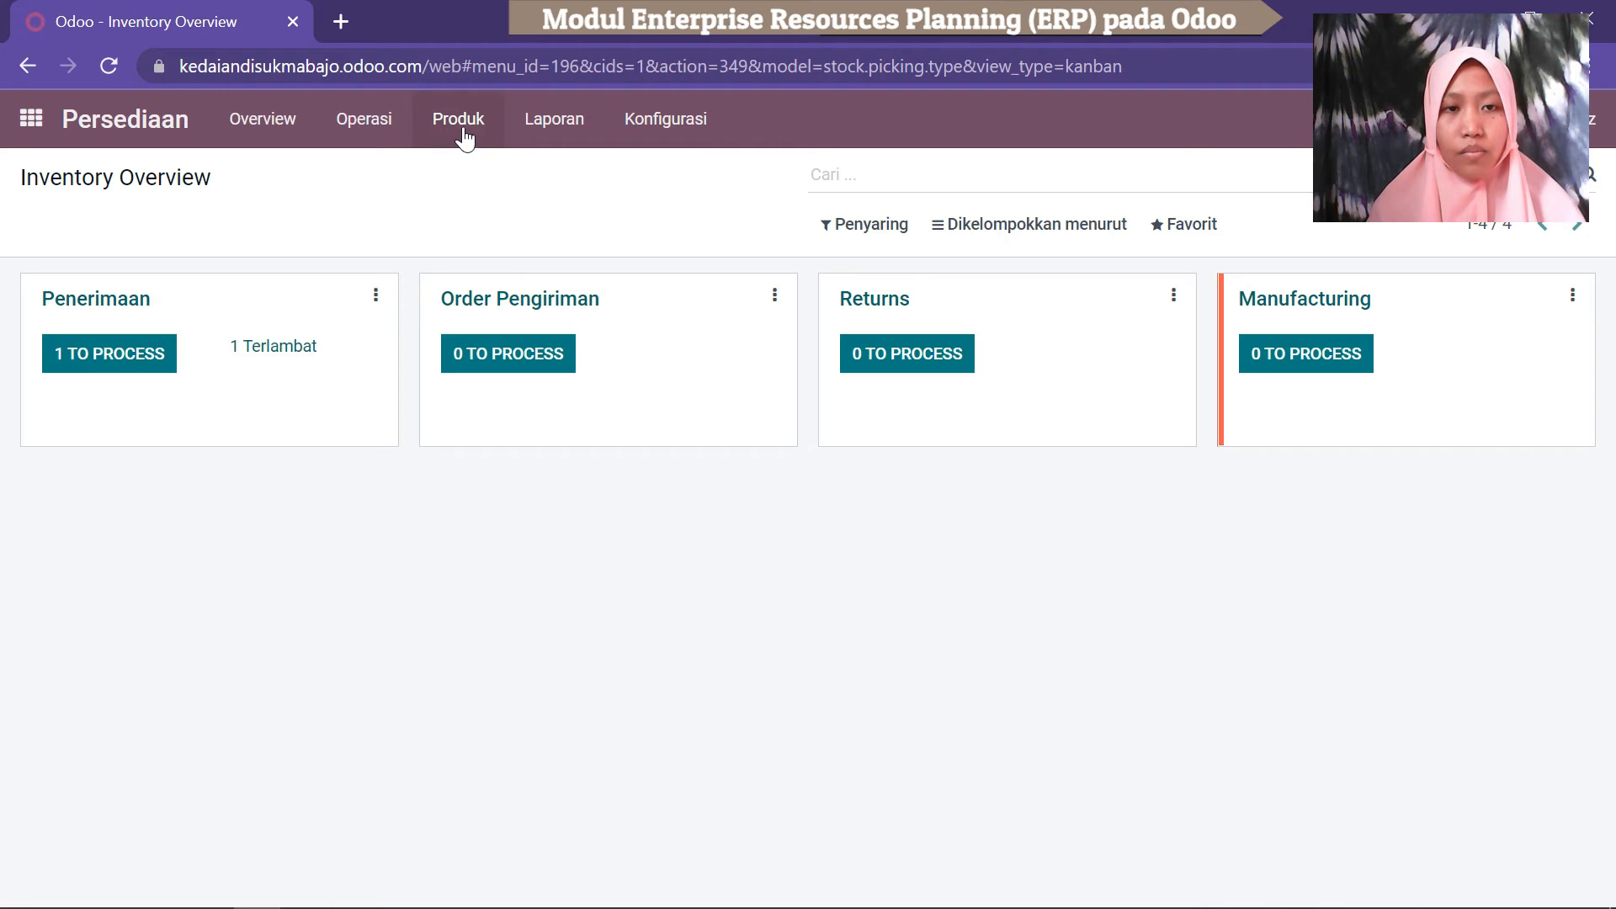
pyautogui.click(465, 135)
pyautogui.click(472, 176)
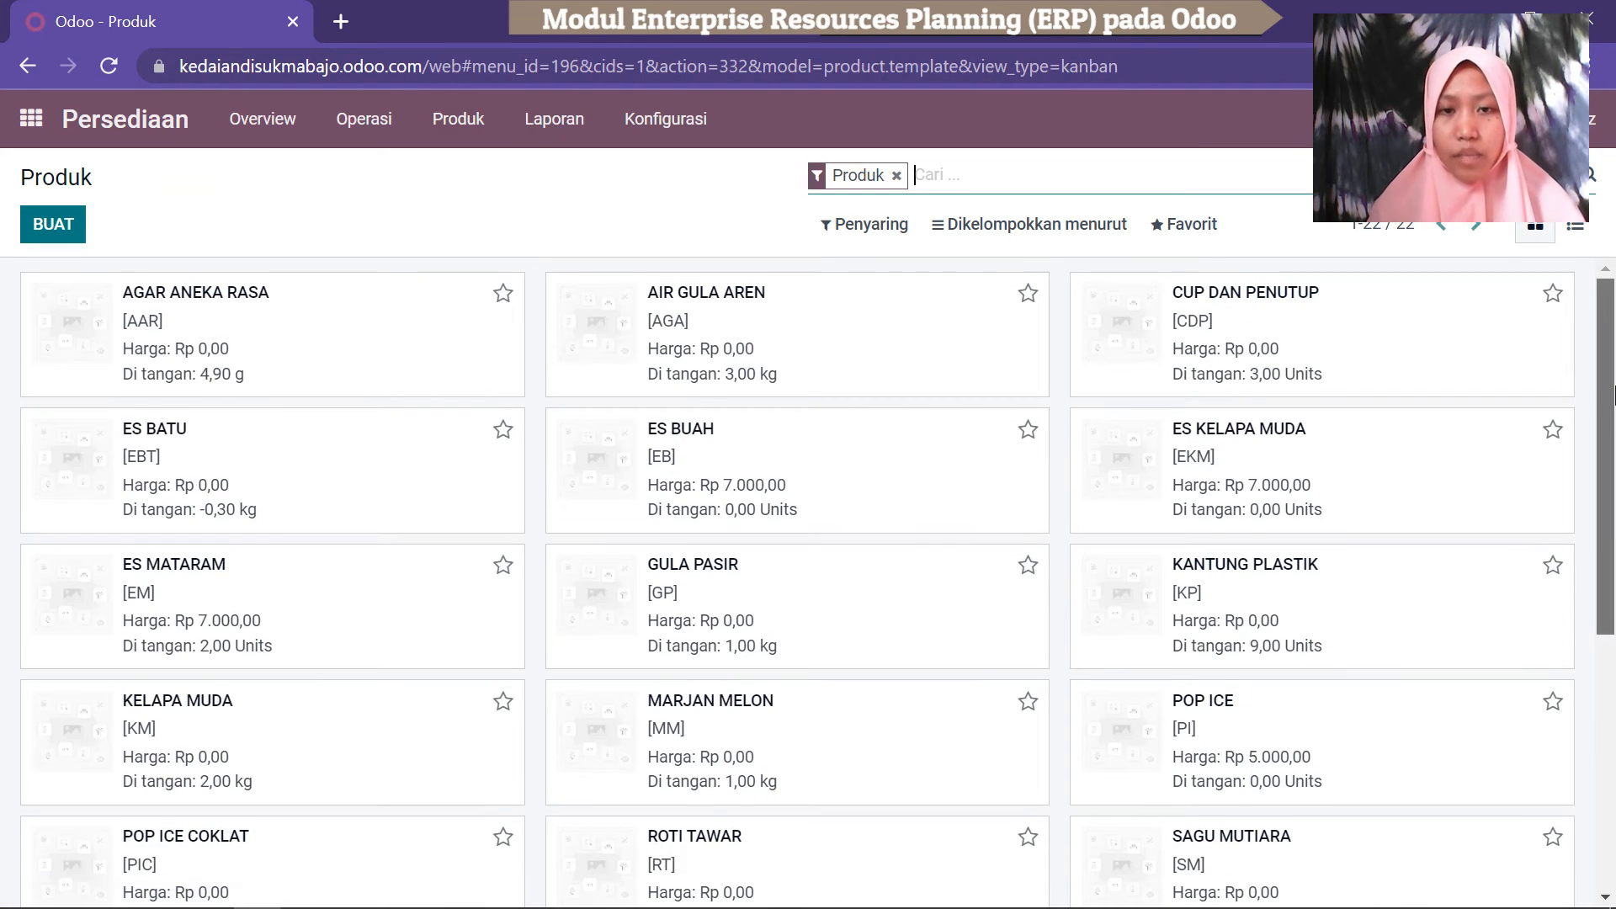
pyautogui.scroll(-1, 1612, 429)
pyautogui.moveTo(1612, 429); pyautogui.dragTo(1614, 610)
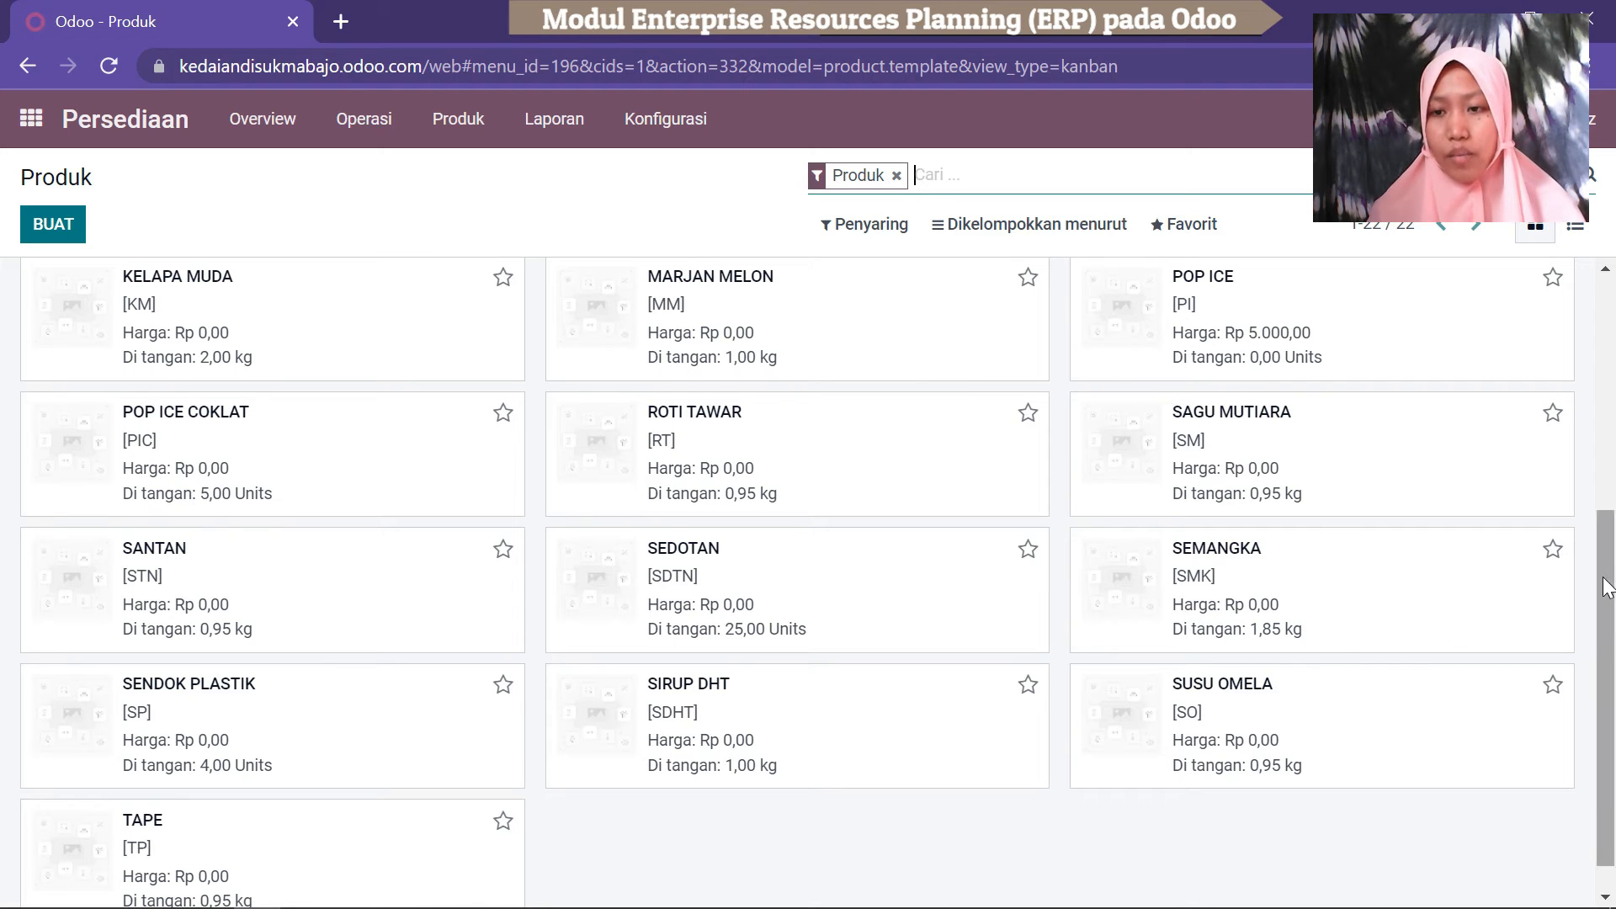
pyautogui.scroll(-1, 1568, 623)
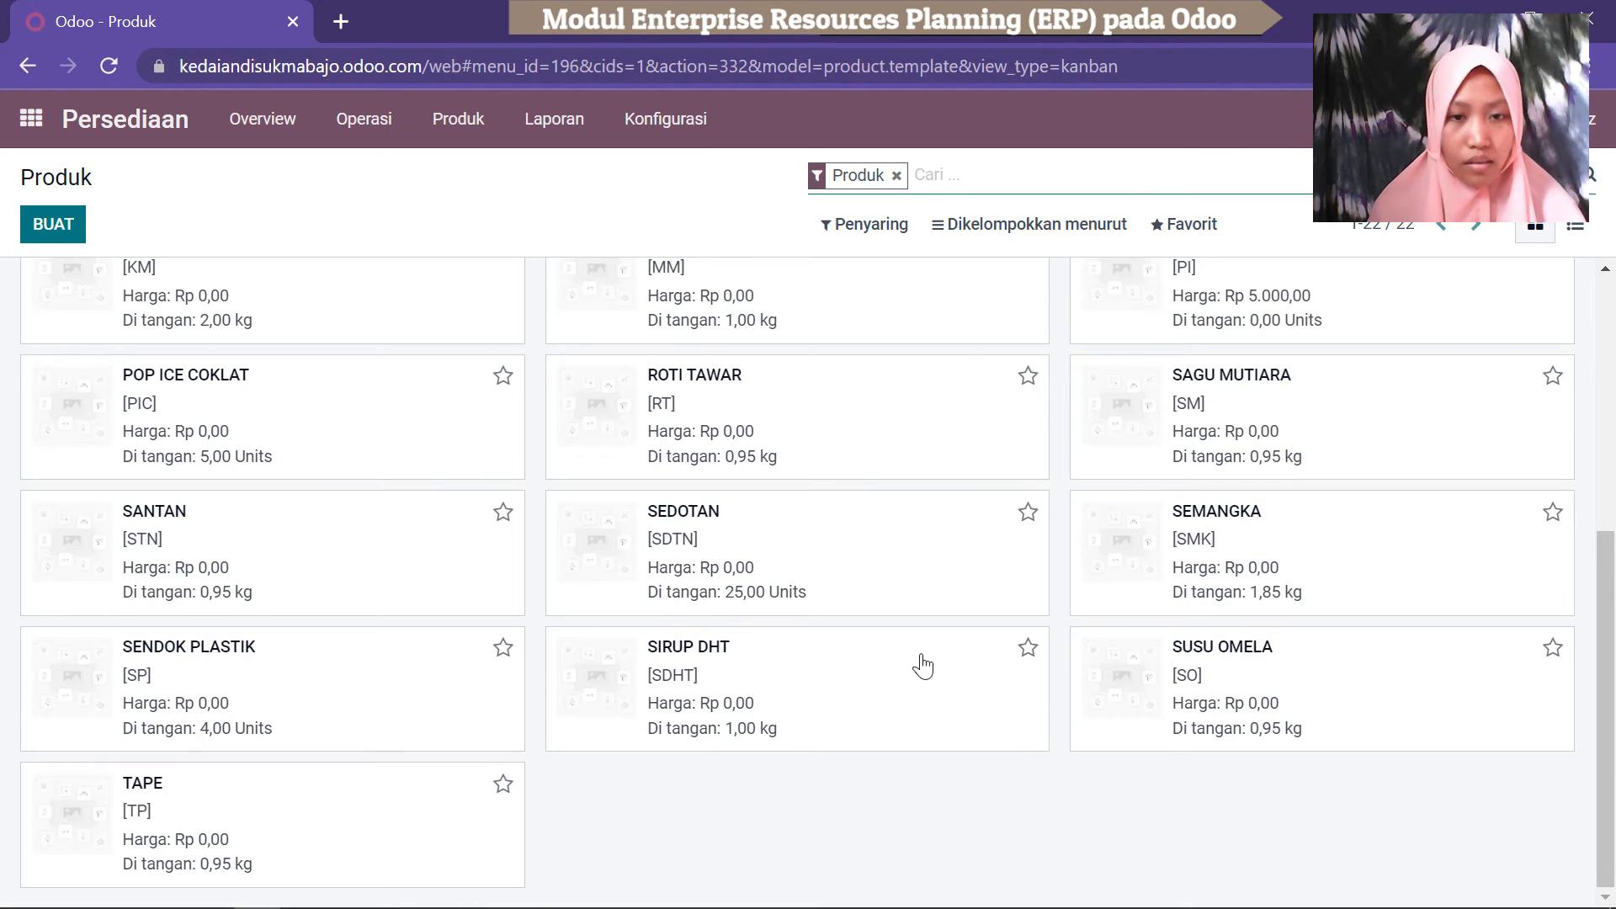
pyautogui.moveTo(1614, 767); pyautogui.dragTo(1613, 543)
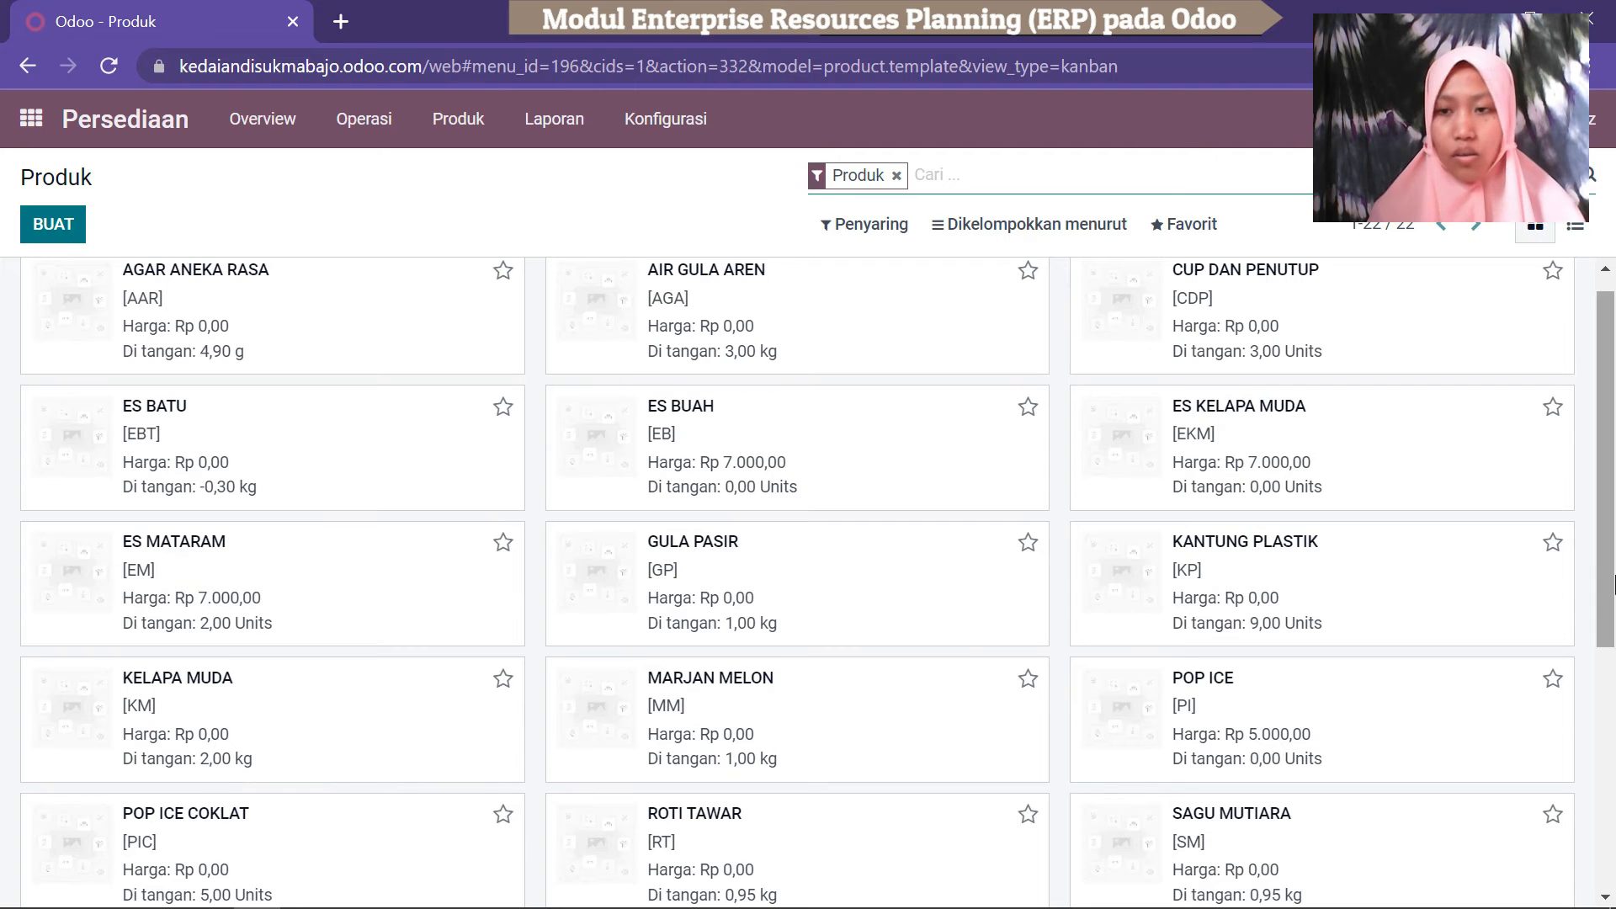
pyautogui.moveTo(1615, 526); pyautogui.dragTo(1604, 462)
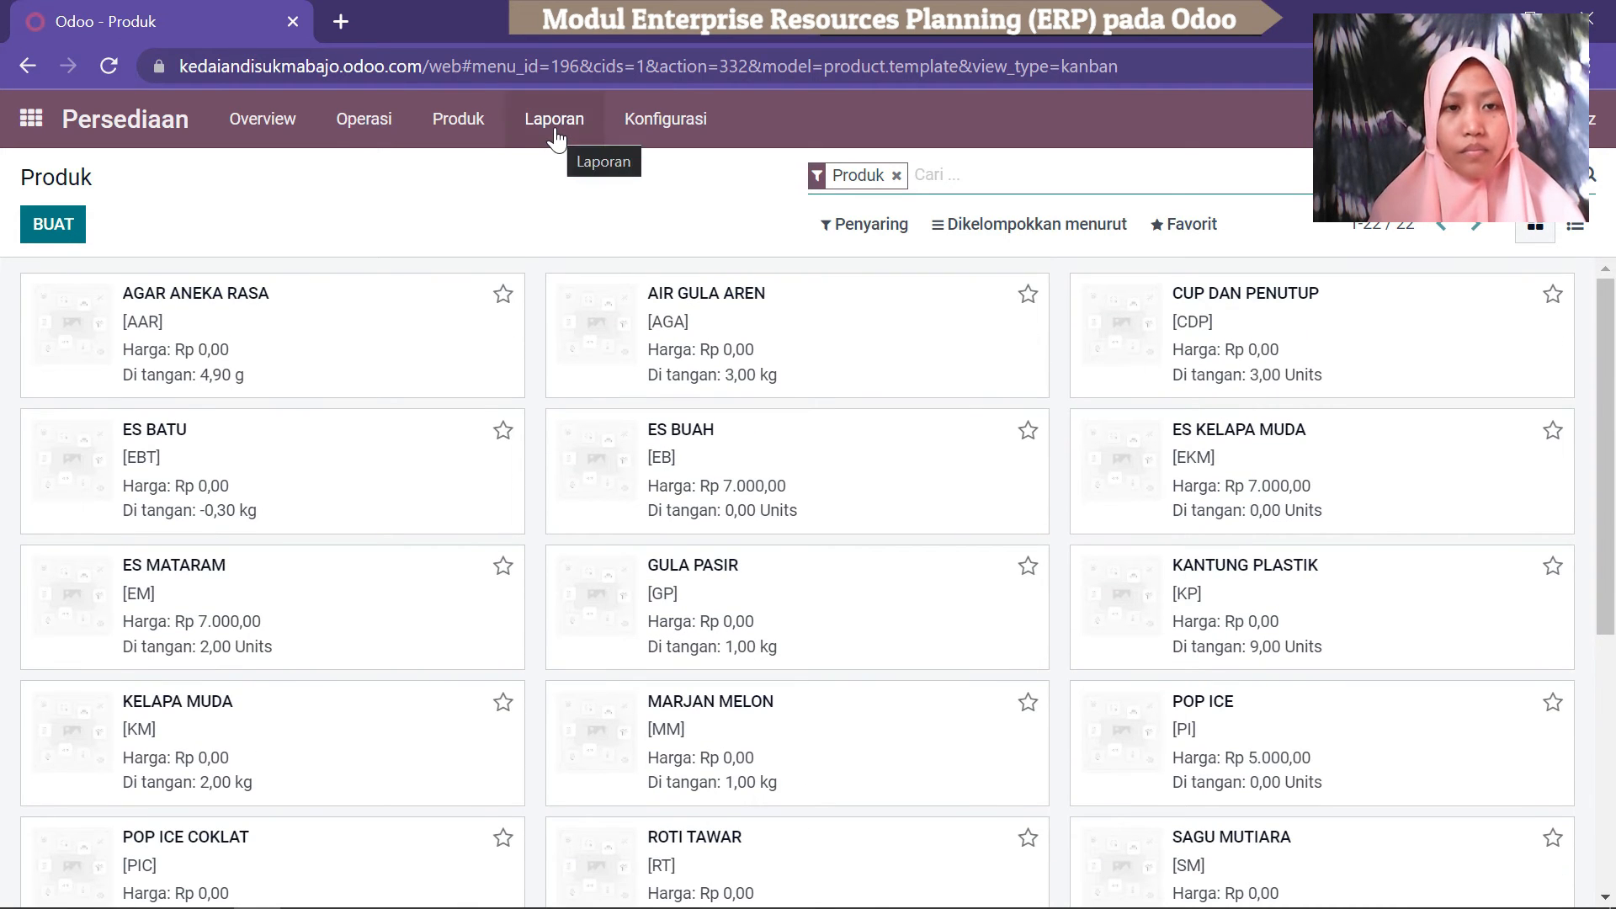
# Create a new bill of materials in the Pabrik module with ES MATARAM as its product.
pyautogui.click(31, 119)
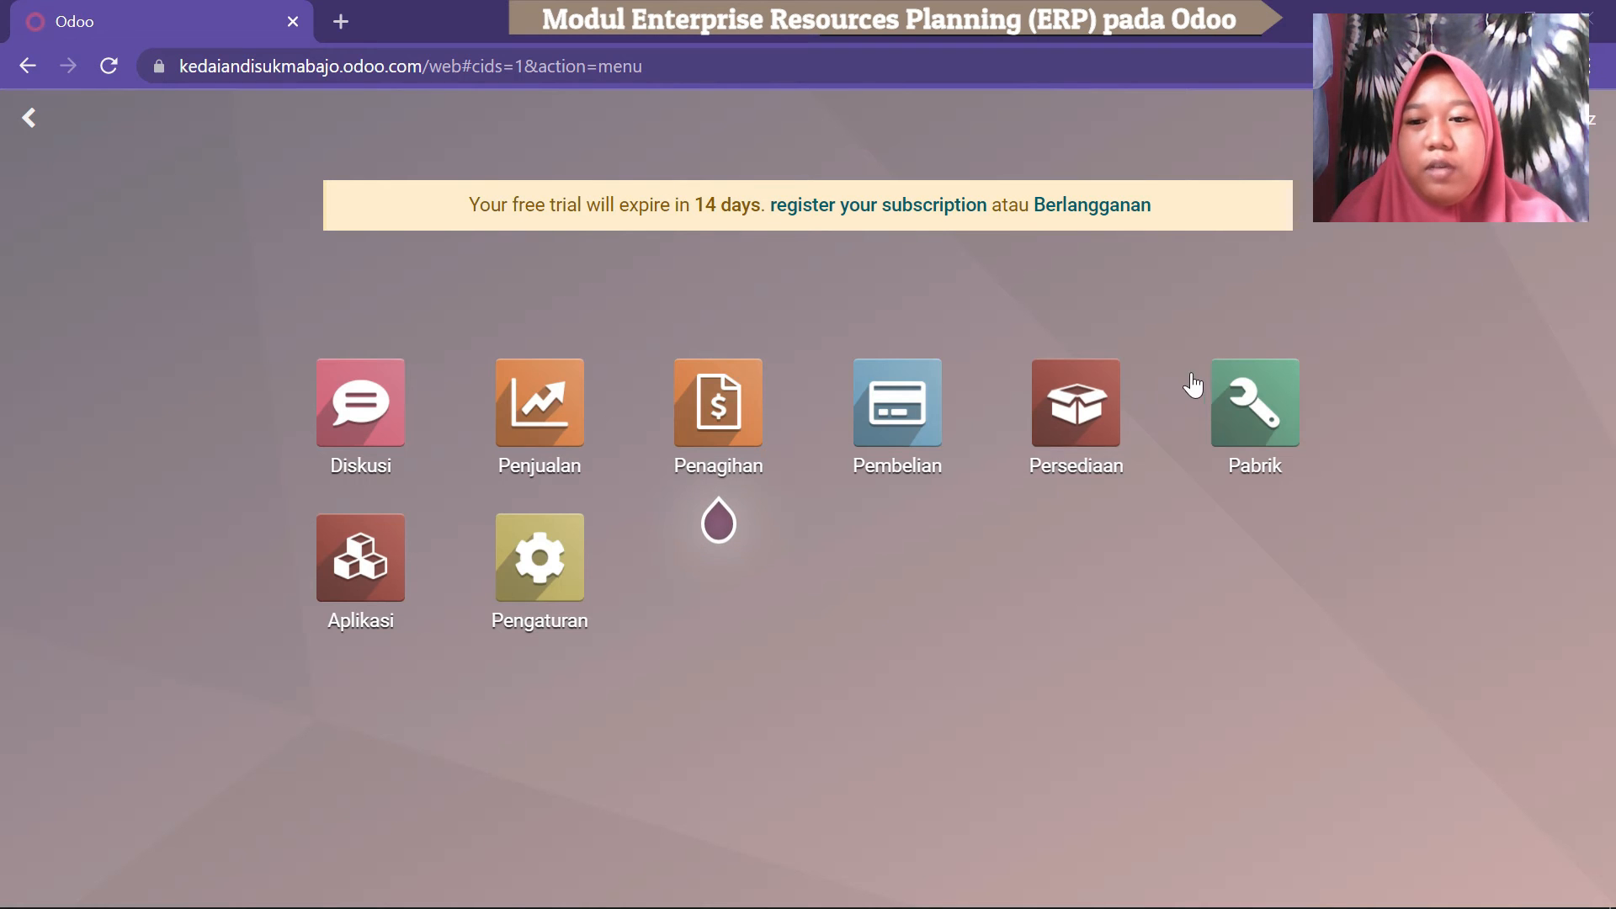
pyautogui.click(1272, 415)
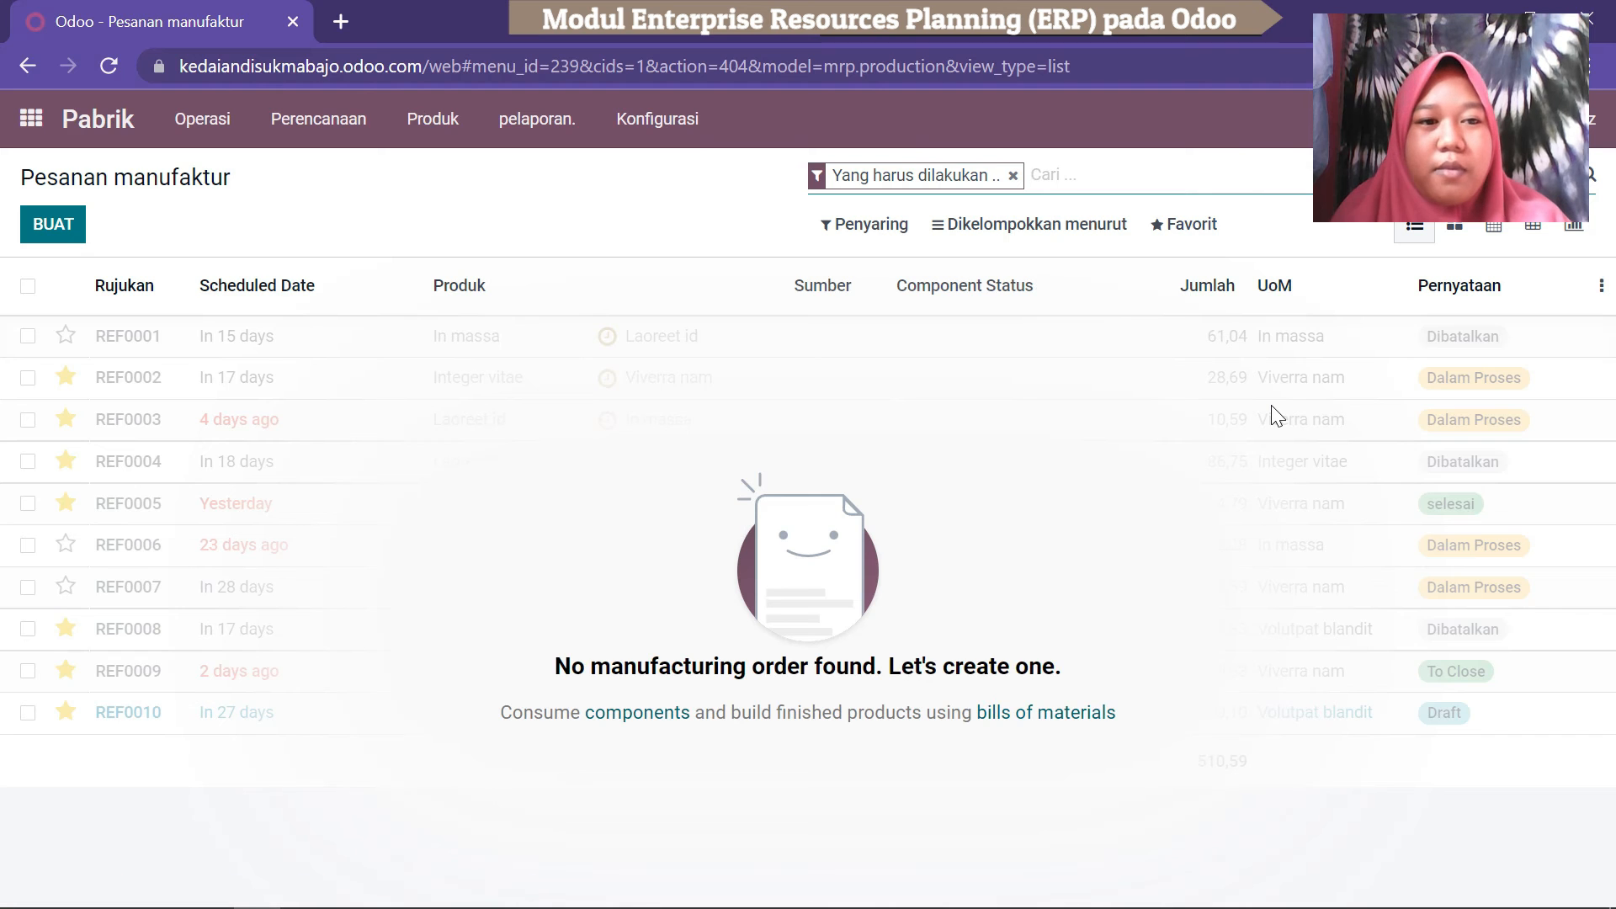
pyautogui.click(429, 121)
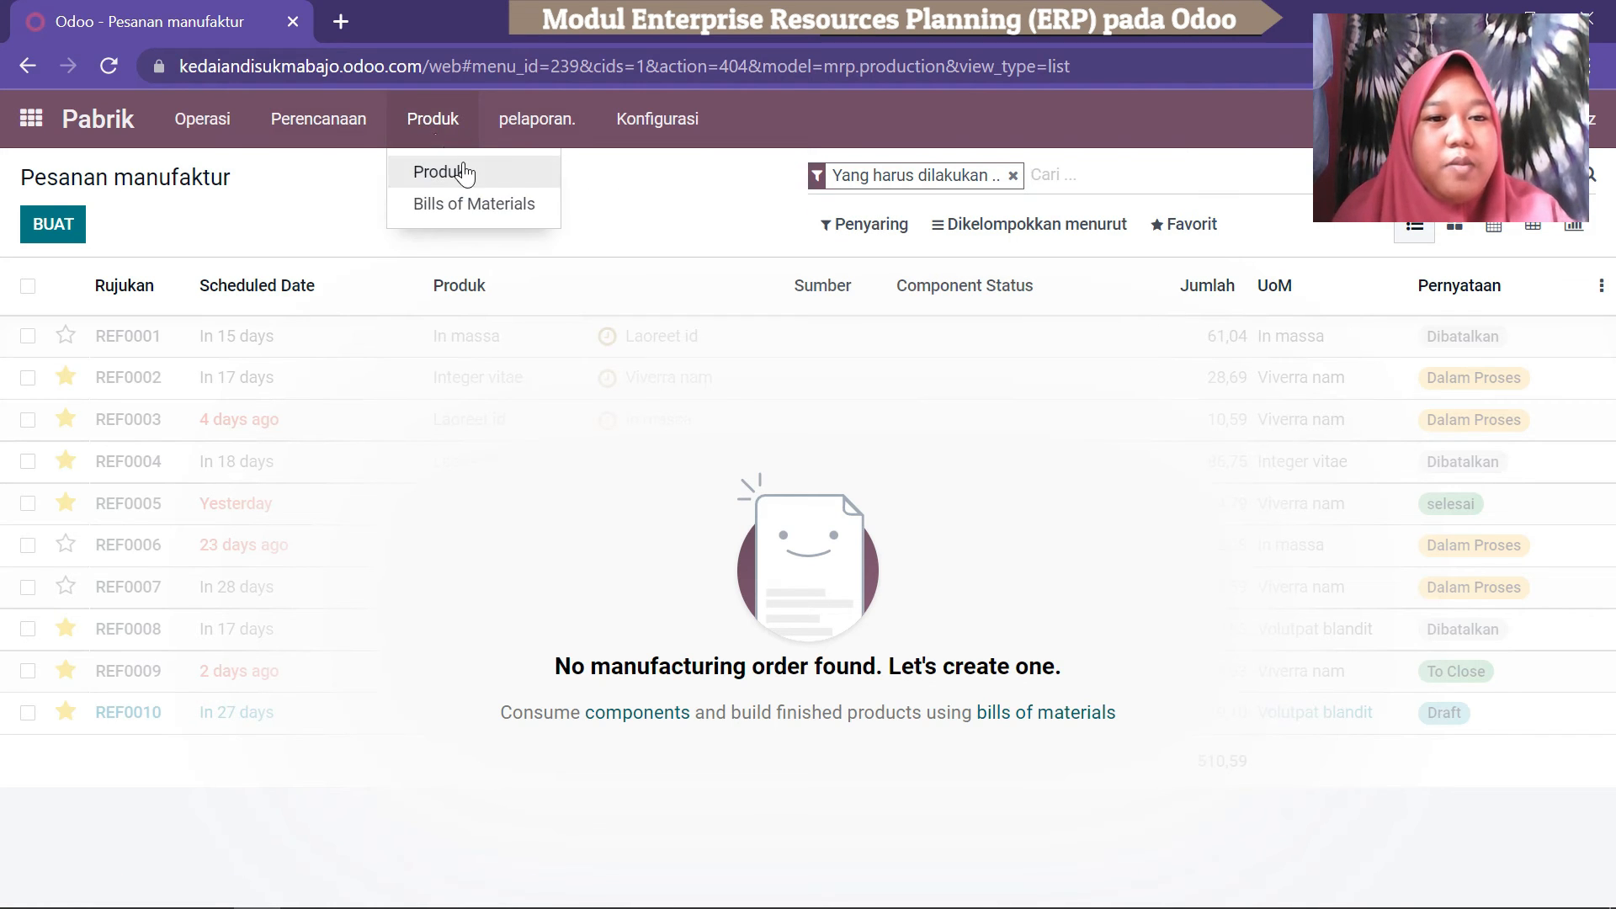
pyautogui.click(495, 207)
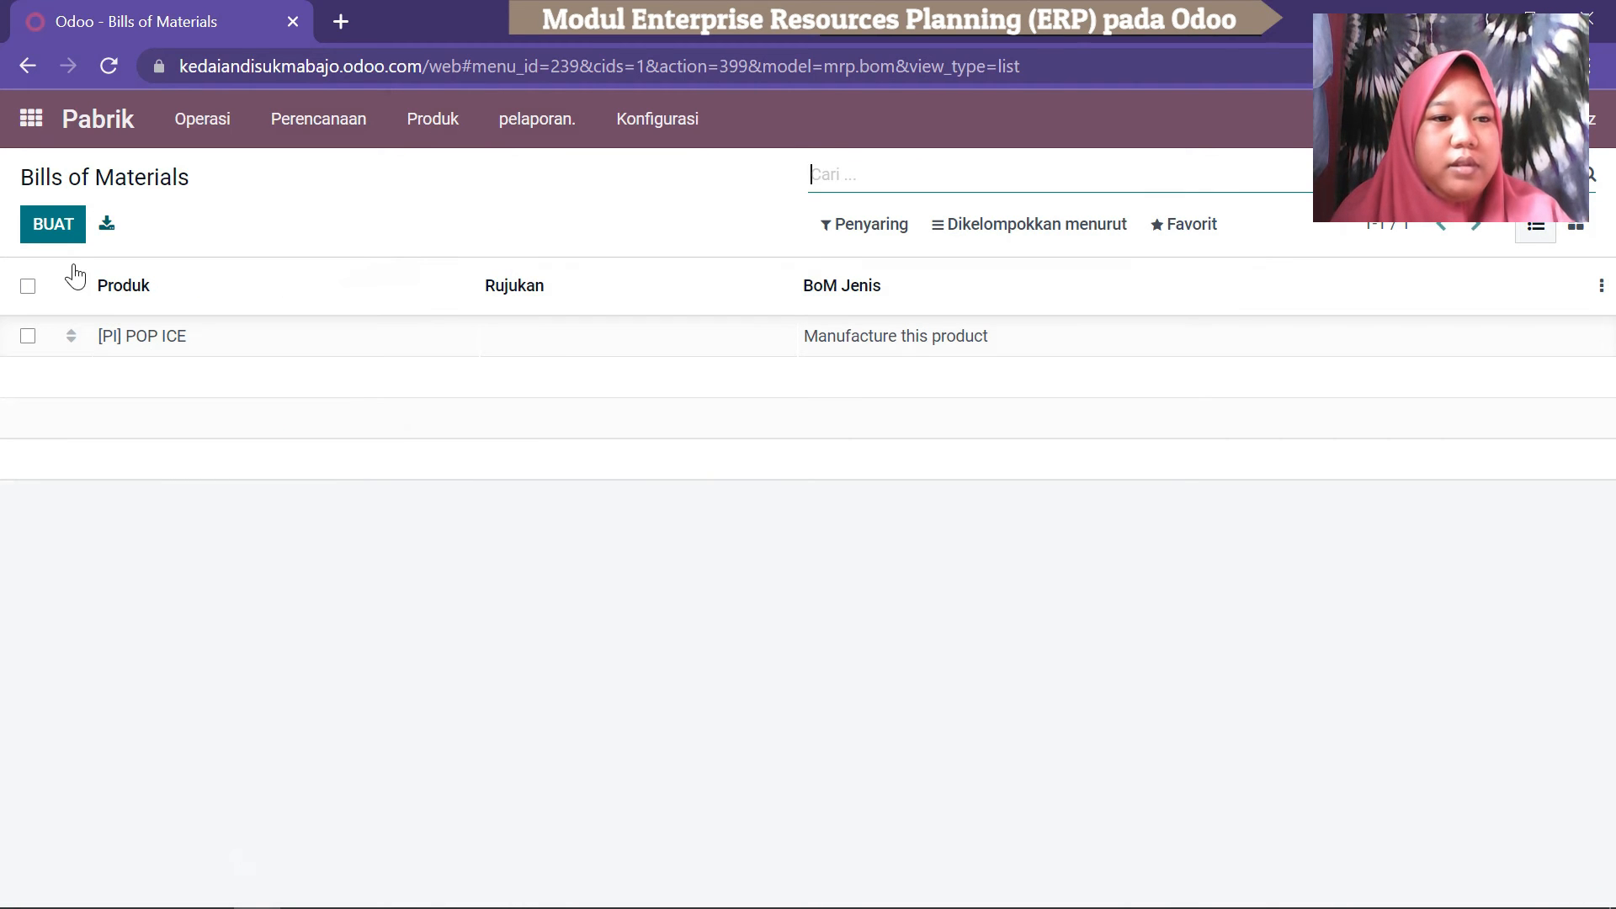
pyautogui.click(45, 240)
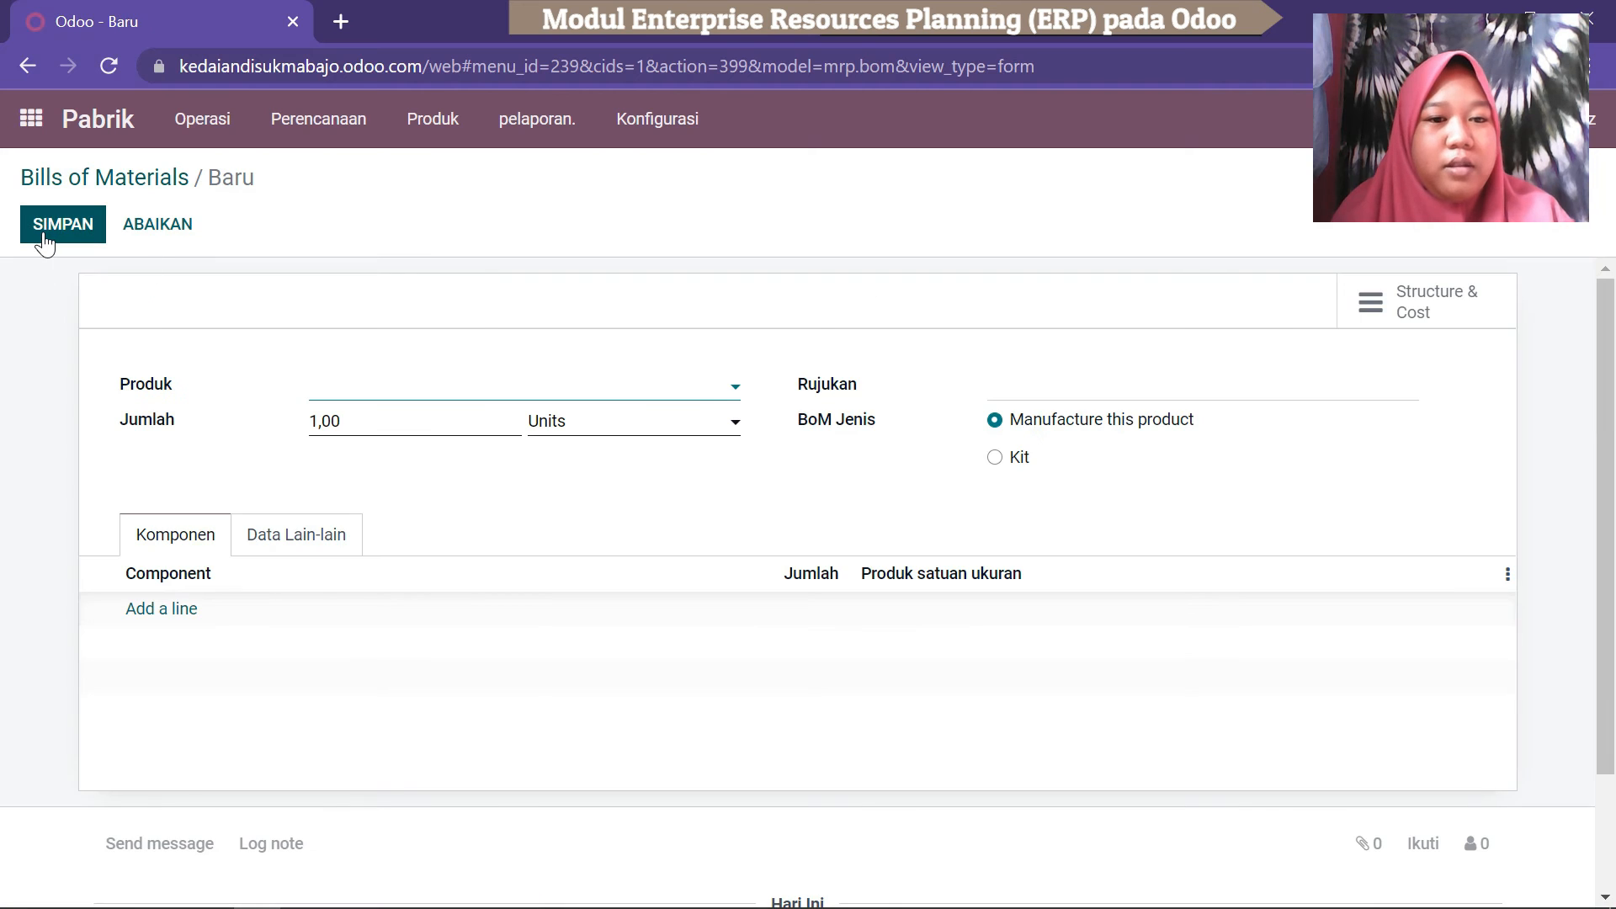
pyautogui.click(735, 391)
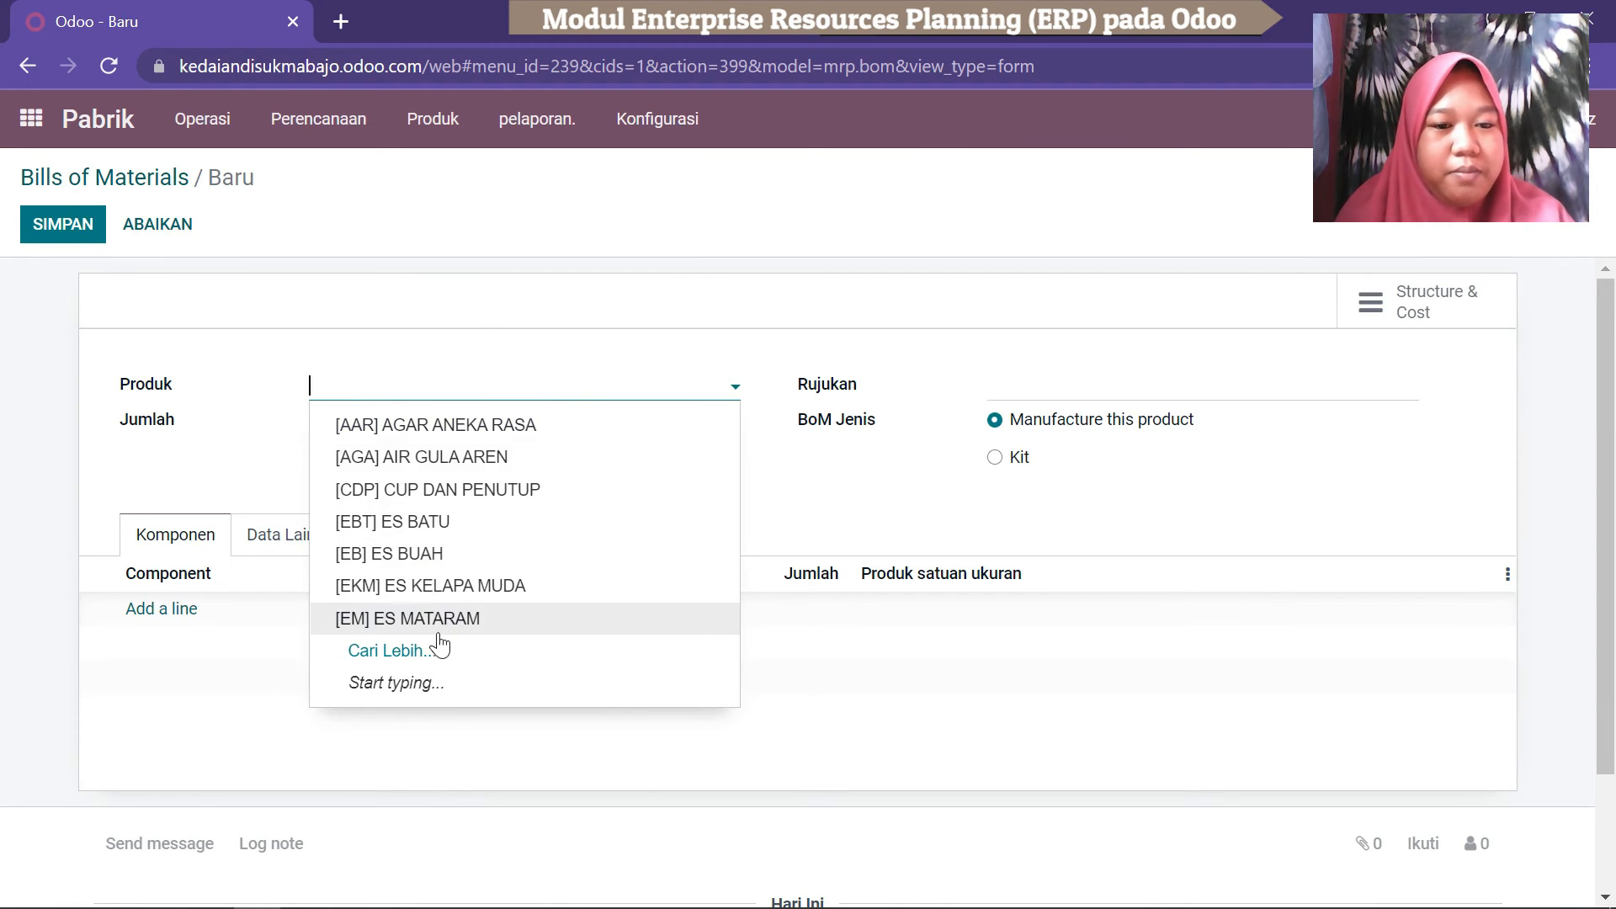
pyautogui.click(479, 620)
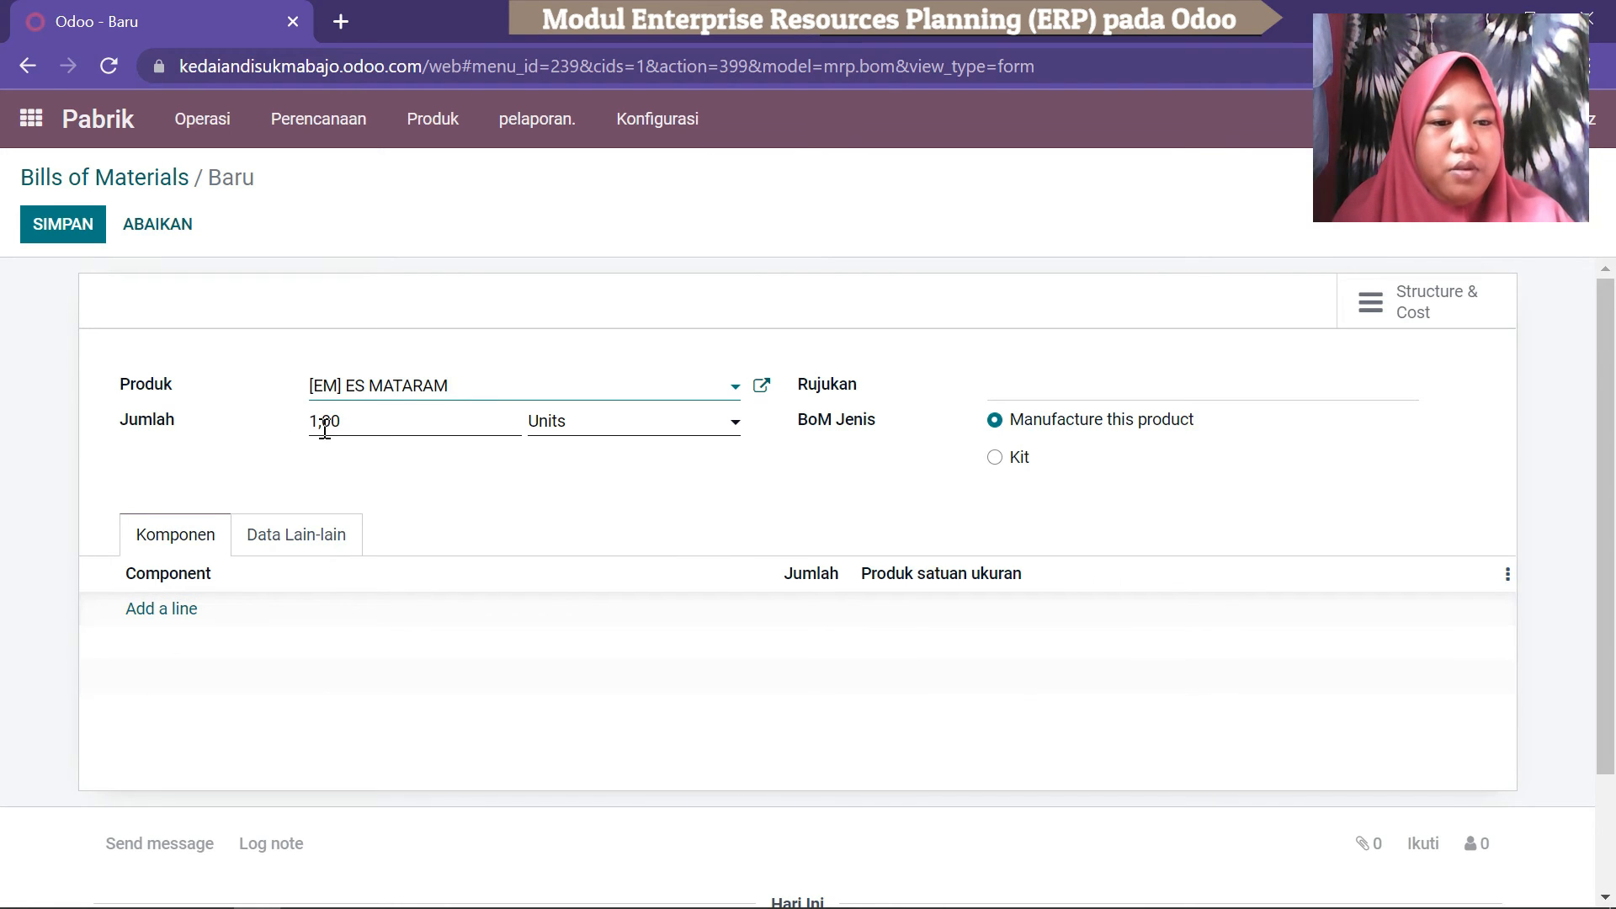
# Add a component line to the bill of materials and create the product Bahan dan Alat for it.
pyautogui.click(136, 608)
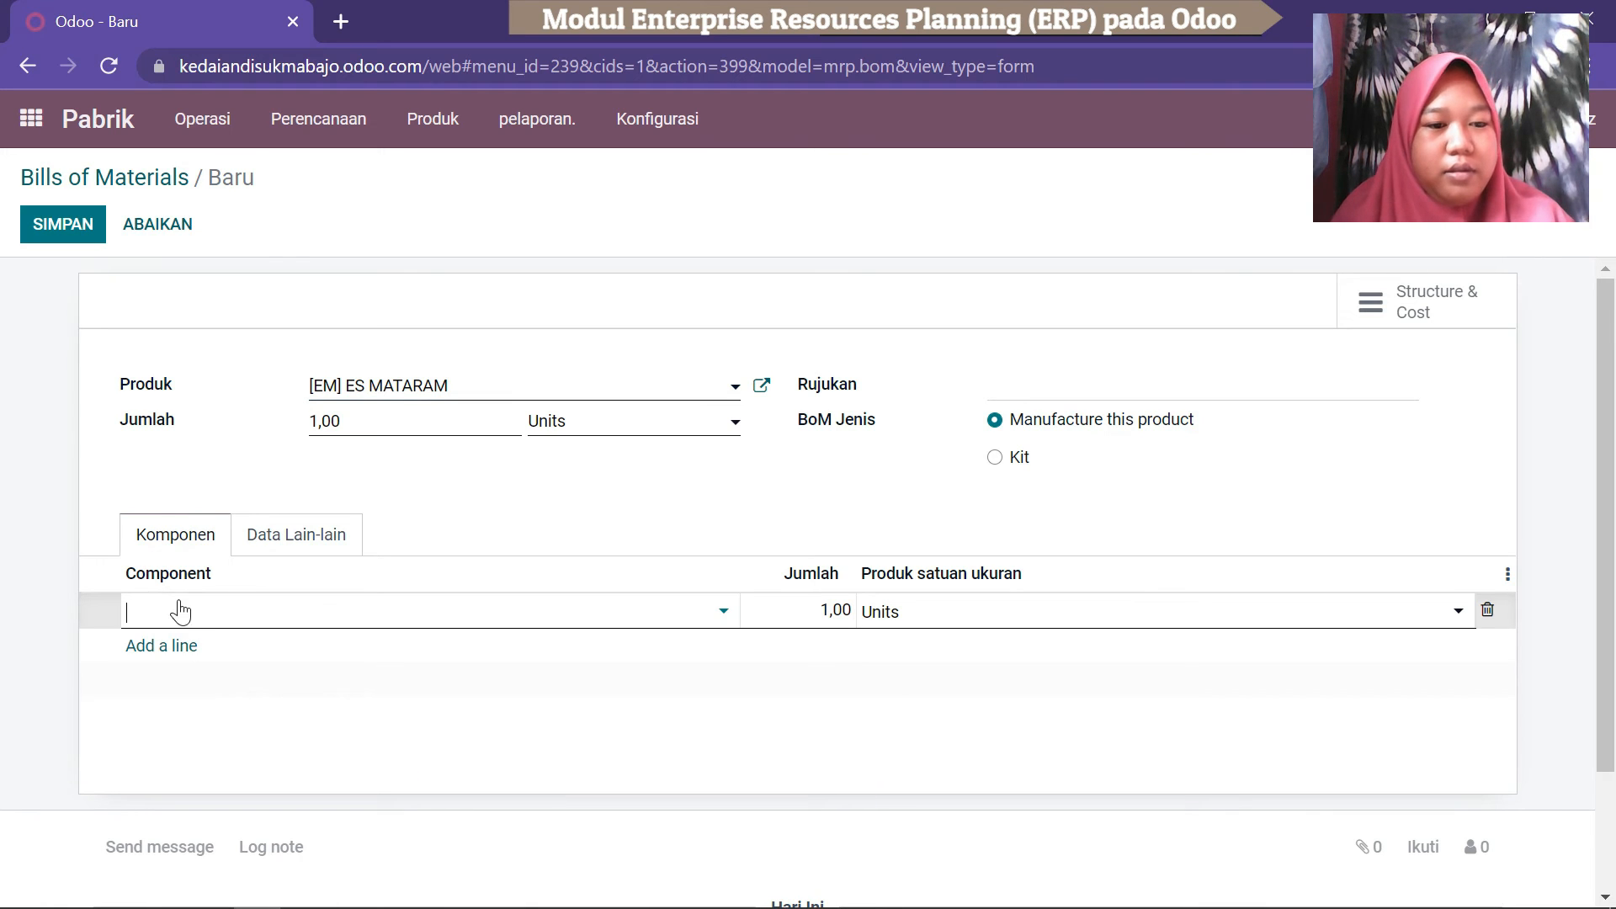
pyautogui.write('Bahan dan Alat')
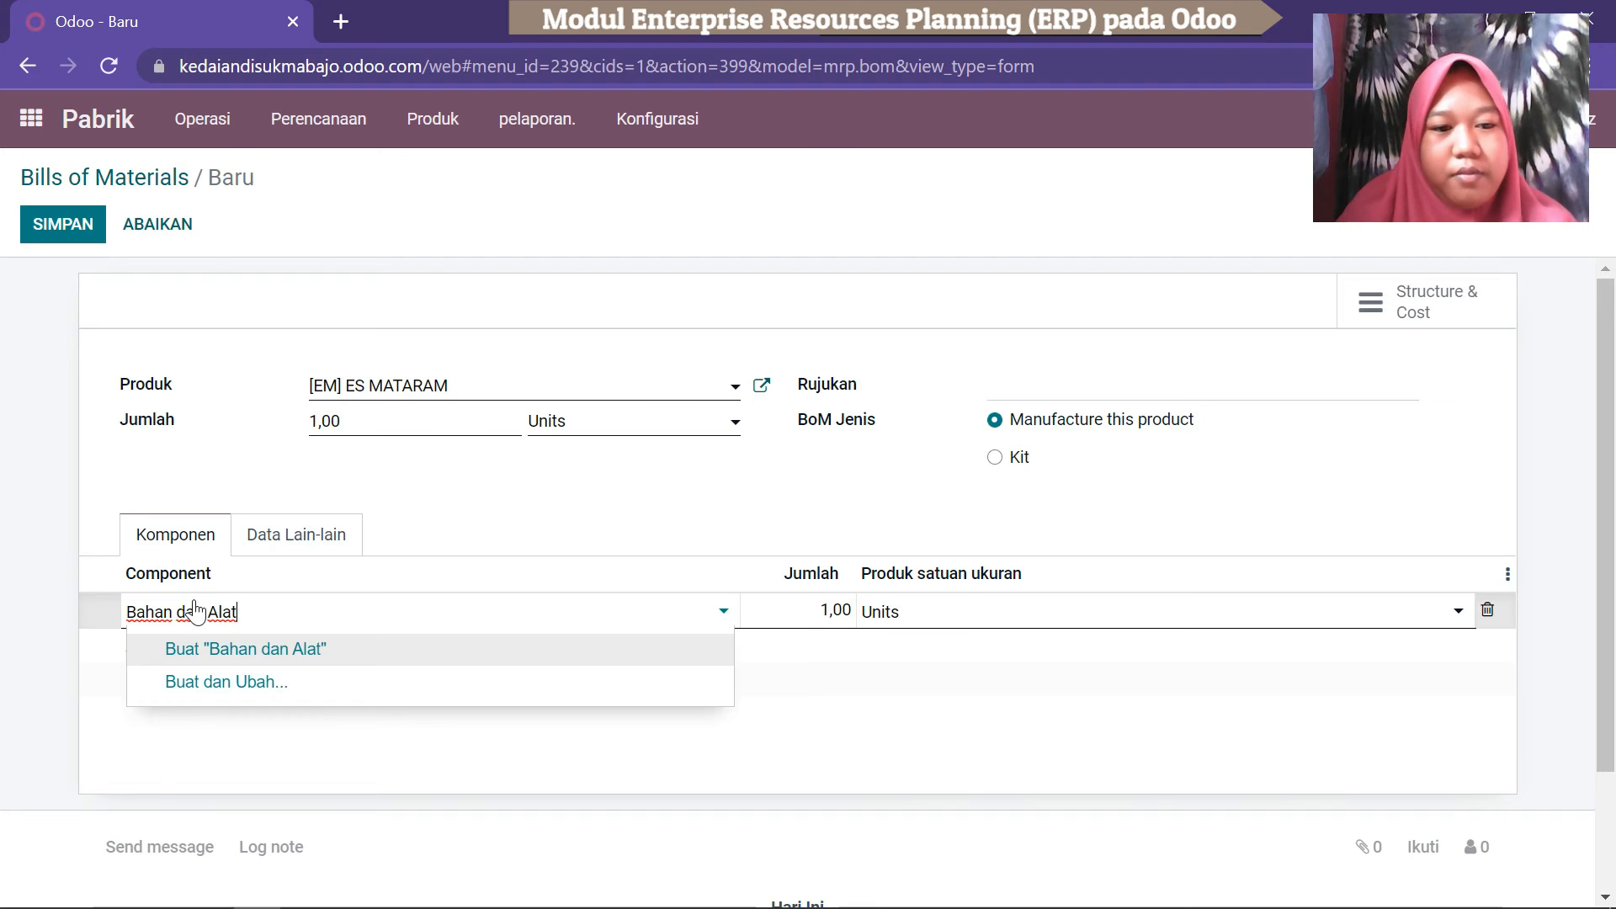
pyautogui.press('Return')
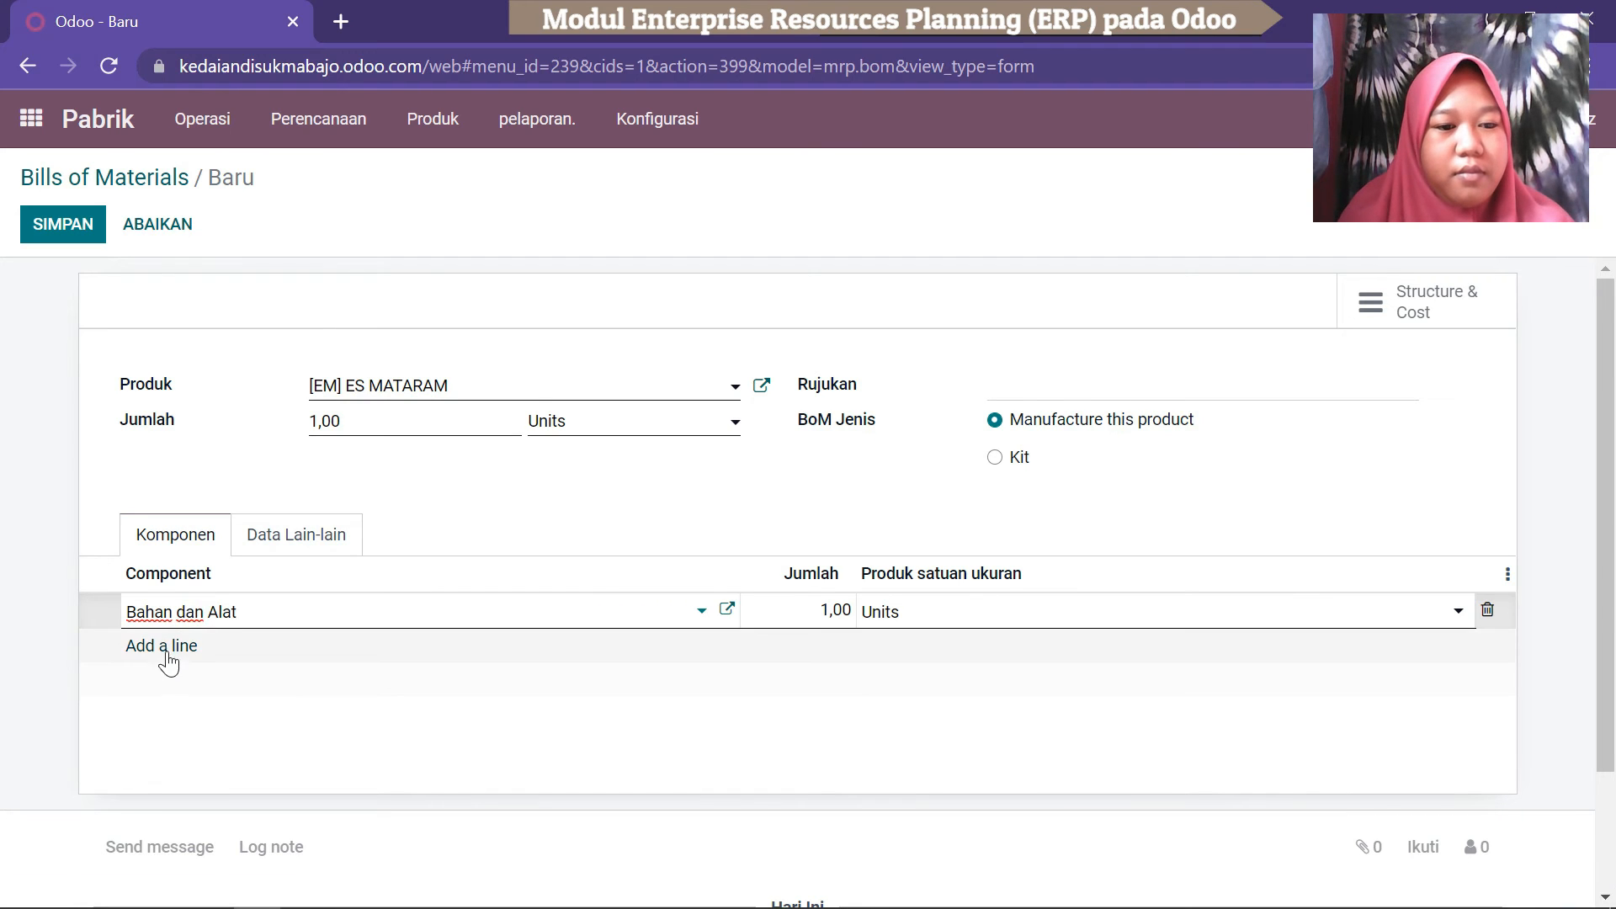
# Add CUP DAN PENUTUP and SENDOK PLASTIK as component lines of the ES MATARAM bill of materials.
pyautogui.click(169, 650)
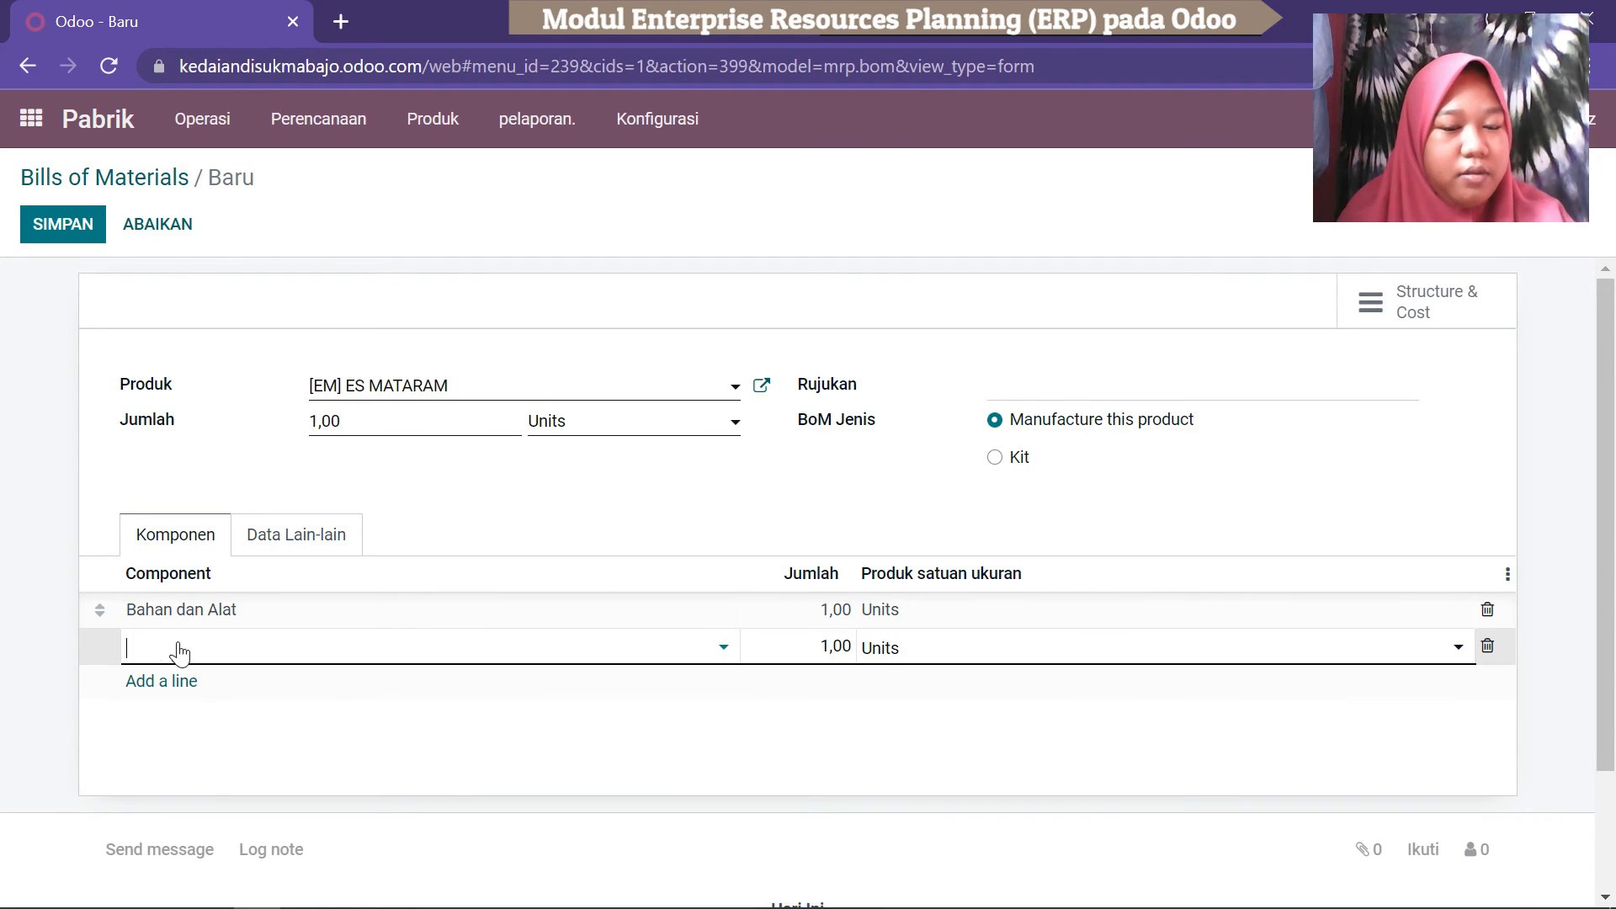
pyautogui.write('e')
pyautogui.press('BackSpace')
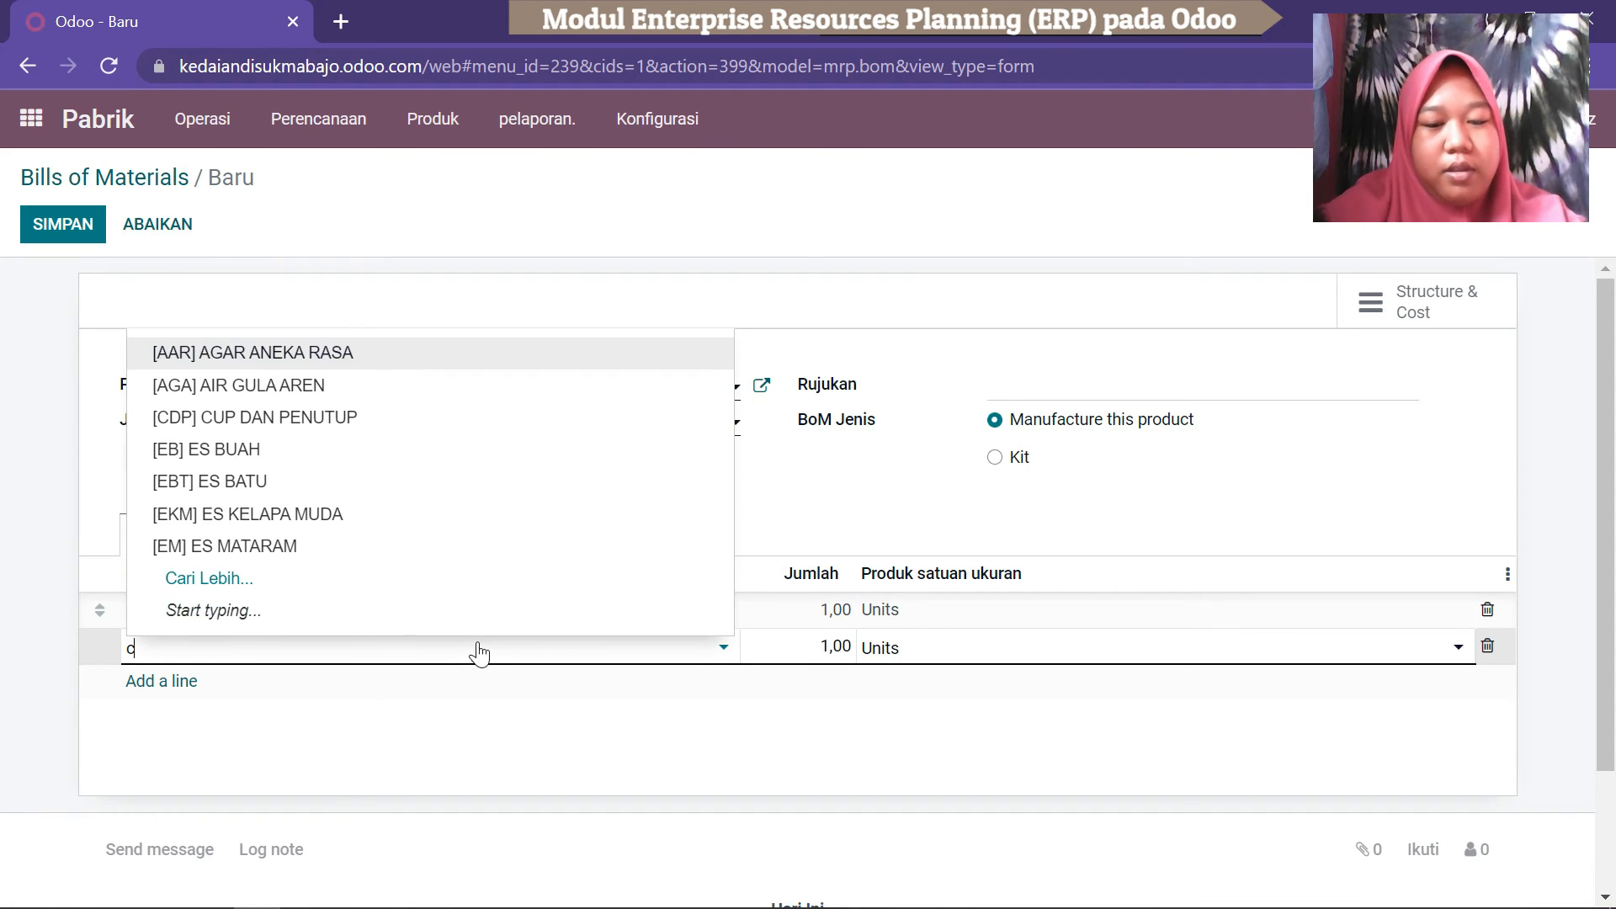
pyautogui.write('cu')
pyautogui.press('Return')
pyautogui.click(182, 689)
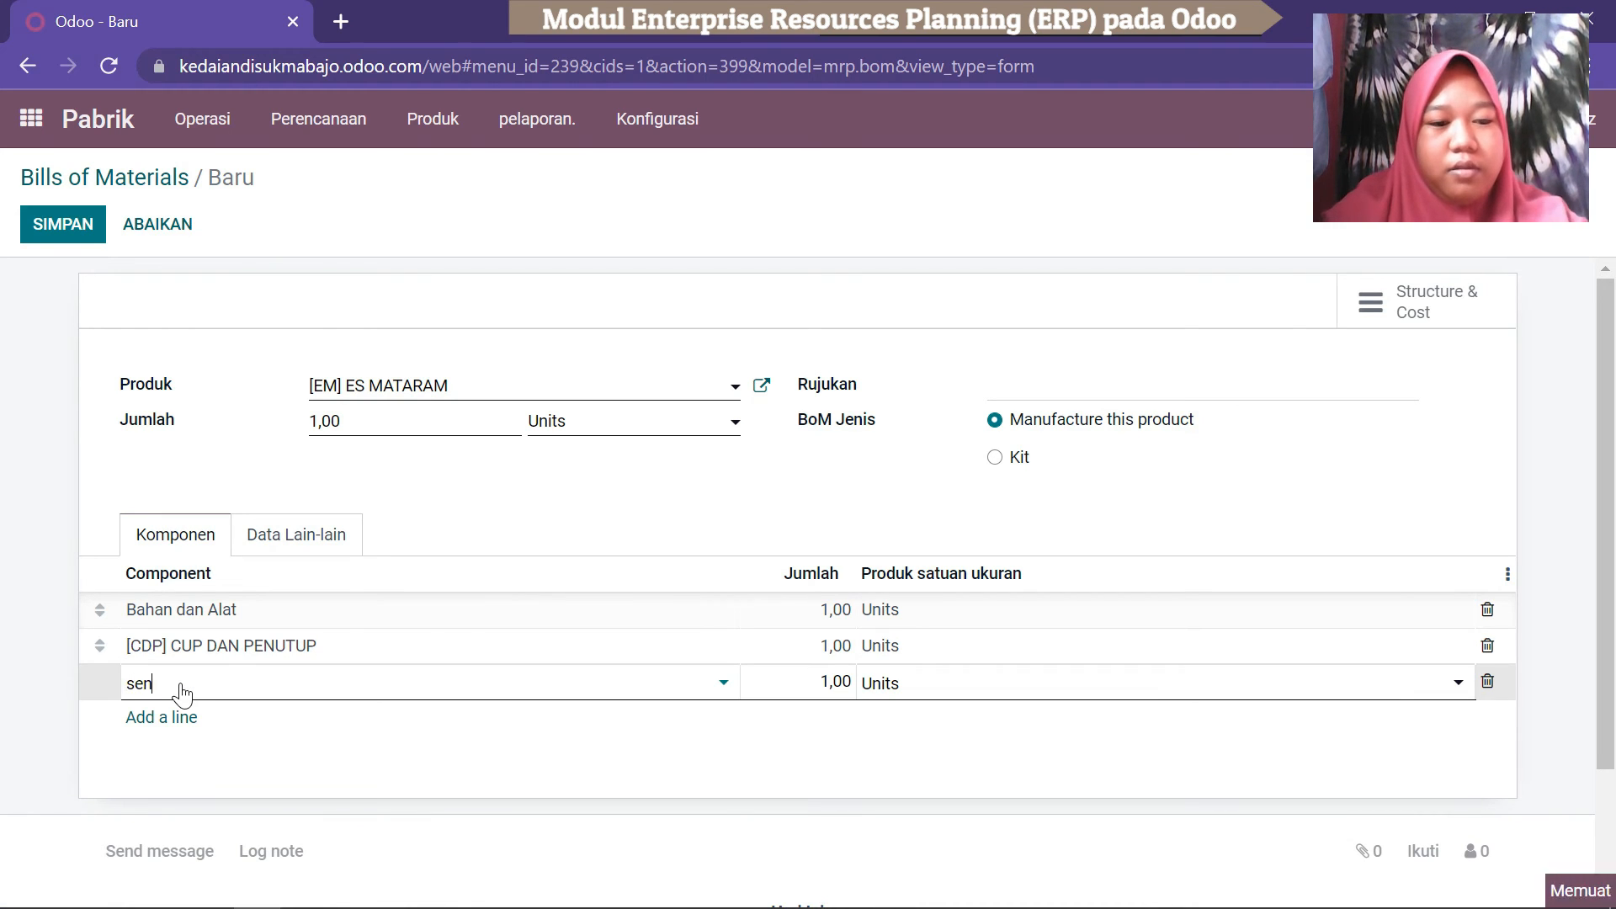
pyautogui.write('sen')
pyautogui.click(223, 721)
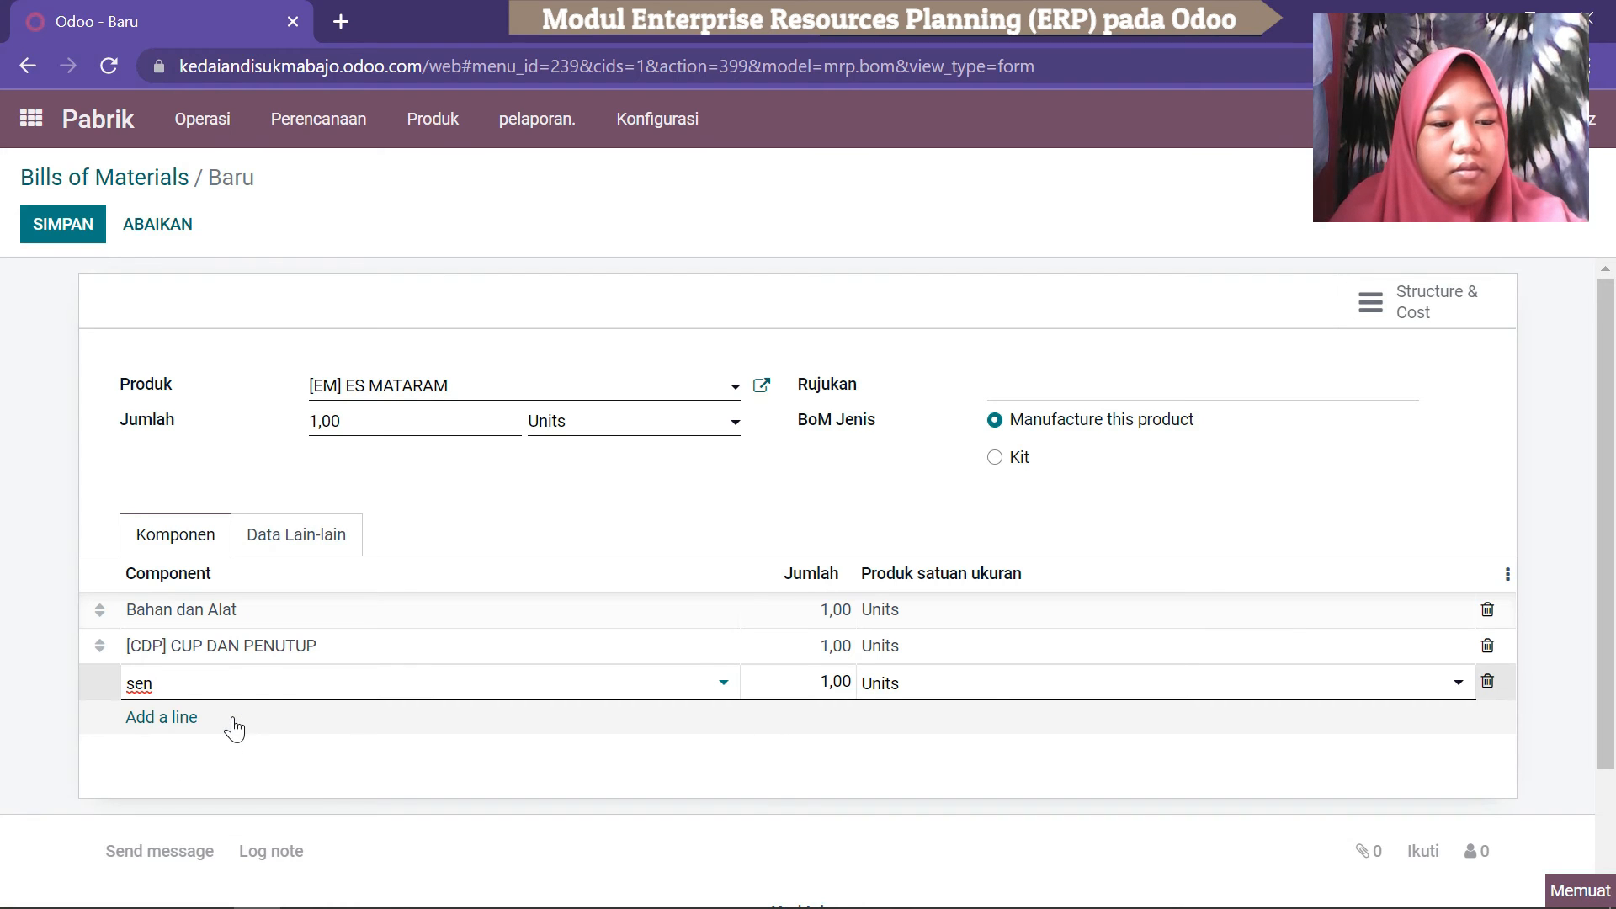
# Add KANTUNG PLASTIK and ES BATU as further component lines of the bill of materials.
pyautogui.click(172, 720)
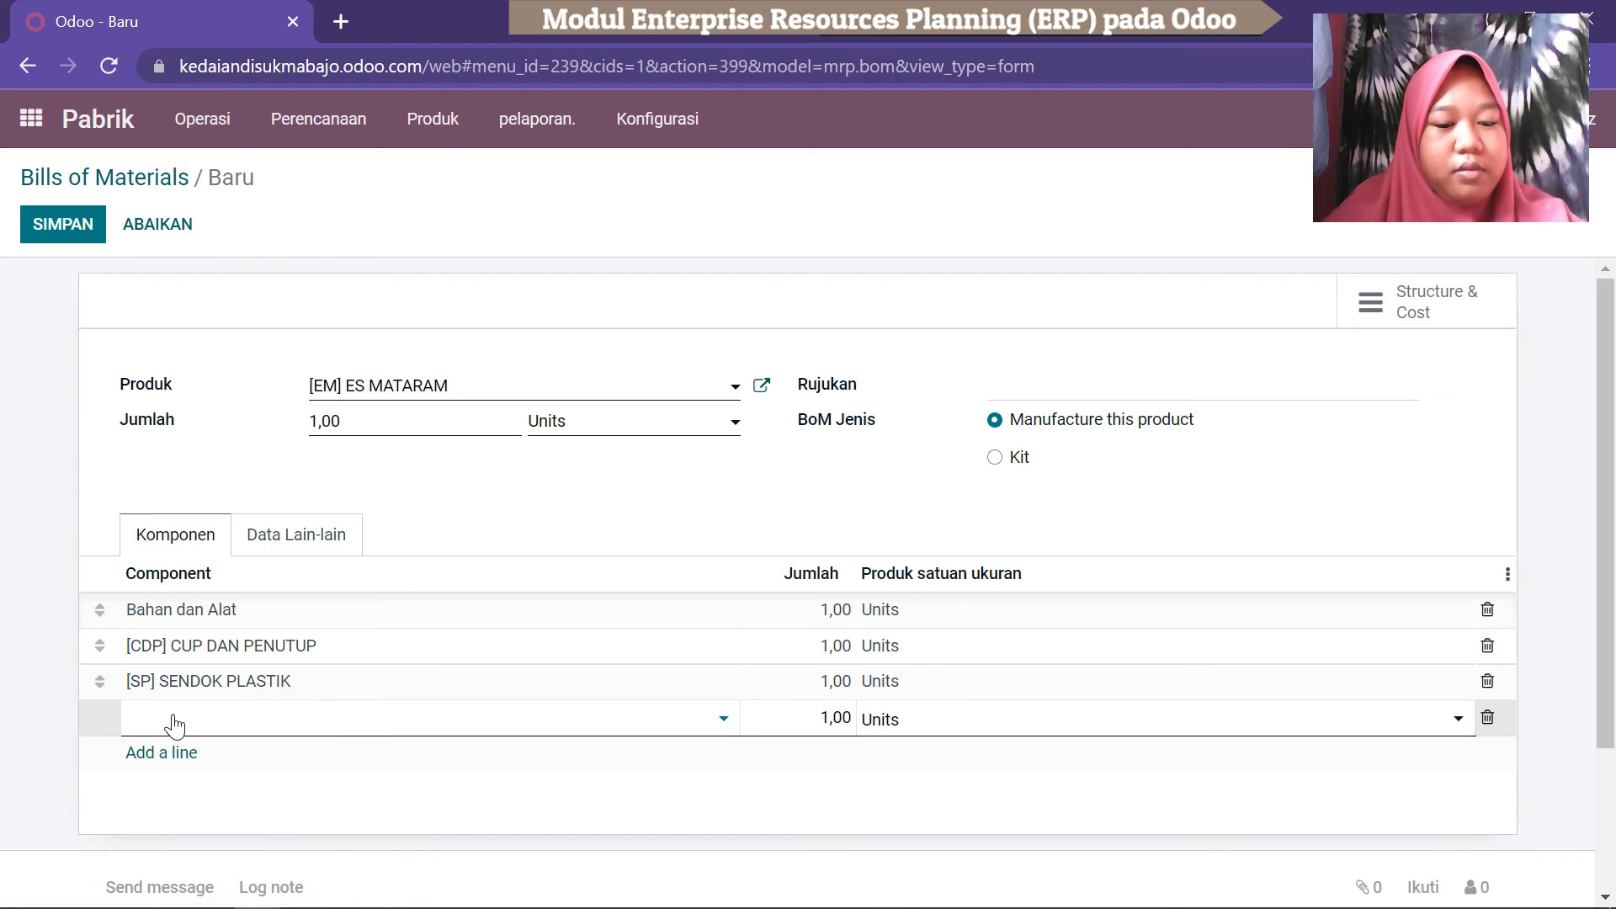
pyautogui.write('kan')
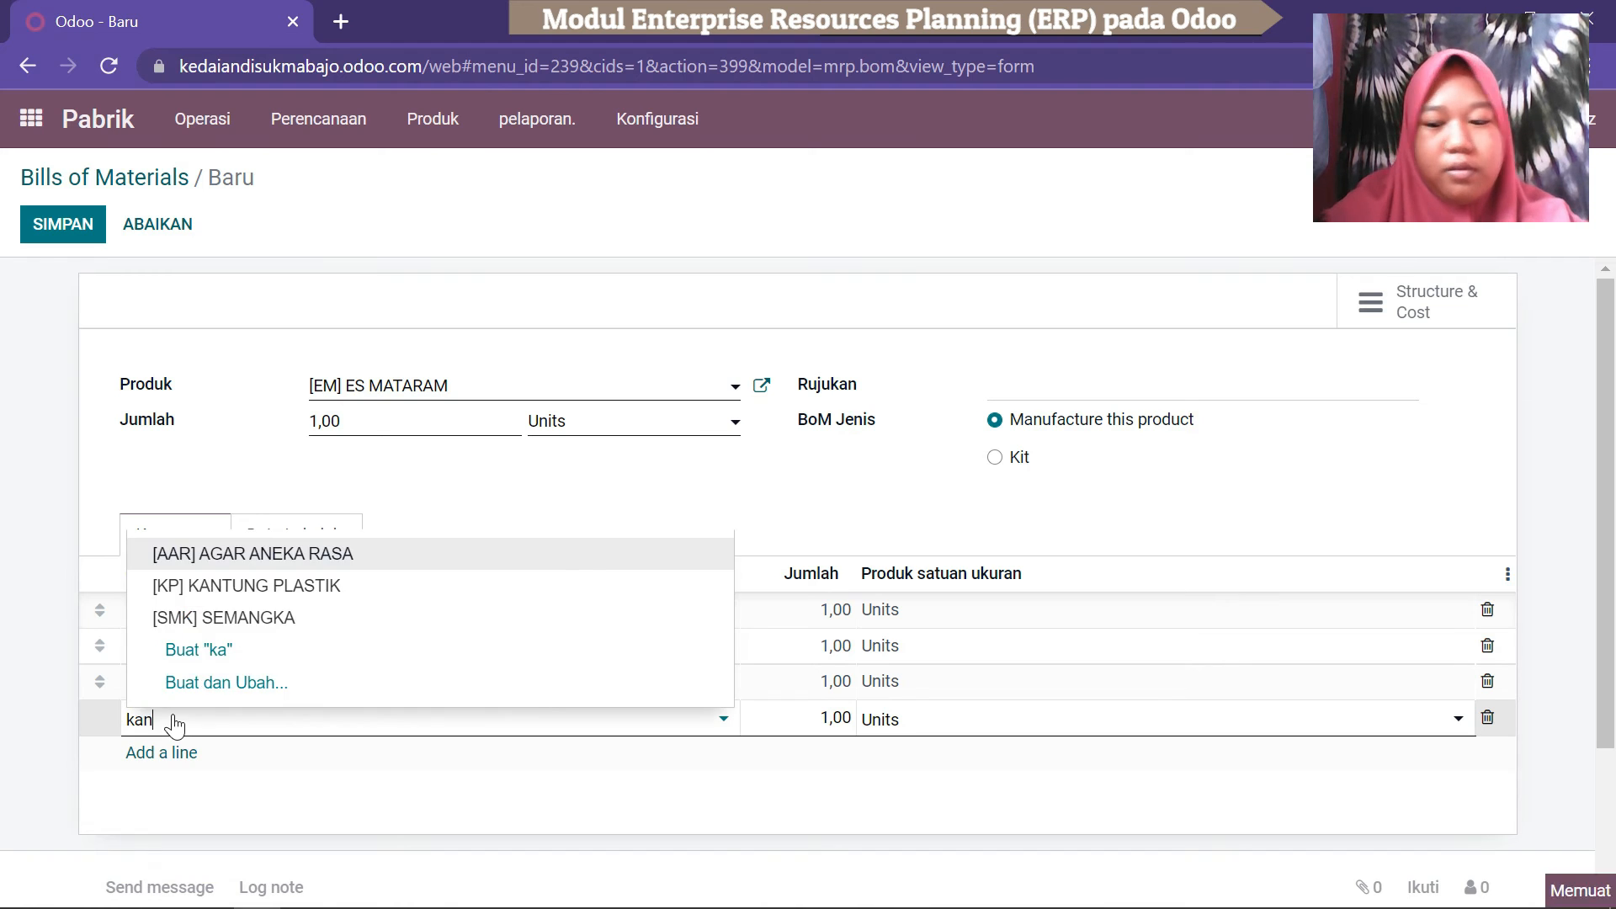
pyautogui.press('Down')
pyautogui.press('Return')
pyautogui.click(180, 752)
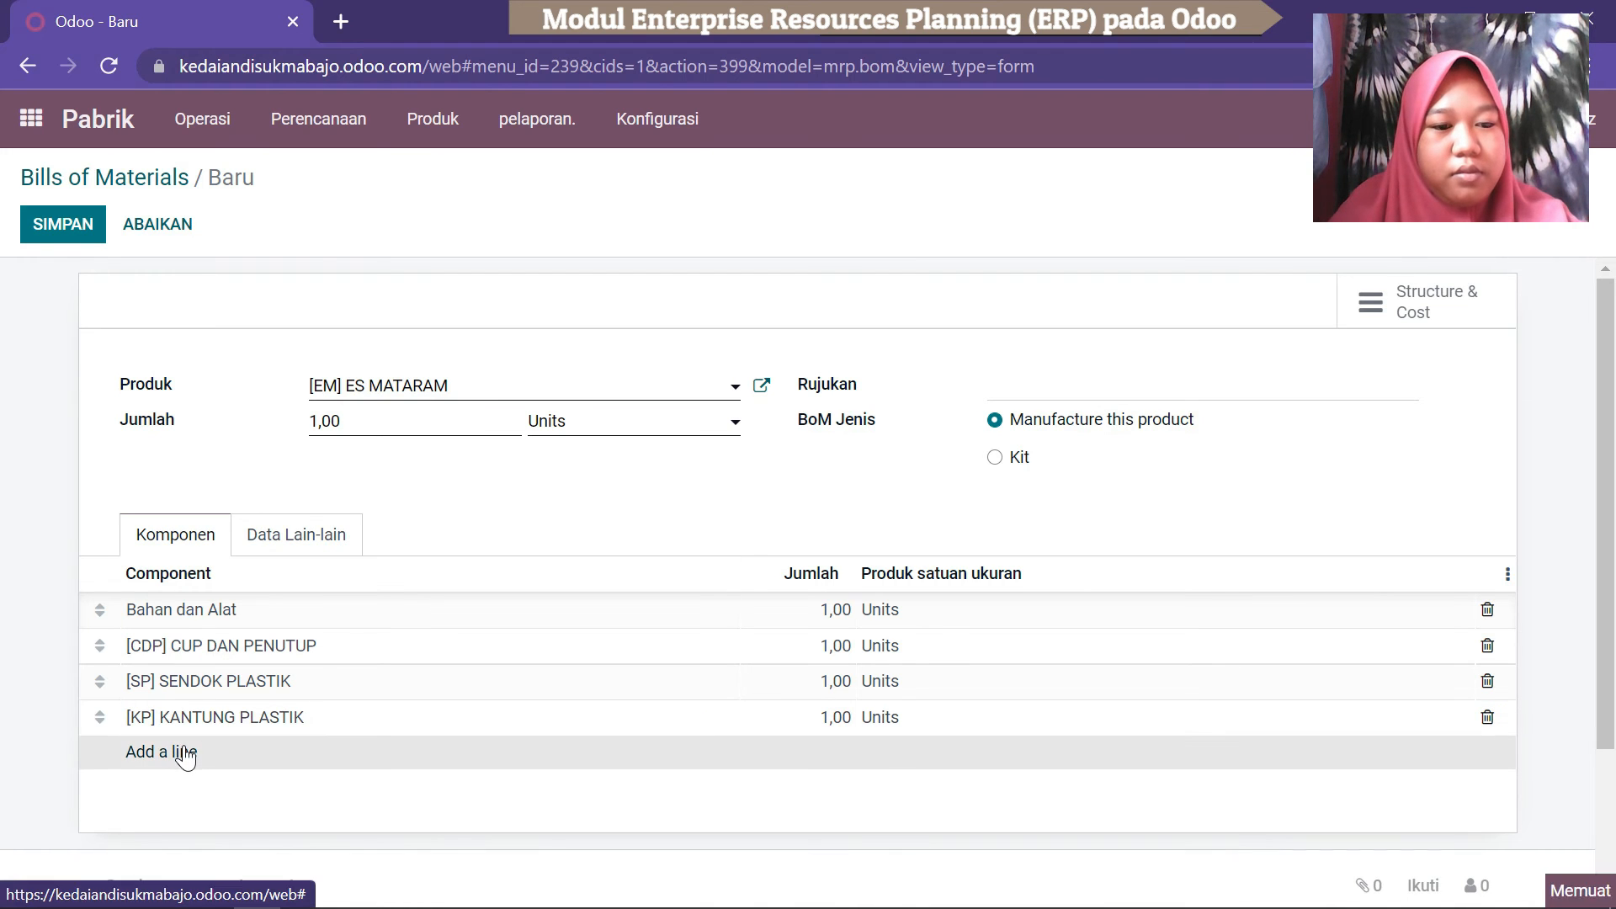
pyautogui.write('es')
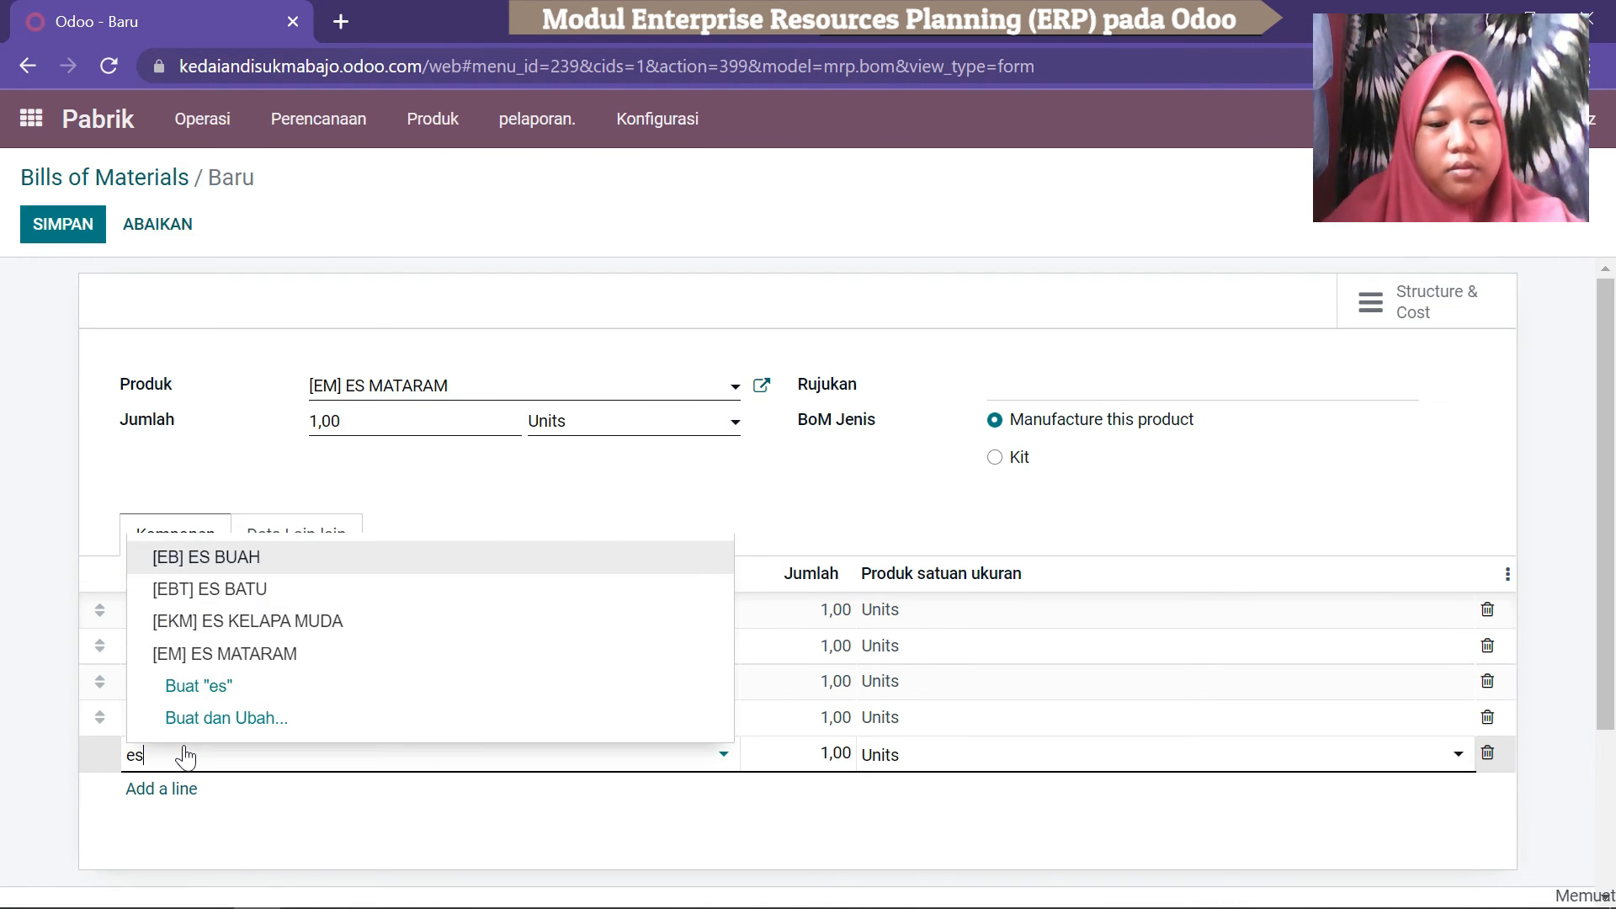
pyautogui.write(' b')
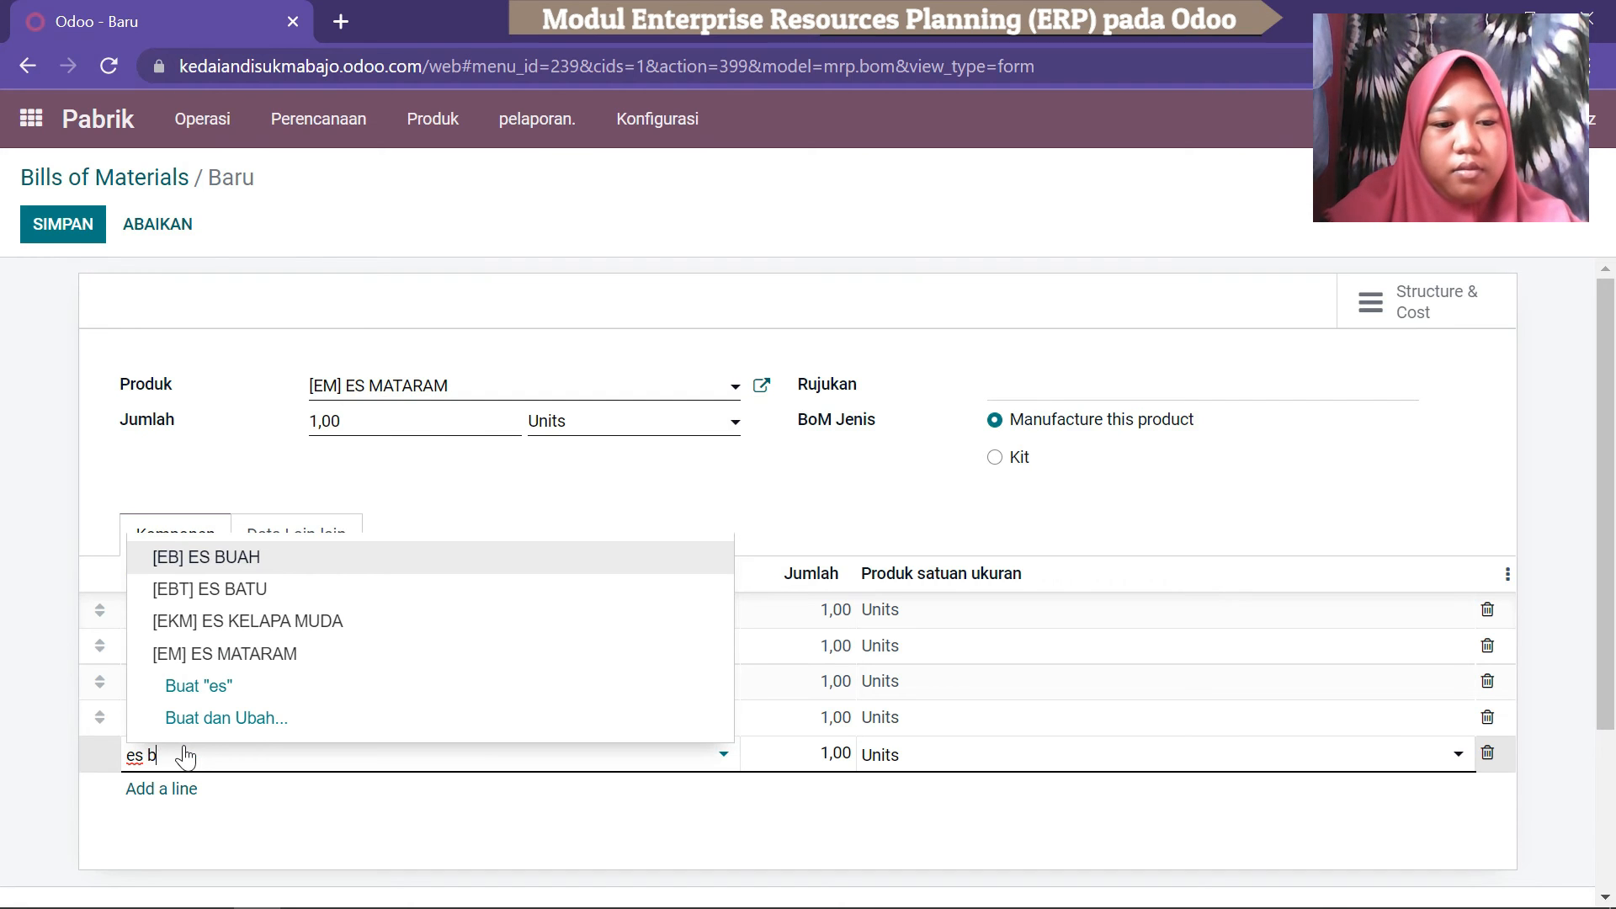
pyautogui.write('atu')
pyautogui.press('Return')
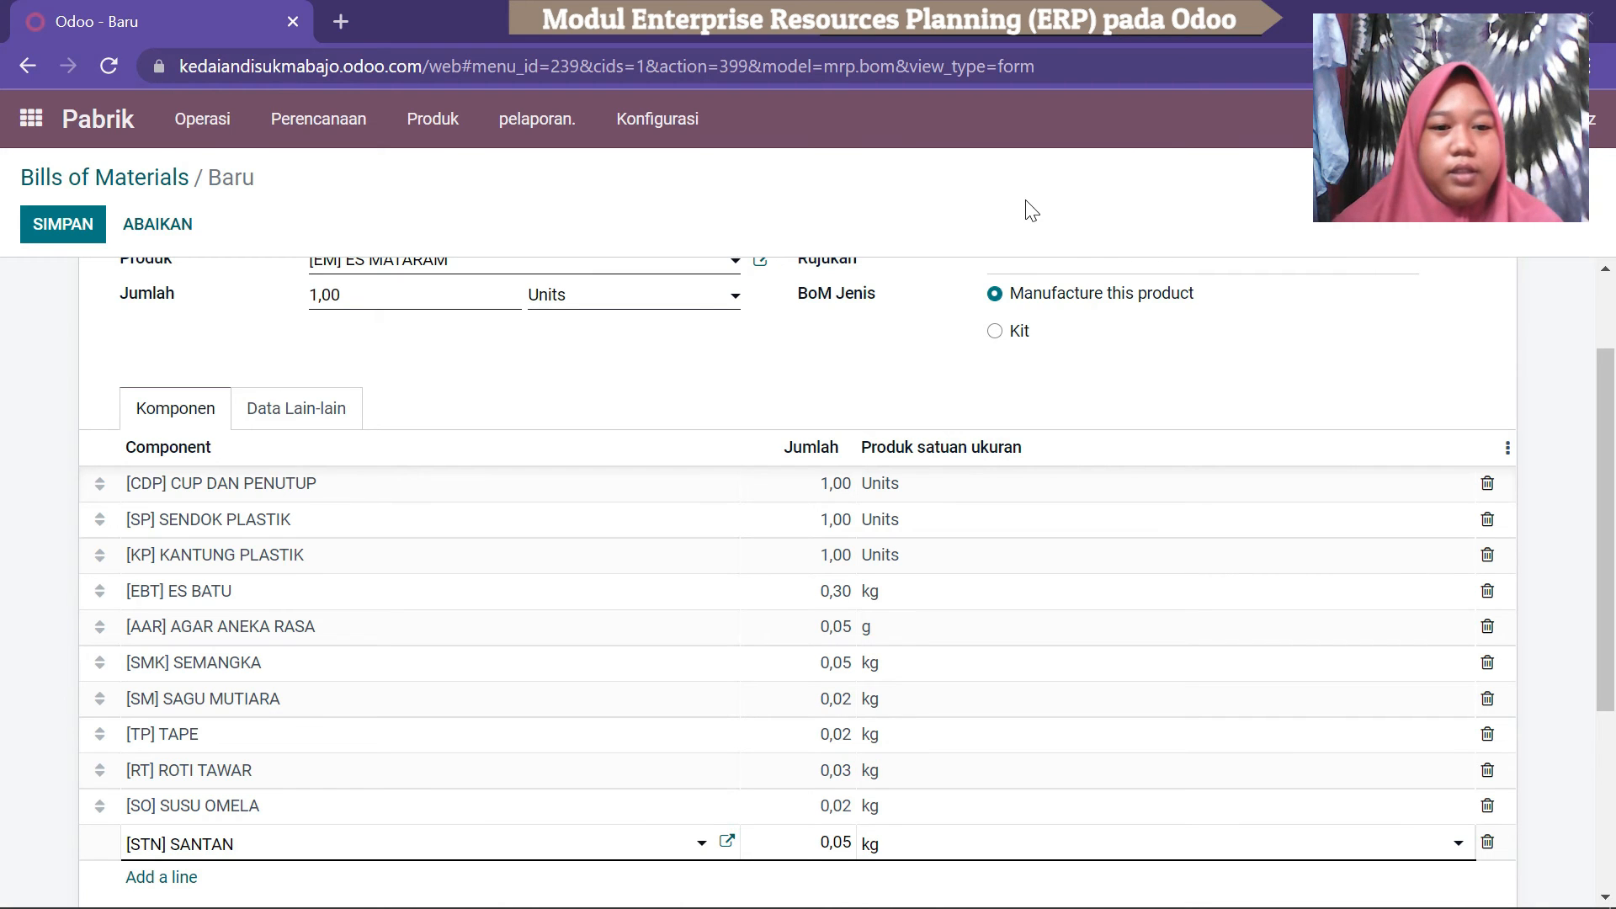
# Set the quantity of the SAGU MUTIARA component to 0,03 kg.
pyautogui.scroll(-3, 415, 483)
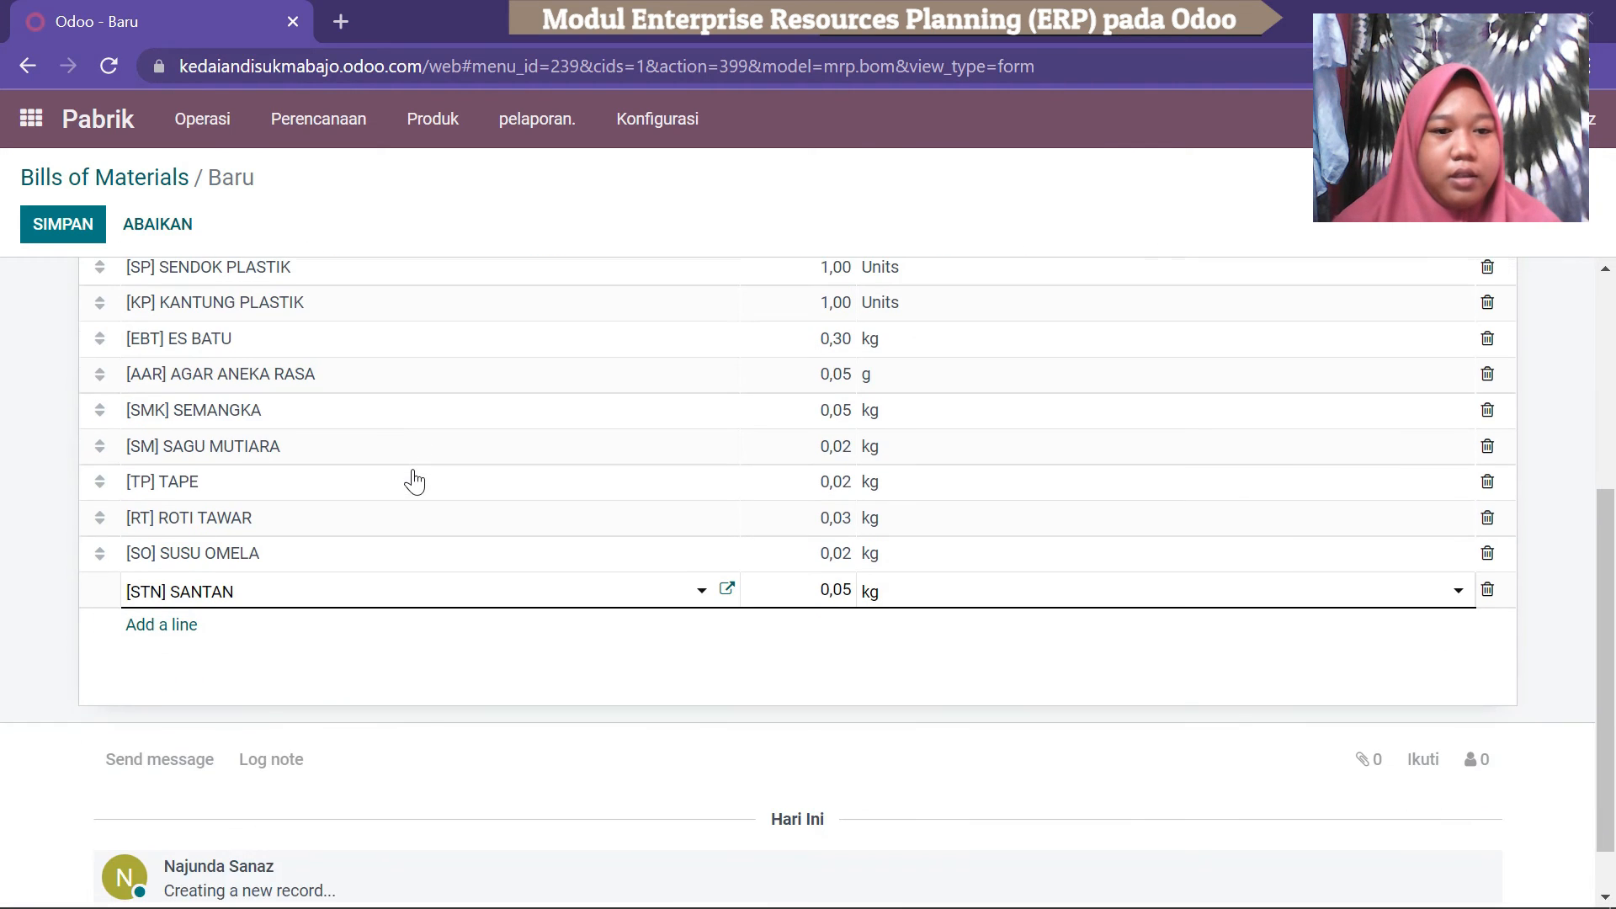
pyautogui.scroll(3, 415, 482)
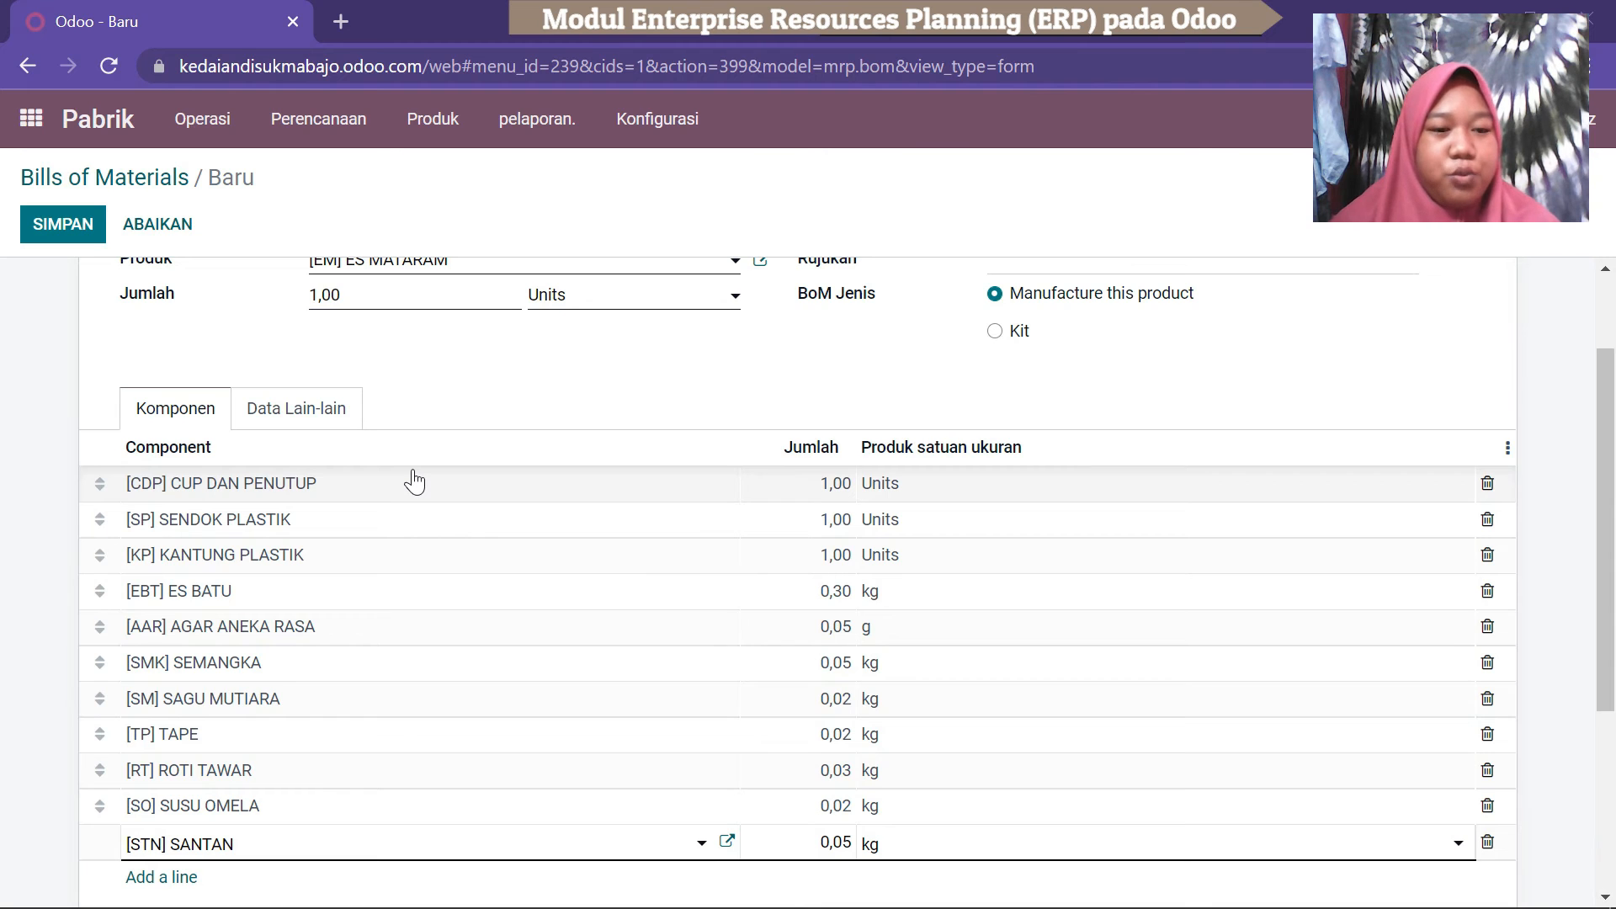
pyautogui.scroll(2, 415, 482)
pyautogui.scroll(-3, 421, 480)
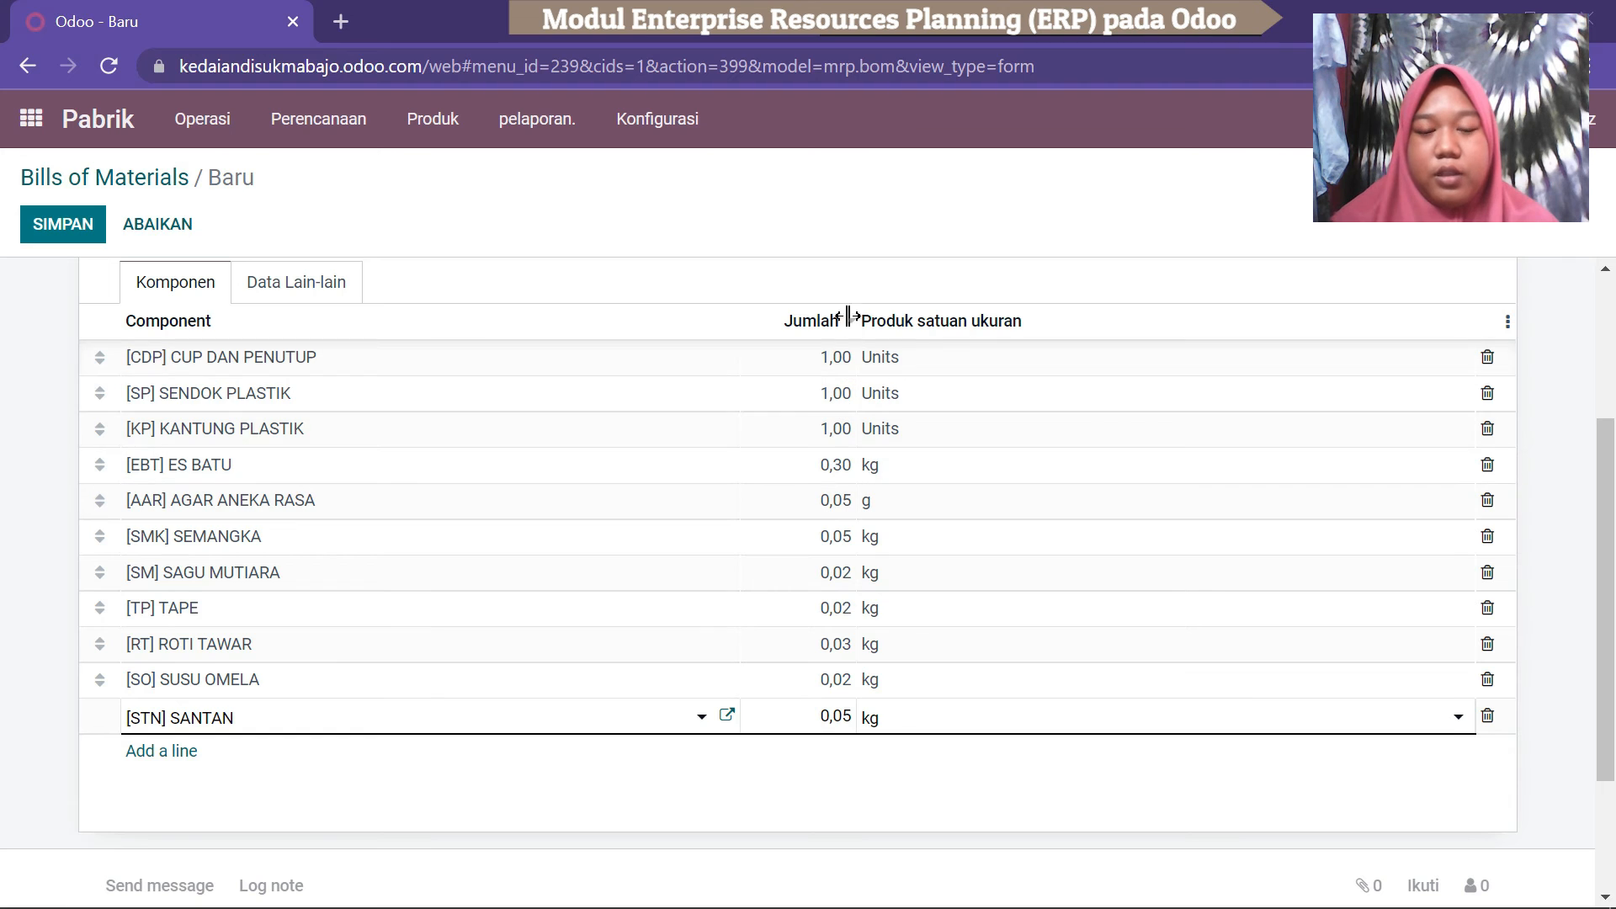
pyautogui.click(846, 575)
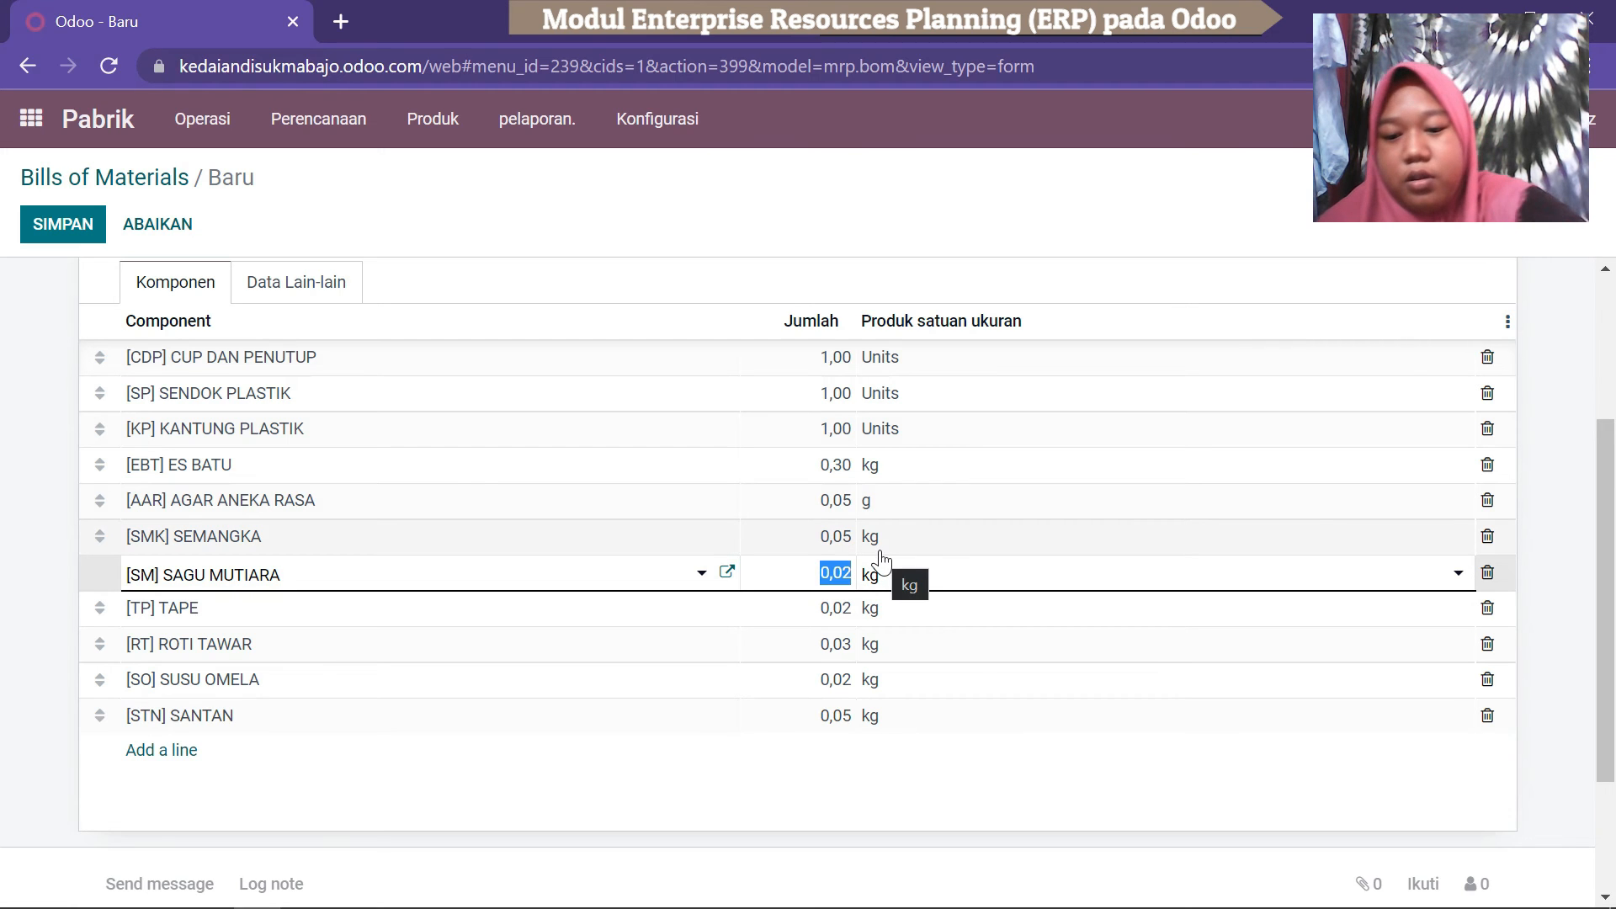
pyautogui.write('0,0')
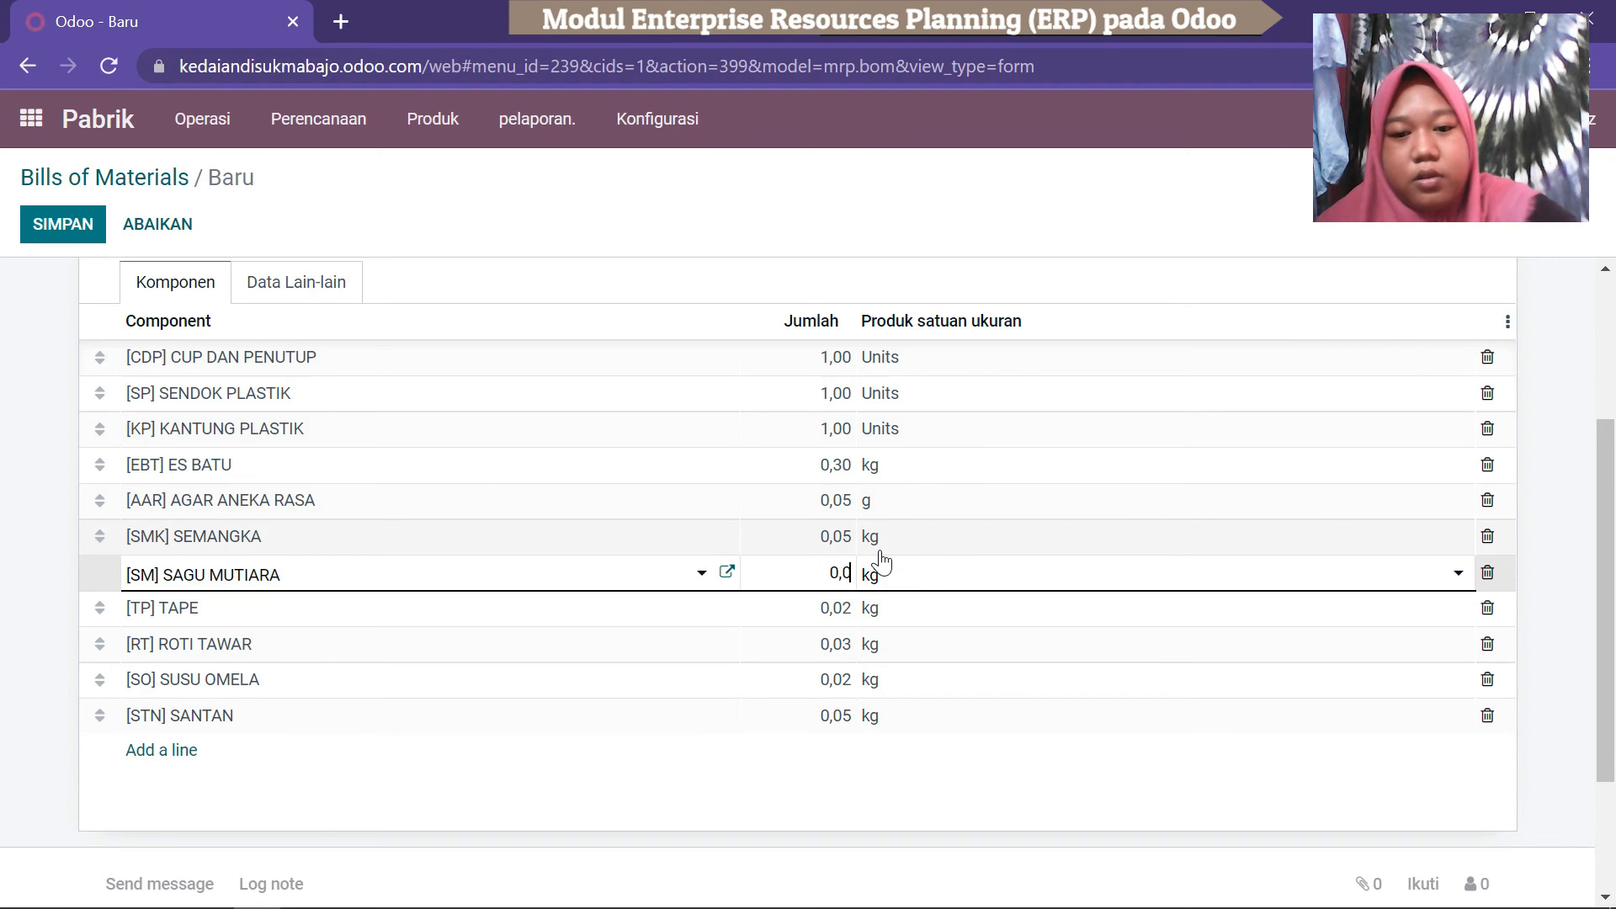
pyautogui.write('3')
pyautogui.press('Return')
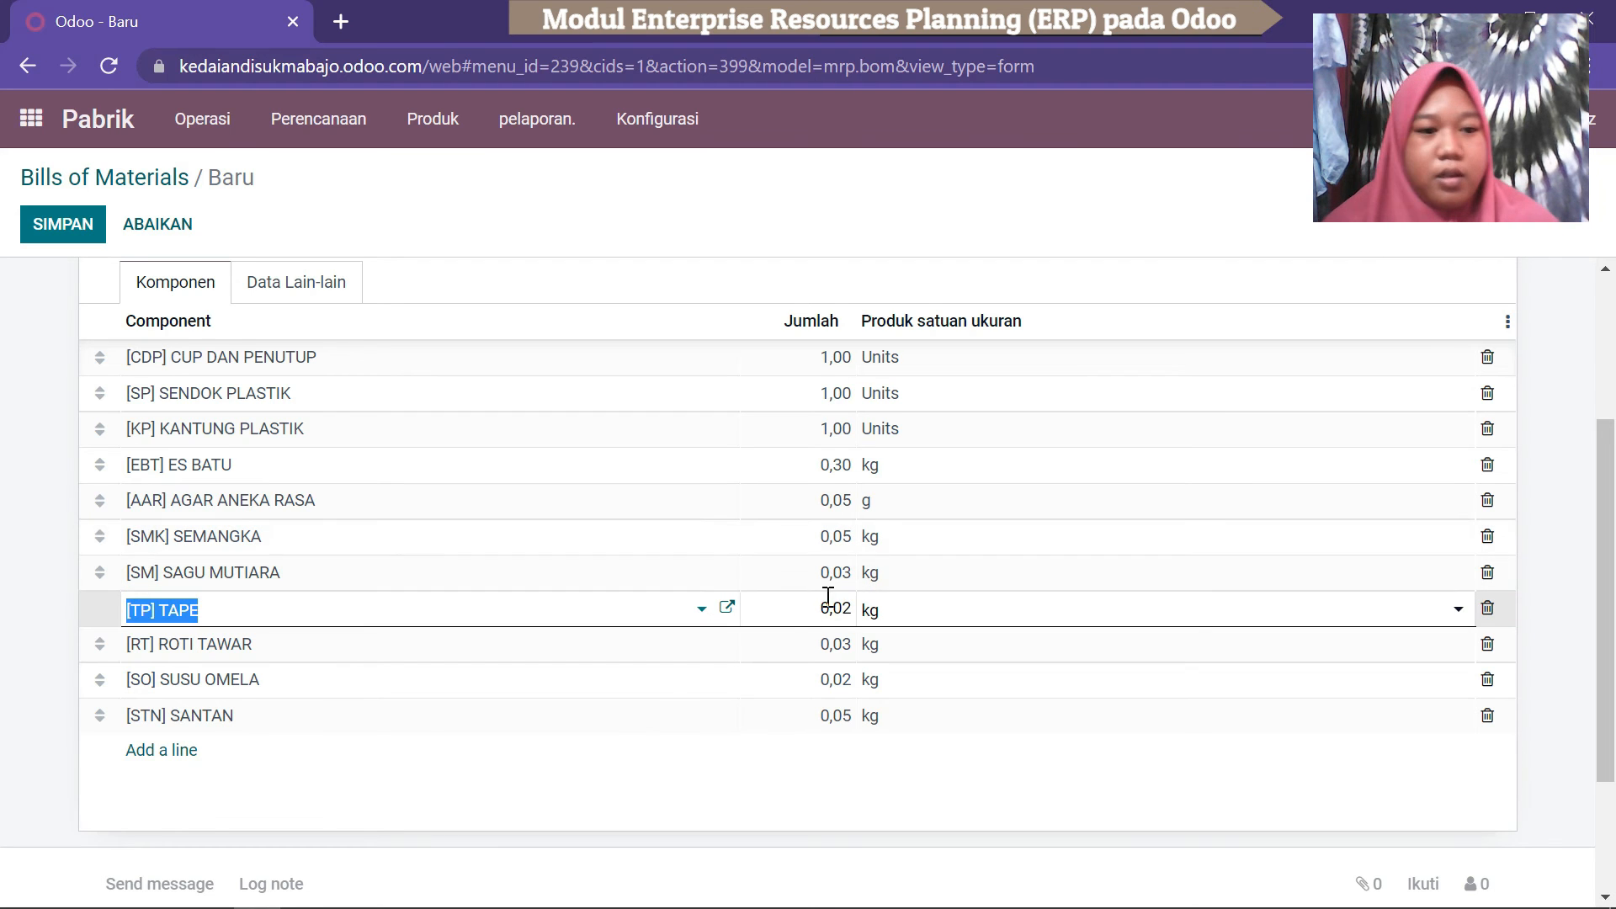
# Save the ES MATARAM bill of materials and open its Structure & Cost report.
pyautogui.scroll(-2, 657, 699)
pyautogui.scroll(5, 661, 706)
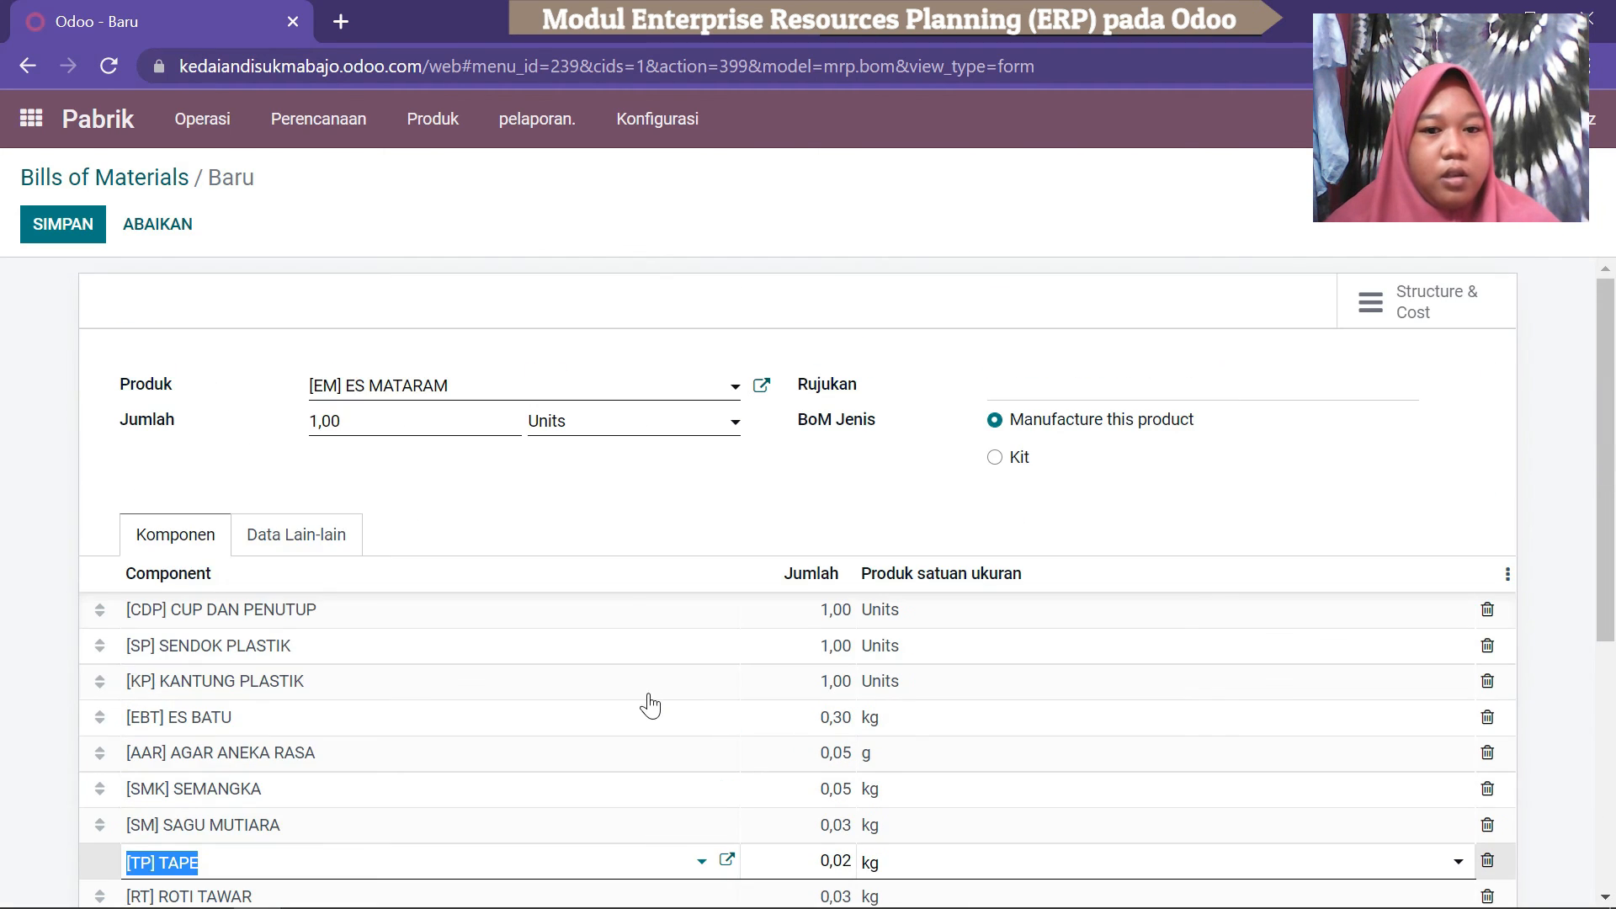
pyautogui.click(79, 221)
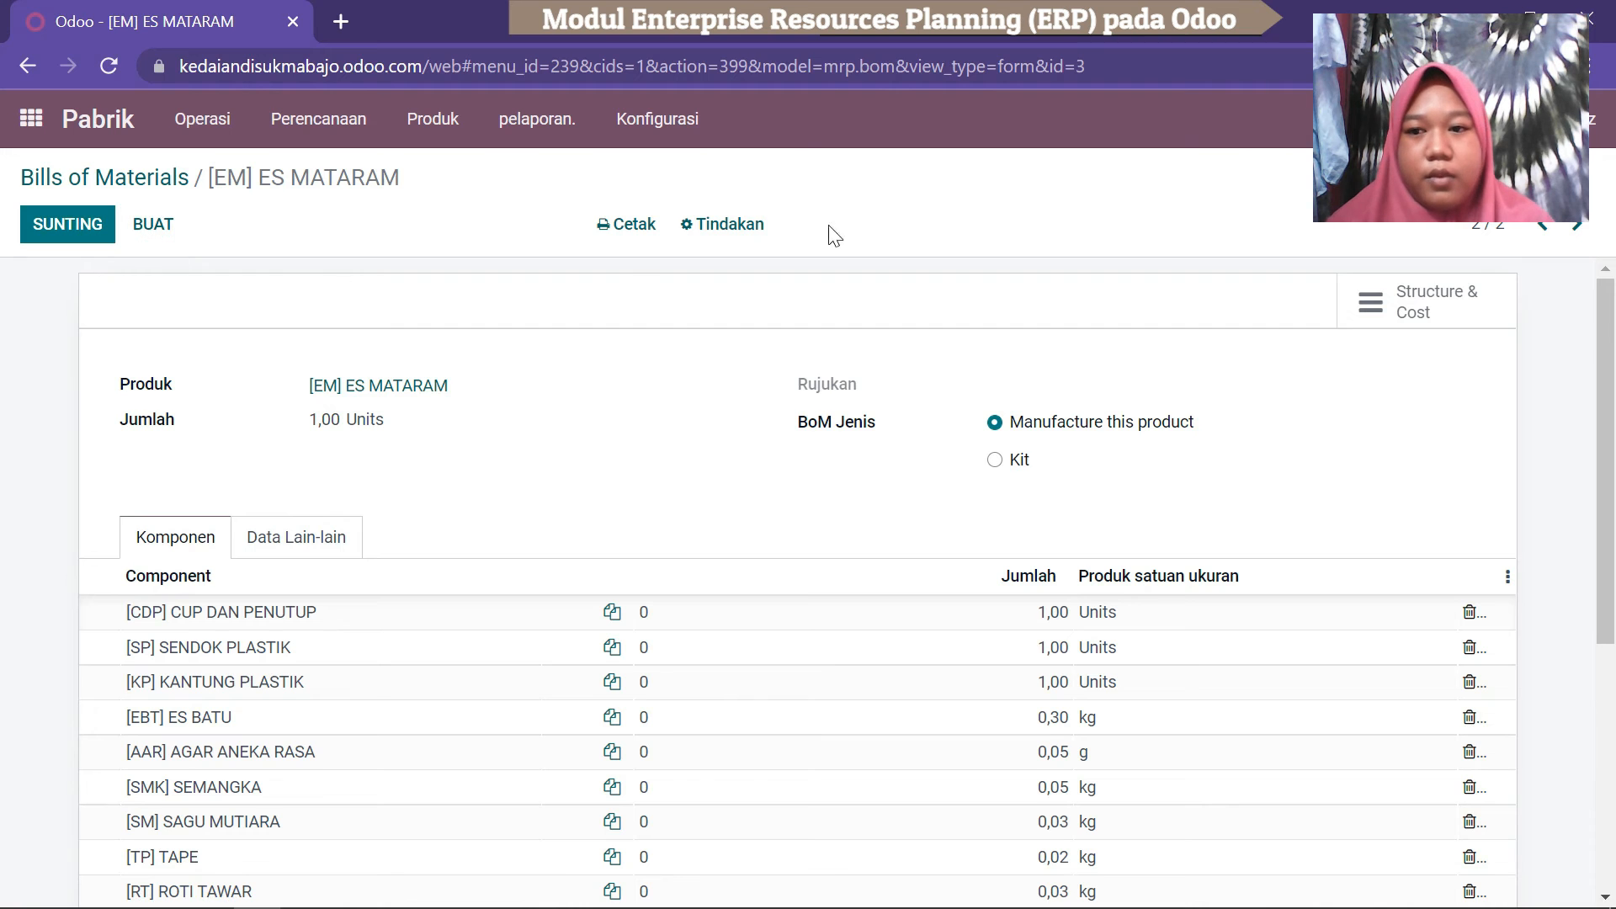
pyautogui.click(1433, 320)
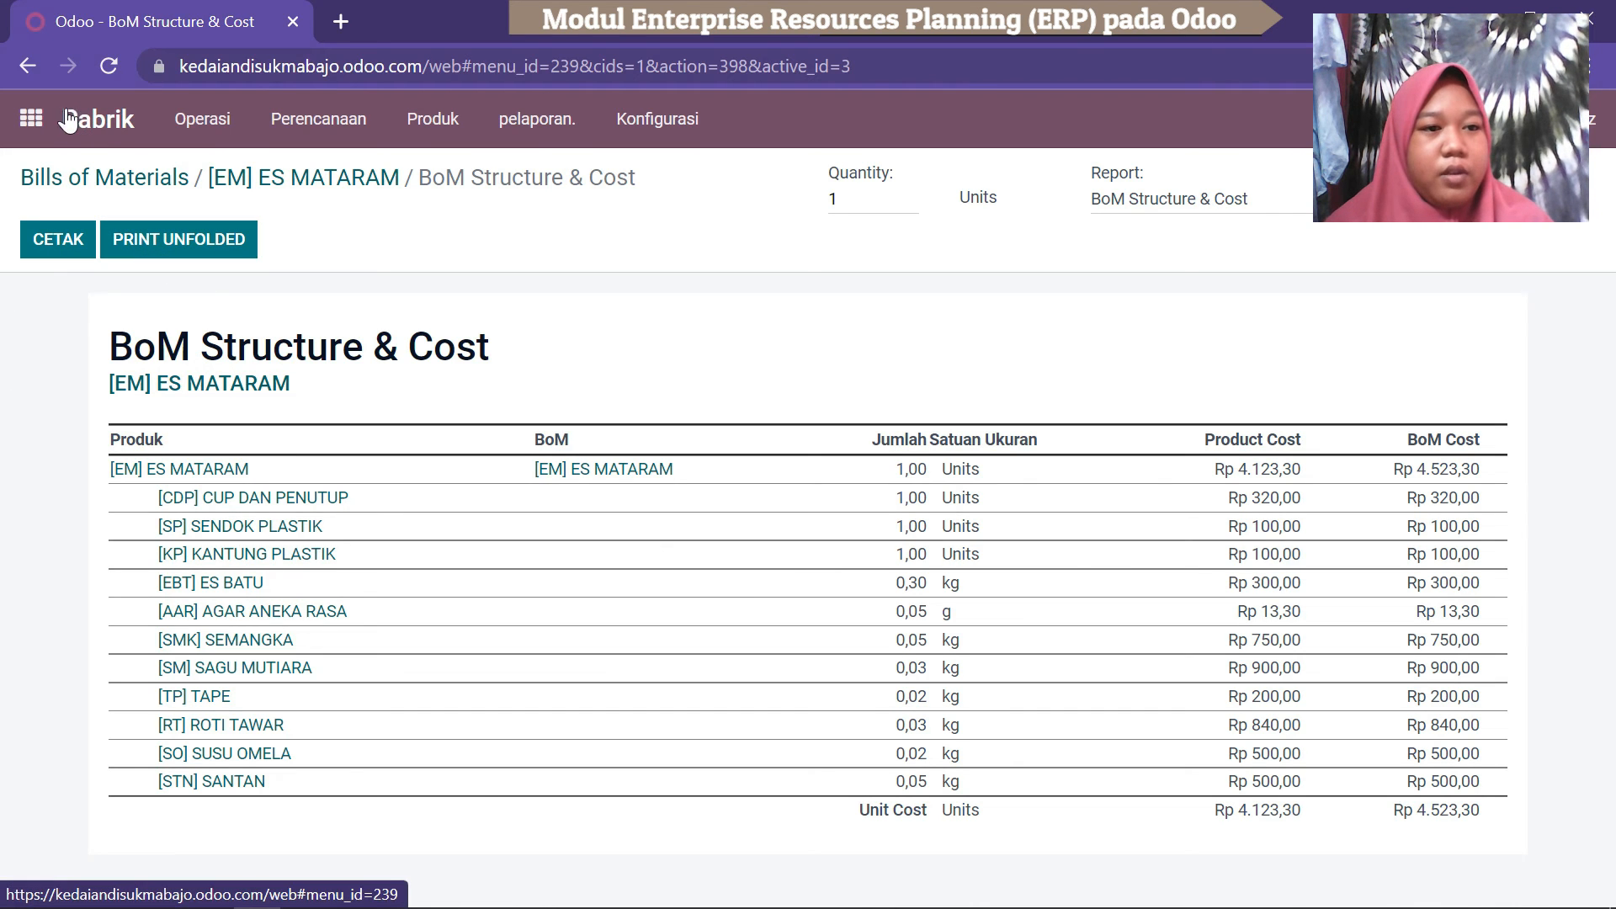
# Open the ES MATARAM product in the Persediaan module and compute its cost from the bill of materials.
pyautogui.click(32, 123)
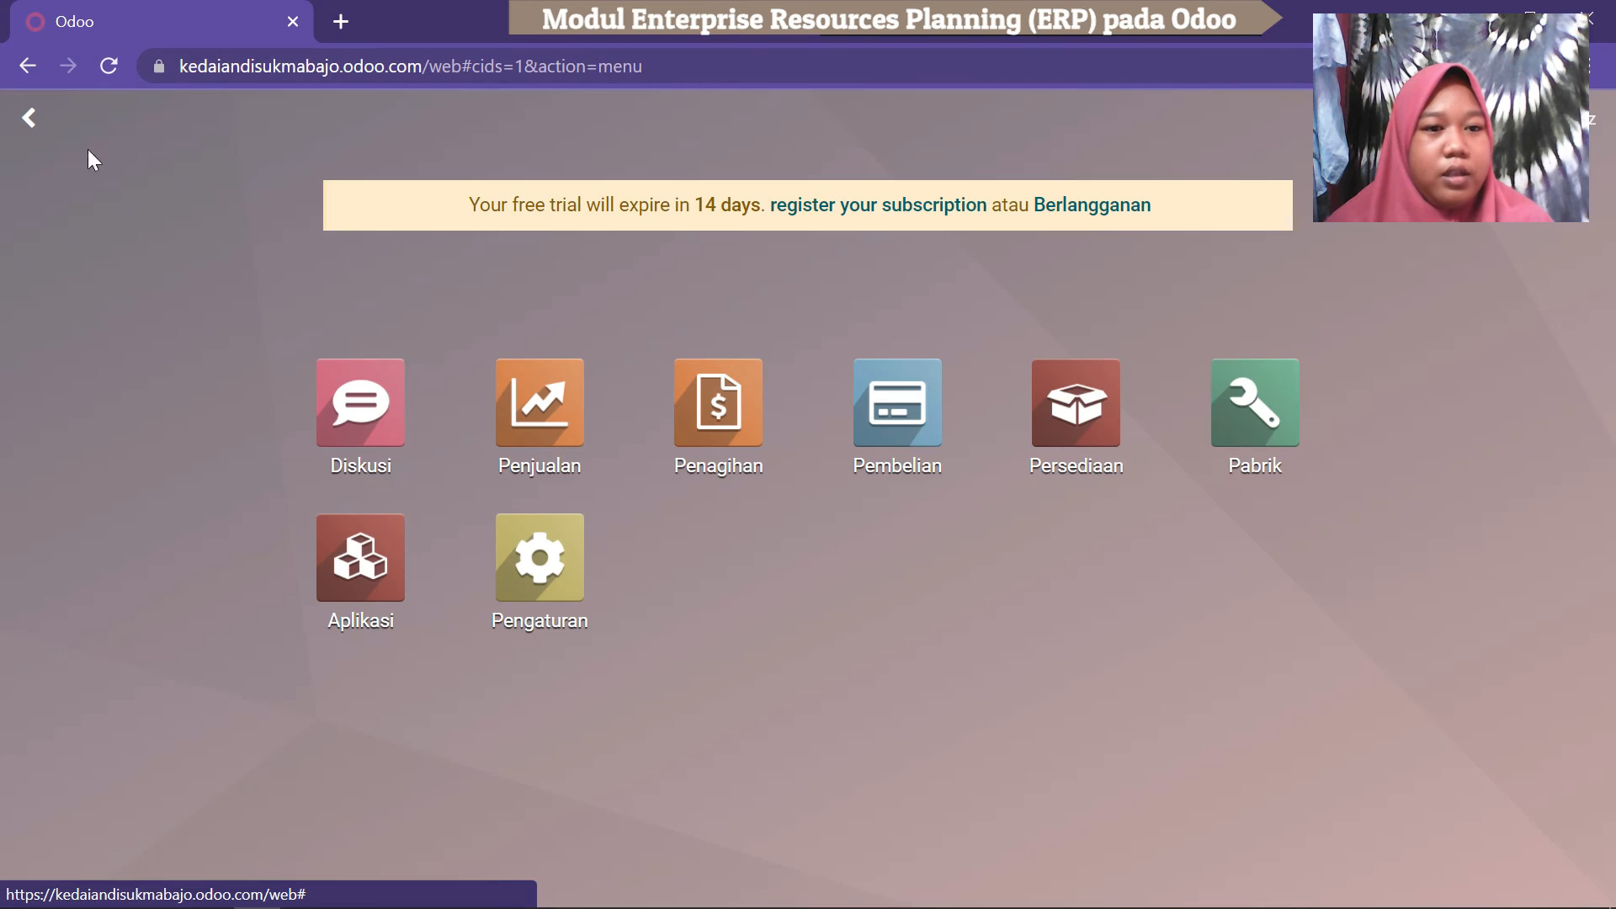
pyautogui.click(1077, 402)
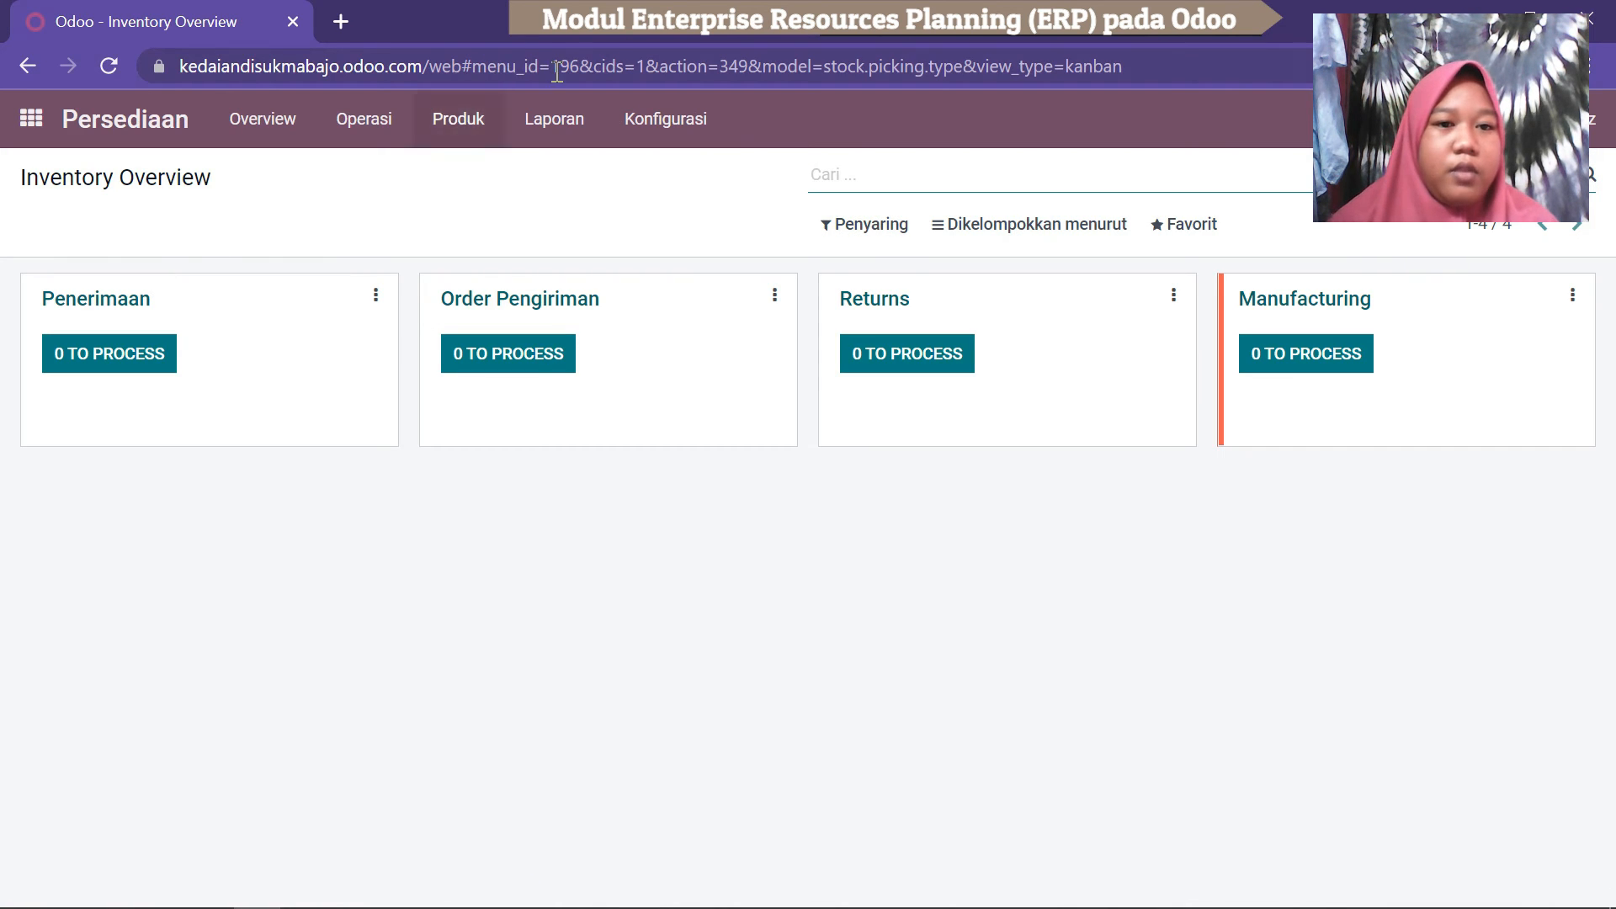
pyautogui.click(492, 125)
pyautogui.click(487, 172)
pyautogui.click(468, 125)
pyautogui.click(499, 175)
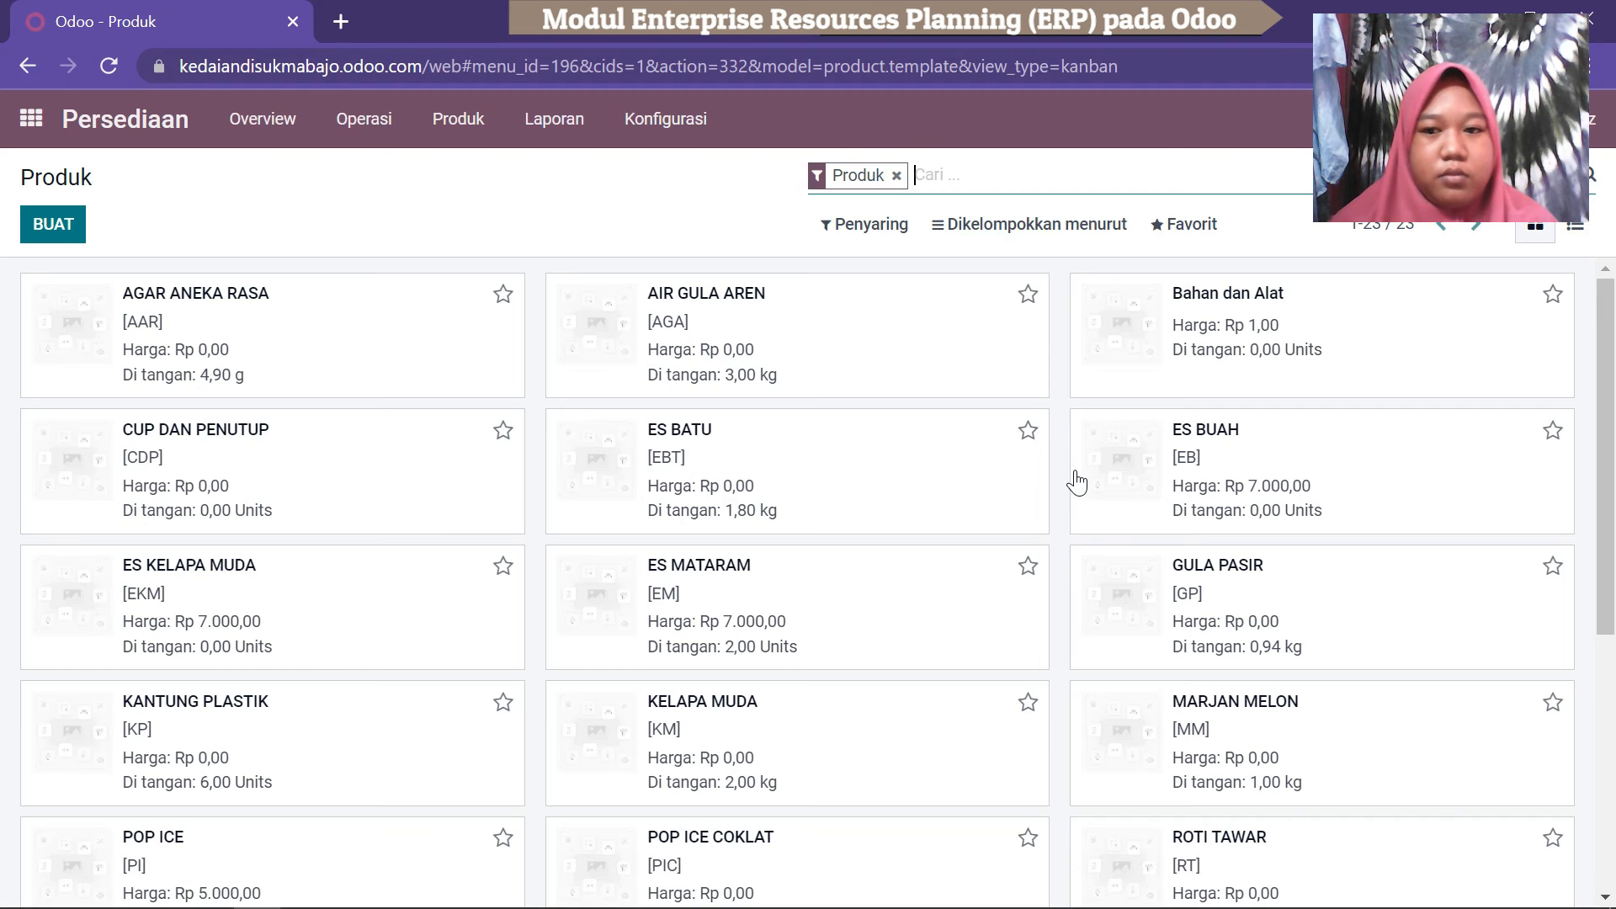
pyautogui.click(628, 599)
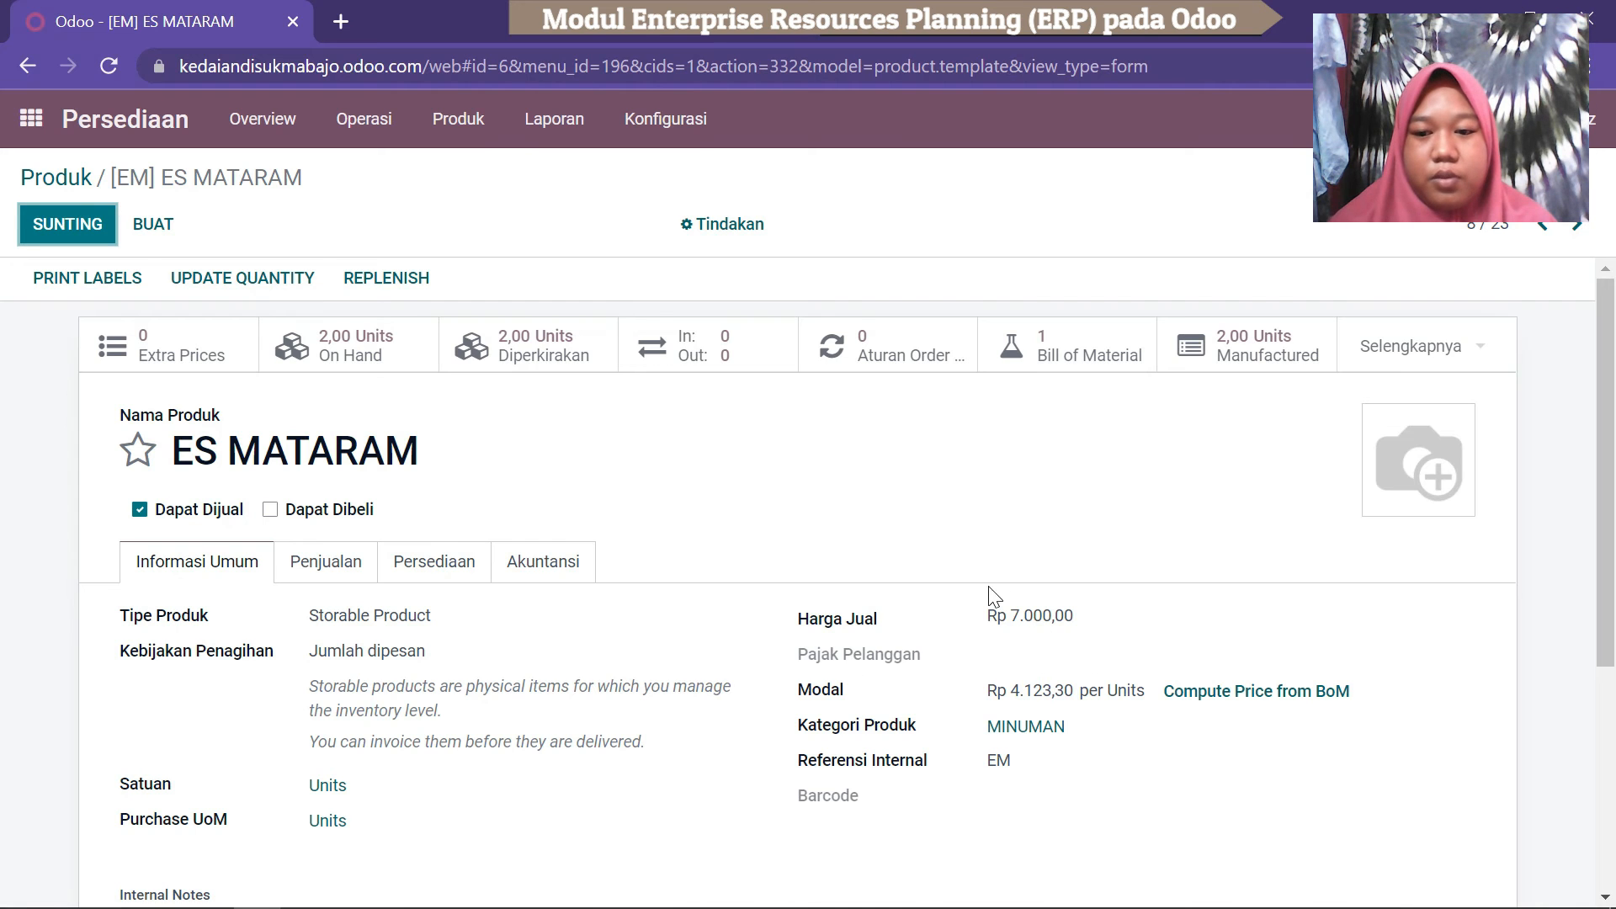
pyautogui.click(1290, 693)
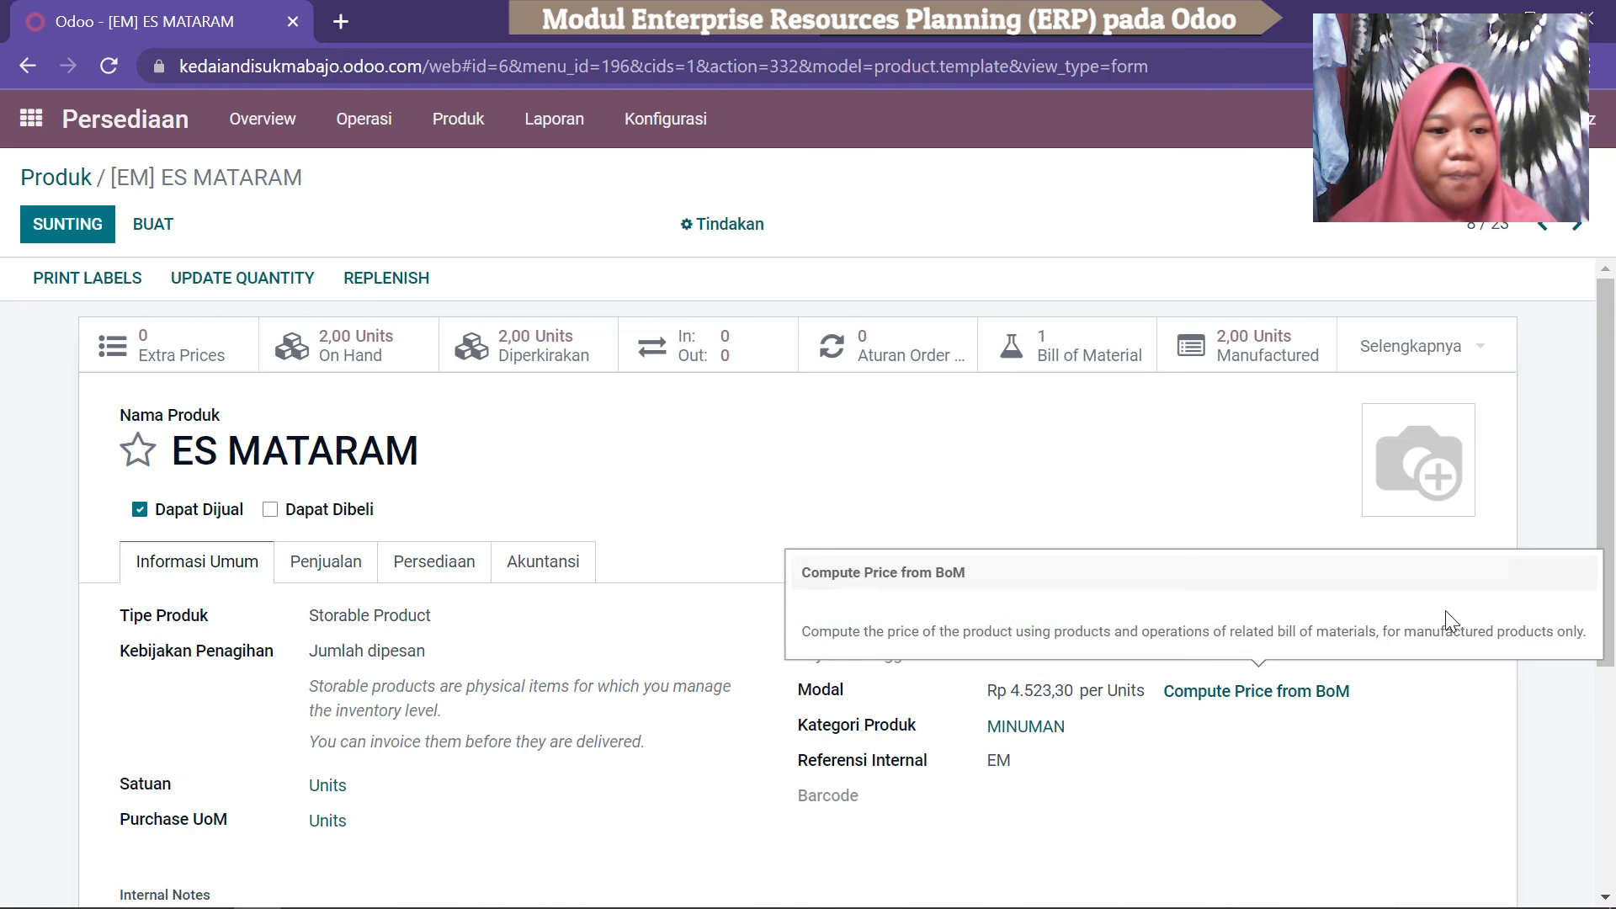
pyautogui.scroll(-4, 443, 465)
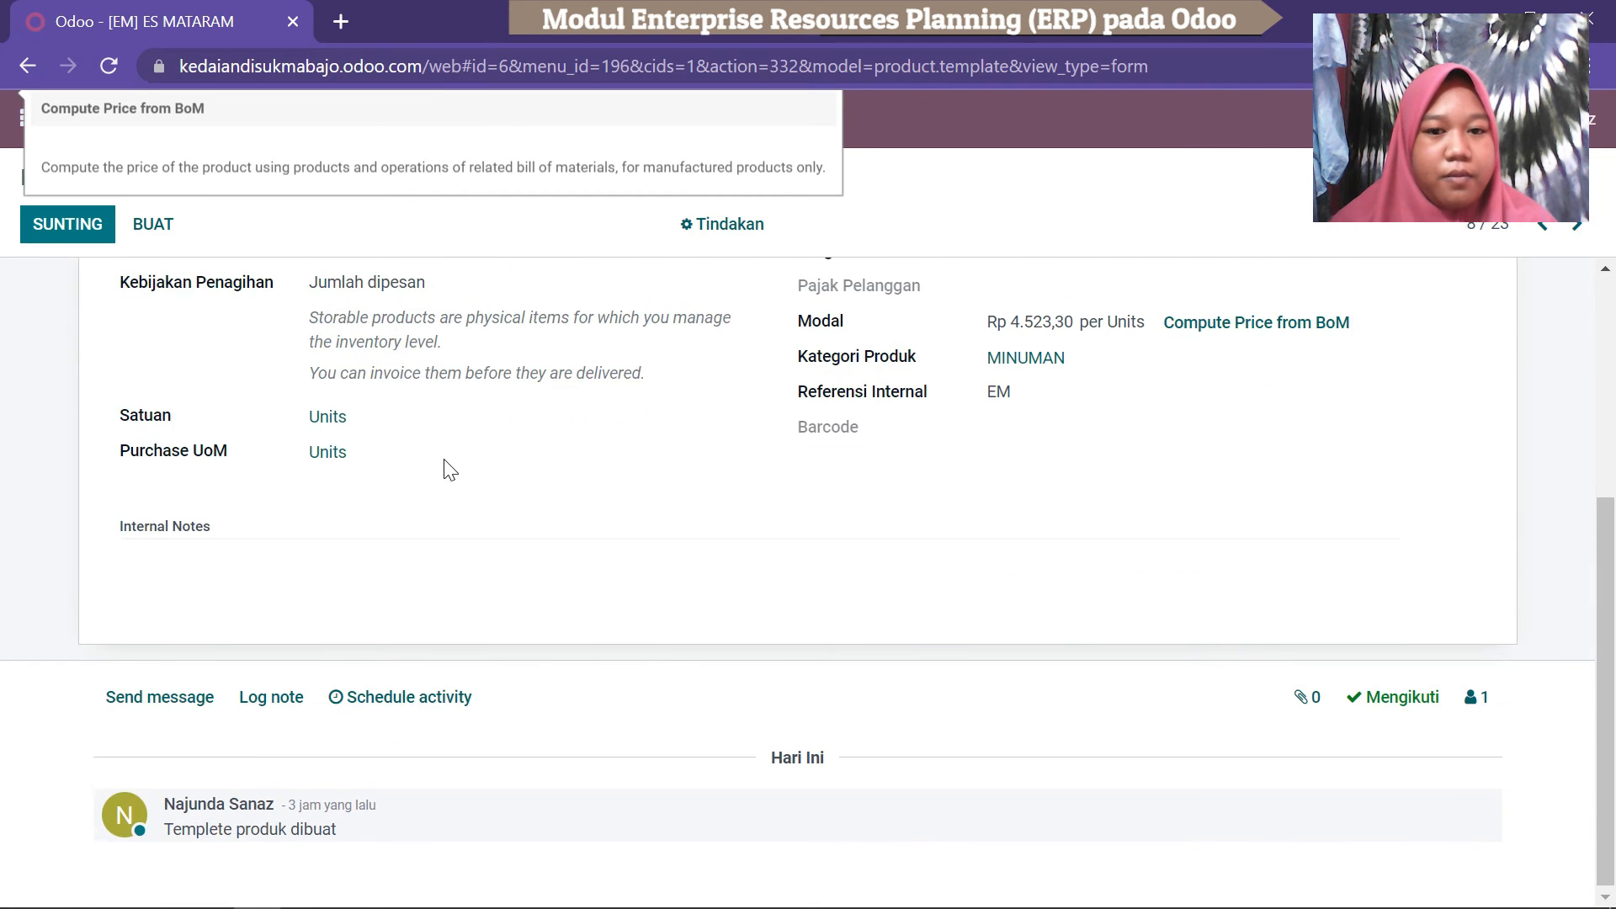
pyautogui.scroll(4, 447, 468)
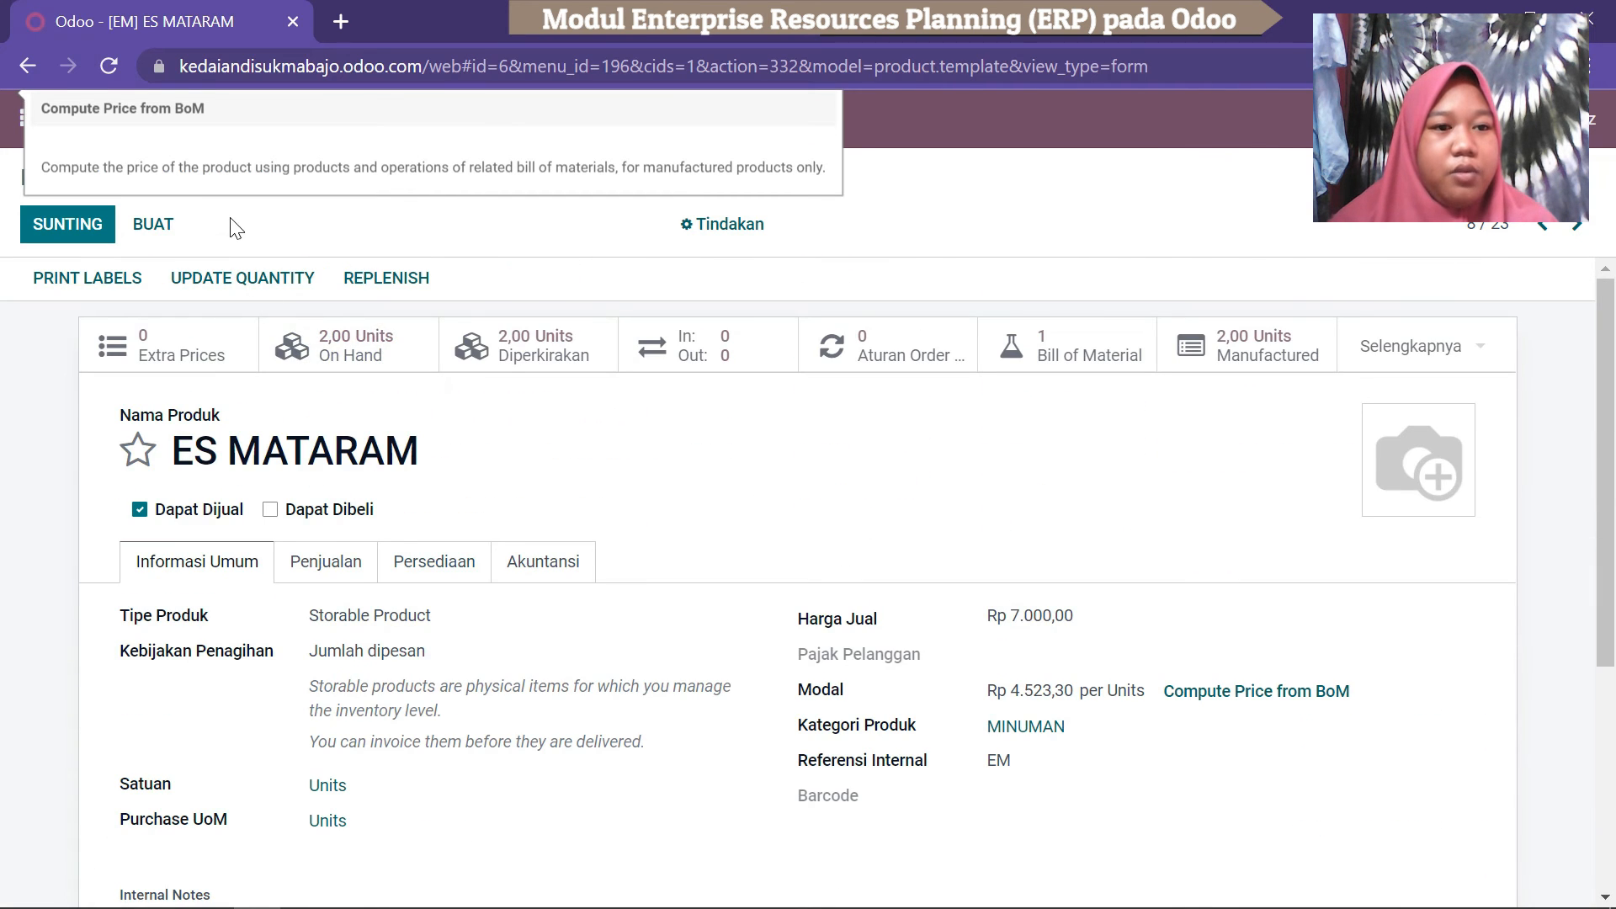
# Start a new manufacturing order in the Pabrik module with ES MATARAM as its product and review the component lines.
pyautogui.click(27, 119)
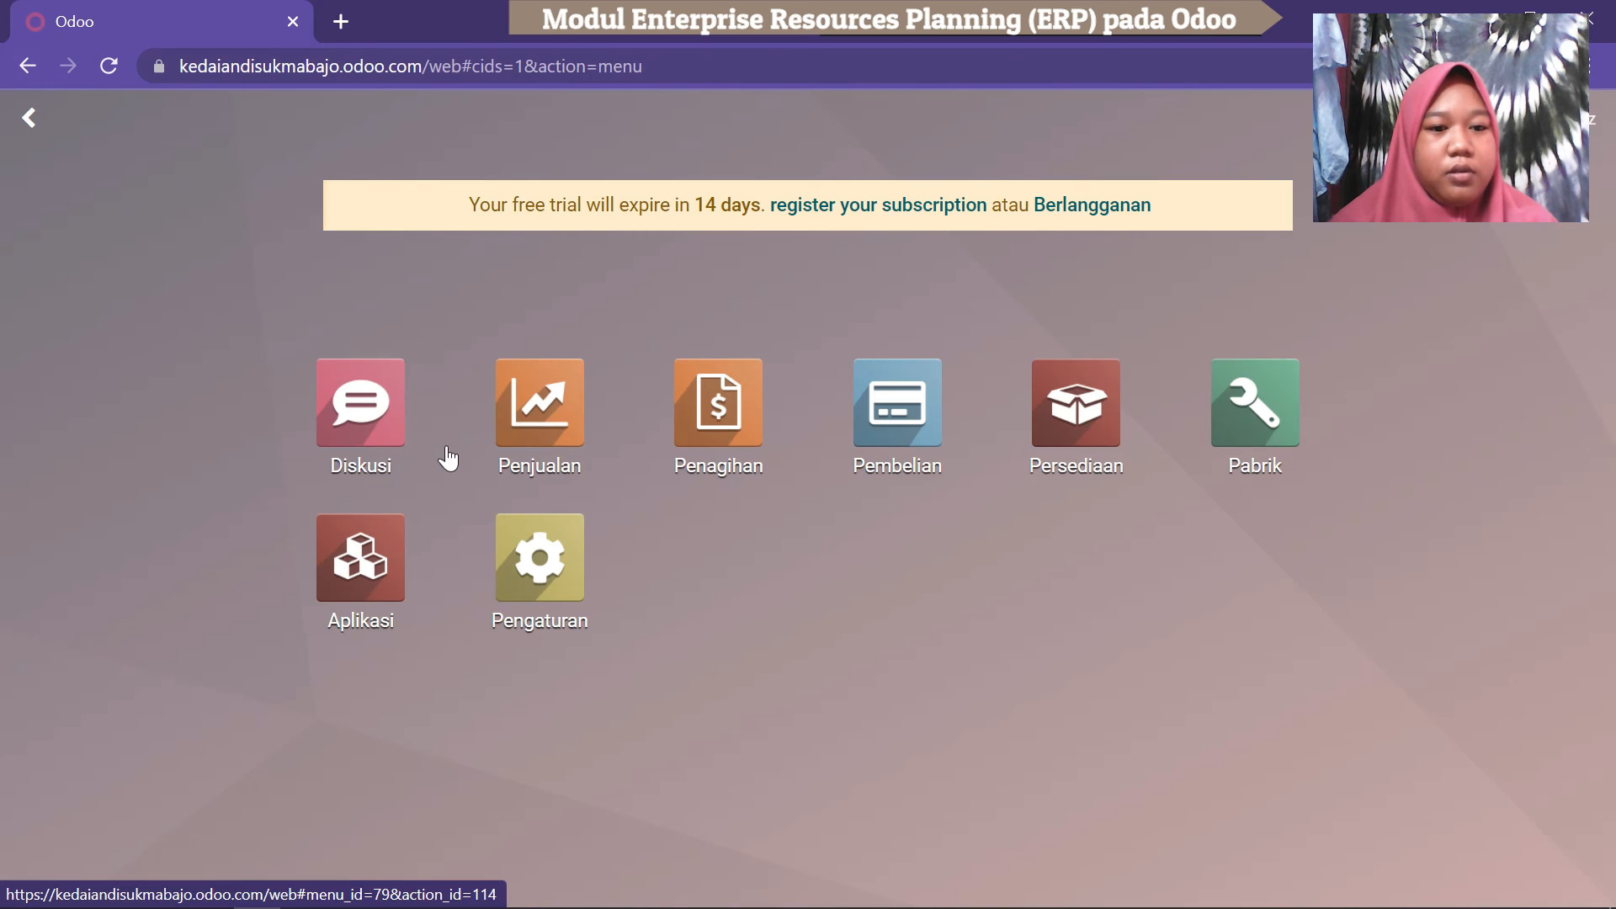
pyautogui.click(1258, 396)
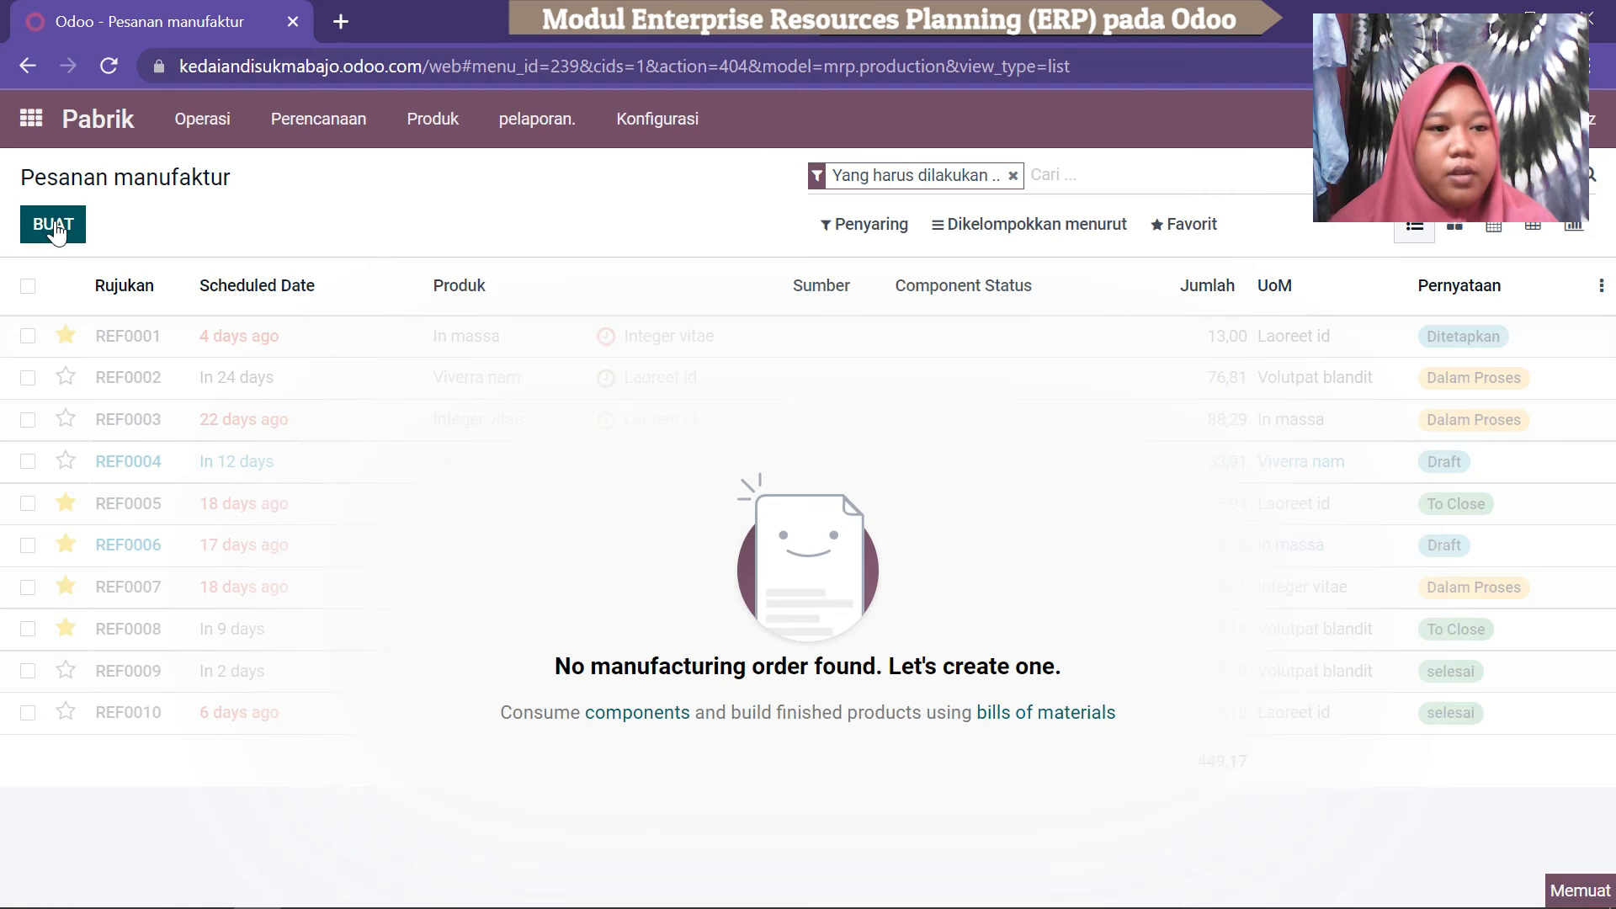
pyautogui.click(54, 229)
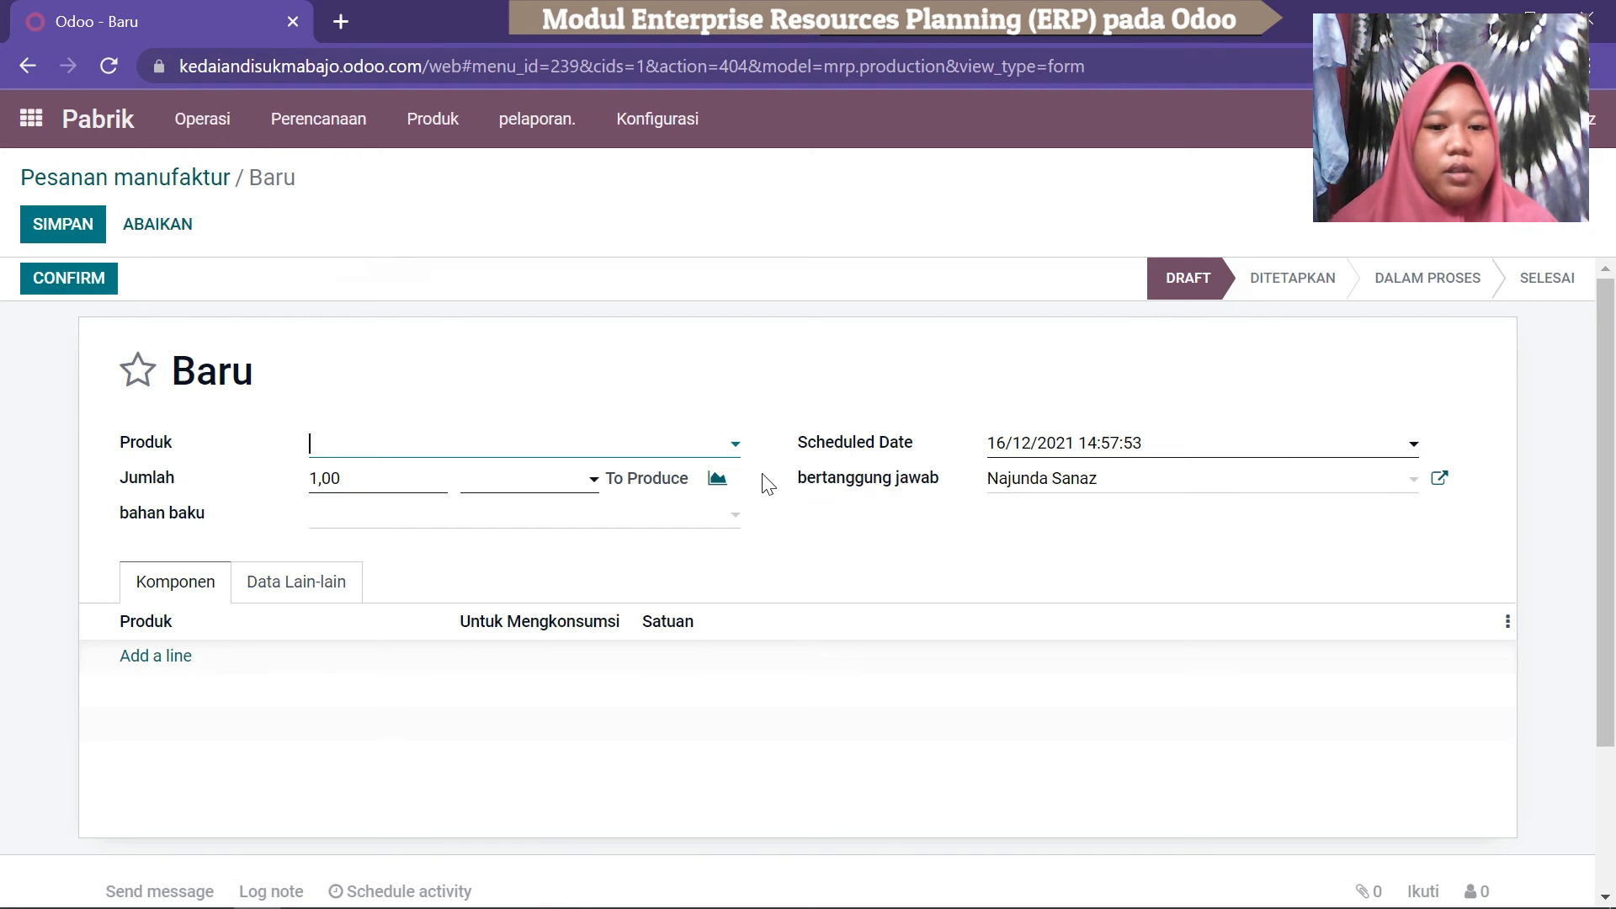
pyautogui.click(734, 446)
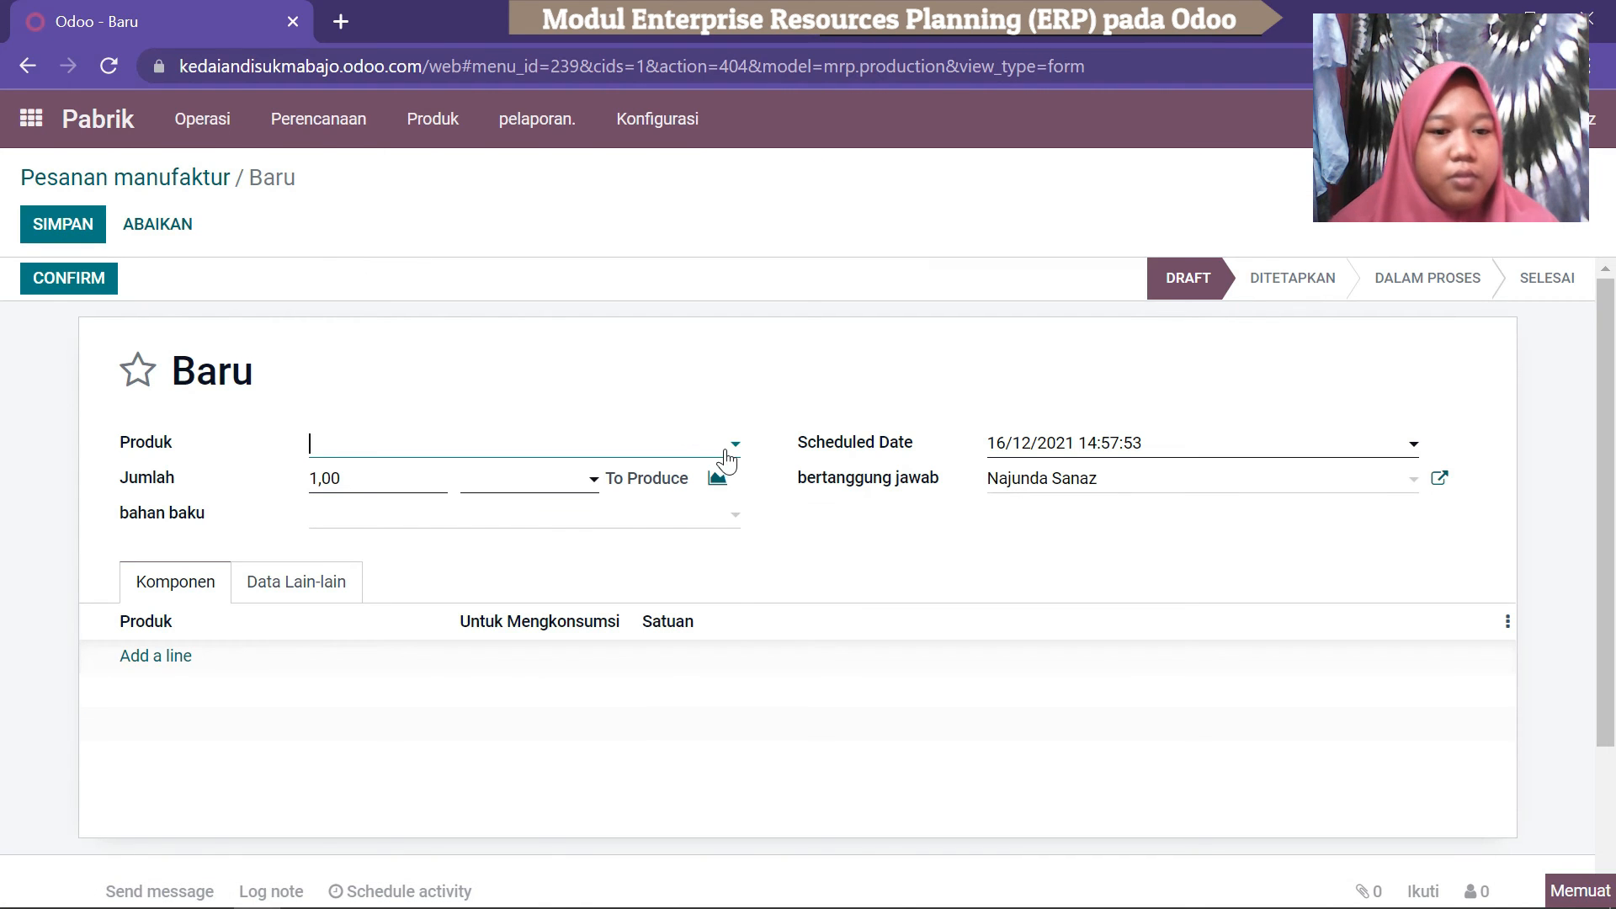
pyautogui.click(729, 449)
pyautogui.click(729, 449)
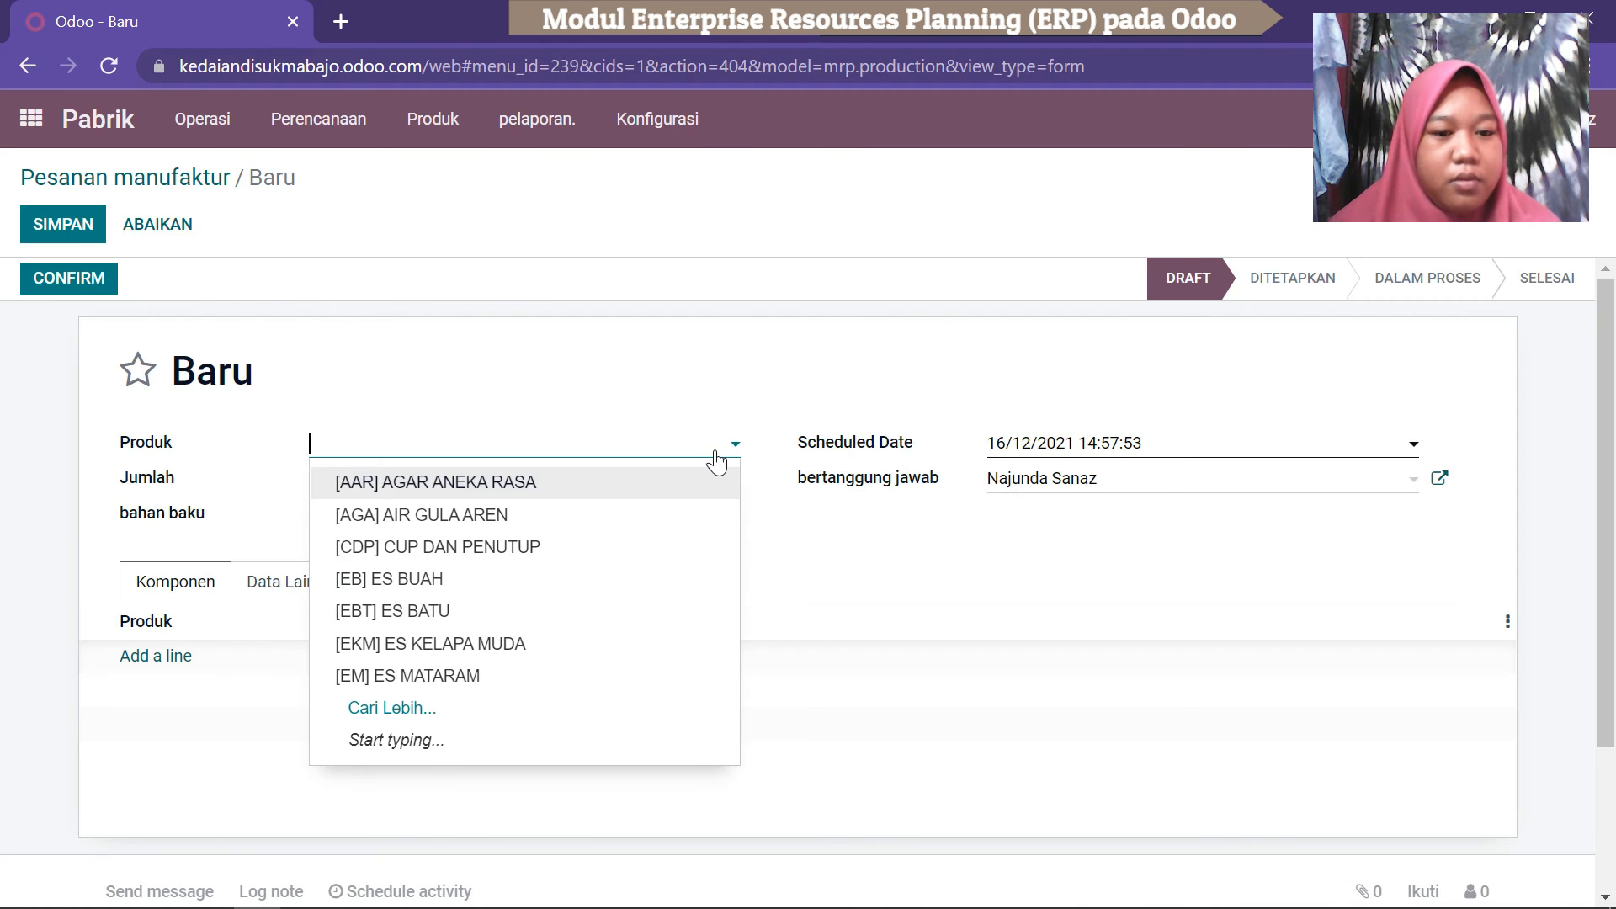
pyautogui.click(516, 687)
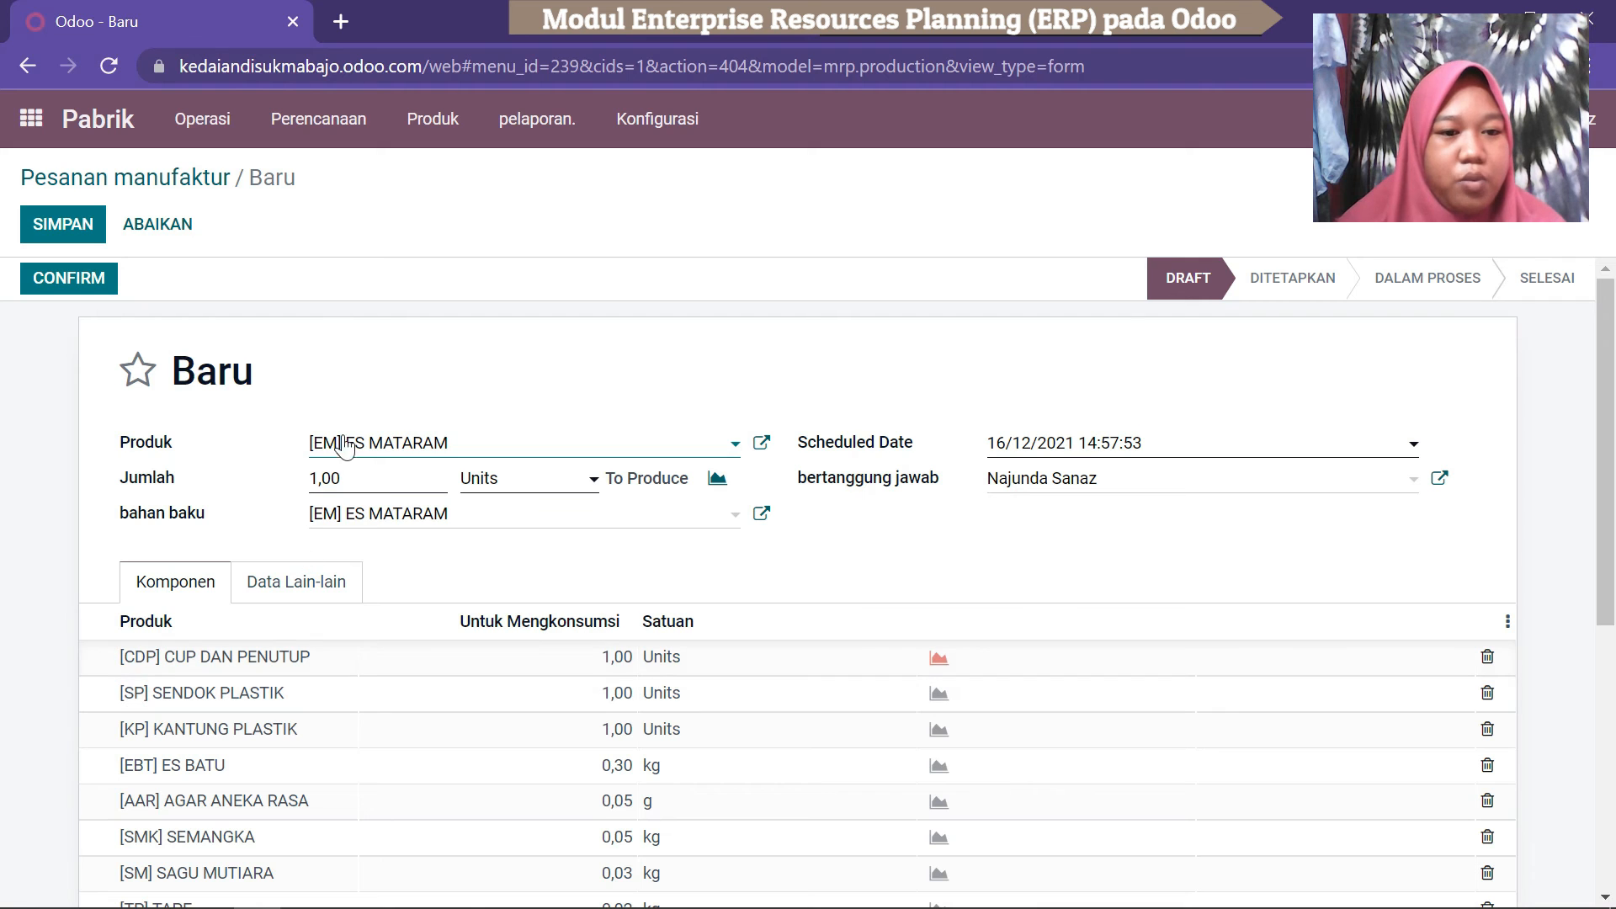
pyautogui.moveTo(1608, 405); pyautogui.dragTo(1594, 458)
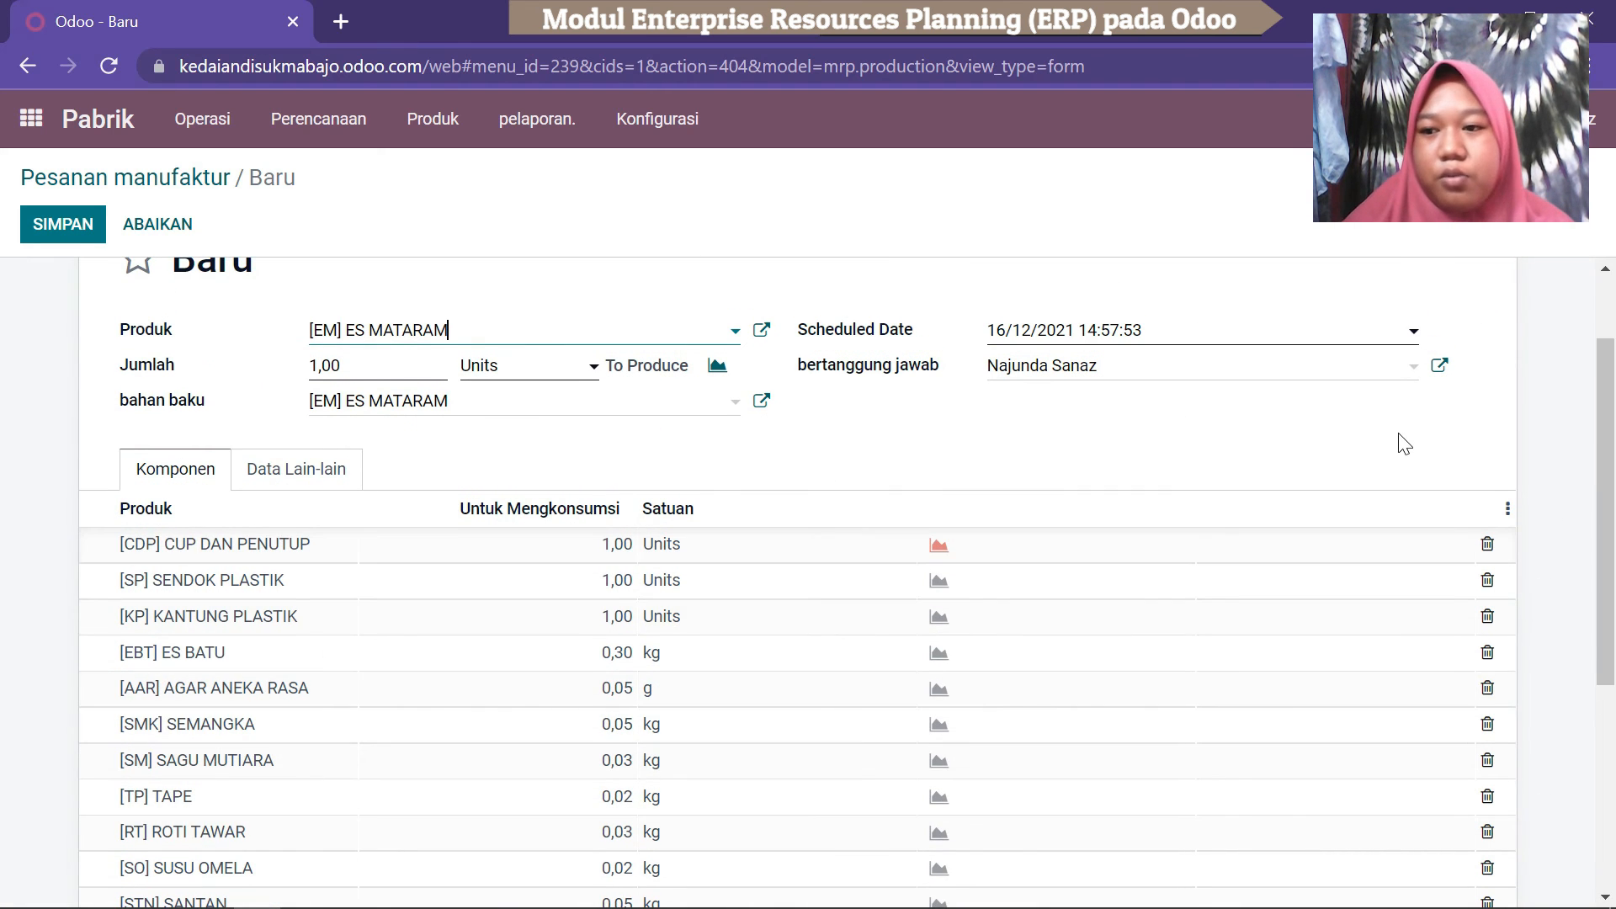
pyautogui.scroll(-3, 1593, 505)
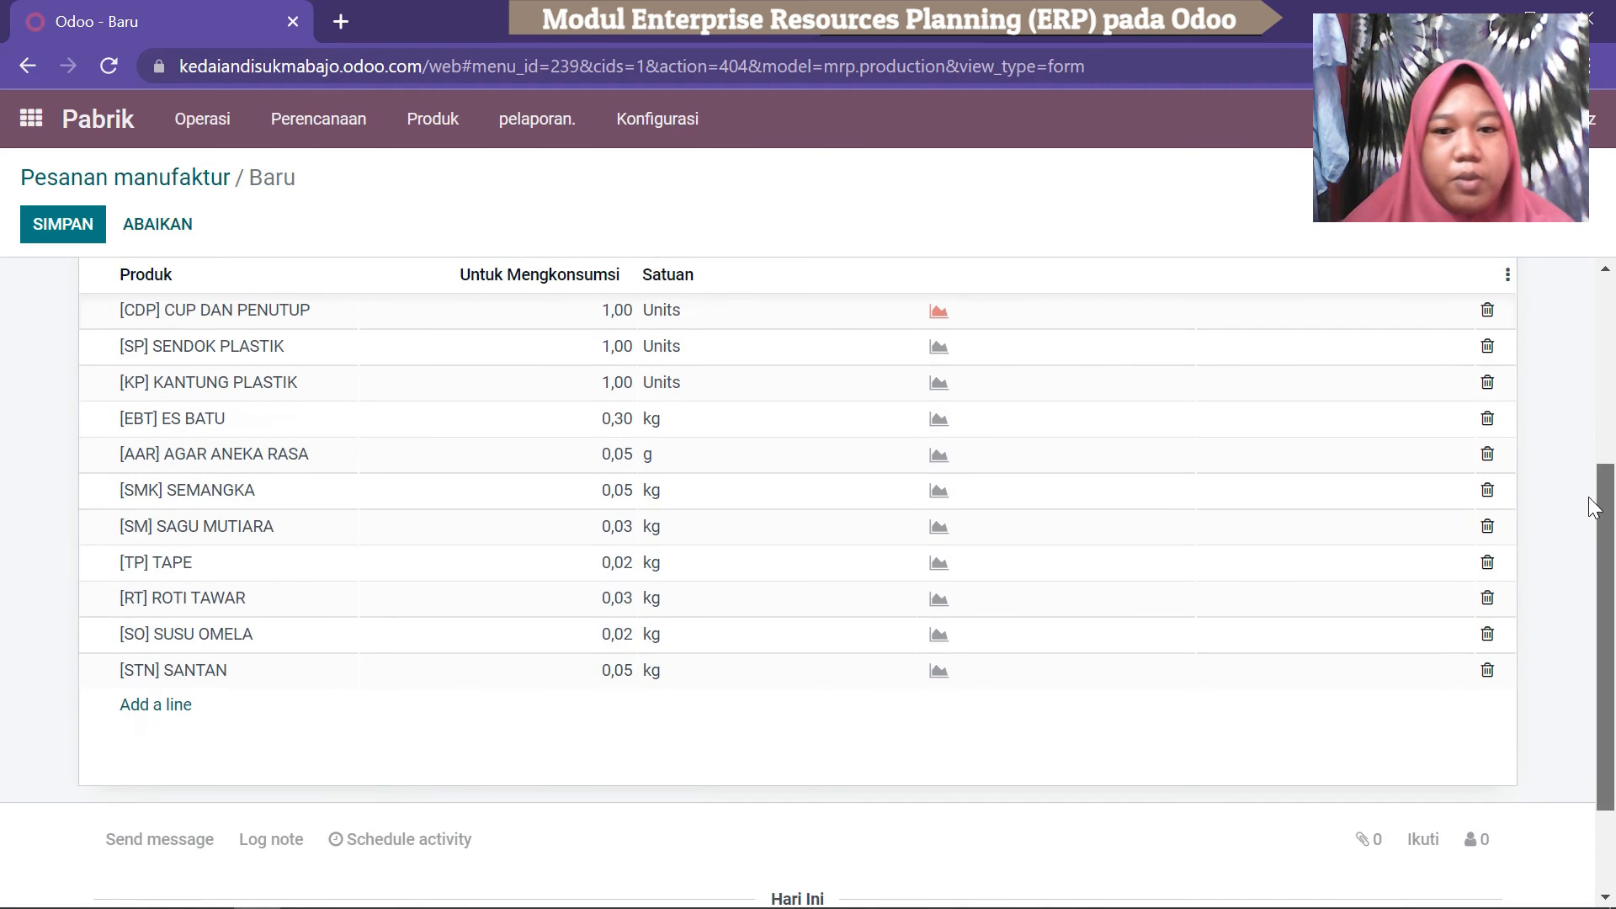
pyautogui.scroll(1, 1593, 508)
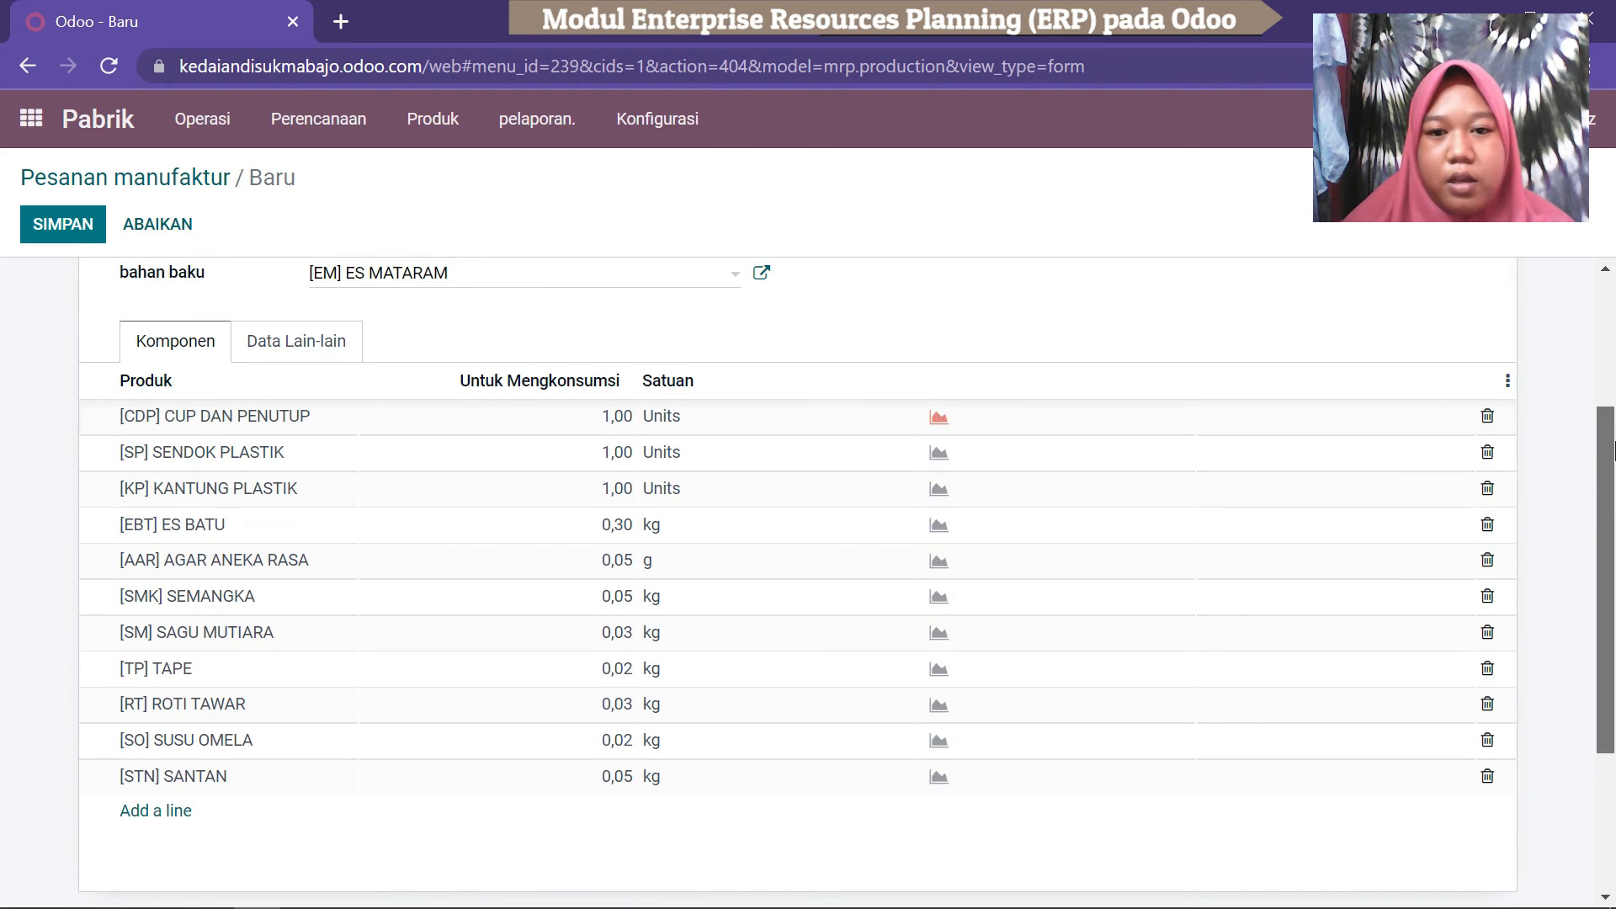
# Set the ES MATARAM manufacturing order's scheduled date to 17/12/2021 and confirm the order.
pyautogui.click(940, 428)
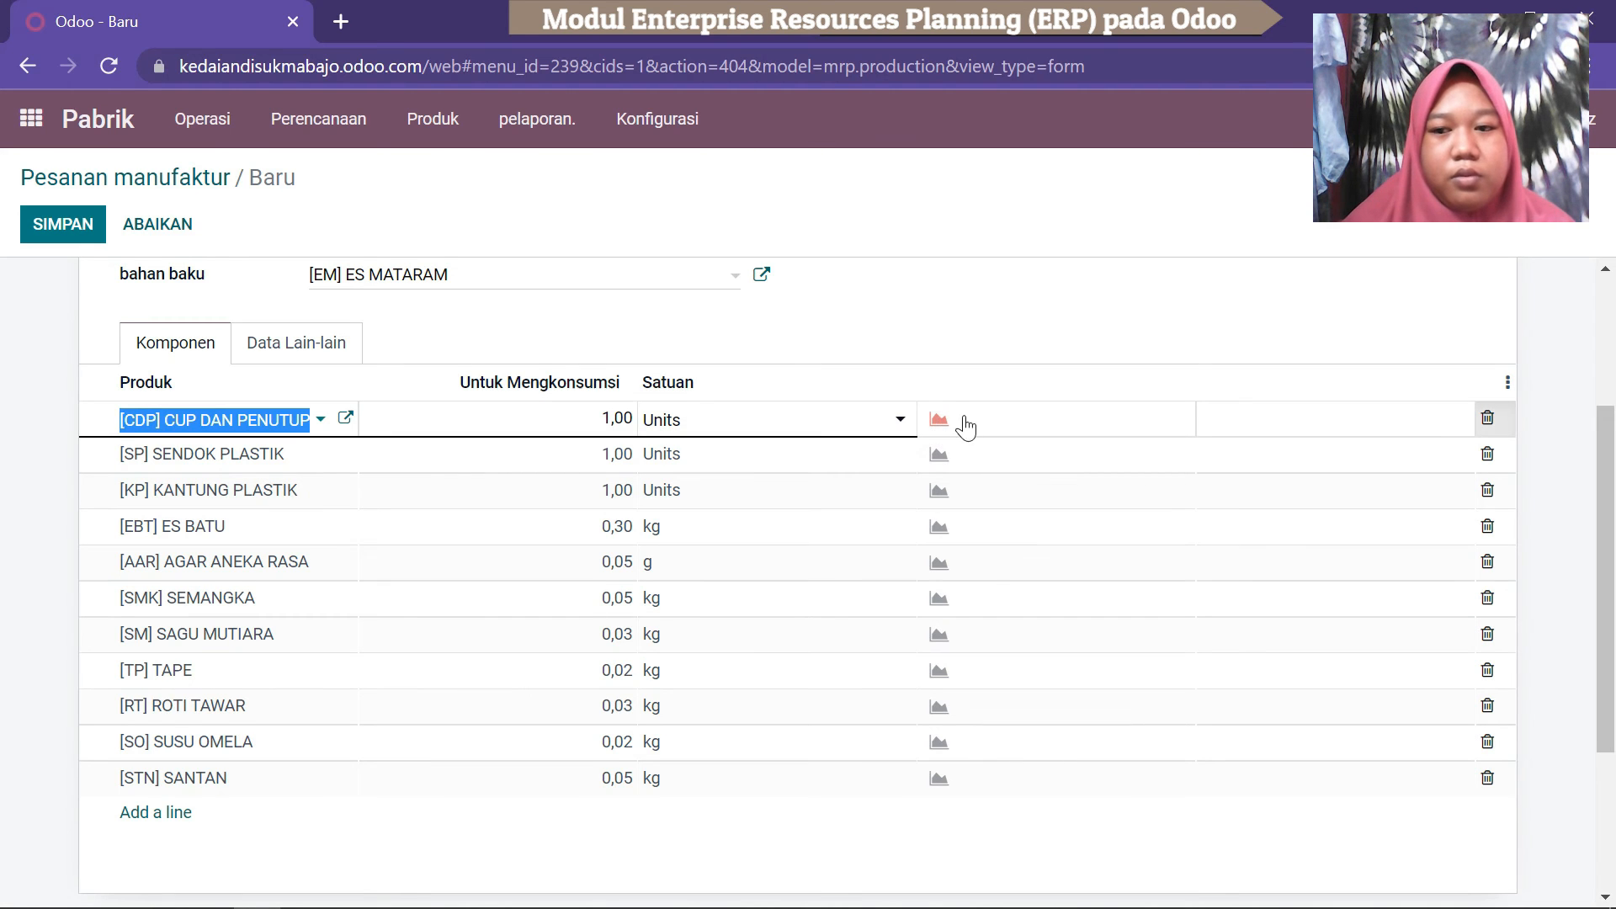
pyautogui.moveTo(1611, 482); pyautogui.dragTo(1614, 241)
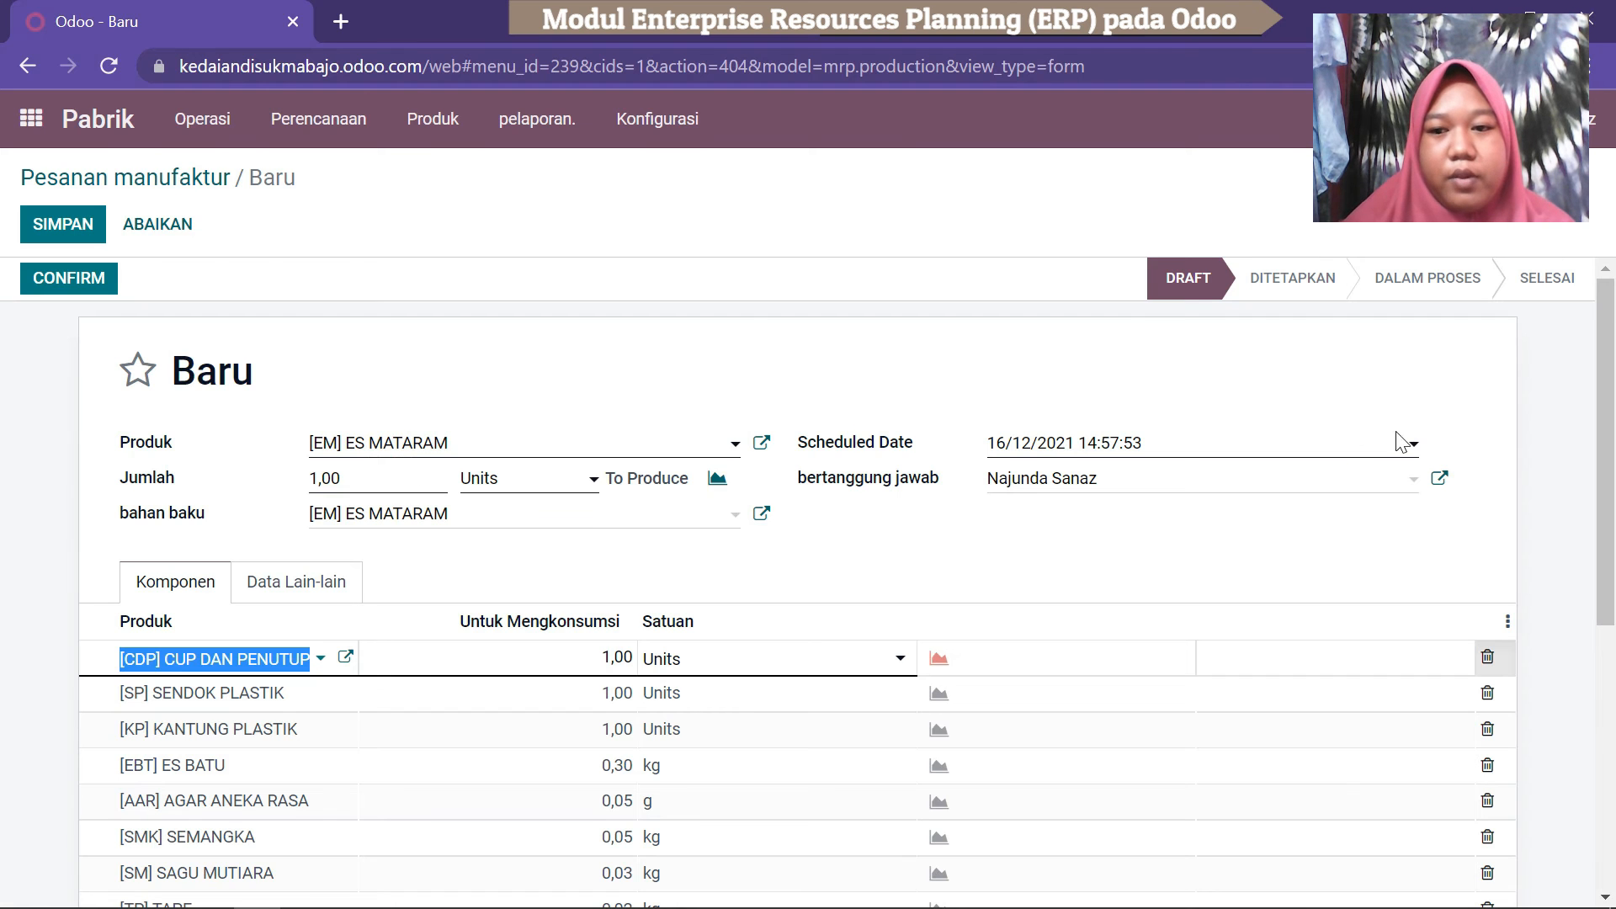
pyautogui.click(1411, 451)
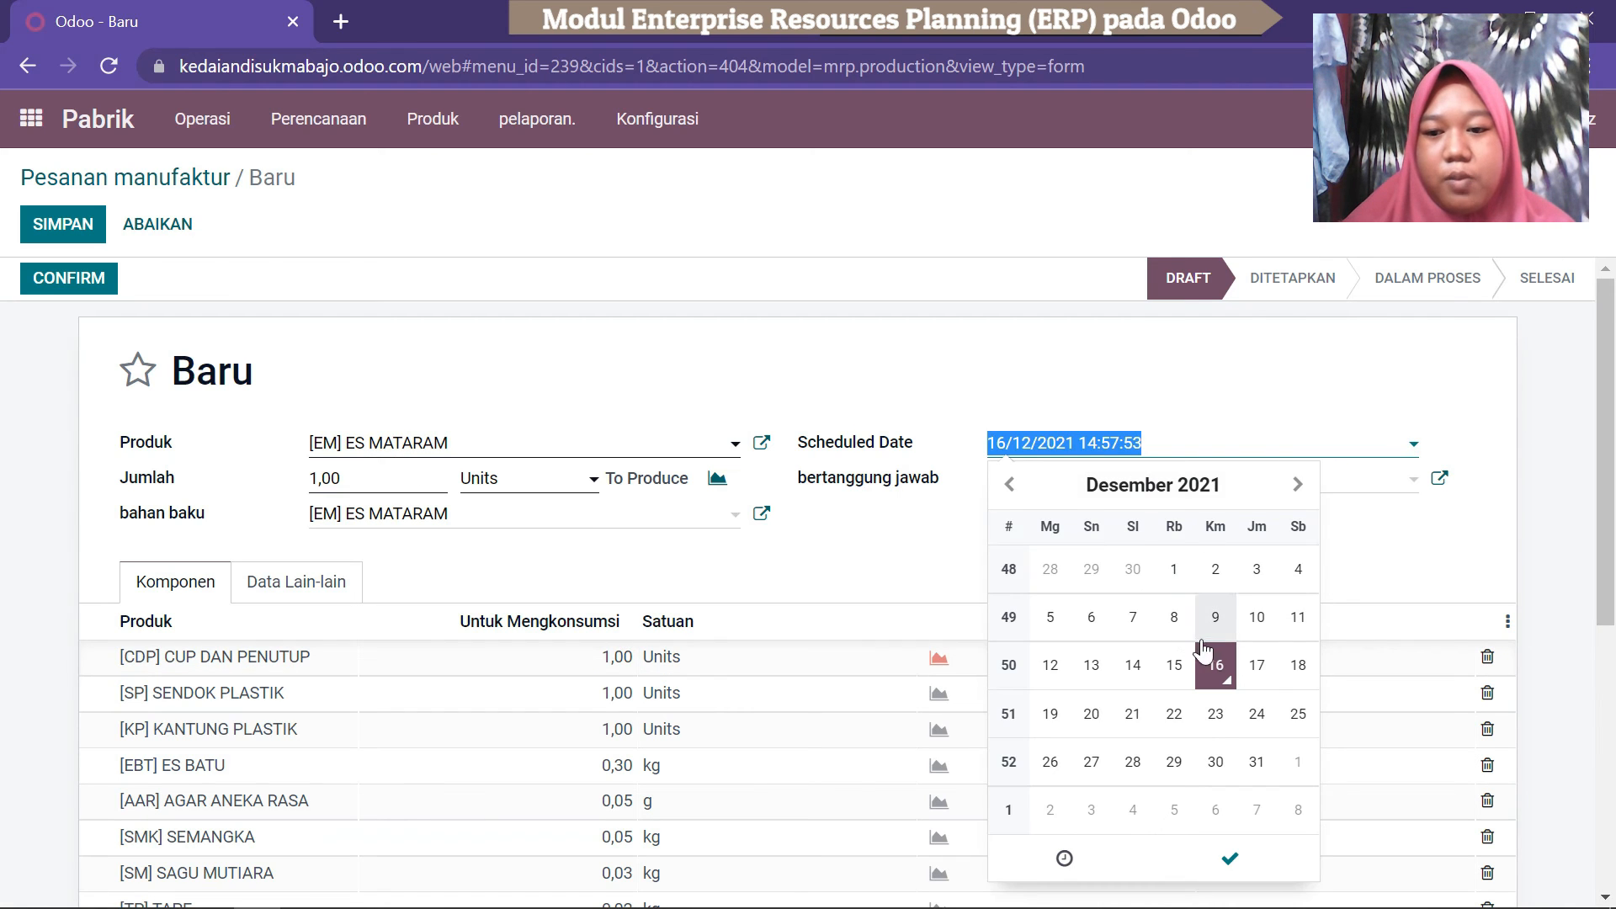
pyautogui.click(1255, 671)
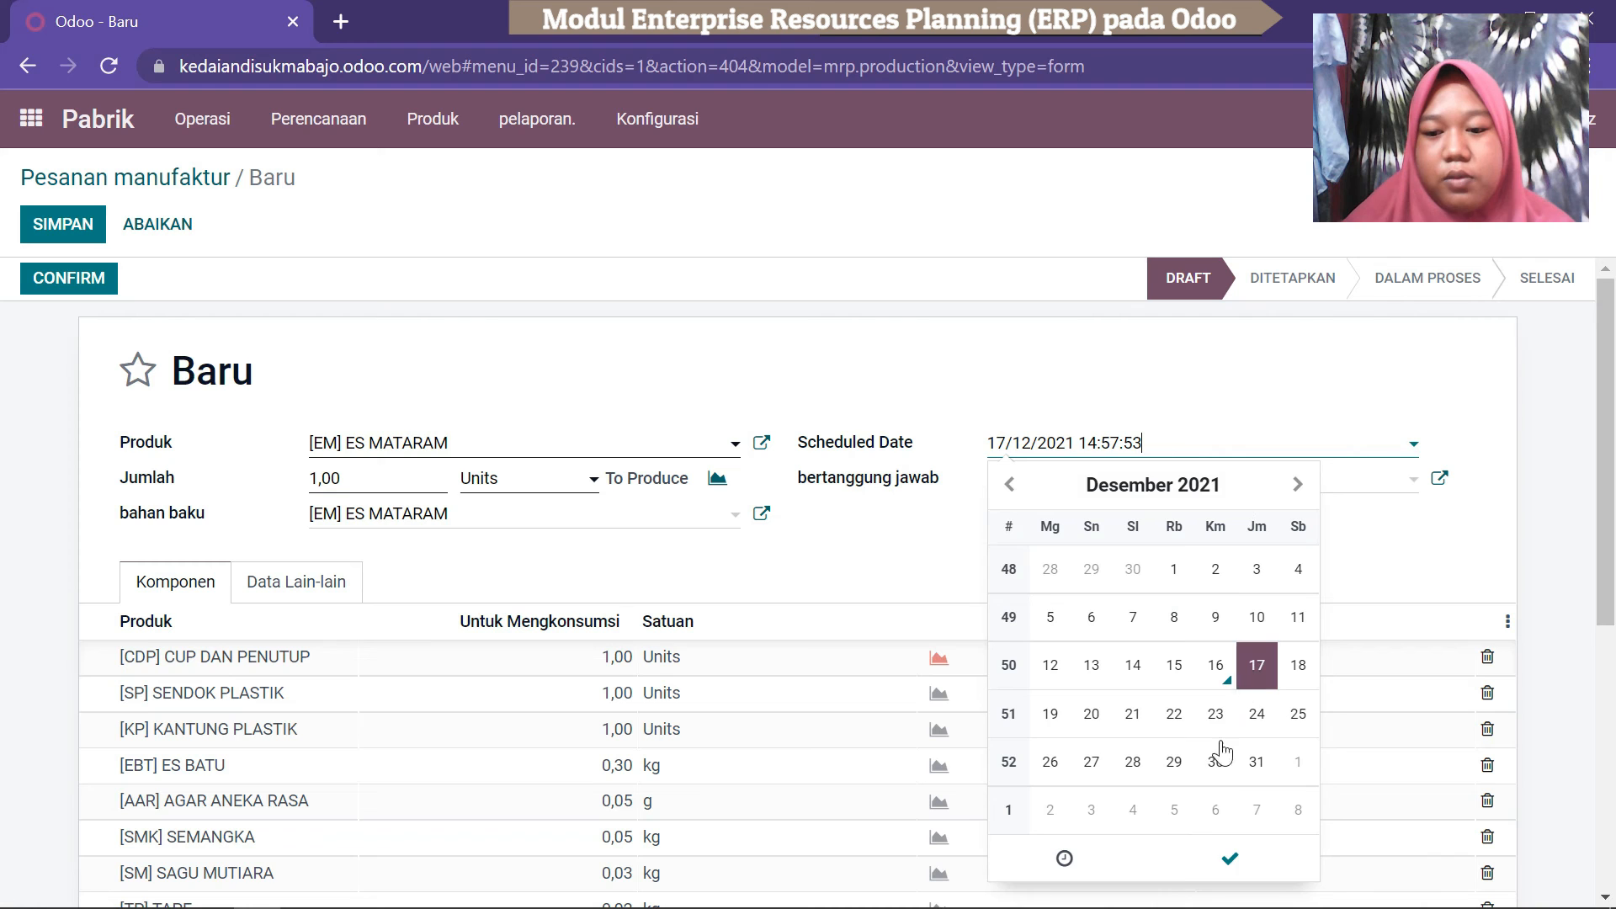
pyautogui.click(1229, 859)
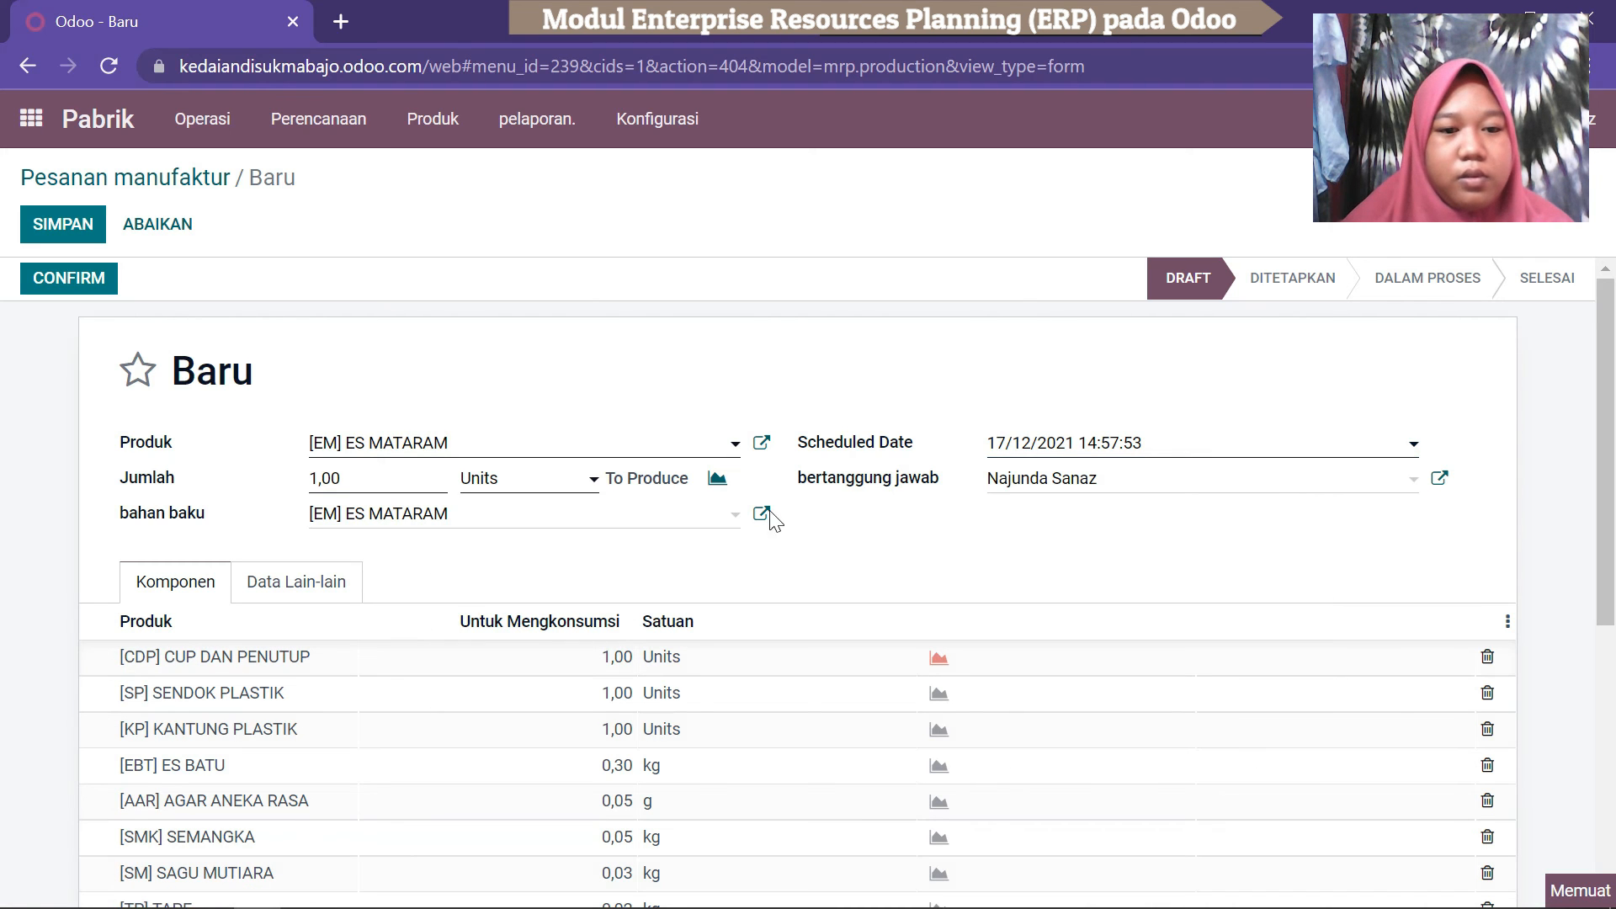
pyautogui.moveTo(1614, 449)
pyautogui.mouseDown()
pyautogui.moveTo(1608, 719)
pyautogui.moveTo(1609, 430)
pyautogui.mouseUp()
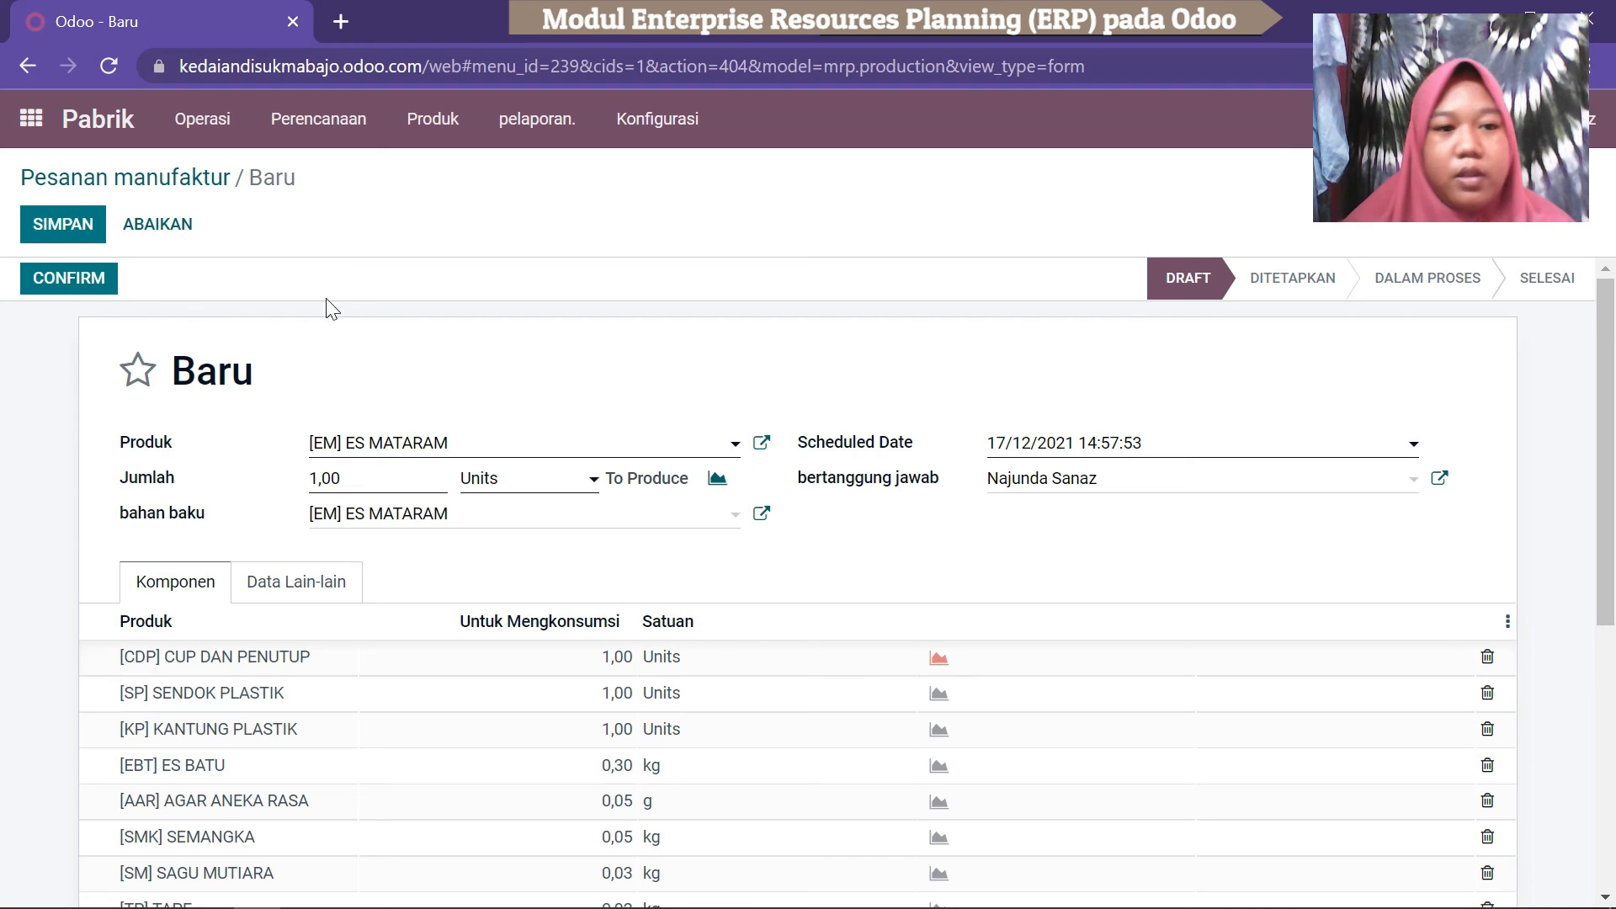
pyautogui.click(78, 284)
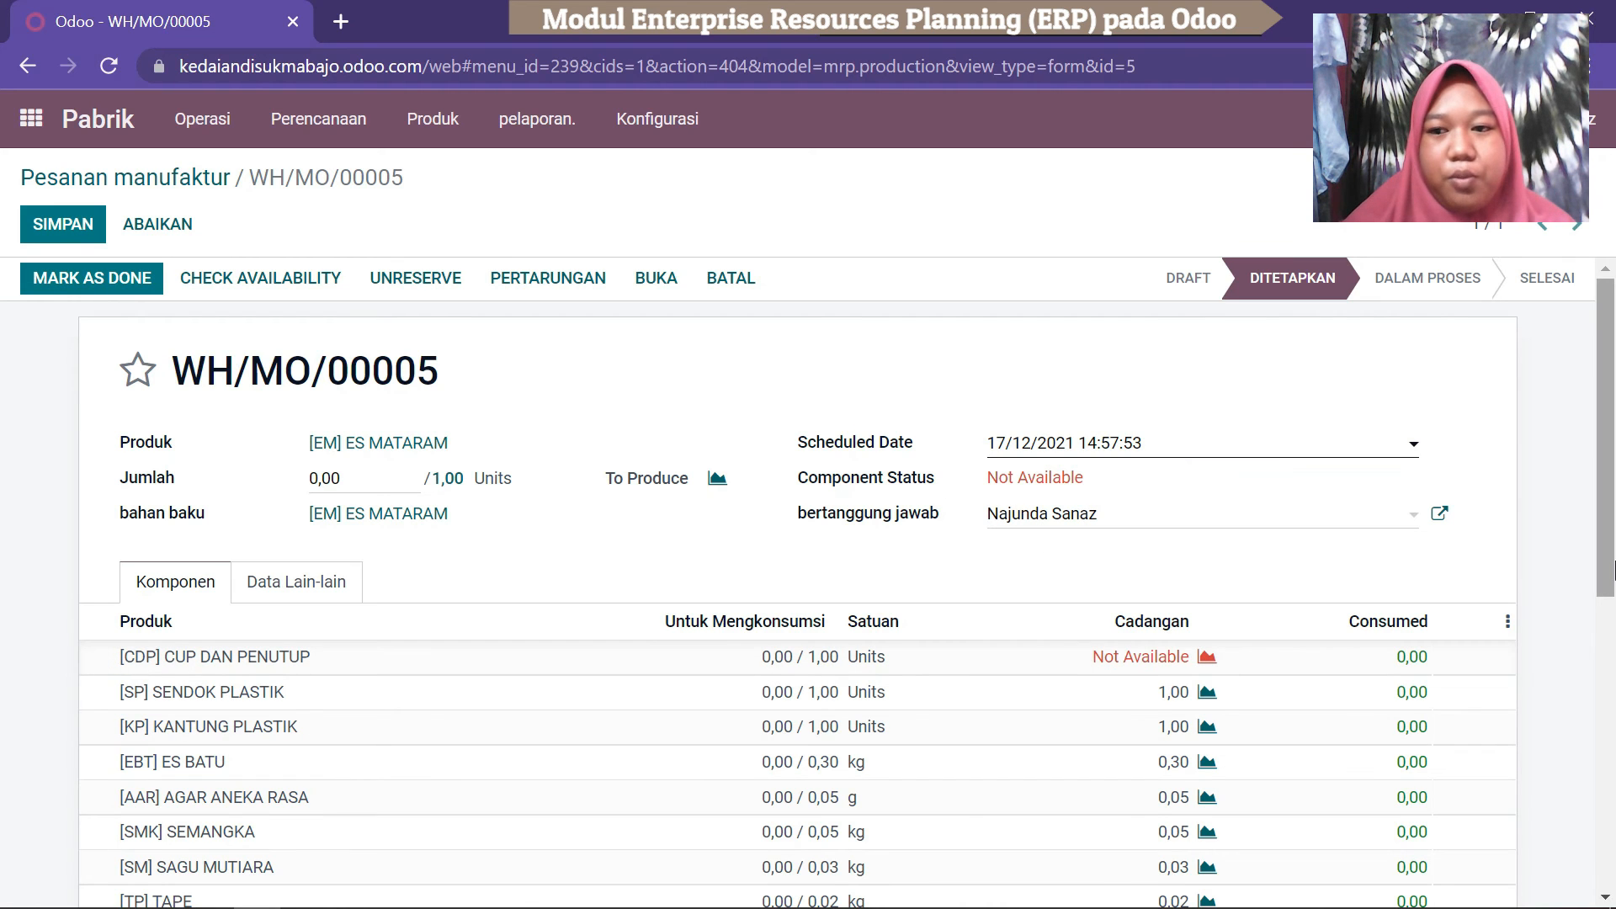
# Check the forecasted report of the CUP DAN PENUTUP component and its on-hand stock in the Persediaan product list.
pyautogui.click(1207, 661)
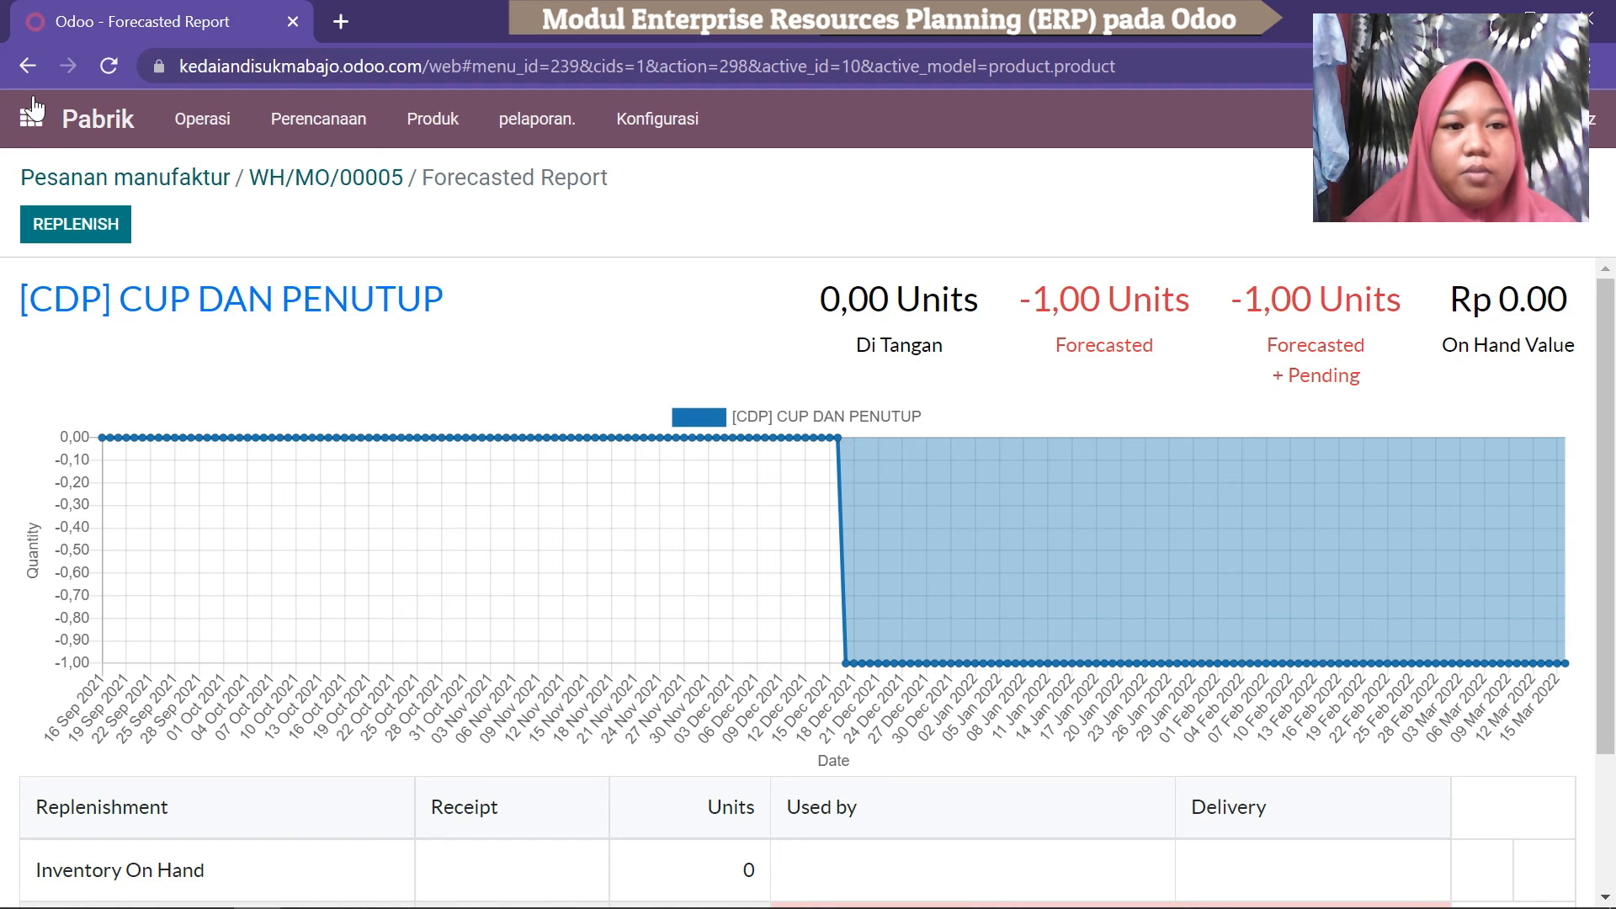
pyautogui.click(415, 133)
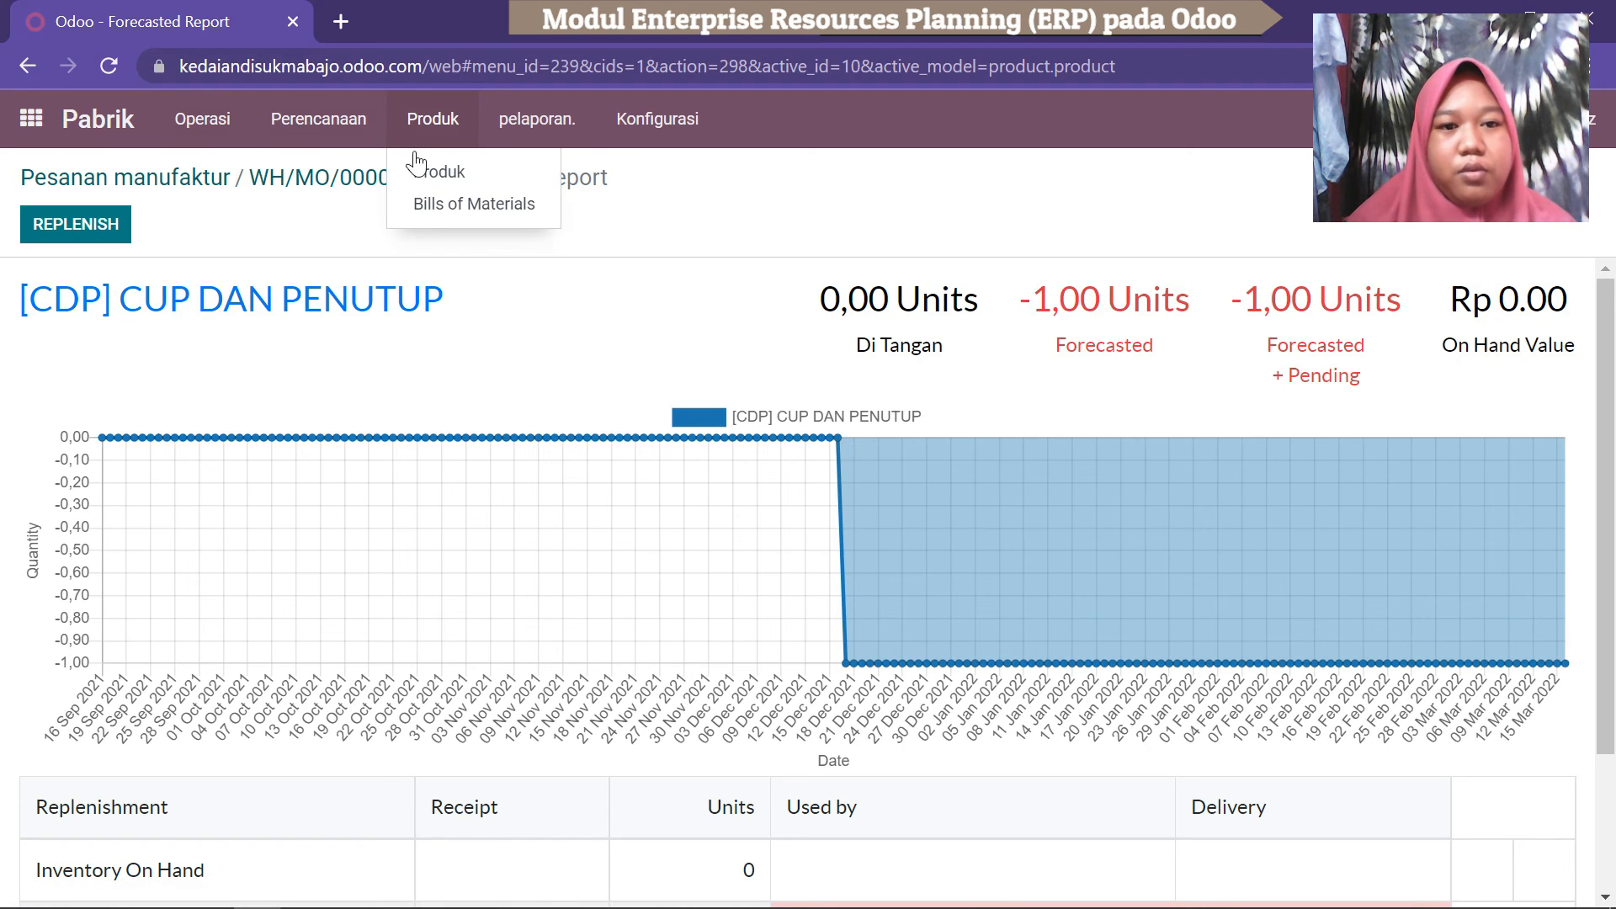
pyautogui.click(25, 122)
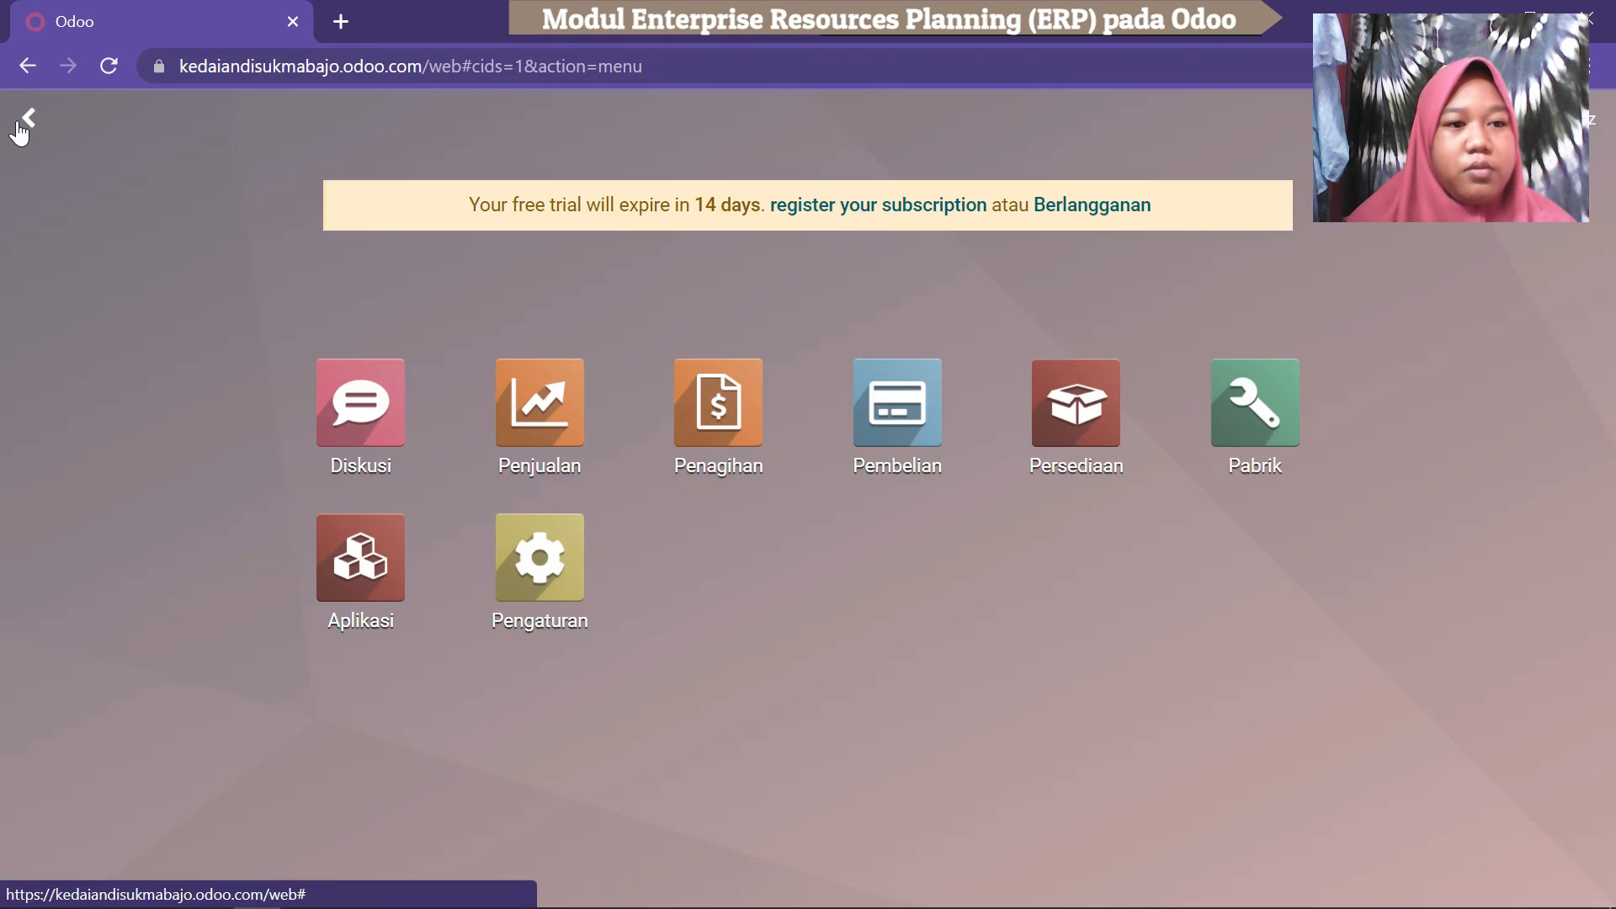
pyautogui.click(1080, 419)
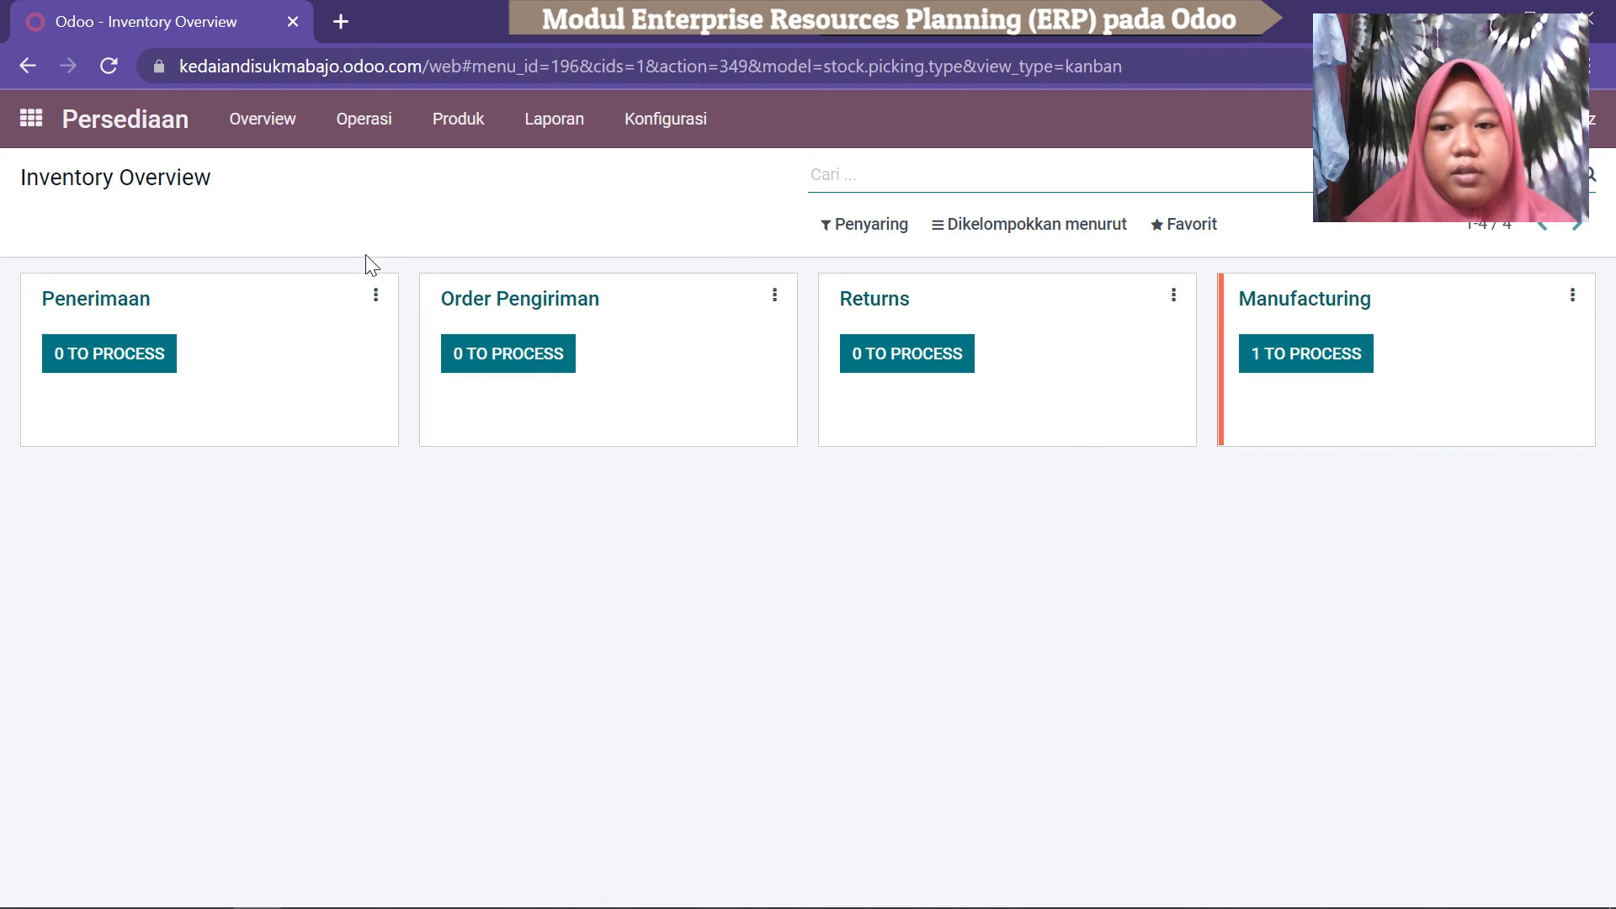
pyautogui.click(442, 127)
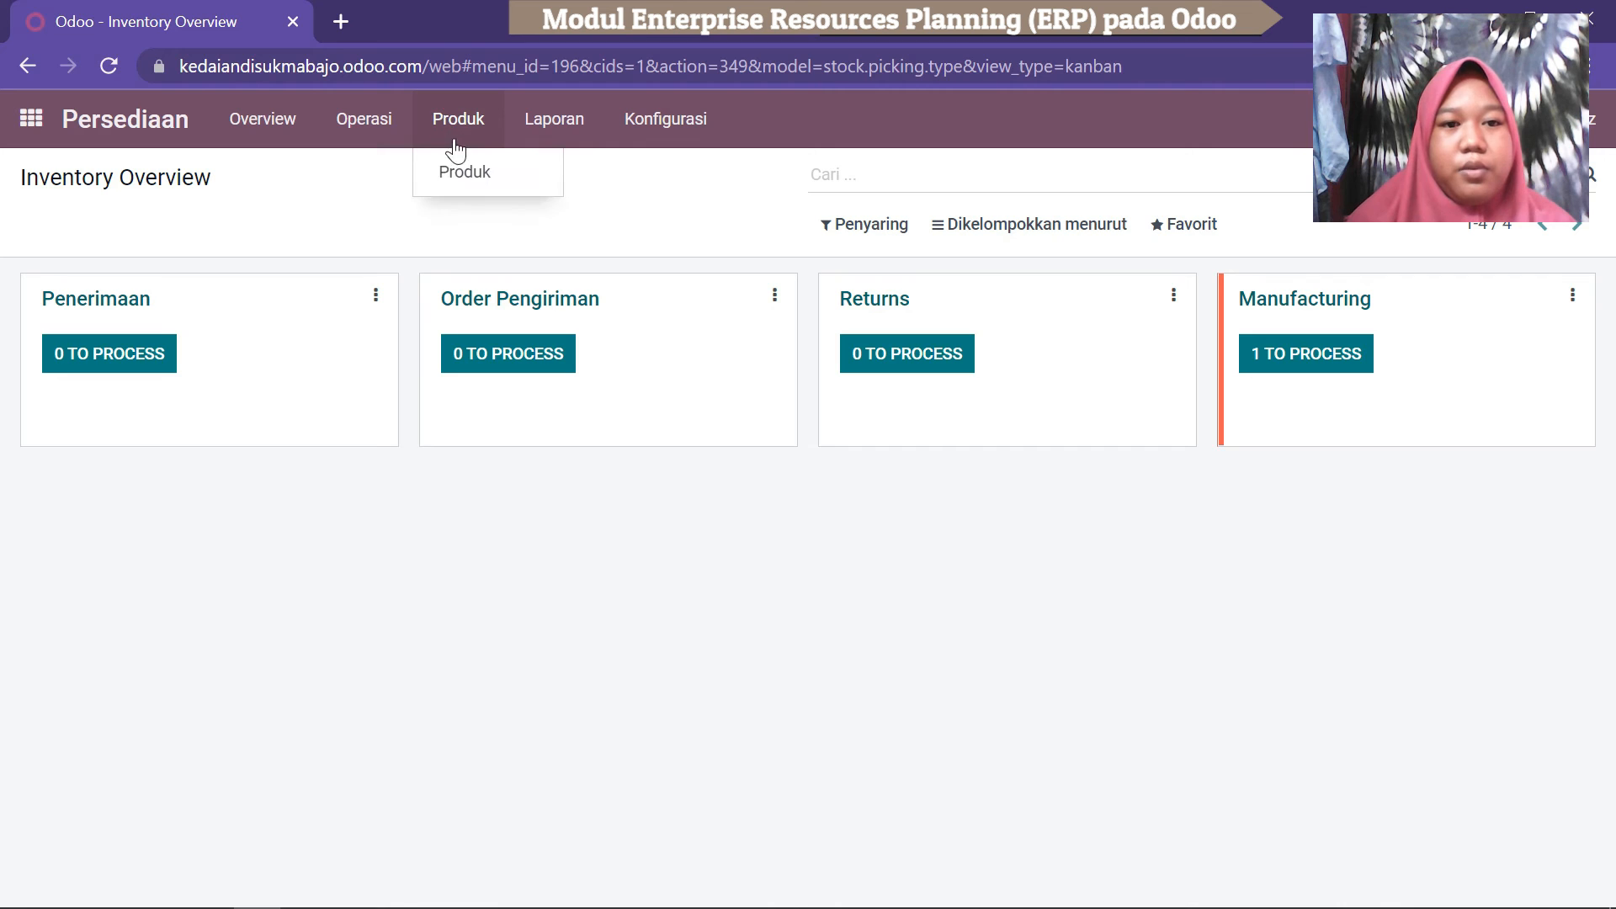
pyautogui.click(468, 175)
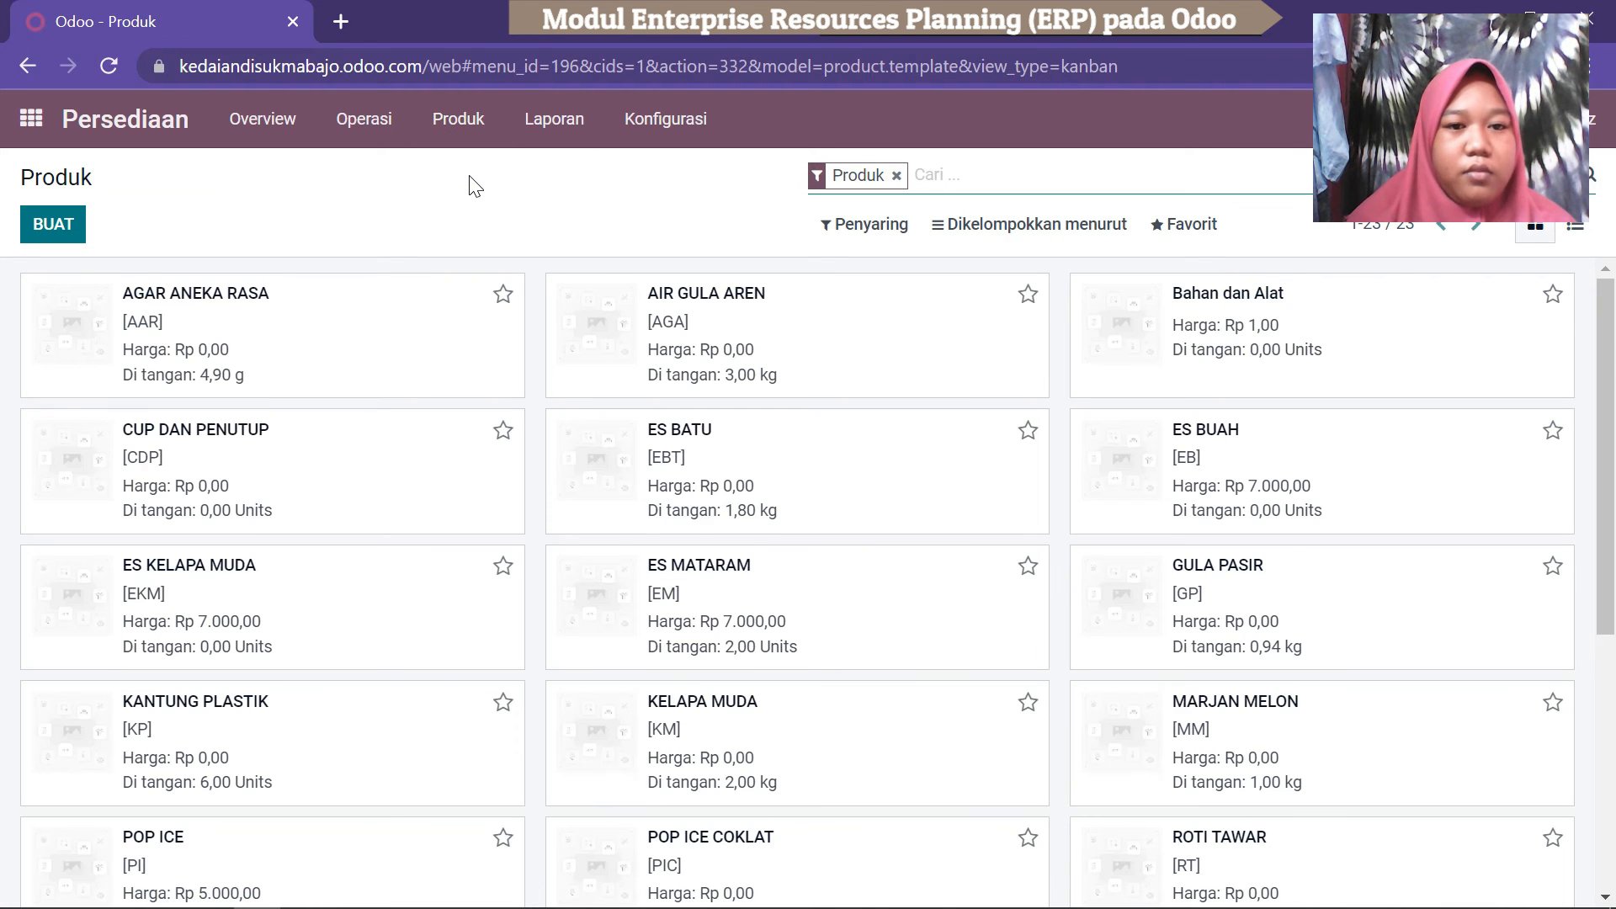
# Open the Rp 218.110,00 Toko Cahaya Baru purchase order in the Pembelian module and review its product lines.
pyautogui.click(34, 115)
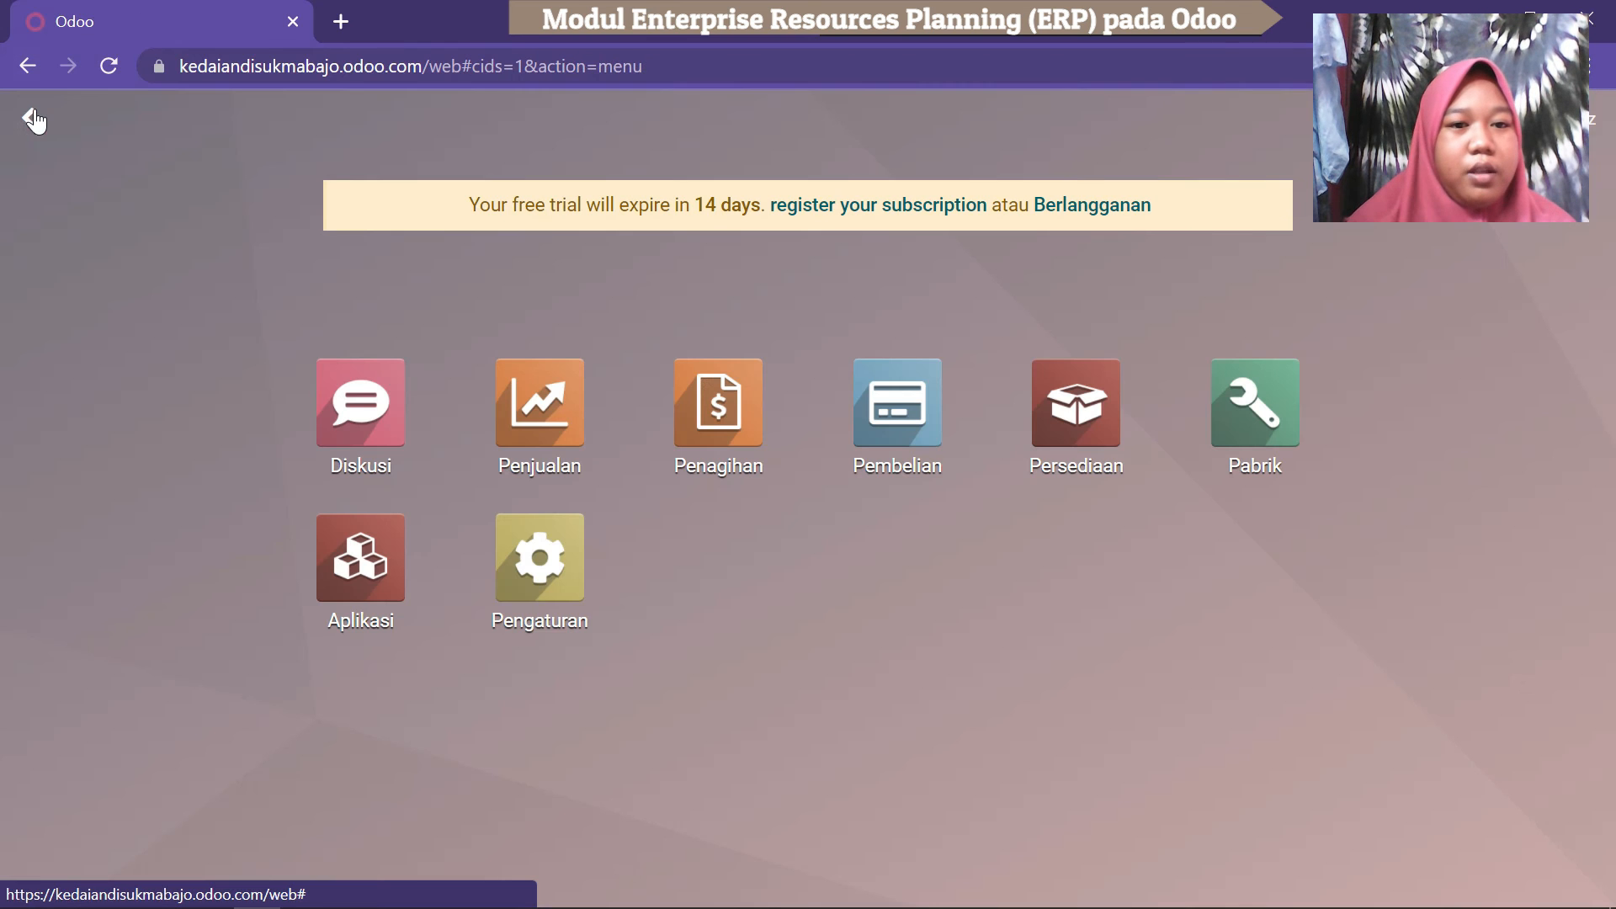
pyautogui.click(886, 404)
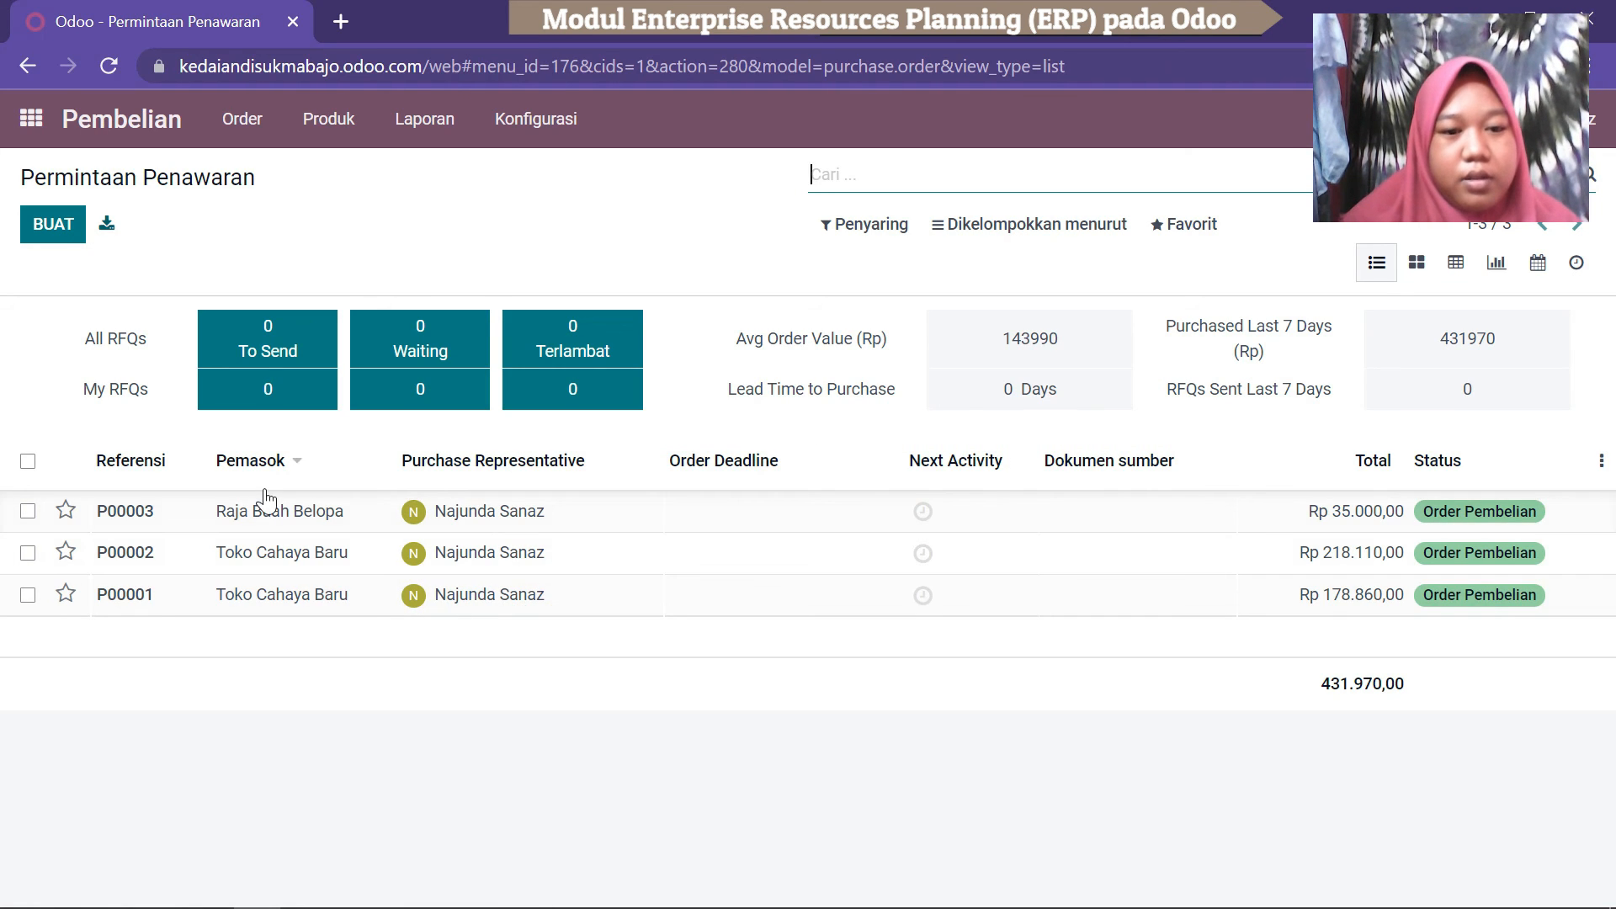
pyautogui.click(253, 560)
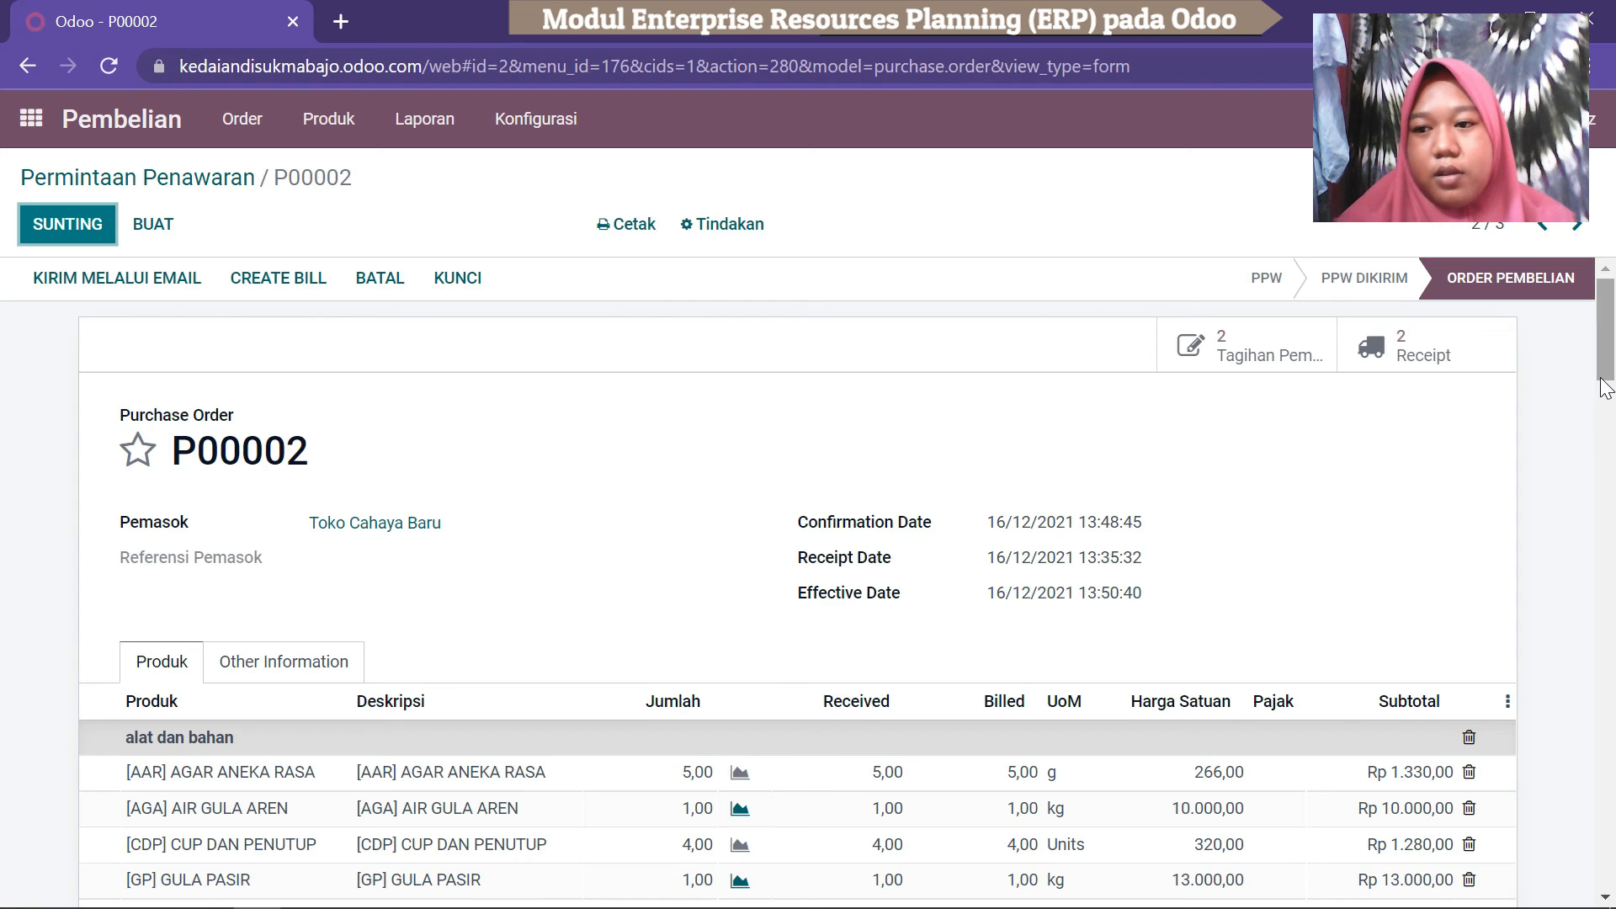
pyautogui.moveTo(1606, 389); pyautogui.dragTo(1609, 234)
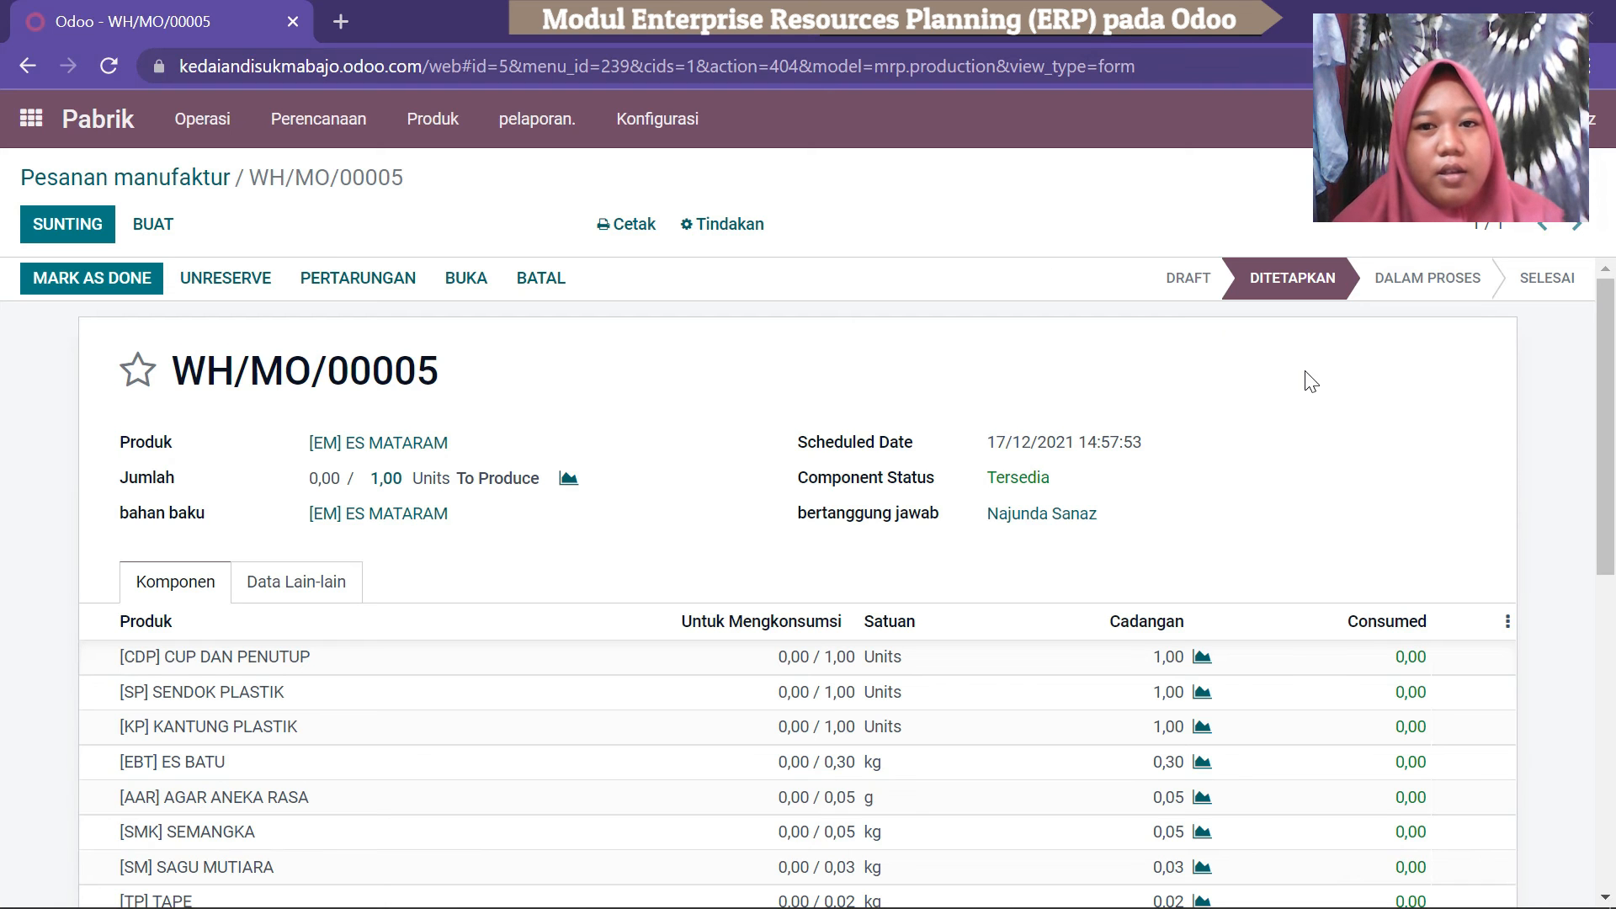
# Review the ES MATARAM manufacturing order's component reservations and mark the order as done, applying immediate production.
pyautogui.scroll(-5, 1614, 407)
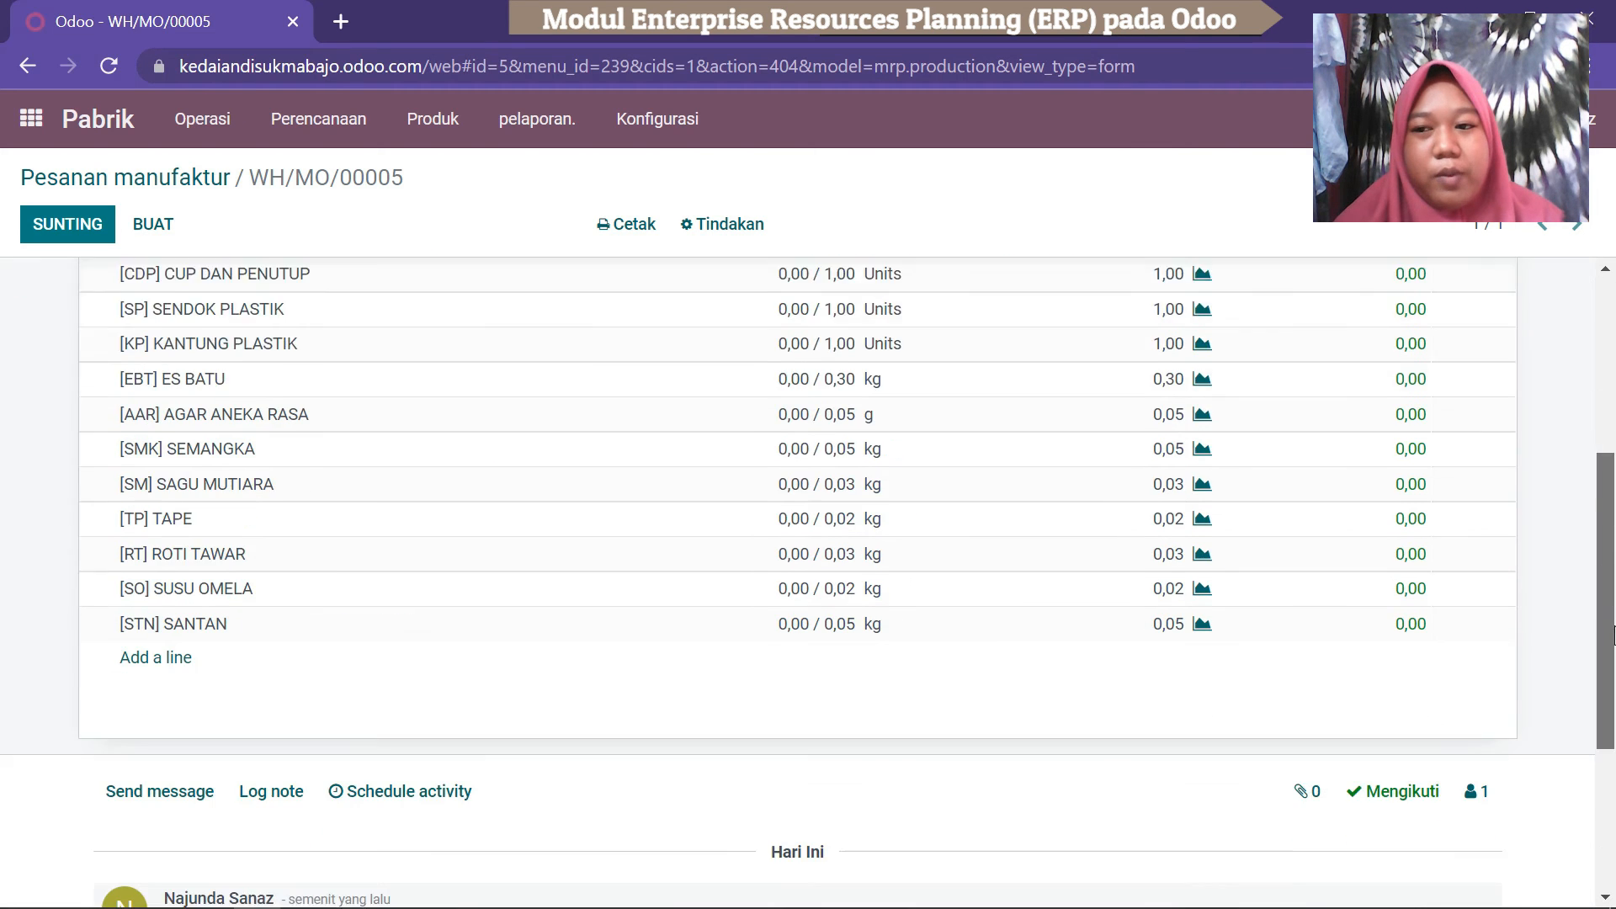
pyautogui.scroll(4, 1614, 407)
pyautogui.moveTo(1614, 407); pyautogui.dragTo(1608, 341)
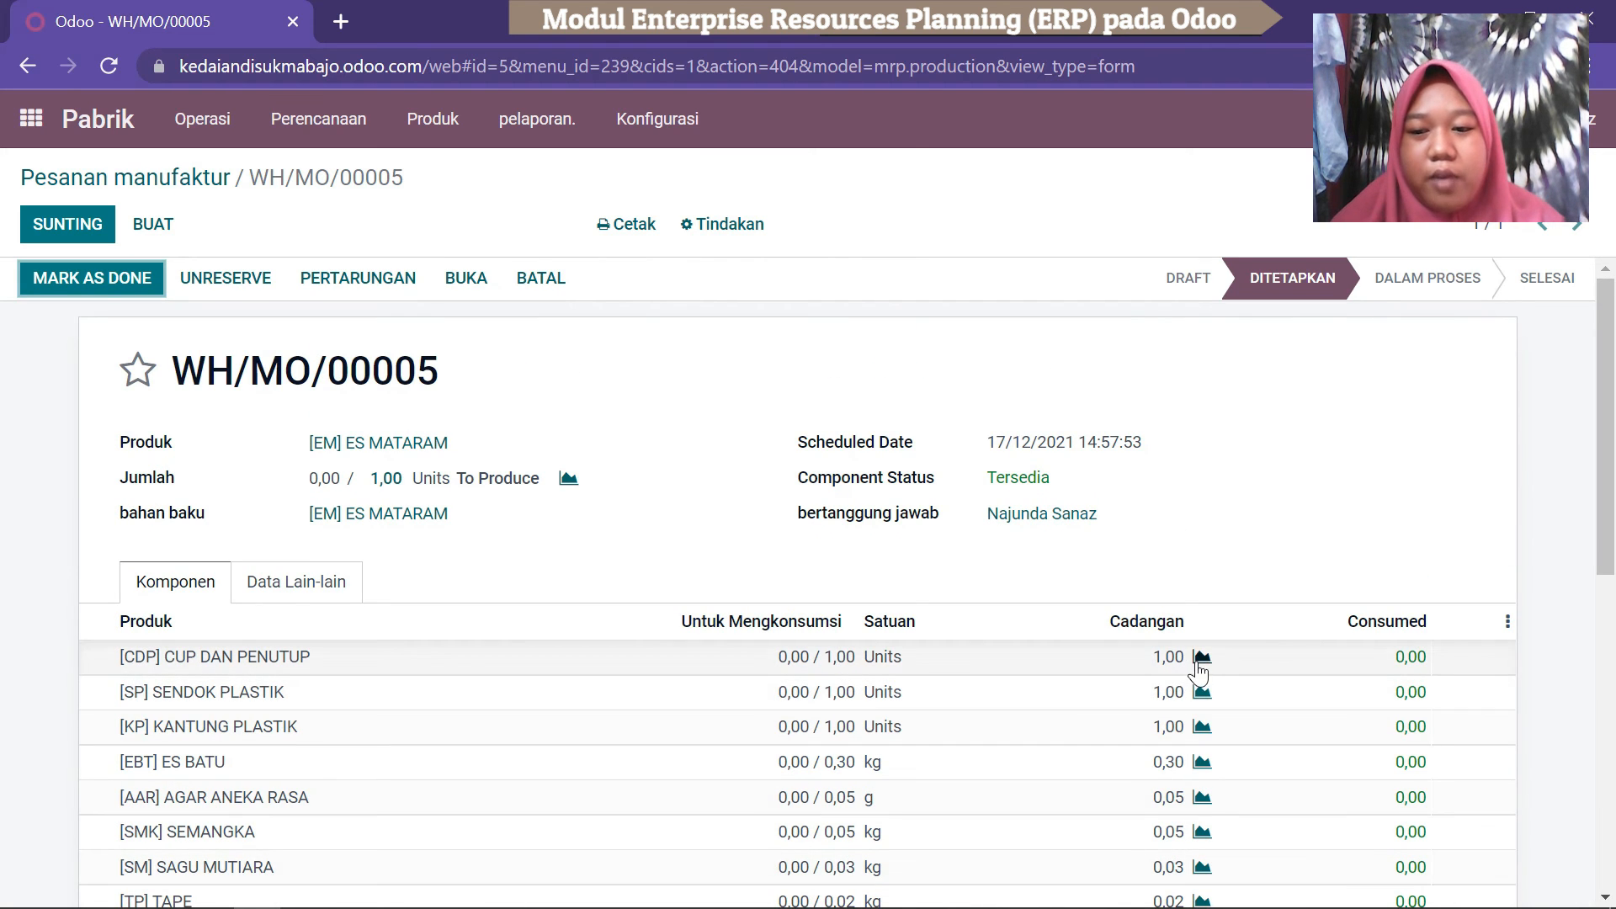
pyautogui.scroll(-3, 1614, 383)
pyautogui.scroll(3, 1614, 383)
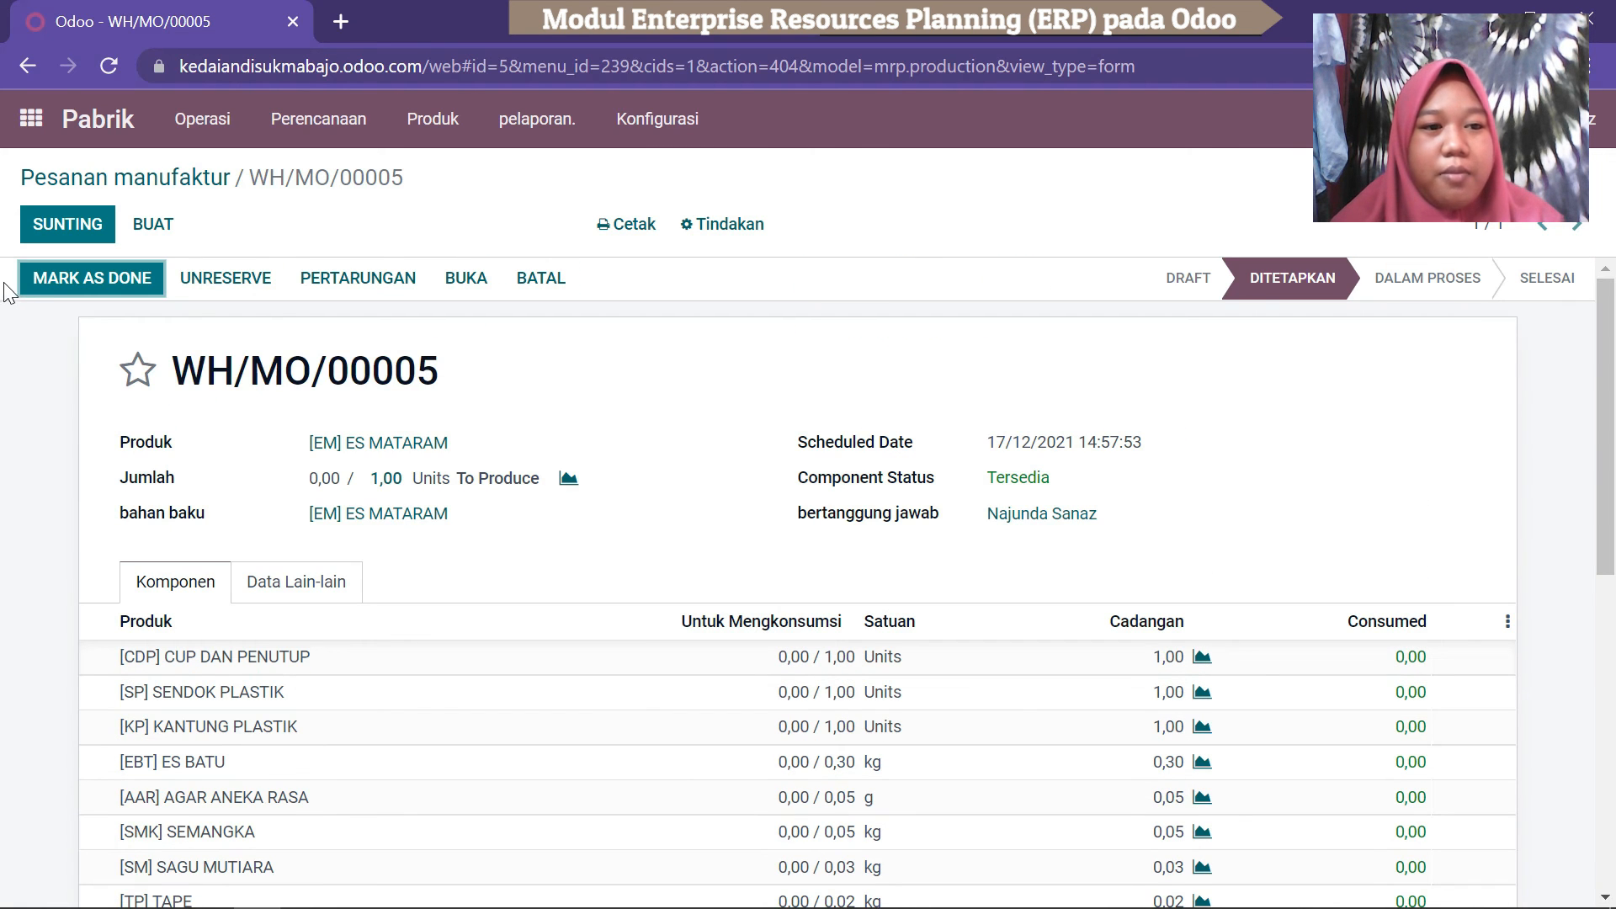
pyautogui.click(44, 291)
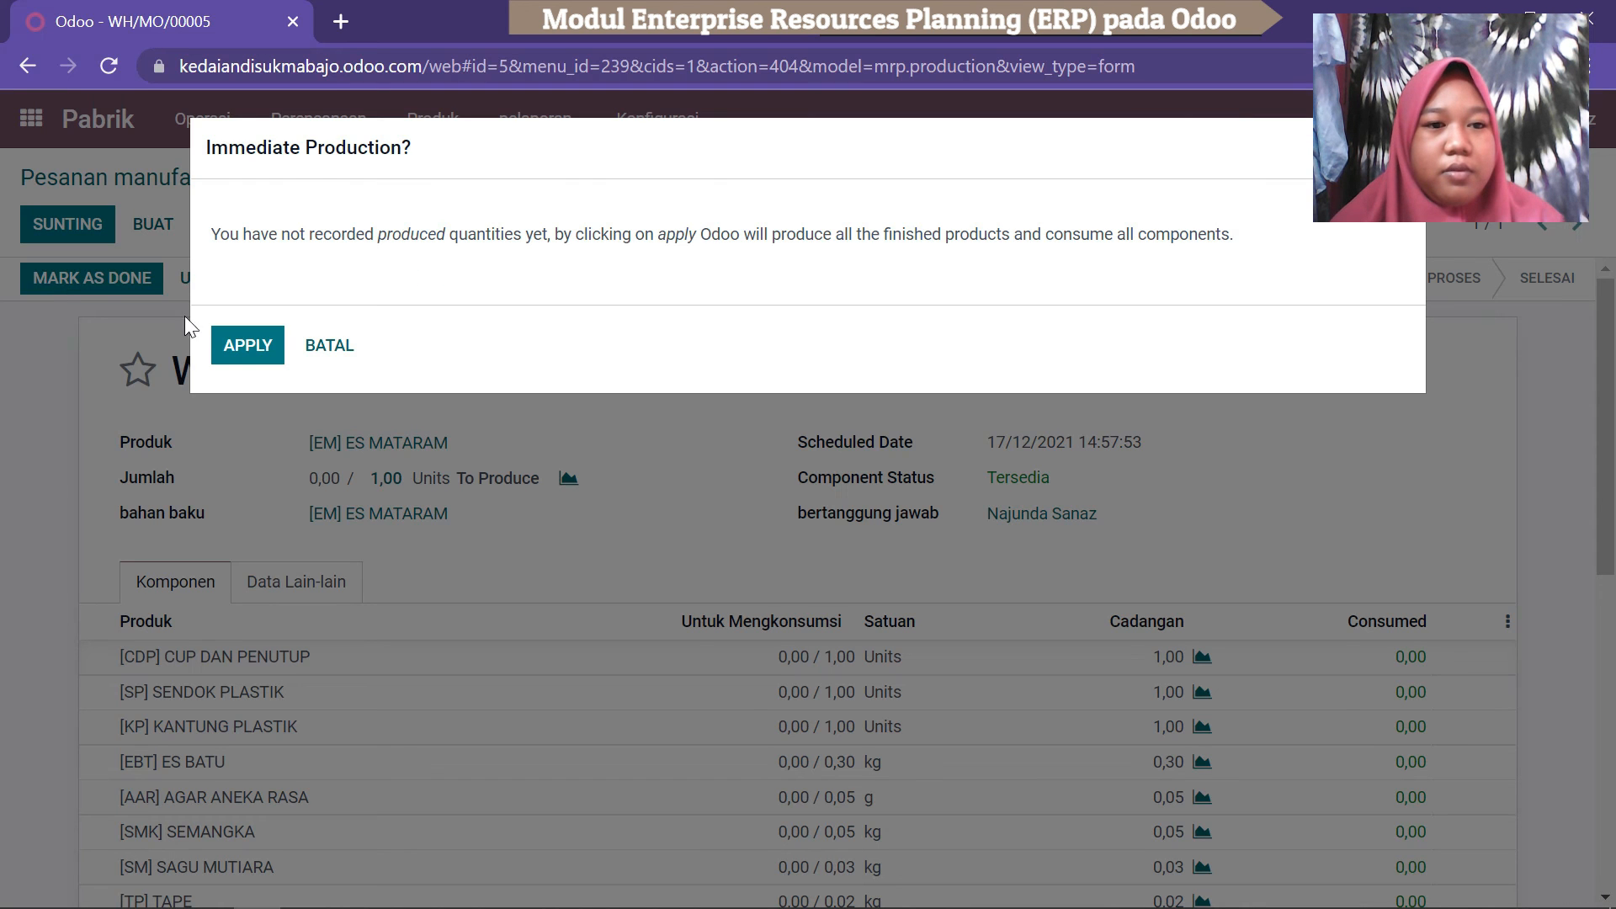
pyautogui.click(241, 349)
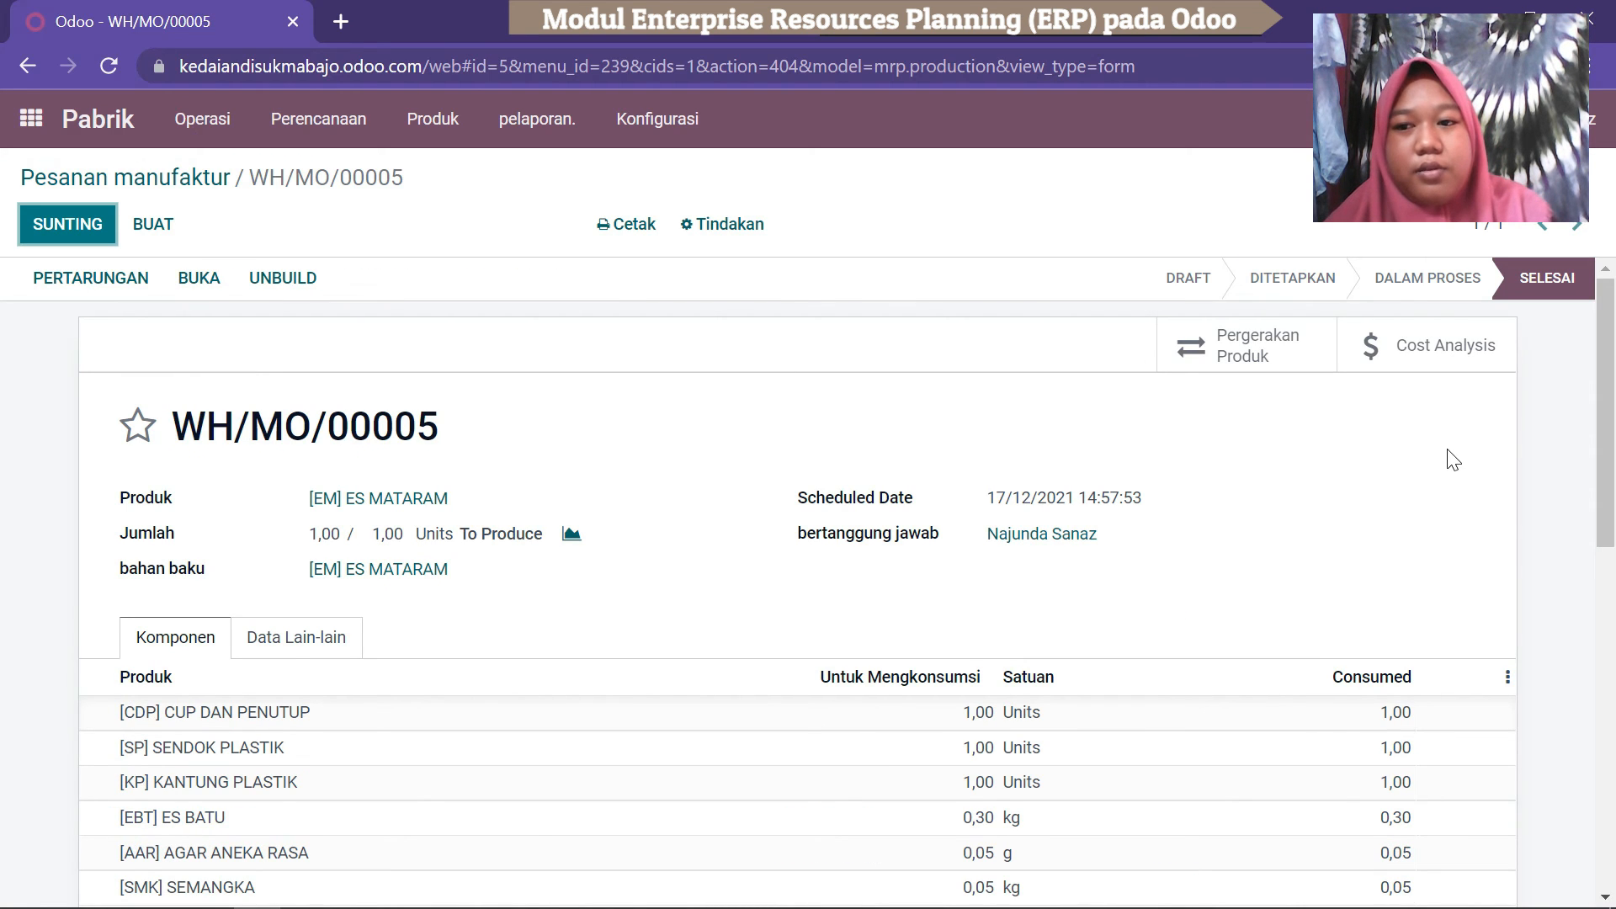
# Review the completed ES MATARAM manufacturing order's Cost Analysis report and return to the order.
pyautogui.click(1419, 365)
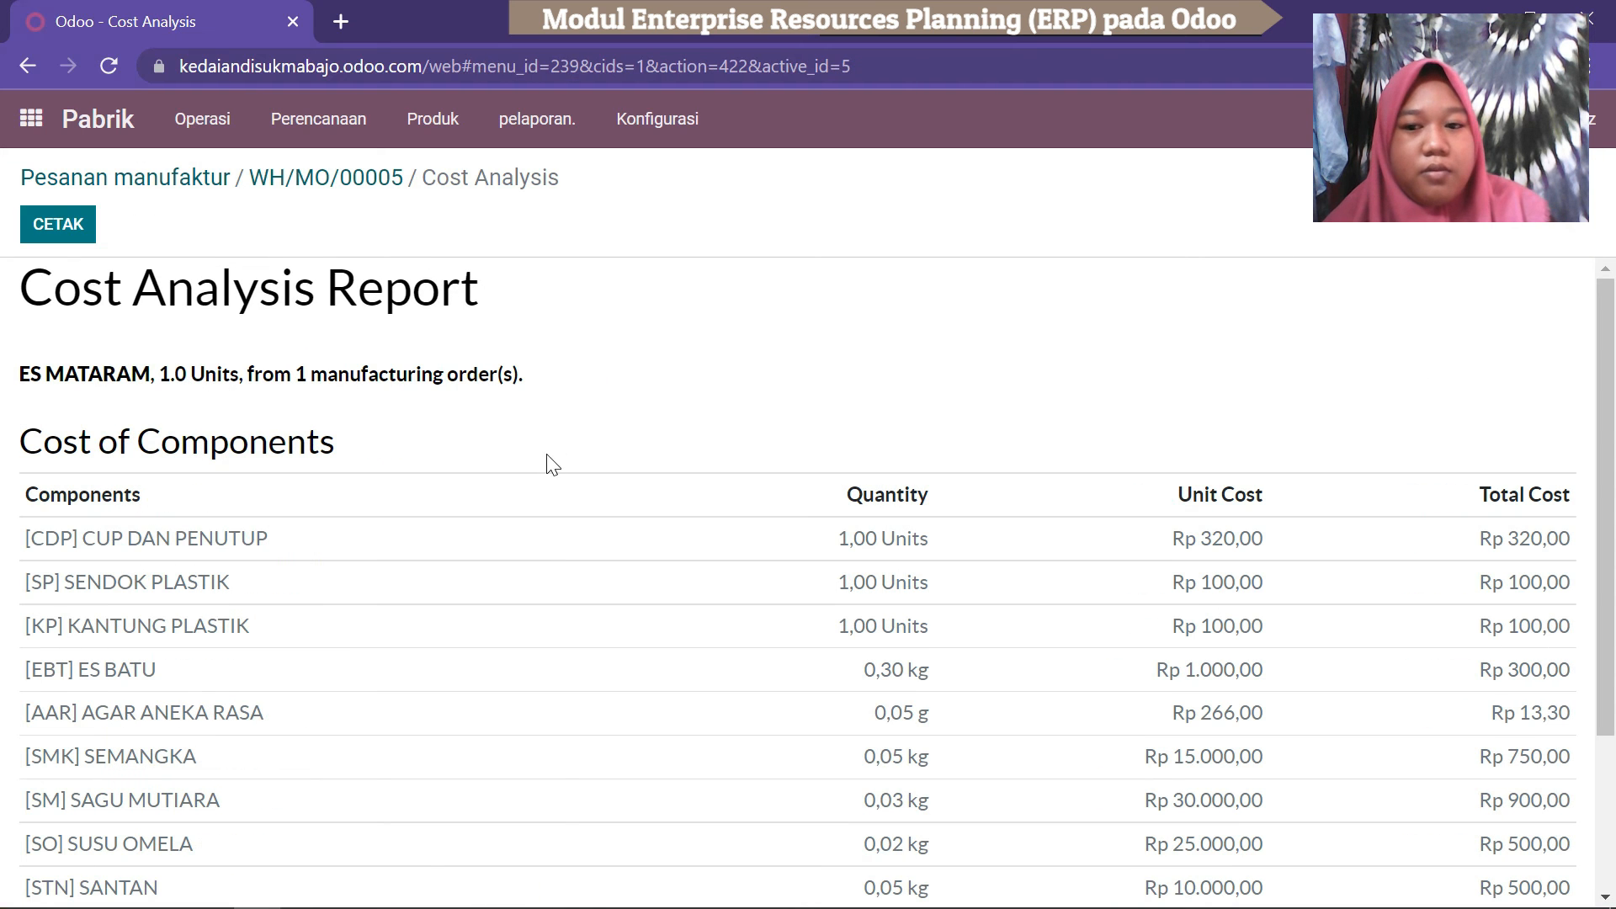
pyautogui.moveTo(1613, 301)
pyautogui.mouseDown()
pyautogui.moveTo(1581, 675)
pyautogui.moveTo(1615, 310)
pyautogui.mouseUp()
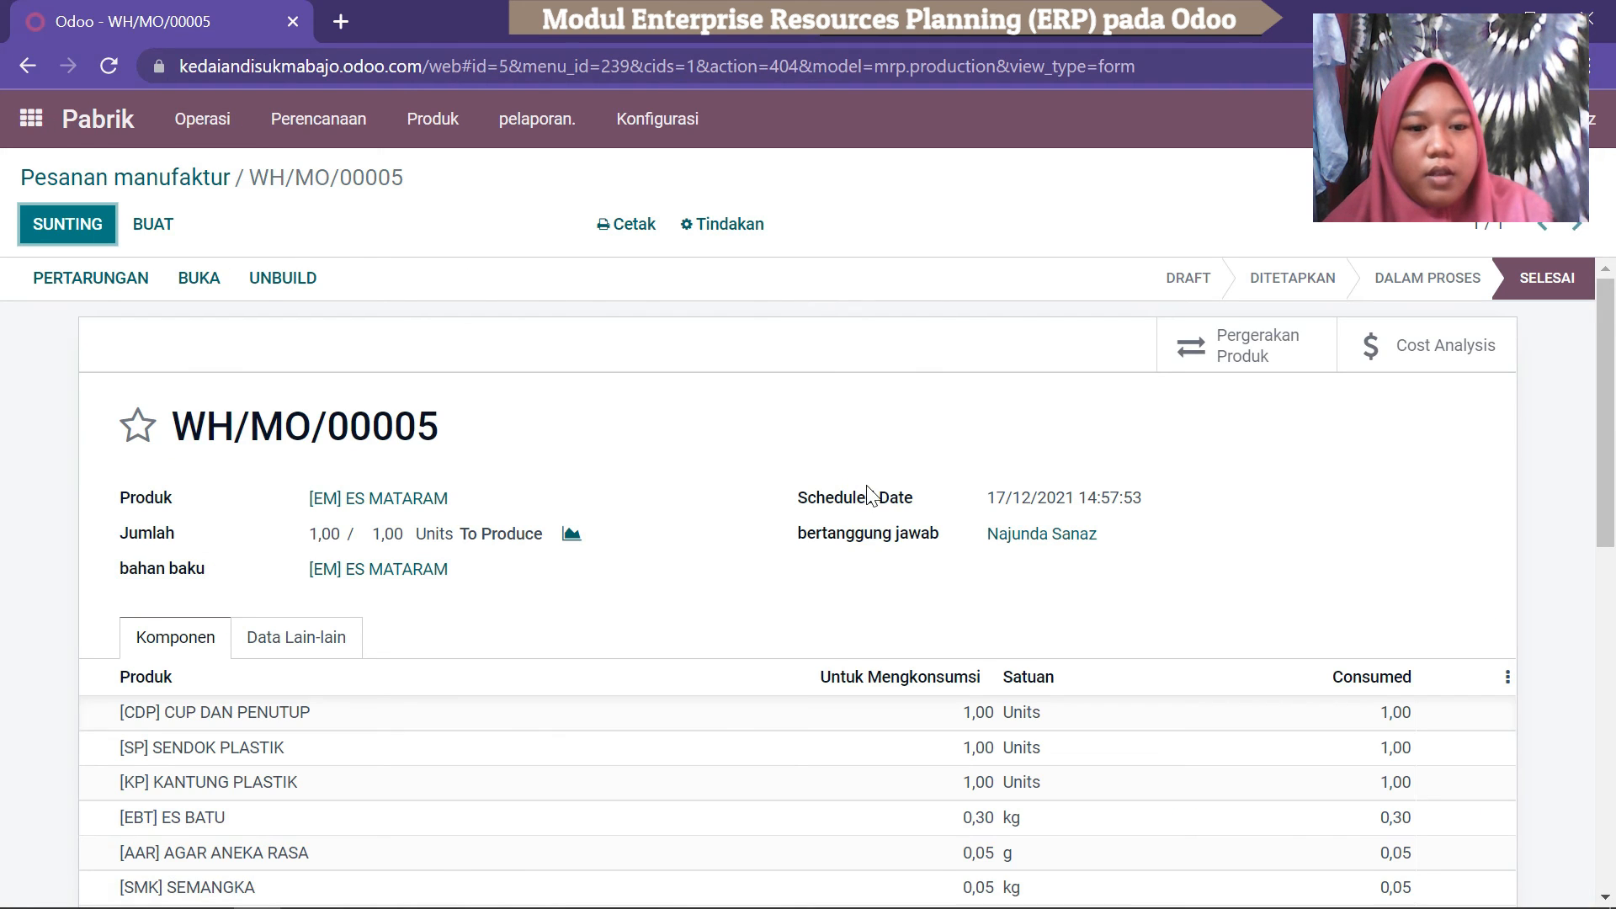
pyautogui.moveTo(1612, 488); pyautogui.dragTo(1615, 387)
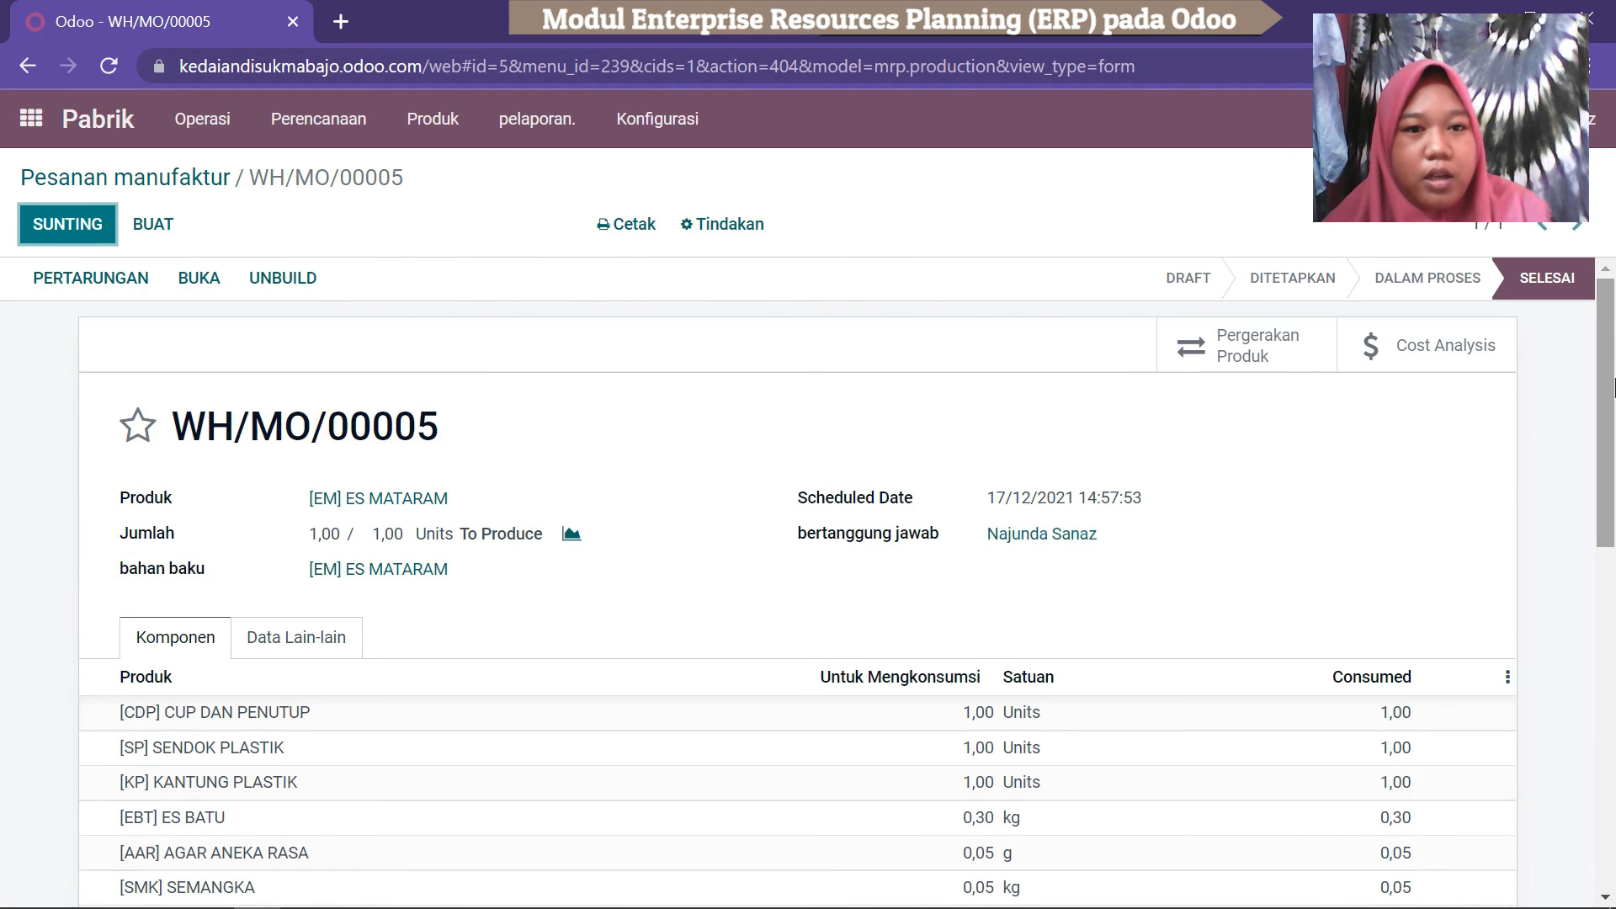
# Open the ES MATARAM product record from the Pabrik product list to check its stock and cost.
pyautogui.click(436, 136)
pyautogui.click(441, 173)
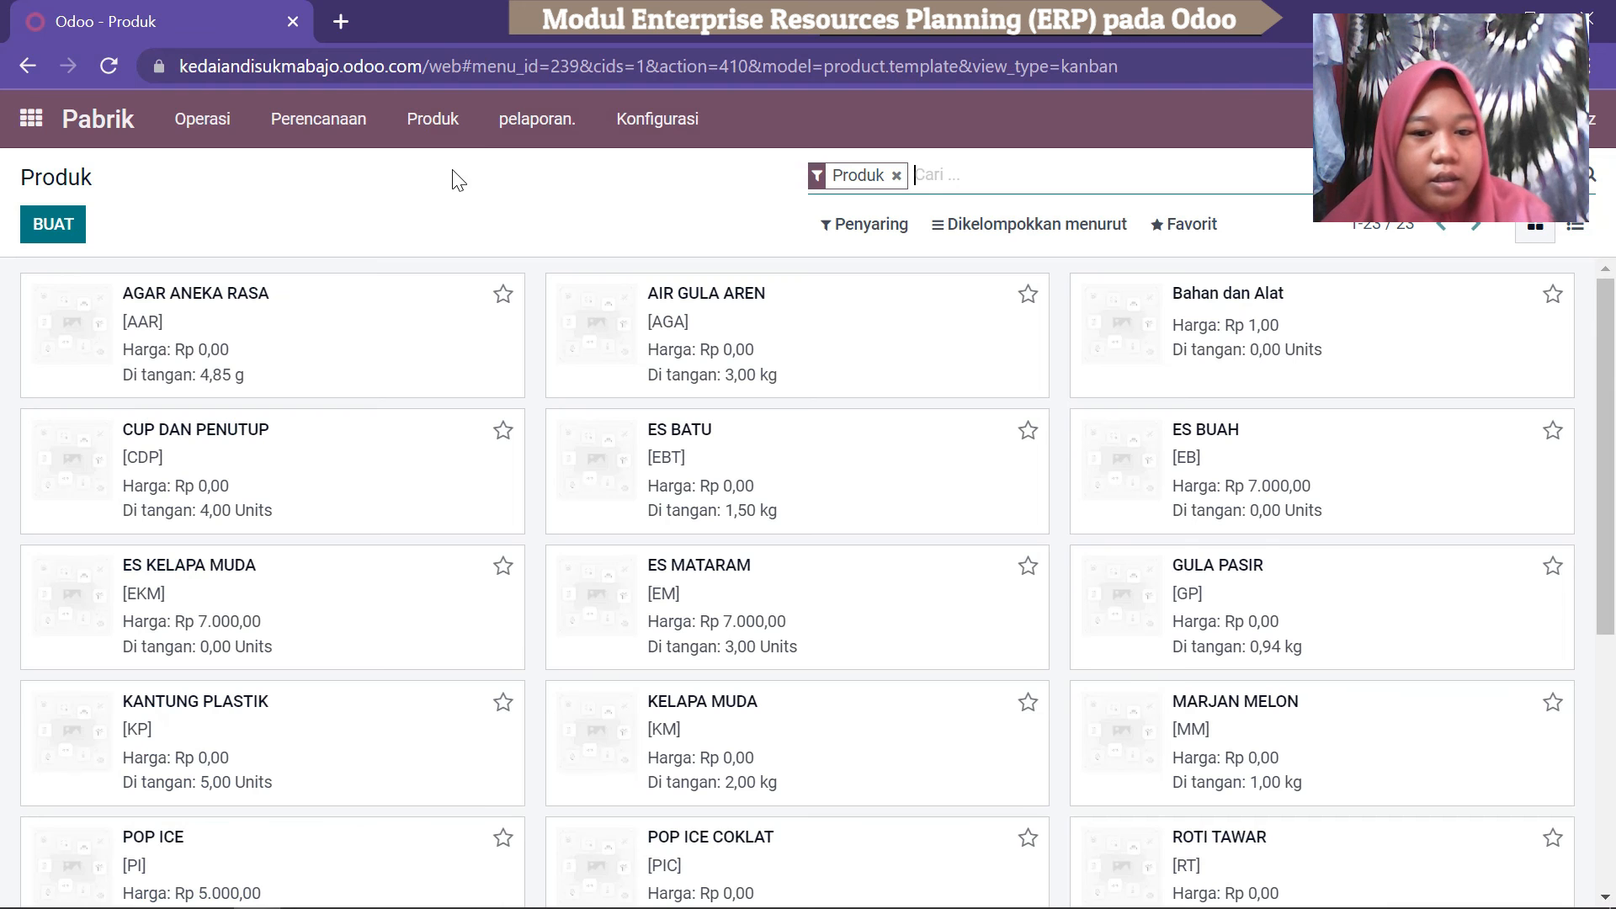
pyautogui.click(624, 610)
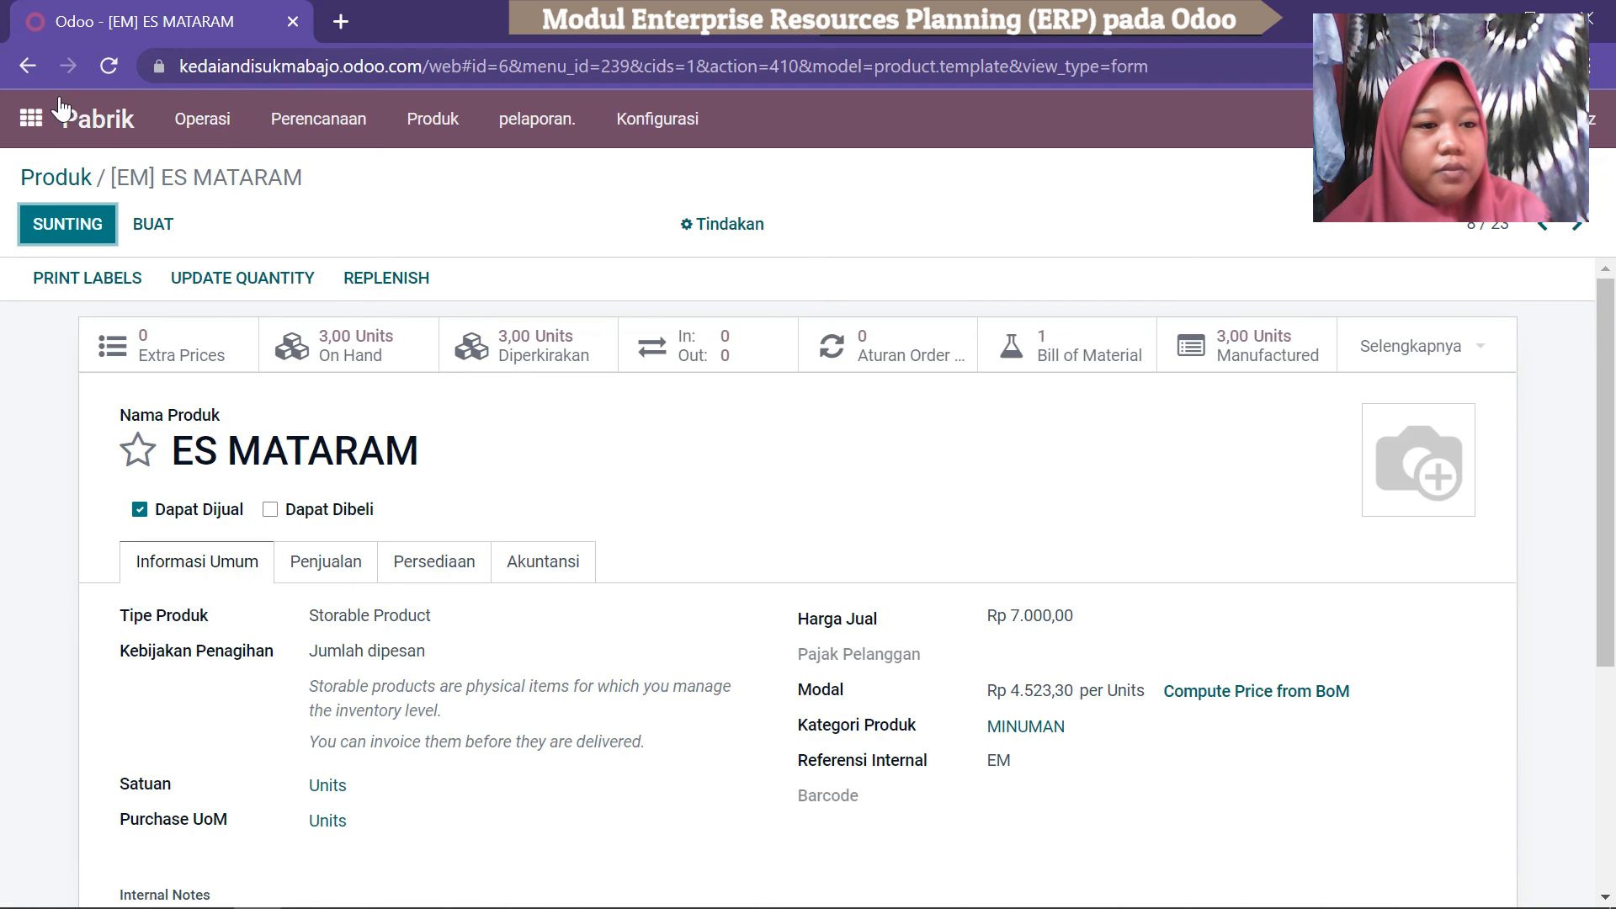
# Switch to the Penjualan module and open its customer list.
pyautogui.click(31, 123)
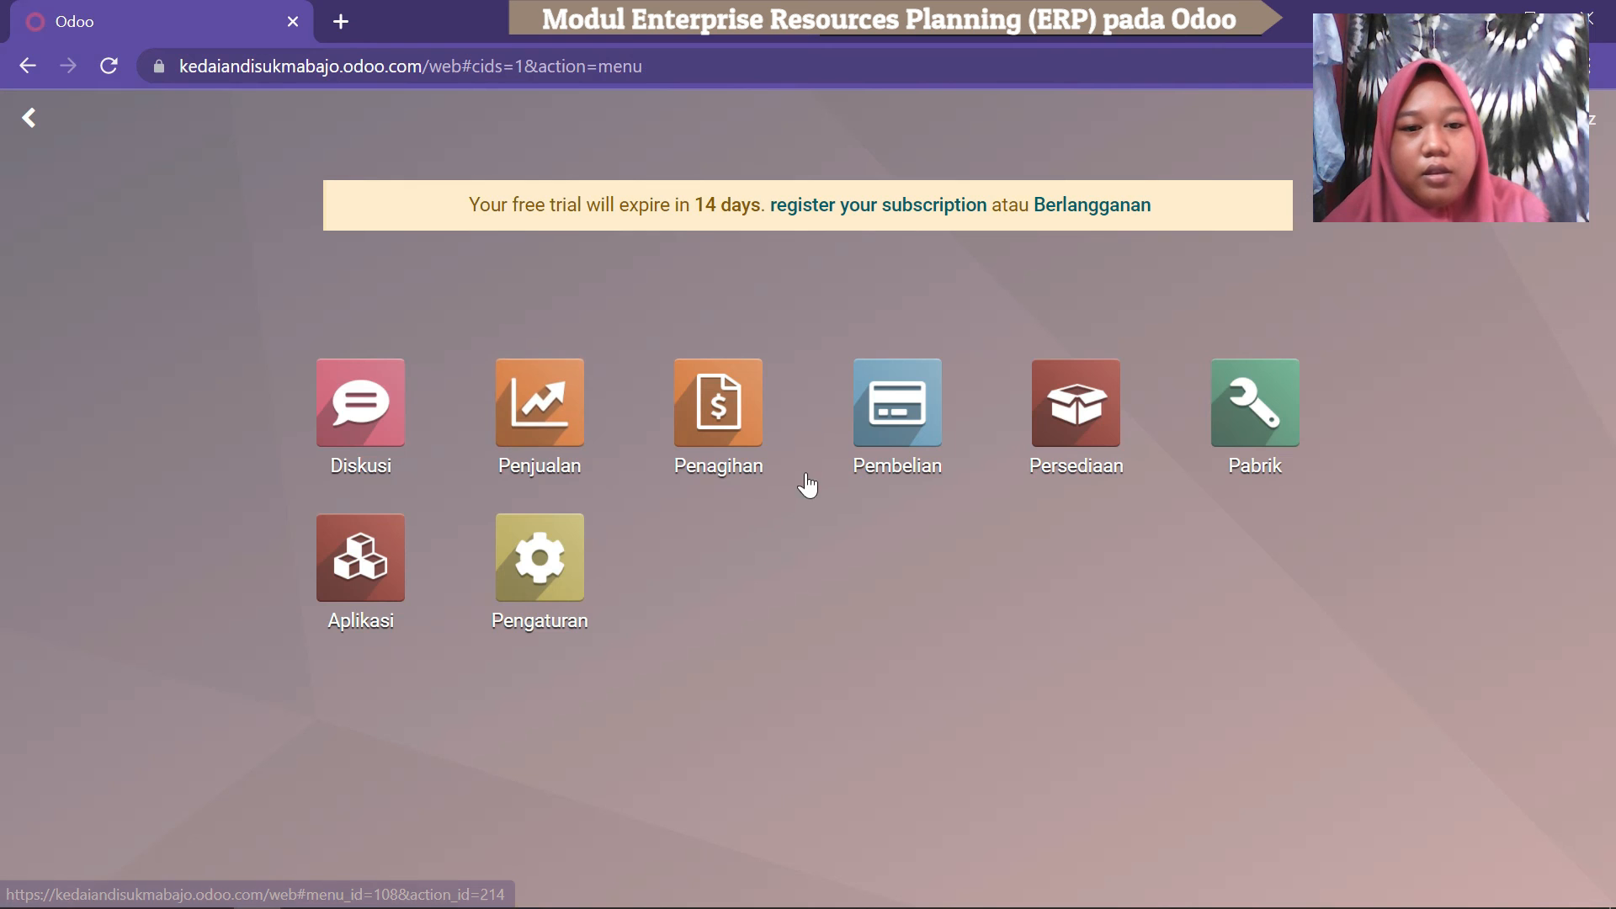
pyautogui.click(525, 418)
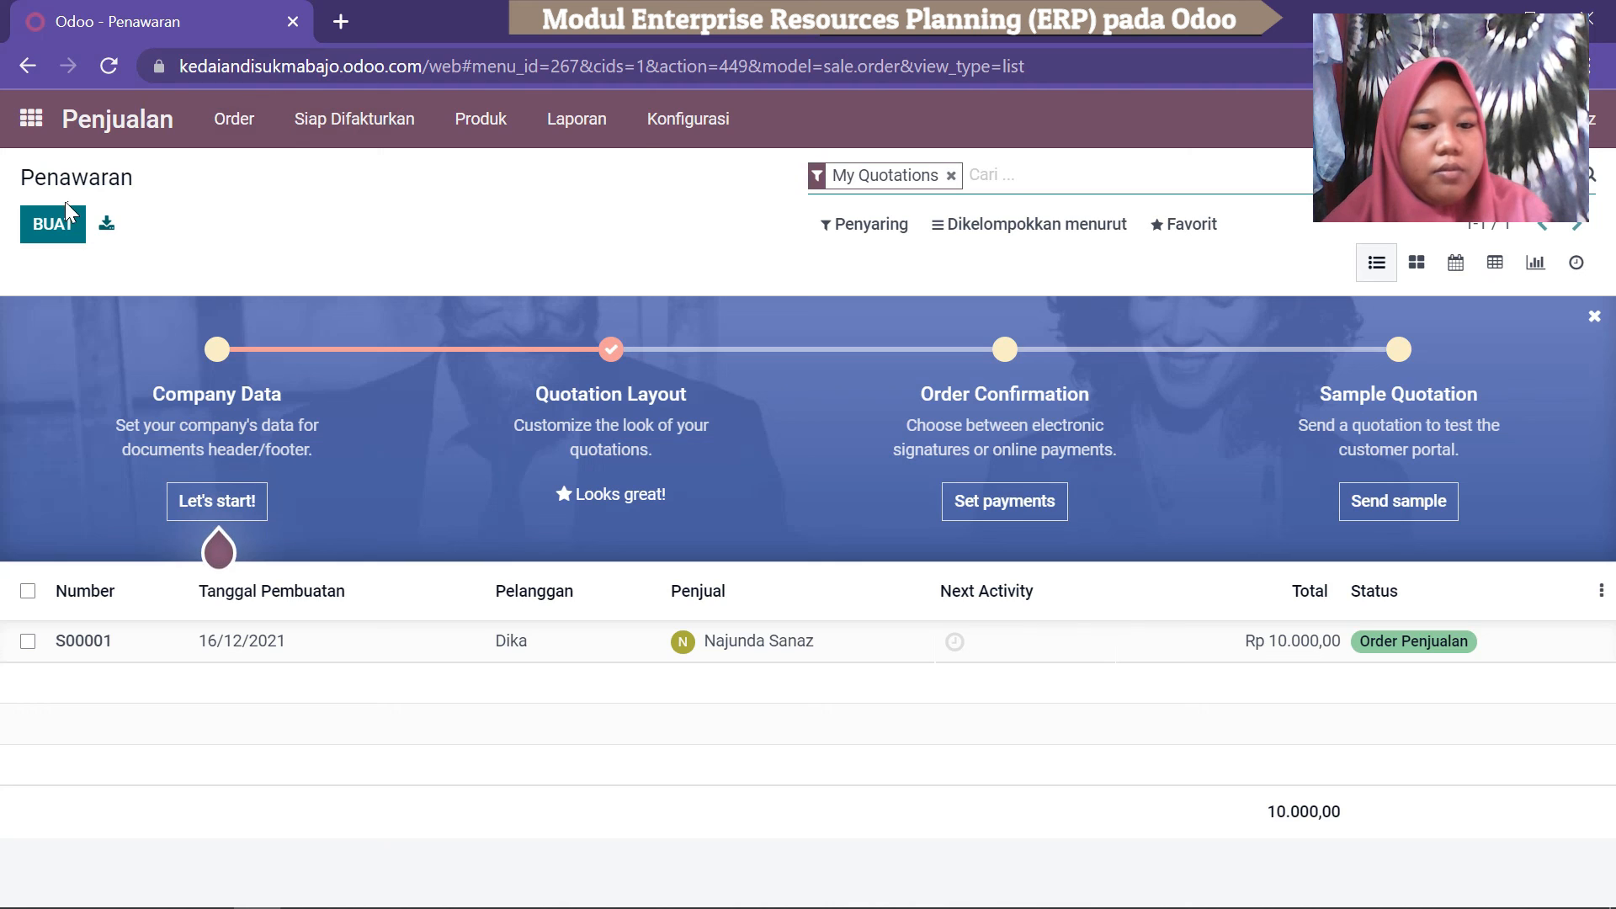
pyautogui.click(250, 124)
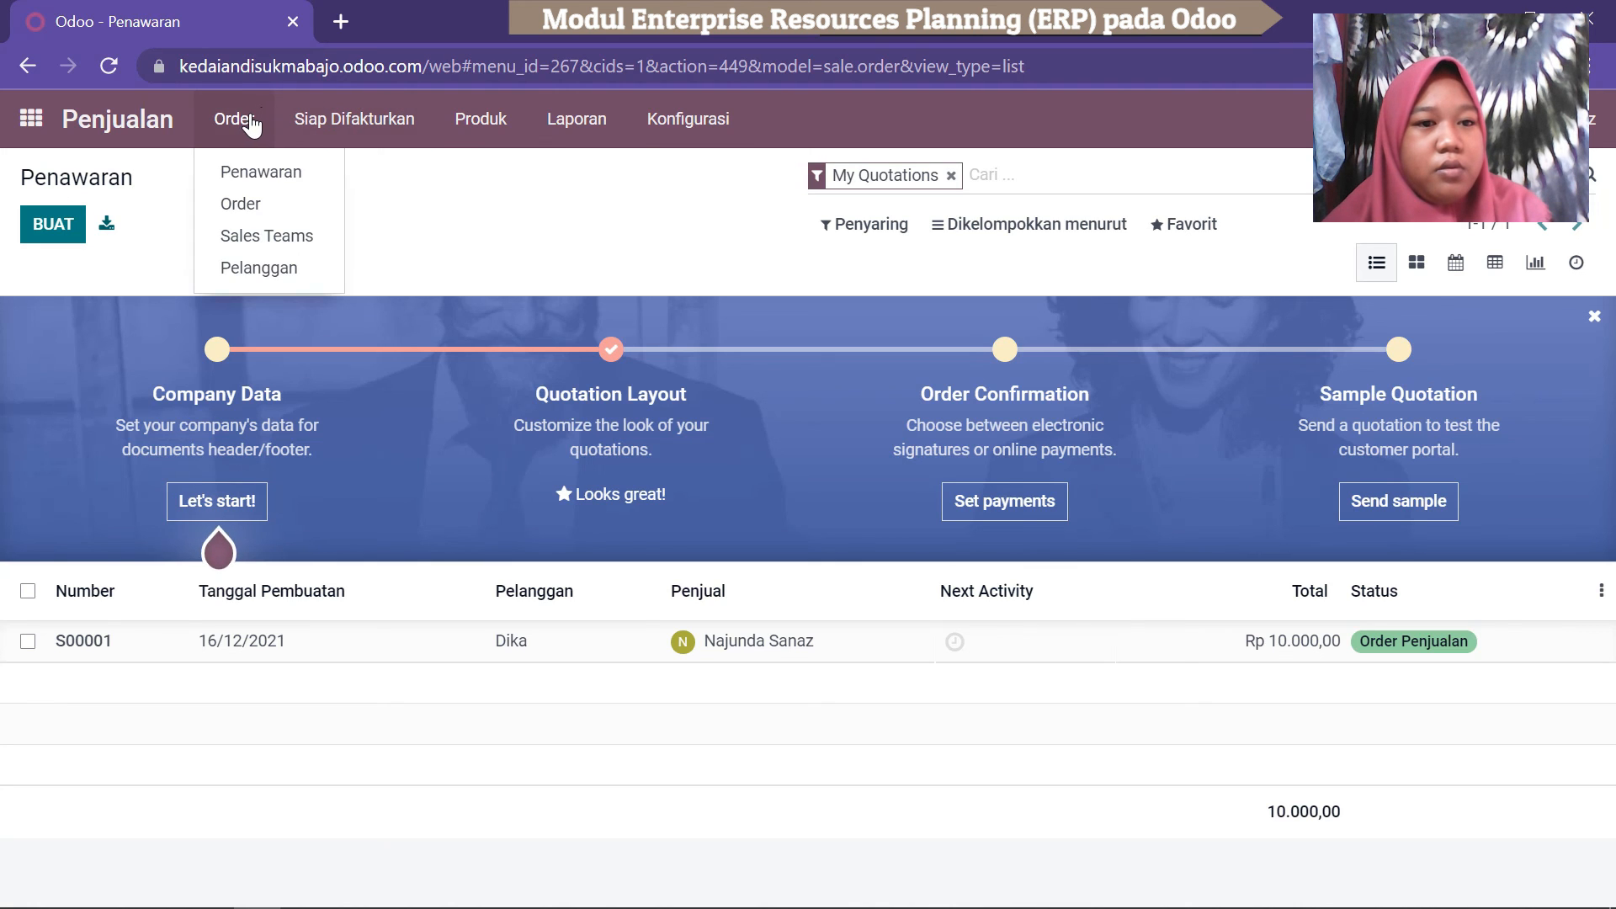
pyautogui.click(250, 271)
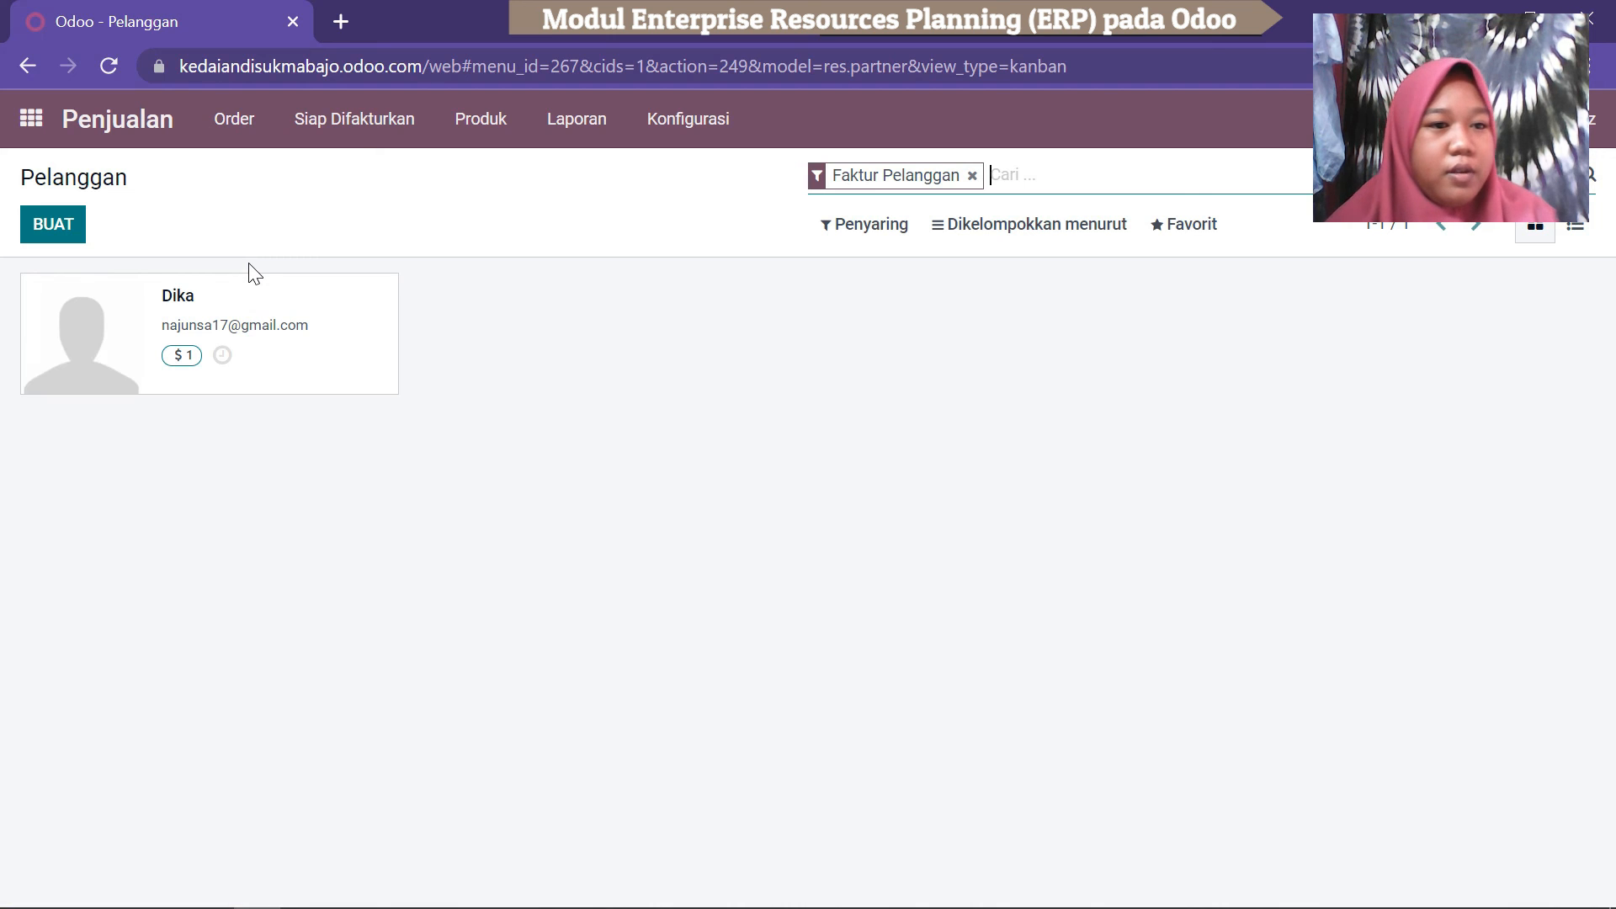
# Start a new customer record, enter the customer's name and set the contact type to Individual.
pyautogui.click(61, 230)
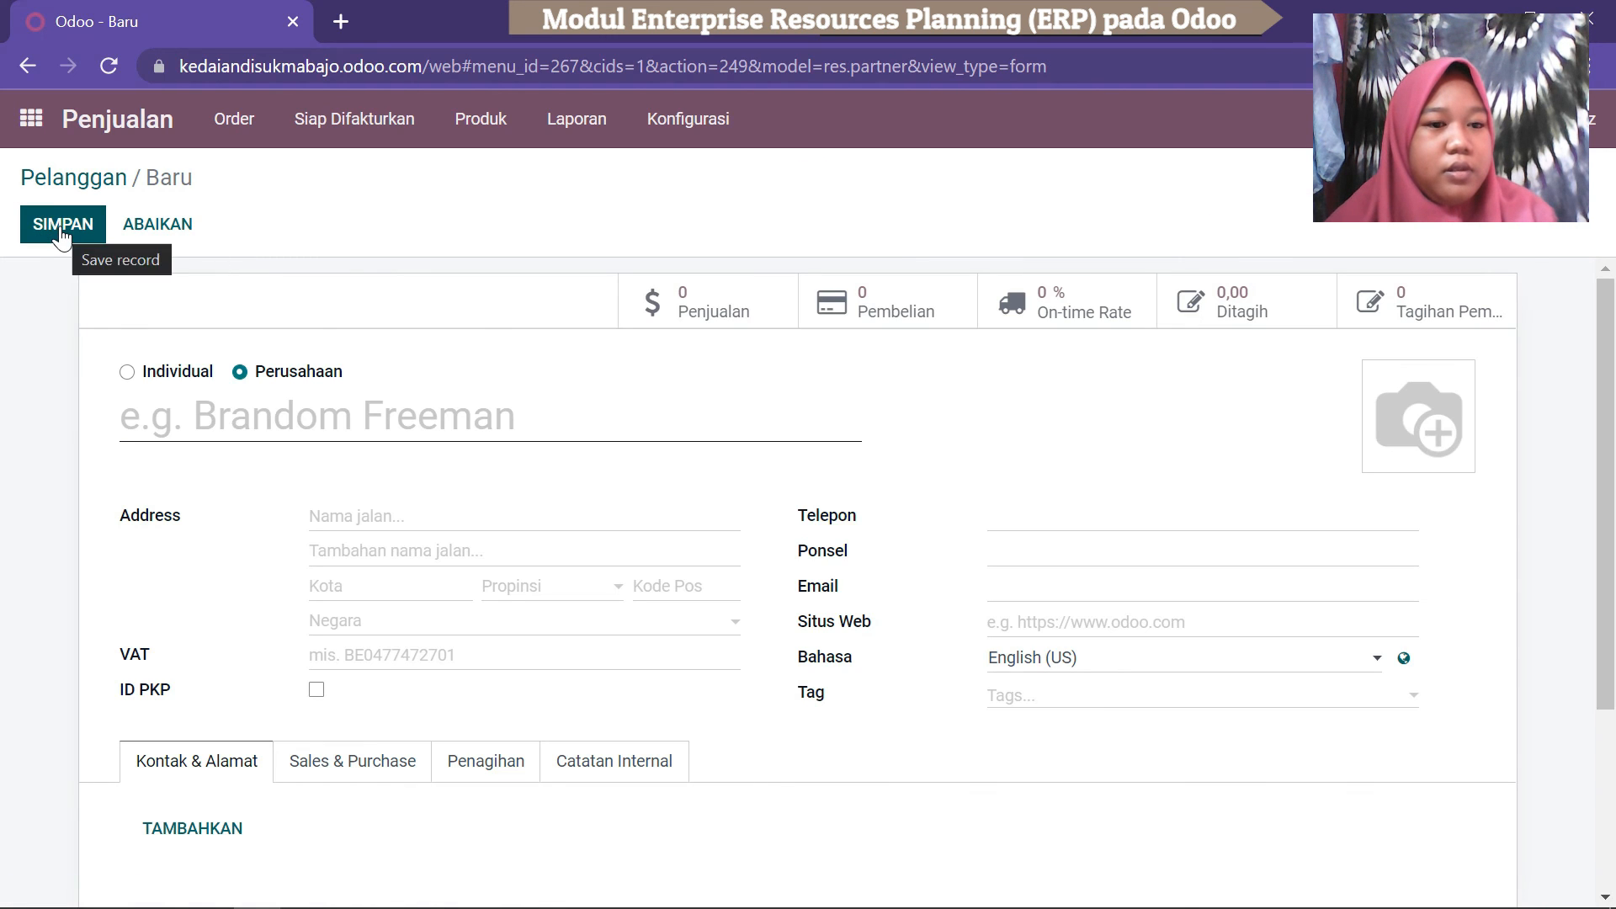
pyautogui.click(179, 412)
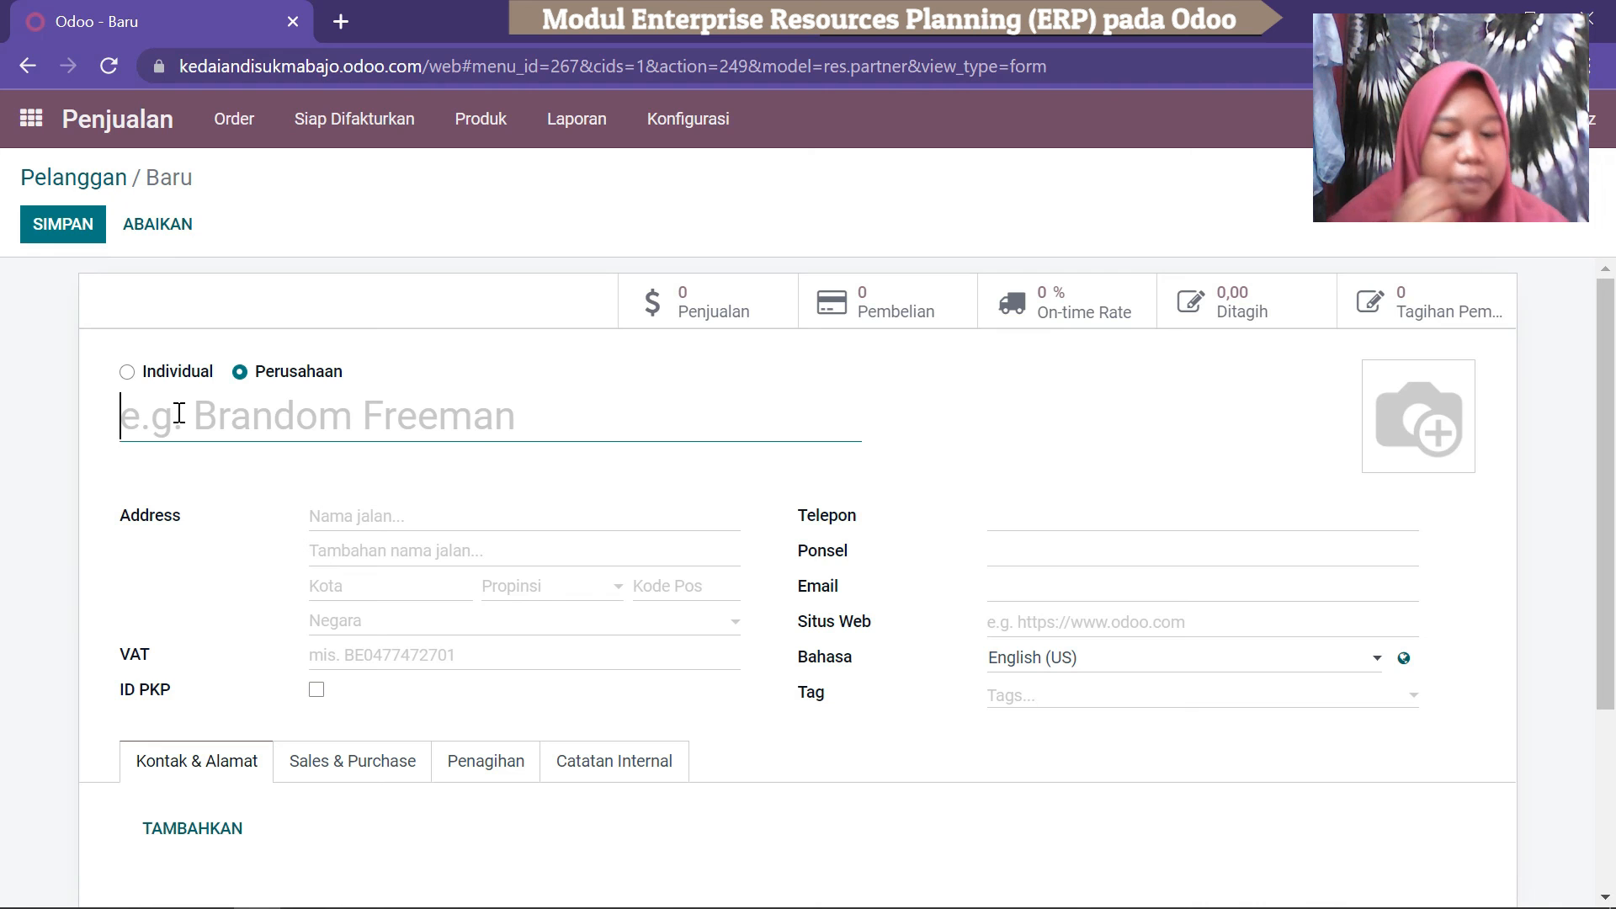
pyautogui.write('Aisyah')
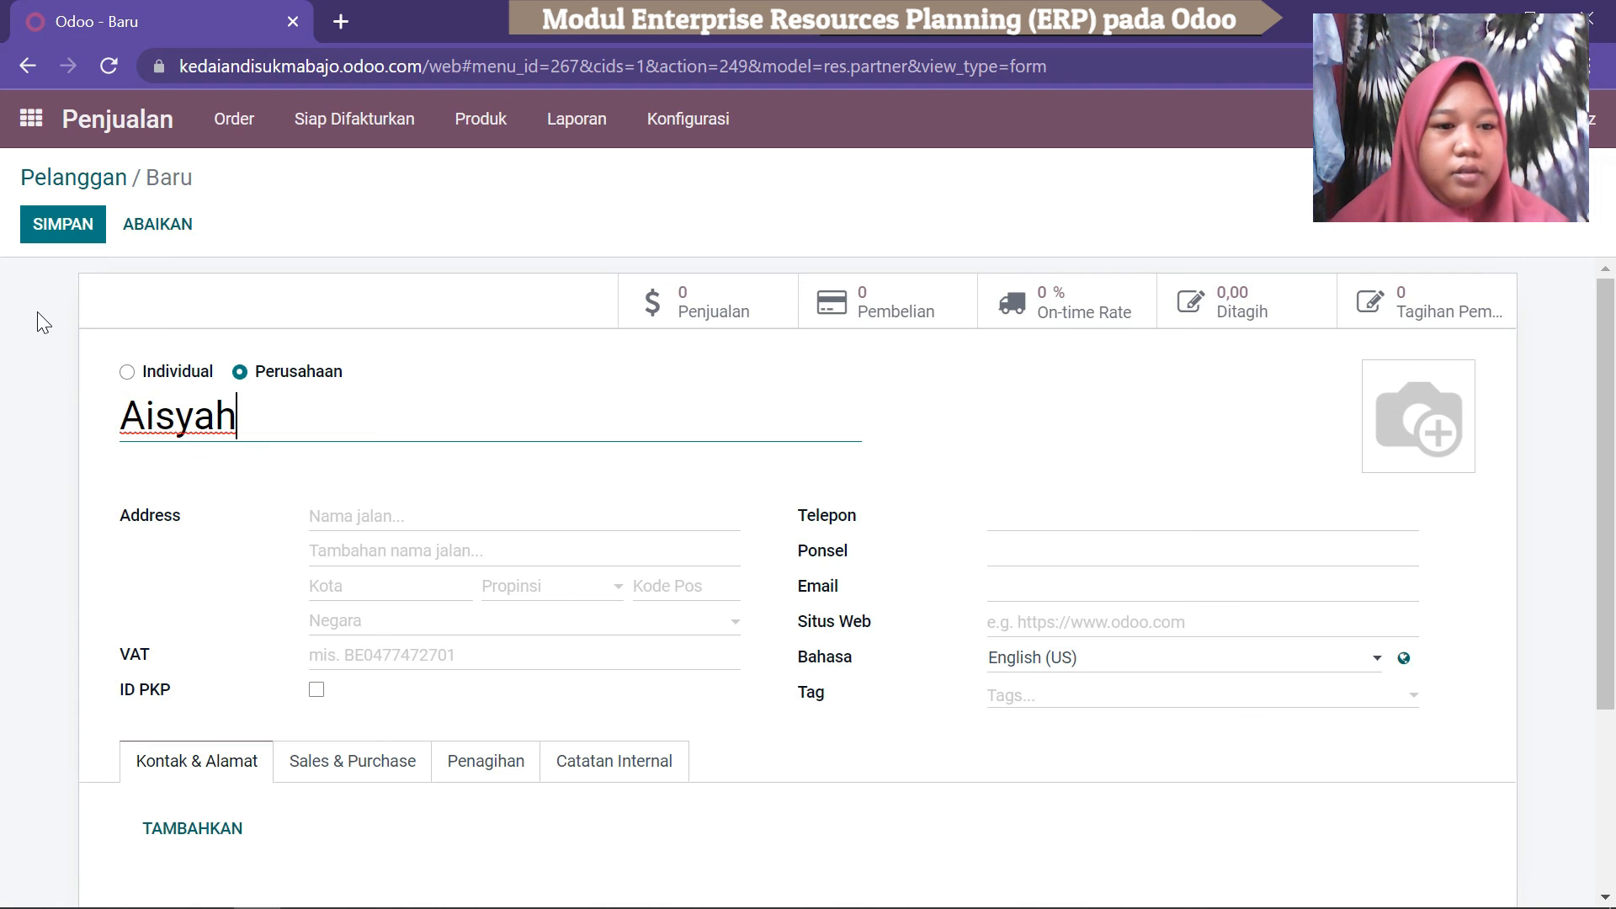
pyautogui.click(127, 373)
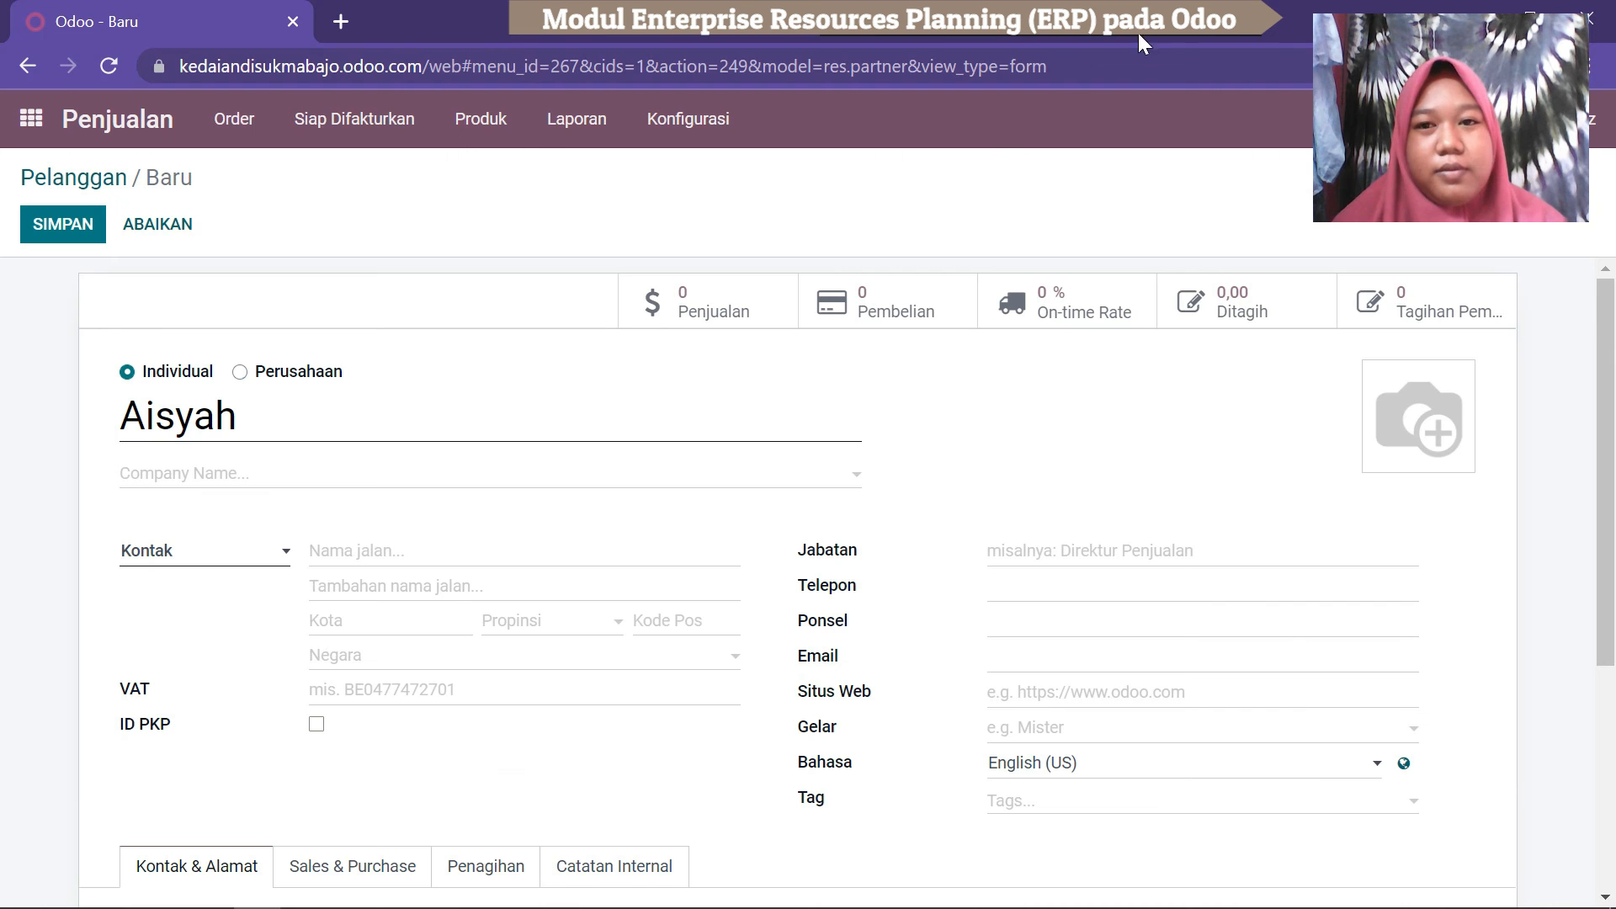
# Save the customer record and start a new quotation (Penawaran) with that customer selected.
pyautogui.click(80, 237)
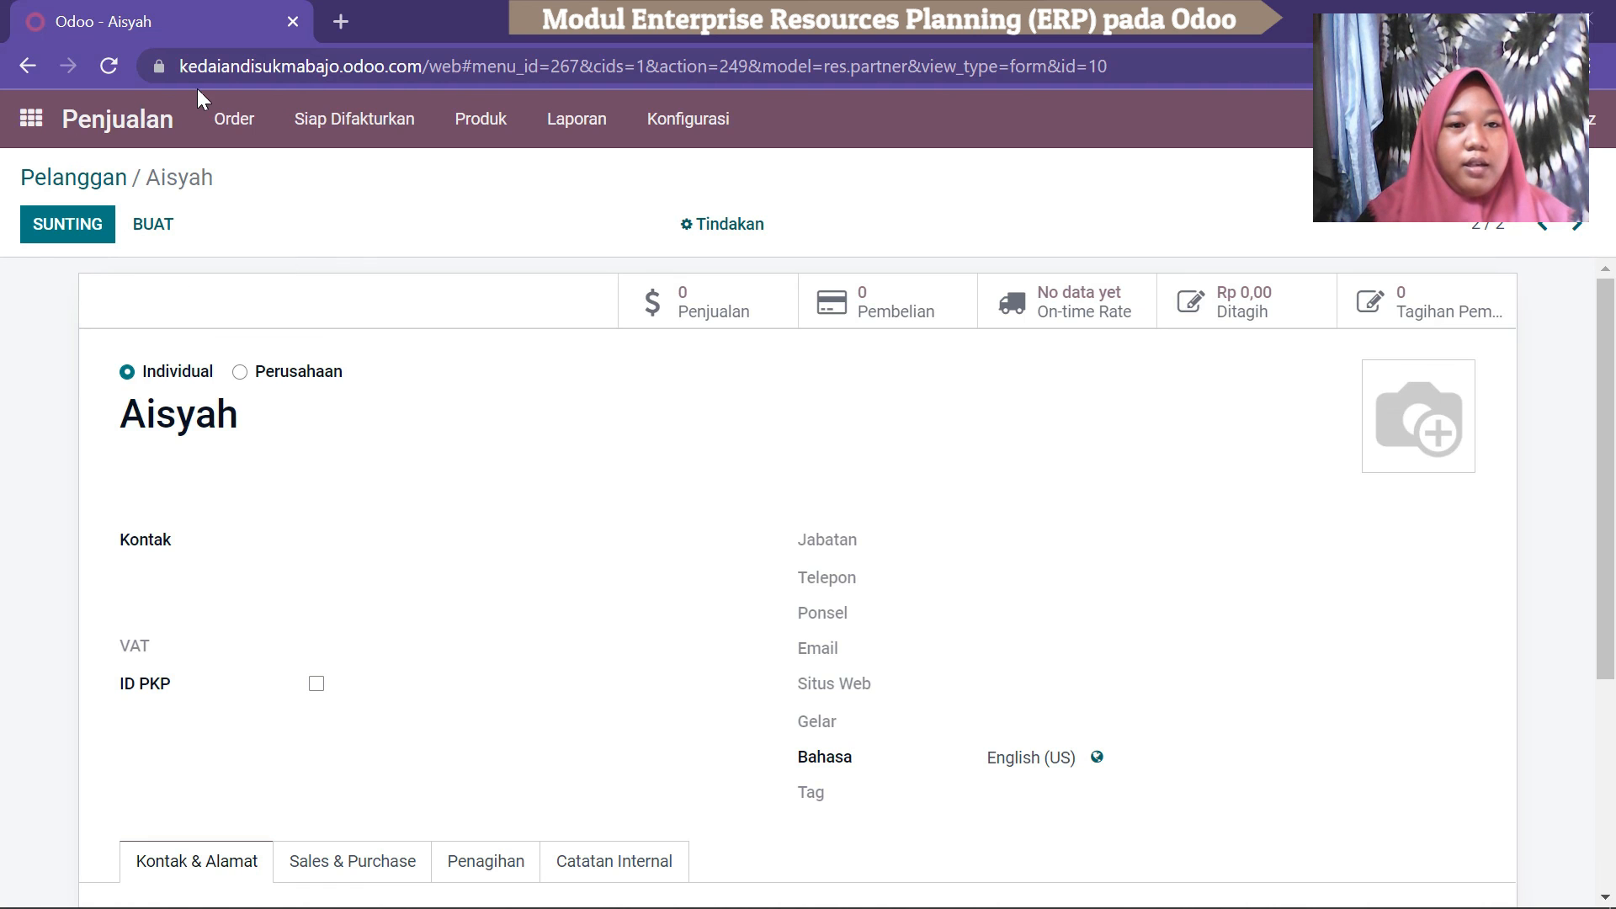
pyautogui.click(236, 127)
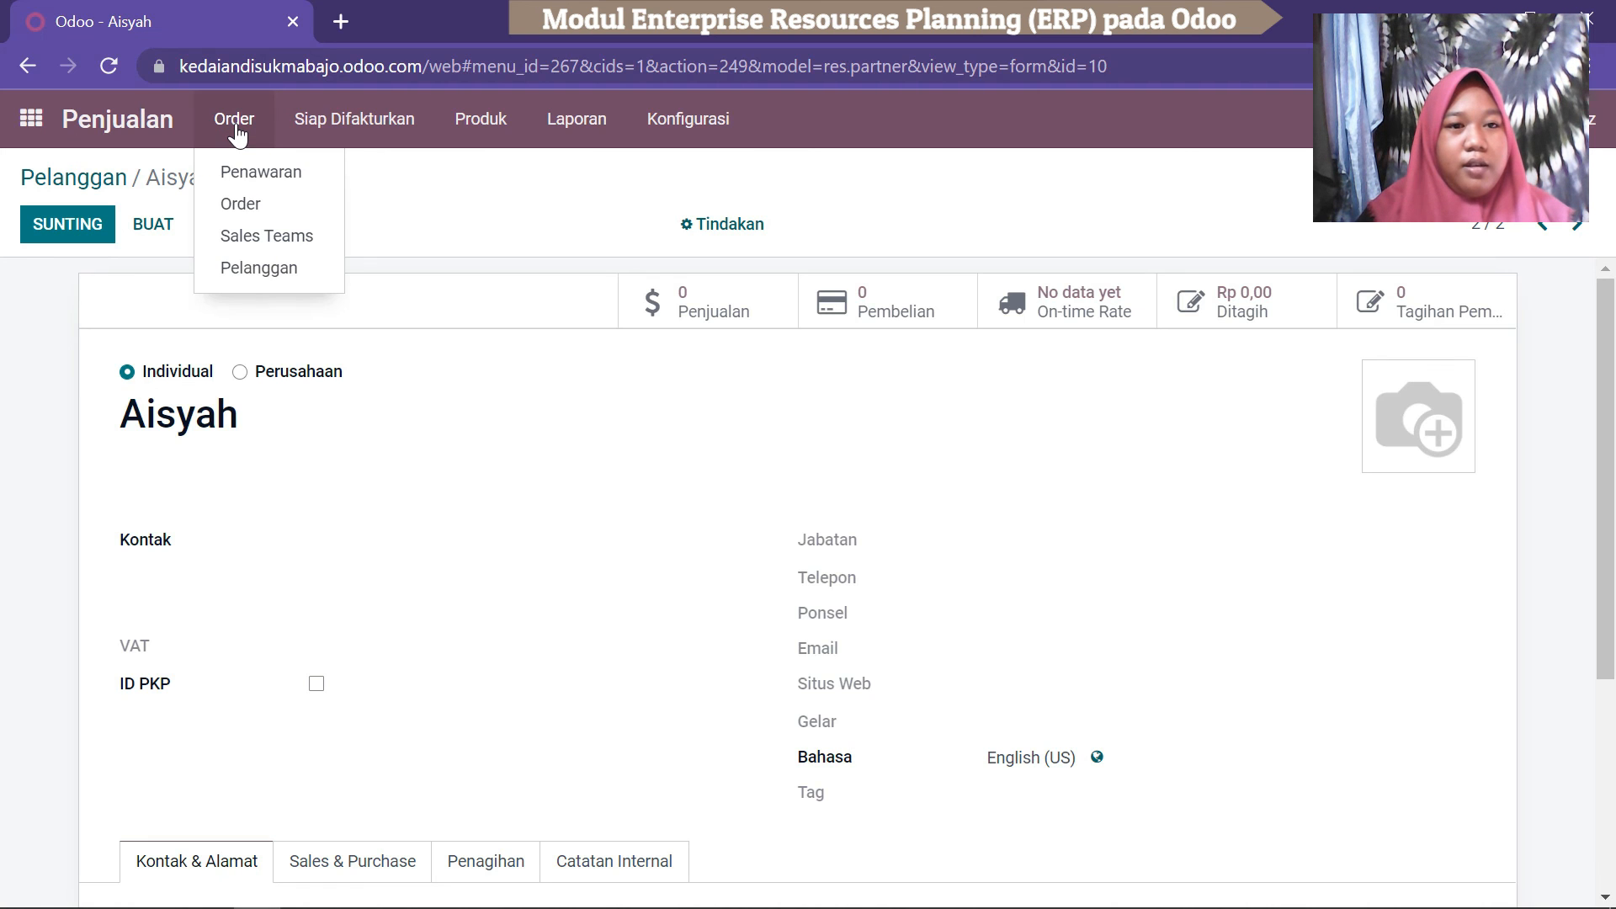
pyautogui.click(264, 180)
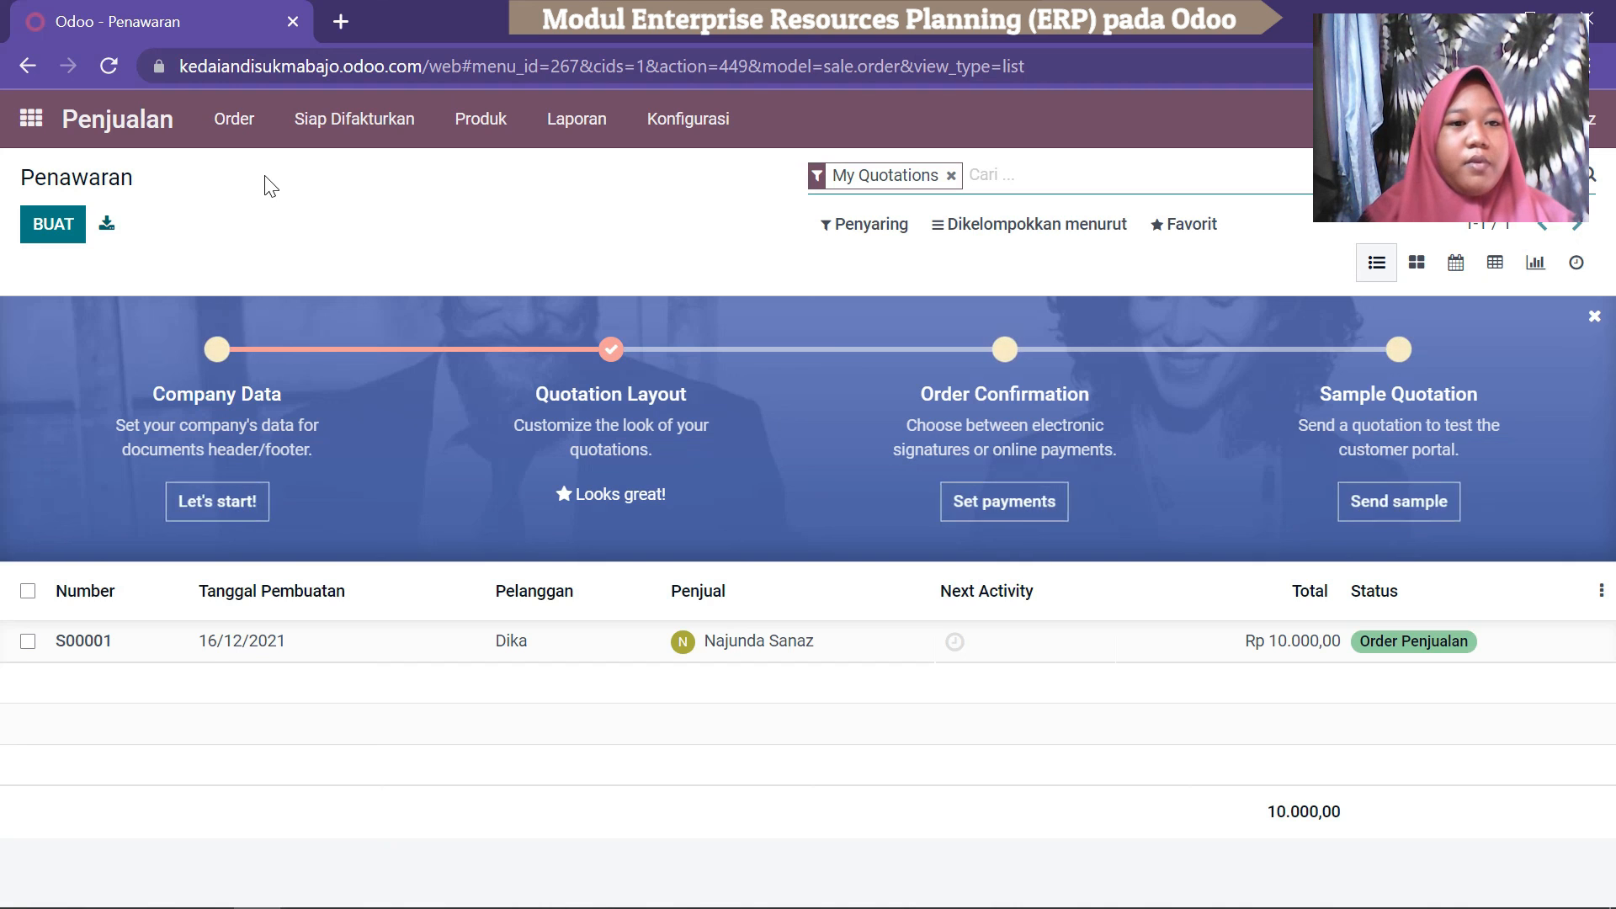
pyautogui.click(30, 232)
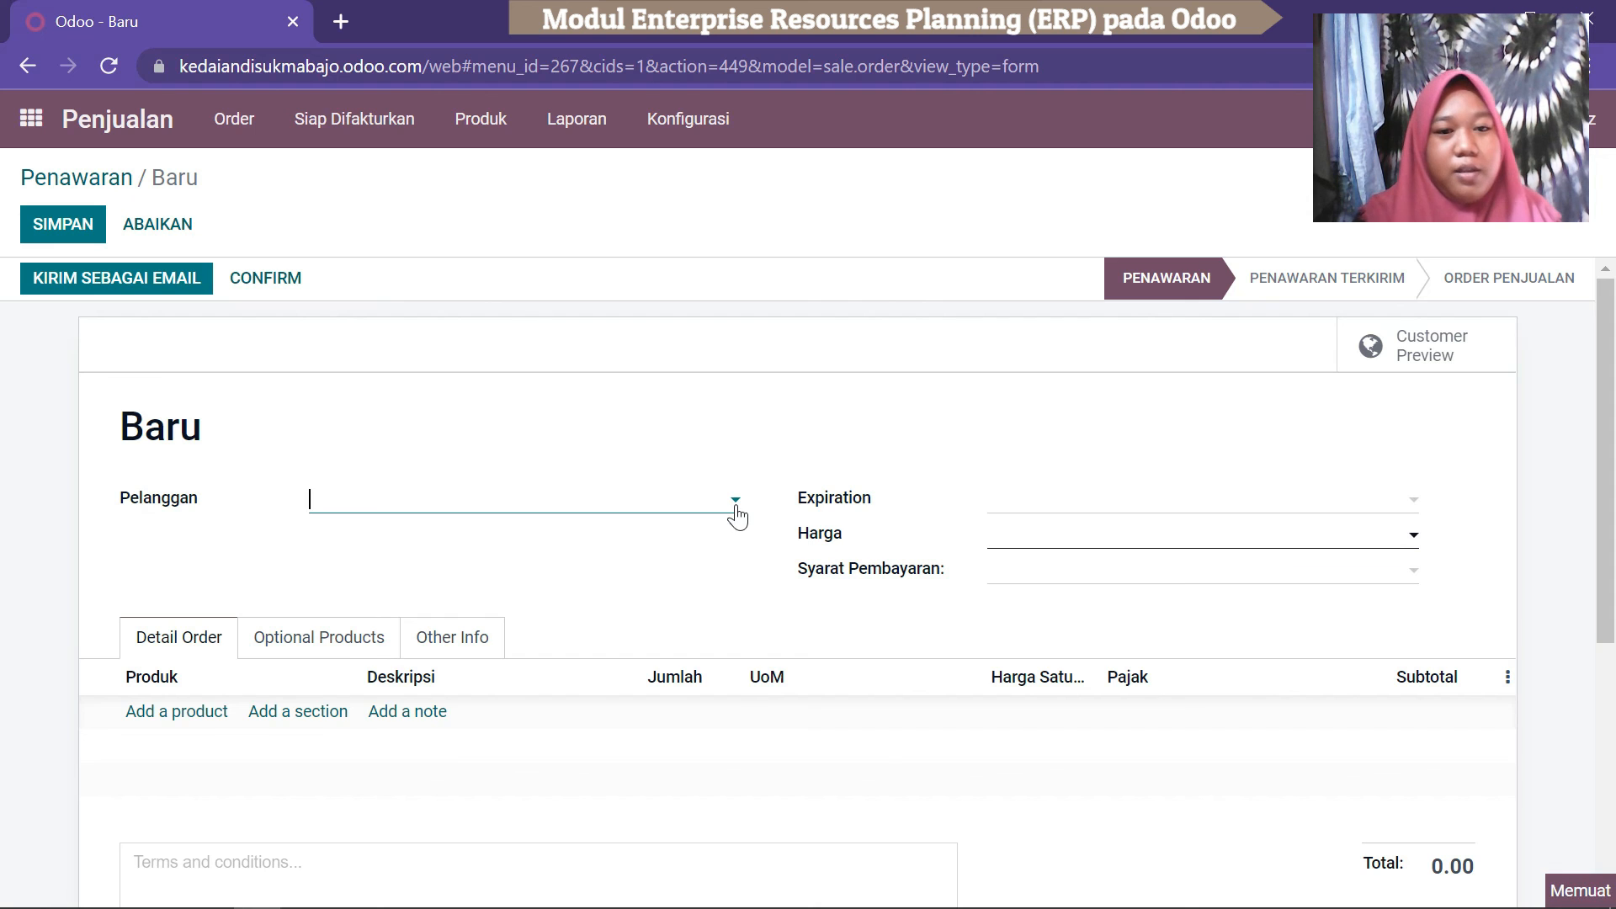
pyautogui.click(658, 515)
pyautogui.click(399, 573)
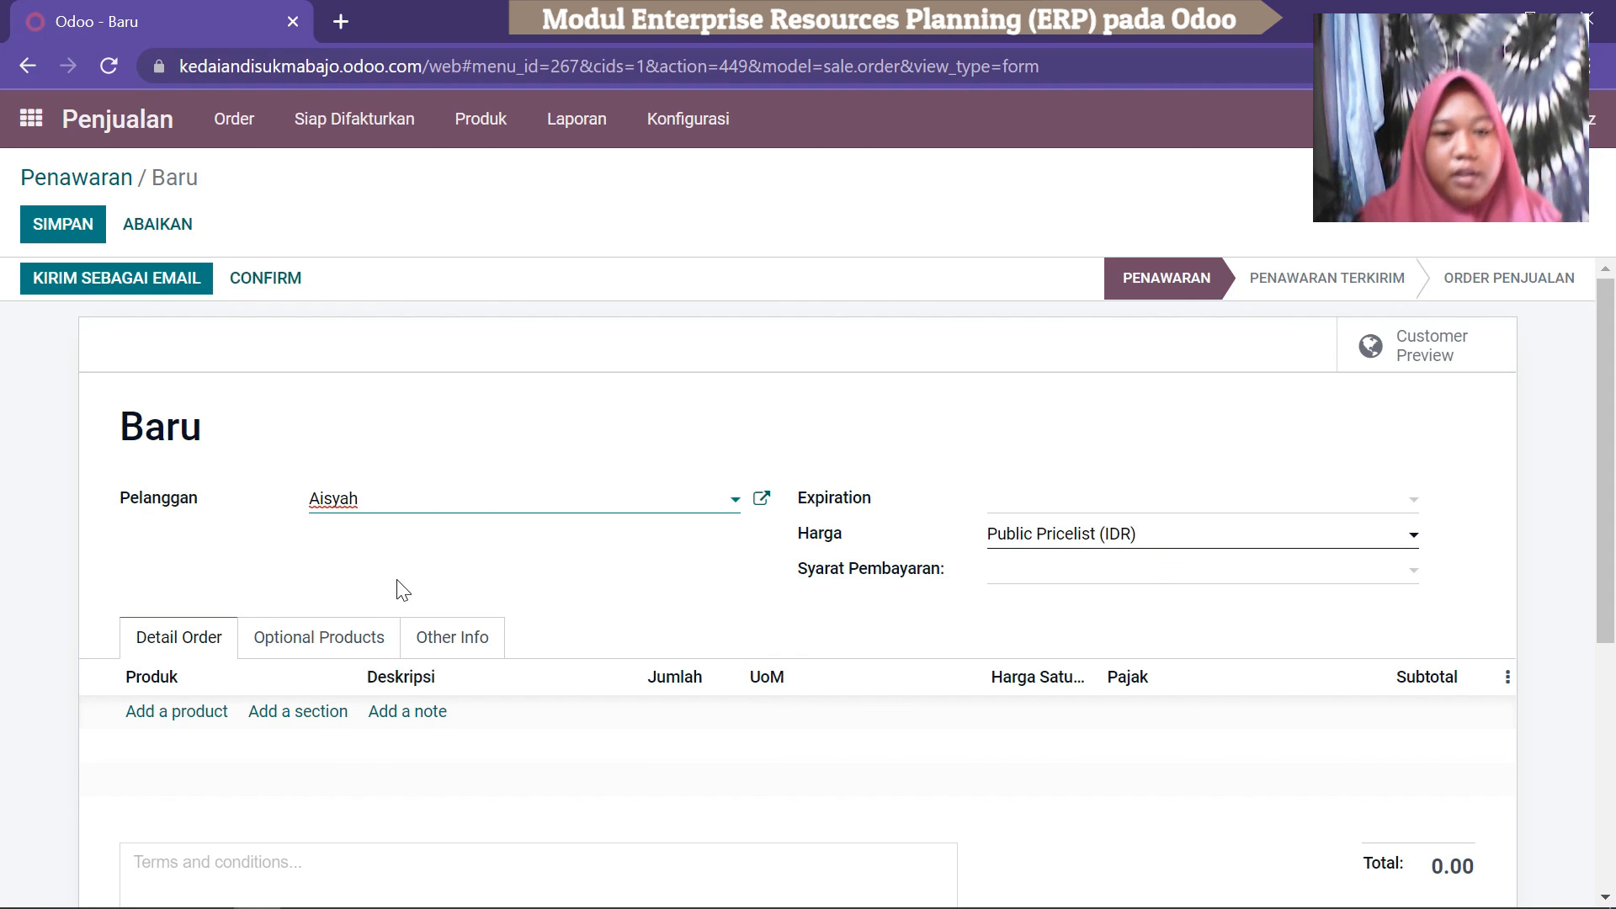
# Add [EM] ES MATARAM and [PI] POP ICE as product lines to the quotation.
pyautogui.click(216, 714)
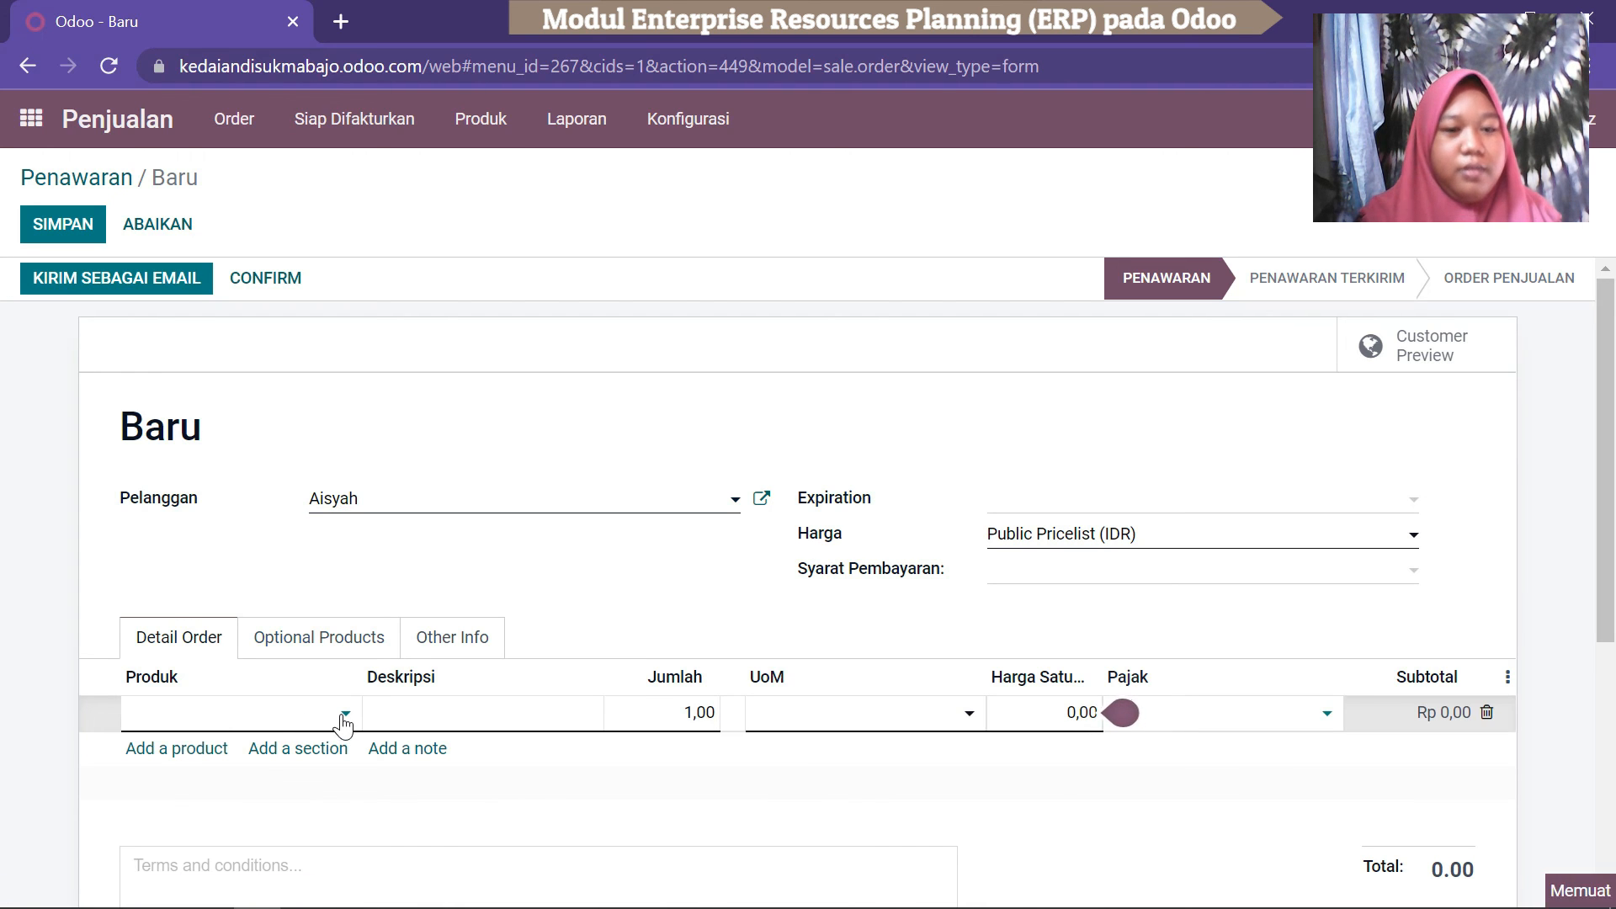
pyautogui.click(345, 716)
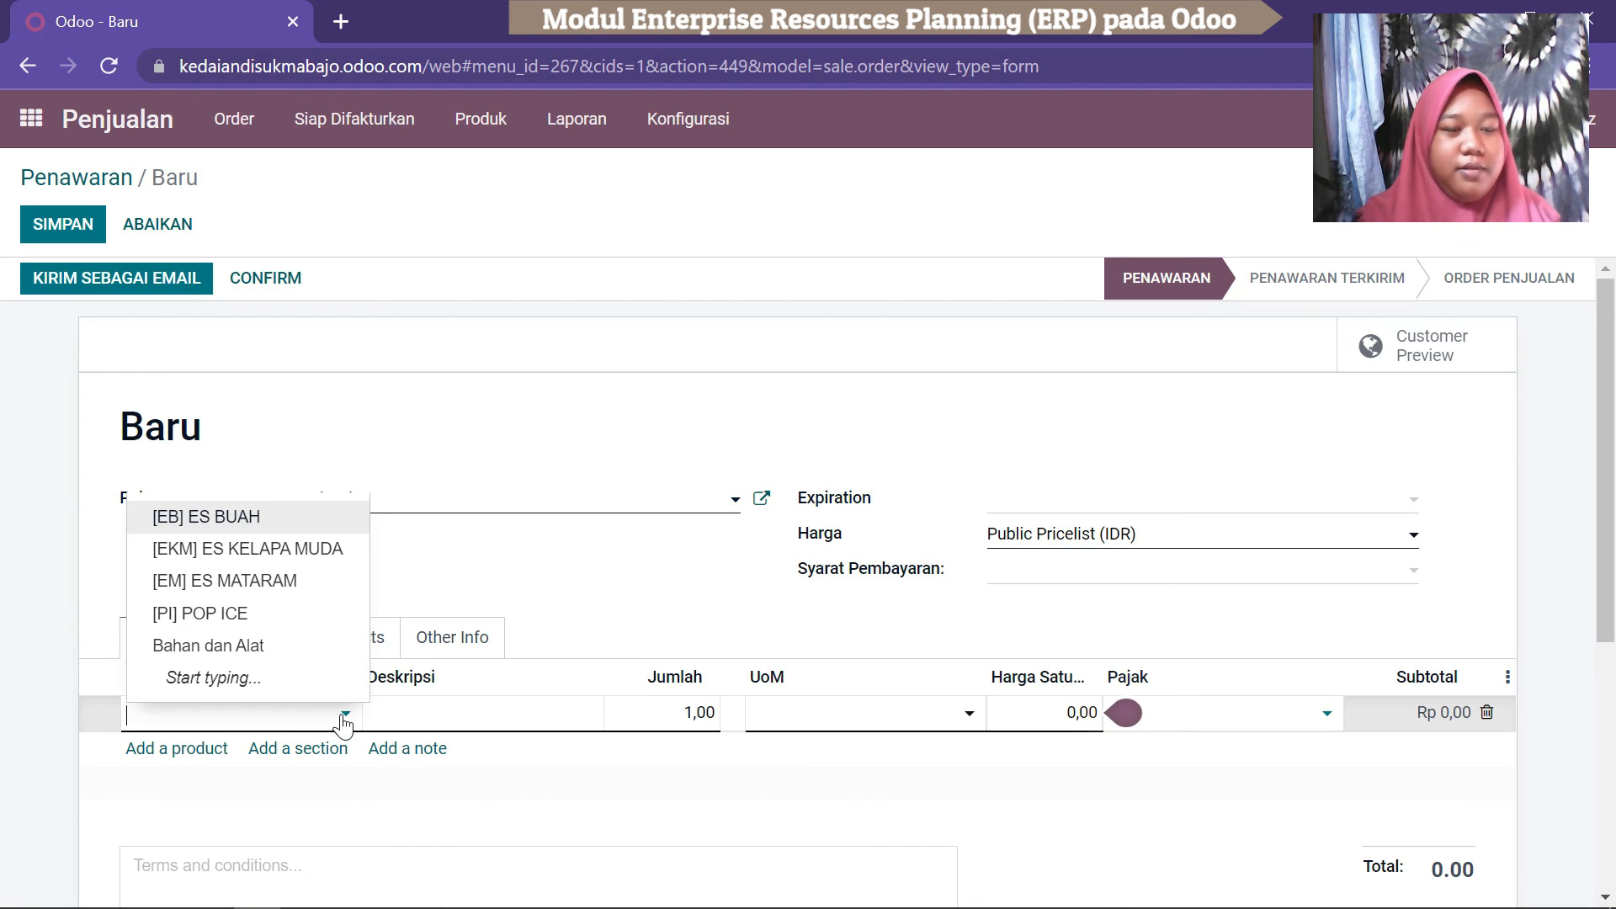
pyautogui.click(245, 589)
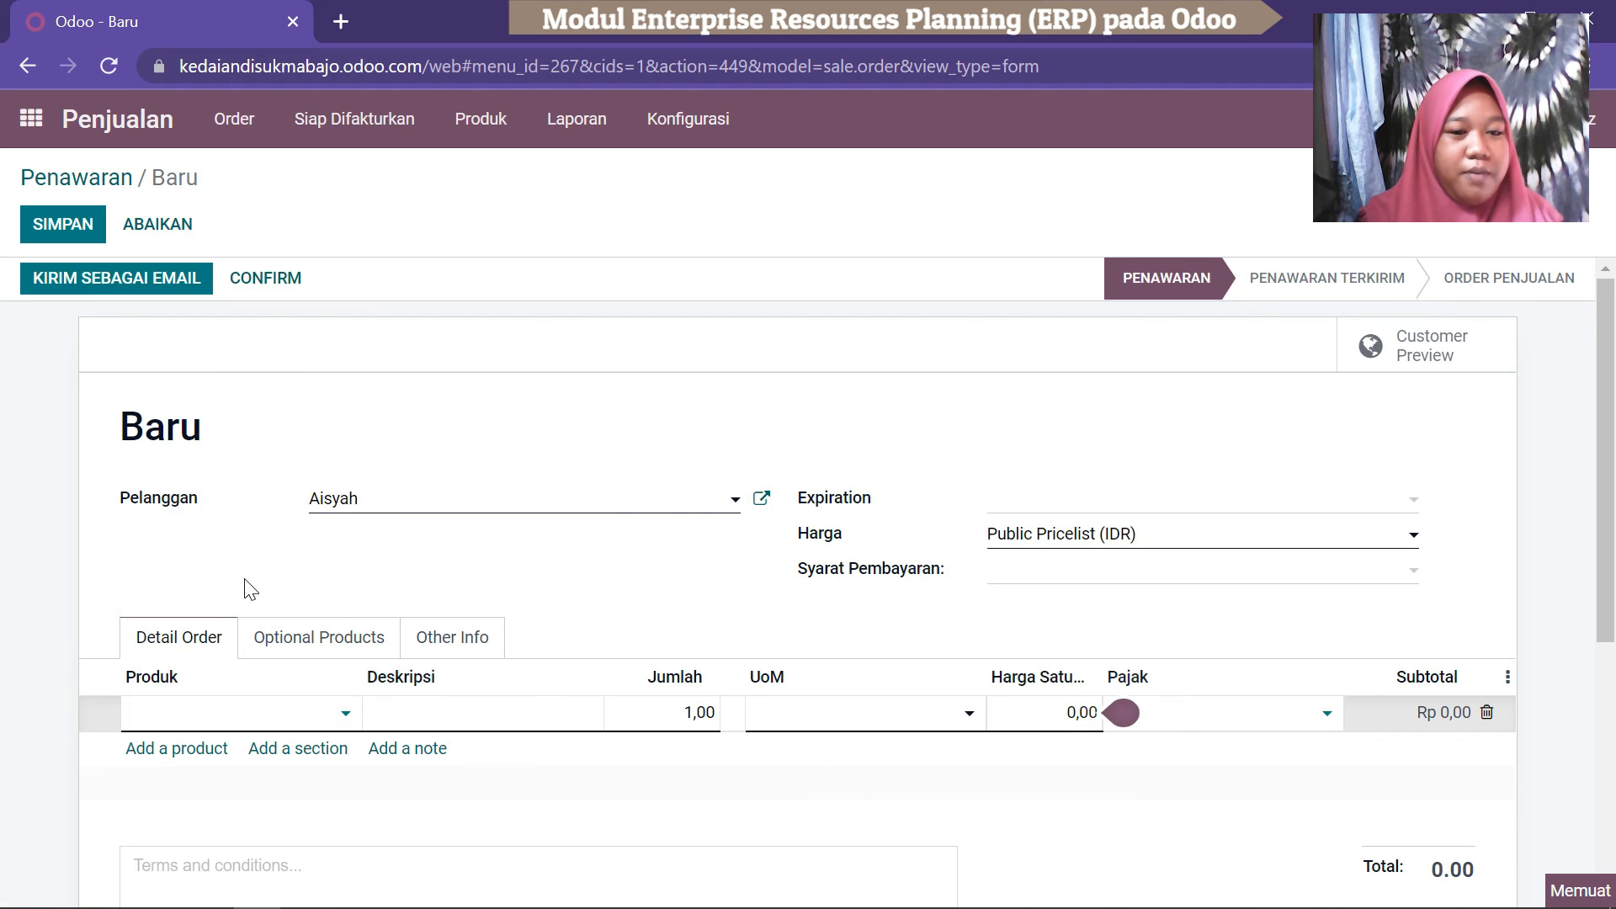
pyautogui.click(187, 758)
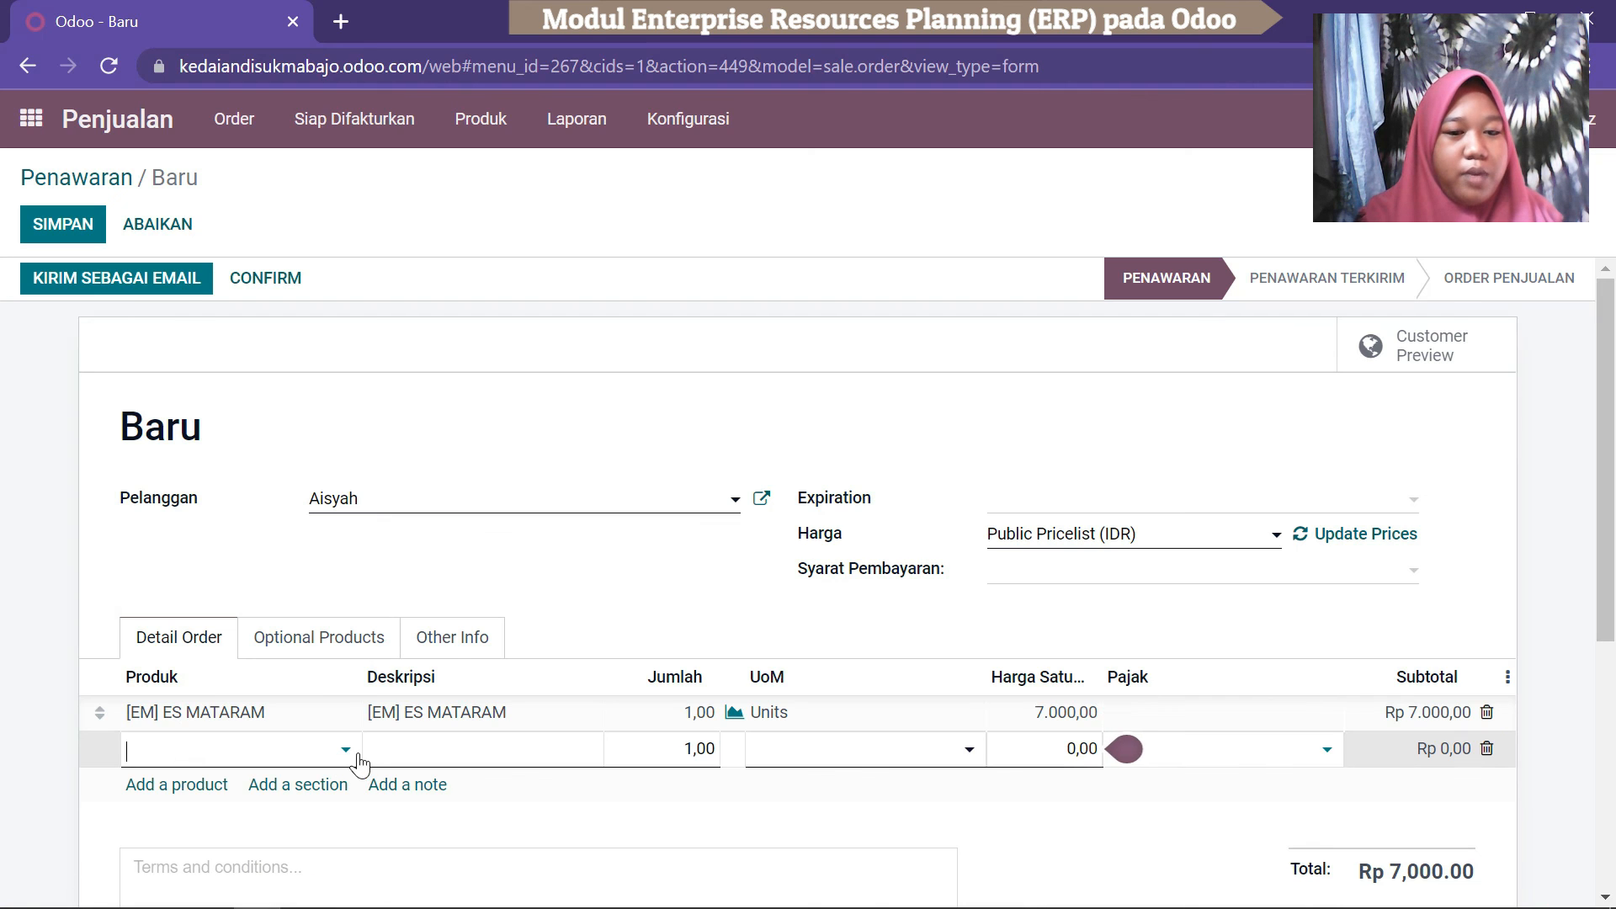
pyautogui.click(346, 751)
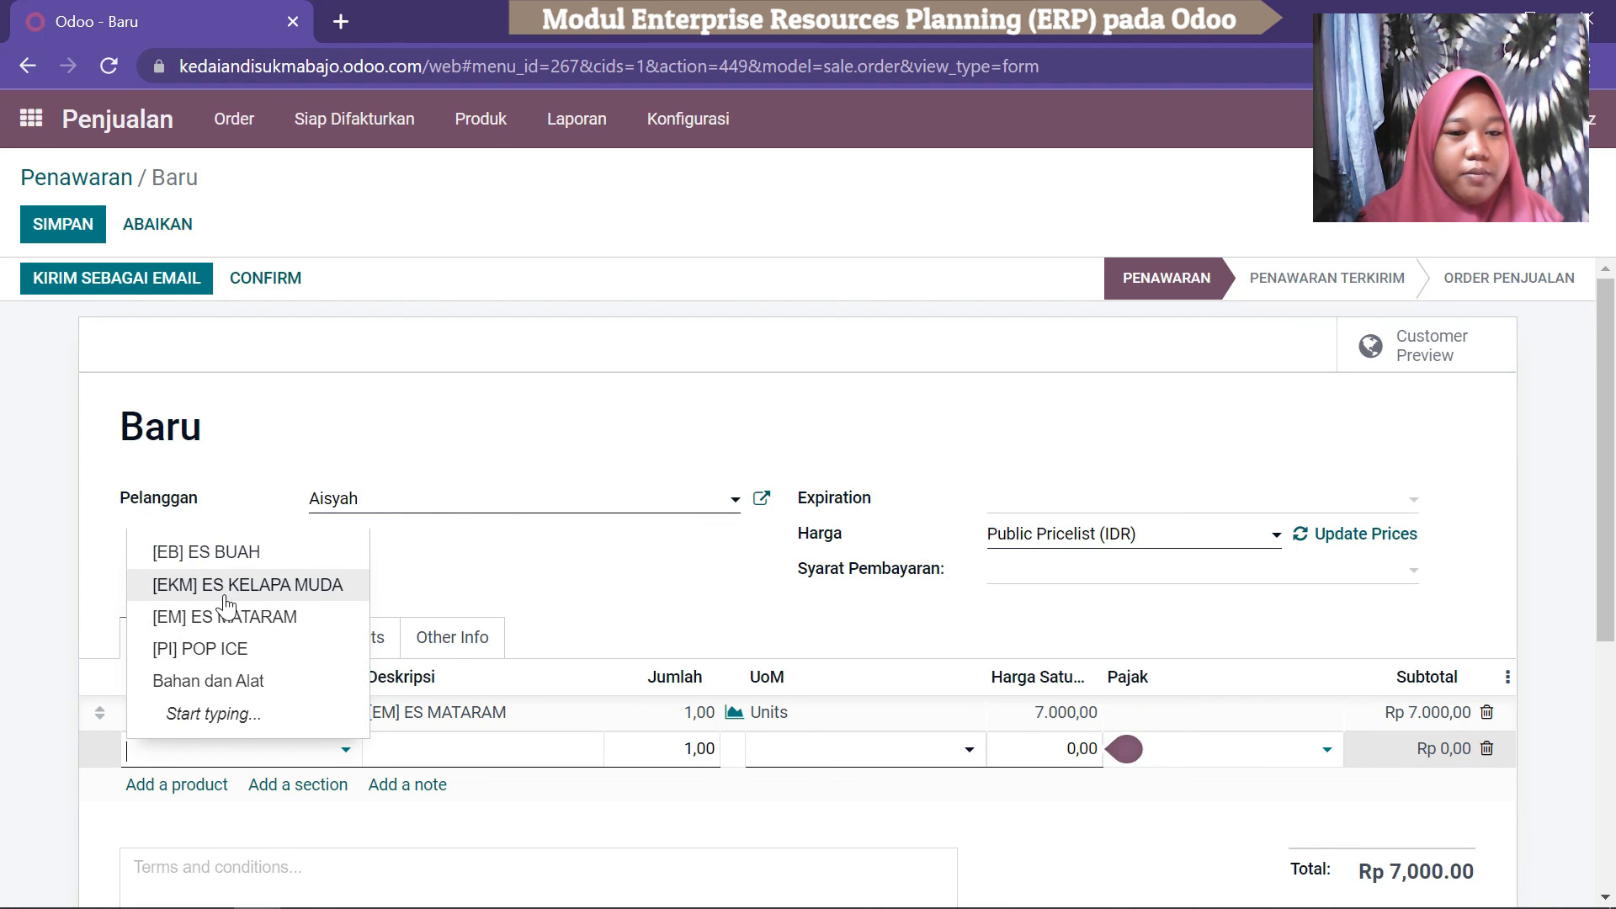
pyautogui.click(199, 649)
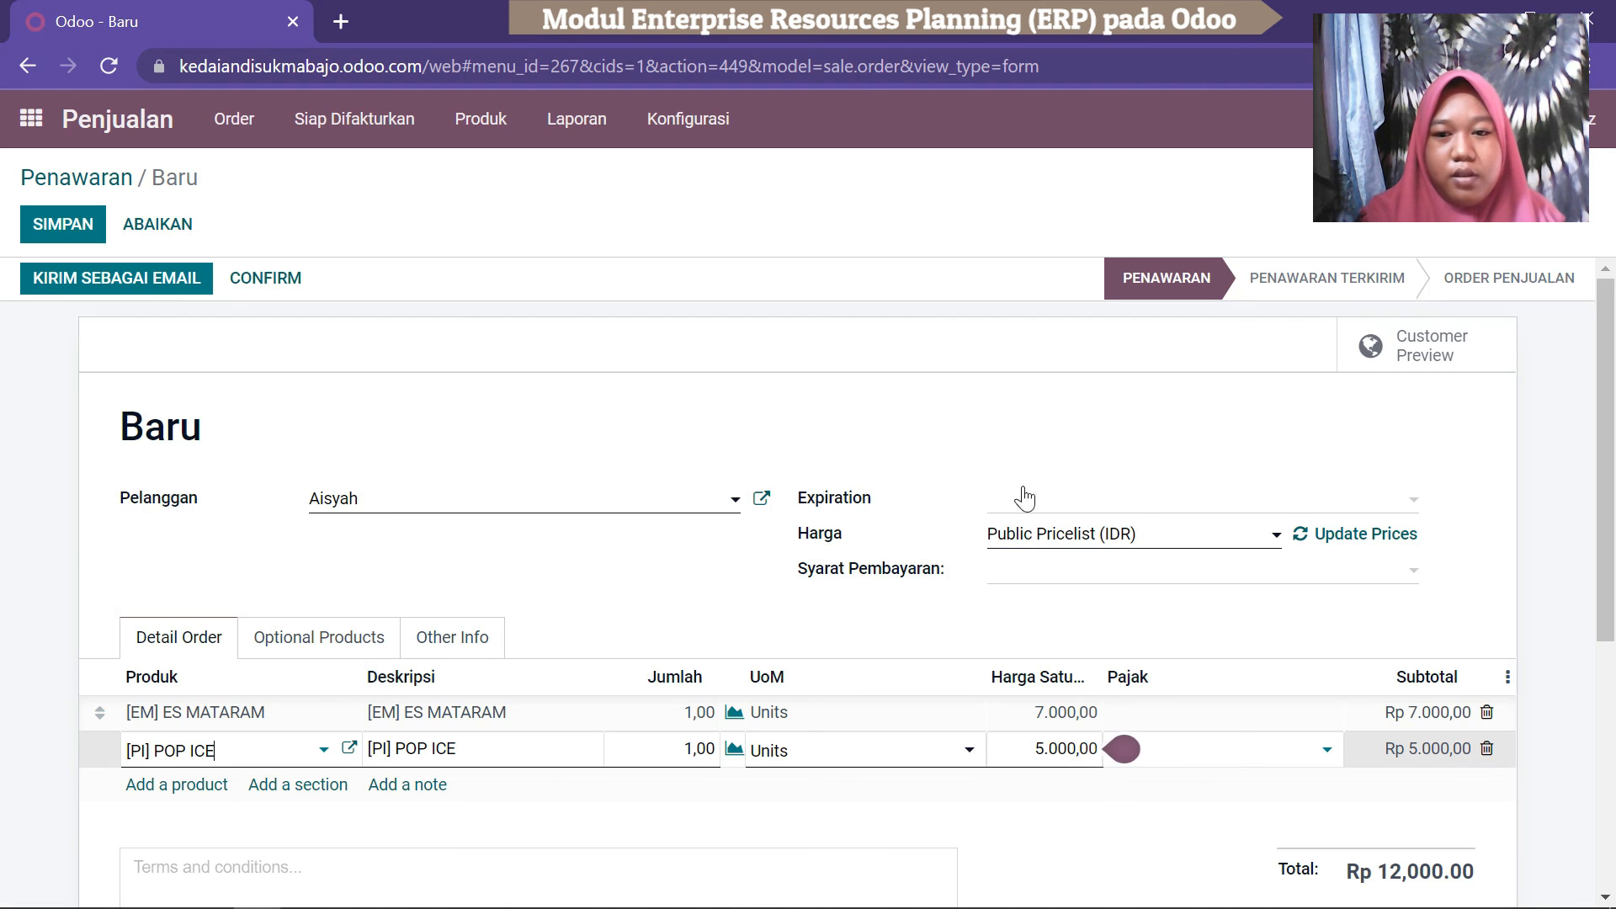
# Set the quotation's payment terms to Kontan and its expiration date to 17/12/2021.
pyautogui.click(1319, 579)
pyautogui.click(1282, 579)
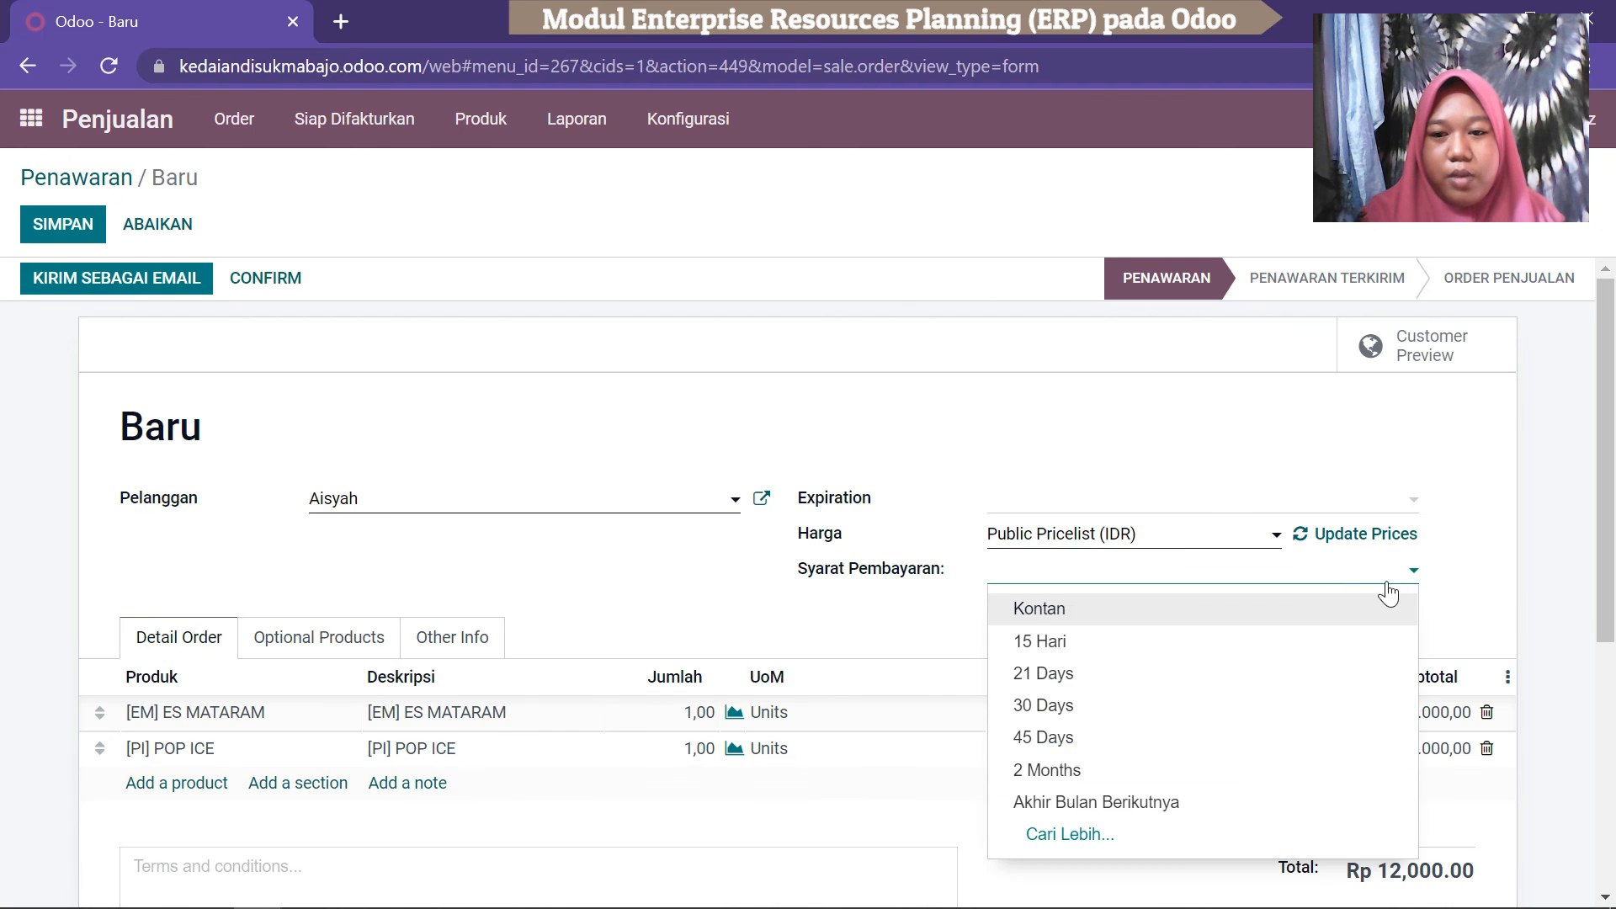
pyautogui.click(1110, 620)
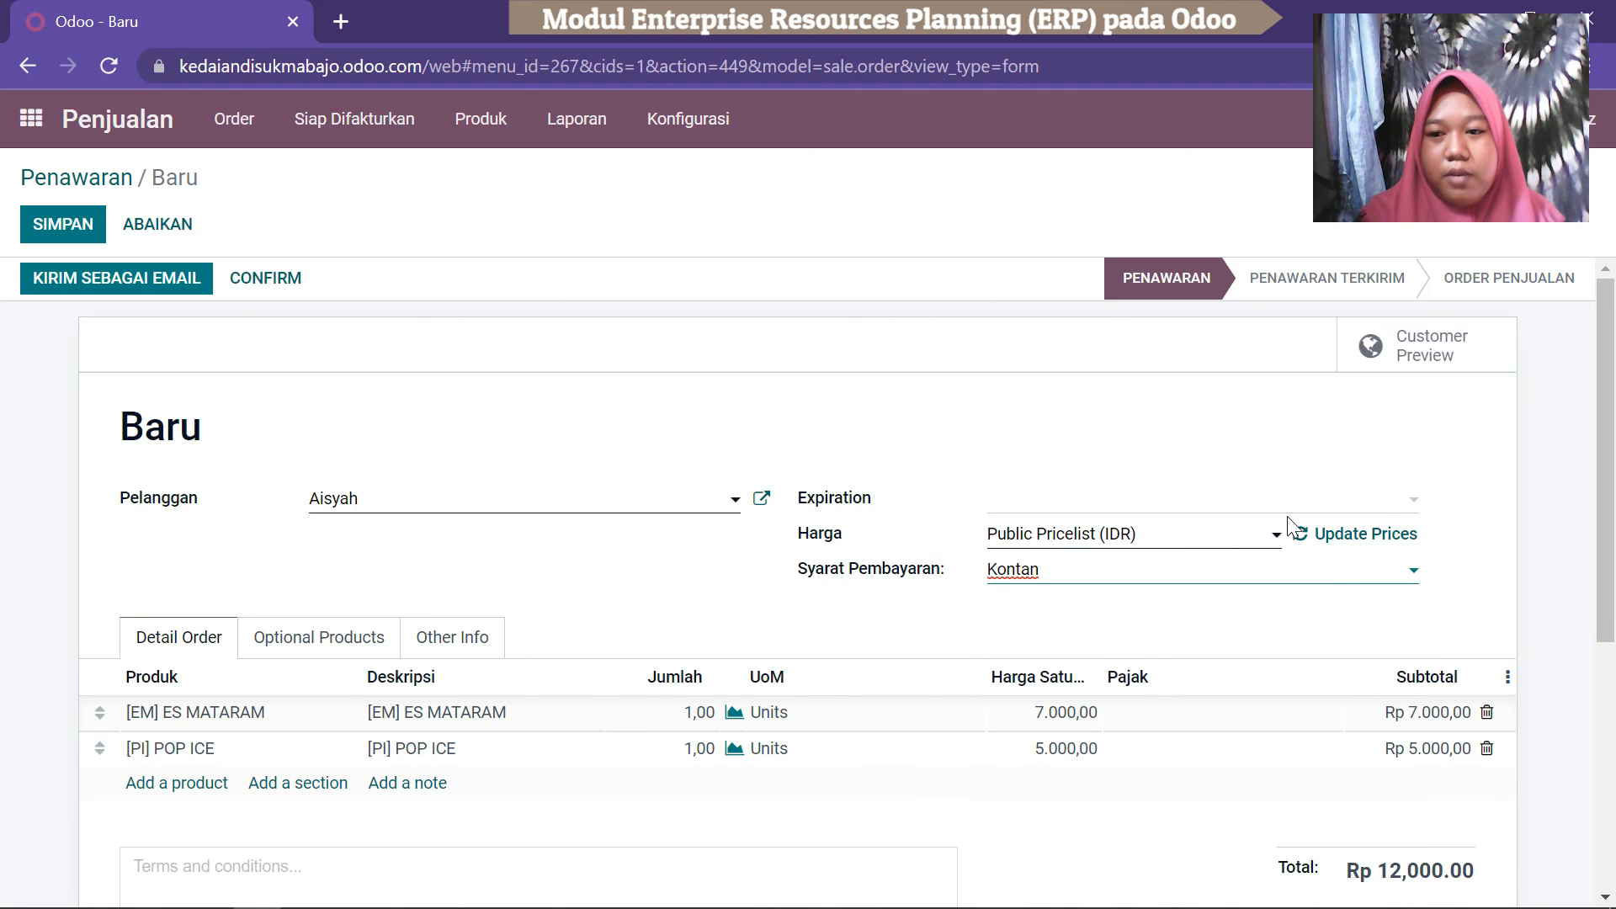
pyautogui.click(1390, 510)
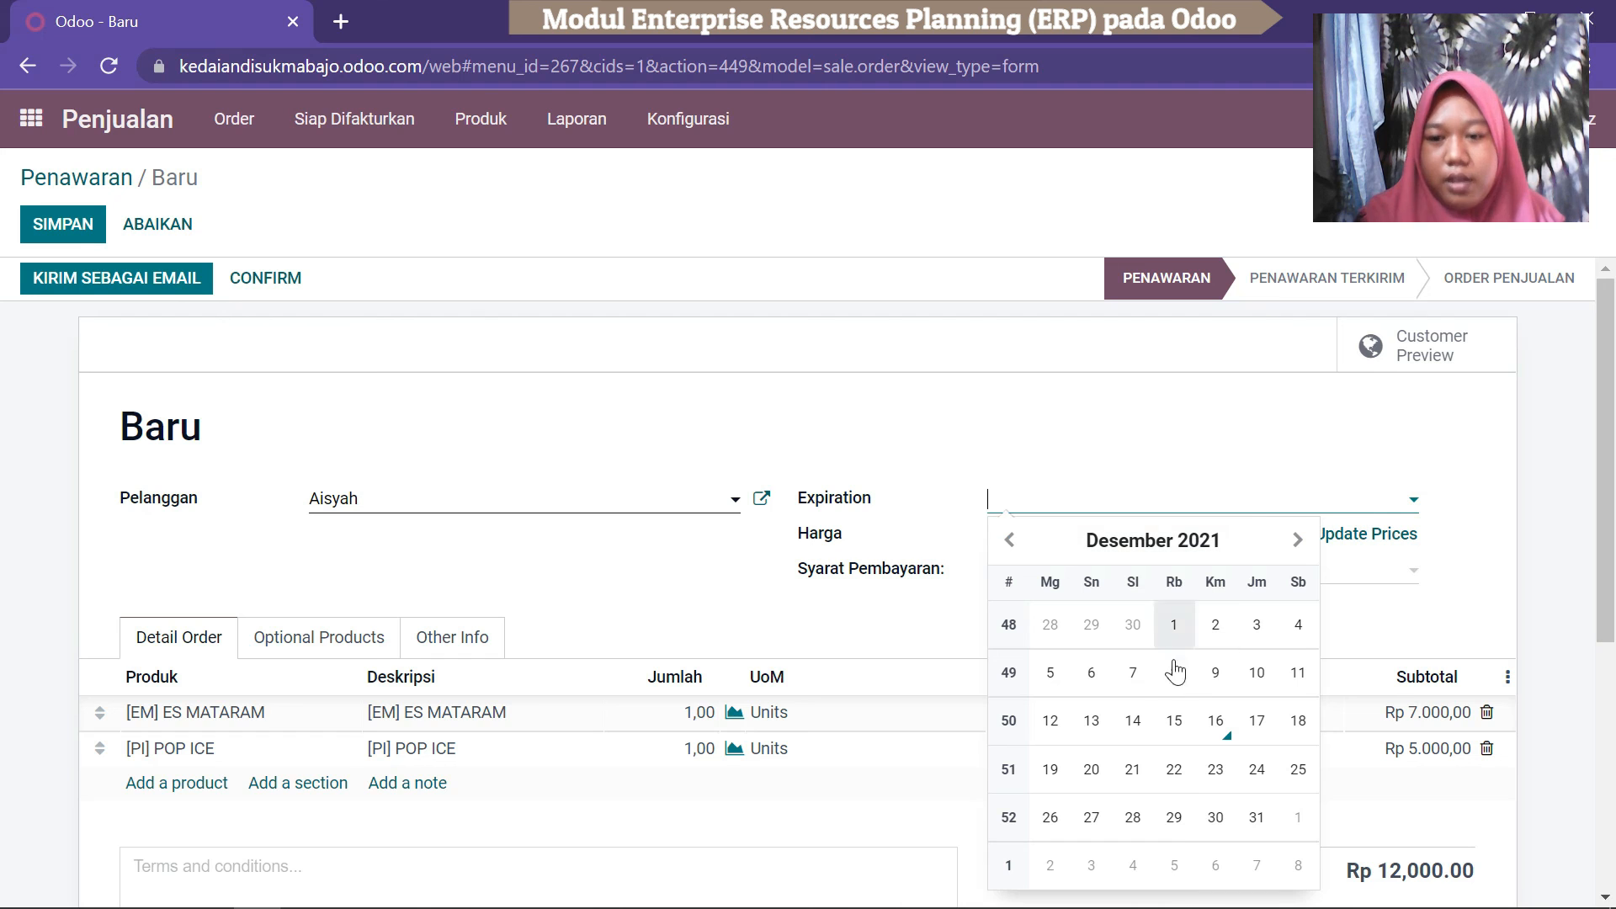
pyautogui.click(1257, 722)
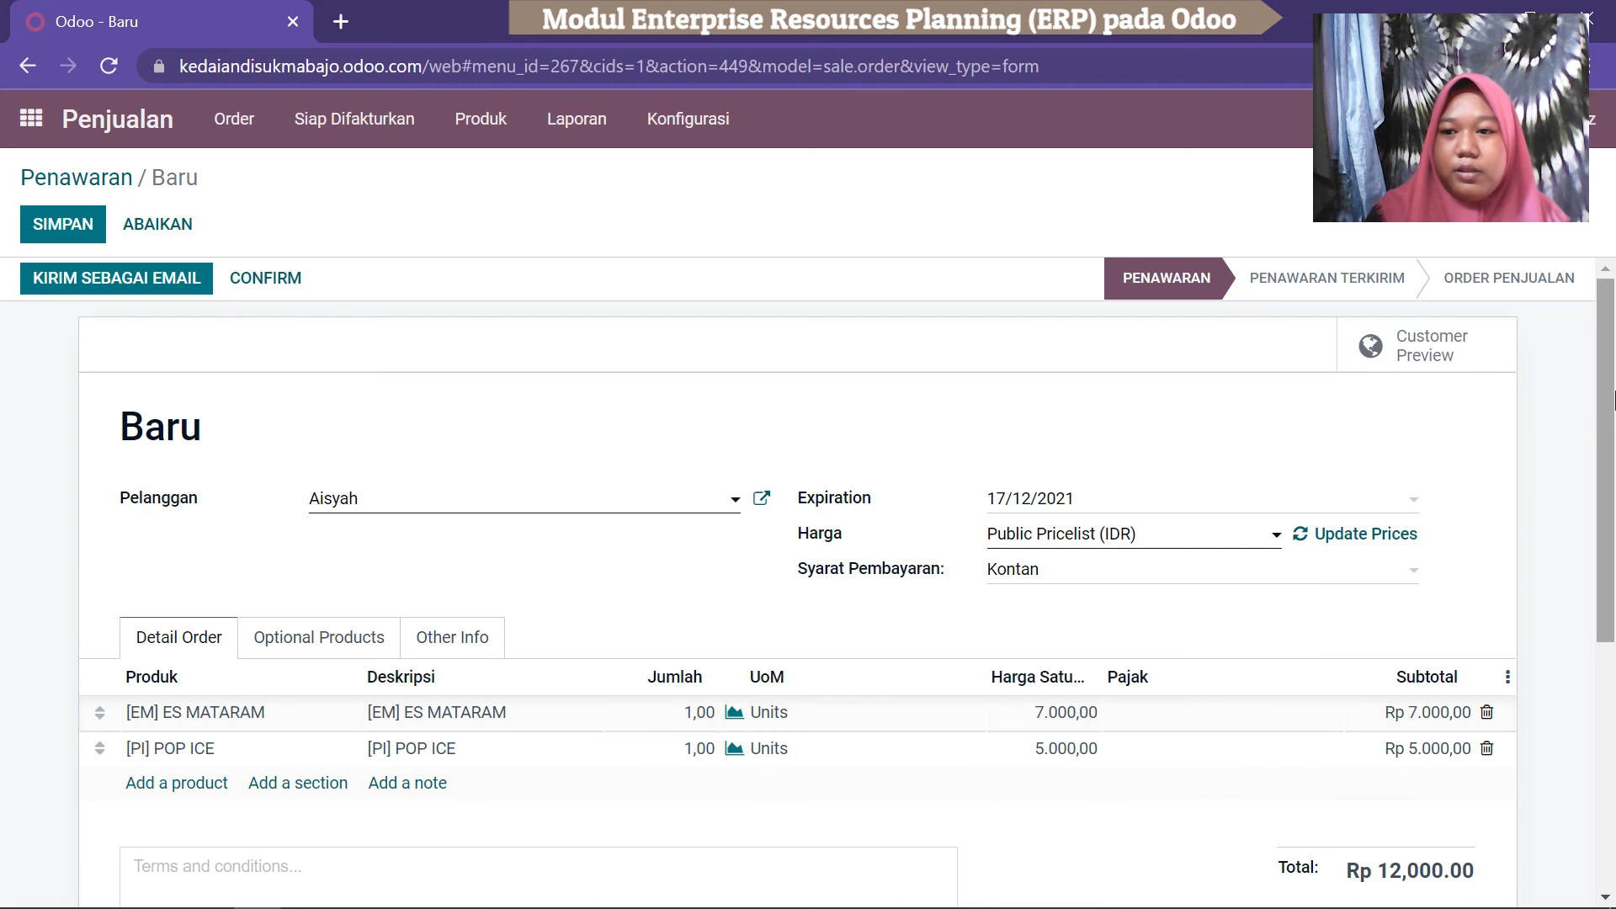
# Check the quotation's details, save it and confirm it as a sales order.
pyautogui.scroll(-4, 1611, 396)
pyautogui.scroll(4, 1612, 374)
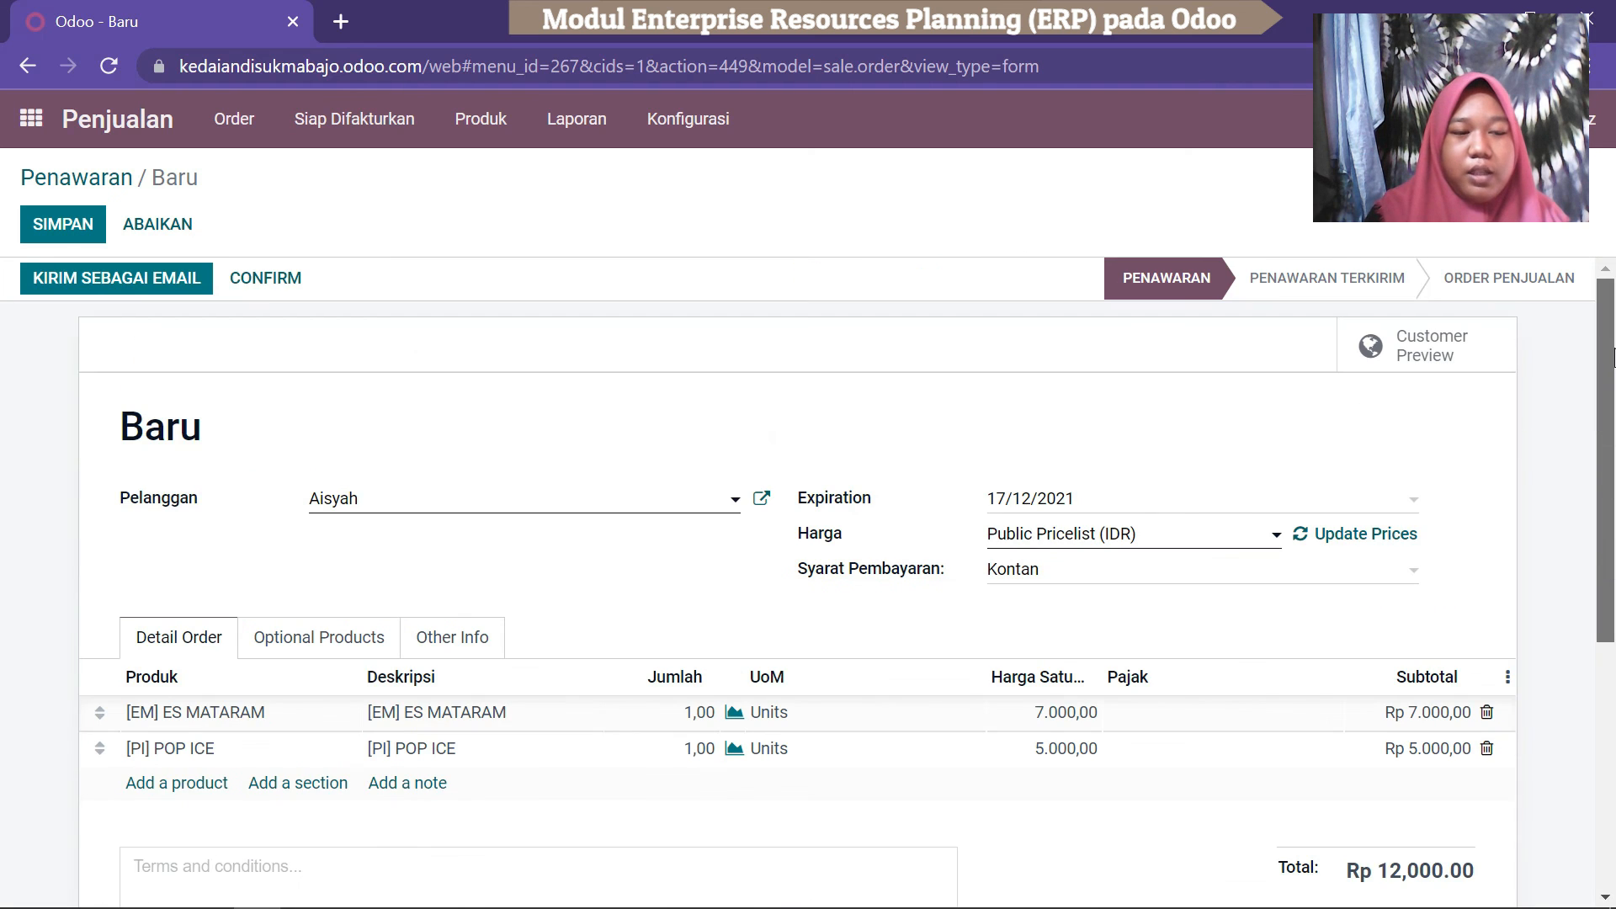
pyautogui.scroll(-3, 1612, 358)
pyautogui.scroll(1, 1604, 539)
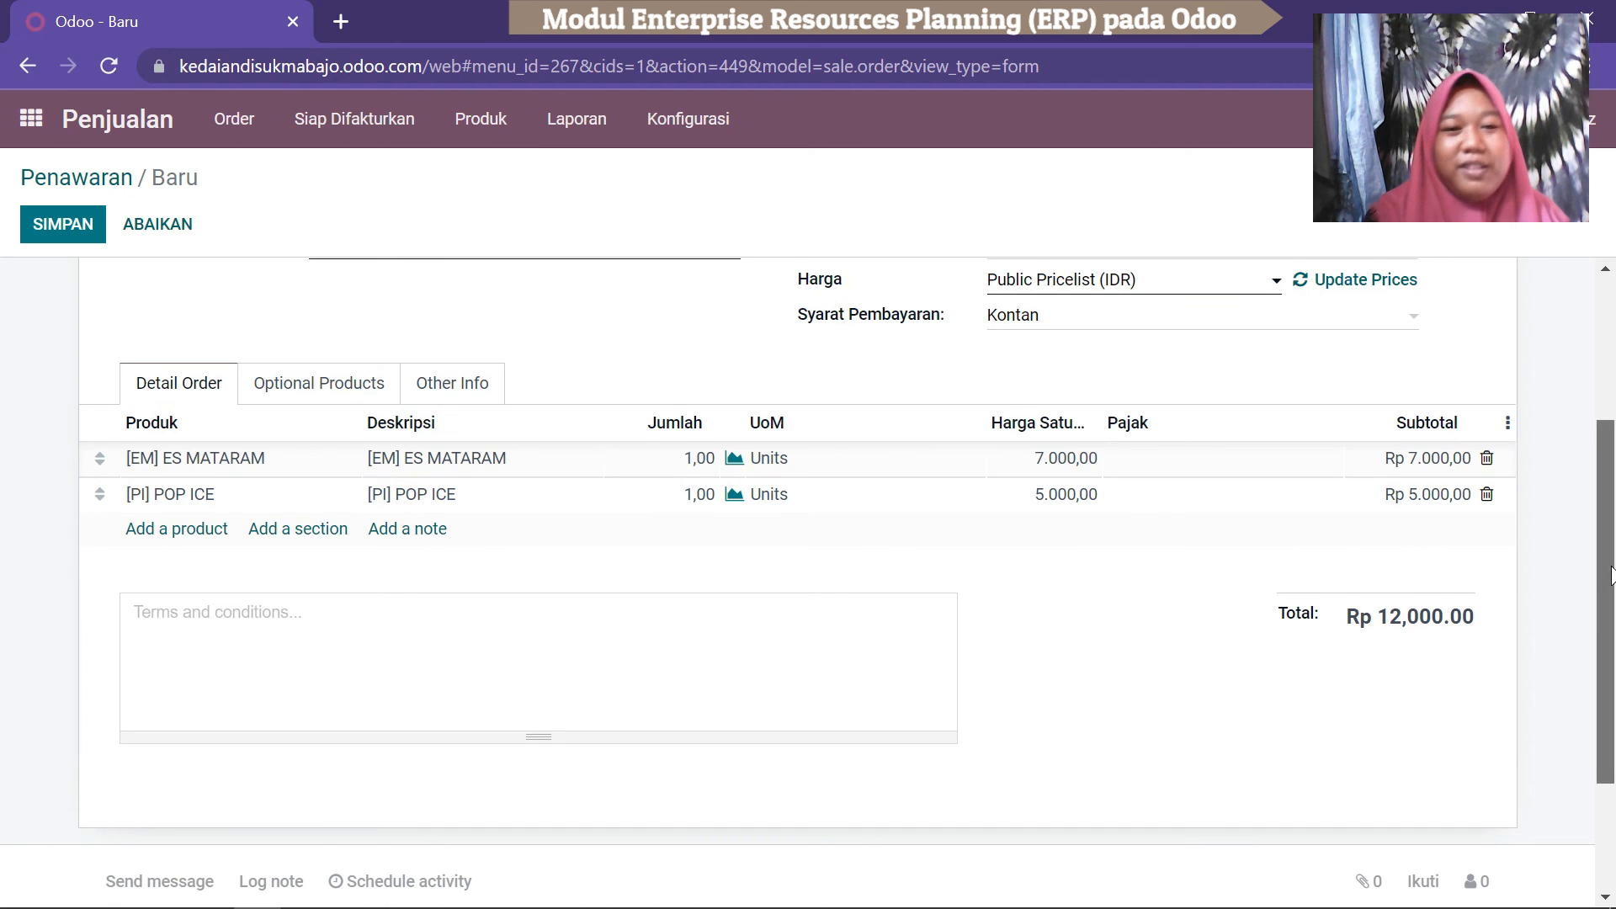
pyautogui.scroll(3, 1609, 576)
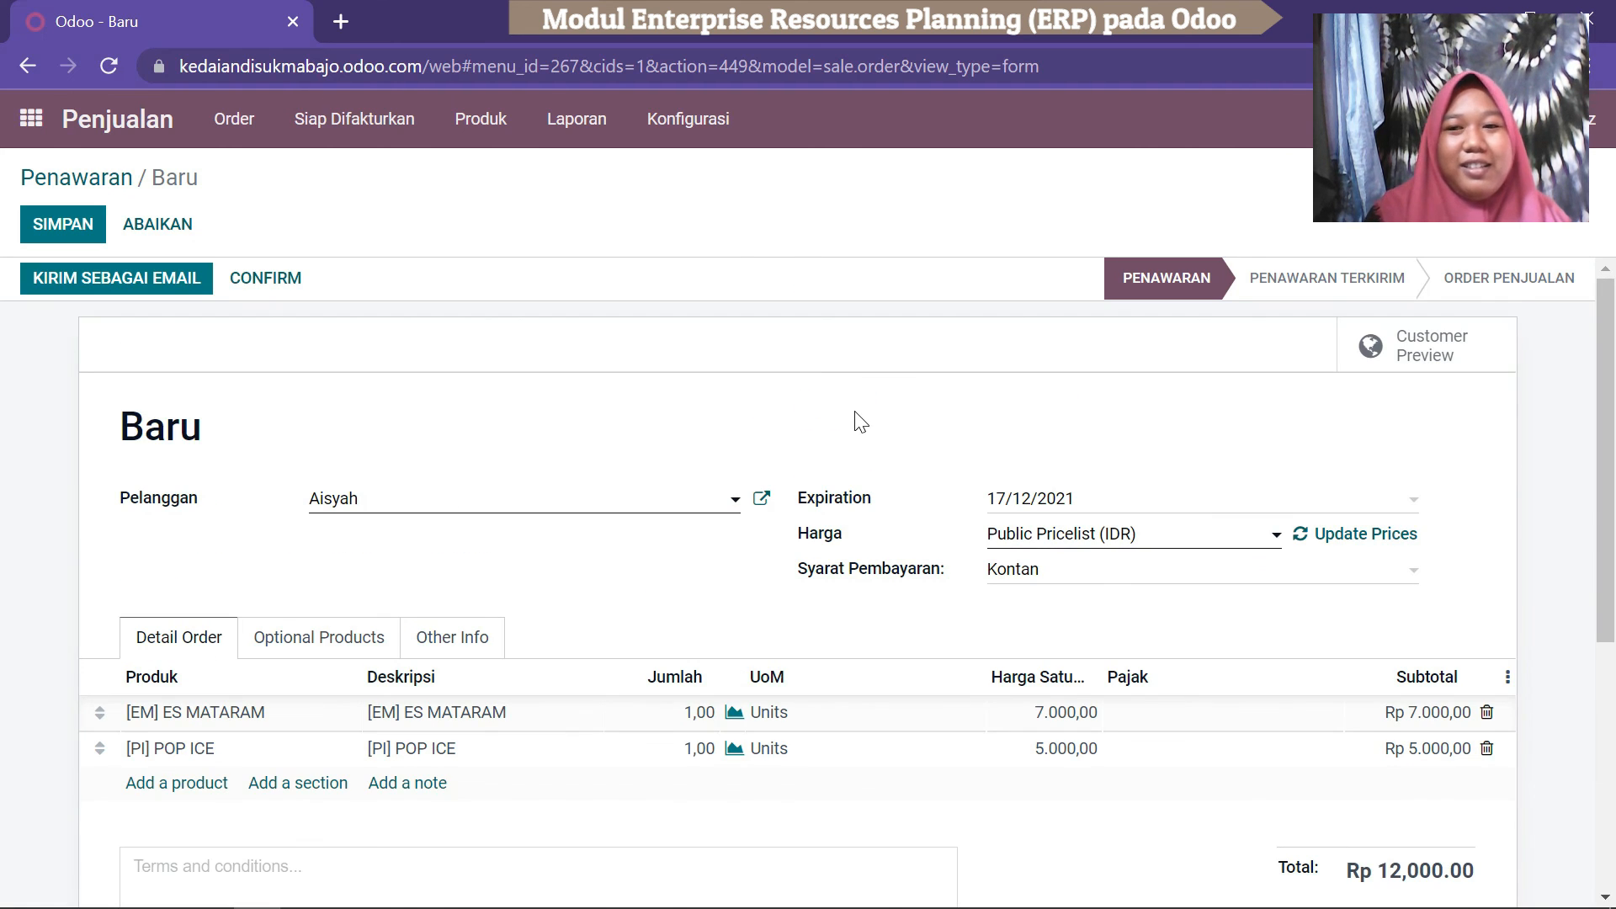
pyautogui.click(66, 225)
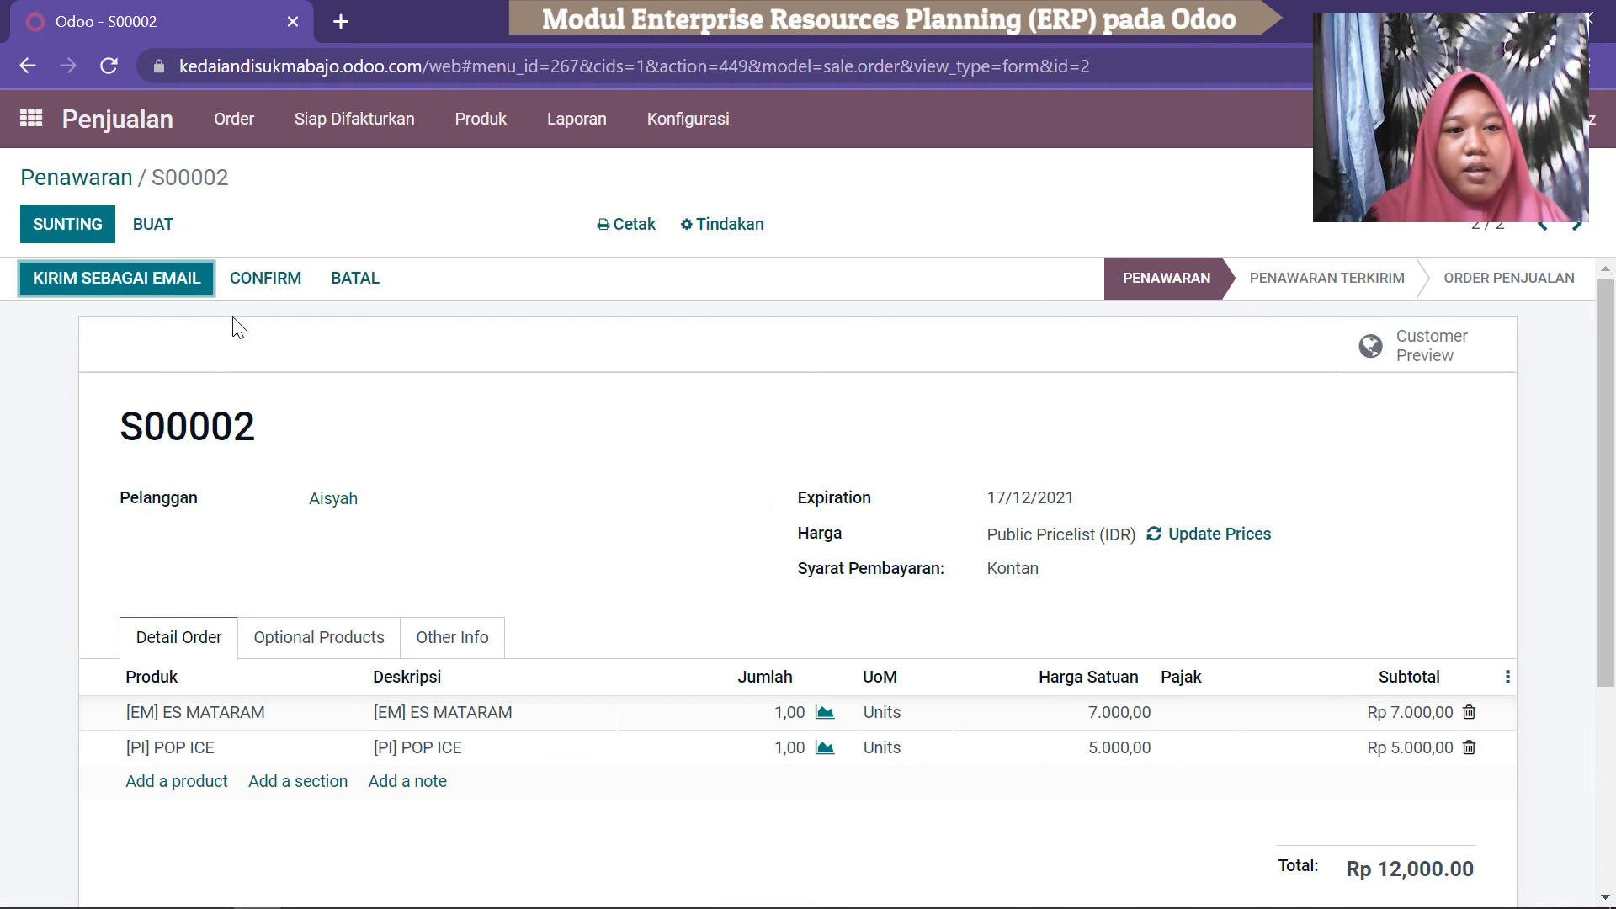
pyautogui.click(270, 293)
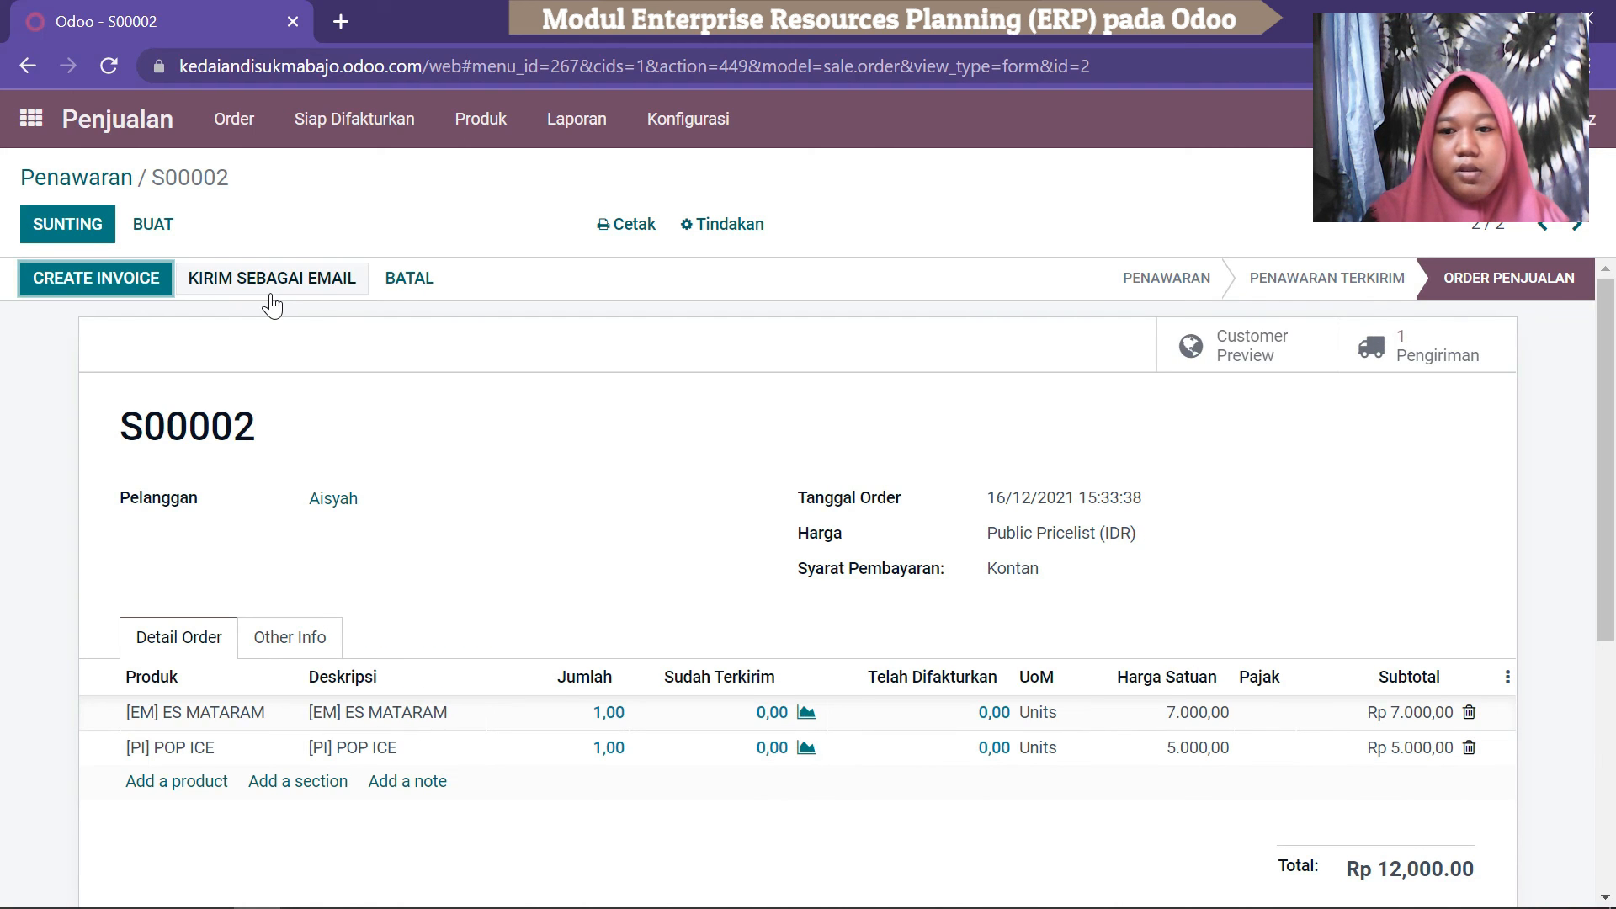
# Validate the sales order's delivery with immediate transfer of all quantities and return to the order.
pyautogui.click(1400, 358)
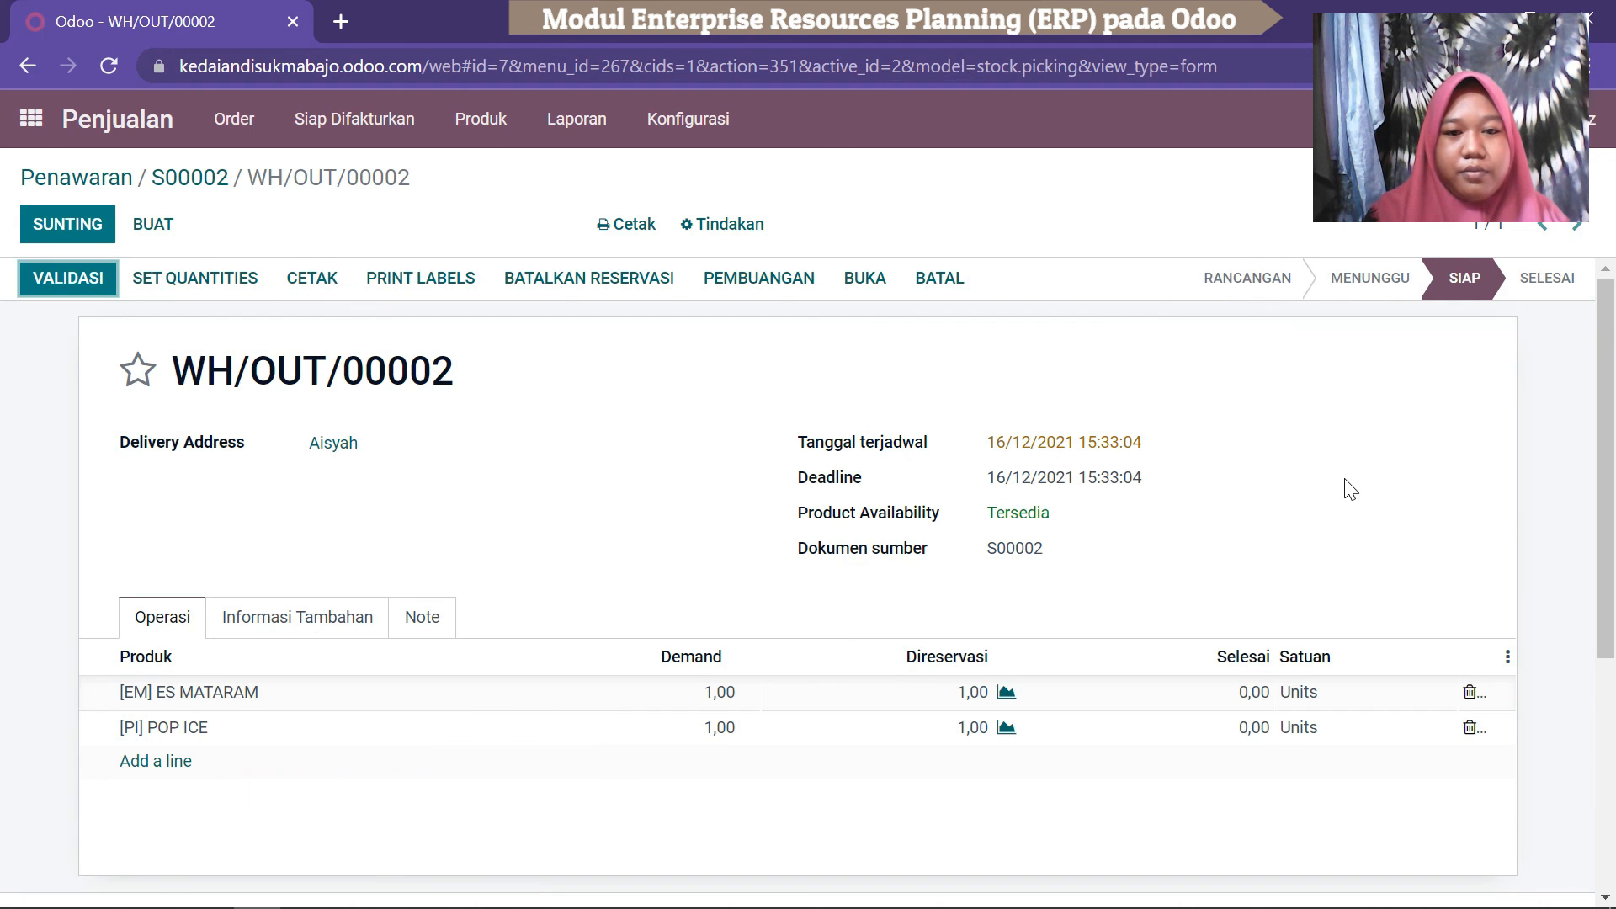
pyautogui.moveTo(1607, 389)
pyautogui.mouseDown()
pyautogui.moveTo(1589, 620)
pyautogui.moveTo(1606, 374)
pyautogui.mouseUp()
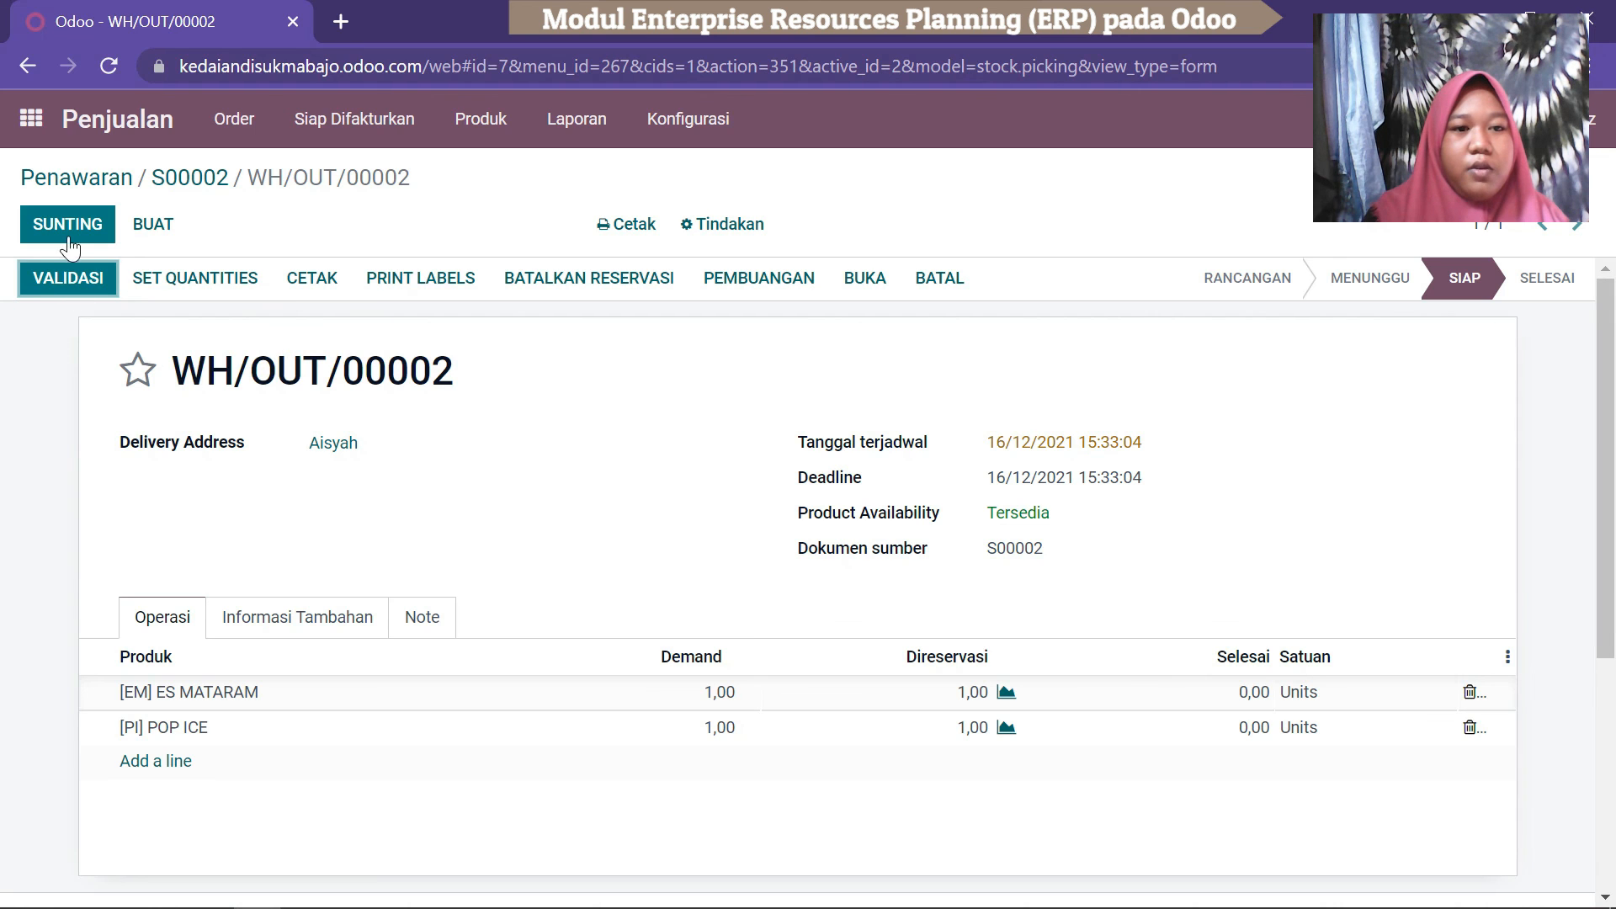
pyautogui.click(88, 283)
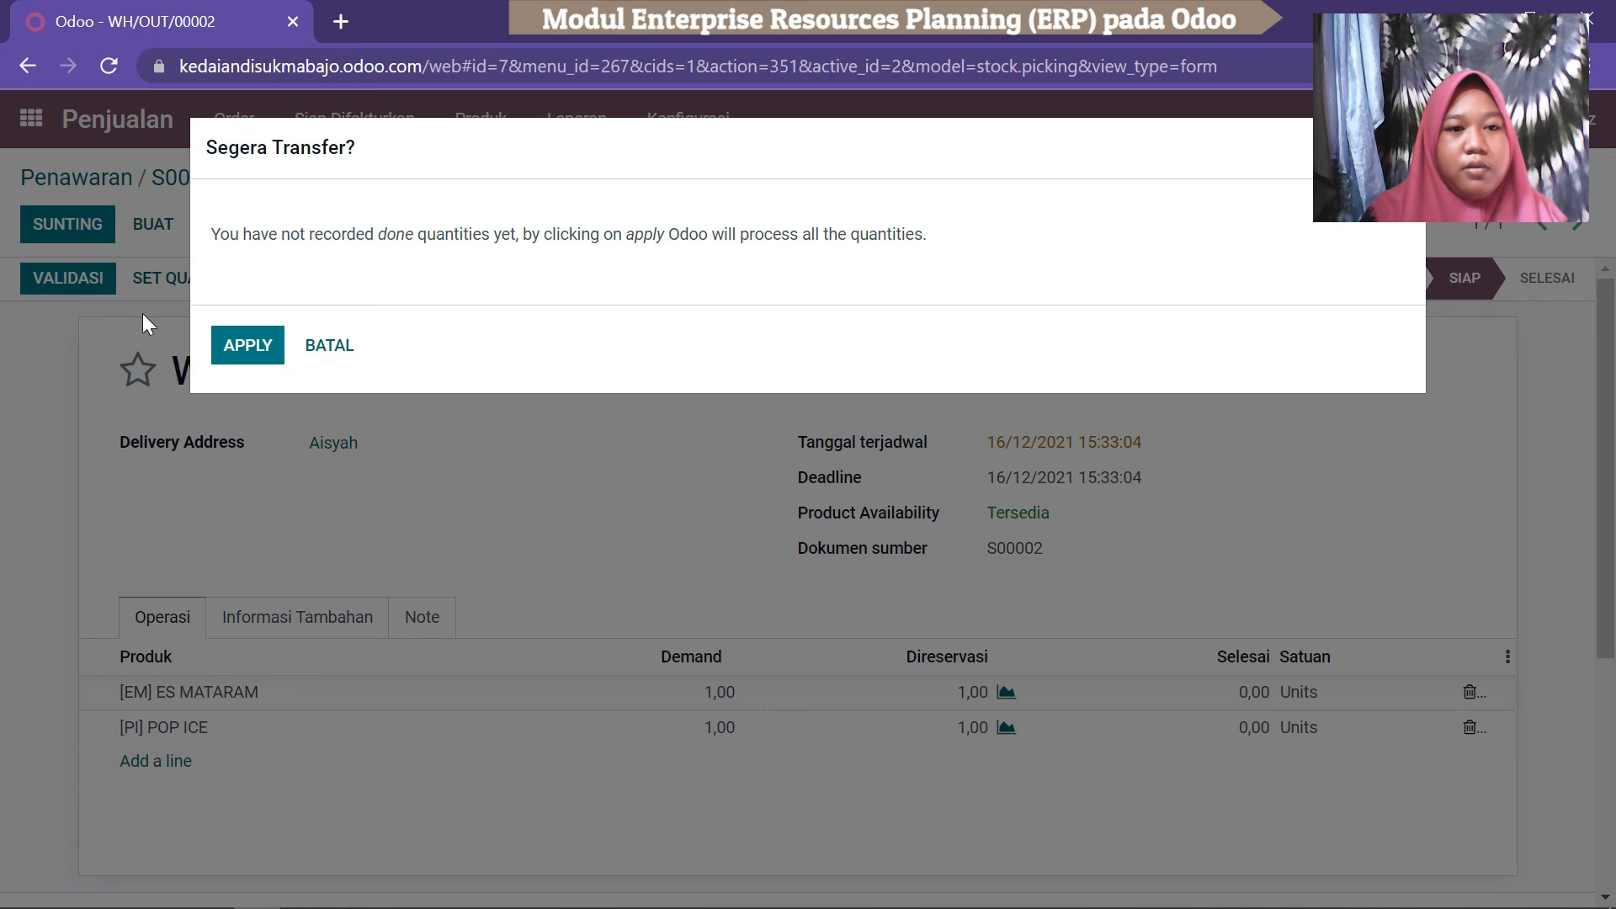
pyautogui.click(222, 359)
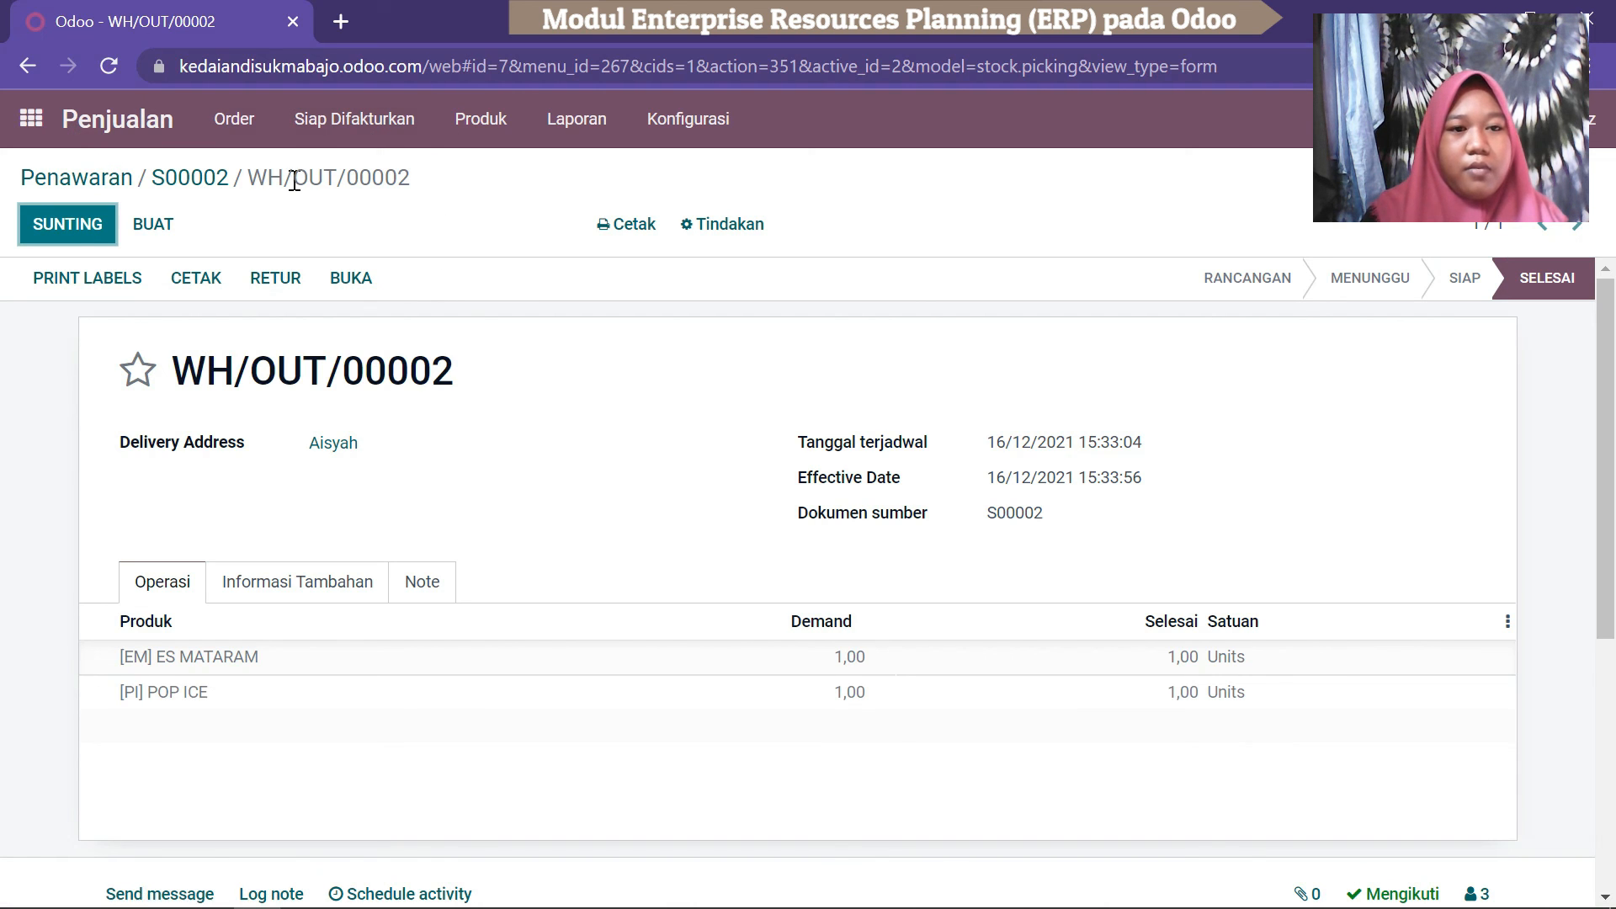
pyautogui.click(191, 177)
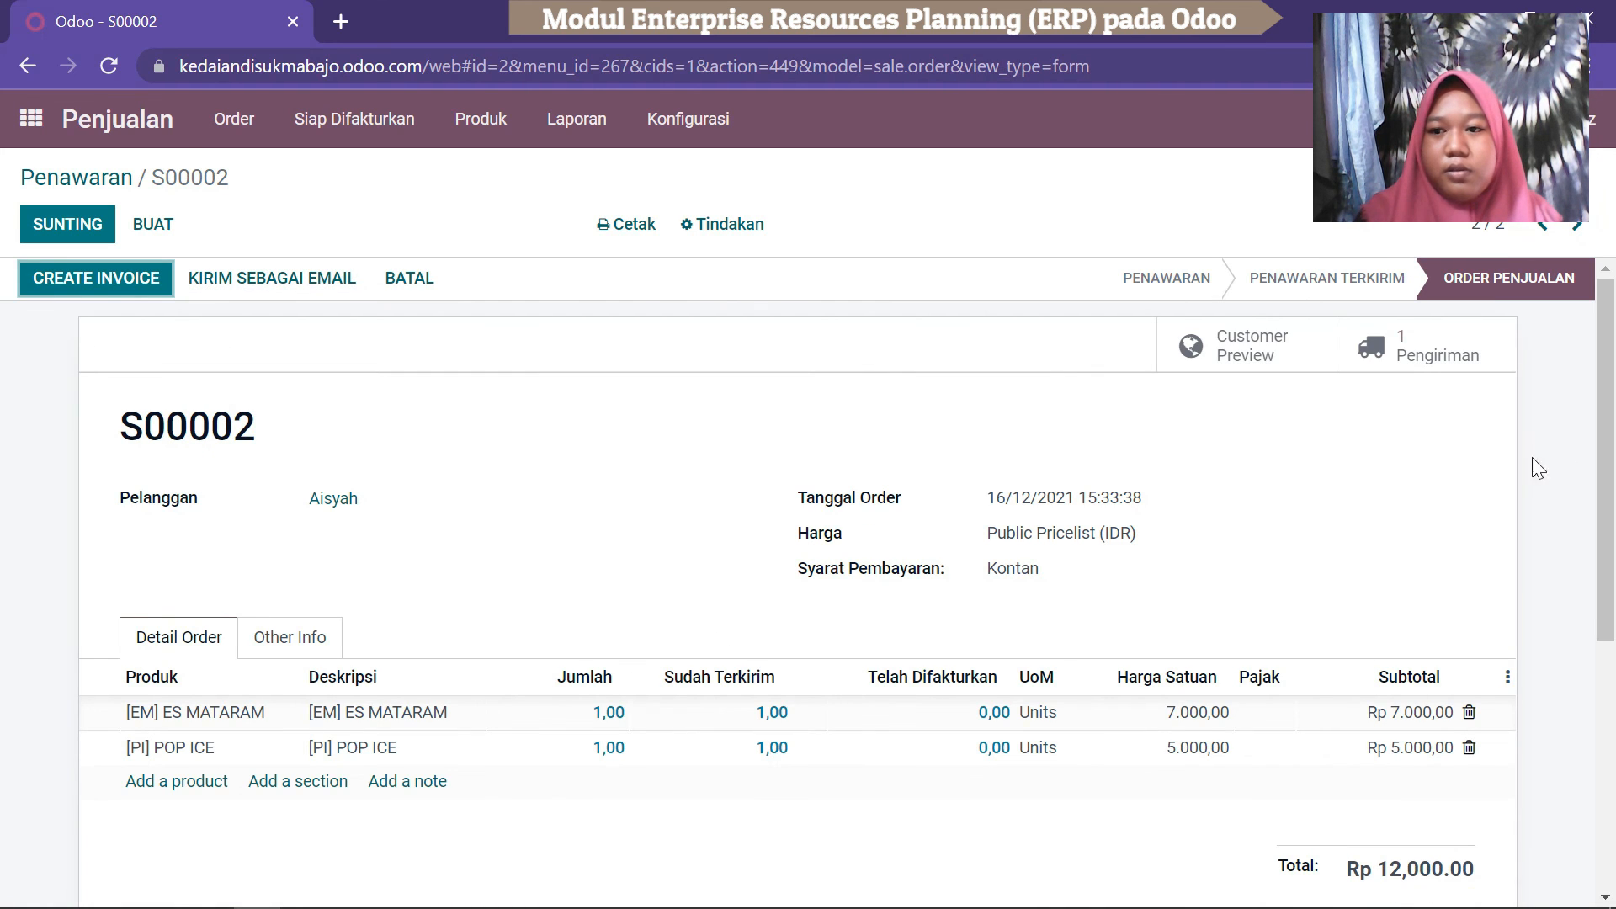
# Create a regular invoice from the sales order and confirm the draft invoice.
pyautogui.moveTo(1608, 392); pyautogui.dragTo(1609, 271)
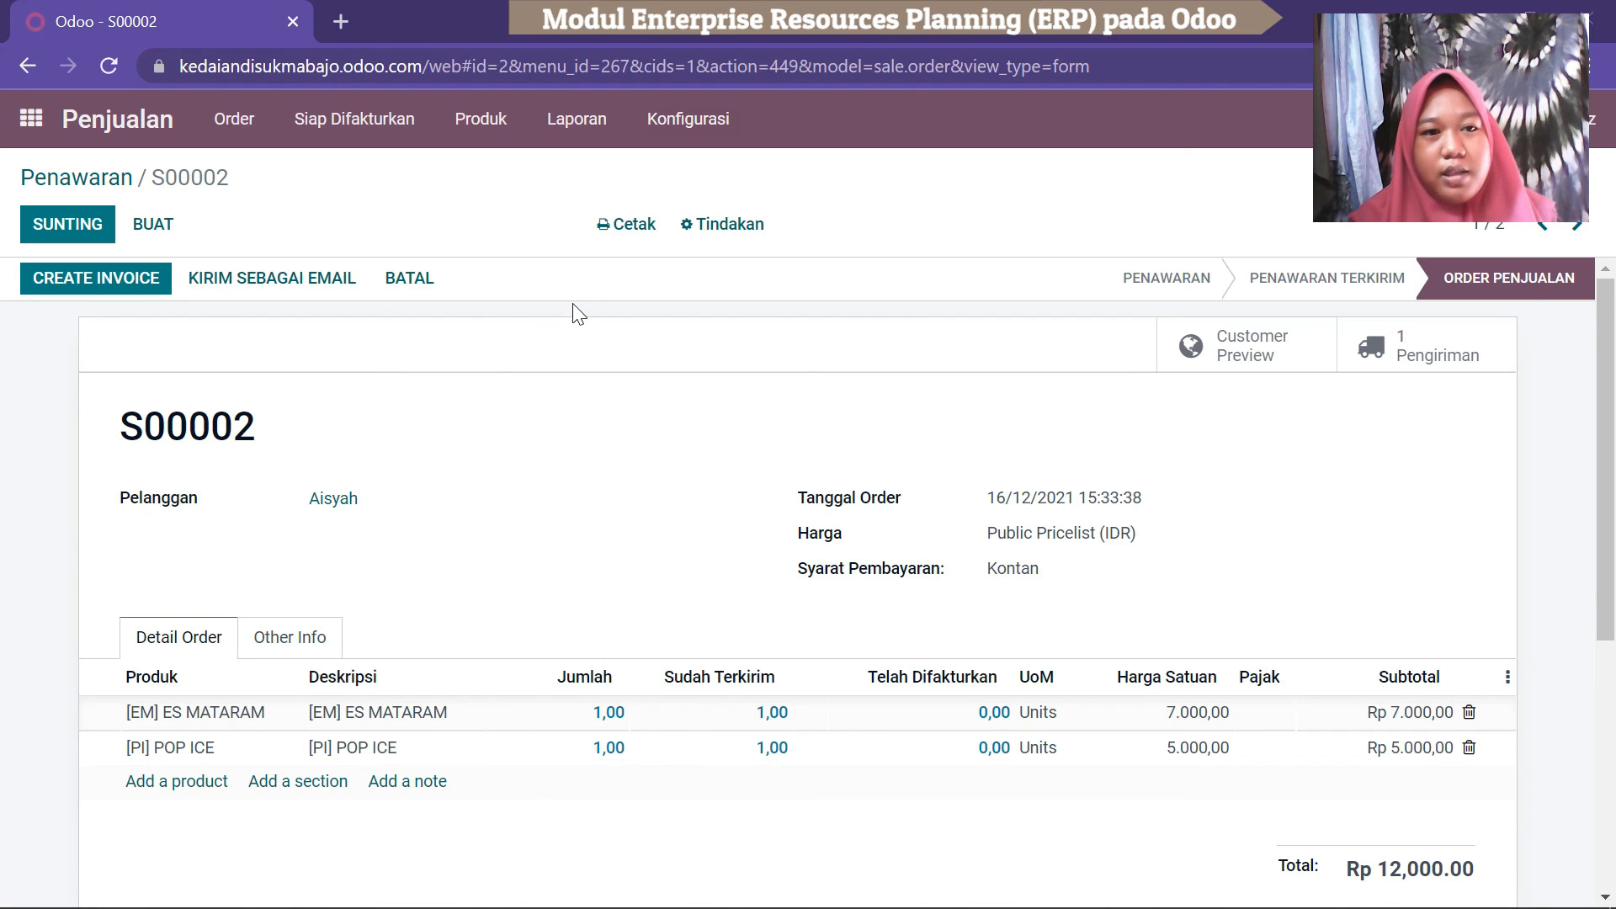
pyautogui.click(113, 279)
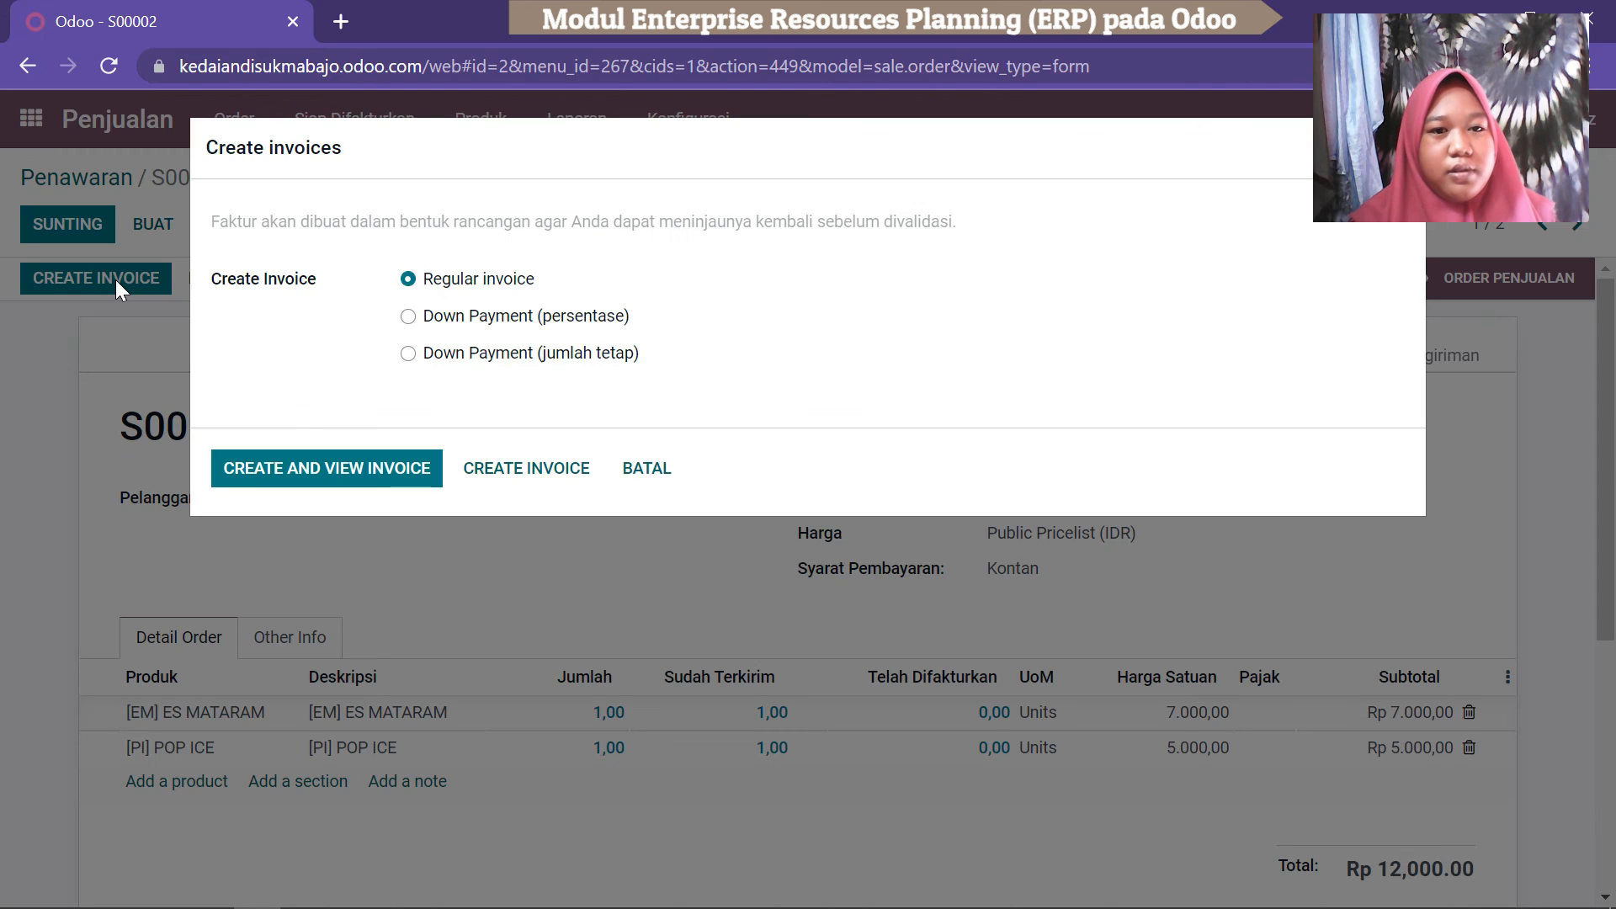
pyautogui.click(277, 460)
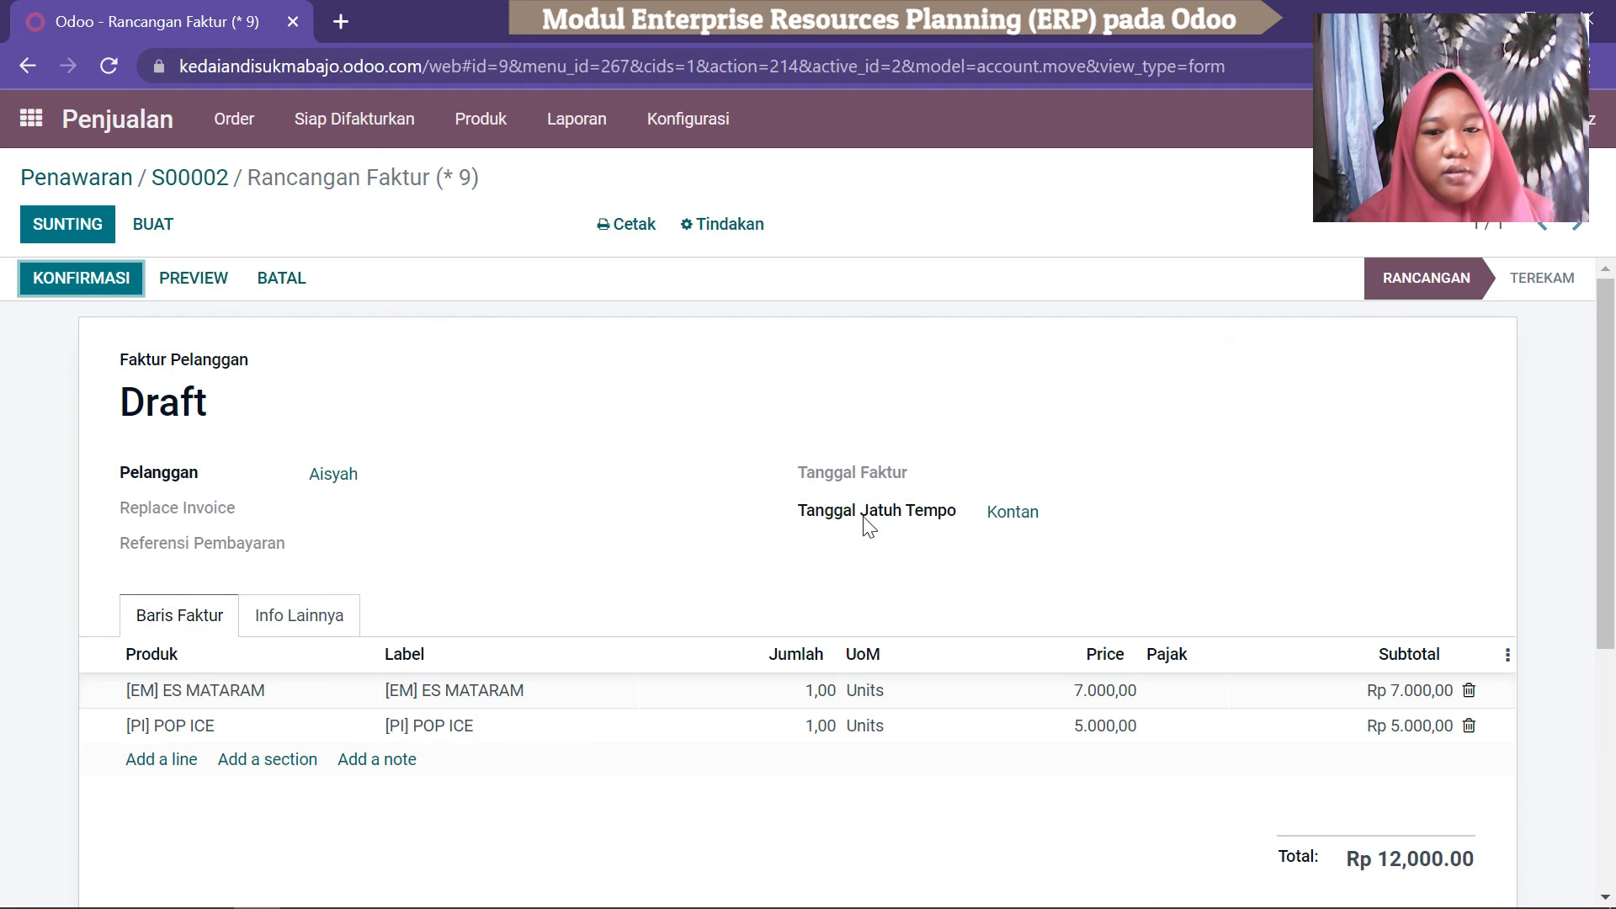
pyautogui.click(94, 283)
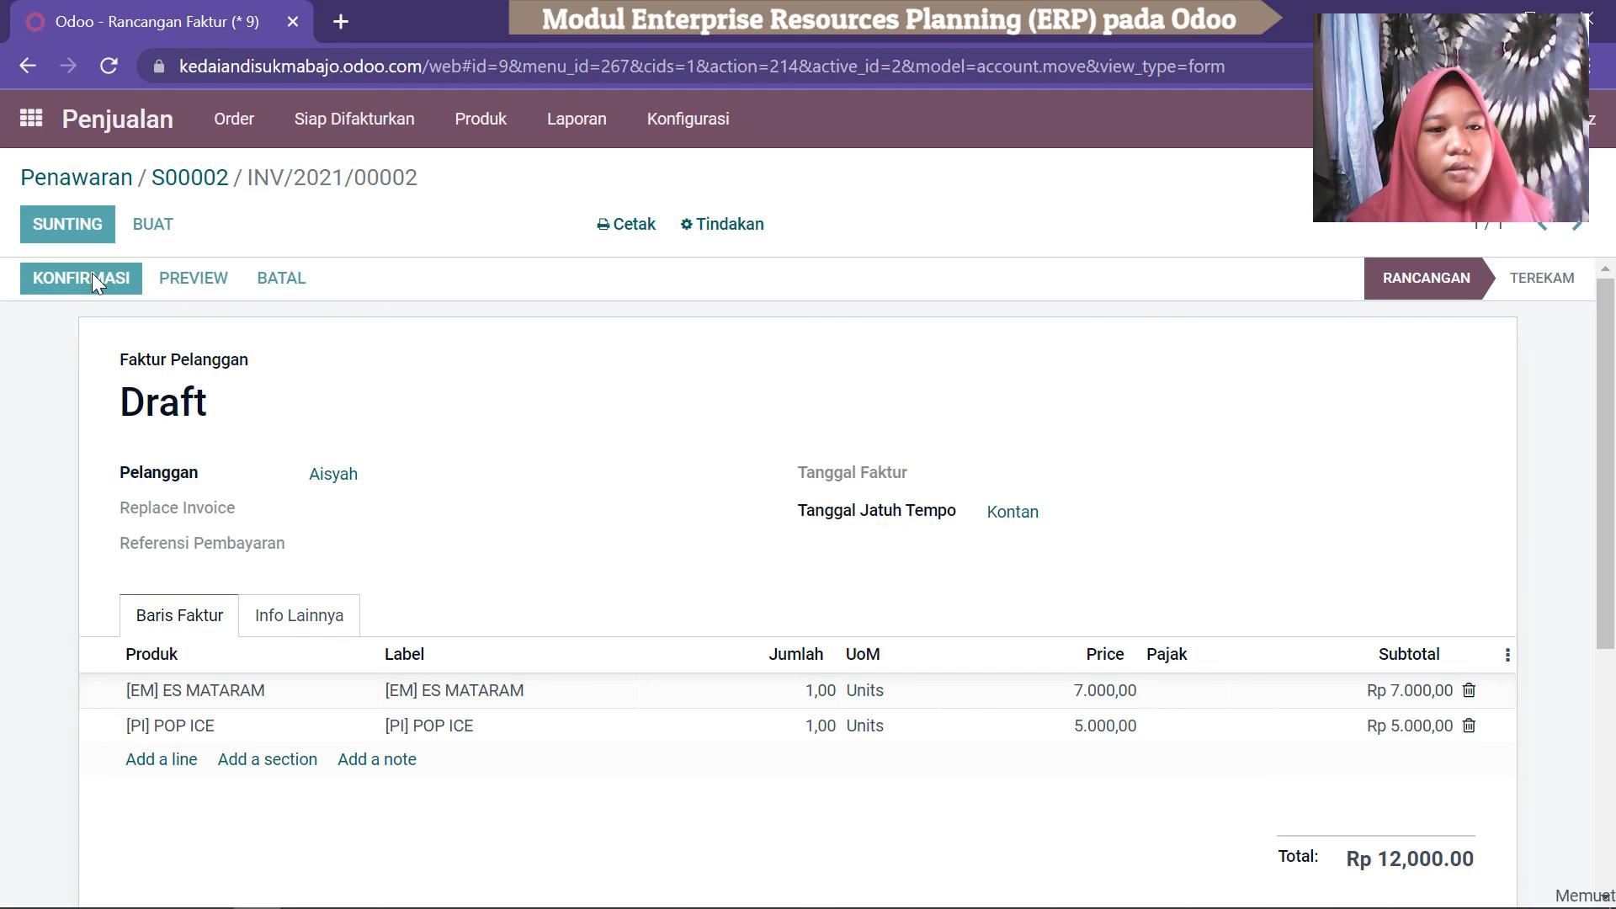
pyautogui.click(94, 282)
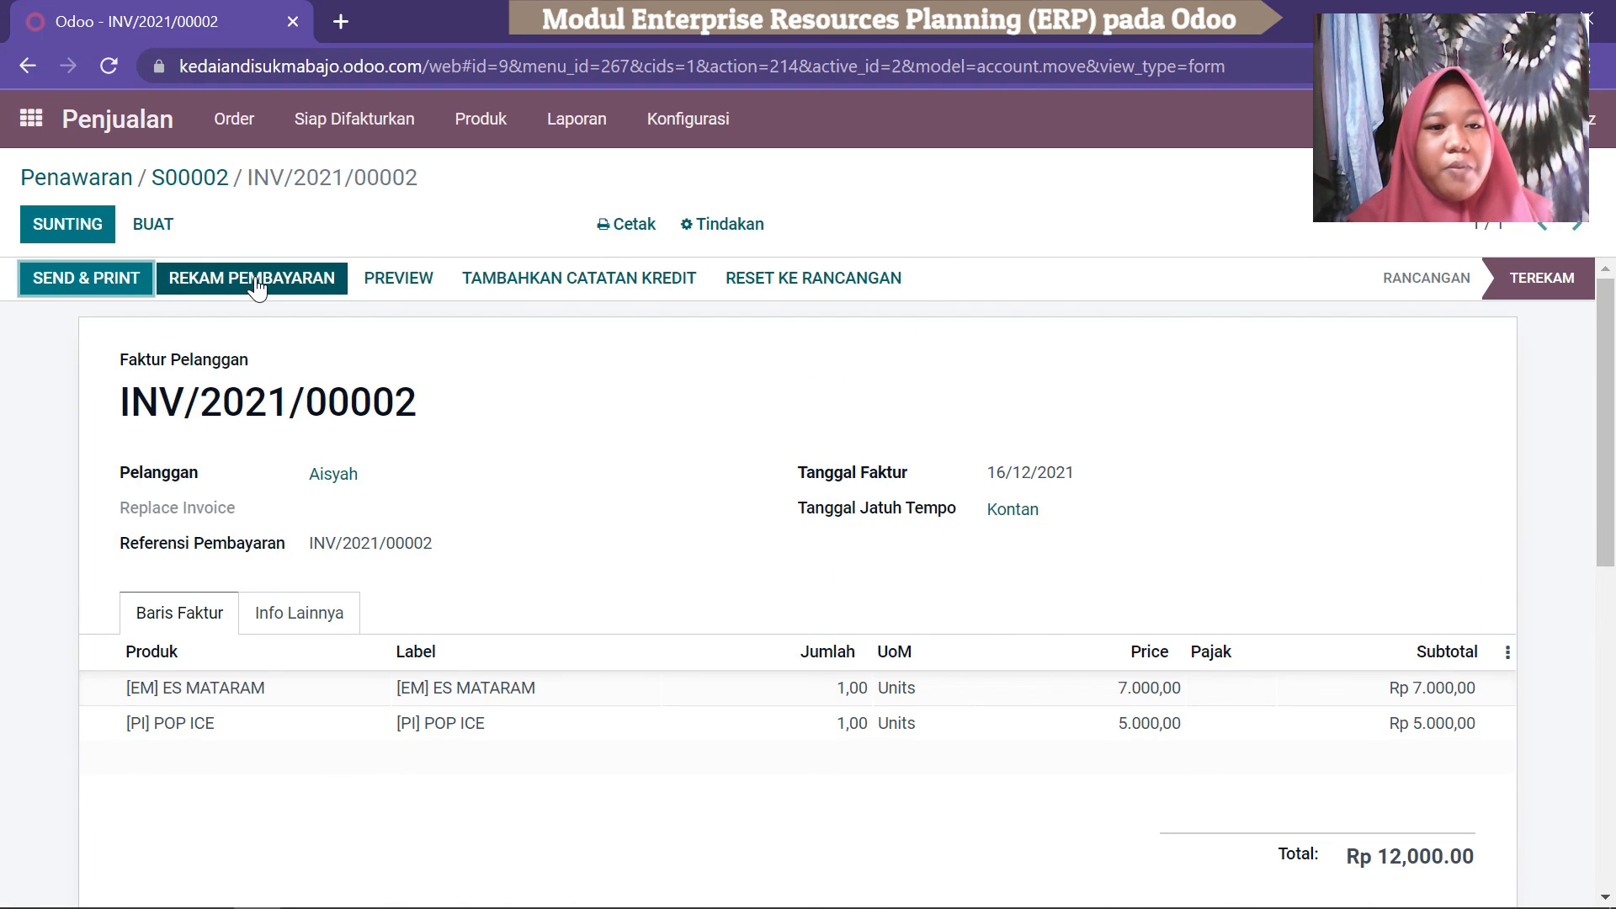
pyautogui.click(26, 290)
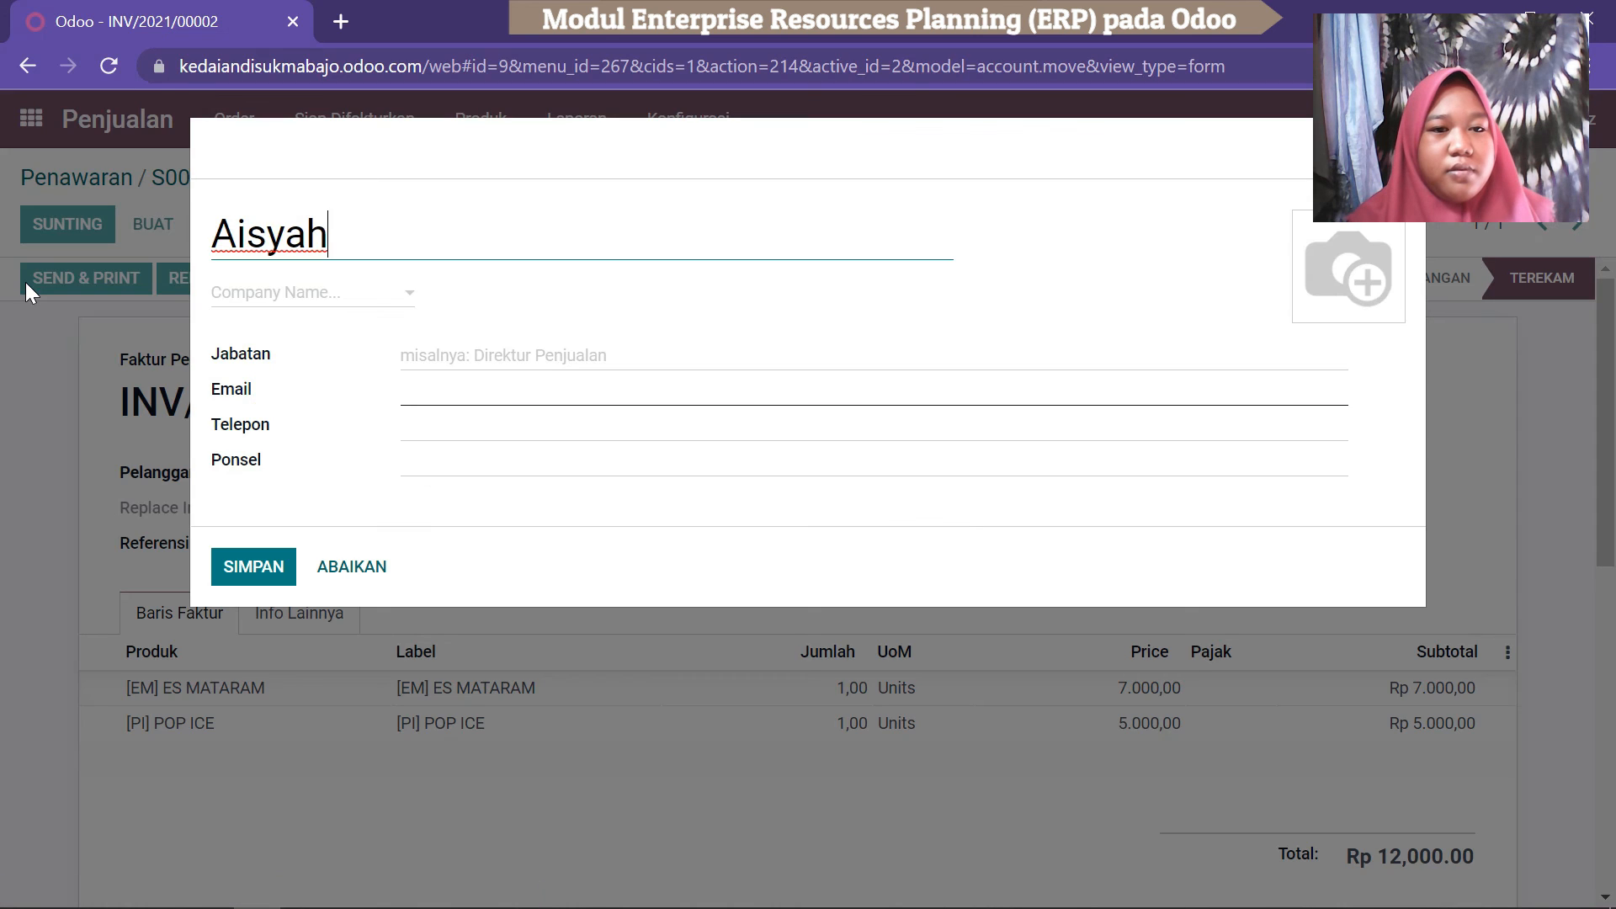
pyautogui.click(466, 399)
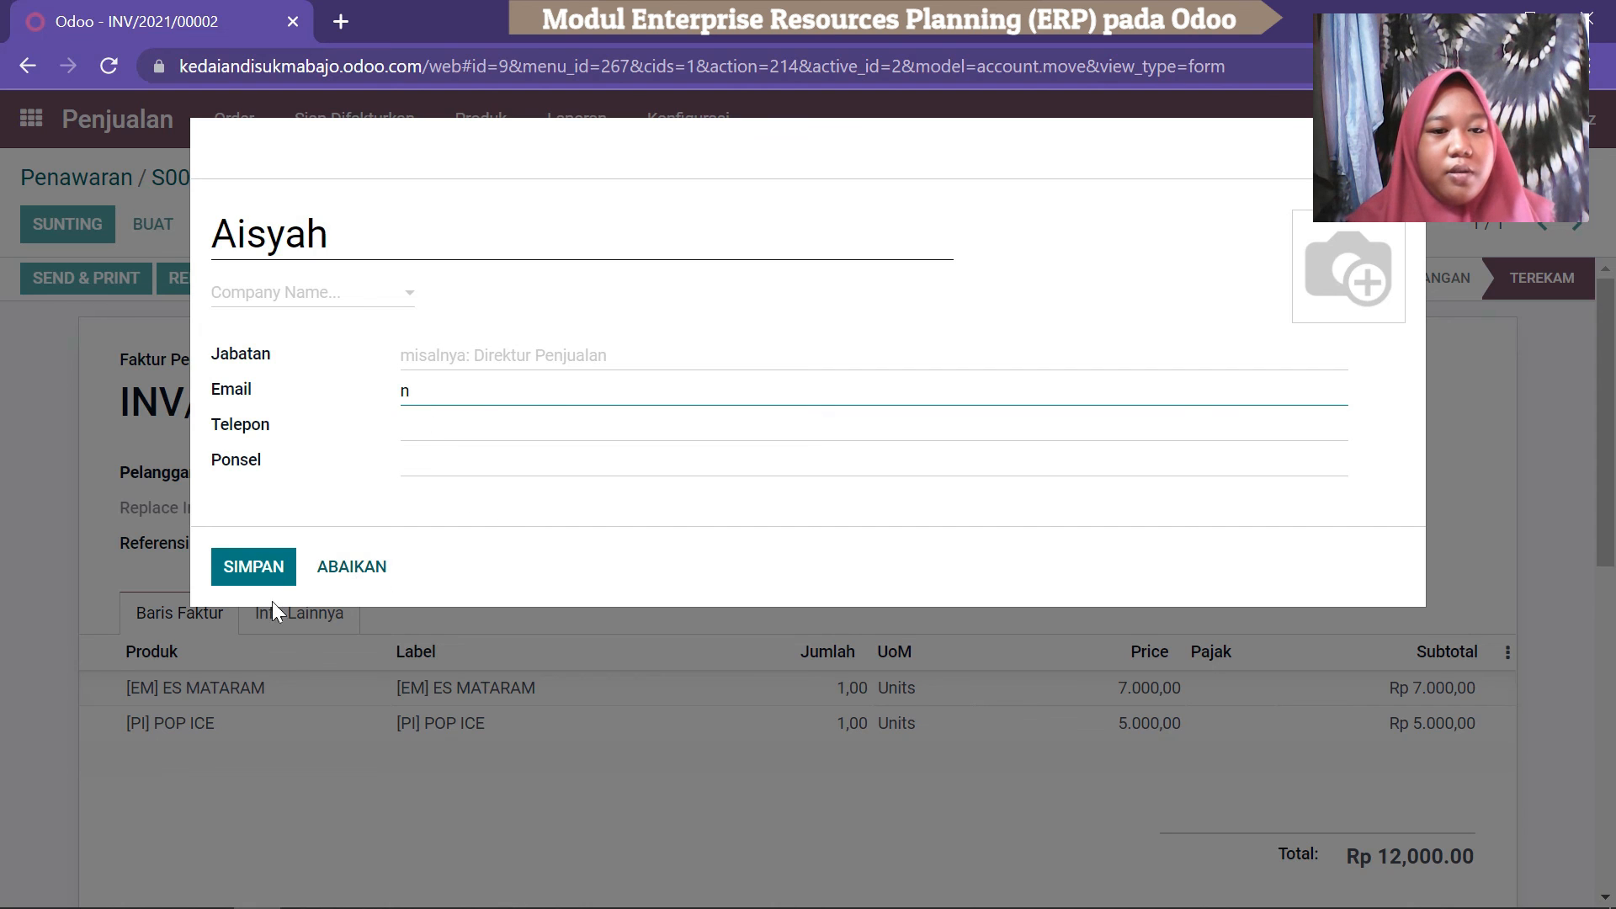
pyautogui.click(346, 571)
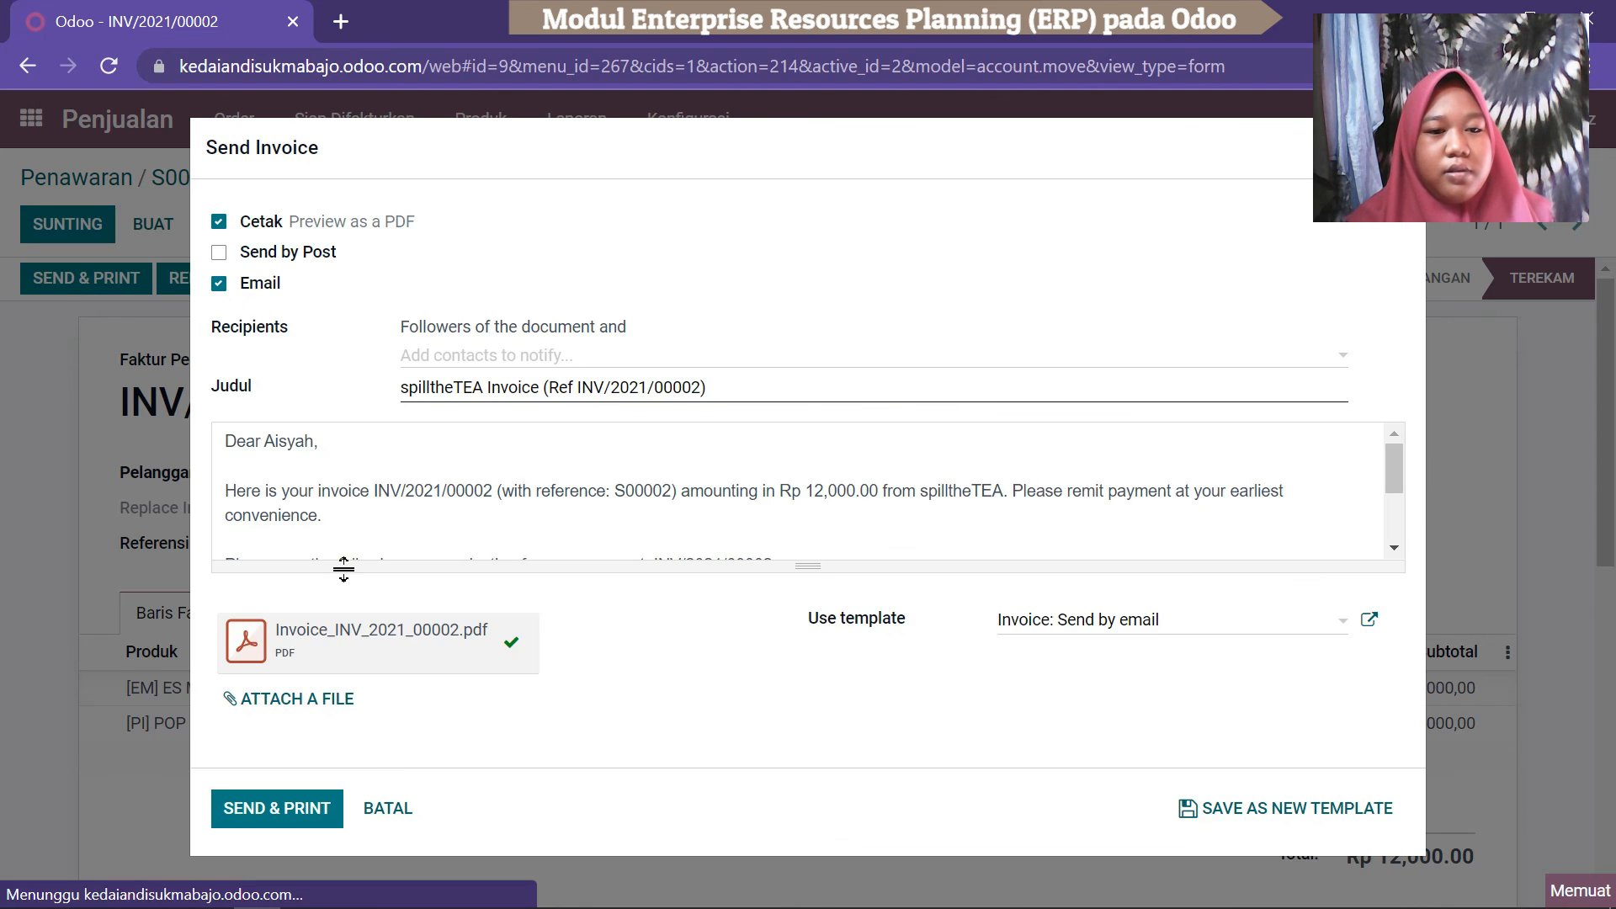
pyautogui.click(389, 812)
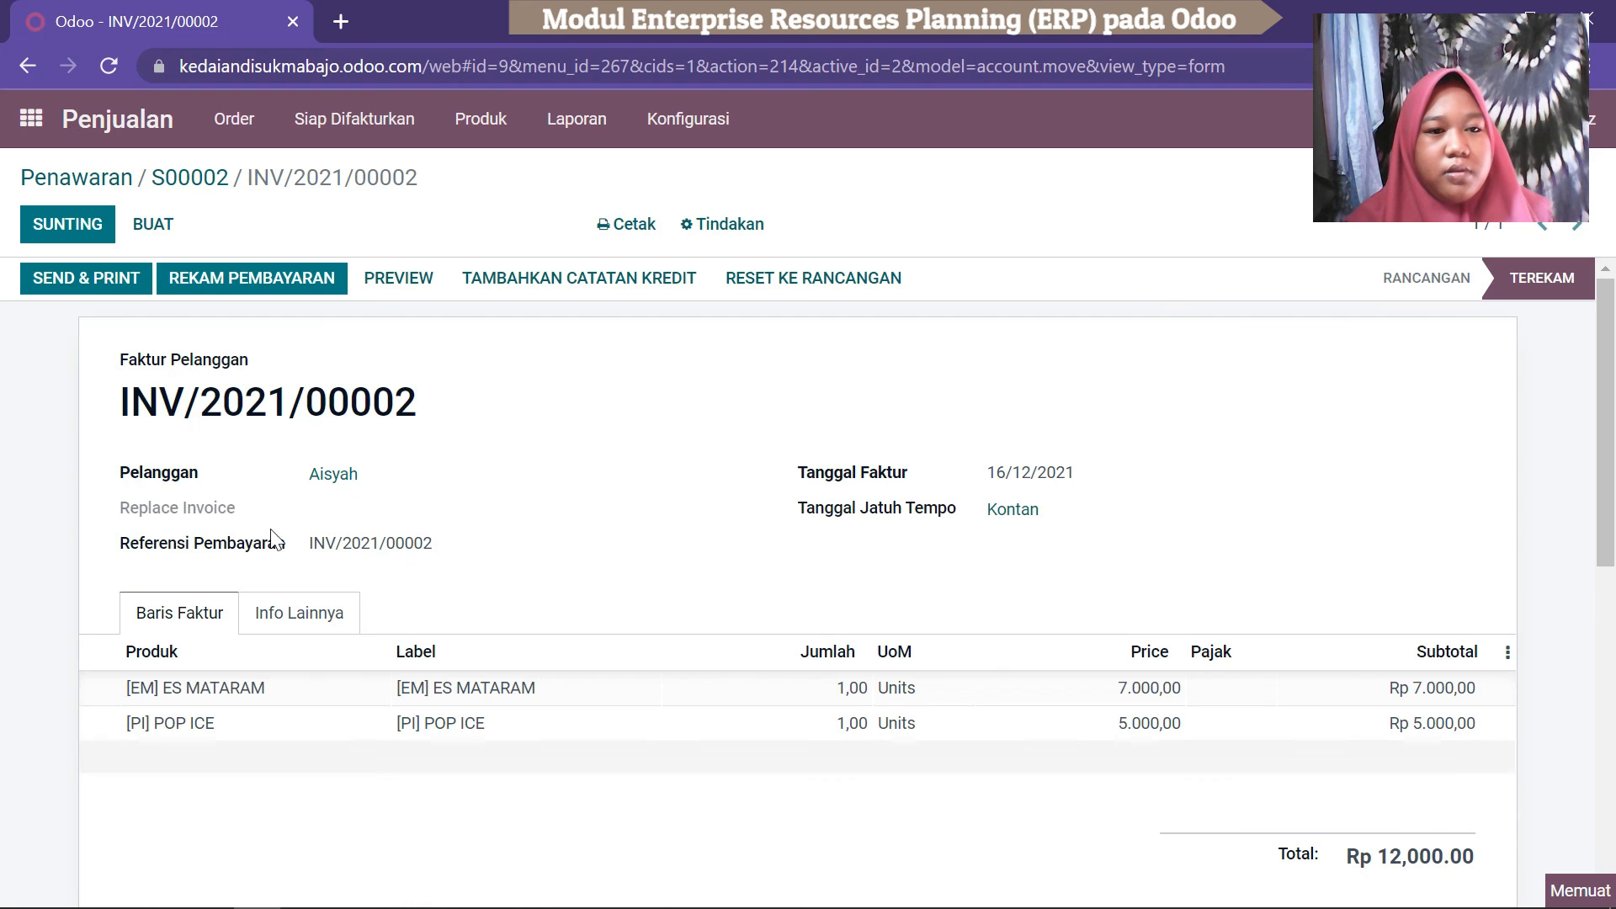
# Register the full Rp 12.000,00 payment for the customer invoice through the Bank journal, dated 16/12/2021.
pyautogui.click(239, 287)
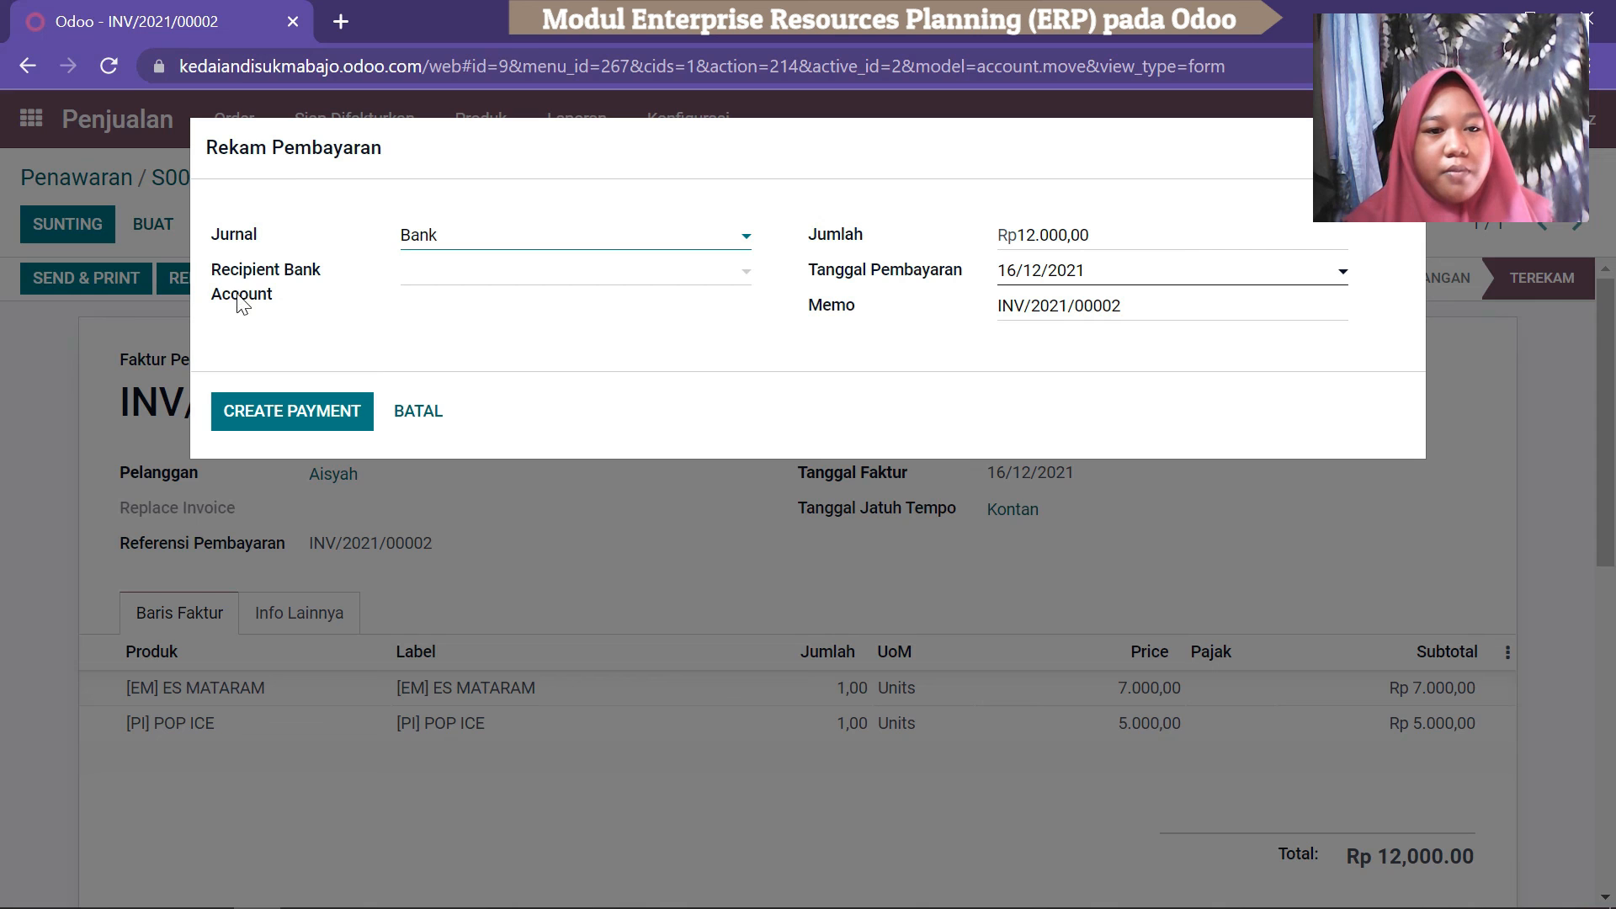
pyautogui.click(283, 410)
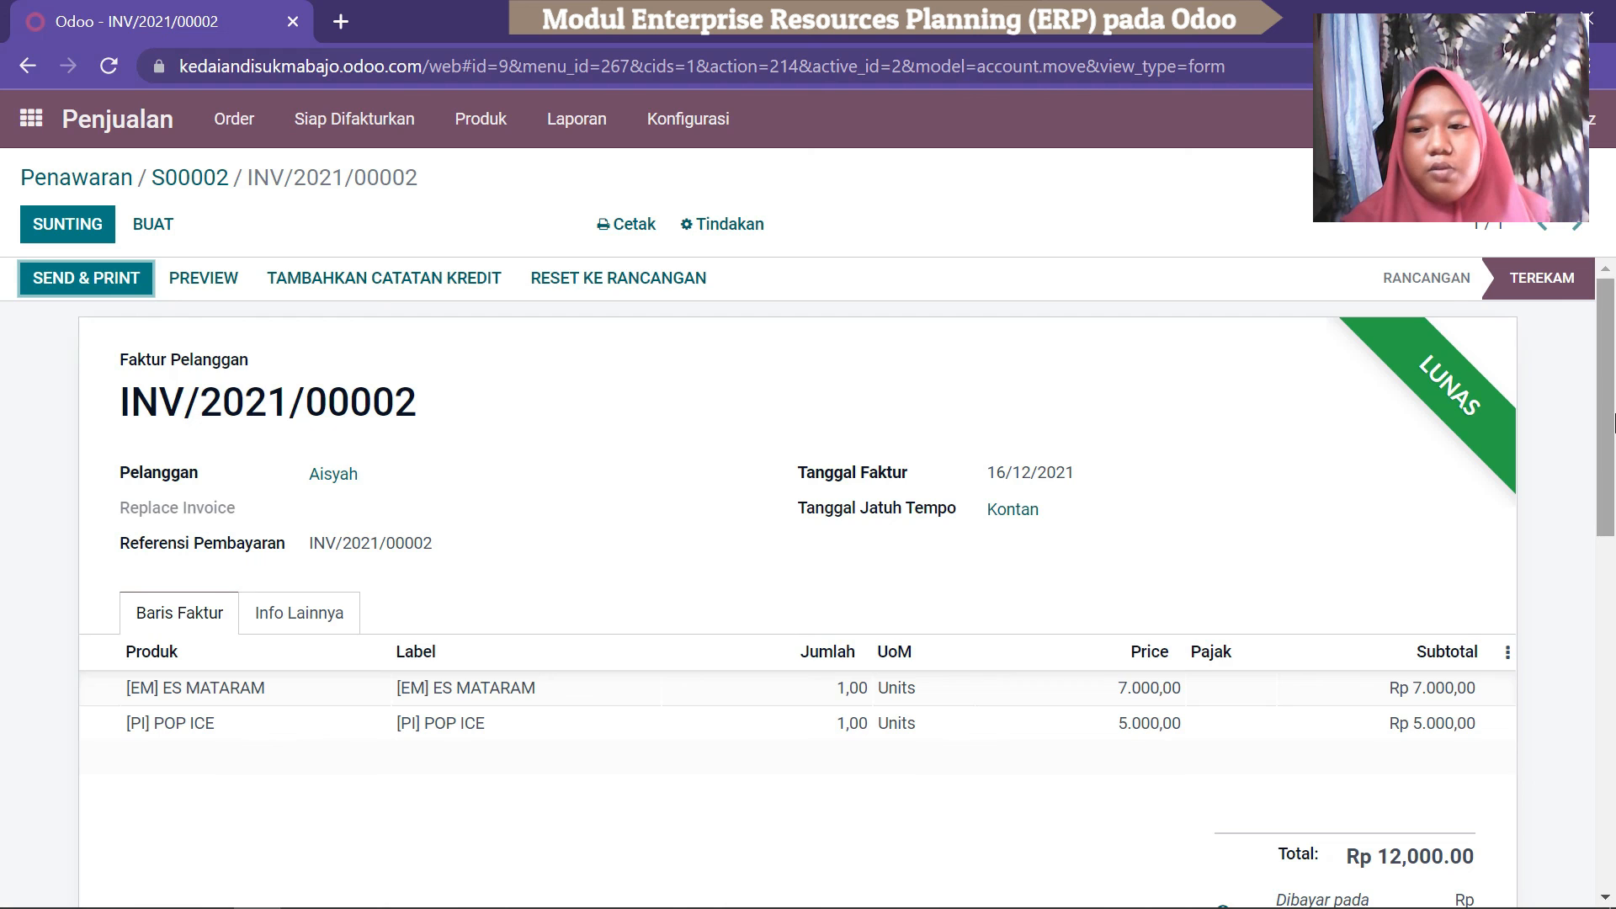
pyautogui.moveTo(1608, 420)
pyautogui.mouseDown()
pyautogui.moveTo(1609, 720)
pyautogui.moveTo(1608, 400)
pyautogui.mouseUp()
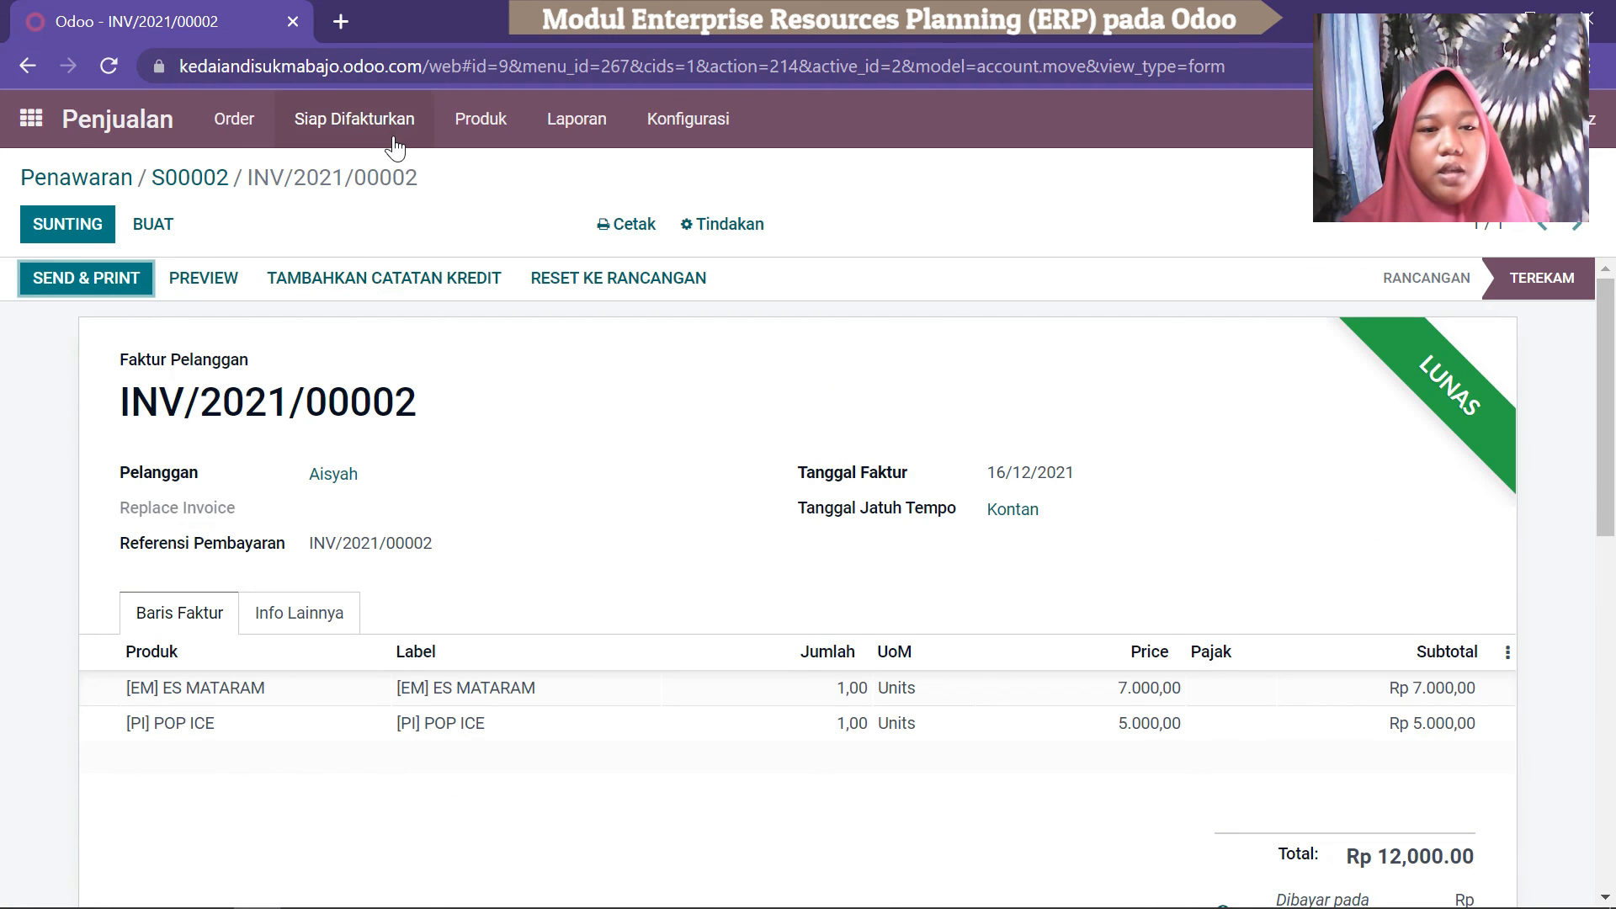
# Check the on-hand quantities of the products and ingredients in the Persediaan module's product list.
pyautogui.click(32, 120)
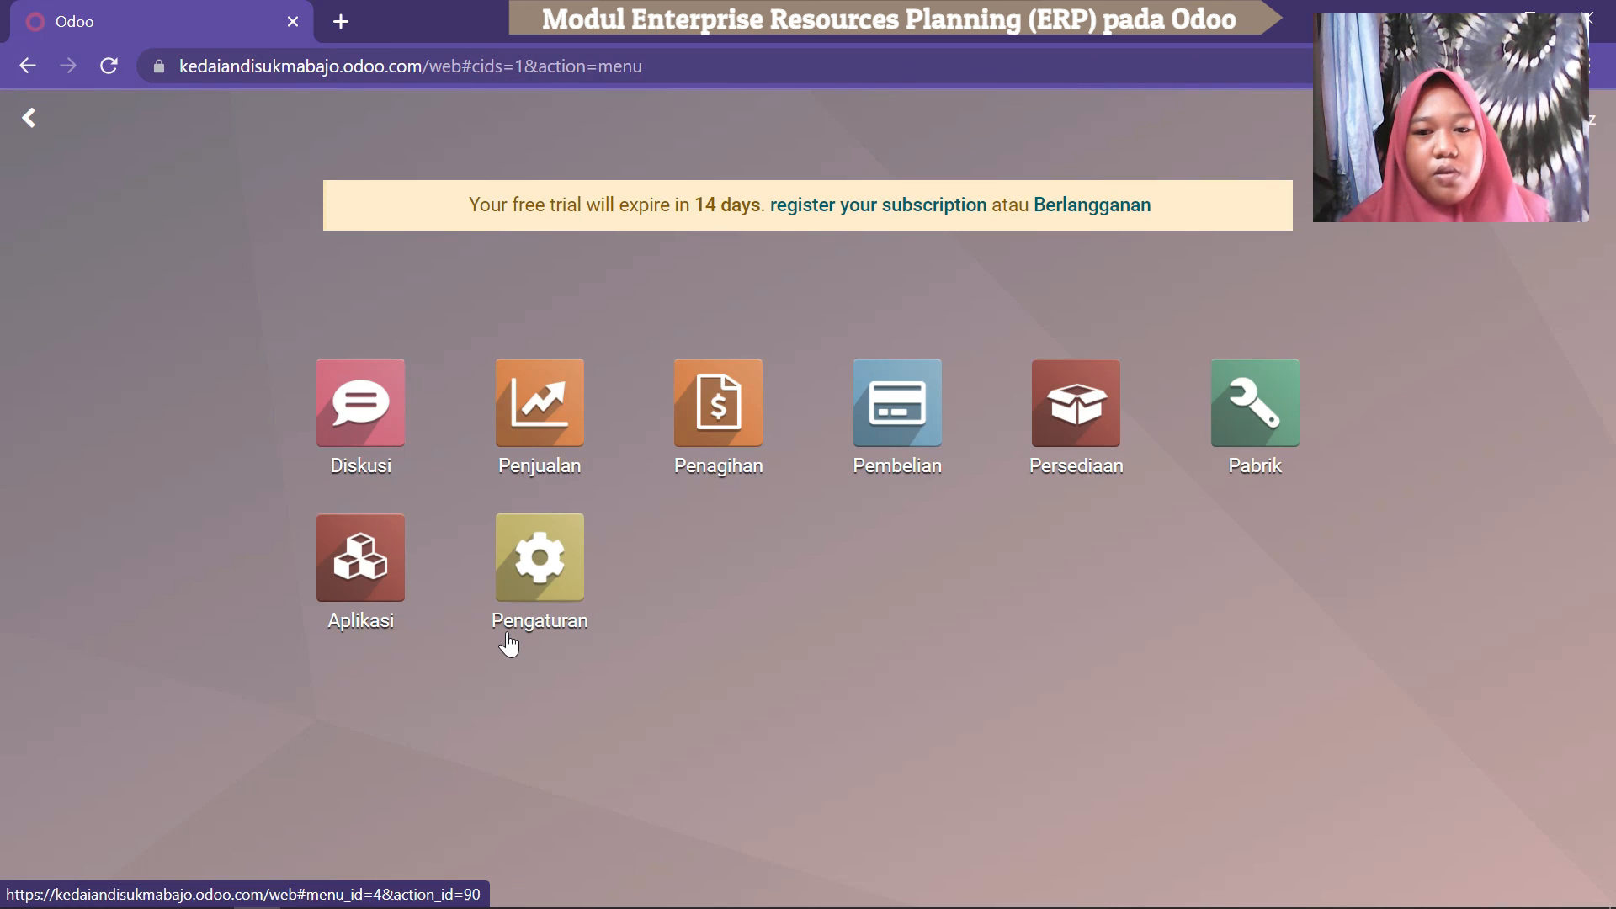
pyautogui.click(1081, 471)
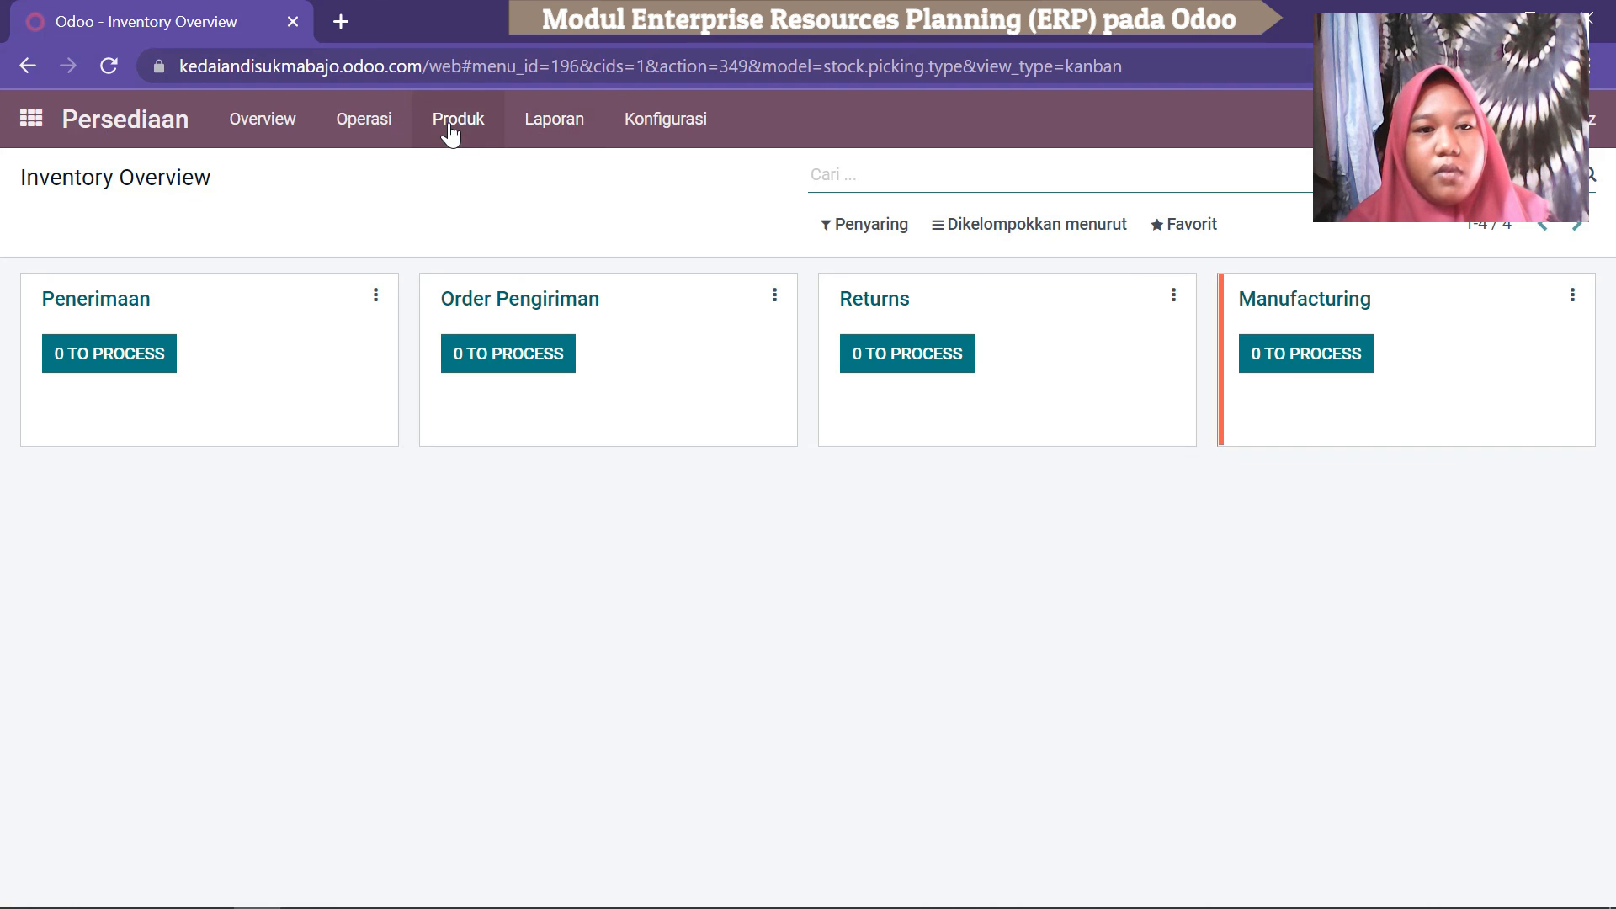
pyautogui.click(451, 130)
pyautogui.click(465, 171)
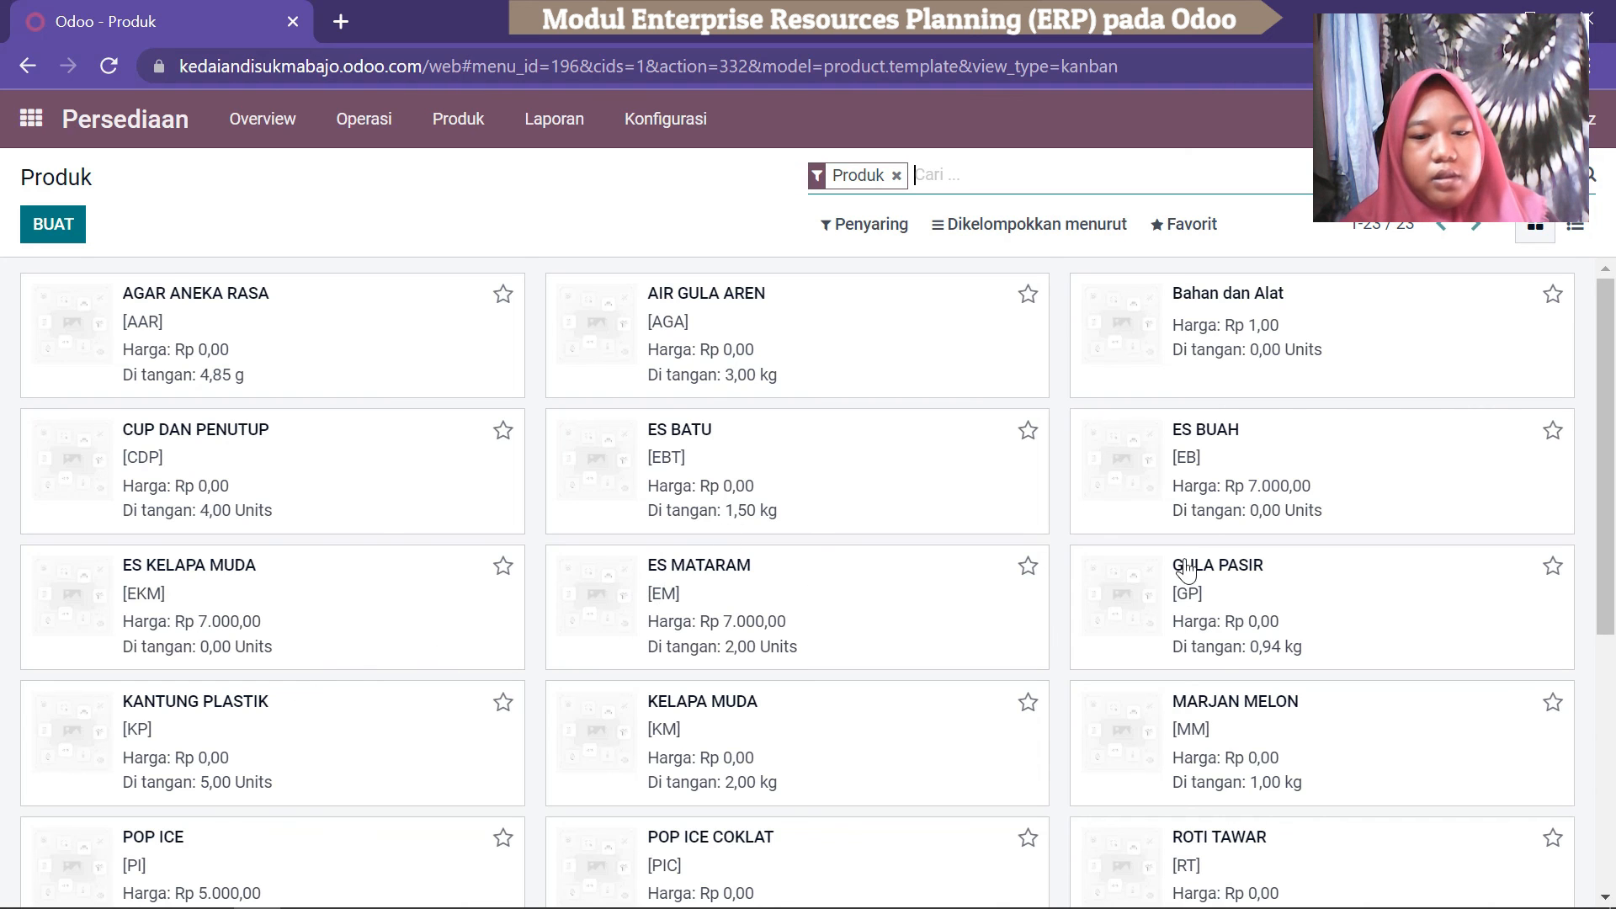
pyautogui.scroll(-2, 1614, 301)
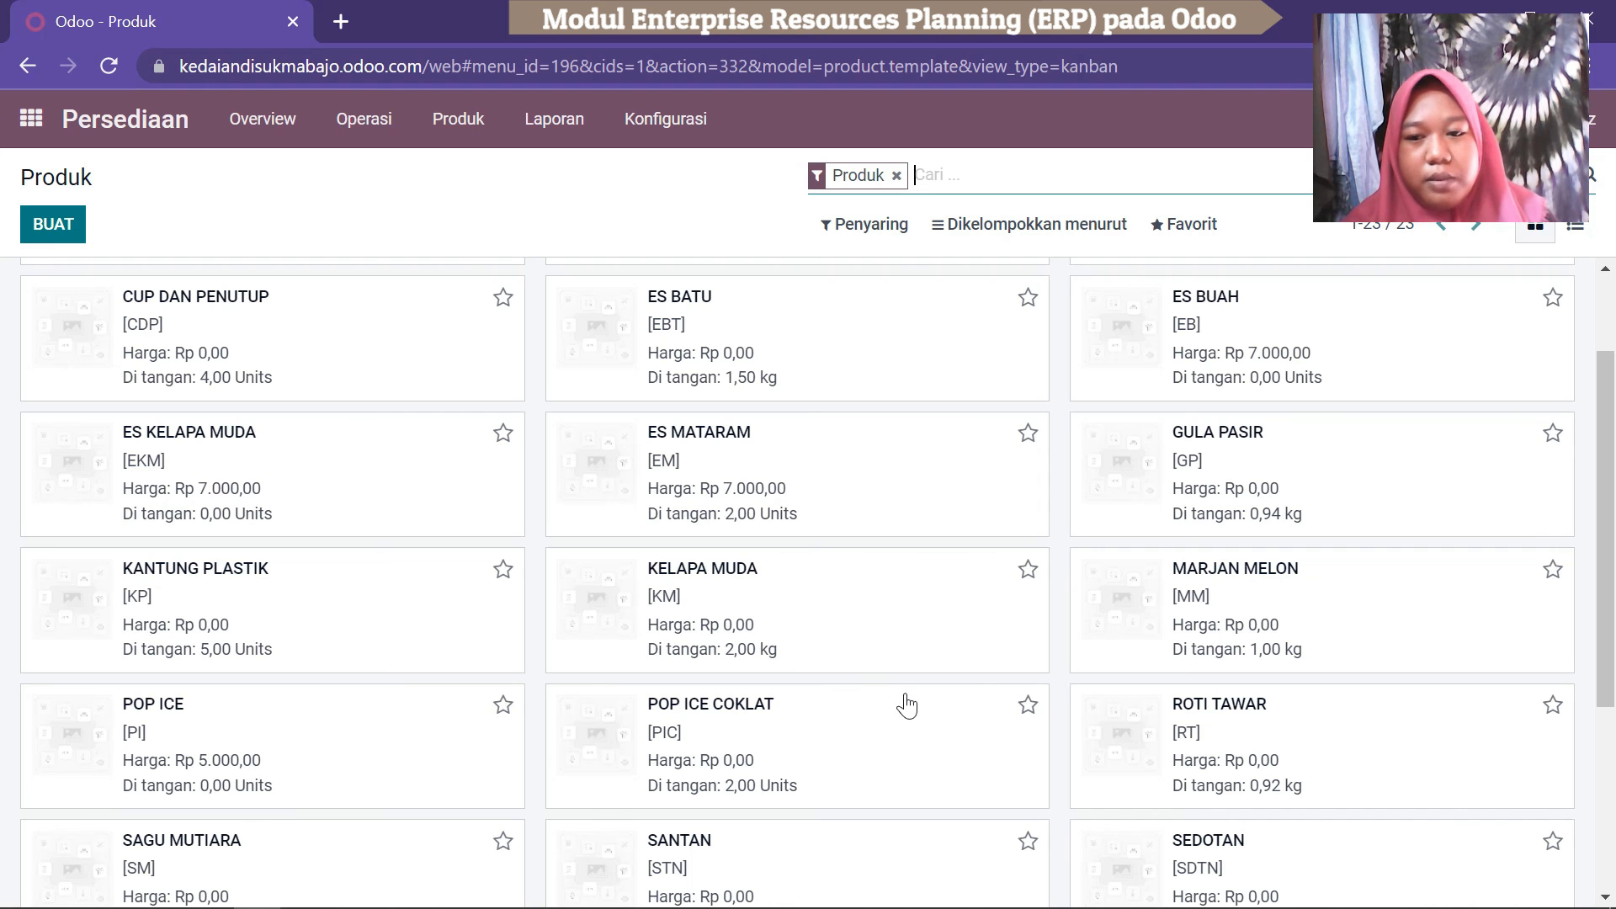
pyautogui.scroll(2, 1614, 522)
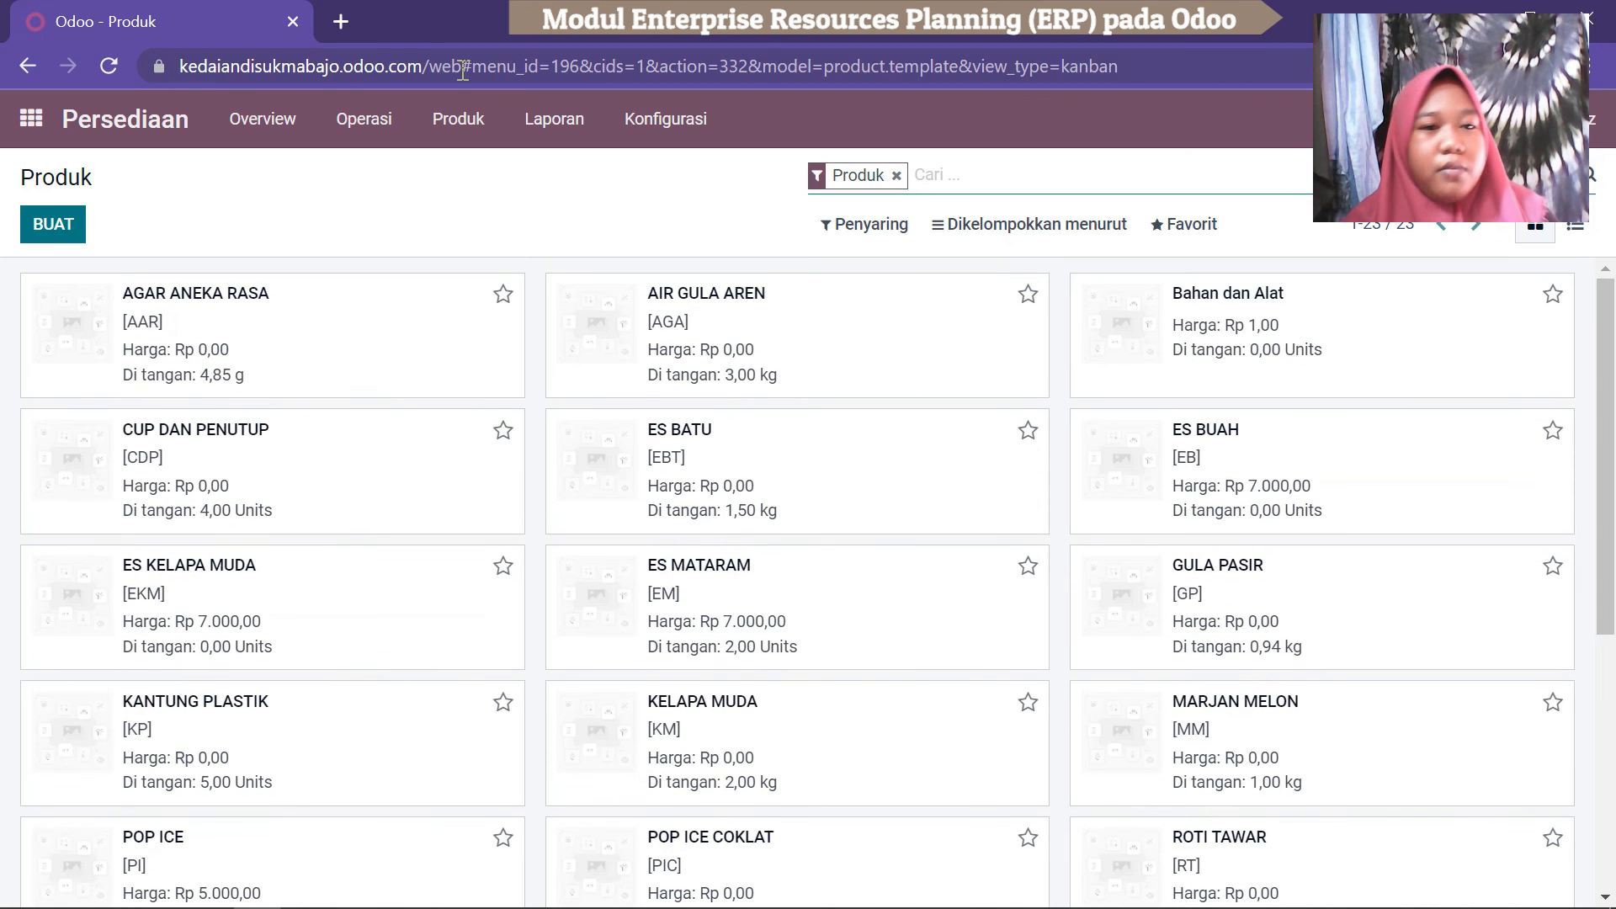
pyautogui.click(31, 118)
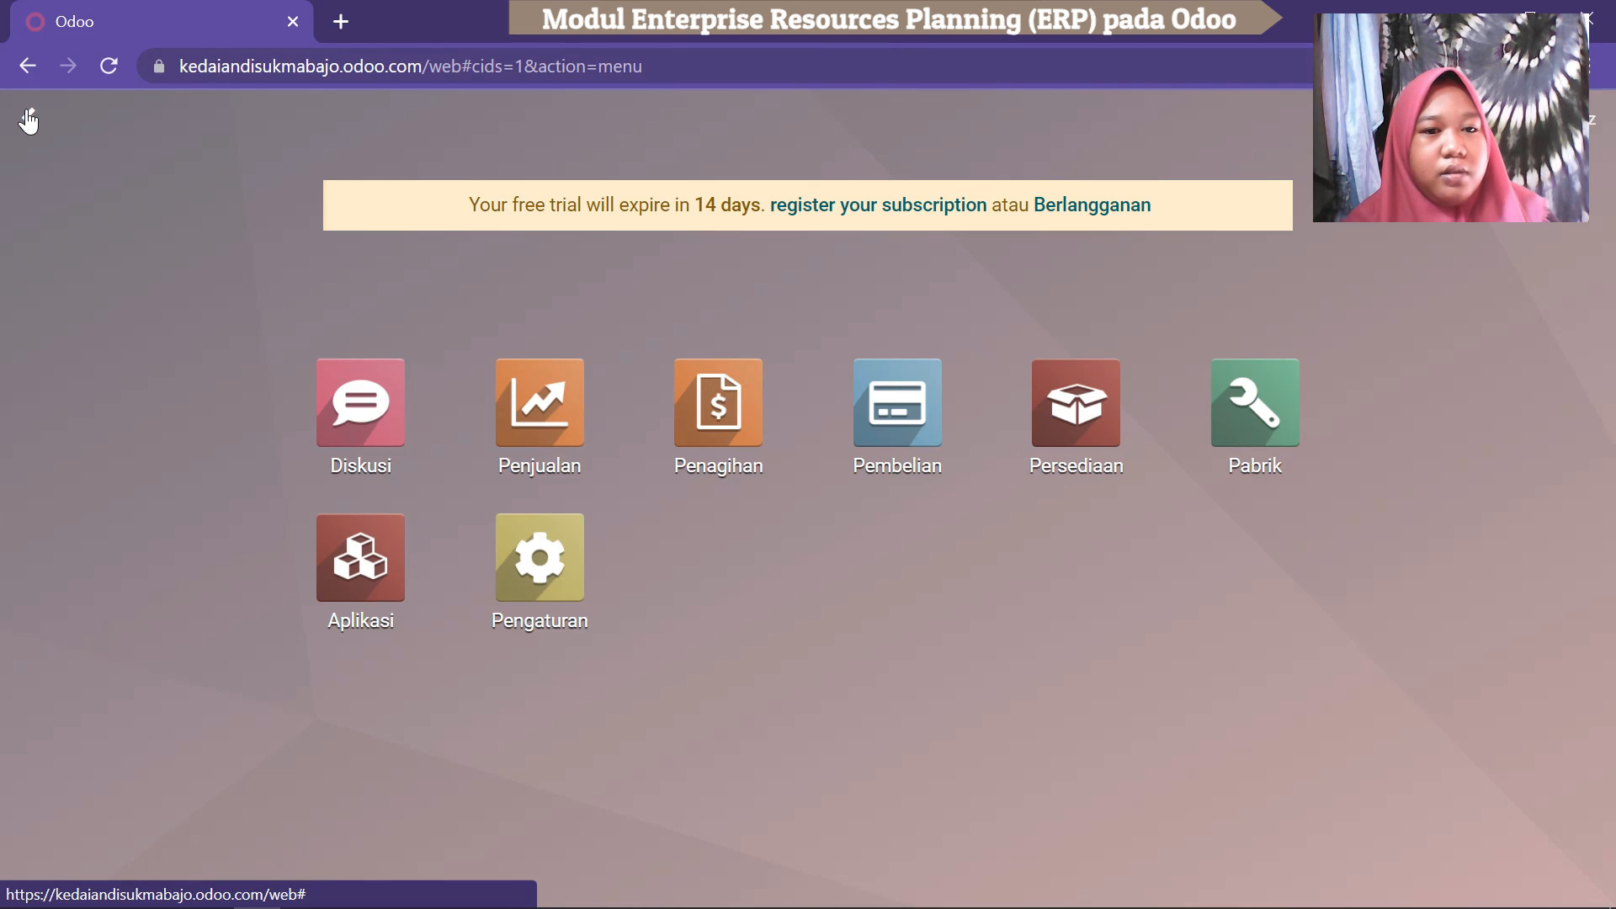
pyautogui.click(1102, 436)
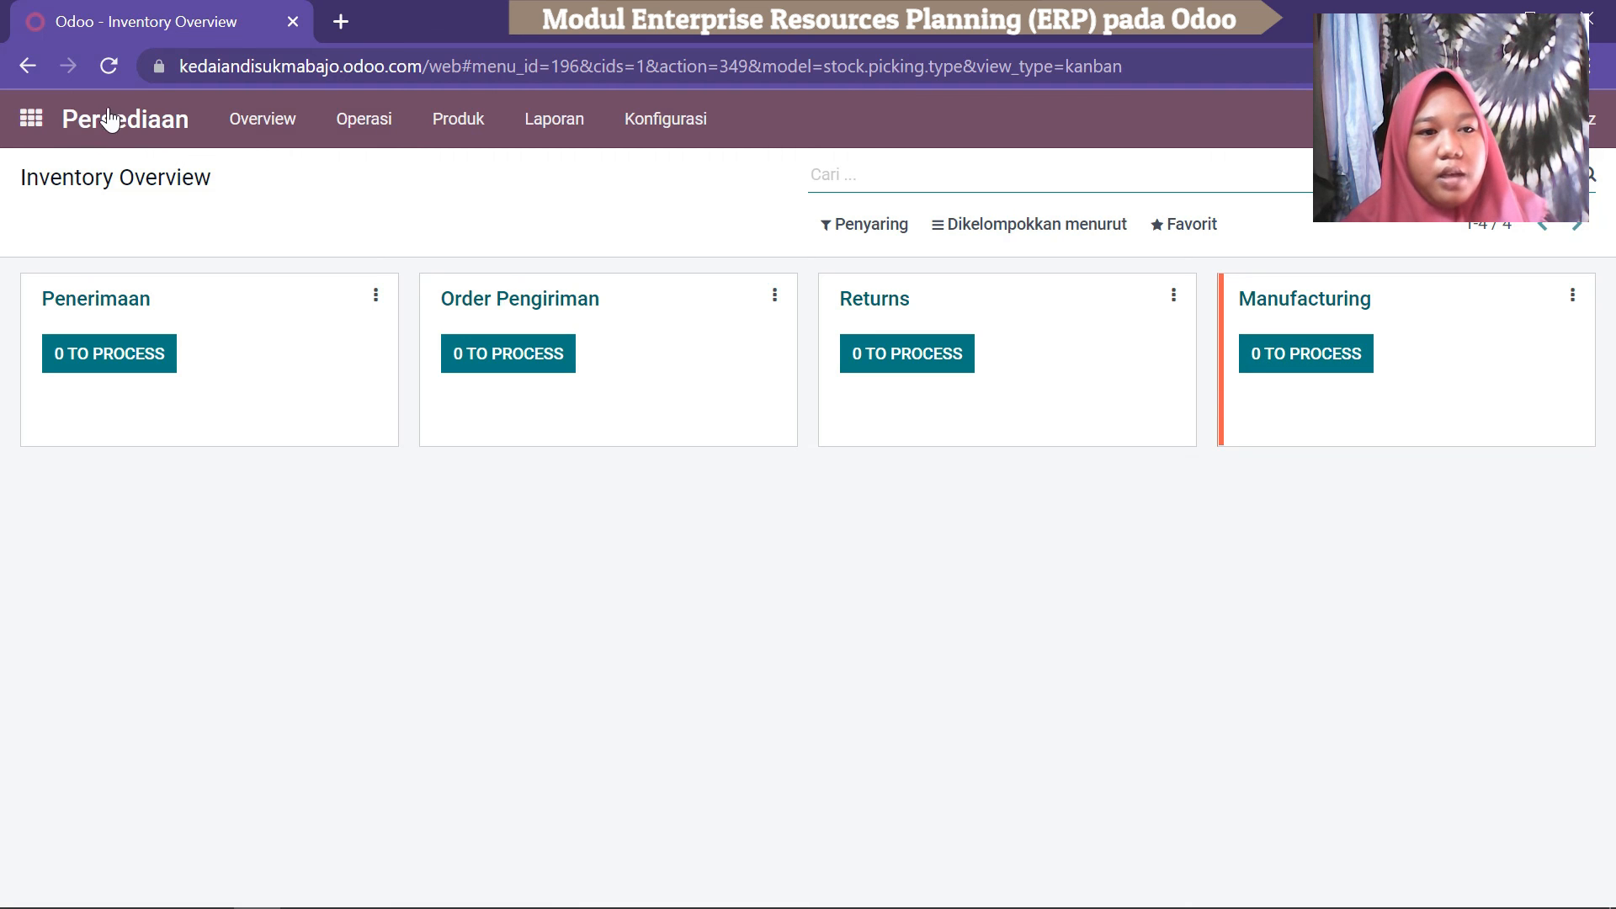
pyautogui.click(47, 125)
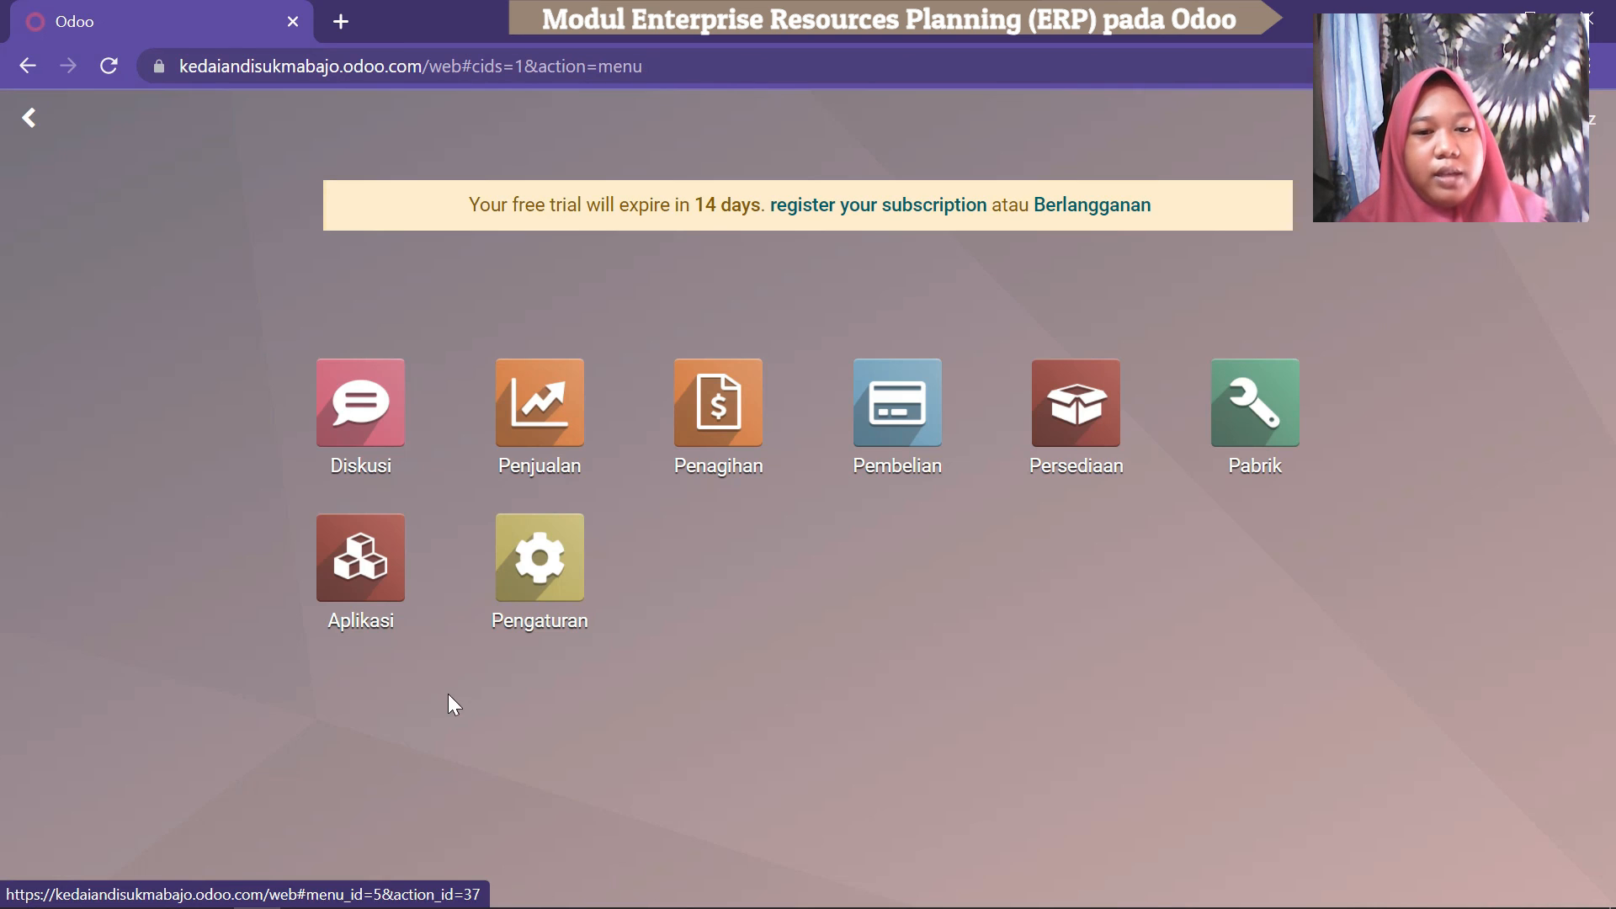